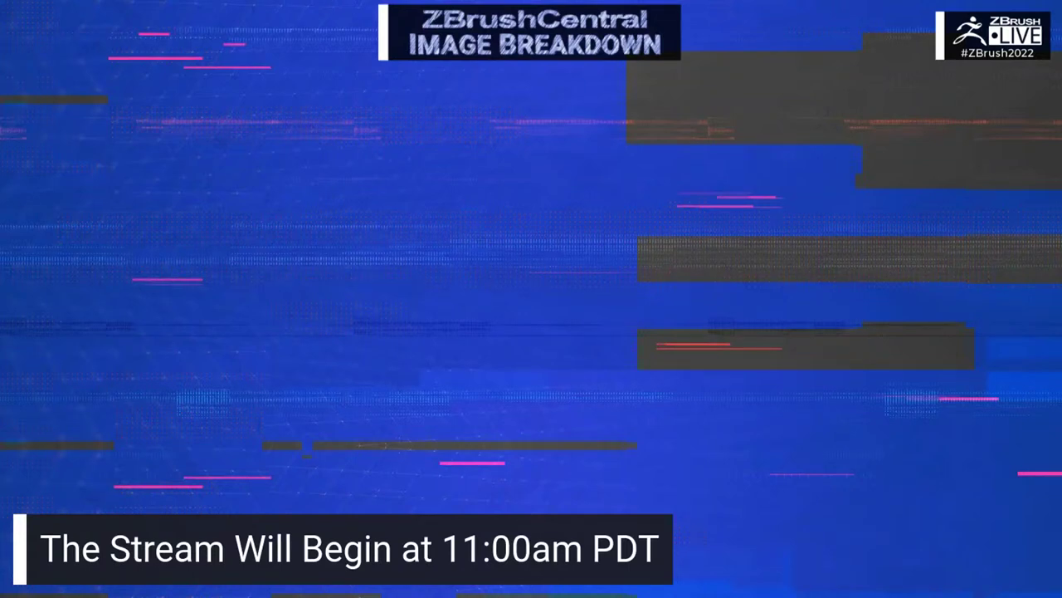
mouse_move(341, 592)
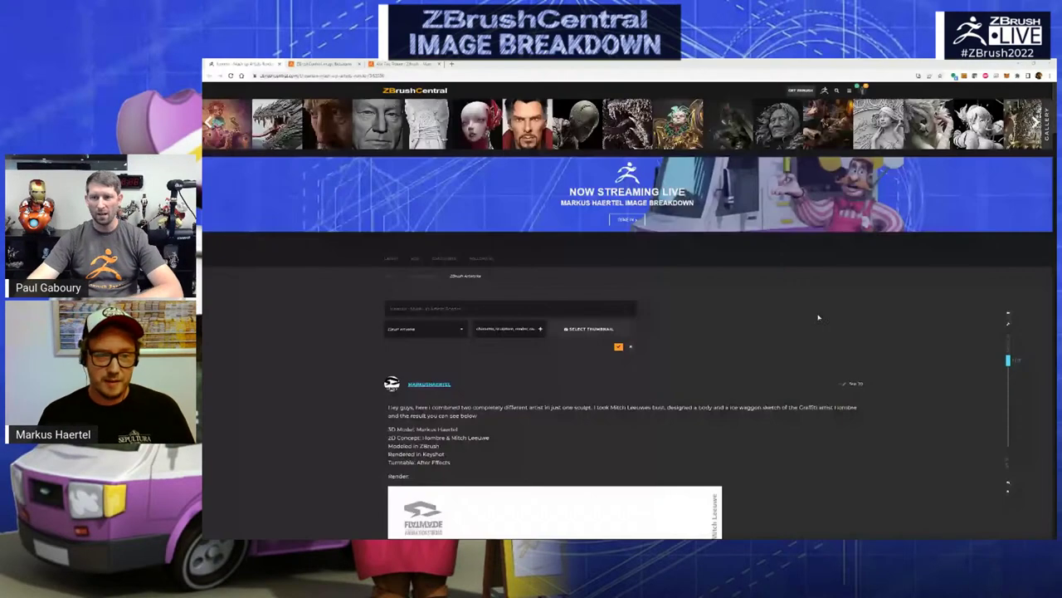
Examine the Iceman - Mash Up Artists Render post, including its renders, close-up, turntable, style sheets and 2D references
scroll(818, 317, "down", 10)
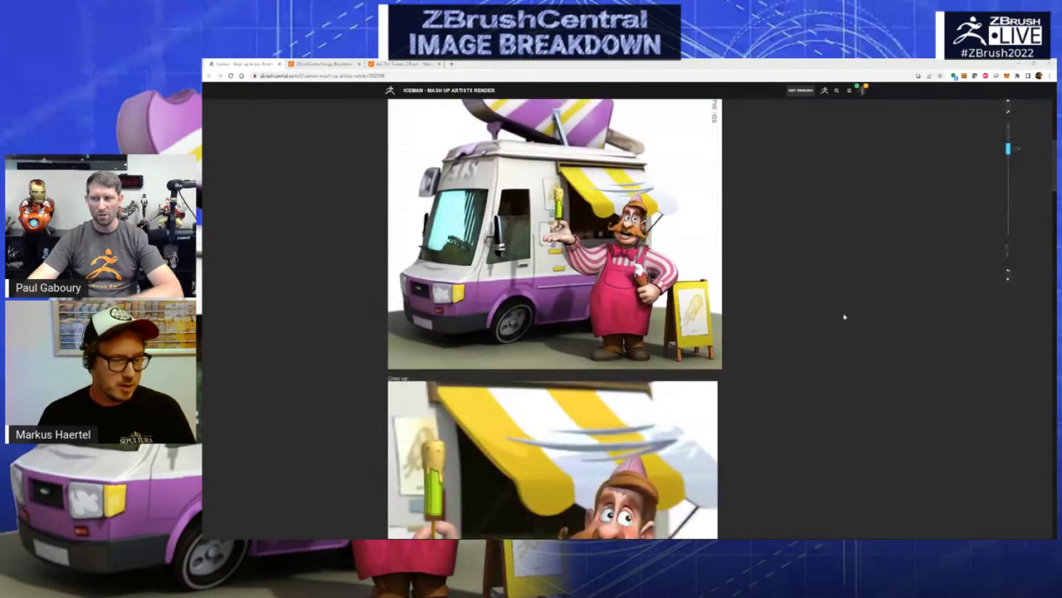
scroll(844, 316, "down", 8)
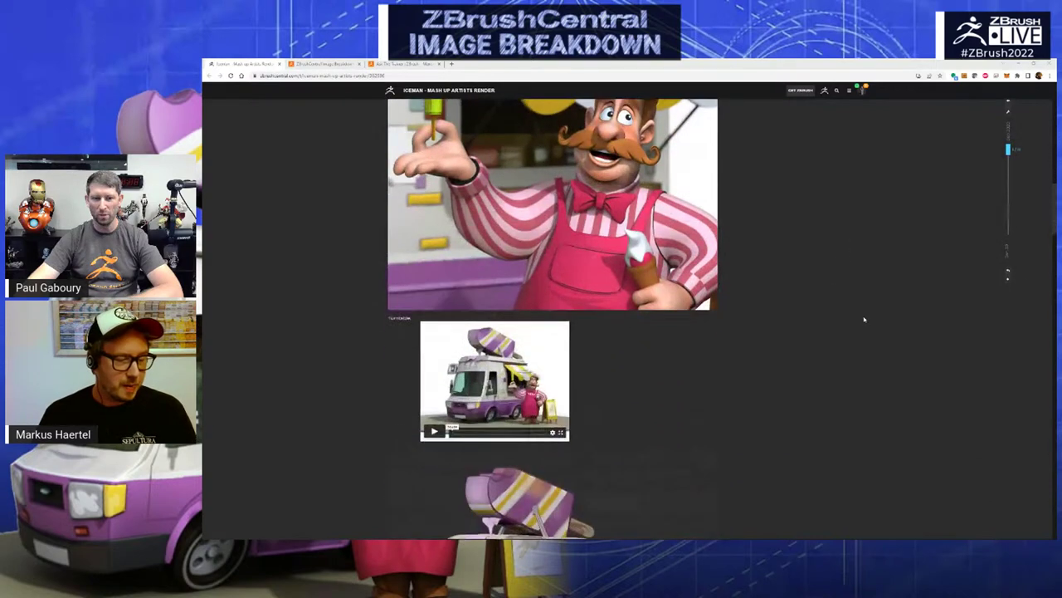
scroll(864, 319, "down", 5)
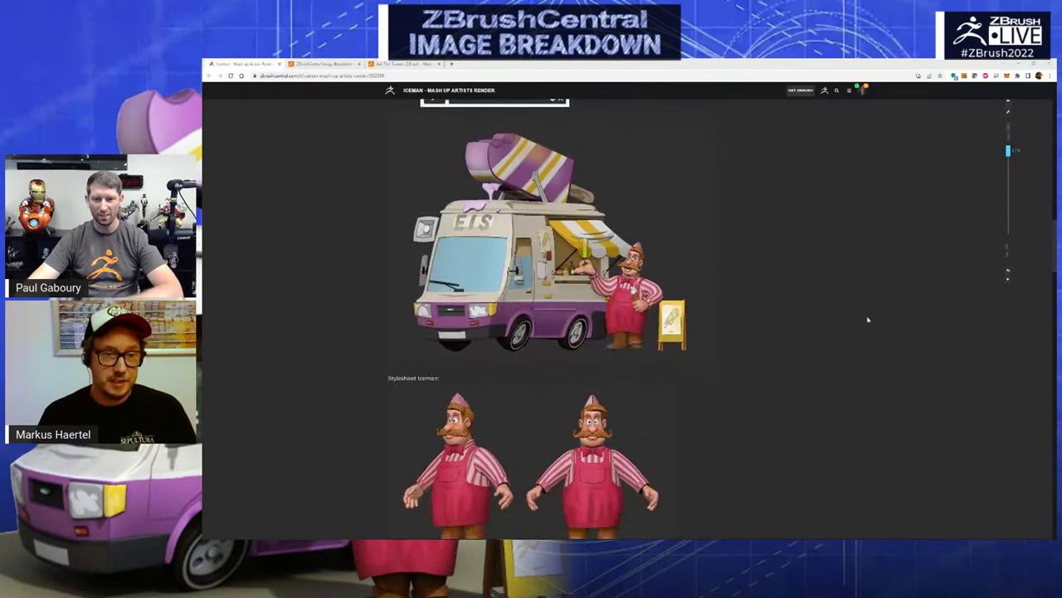
scroll(868, 319, "down", 6)
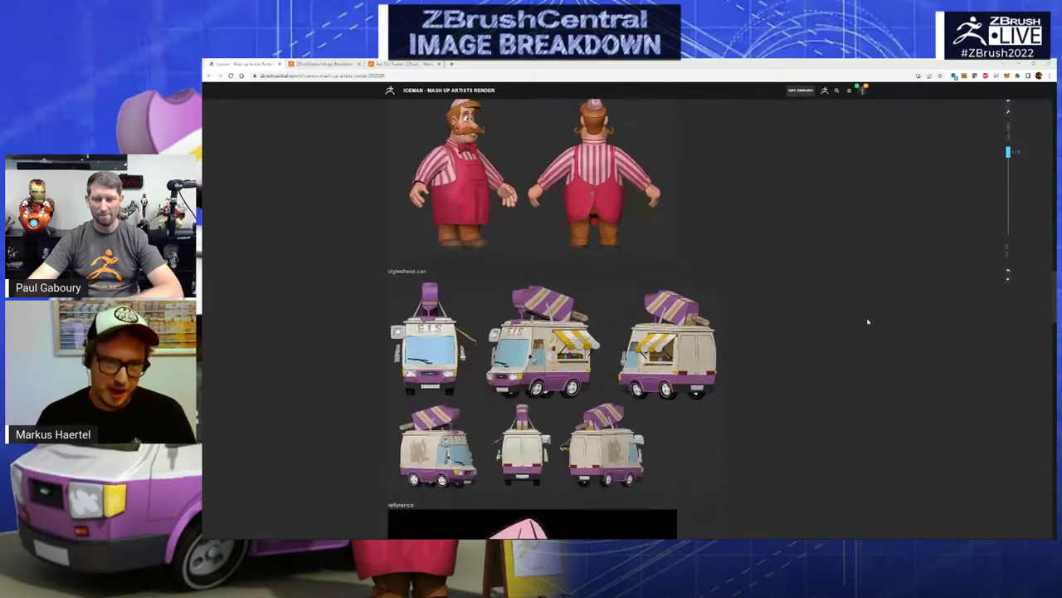
scroll(868, 321, "down", 6)
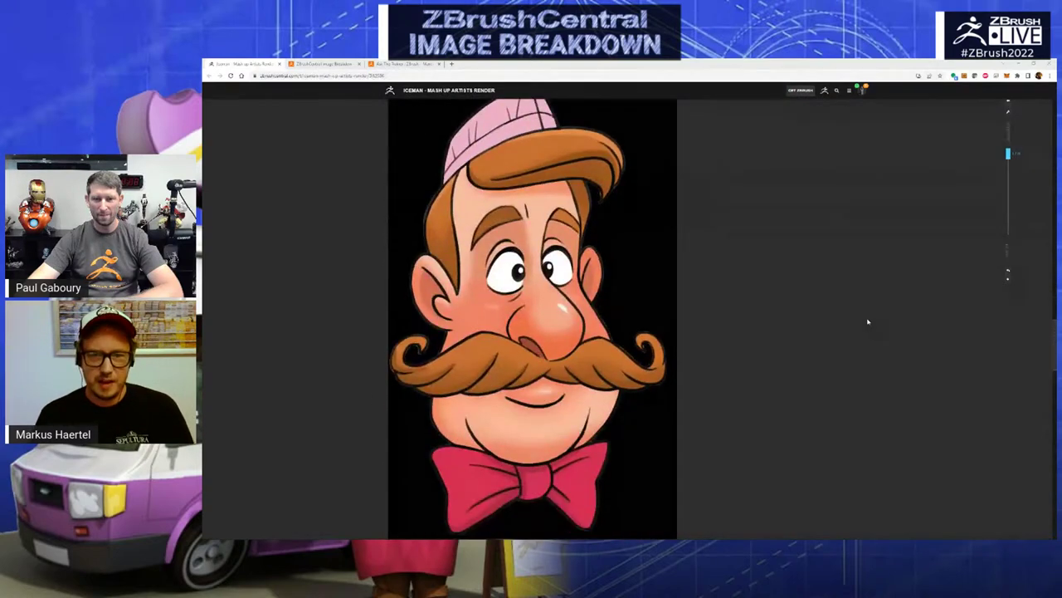
scroll(868, 321, "down", 5)
scroll(868, 321, "up", 2)
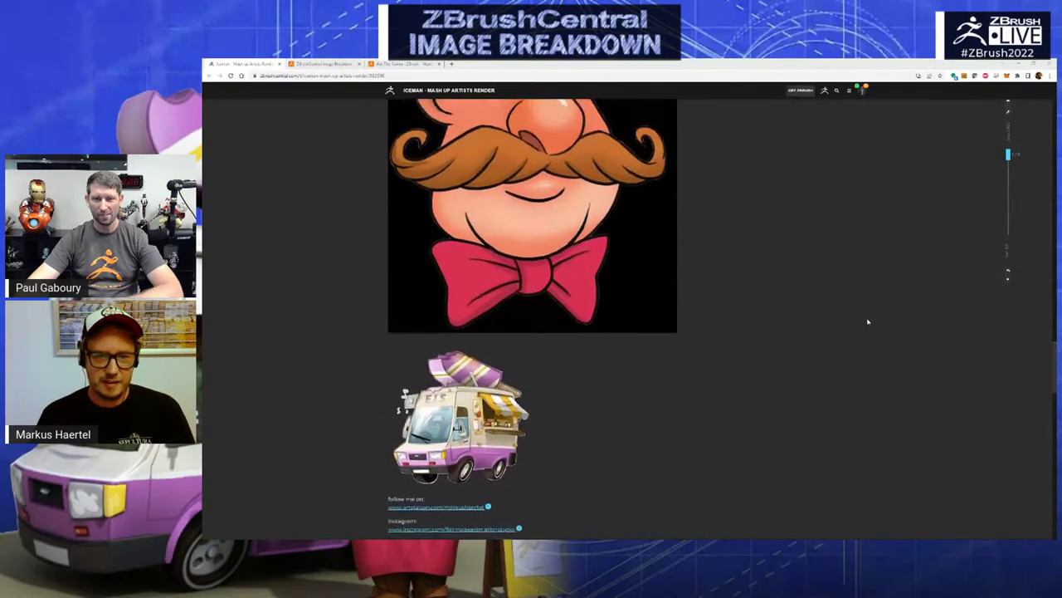
scroll(868, 321, "up", 5)
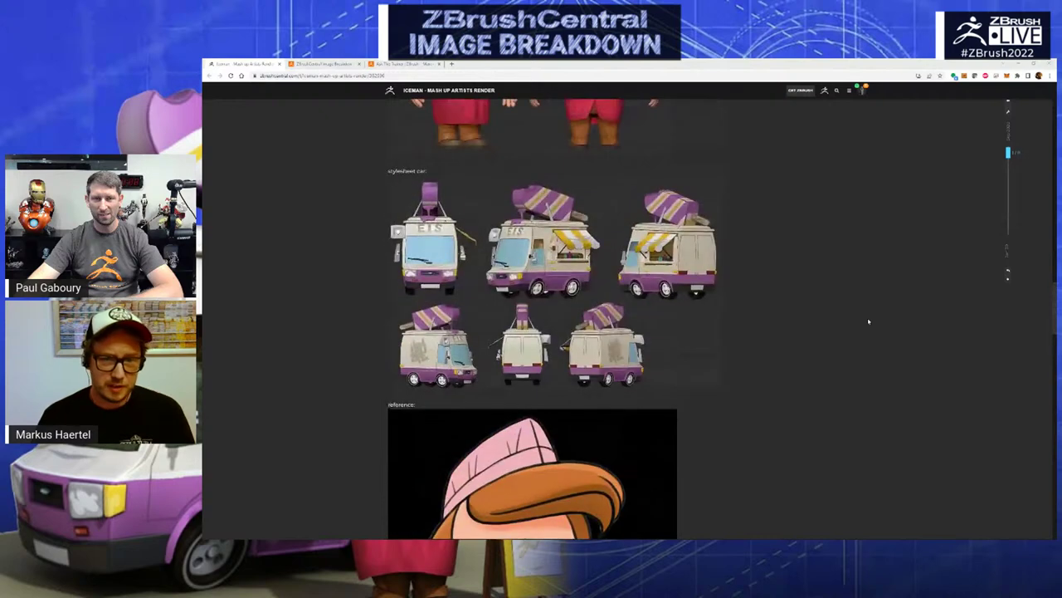
scroll(868, 321, "up", 8)
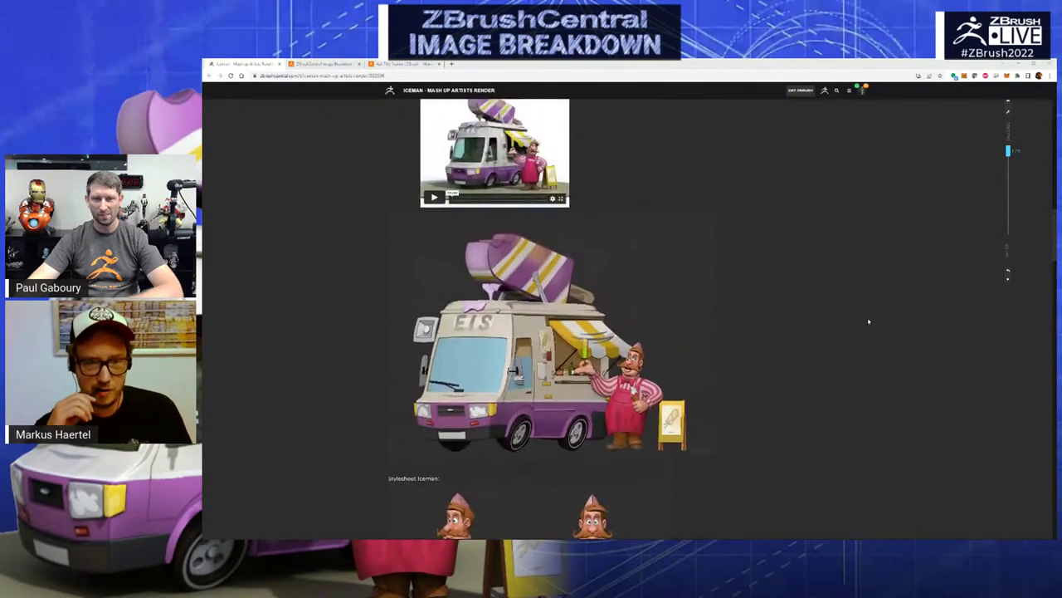
scroll(869, 321, "up", 4)
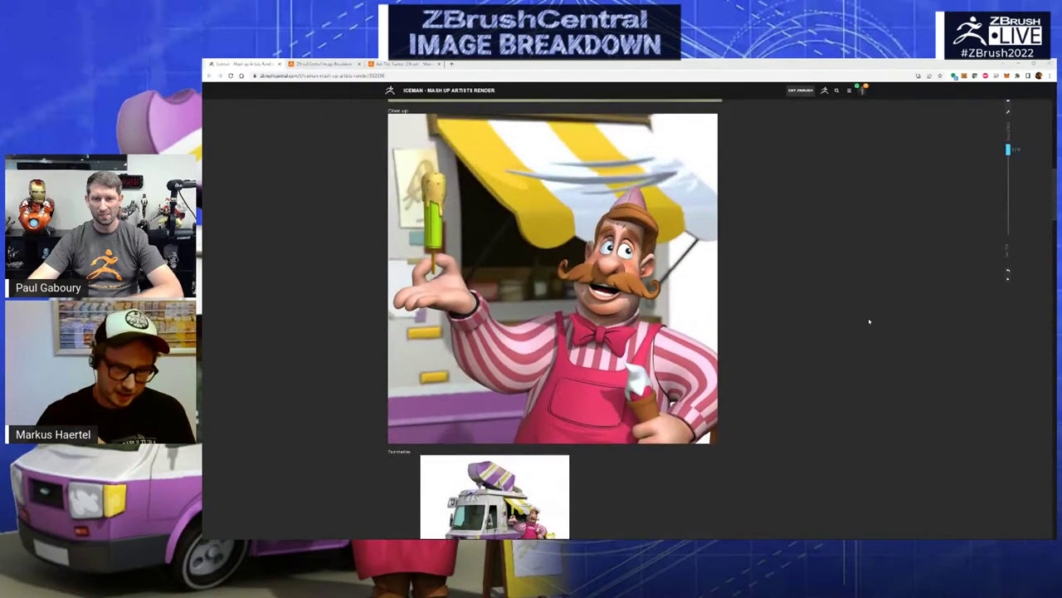
scroll(869, 321, "up", 5)
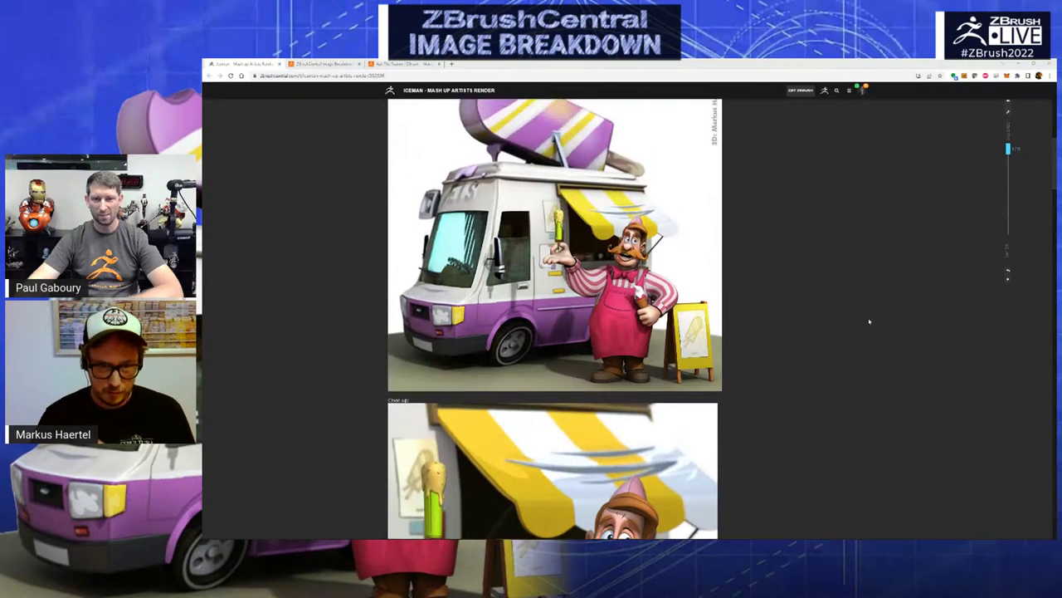
scroll(871, 321, "up", 3)
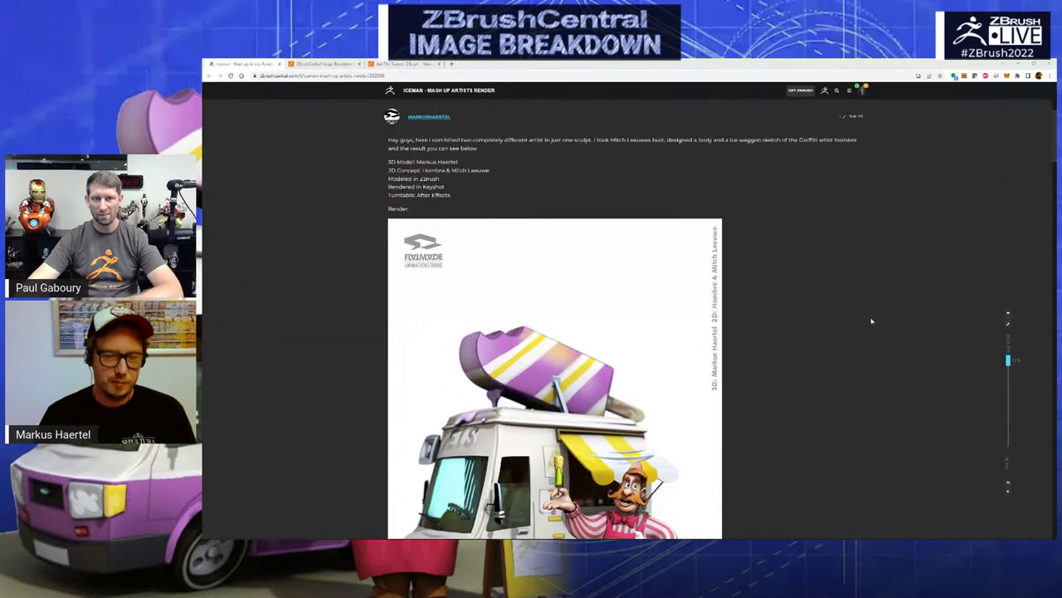
scroll(872, 321, "down", 3)
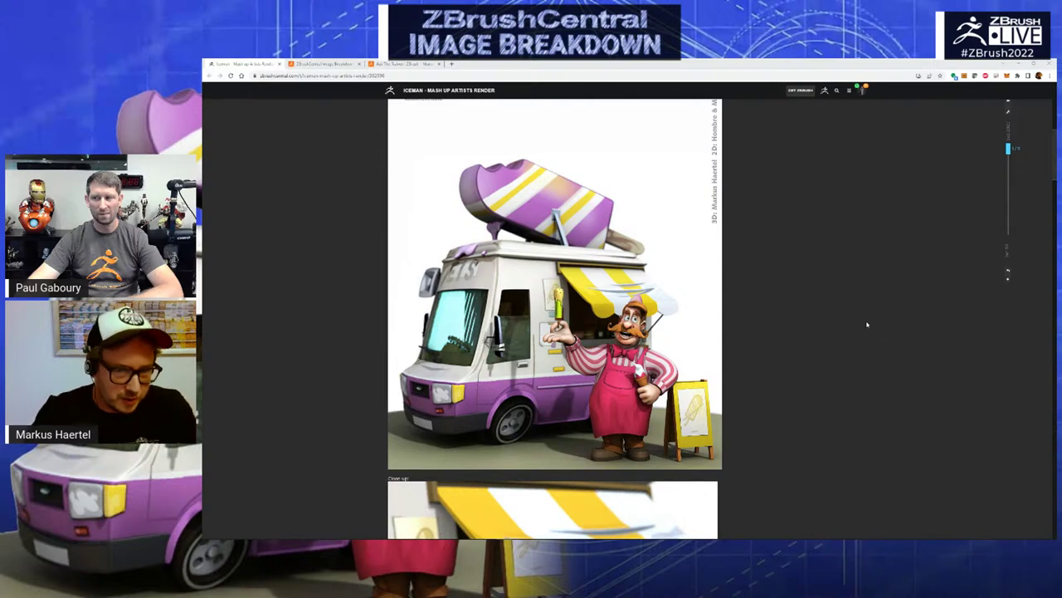
scroll(868, 325, "down", 10)
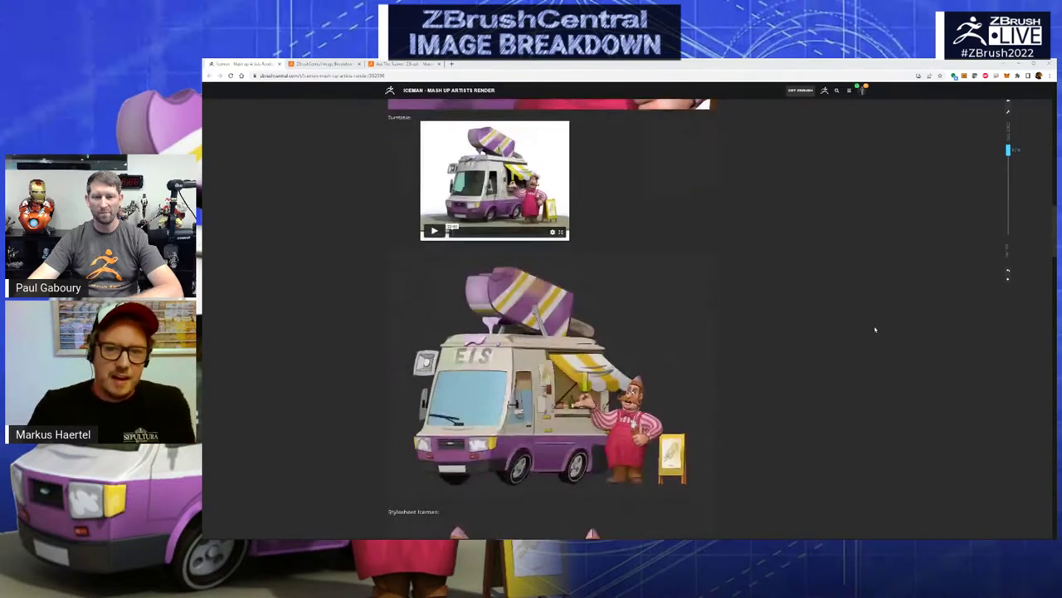
scroll(875, 328, "up", 15)
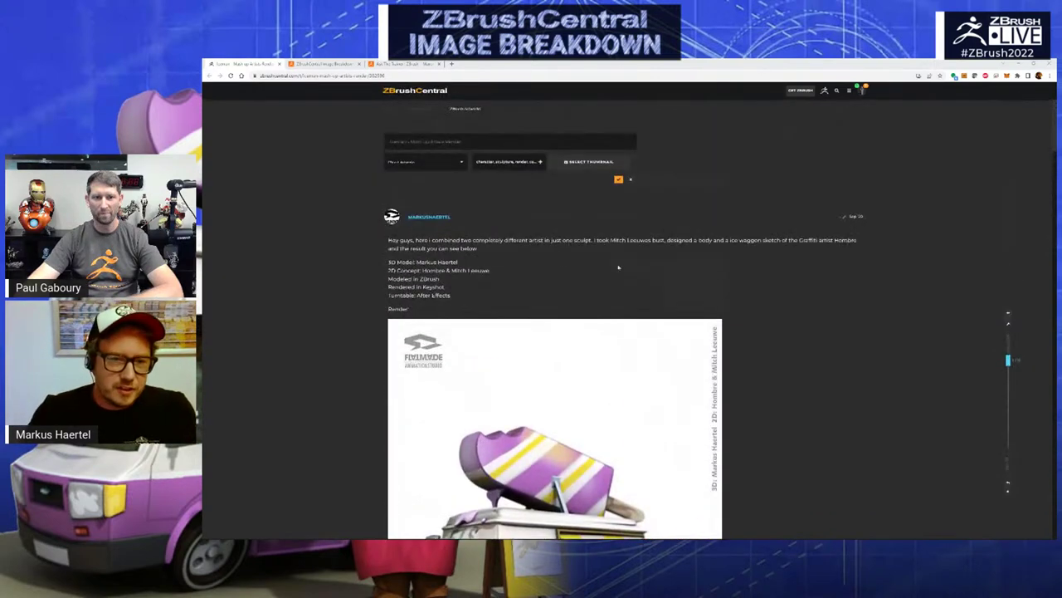
Open the portfolio of the Iceman post's author and look through its full gallery of character artworks
left_click(428, 221)
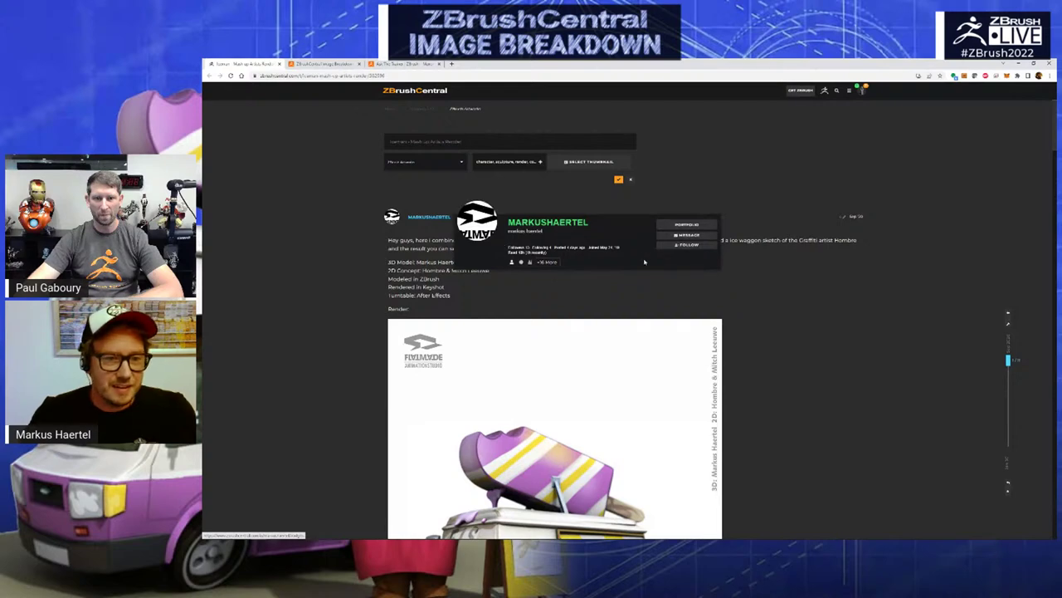
left_click(687, 225)
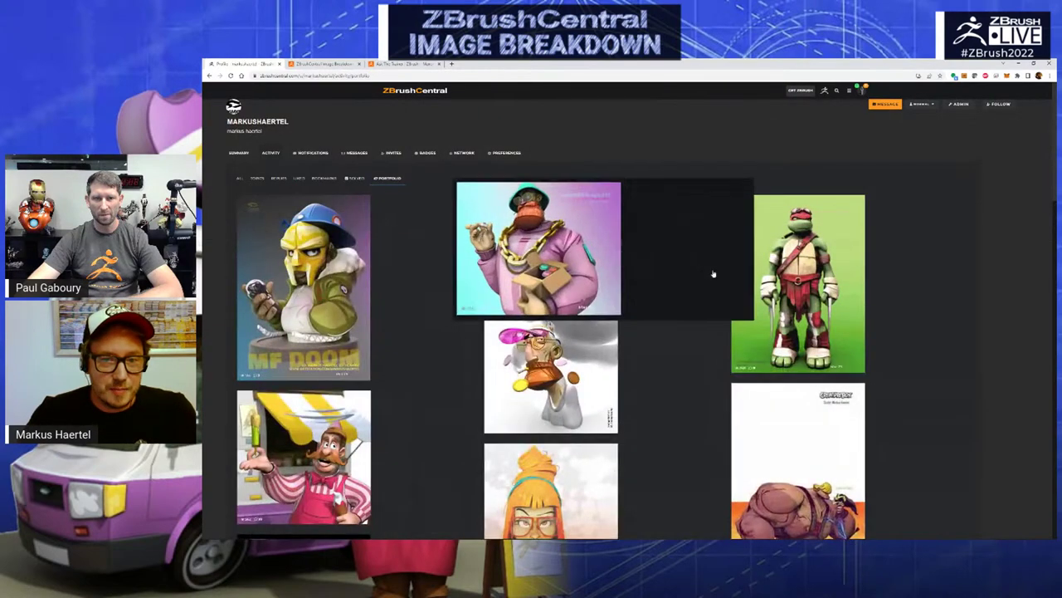
scroll(978, 341, "down", 1)
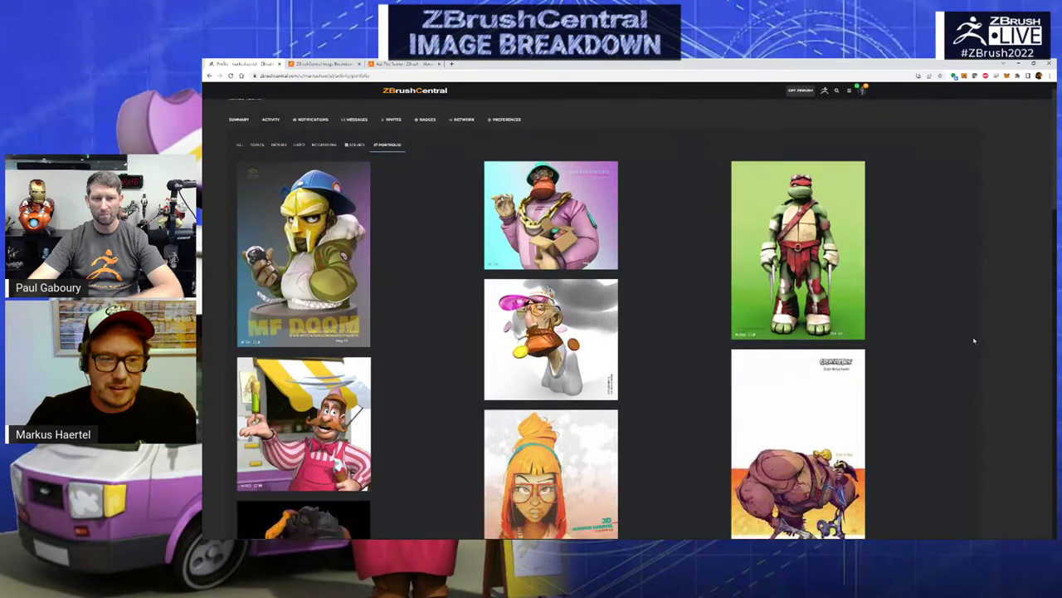
scroll(1018, 379, "down", 1)
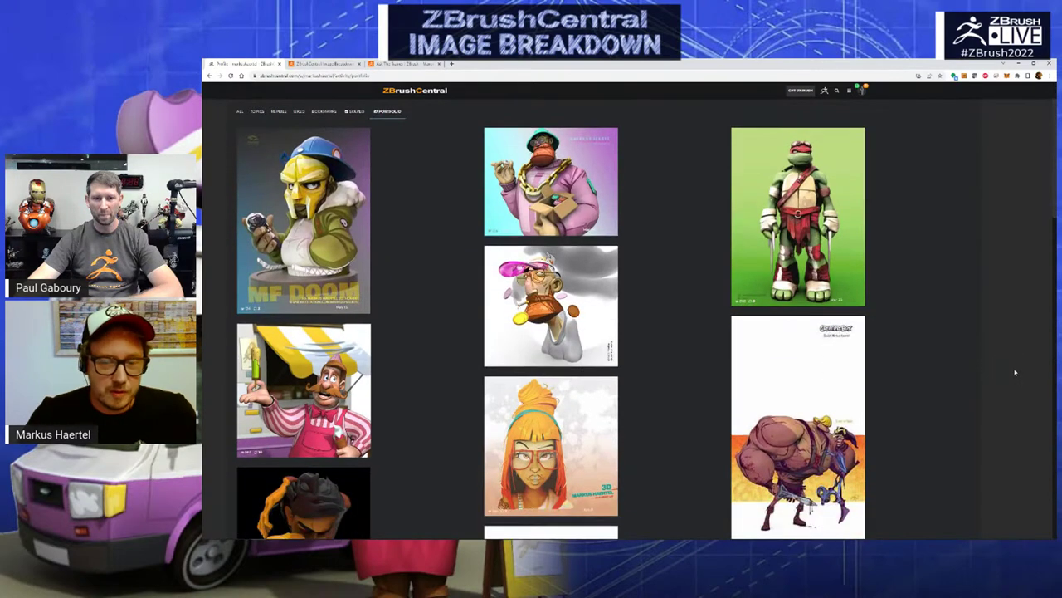
scroll(1015, 371, "down", 2)
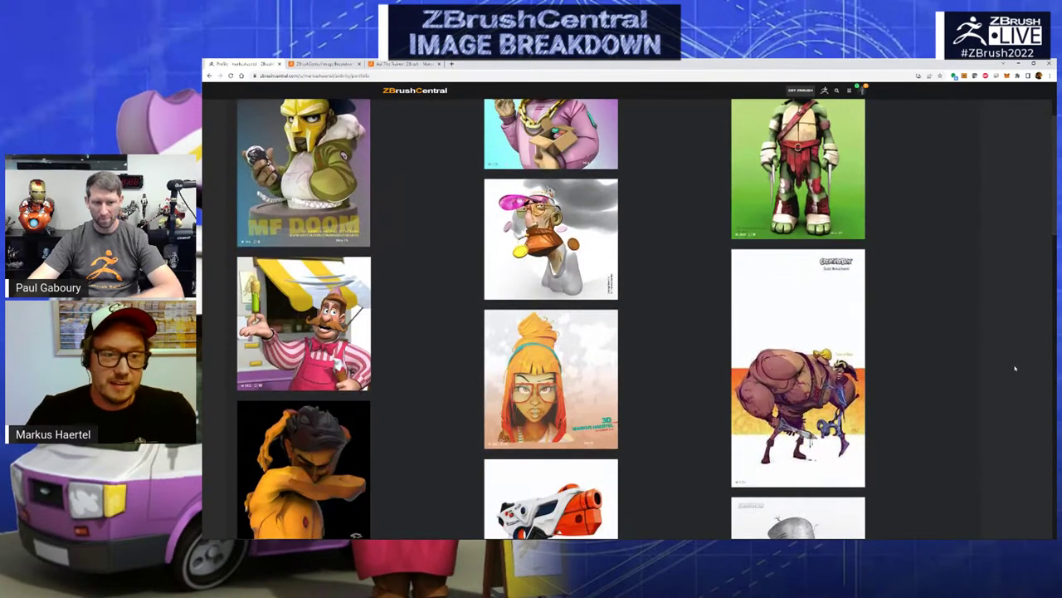
scroll(1015, 367, "down", 5)
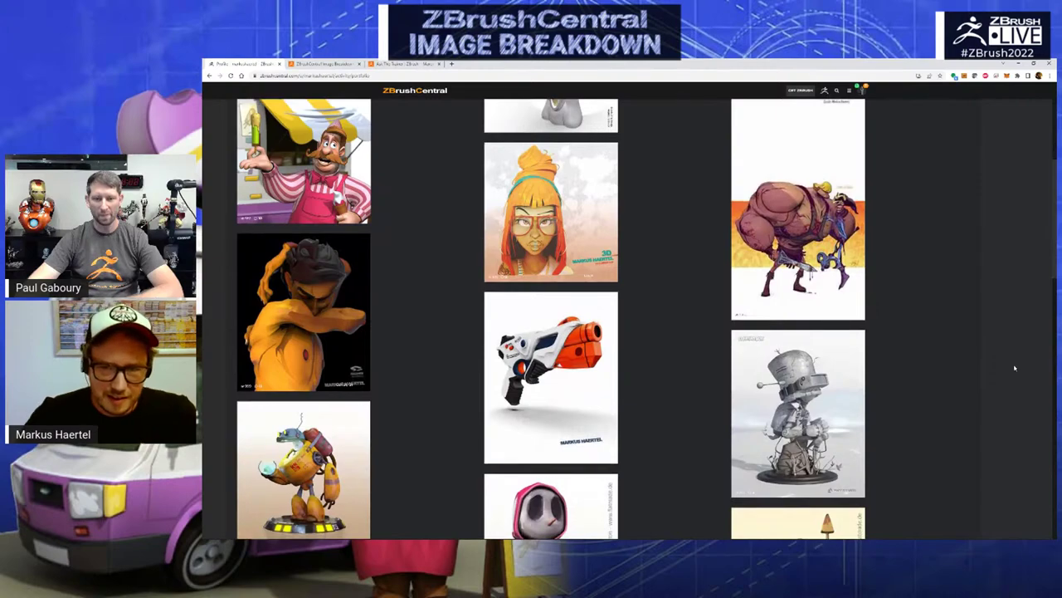
scroll(1014, 368, "down", 1)
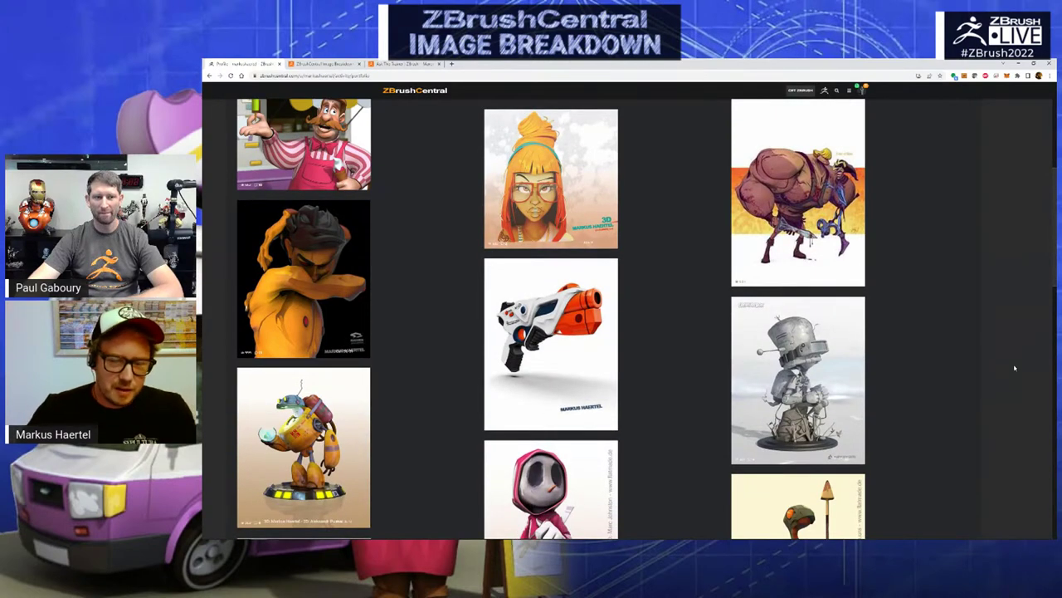
scroll(1014, 368, "down", 7)
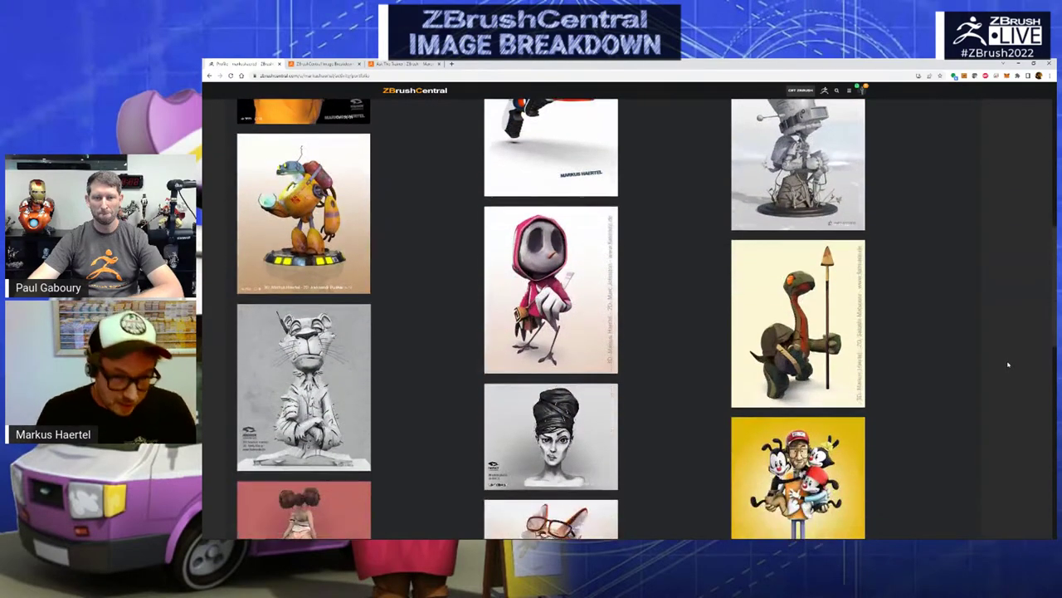
scroll(1008, 364, "down", 6)
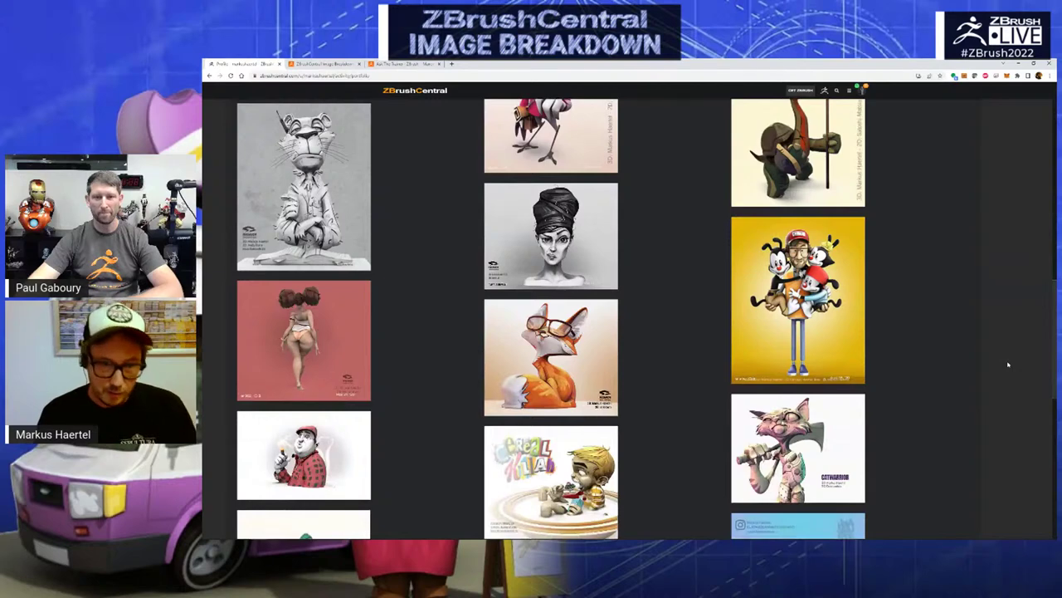
scroll(1008, 363, "down", 3)
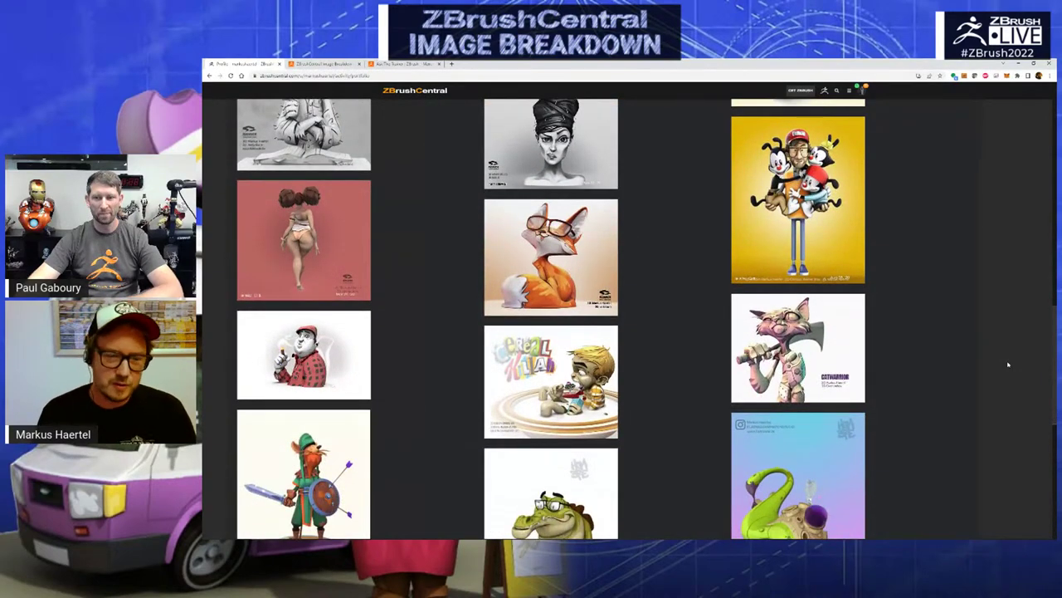
scroll(1008, 364, "down", 2)
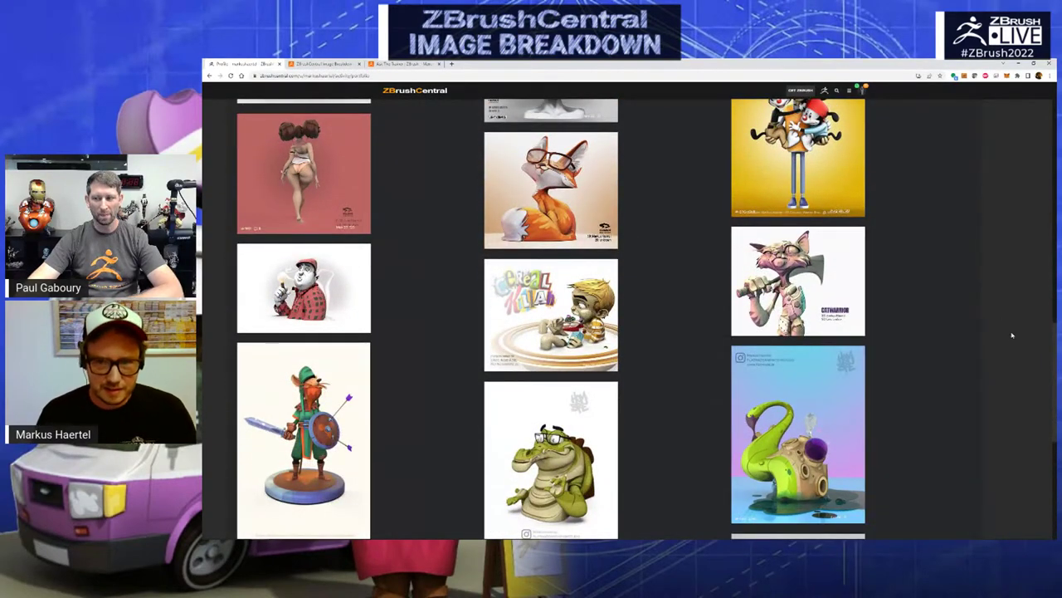
scroll(1011, 336, "down", 7)
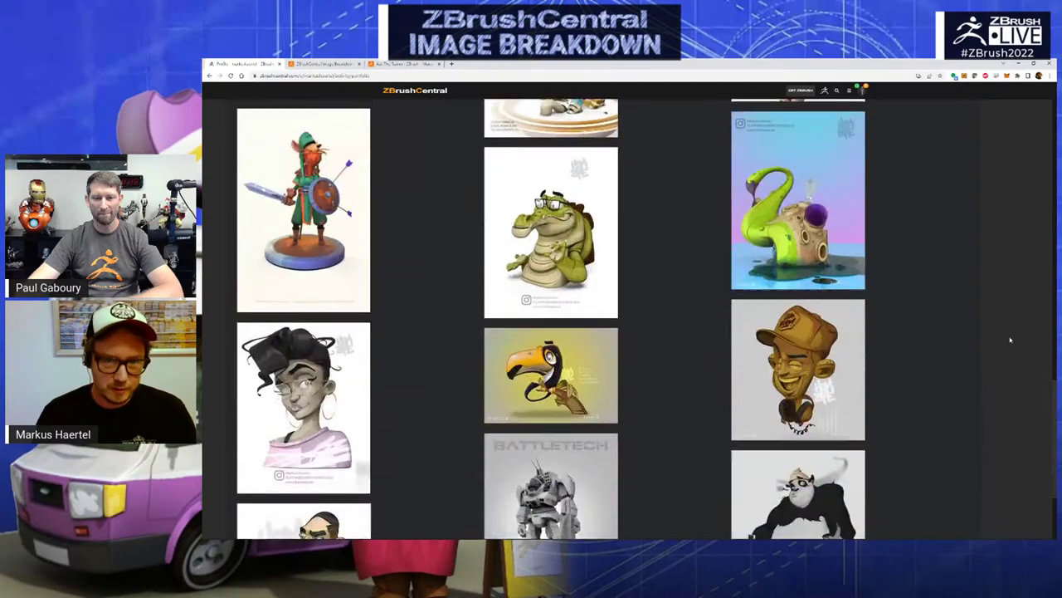
scroll(1010, 339, "down", 3)
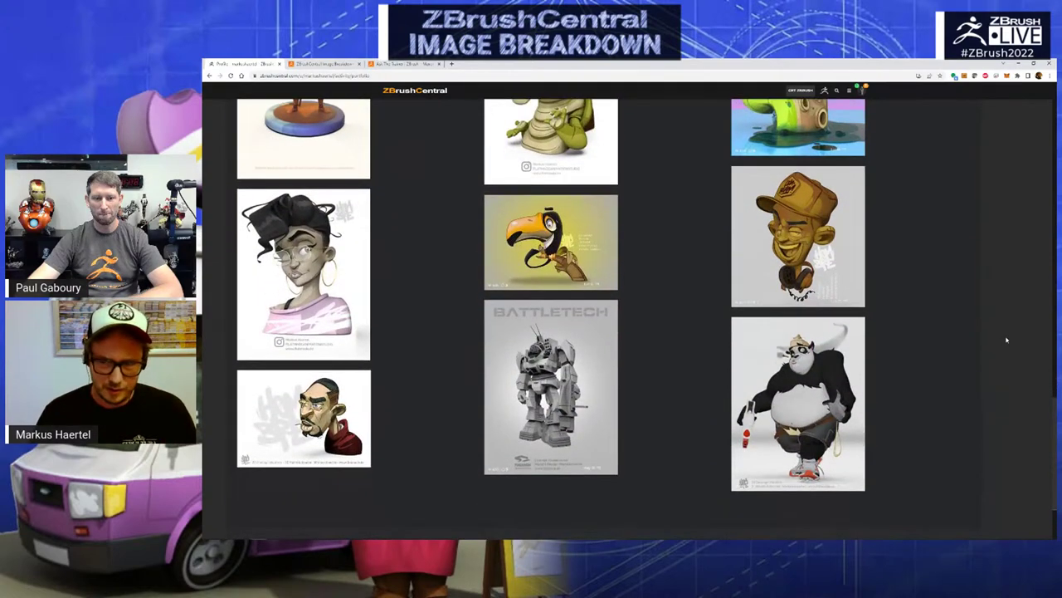
scroll(1006, 340, "up", 11)
scroll(1005, 339, "up", 14)
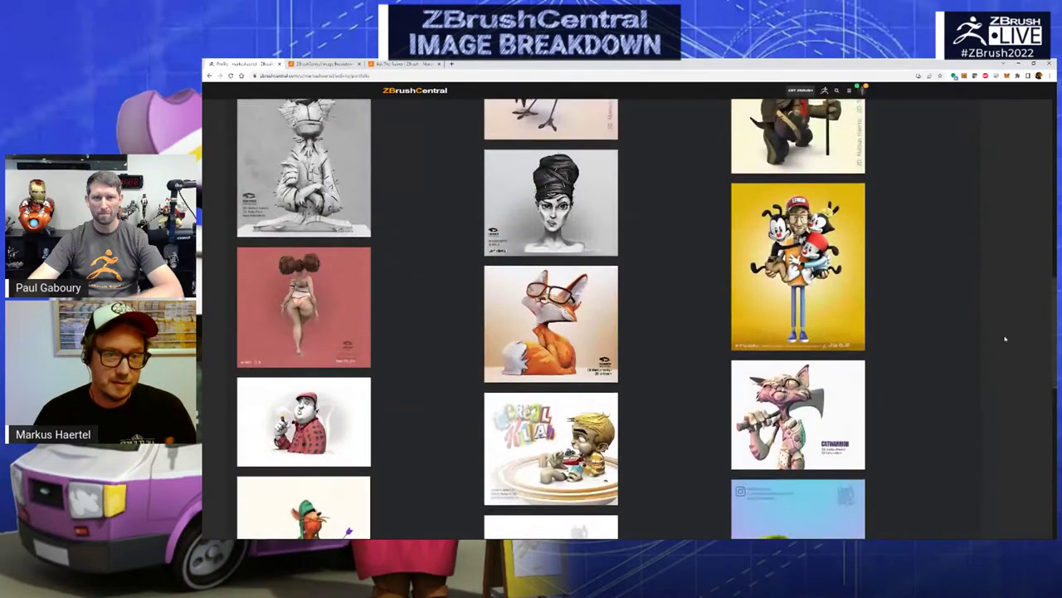
scroll(1005, 339, "up", 15)
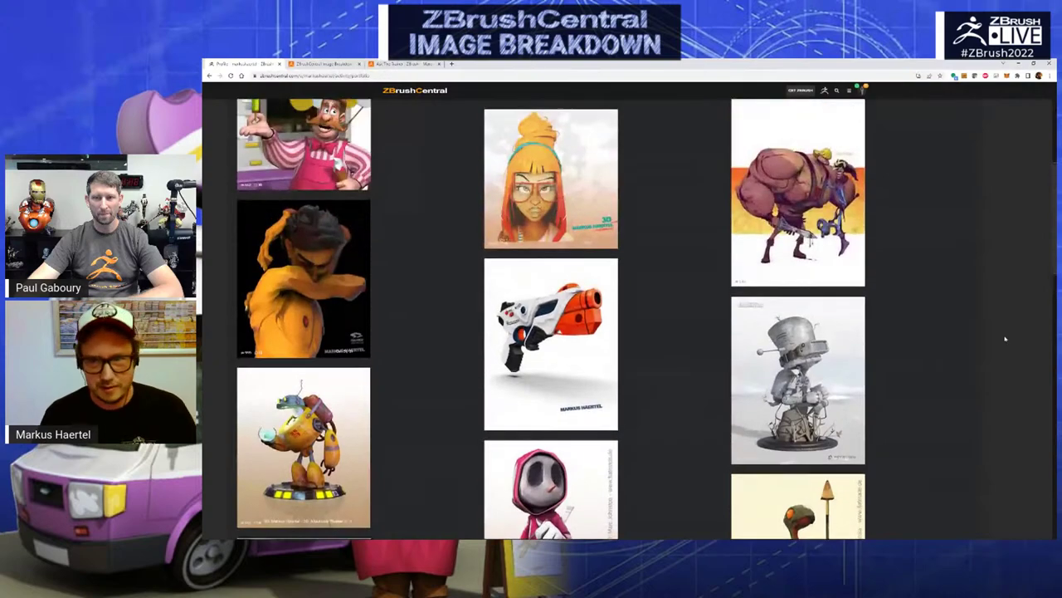
scroll(1005, 338, "down", 3)
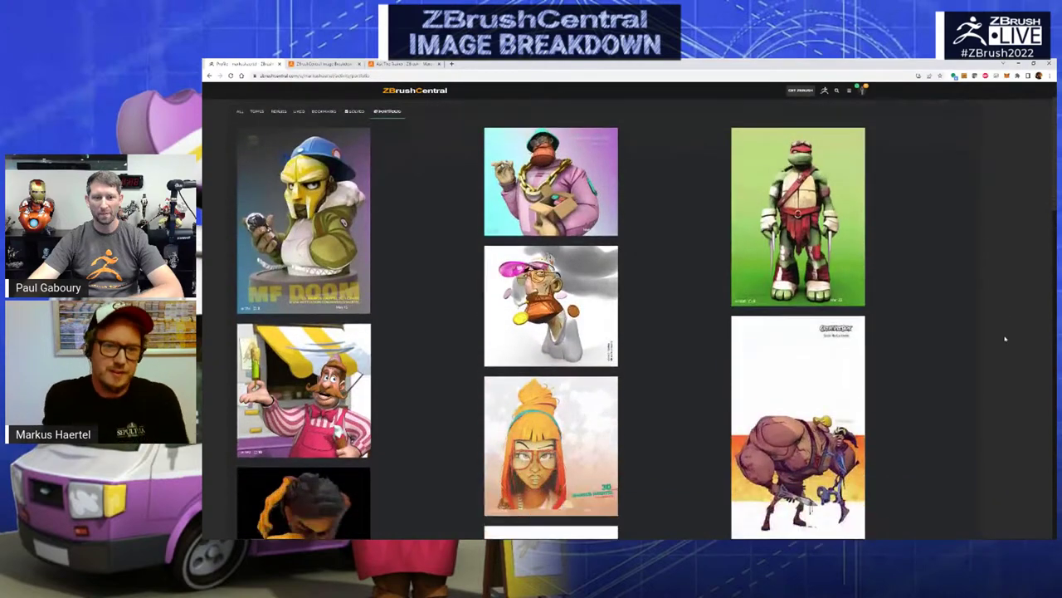
Open the ice cream seller artwork from the portfolio and view the truck render in its post
left_click(322, 365)
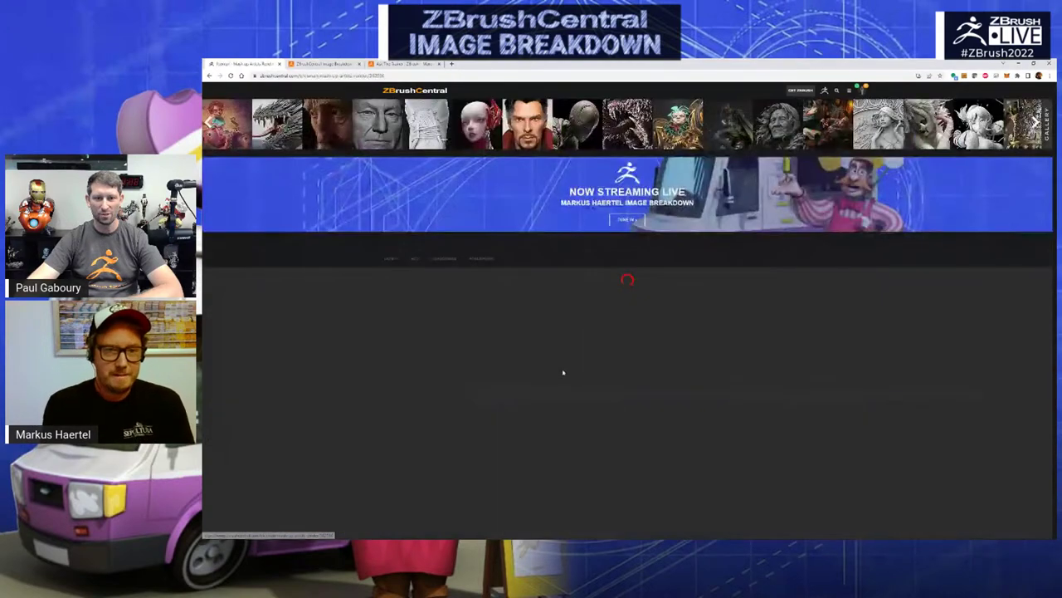
scroll(922, 328, "down", 6)
scroll(922, 329, "down", 3)
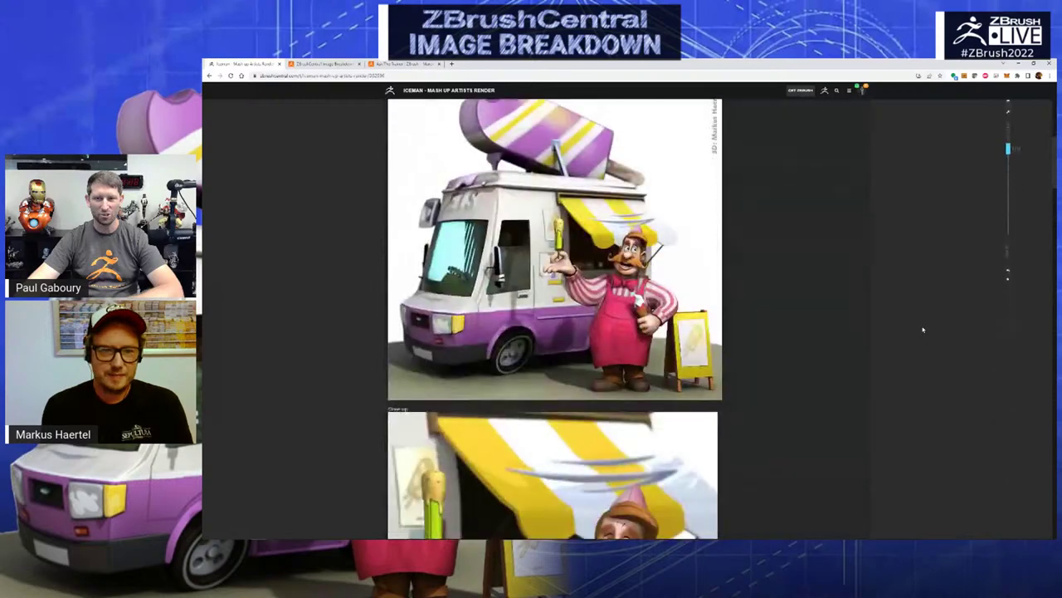
scroll(921, 328, "up", 3)
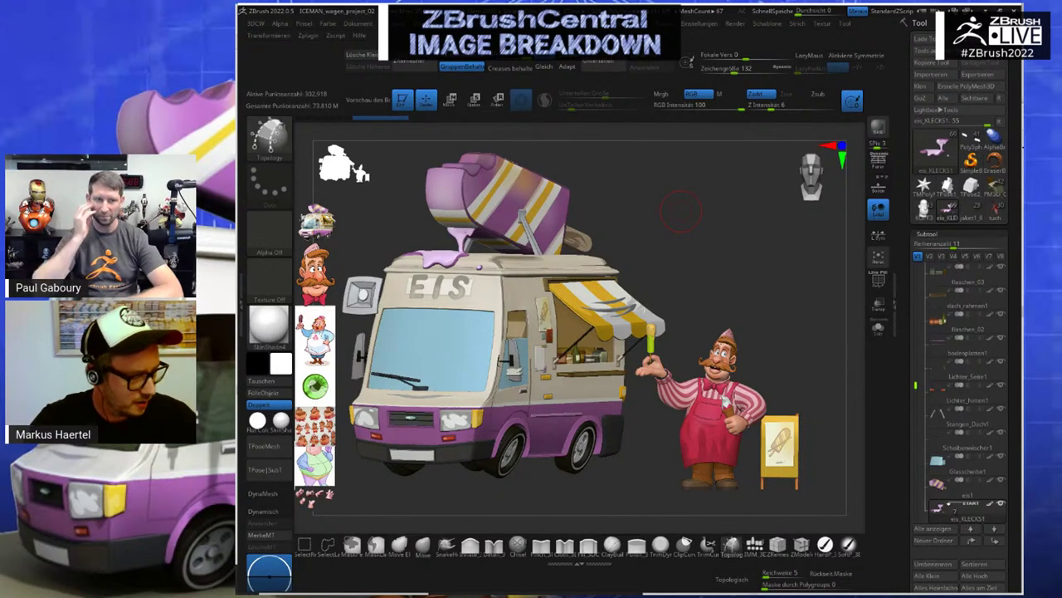
Place the Spotlight references of the moustached head and the ice cream truck enlarged beside the 3D truck and character
key("z")
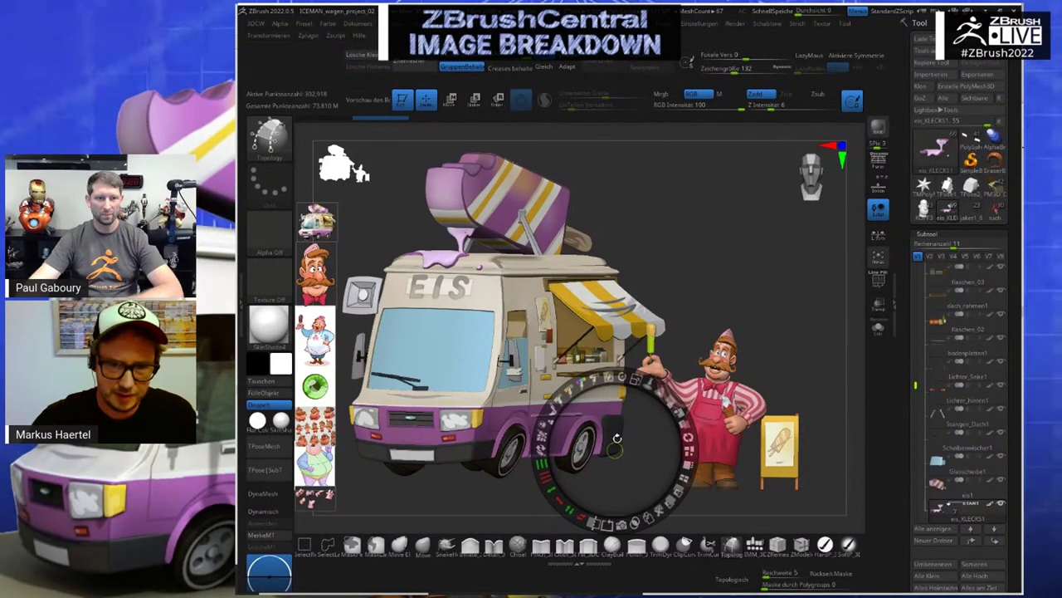
left_click_drag(617, 440, 782, 242)
left_click(488, 212)
left_click(376, 246)
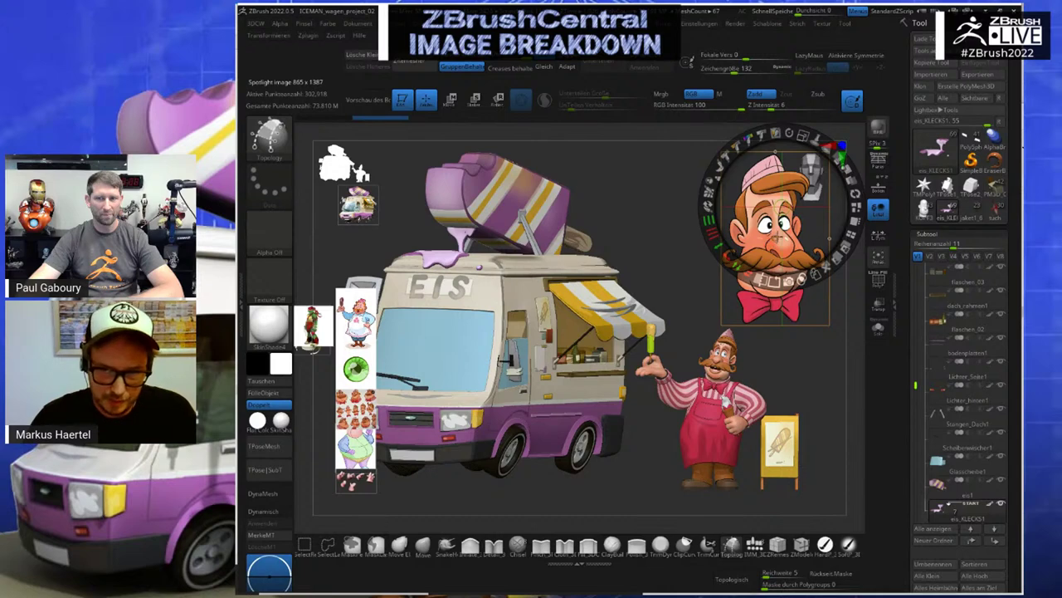
left_click_drag(357, 203, 662, 213)
left_click_drag(699, 150, 730, 270)
left_click_drag(664, 222, 711, 210)
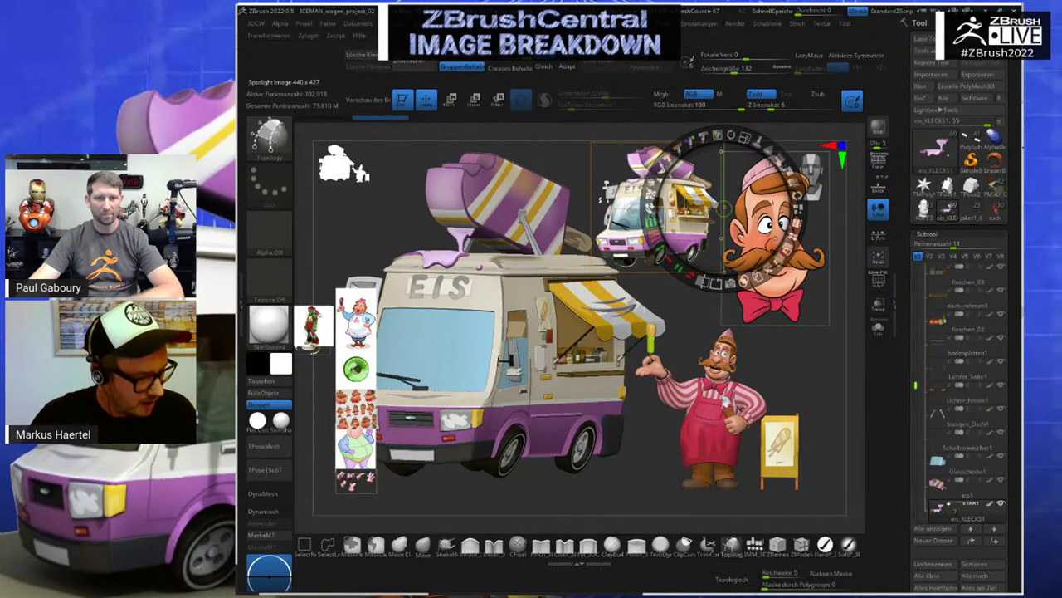
key("z")
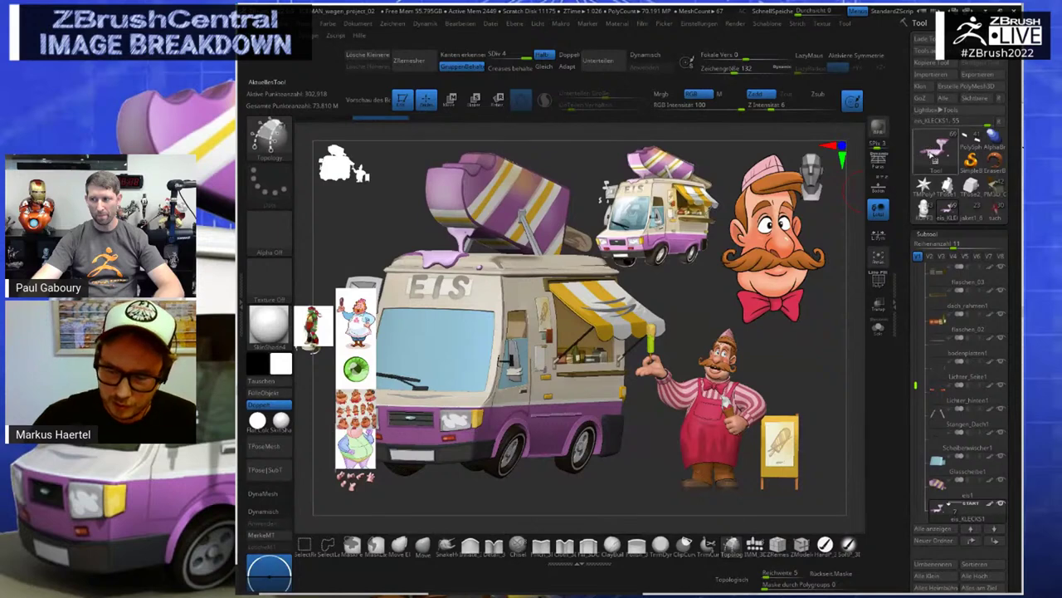
Switch to the low-poly ice cream man tool (KOPF3) and tile the Spotlight references into a column beside the enlarged figure
left_click(934, 154)
left_click(689, 153)
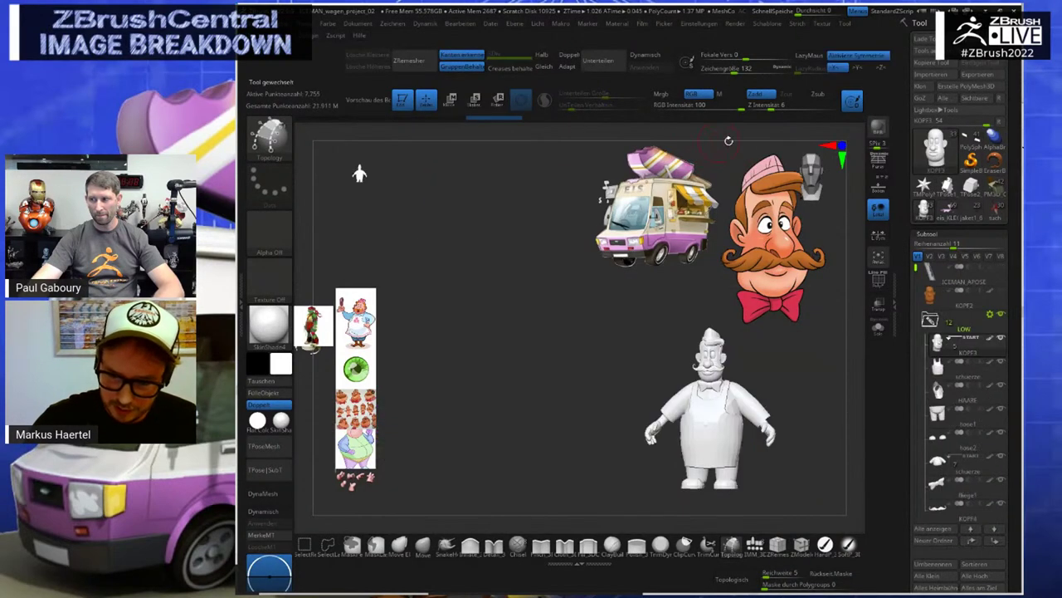
key("shift+z")
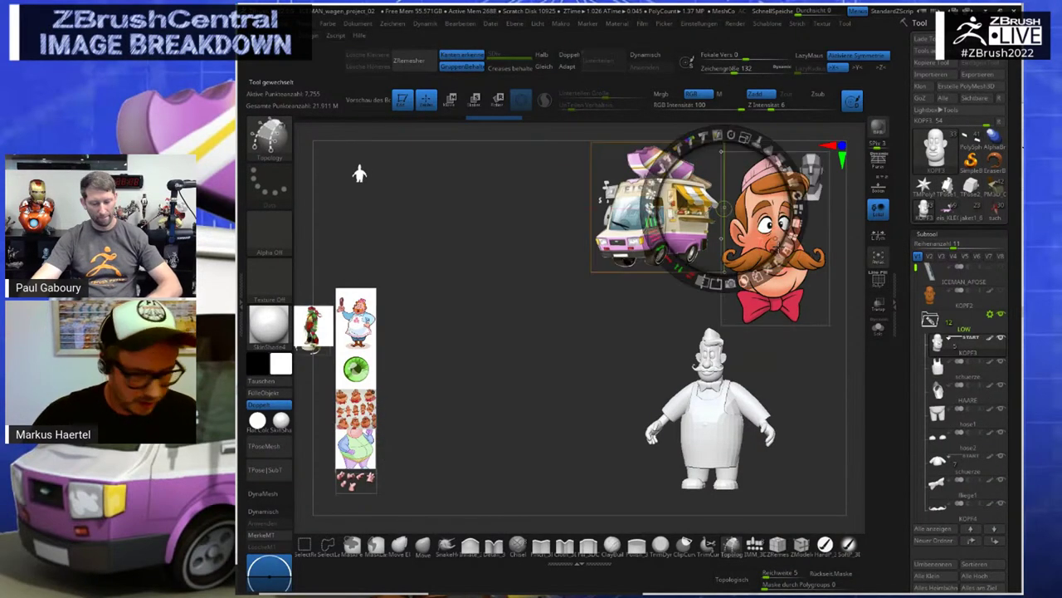
left_click_drag(758, 173, 402, 129)
left_click_drag(398, 175, 351, 142)
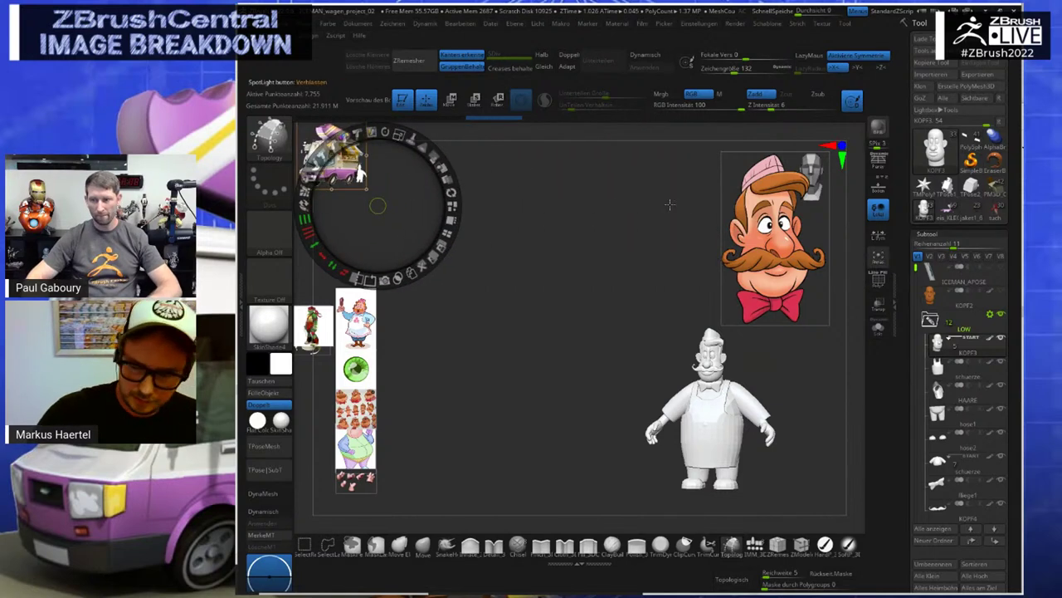
left_click_drag(762, 220, 377, 241)
left_click(450, 256)
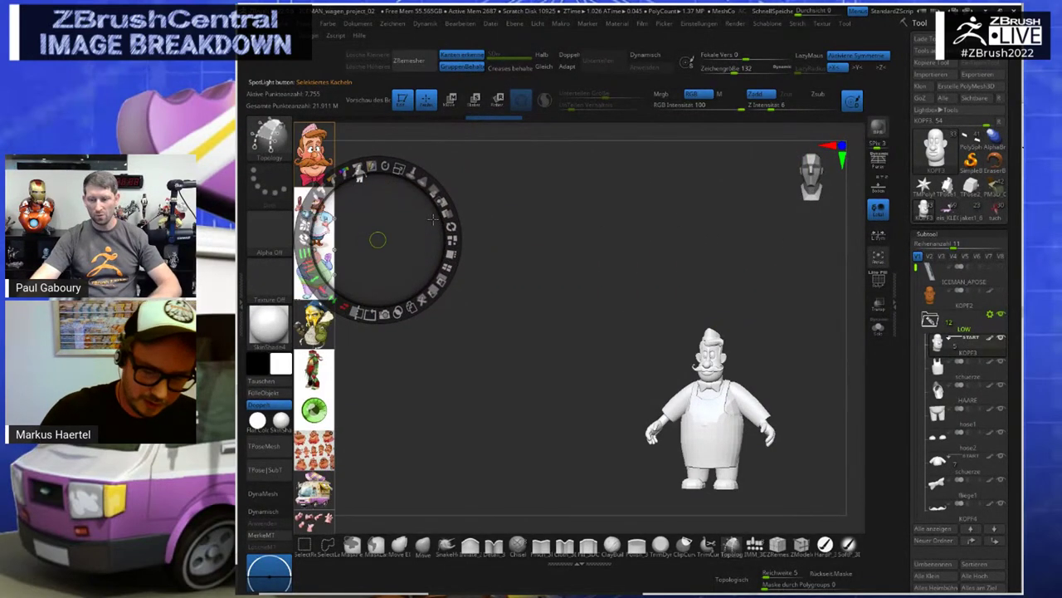
left_click(744, 306)
left_click_drag(743, 305, 679, 262)
key("z")
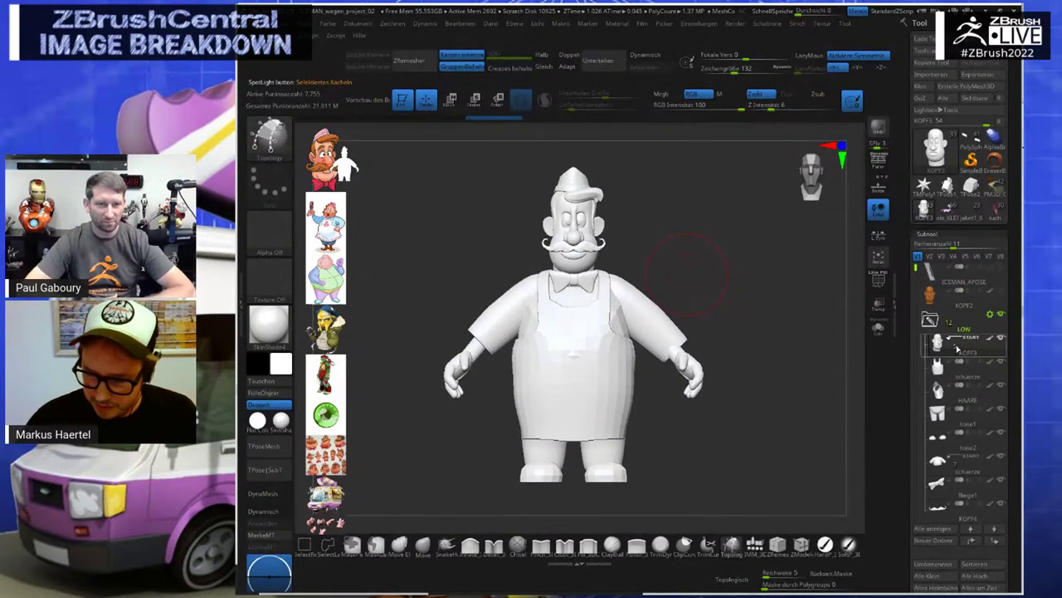
Show the polyframe and go through the low-poly clothing subtools from the apron down to the shirt
mouse_move(928, 337)
left_click(879, 284)
key("Down")
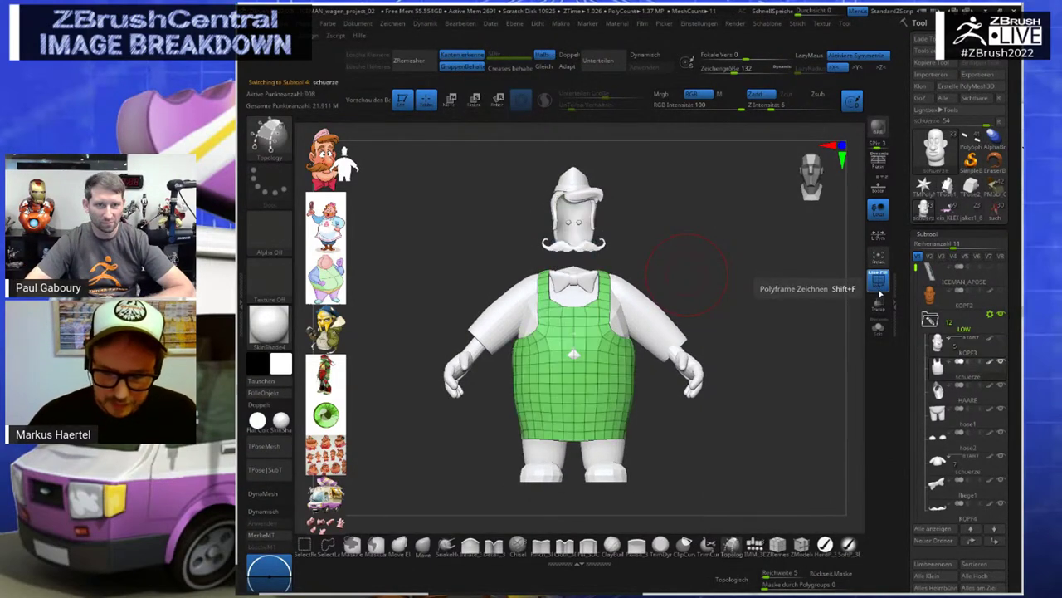
key("Up")
key("Down")
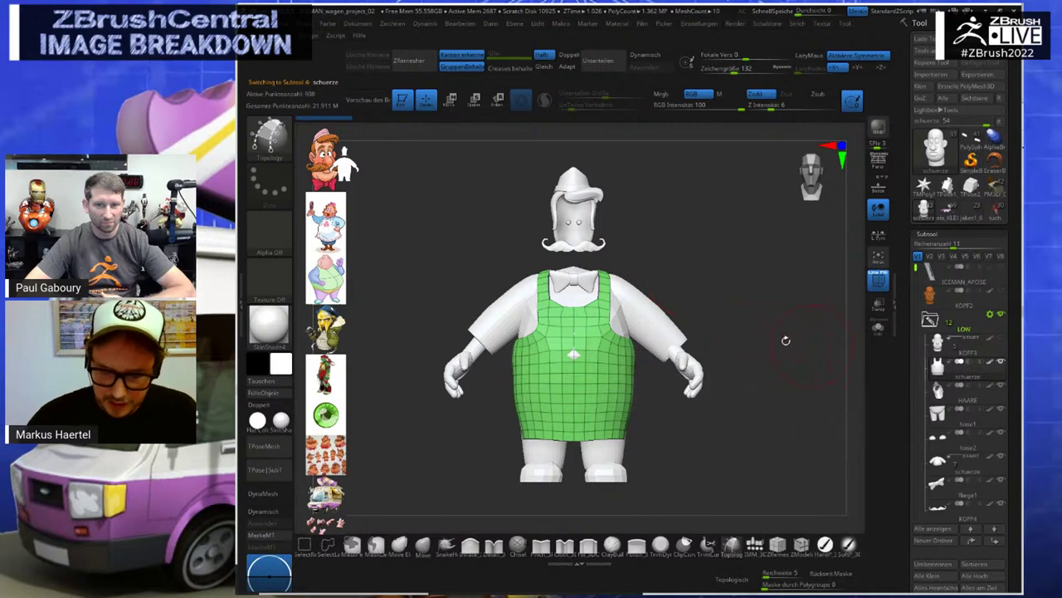
key("Down")
key("Down")
key("Down")
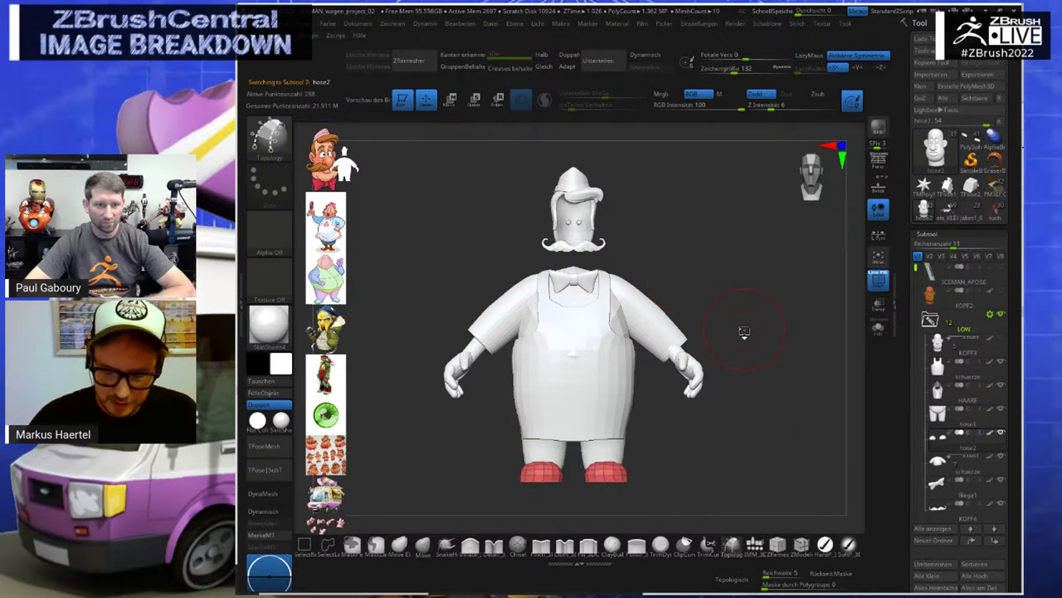
key("Down")
left_click_drag(752, 308, 742, 352)
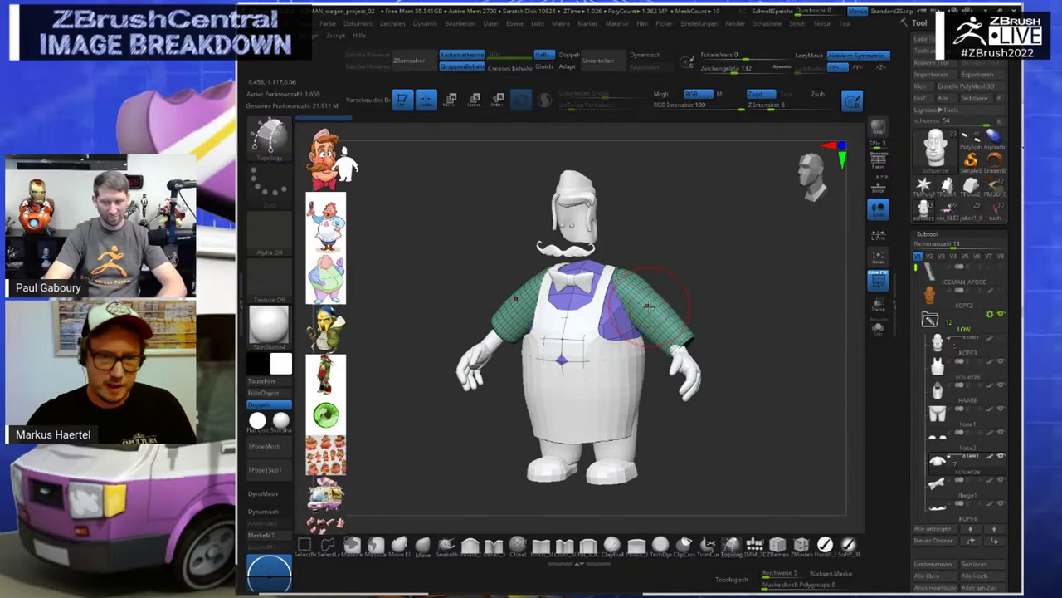
Isolate the shirt in Solo mode, hide the polygroup closing its underside and delete the hidden geometry
left_click_drag(709, 239, 717, 296)
left_click(878, 328)
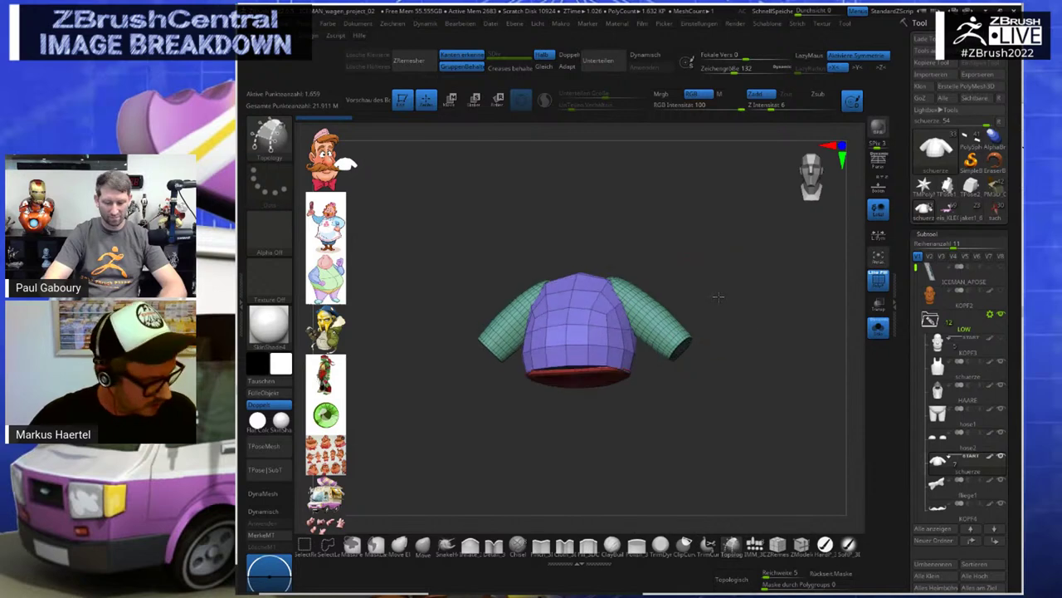
left_click(598, 372, "ctrl+shift")
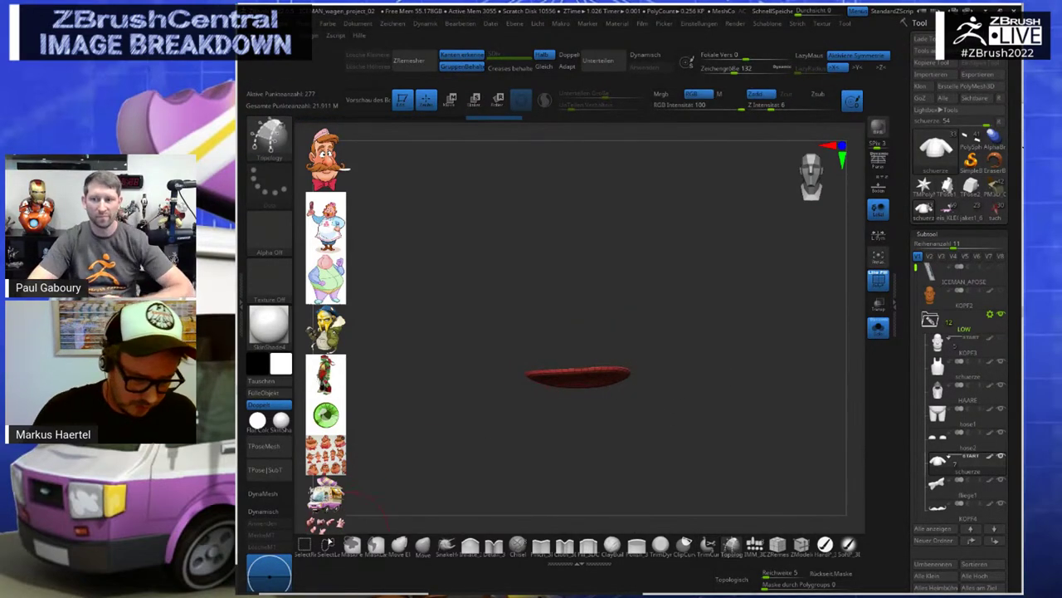
left_click(325, 542)
left_click(305, 565)
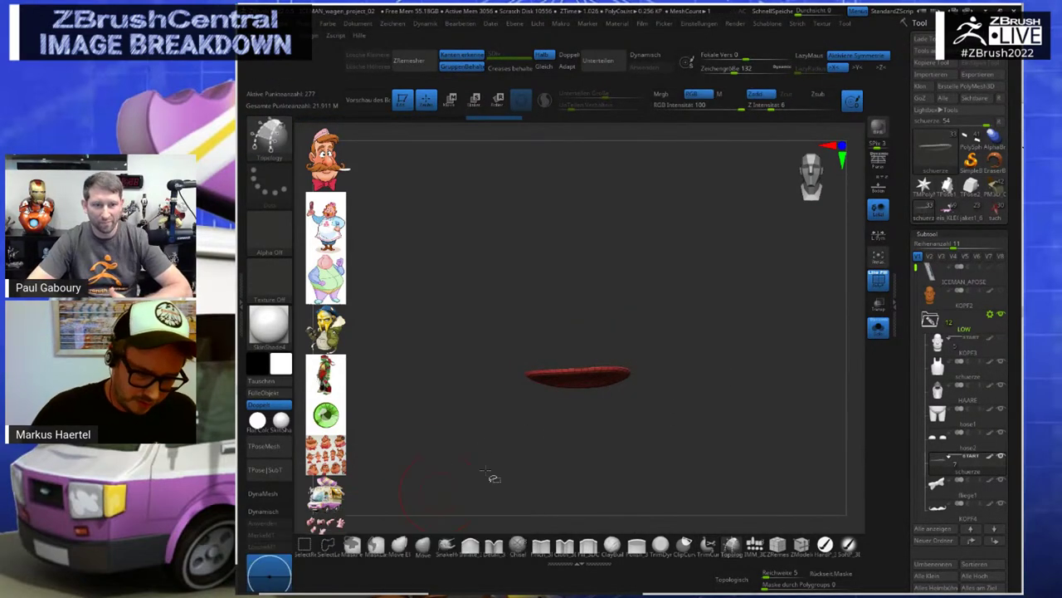
left_click(581, 448, "ctrl+shift")
left_click(593, 384, "ctrl+shift")
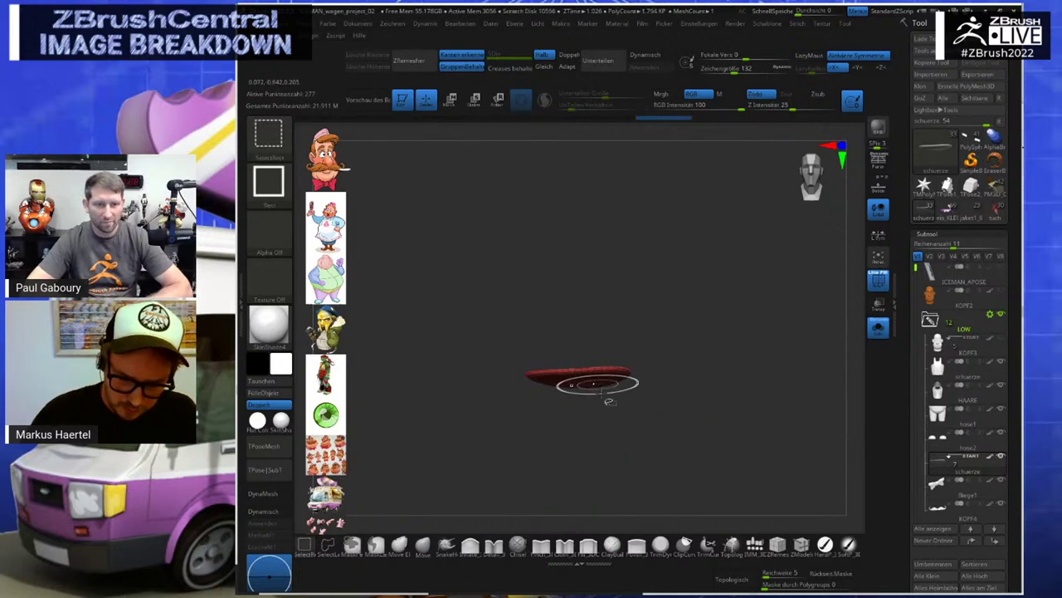
left_click(593, 381, "ctrl+shift")
key("space")
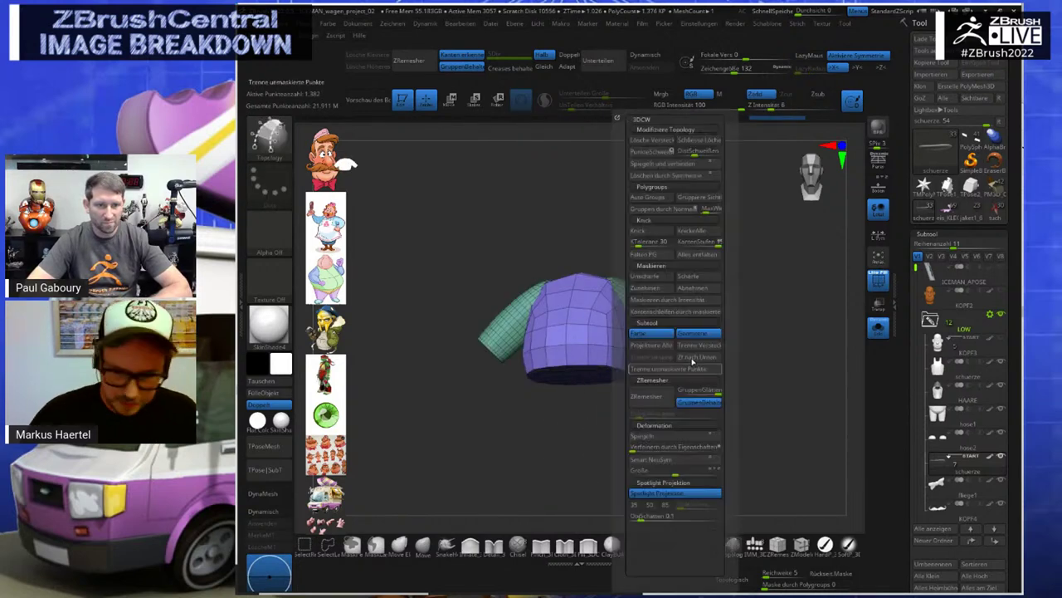
left_click(658, 142)
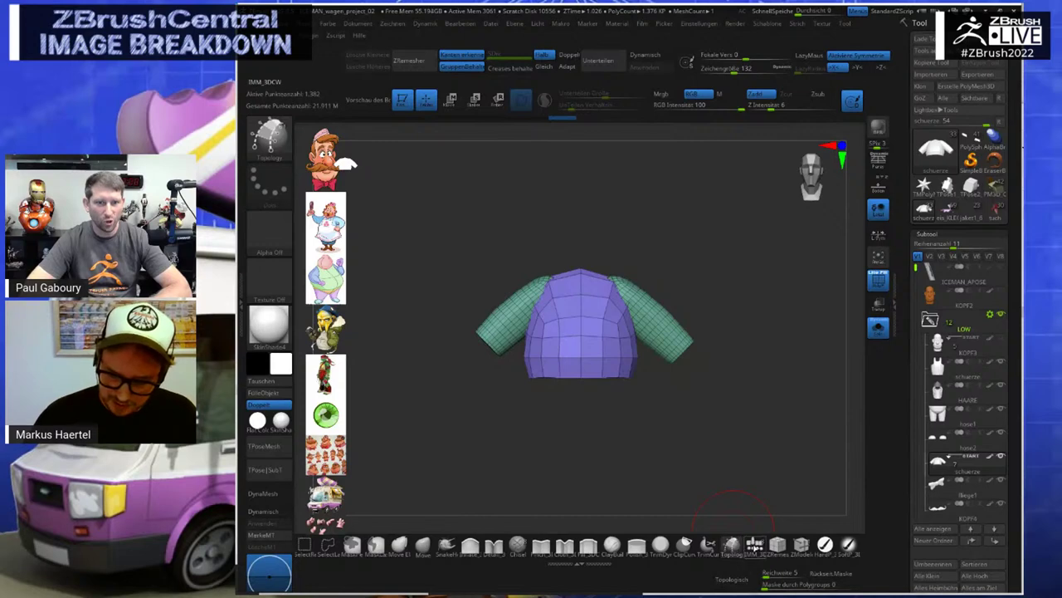
Apply dynamic subdivision to the shirt and delete its lower subdivision levels
left_click(756, 545)
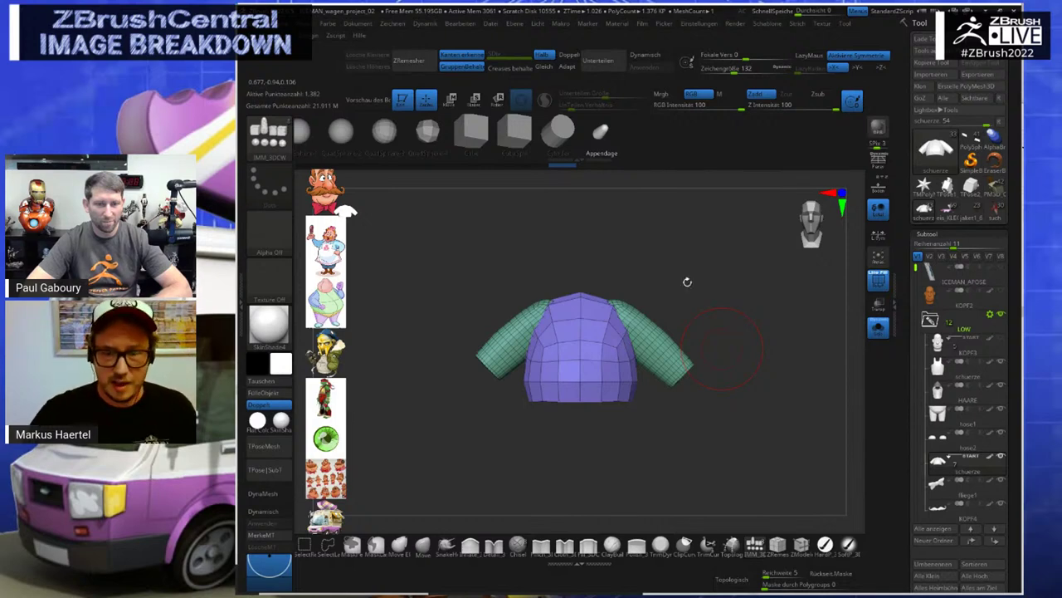
left_click(280, 514)
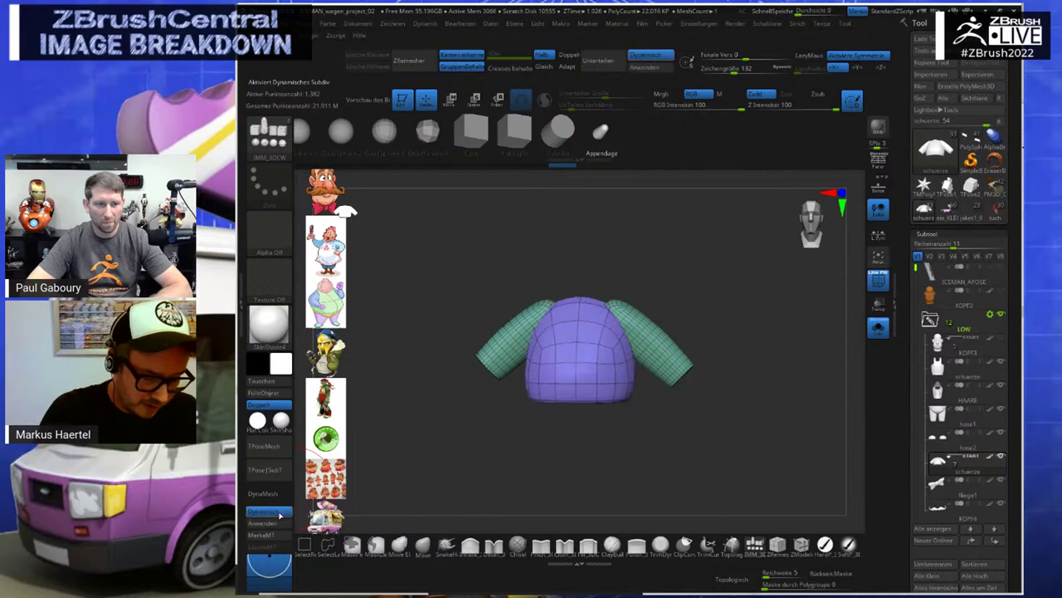
left_click(279, 514)
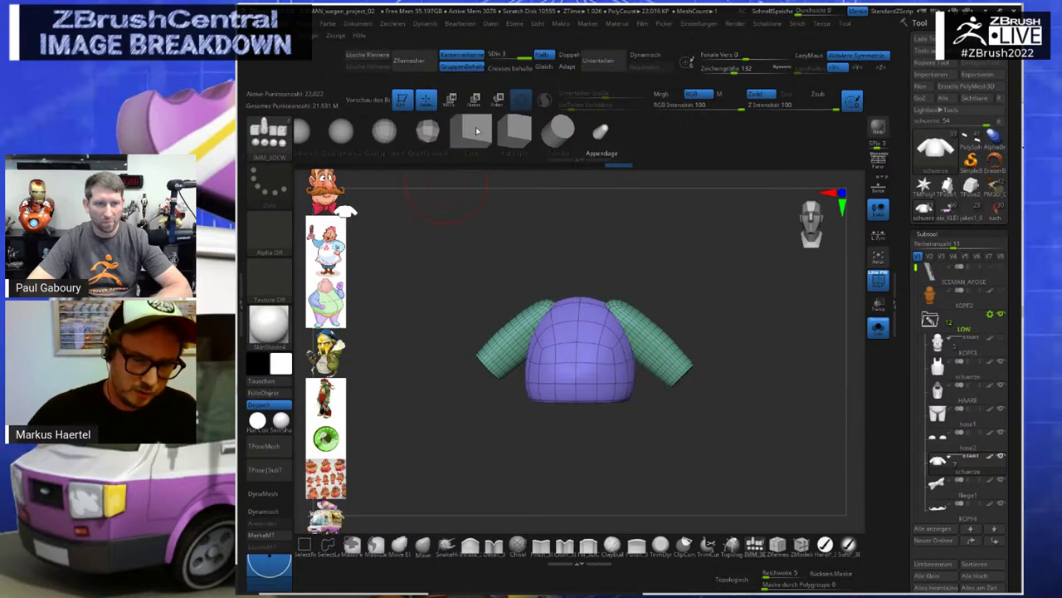
left_click(368, 55)
left_click_drag(648, 246, 651, 273)
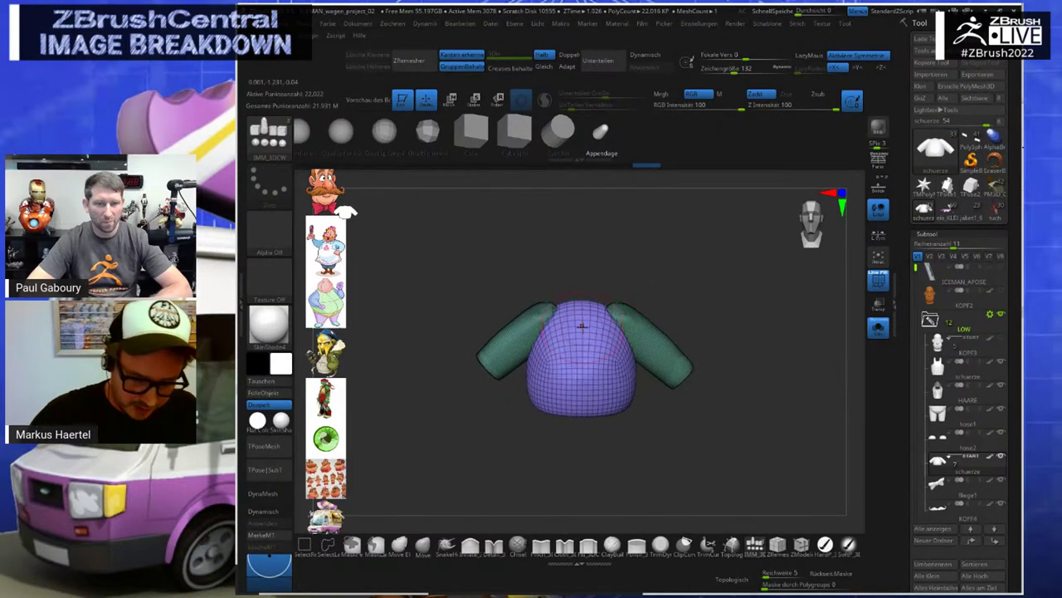
Pull the shirt's sleeves up at the shoulders into the torso with the topological Move brush
left_click(421, 554)
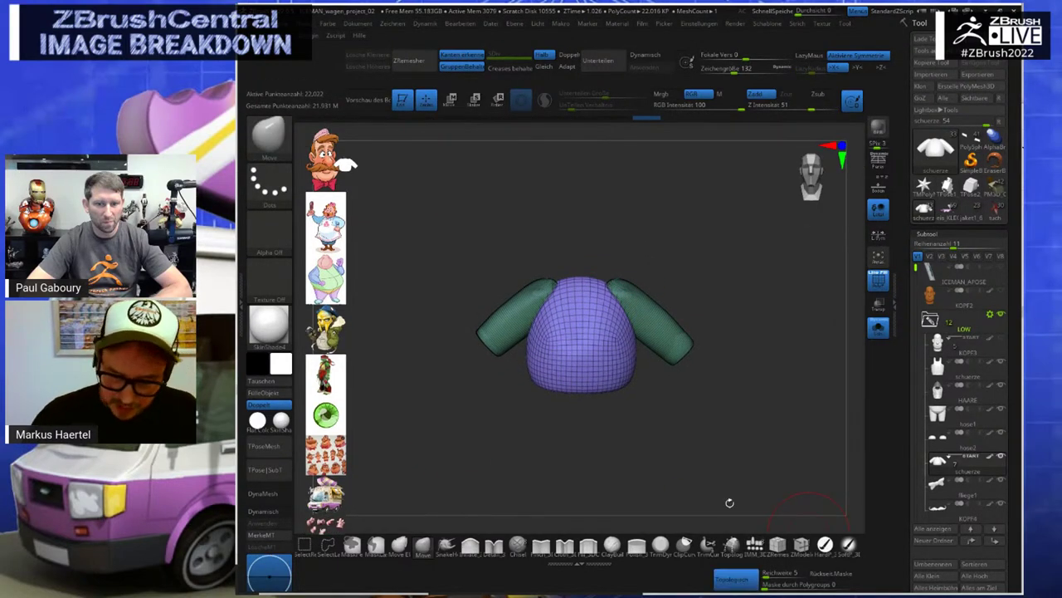
mouse_move(714, 300)
left_mouse_down()
mouse_move(667, 251)
mouse_move(664, 269)
mouse_move(630, 285)
mouse_move(644, 241)
left_mouse_up()
left_click_drag(620, 289, 648, 248)
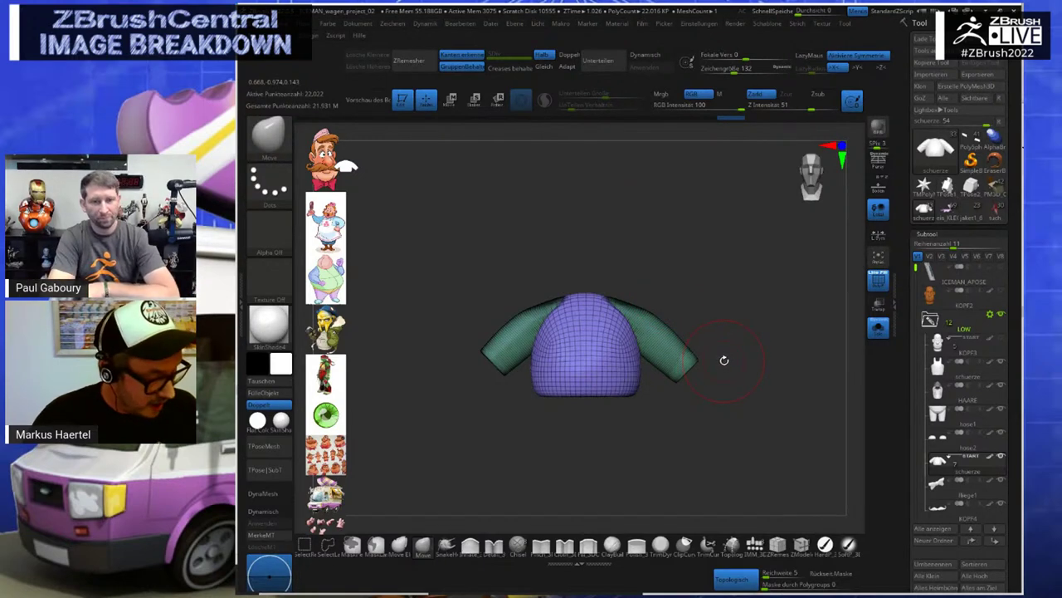
Reset the gizmo orientation, merge the sleeves and torso with Remesh by Union and inspect the shoulder joins
key("w")
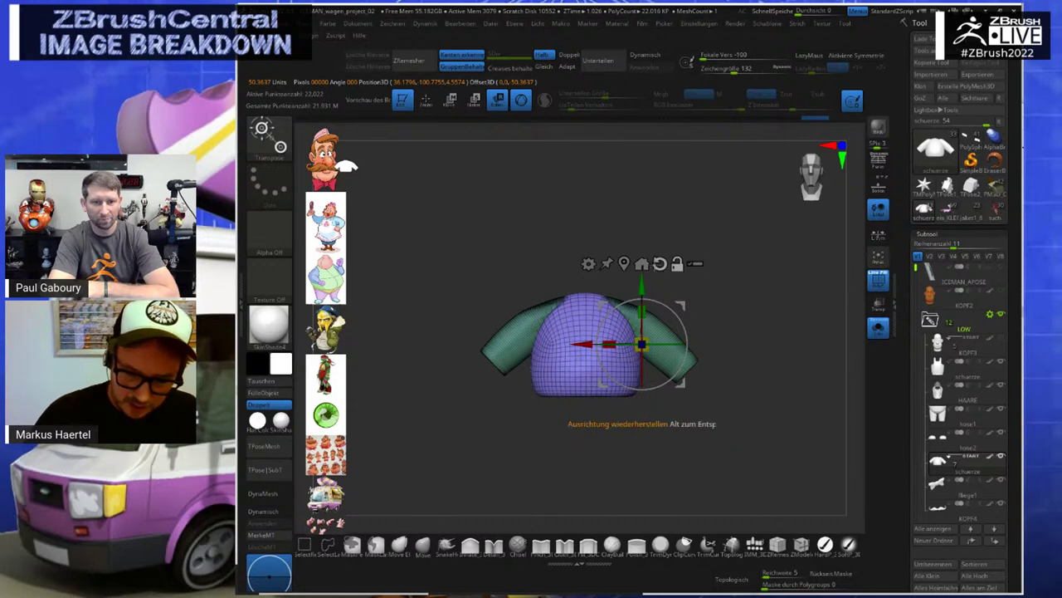
left_click(660, 264)
left_click(536, 264)
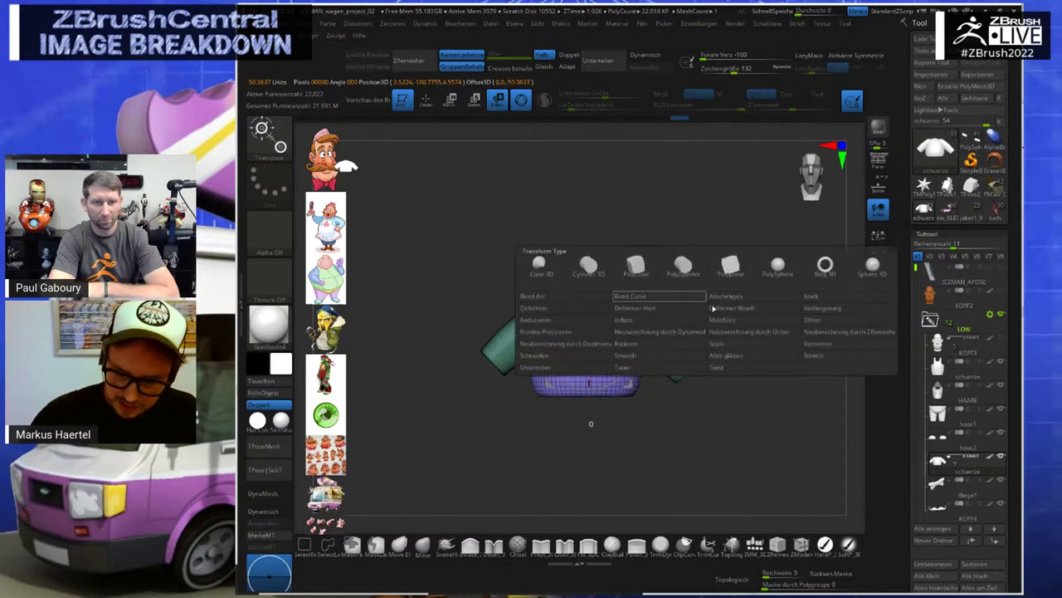
left_click(761, 333)
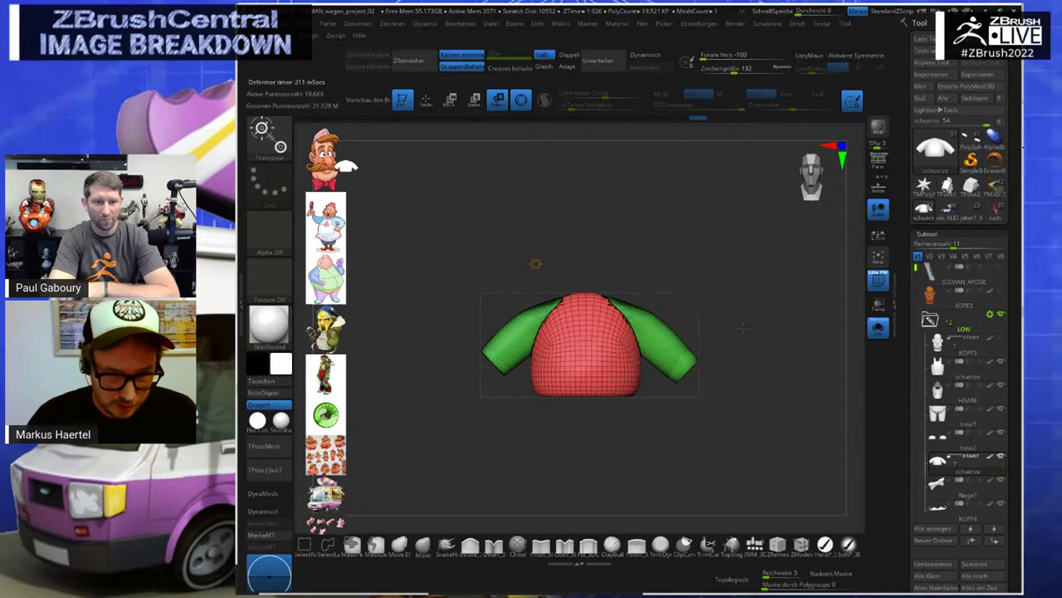
left_click_drag(718, 294, 613, 362)
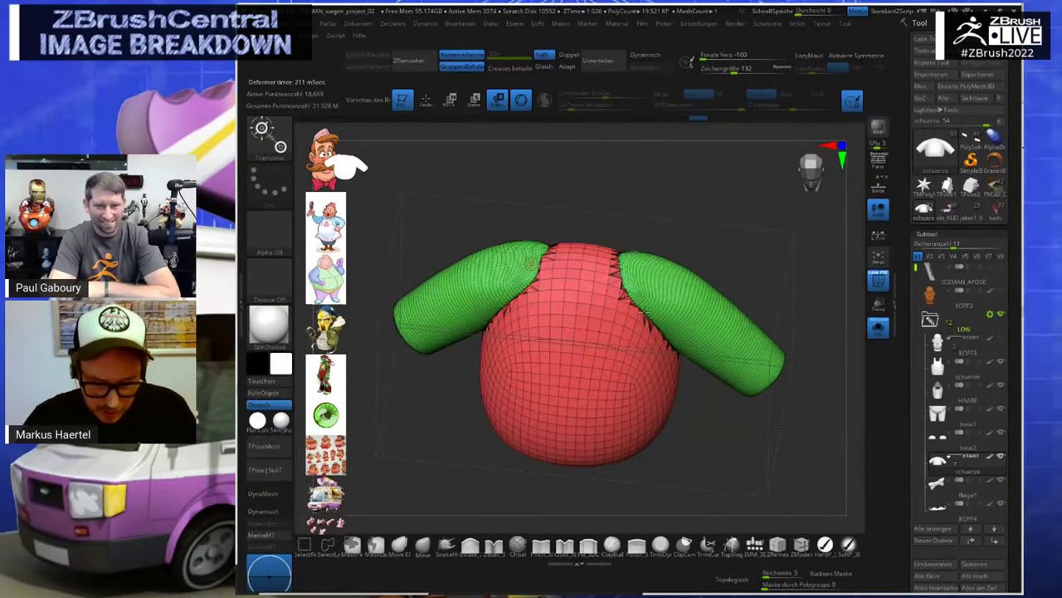
Reduce the brush size to about 90, activate X symmetry and smooth the jagged joins between sleeves and torso
key("q")
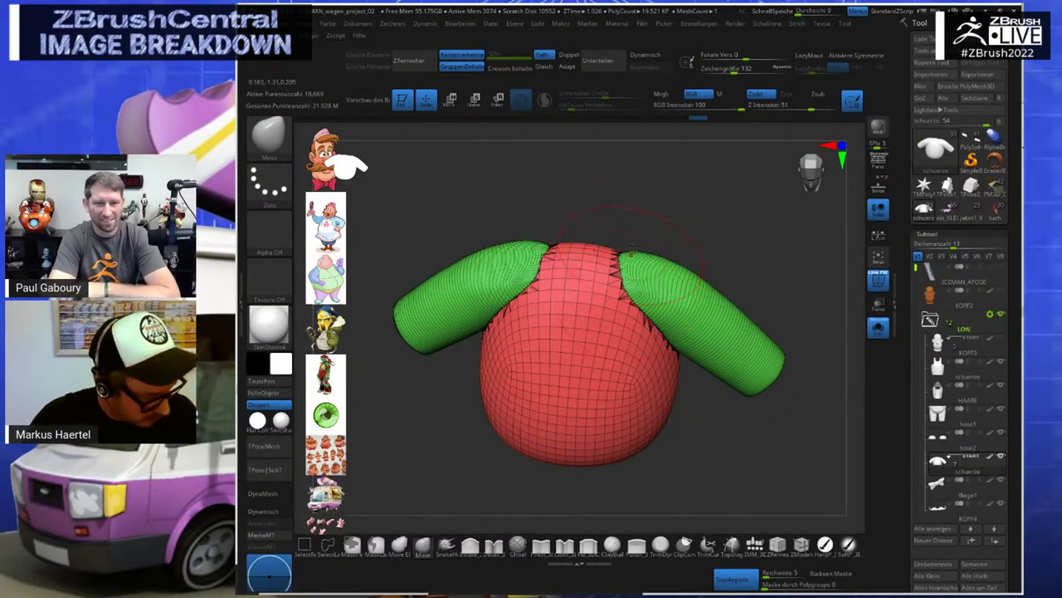
key("s")
left_click_drag(652, 219, 645, 219)
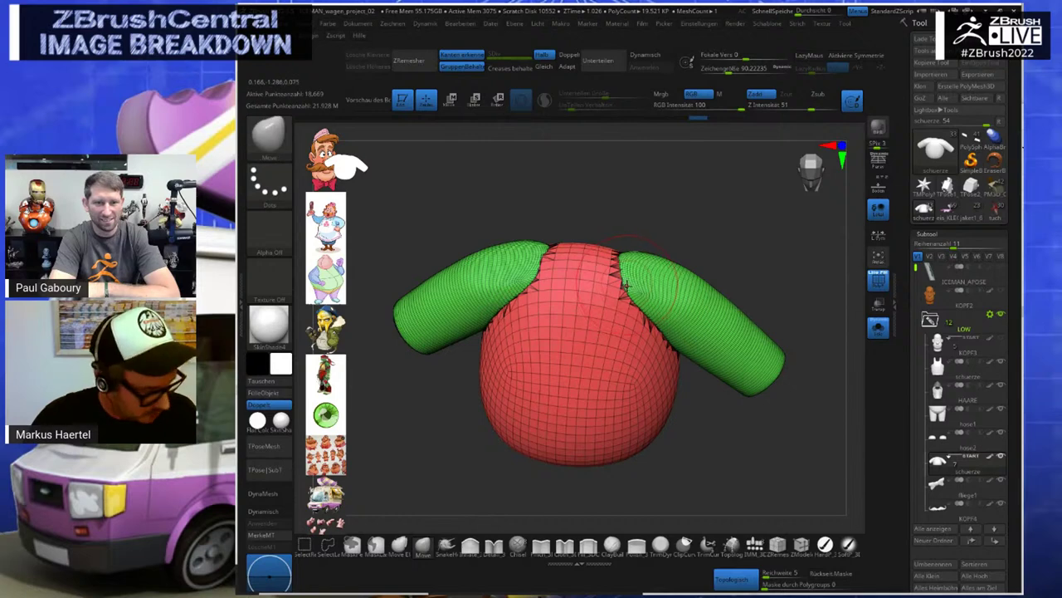
key("space")
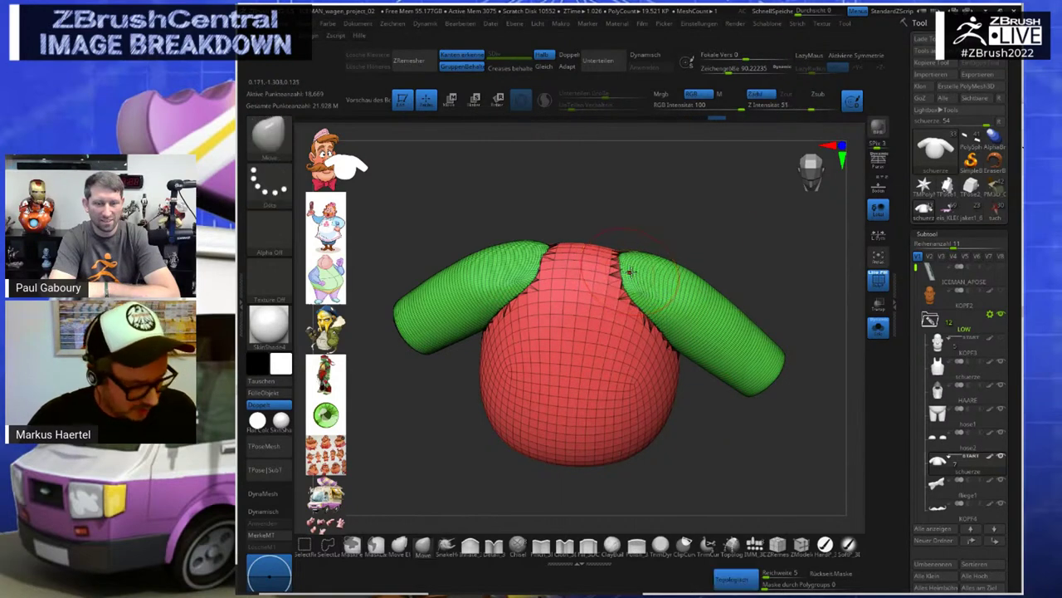
key("x")
left_click_drag(679, 225, 667, 229)
left_click_drag(619, 297, 621, 269, "shift")
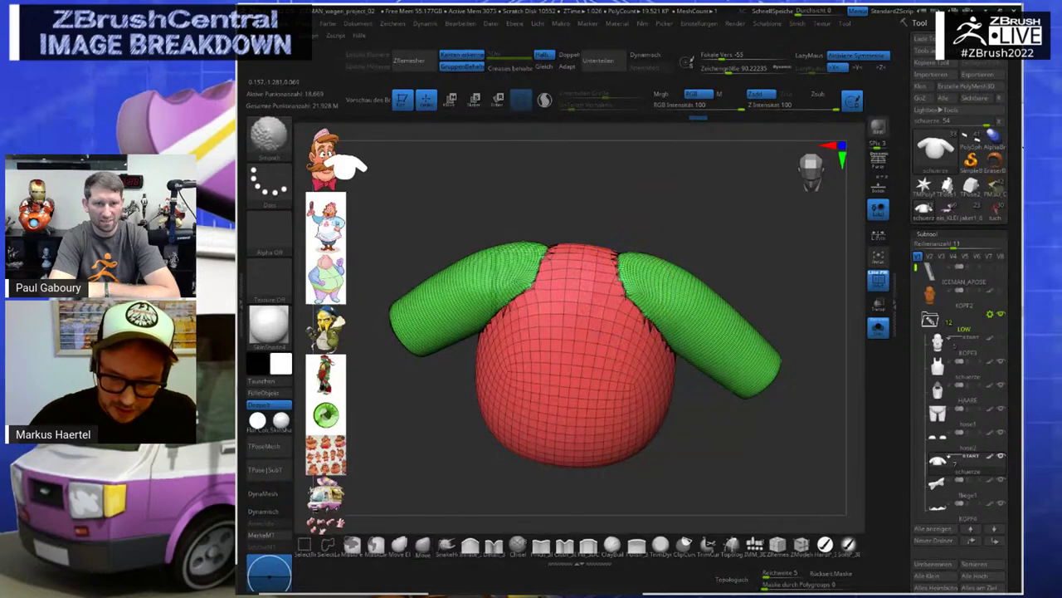
left_click_drag(676, 240, 674, 225, "shift")
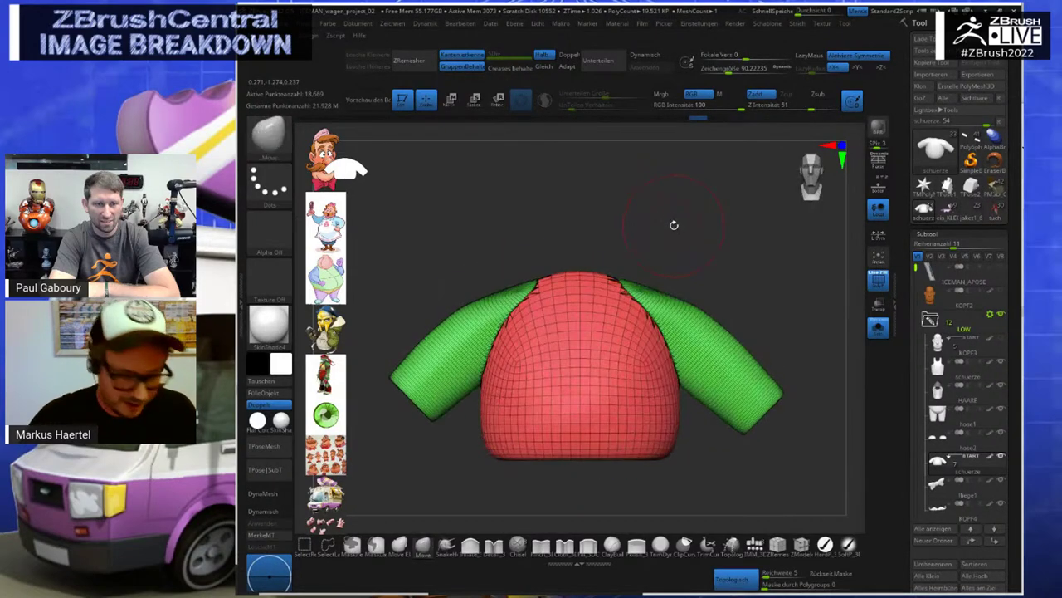
key("w")
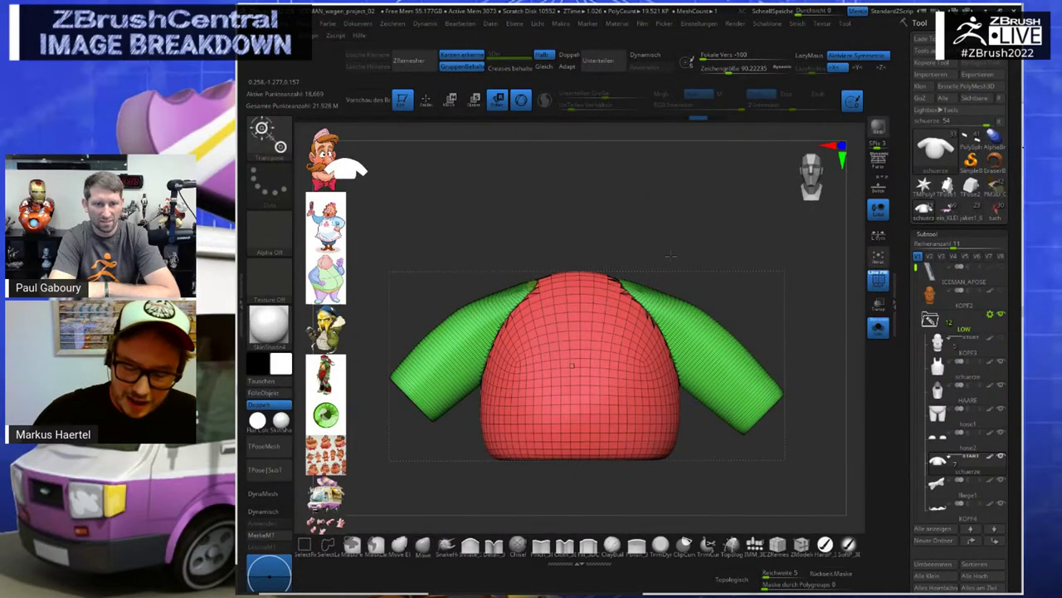
Try to remesh the shirt with the gizmo's Remesh by ZRemesher deformer at a very low polygon density
left_click(534, 285)
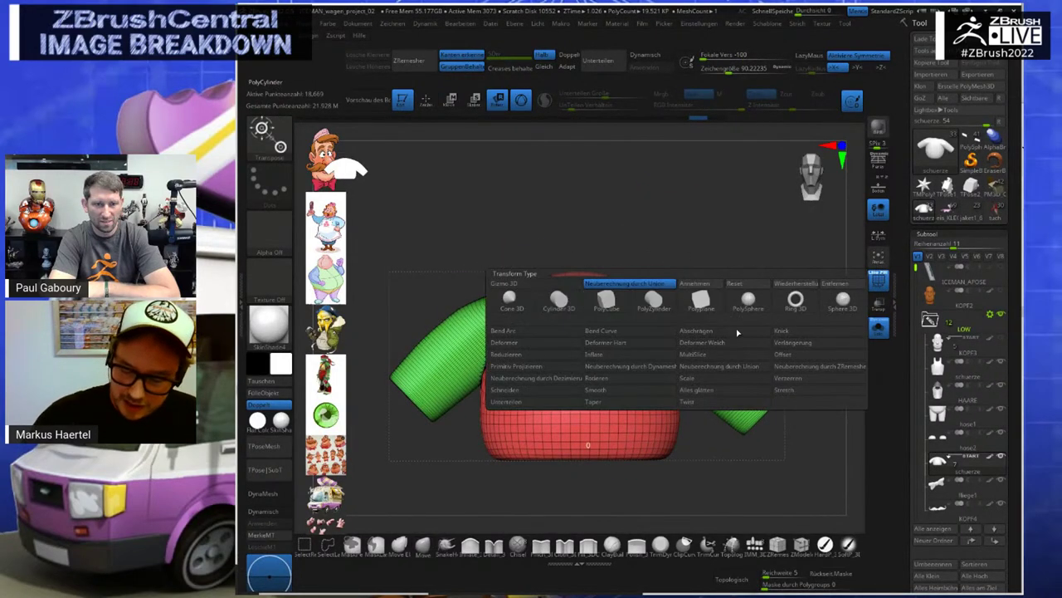
left_click(836, 367)
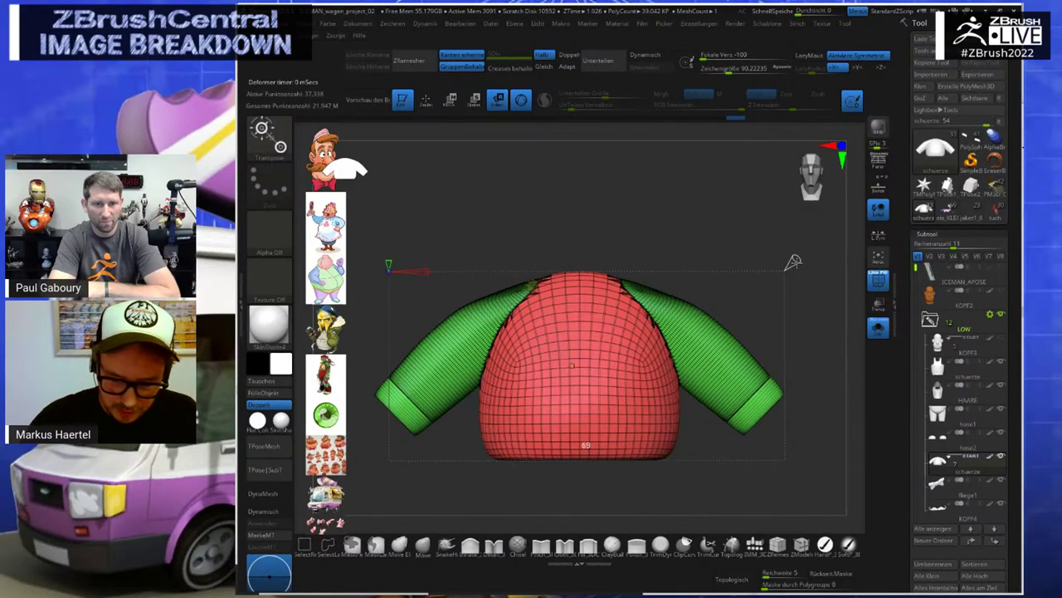
left_click_drag(795, 262, 498, 265)
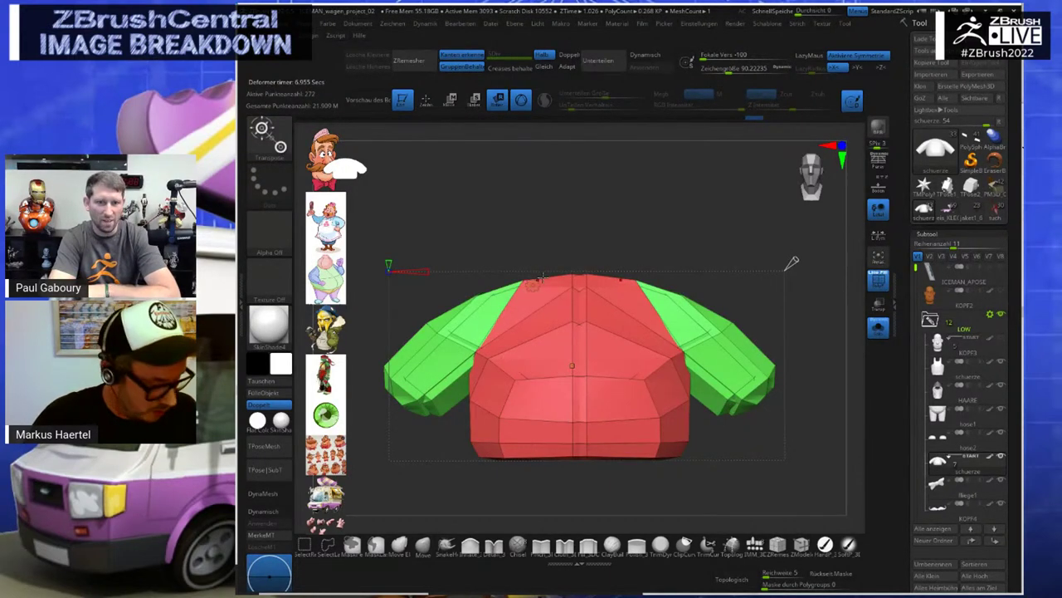
key("ctrl+z")
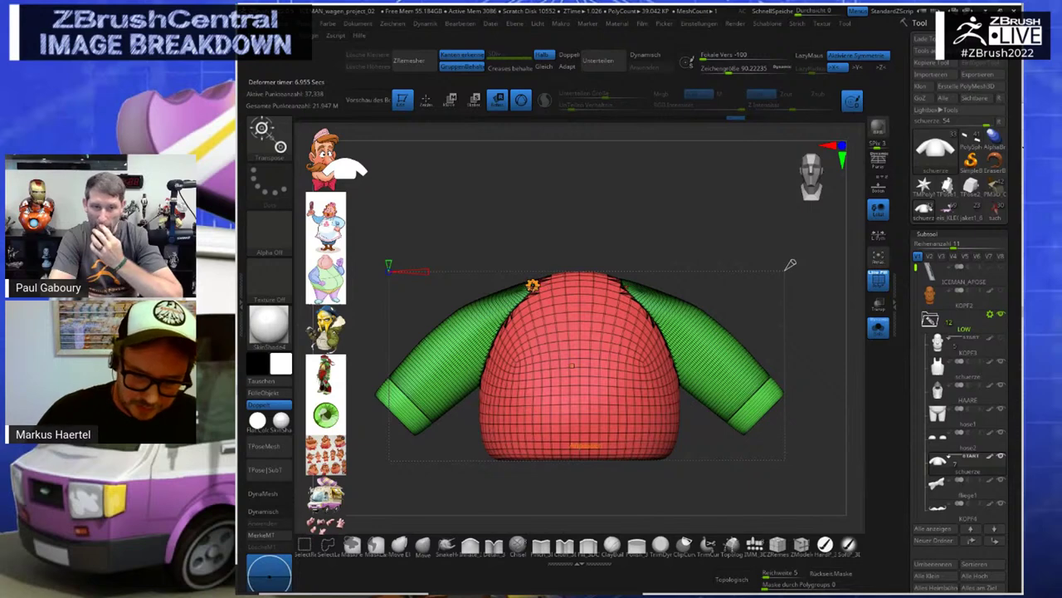
Remove the previous remesh deformer and, with symmetry off, remesh the shirt with Remesh by ZRemesher at a higher density
left_click(533, 286)
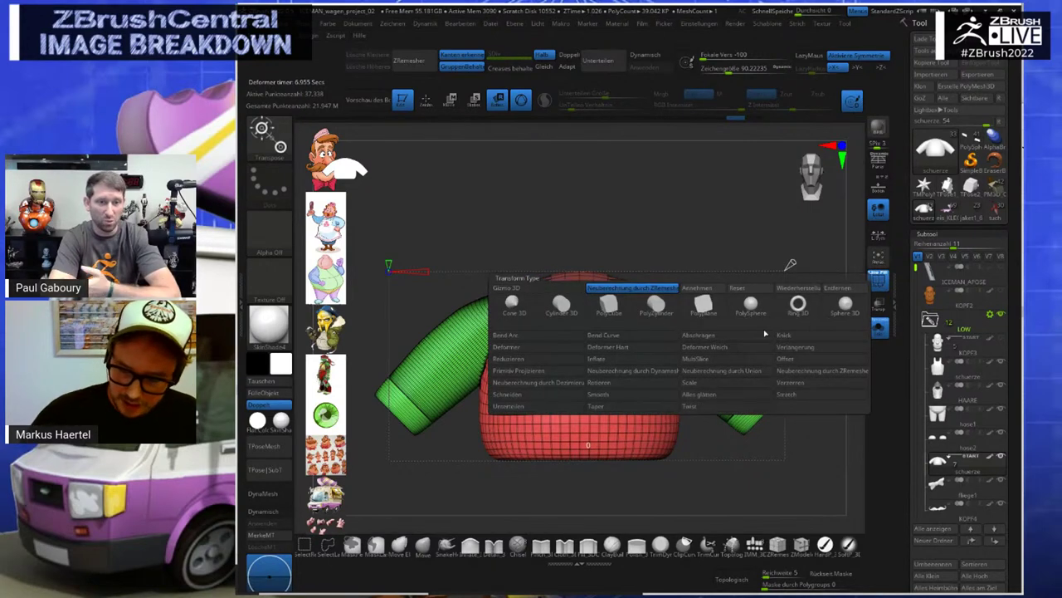
left_click(829, 287)
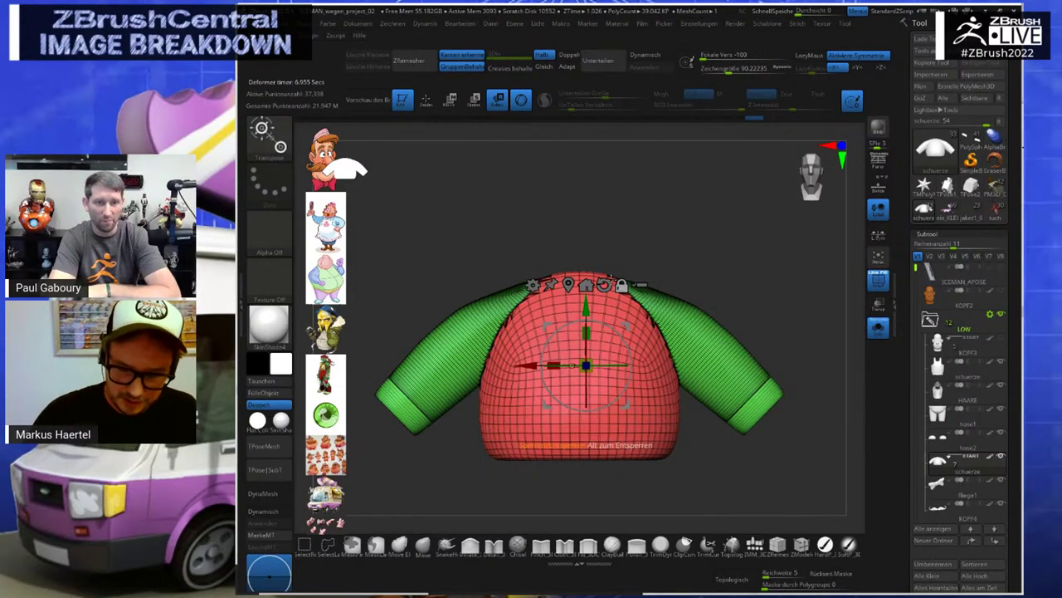
left_click(586, 285)
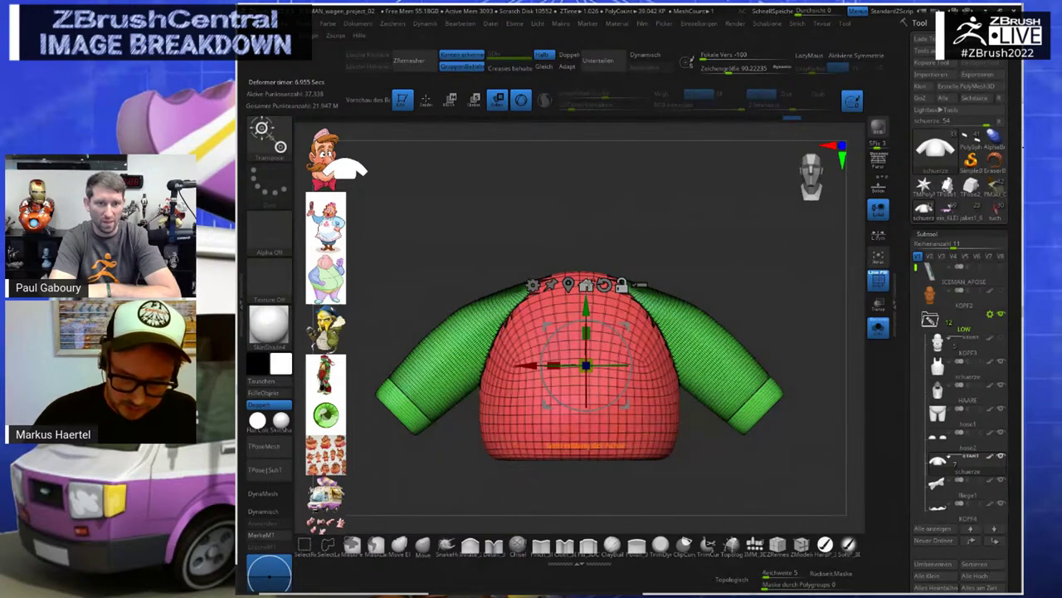
left_click(532, 285)
left_click(801, 339)
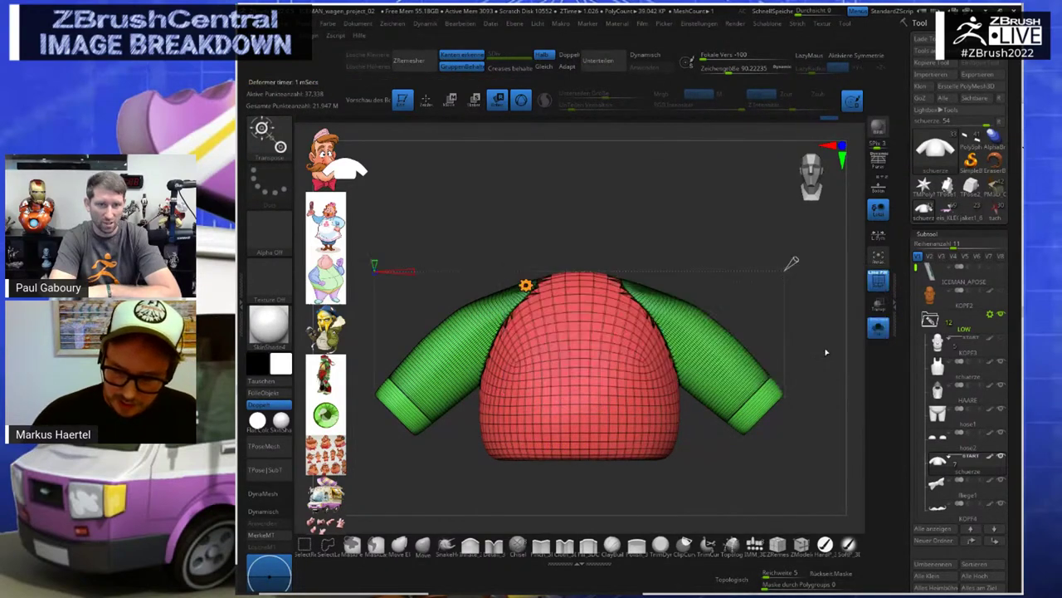
left_click_drag(792, 263, 819, 235)
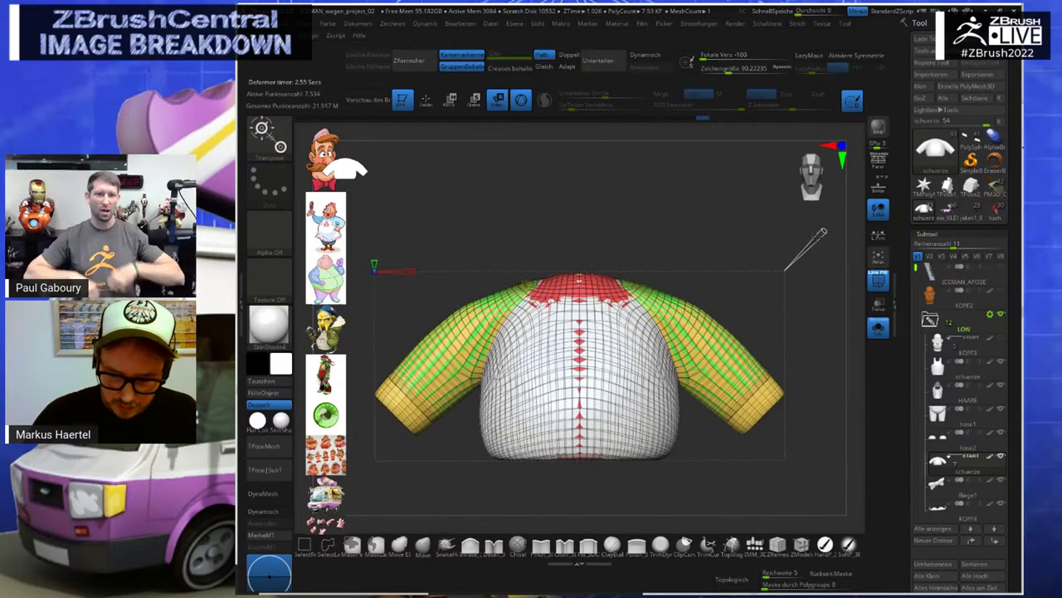
Isolate the remeshed shirt shell with the yellow sleeves and examine its joins at the shoulders
key("q")
left_click(753, 385, "ctrl+shift")
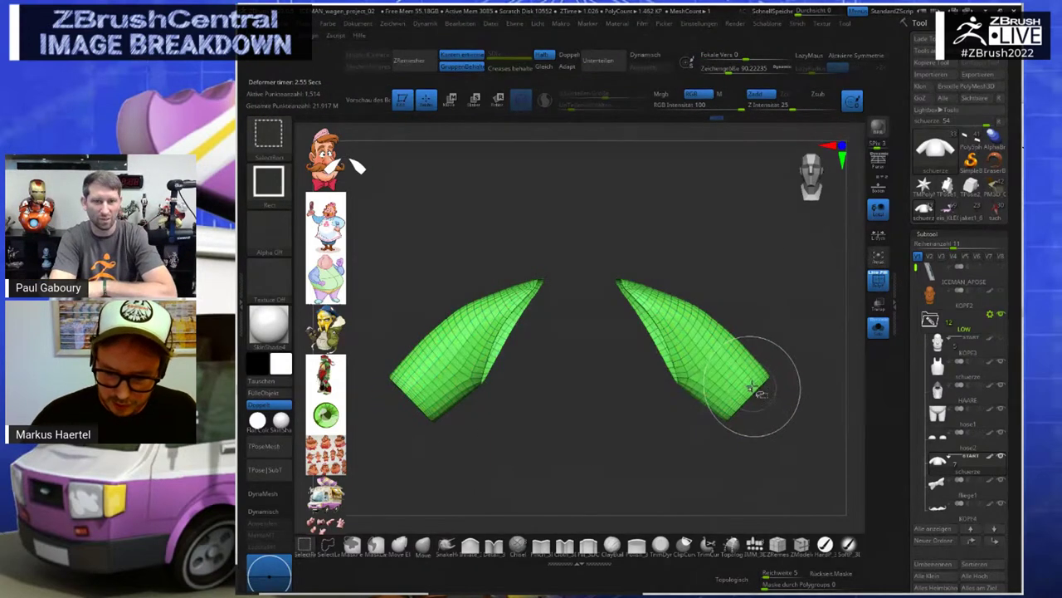
left_click_drag(781, 328, 760, 339, "ctrl+shift")
left_click(643, 388, "ctrl+shift")
key("ctrl+shift+d")
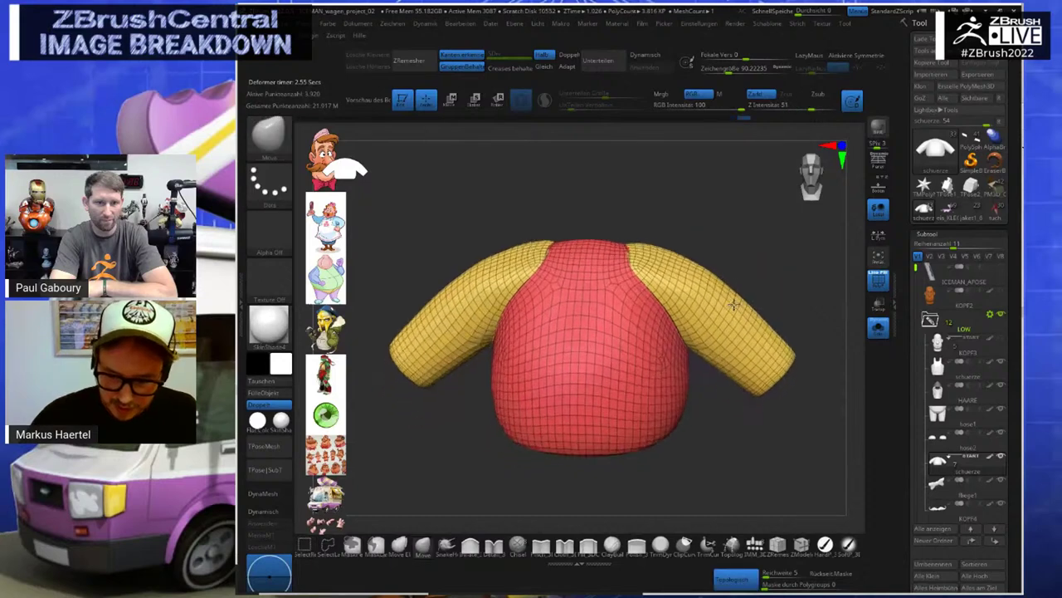
left_click_drag(735, 301, 750, 247)
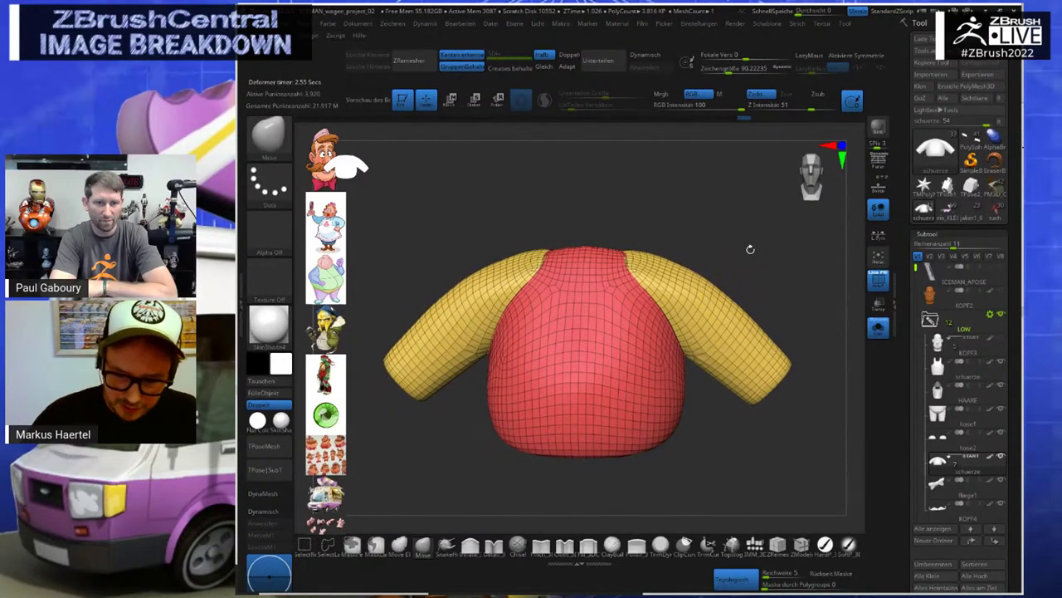
left_click_drag(632, 258, 629, 264, "shift")
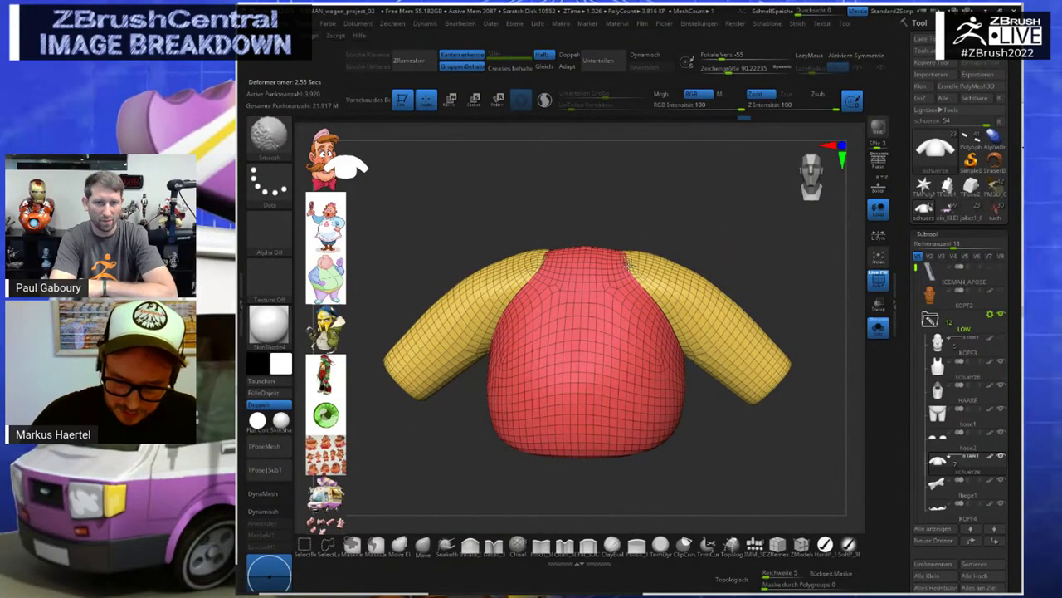
Show only the shirt shell with the green sleeves and red torso and delete the hidden overlapping geometry
left_click(732, 243, "ctrl+shift")
left_click(770, 378, "ctrl+shift")
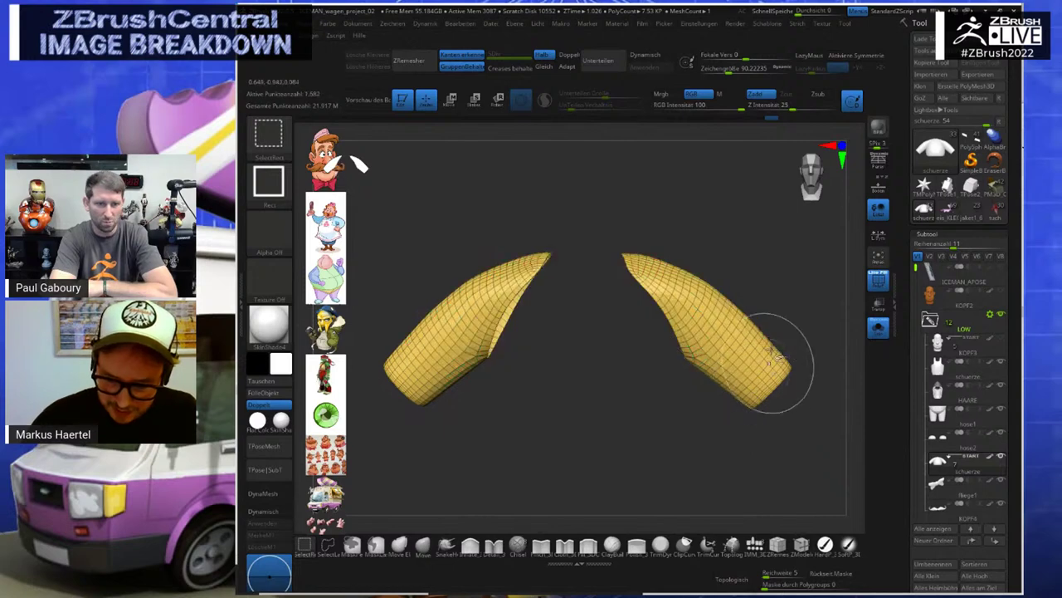
left_click(753, 308, "ctrl+shift")
left_click(584, 266, "ctrl+shift")
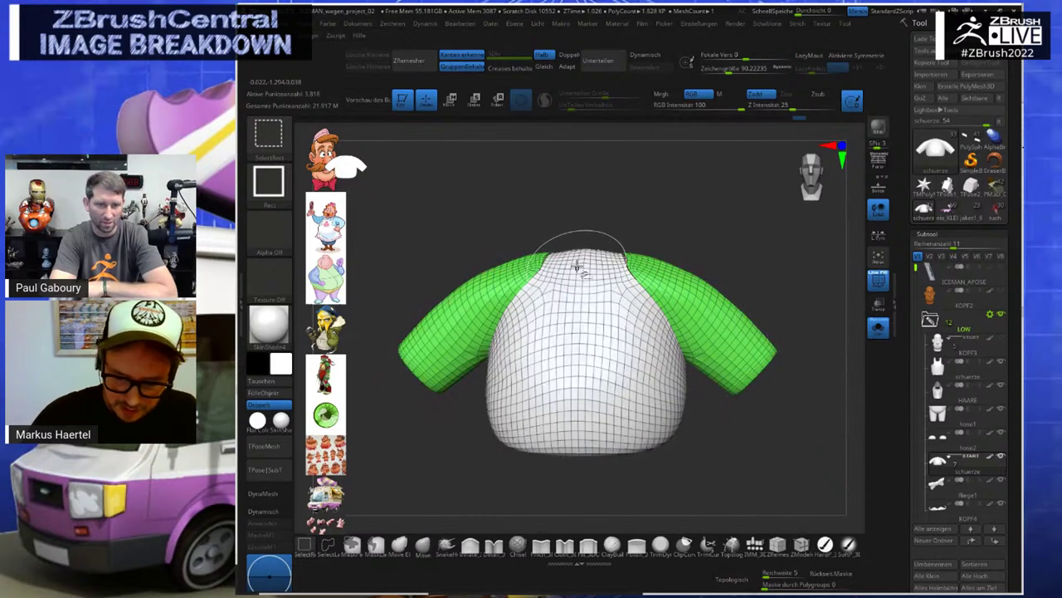
left_click(674, 273, "ctrl+shift")
mouse_move(679, 259)
left_mouse_down("ctrl+shift")
mouse_move(701, 256)
mouse_move(713, 282)
left_mouse_up("ctrl+shift")
left_click(716, 303, "ctrl+shift")
key("ctrl+z")
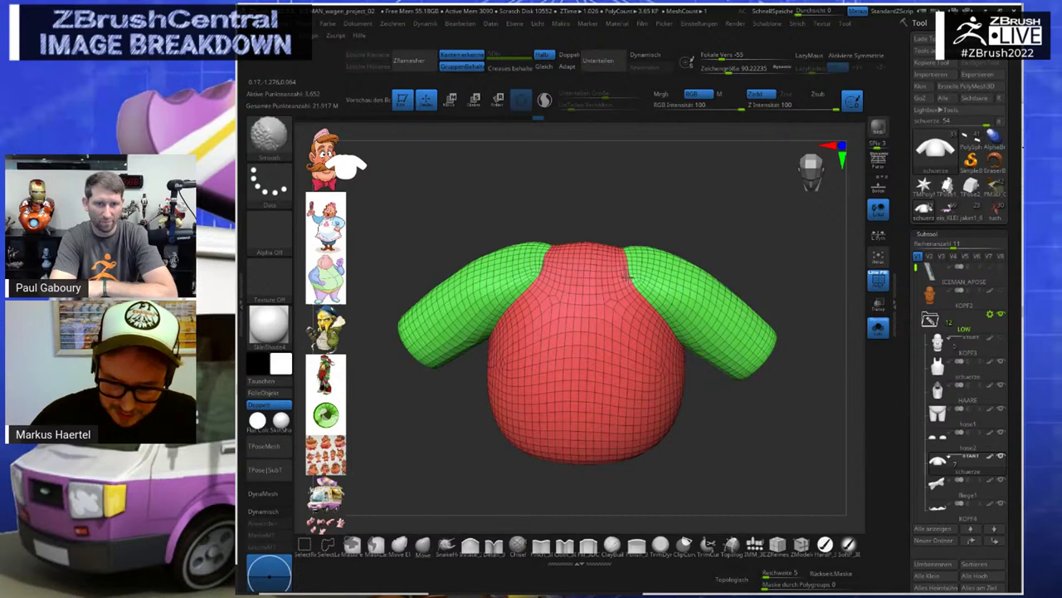
left_click_drag(674, 232, 693, 207)
key("space")
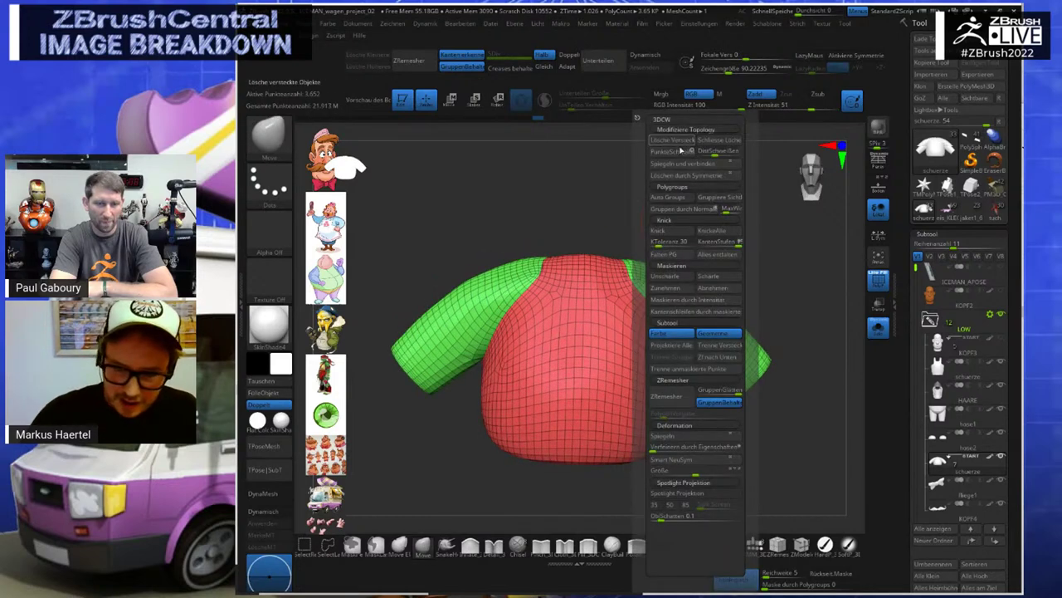
left_click(680, 144)
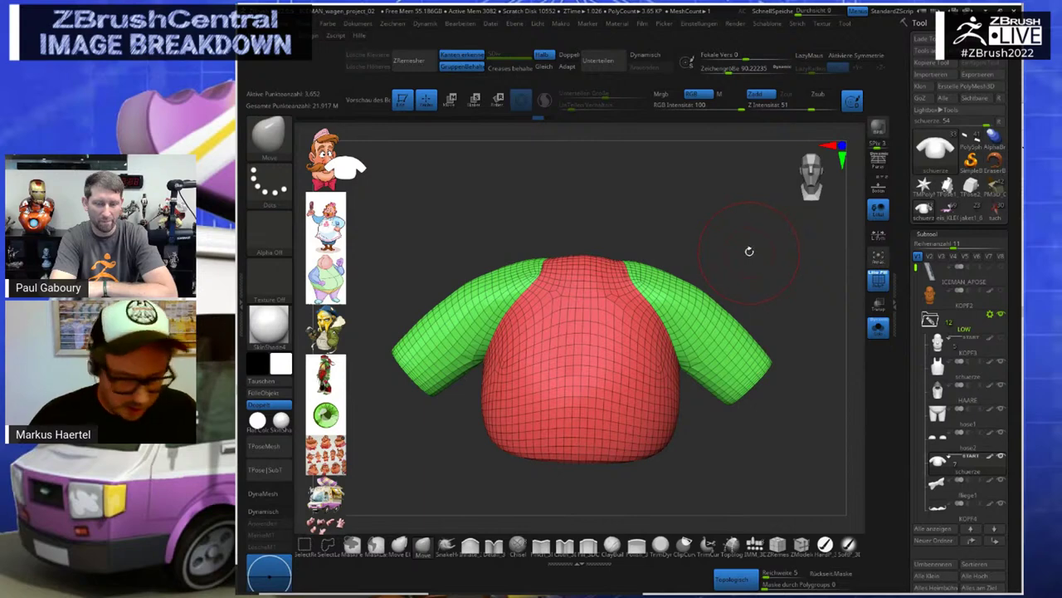
Activate X symmetry and smooth the shirt's shoulder joins between the green sleeves and the torso
key("space")
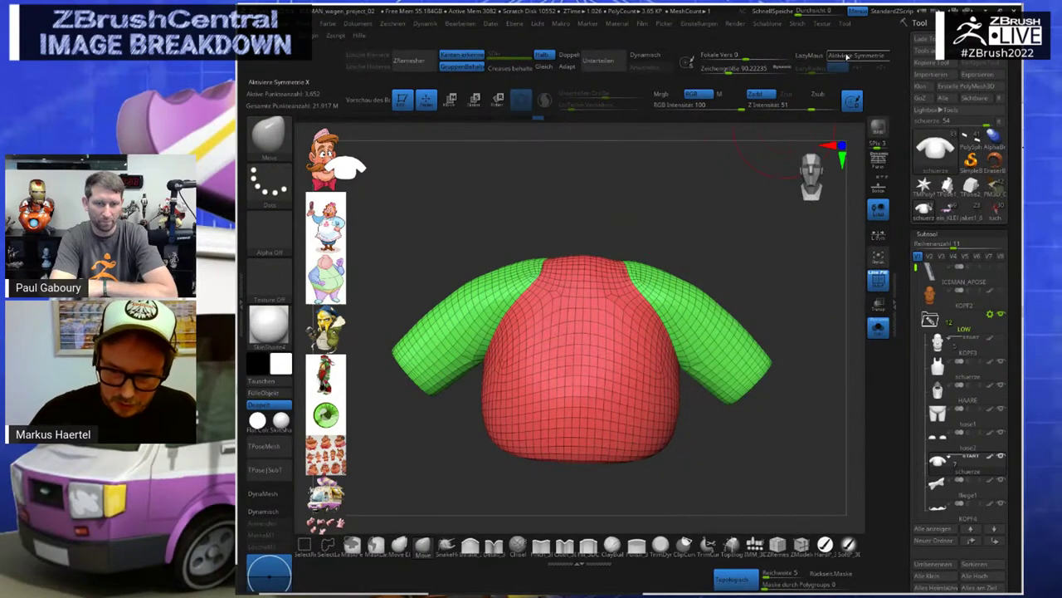
left_click(847, 56)
key("shift")
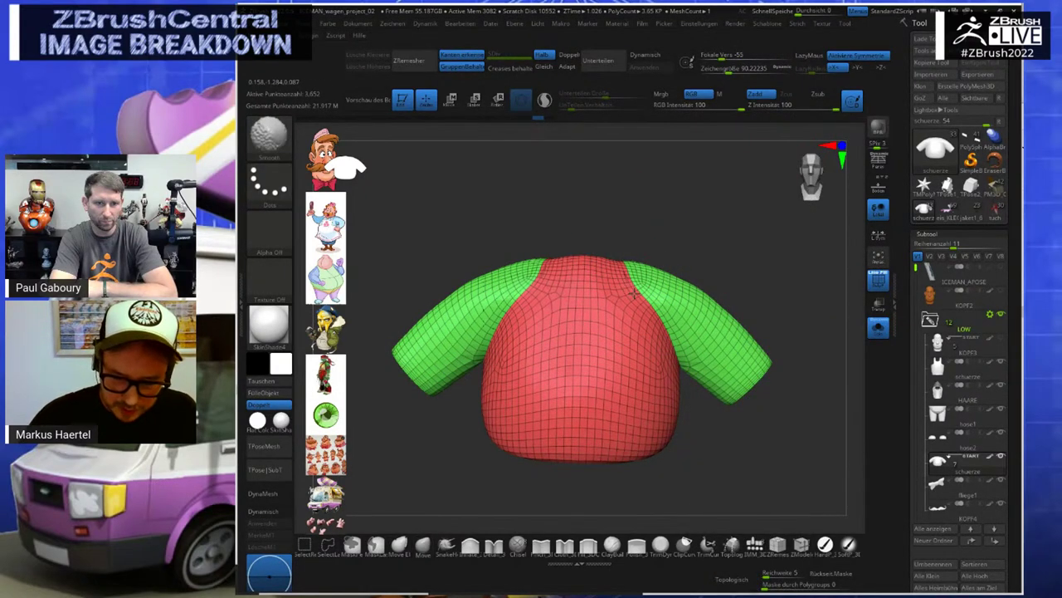
right_click_drag(634, 293, 636, 274, "shift")
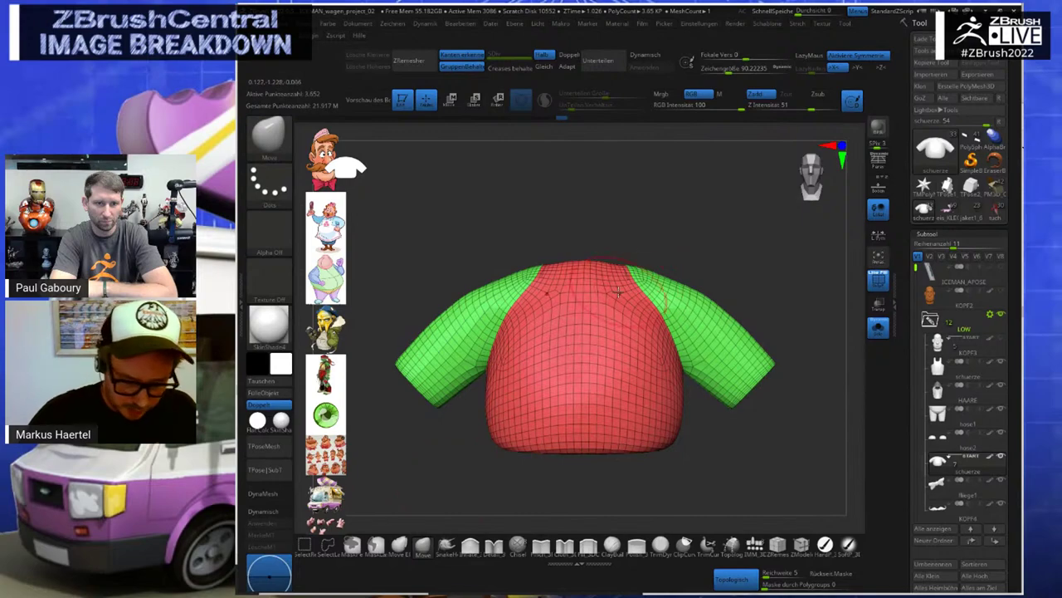
key("shift")
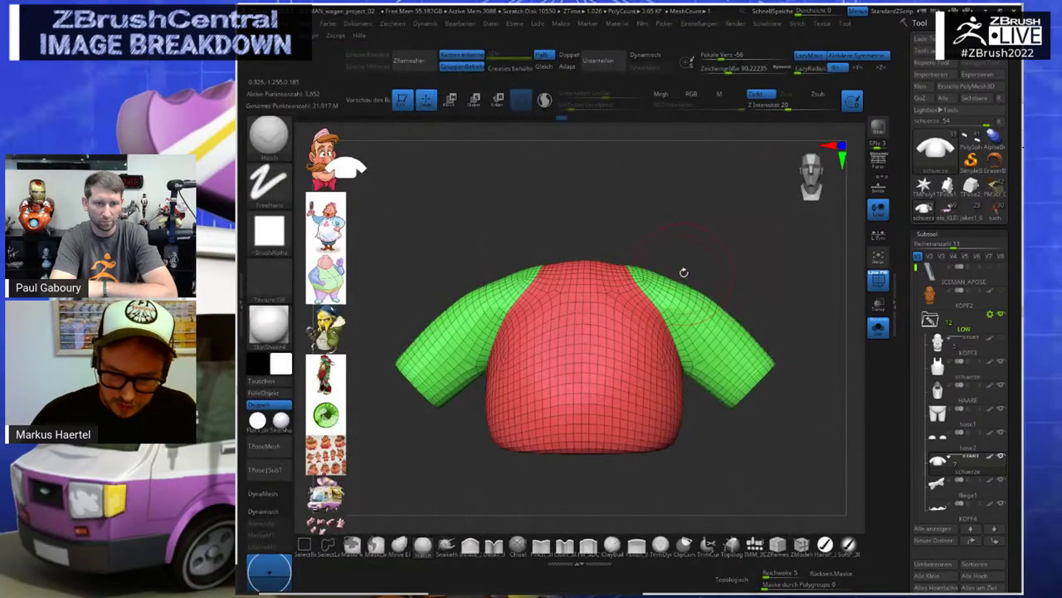
mouse_move(675, 269)
left_mouse_down()
mouse_move(678, 287)
mouse_move(660, 236)
mouse_move(647, 235)
left_mouse_up()
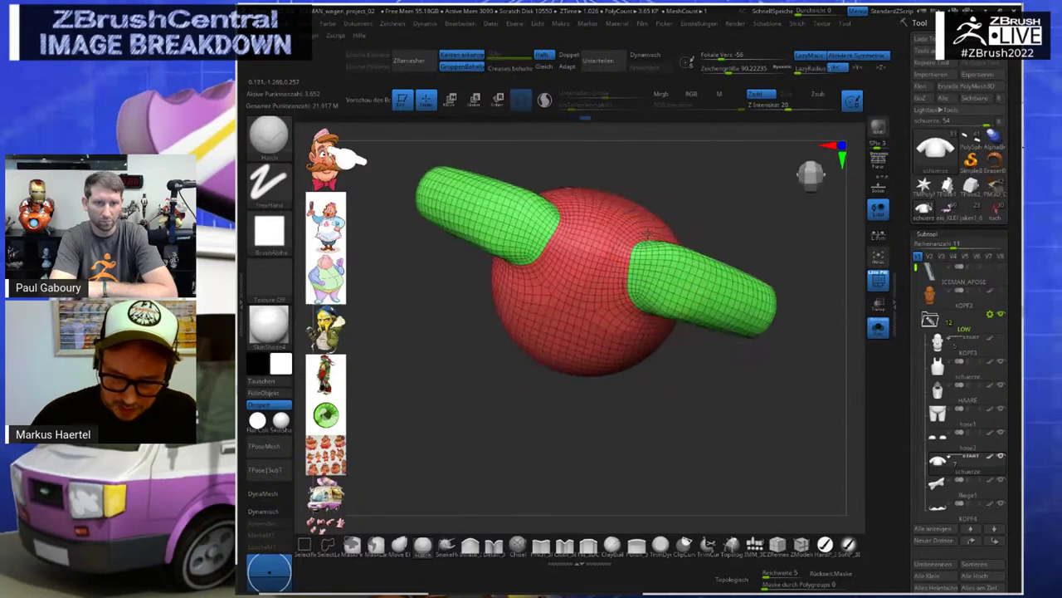
Turn off solo display and view the shirt together with the rest of the character from the front
left_click(877, 328)
right_click_drag(780, 371, 758, 349)
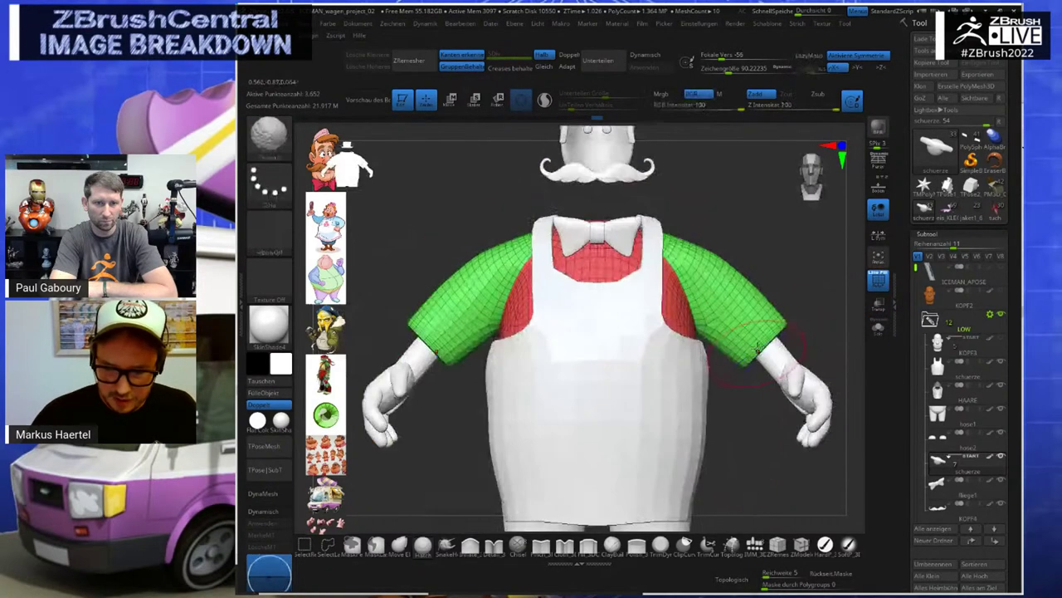
right_click_drag(721, 255, 715, 270, "alt")
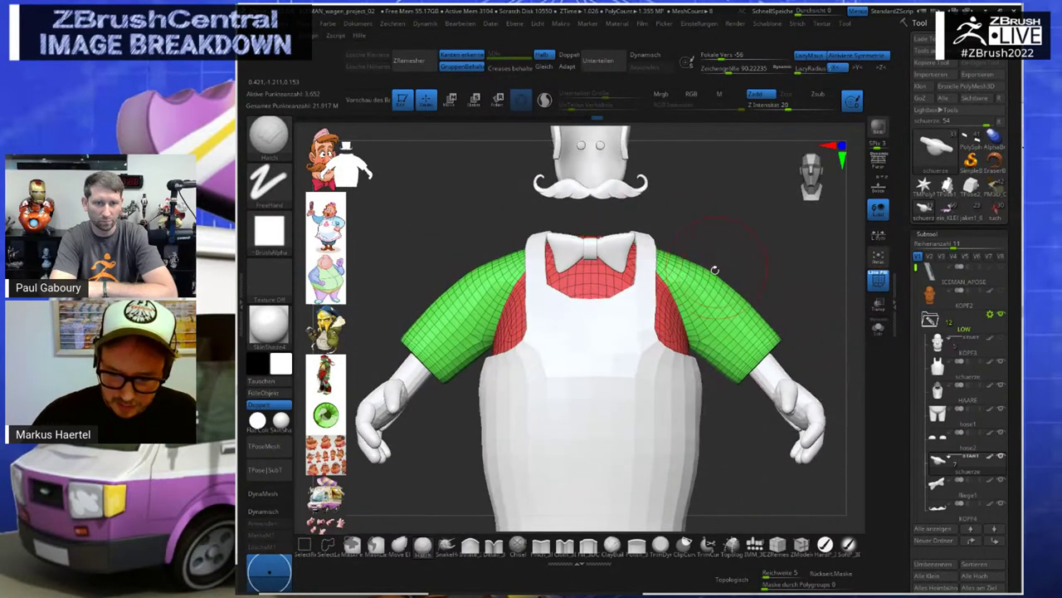
Reshape the tops of the sleeves at the shoulders with the Move Elastic brush, turning off topological masking
key("b")
key("m")
key("e")
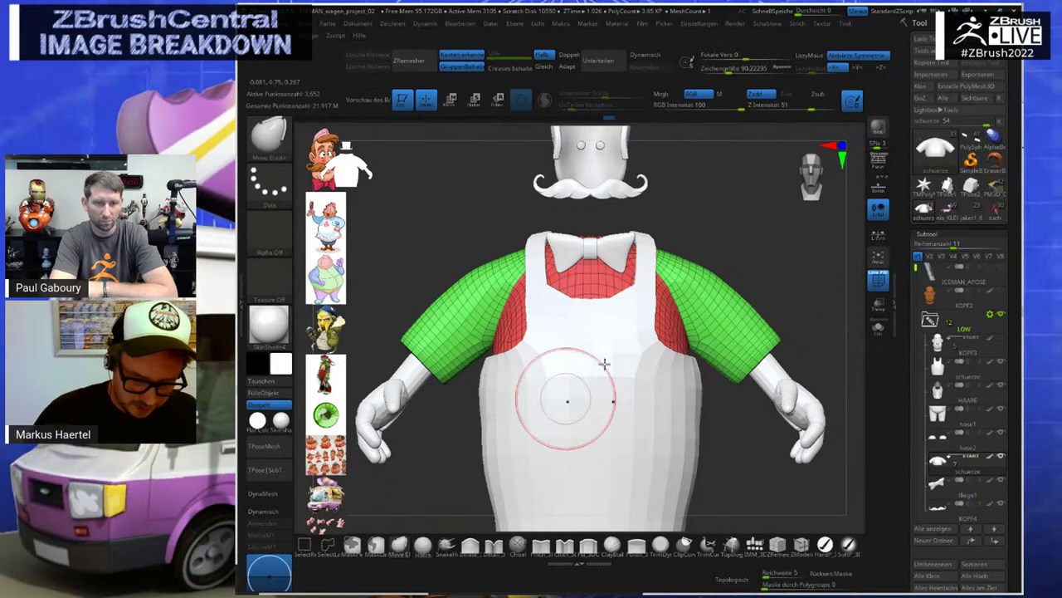
left_click_drag(718, 276, 677, 250)
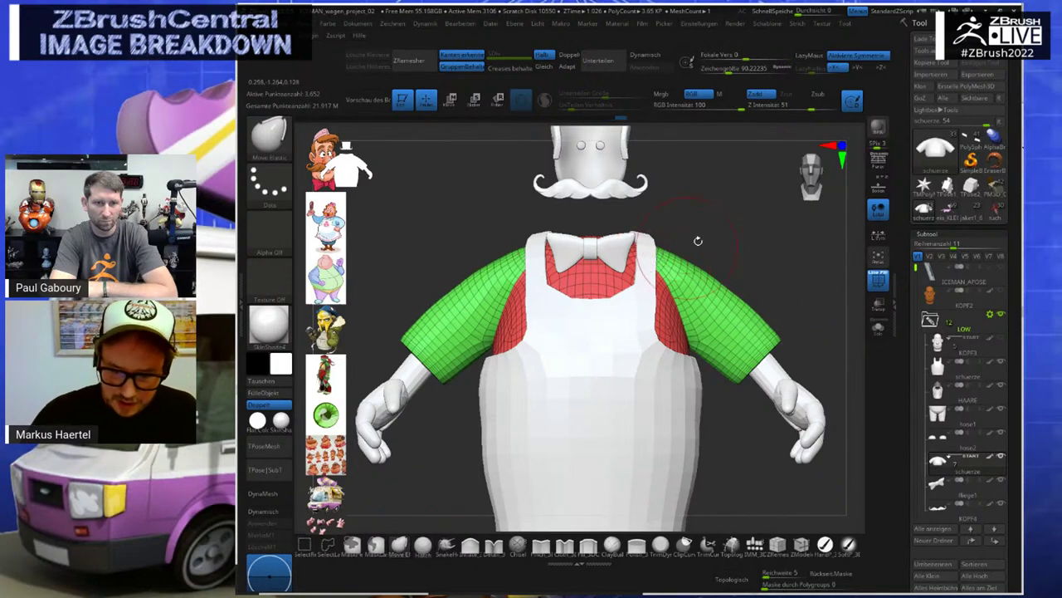
mouse_move(697, 240)
right_mouse_down()
mouse_move(745, 254)
mouse_move(740, 237)
right_mouse_up()
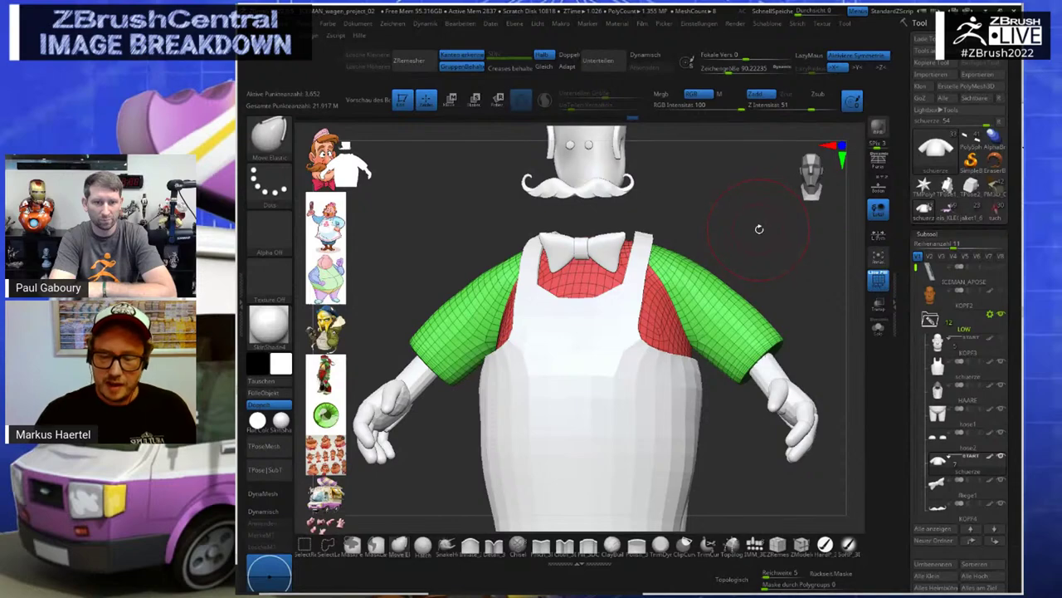
mouse_move(761, 238)
left_mouse_down()
mouse_move(776, 231)
mouse_move(783, 242)
mouse_move(679, 268)
mouse_move(731, 263)
left_mouse_up()
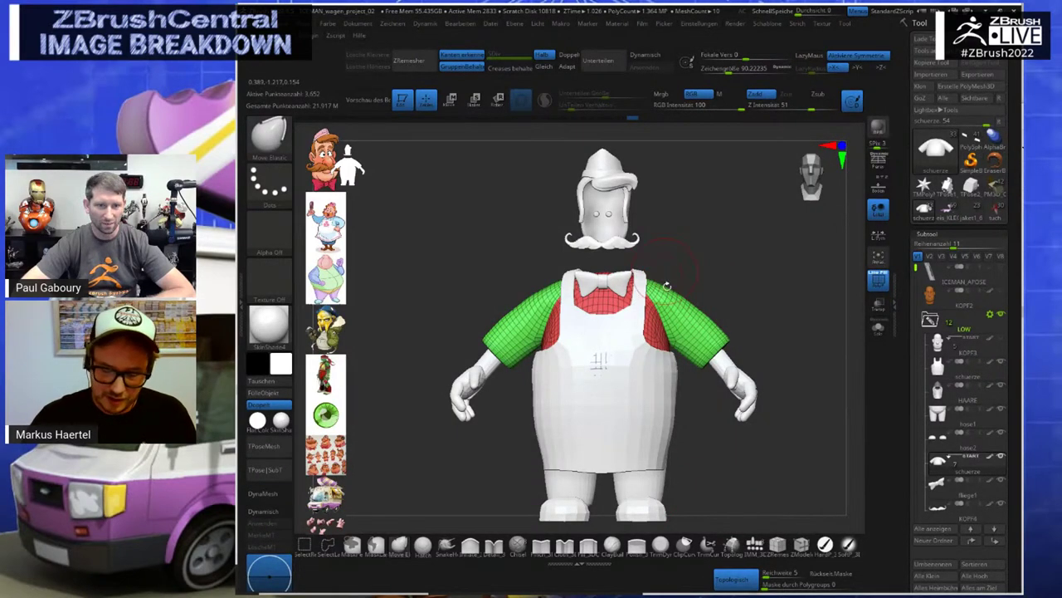
left_click(741, 579)
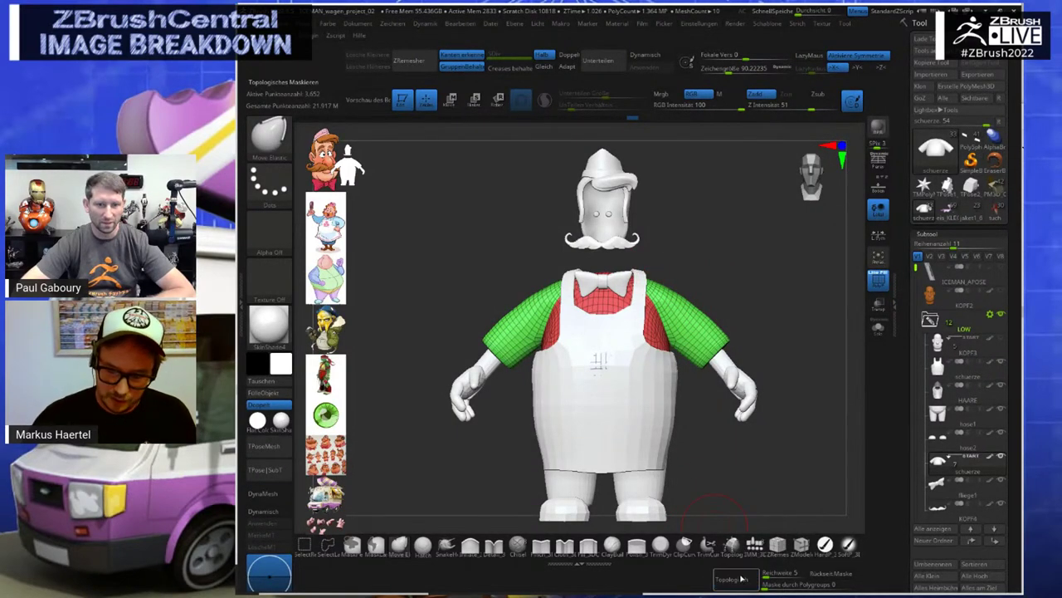
mouse_move(646, 278)
left_mouse_down()
mouse_move(649, 259)
mouse_move(641, 276)
mouse_move(698, 269)
left_mouse_up()
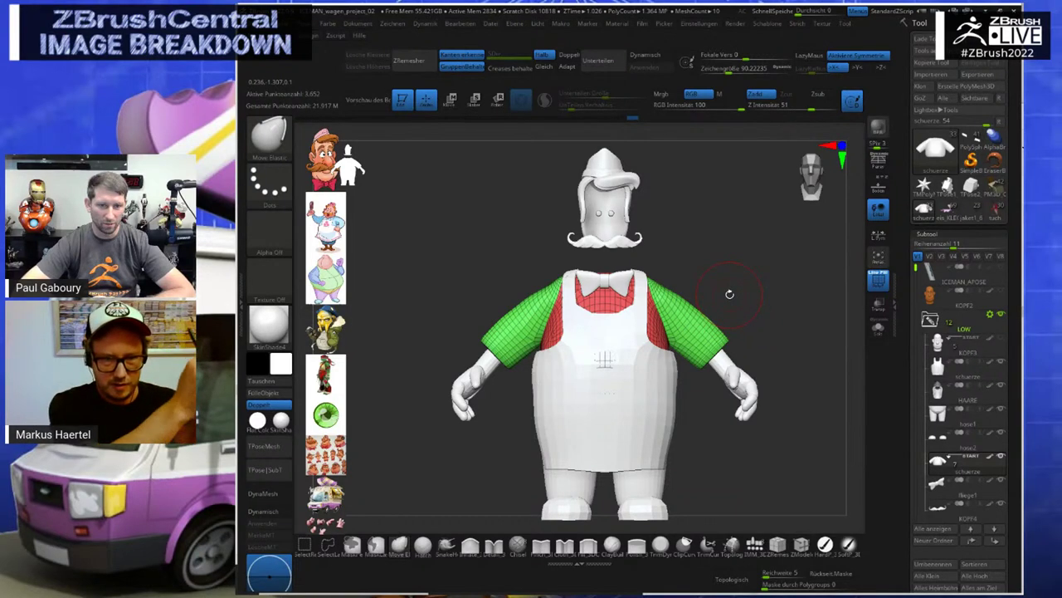
Set SelectLasso as the active selection brush for working on the shirt's sleeve and dismiss its notice
left_click_drag(763, 296, 682, 272, "alt")
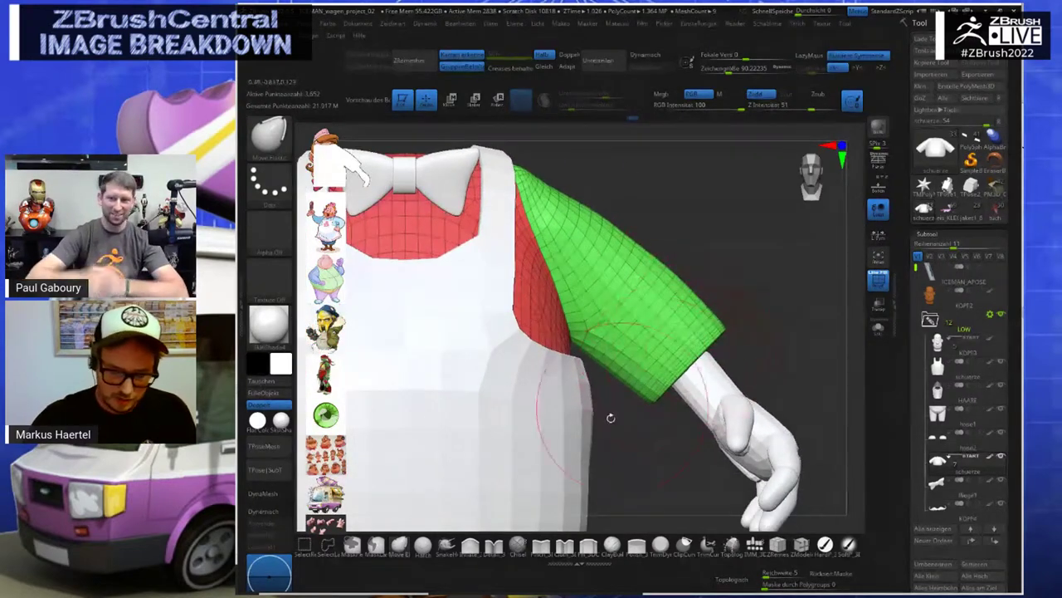
left_click(327, 544)
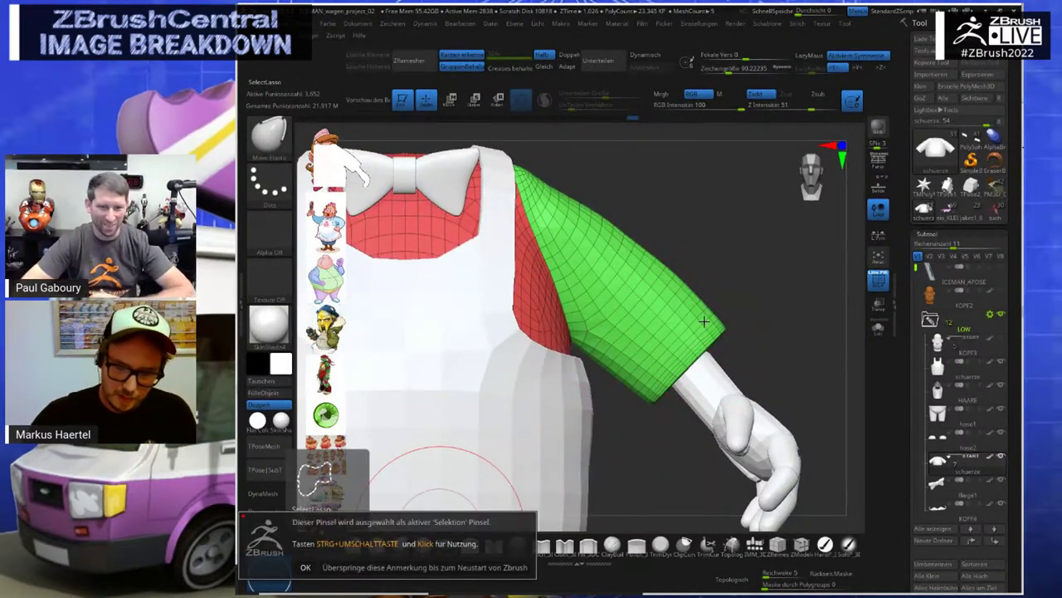
left_click(305, 567)
left_click_drag(727, 308, 733, 320, "alt")
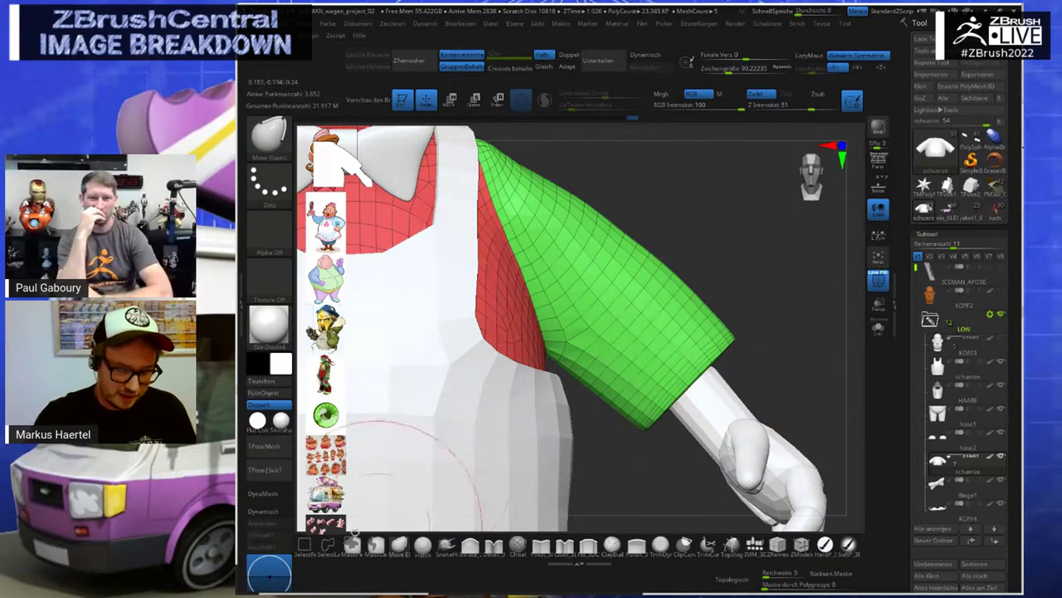
left_click(329, 541)
left_click(308, 569)
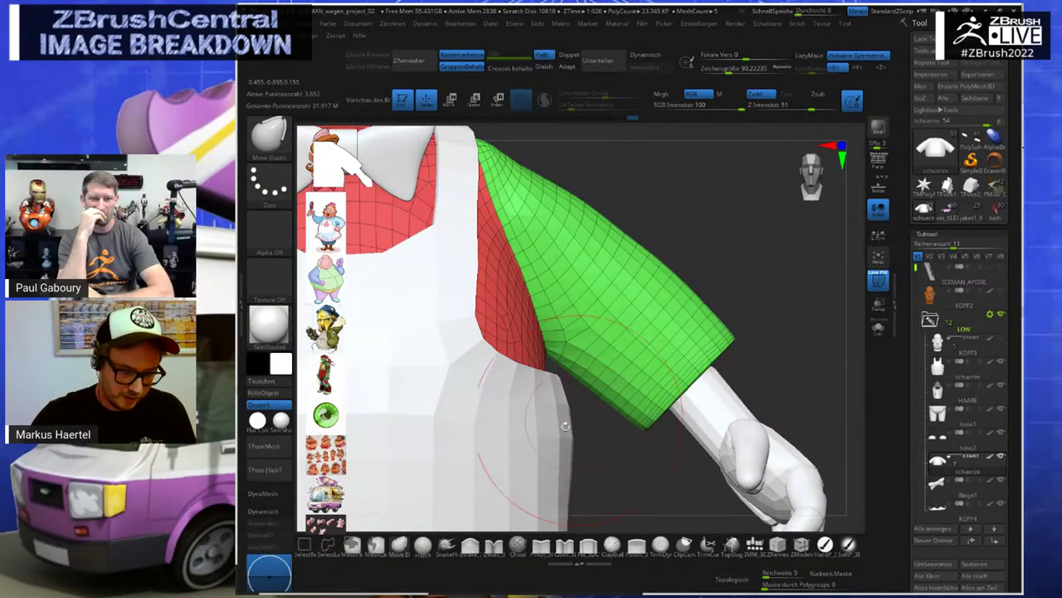
Try to hide the edge loops at the sleeve's lower end with the lasso selection and undo the attempt
left_click(708, 339, "ctrl+shift")
left_click(715, 347, "ctrl+alt+shift")
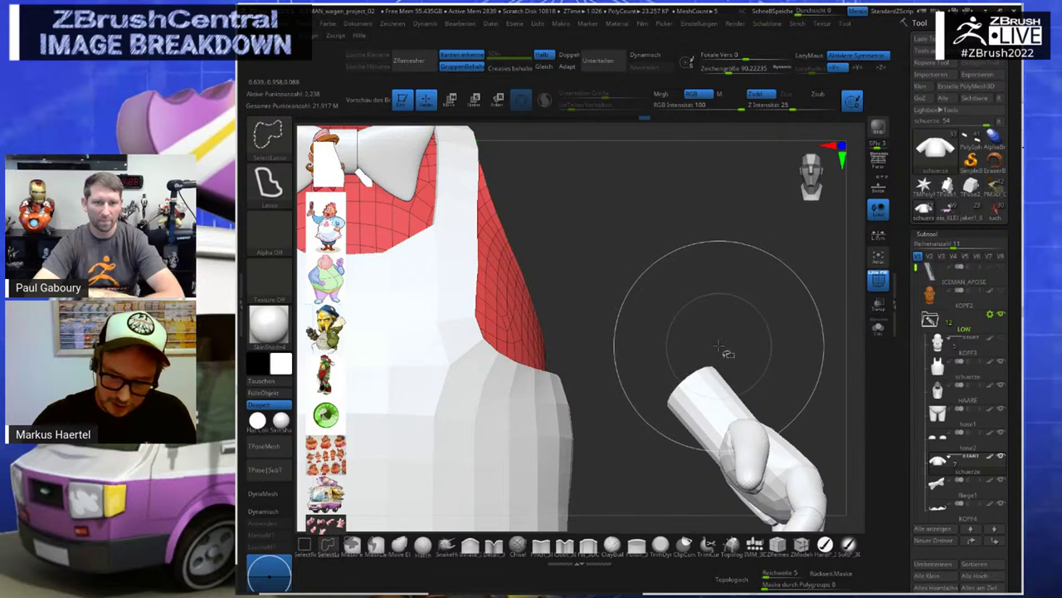
left_click(709, 358, "ctrl+shift")
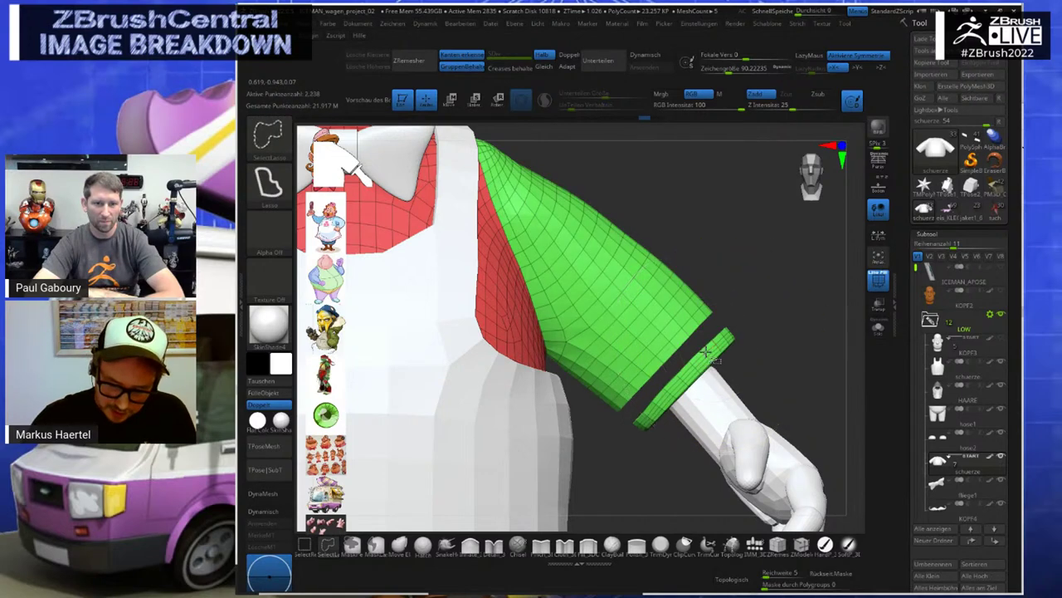
left_click(708, 352, "ctrl+shift")
key("ctrl+z")
key("ctrl")
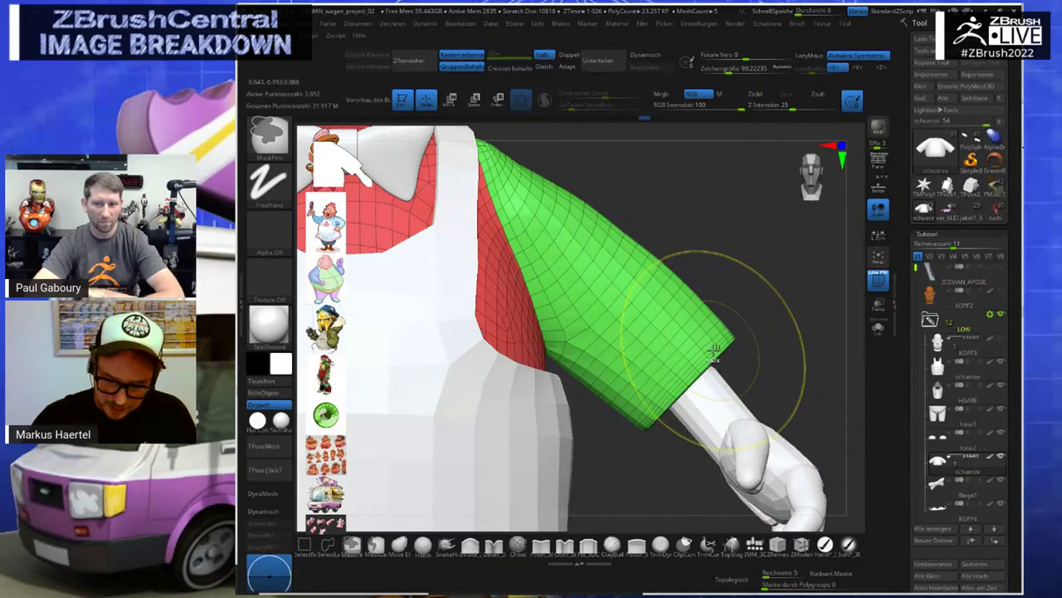
Try to separate a band of edge loops at the sleeve's hem by hiding several loops at close range
right_click_drag(713, 346, 718, 356, "ctrl")
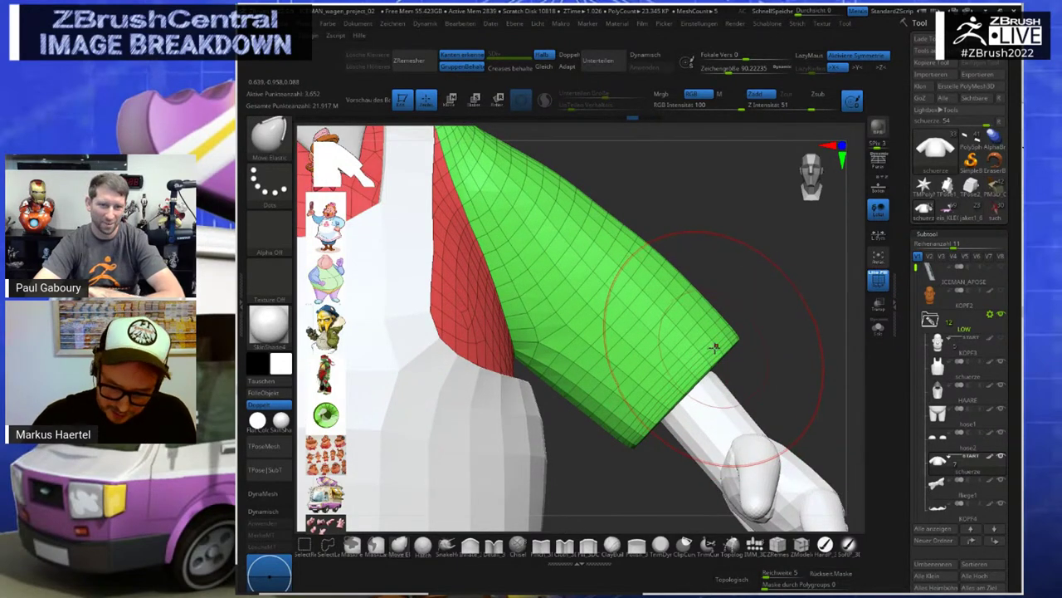
left_click_drag(714, 357, 720, 355, "ctrl+shift")
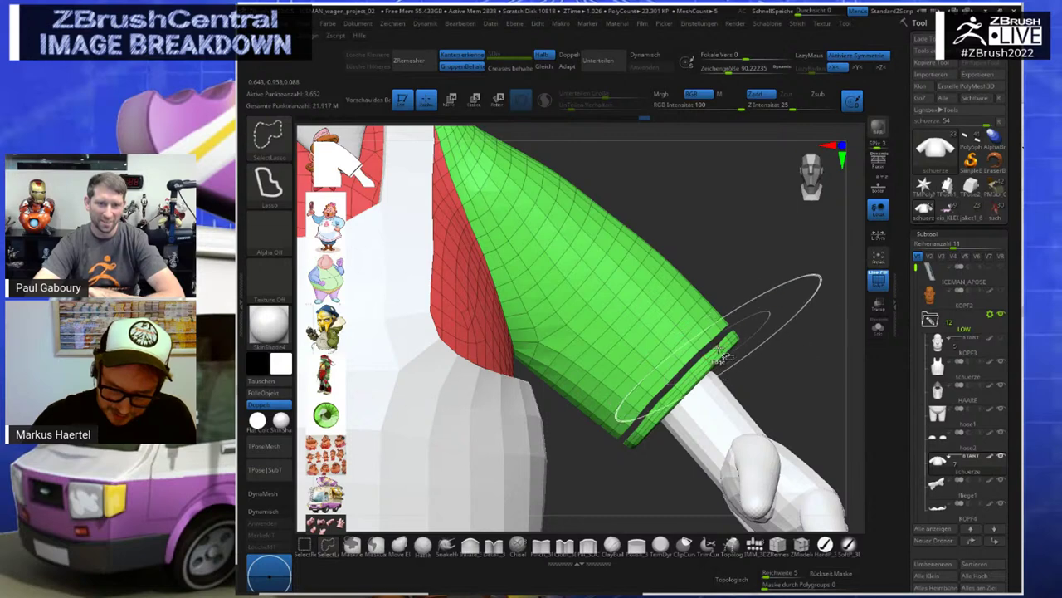
left_click(721, 352, "ctrl+shift")
right_click_drag(720, 350, 723, 357, "ctrl")
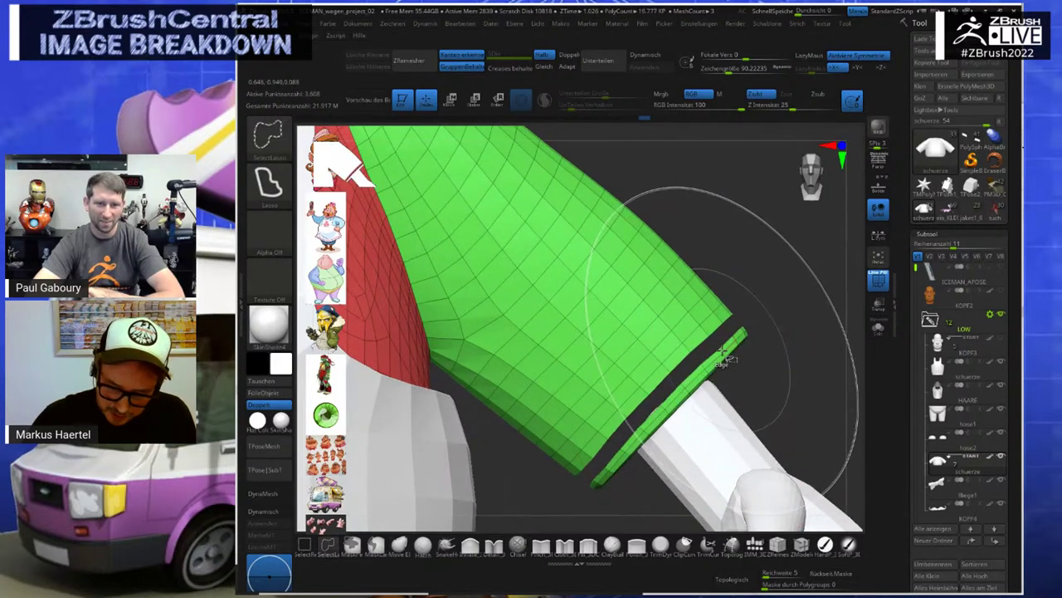
left_click(723, 354, "ctrl+shift")
left_click(724, 355, "ctrl+shift")
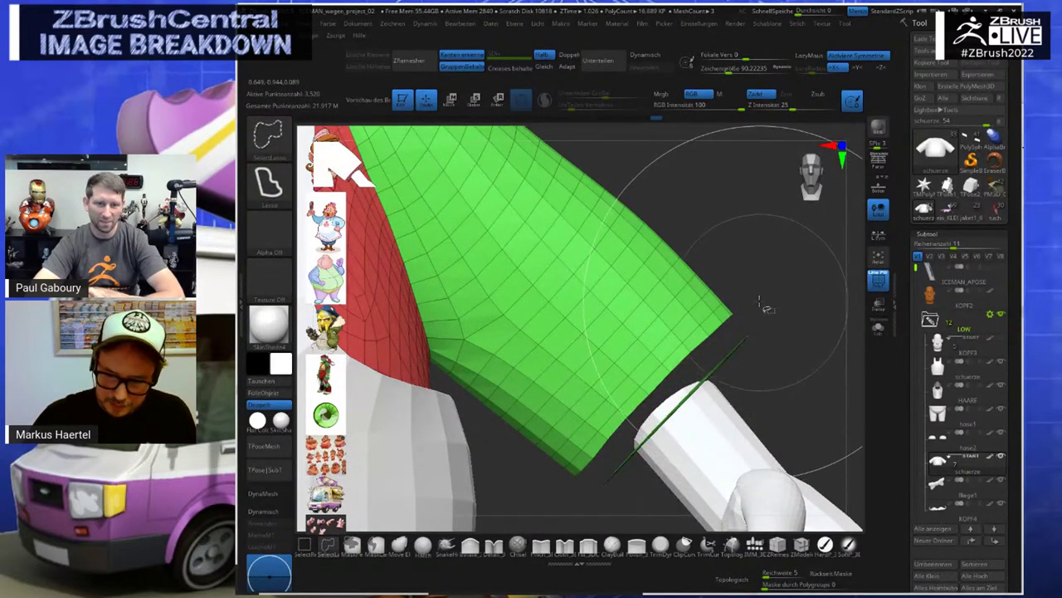
left_click(766, 306, "ctrl+shift")
key("ctrl+z")
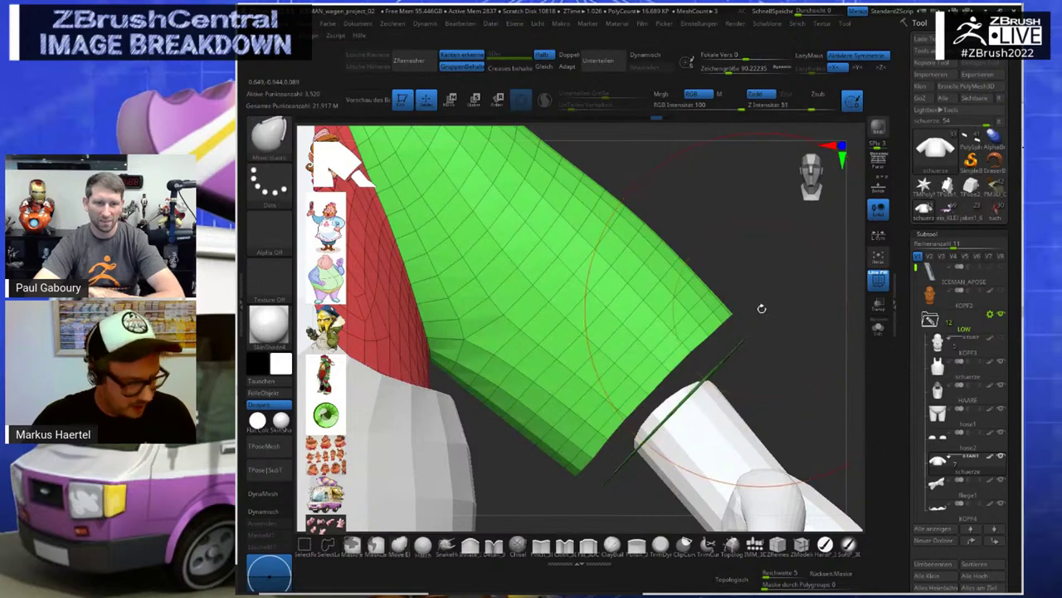
key("space")
left_click(745, 141)
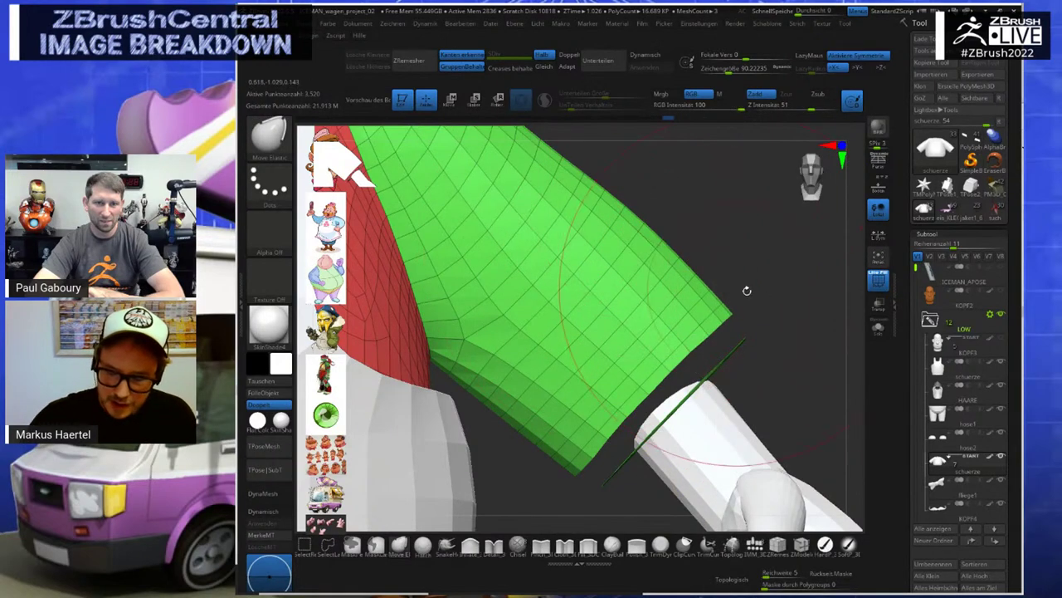
key("ctrl")
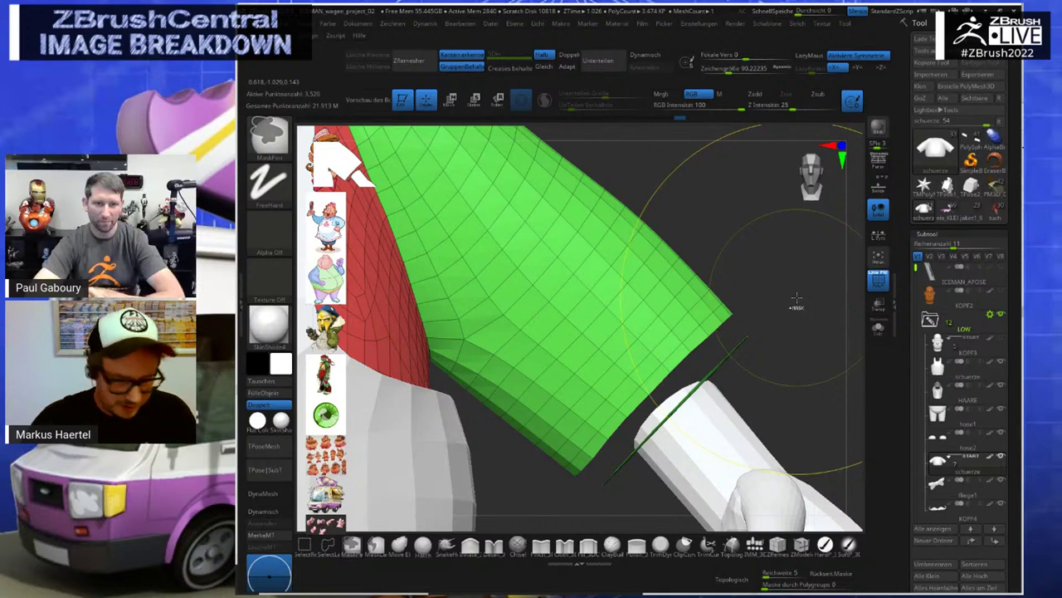
left_click_drag(795, 306, 787, 299, "ctrl")
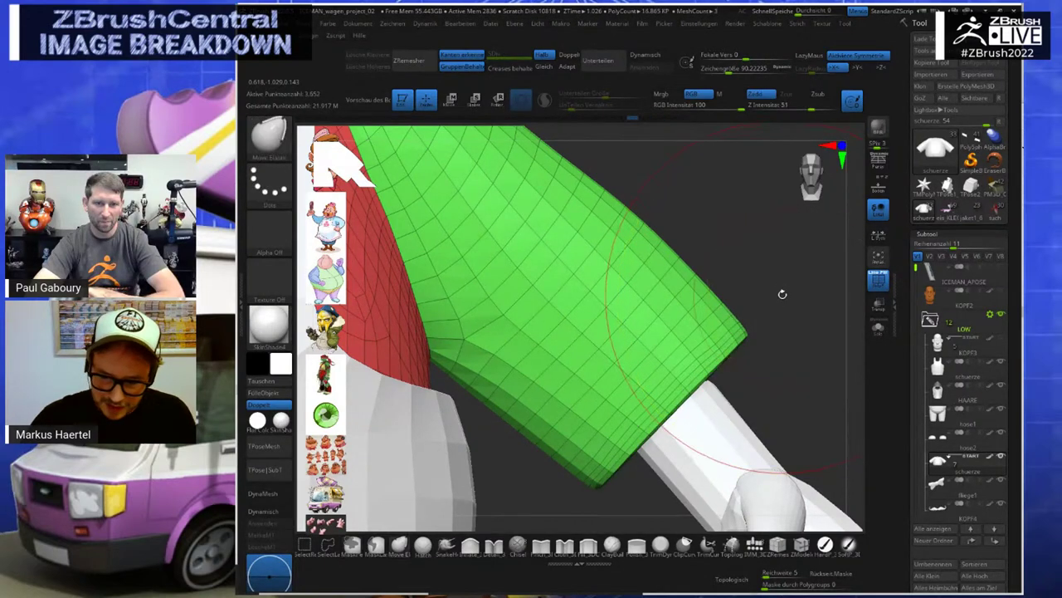
key("3")
left_click(755, 173)
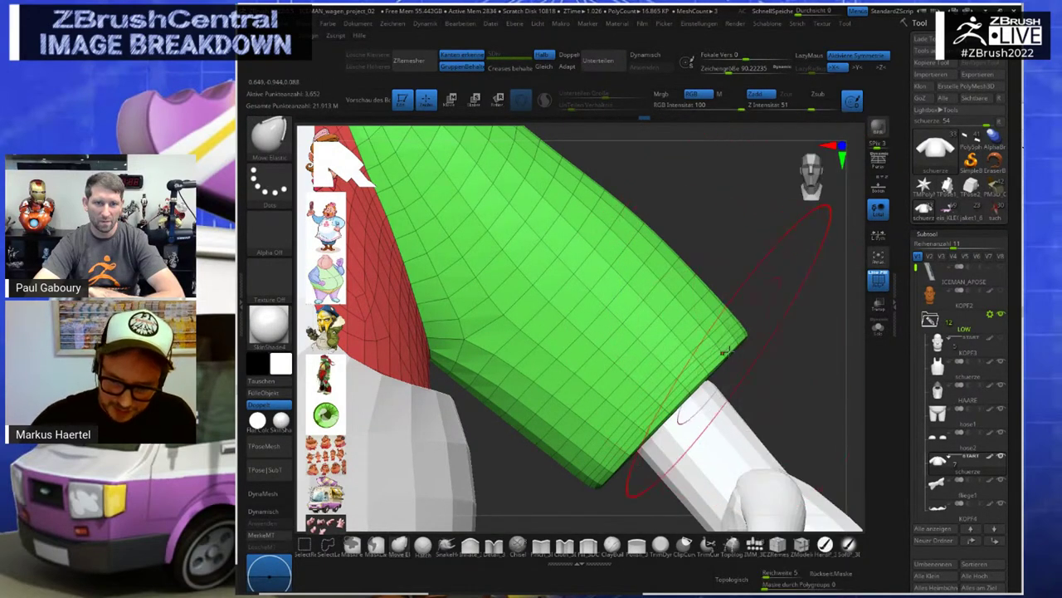
Reactivate SelectLasso, hide the edge loops near the sleeve's hem and invert visibility to isolate the cuff band
key("ctrl+shift")
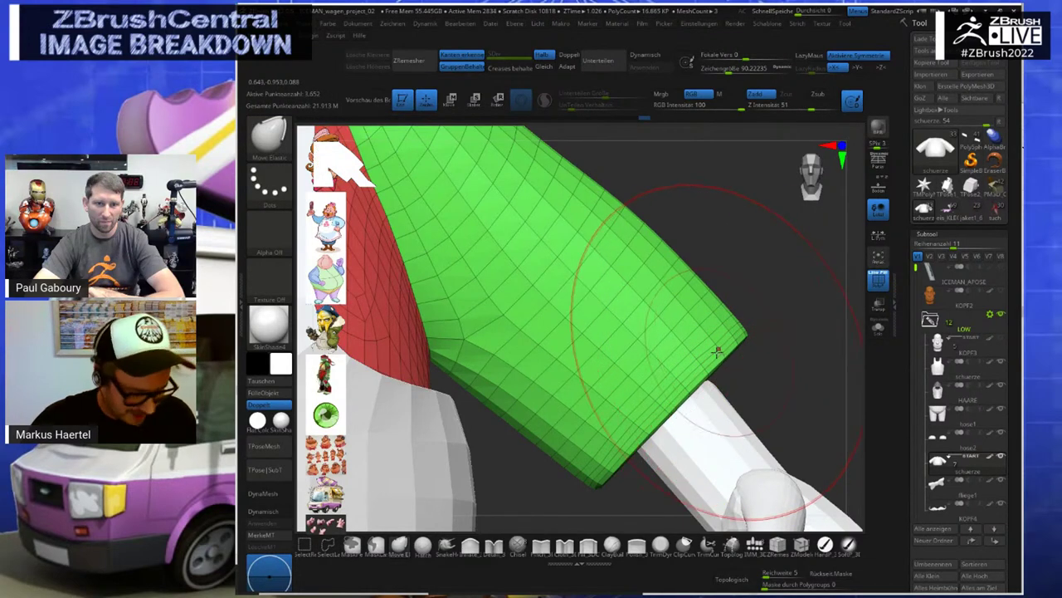
left_click(327, 544)
left_click(309, 564)
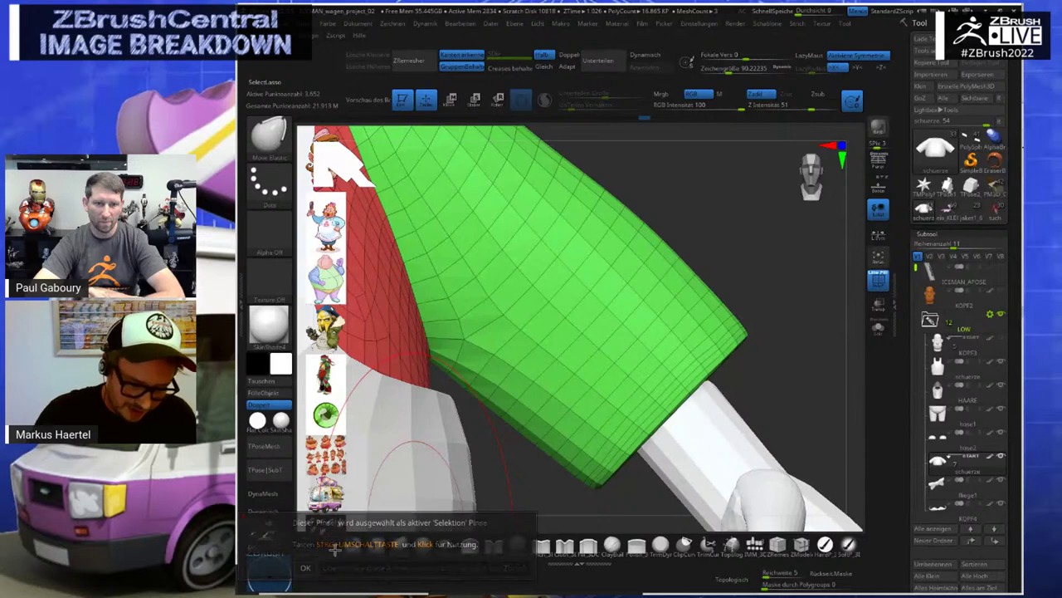
left_click_drag(724, 363, 720, 357, "ctrl+shift")
key("ctrl+z")
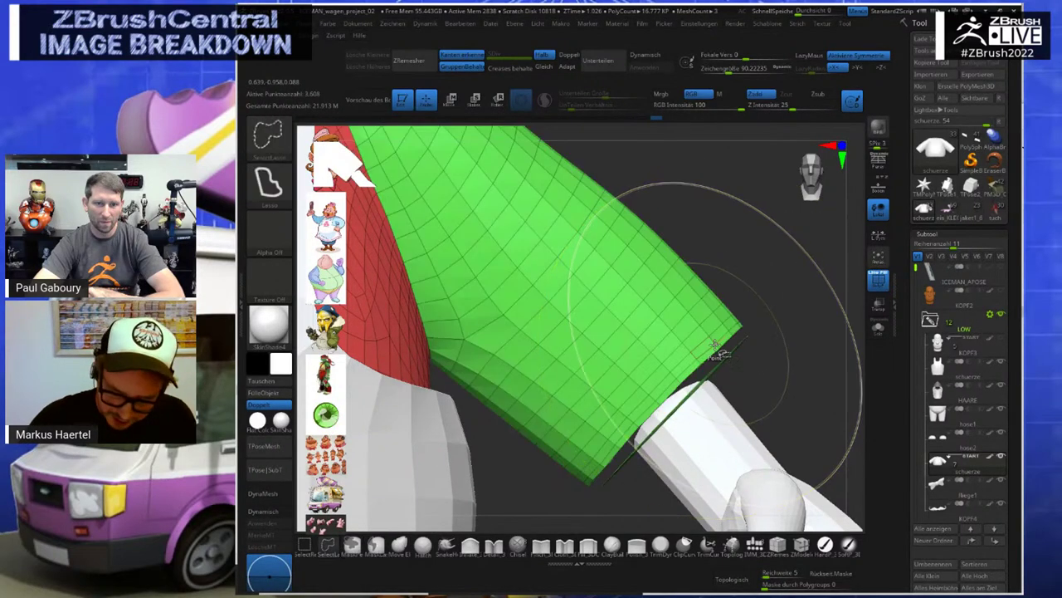
left_click(715, 342, "ctrl+shift")
left_click_drag(720, 347, 724, 344, "ctrl+shift")
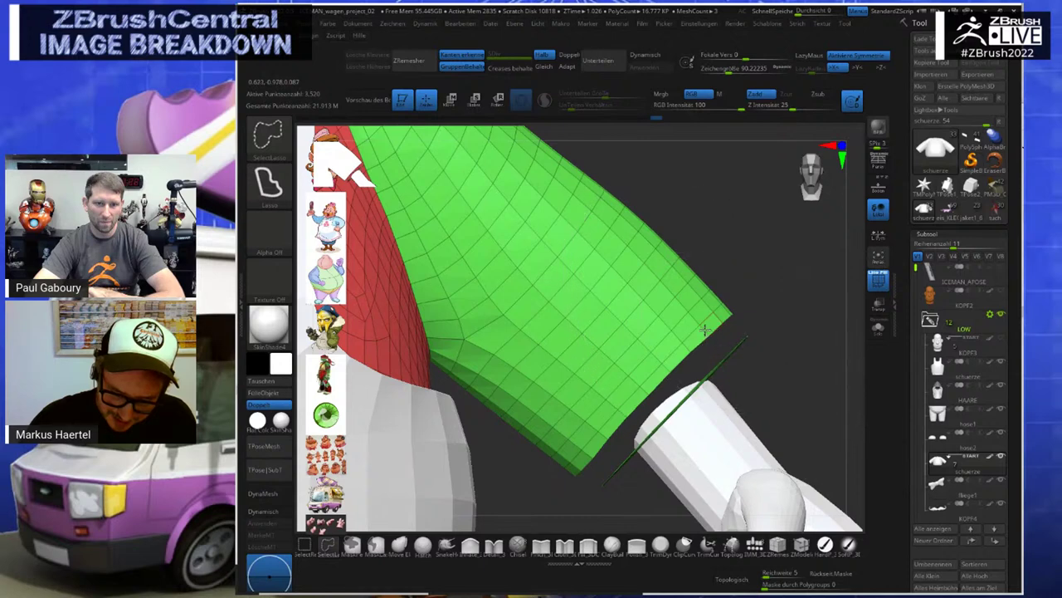
left_click_drag(767, 286, 776, 294, "ctrl+shift")
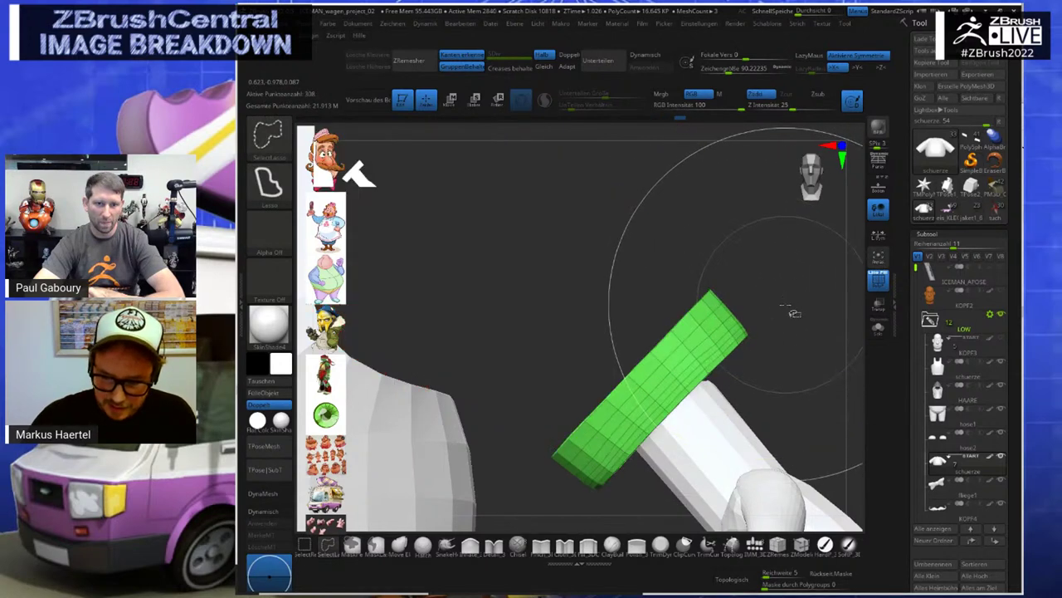
Assign the isolated cuff band its own polygroup and show the whole shirt again
key("ctrl+w")
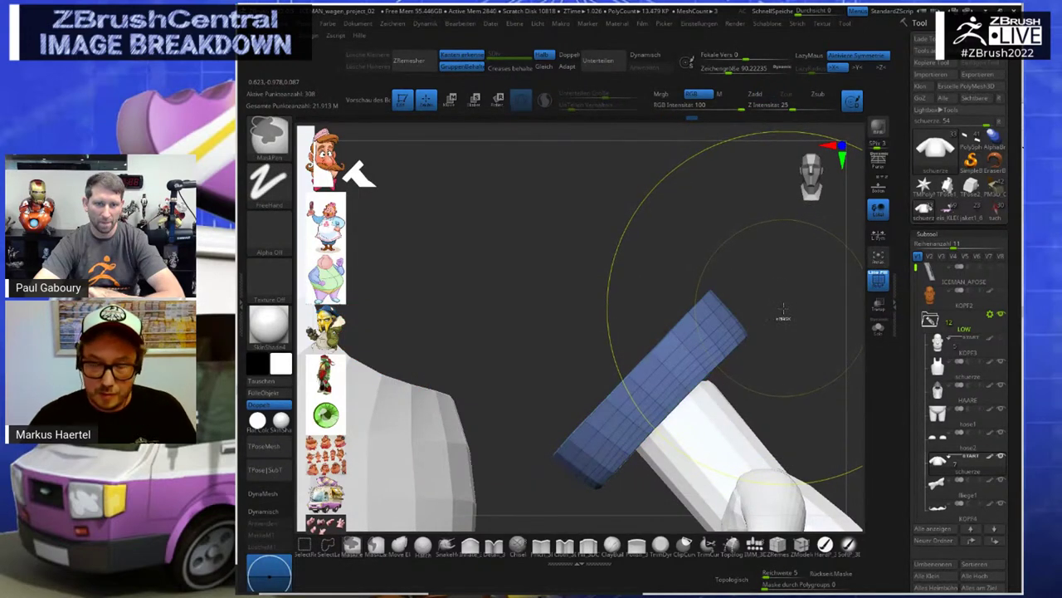
mouse_move(782, 307)
left_mouse_down()
mouse_move(695, 264)
mouse_move(727, 271)
left_mouse_up()
right_click(745, 287)
left_click(763, 265, "ctrl+shift")
left_click_drag(740, 319, 764, 347, "alt")
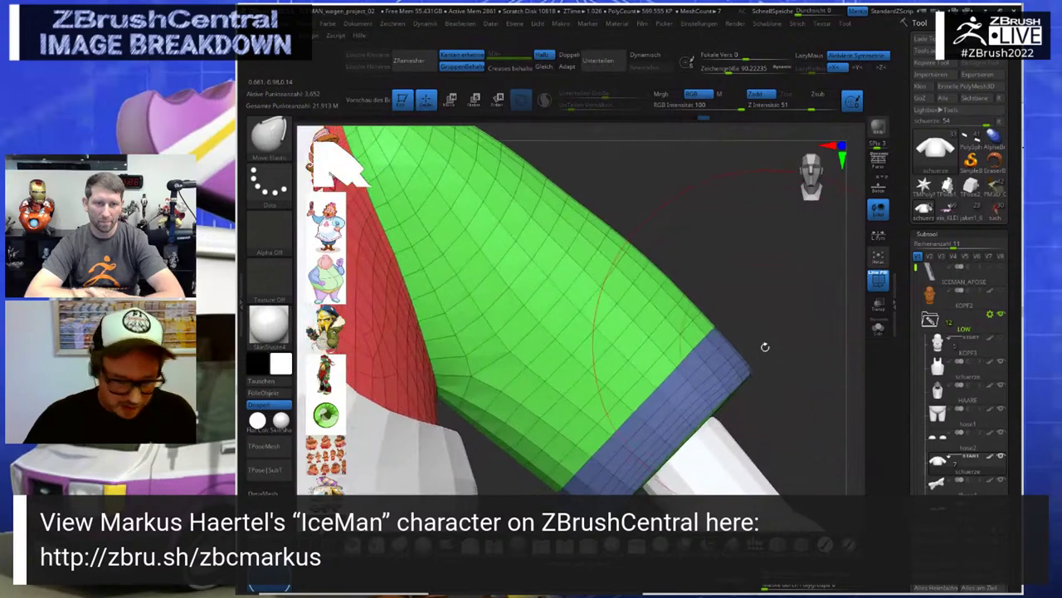
Activate the ZModeler brush and set its polygon action to Extrudieren with the Keinseitige Polys modifier
key("w")
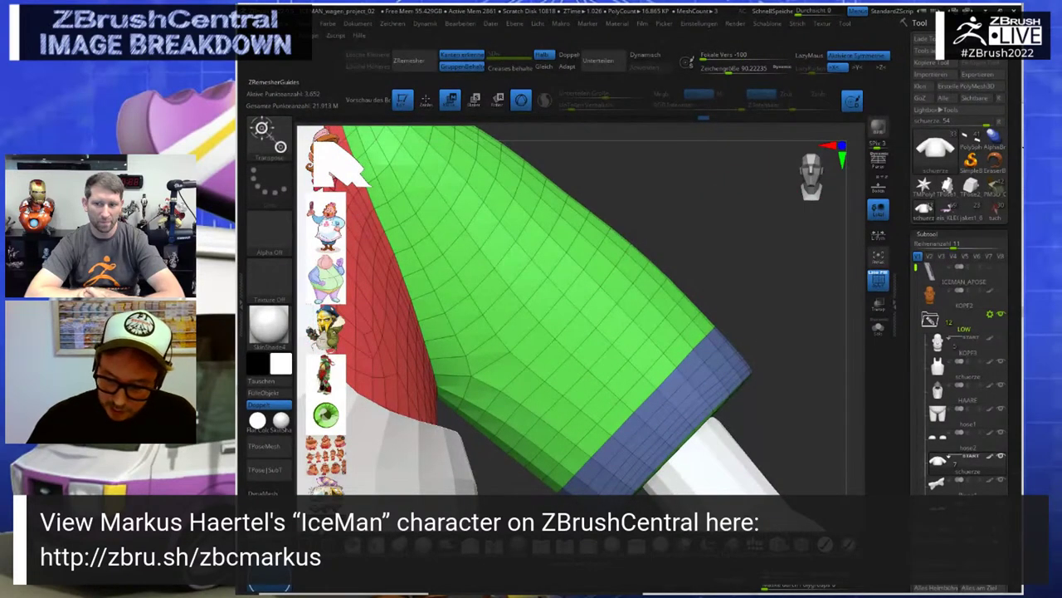
left_click(801, 545)
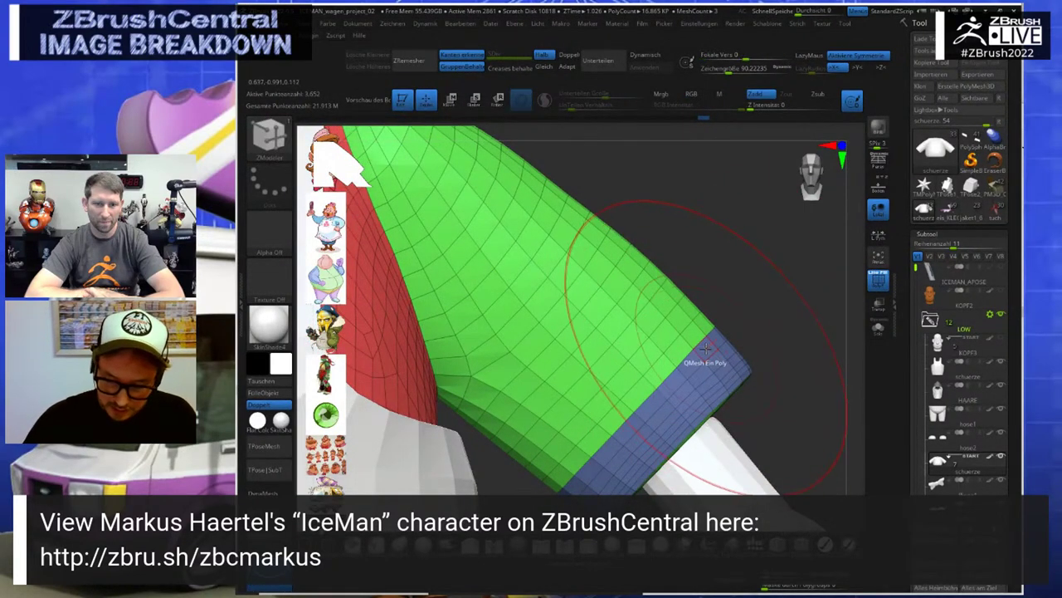
key("space")
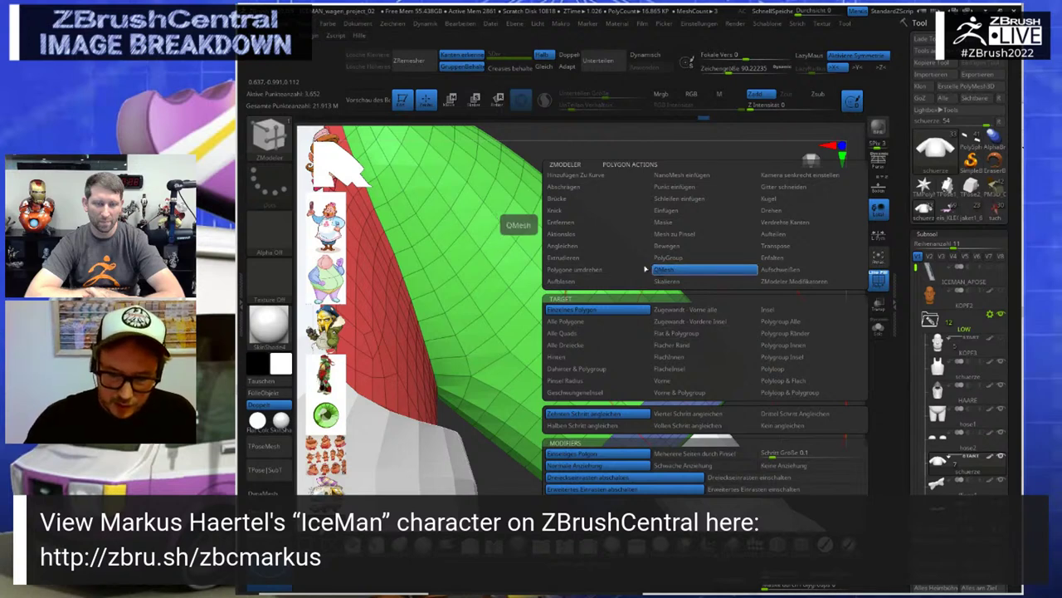
left_click(573, 258)
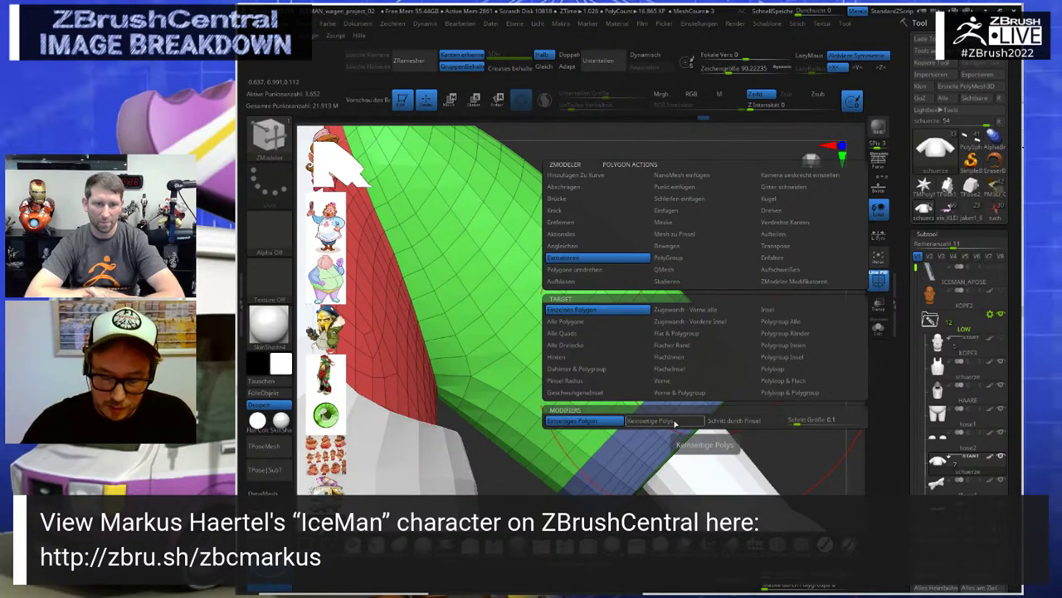
left_click(674, 422)
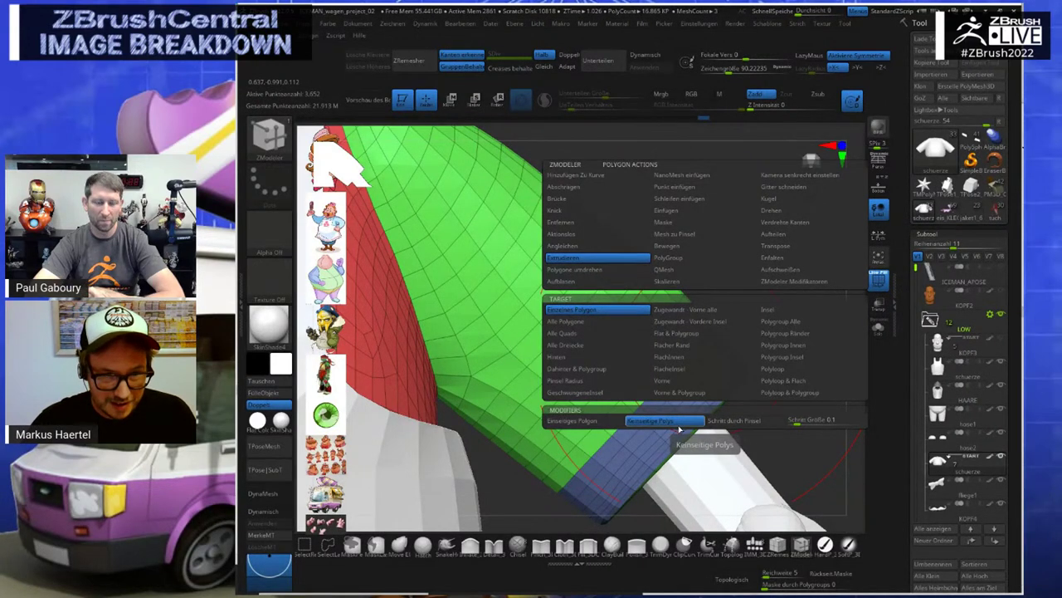
key("space")
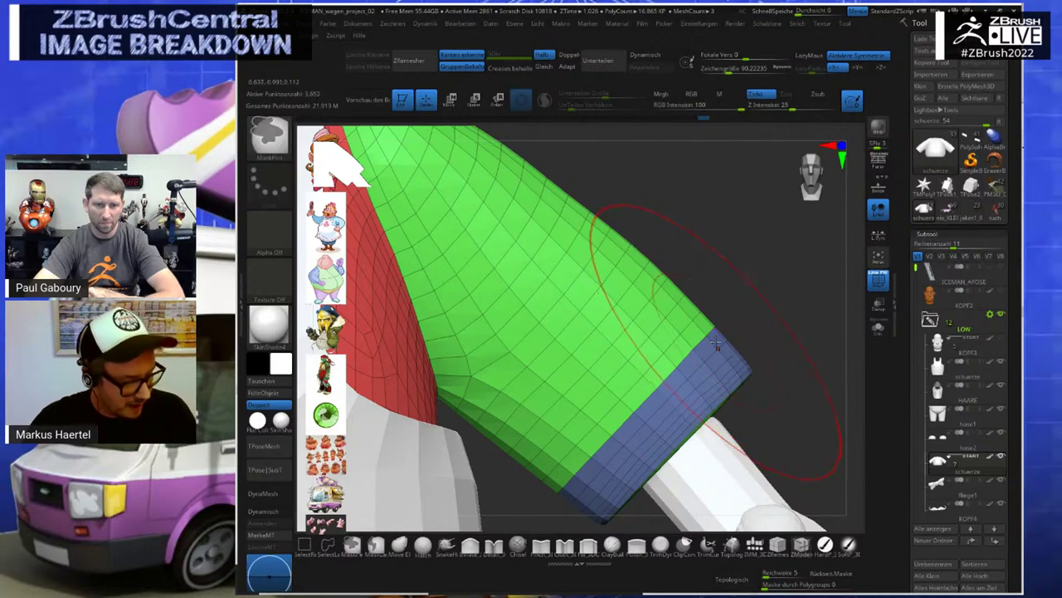
Reselect the ZModeler brush and set the extrude target to Polygroup Alle
left_click(802, 549)
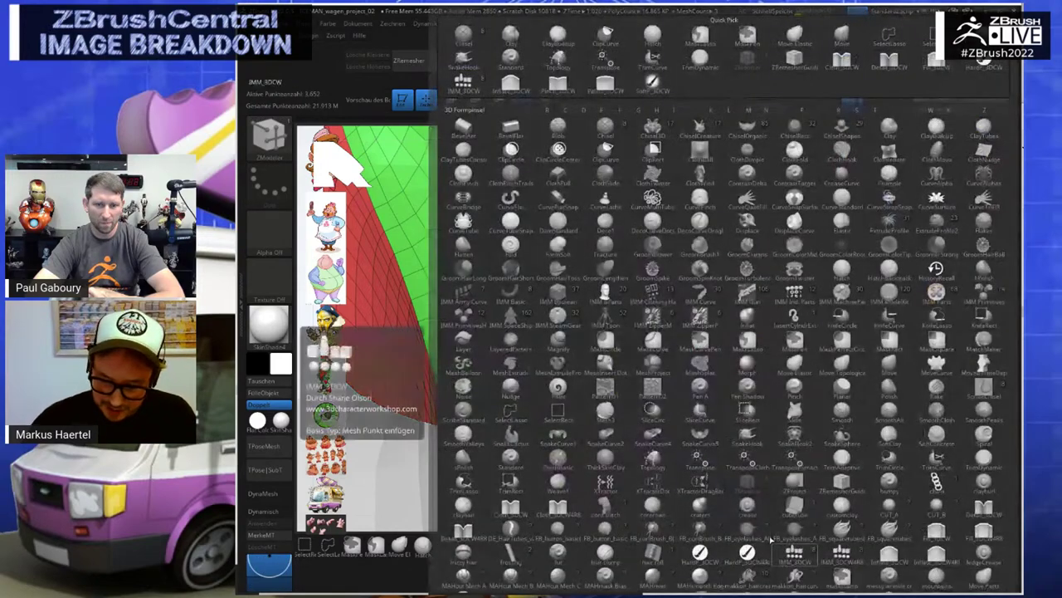
key("space")
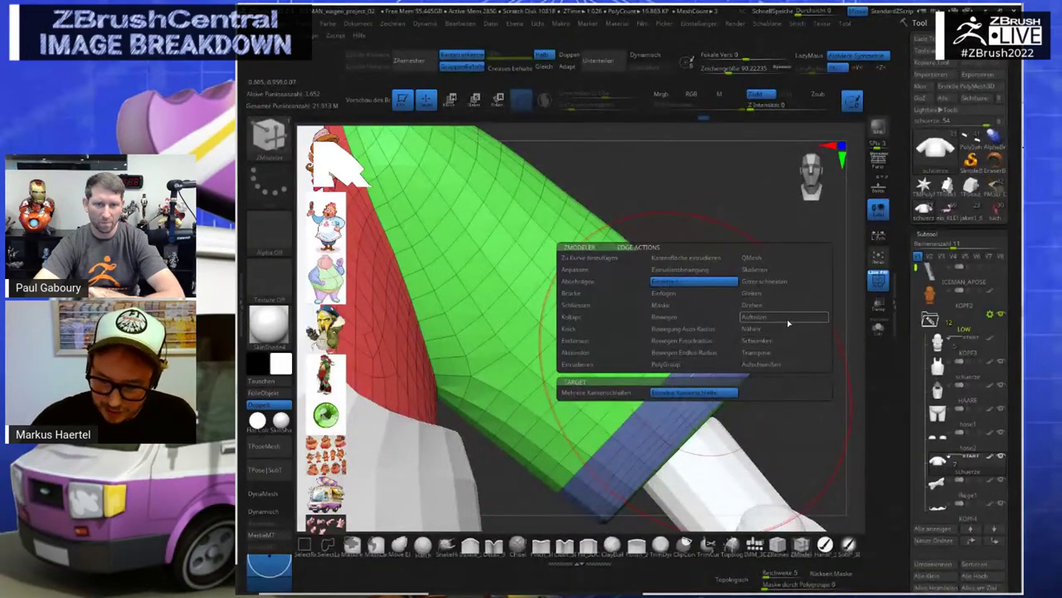
left_click(759, 328)
key("space")
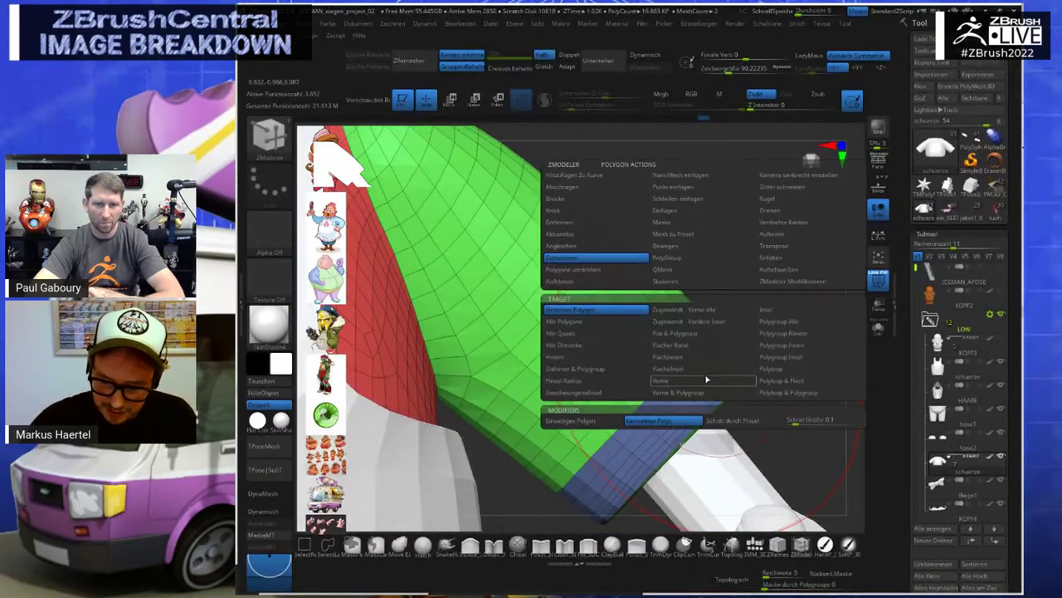
left_click(800, 325)
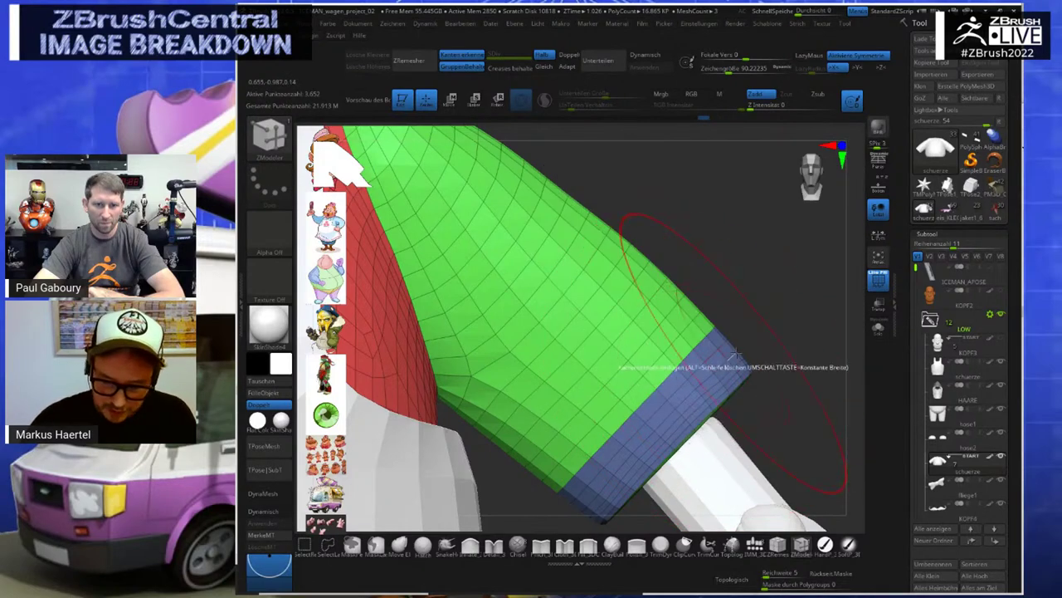
Extrude the cuff's polygroup outward so it forms a thicker band around the sleeve's end
mouse_move(750, 357)
left_mouse_down("alt")
mouse_move(681, 317)
mouse_move(686, 306)
mouse_move(737, 346)
mouse_move(720, 346)
left_mouse_up("alt")
scroll(737, 346, "up", 2)
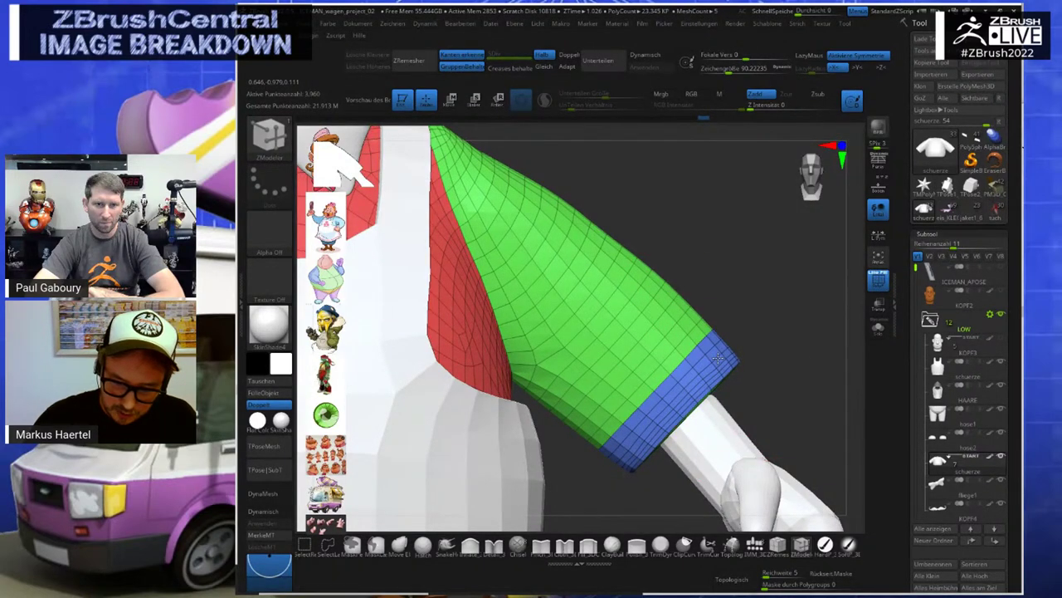
key("space")
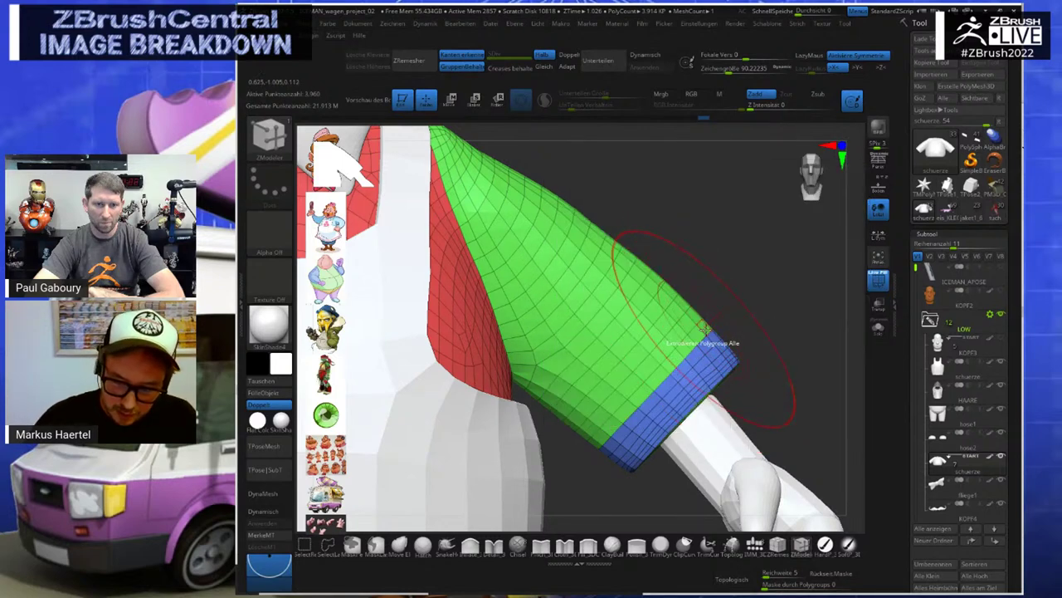
key("space")
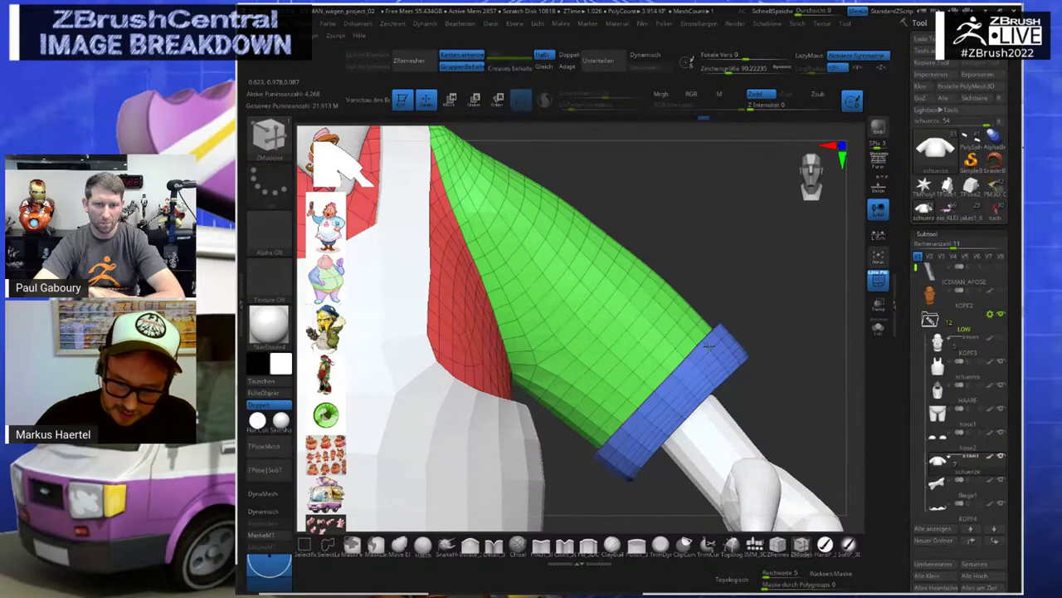
Isolate the extruded cuff, merge its faces into a single polygroup and show the whole shirt again
mouse_move(755, 315)
left_mouse_down()
mouse_move(813, 316)
mouse_move(756, 315)
mouse_move(753, 306)
mouse_move(730, 325)
mouse_move(735, 266)
mouse_move(769, 318)
mouse_move(762, 325)
left_mouse_up()
key("ctrl+shift")
left_click(704, 347, "ctrl+shift")
left_click(761, 324, "ctrl")
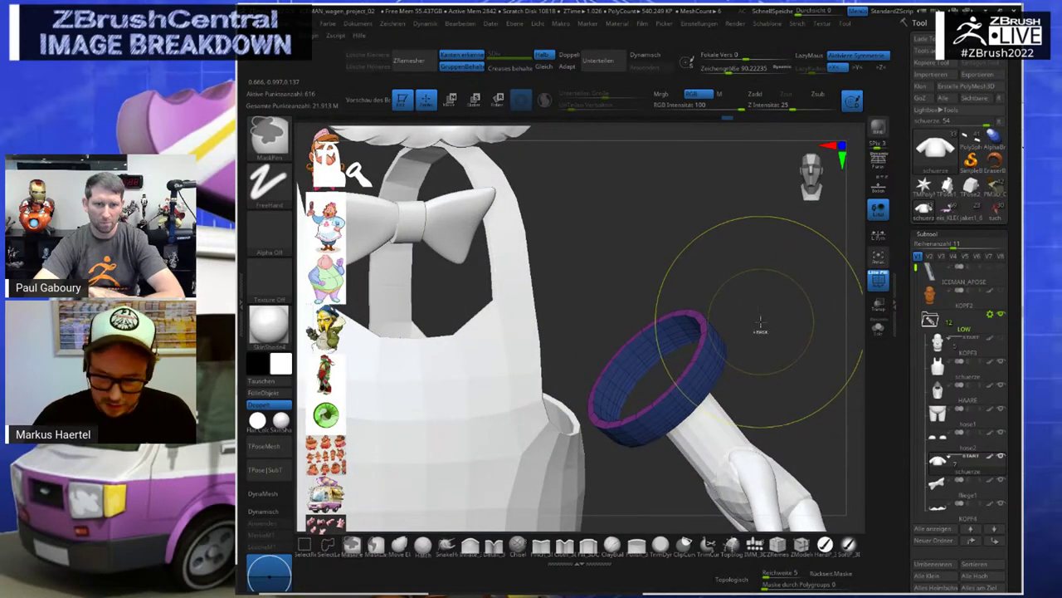
key("ctrl+w")
left_click(761, 325, "ctrl+shift")
Separate the cuff's polygroup from the shirt into its own subtool and open the custom 3DCW menu
key("r")
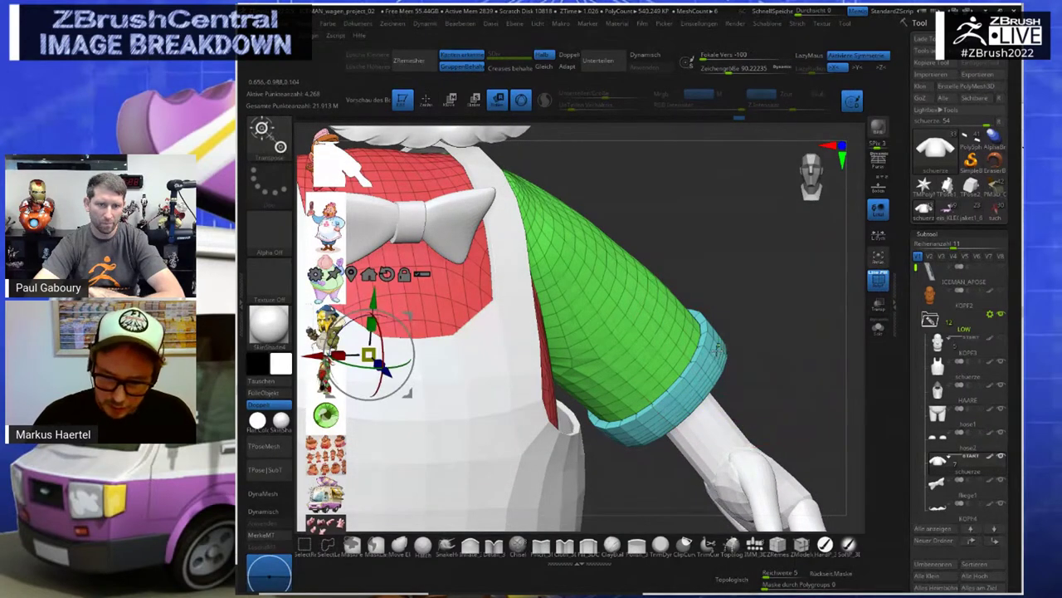
left_click(718, 349, "ctrl")
key("space")
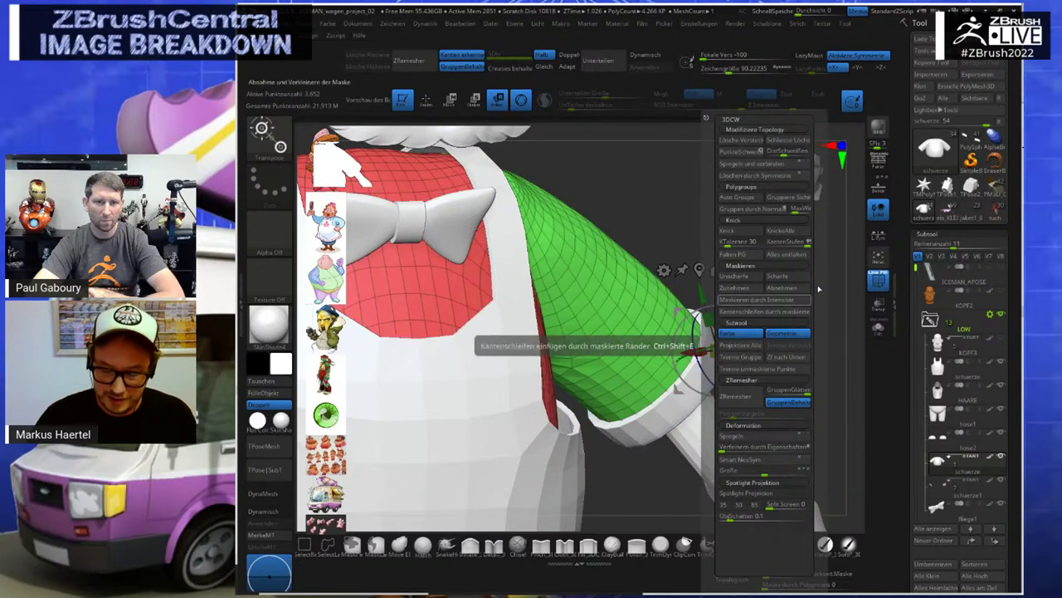
Split the unmasked cuff points off the shirt as a separate subtool
left_click(773, 370)
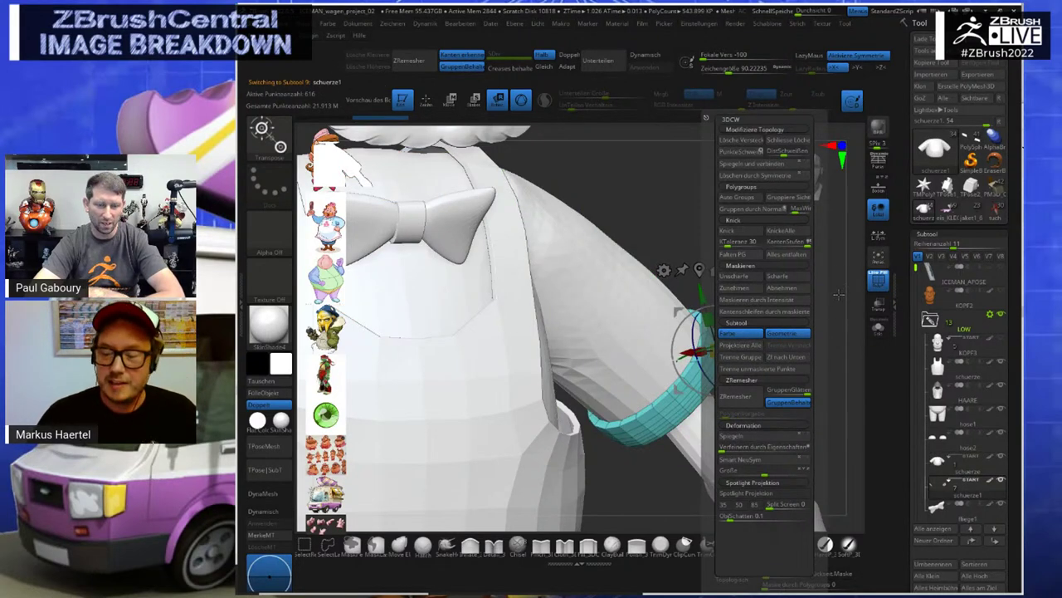
left_click_drag(638, 181, 375, 358)
left_click_drag(706, 209, 736, 242)
scroll(735, 241, "up", 5)
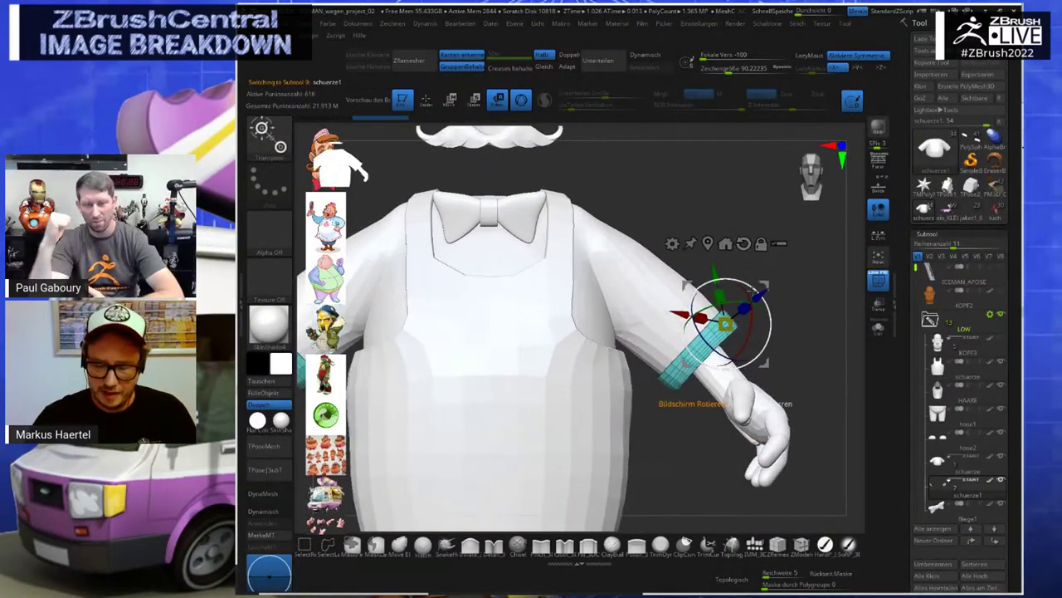
Center and align the transform gizmo on the sleeve cuff and adjust the cuff's fit around the arm
left_click(745, 245)
left_click(708, 243)
left_click_drag(740, 334, 733, 312, "alt")
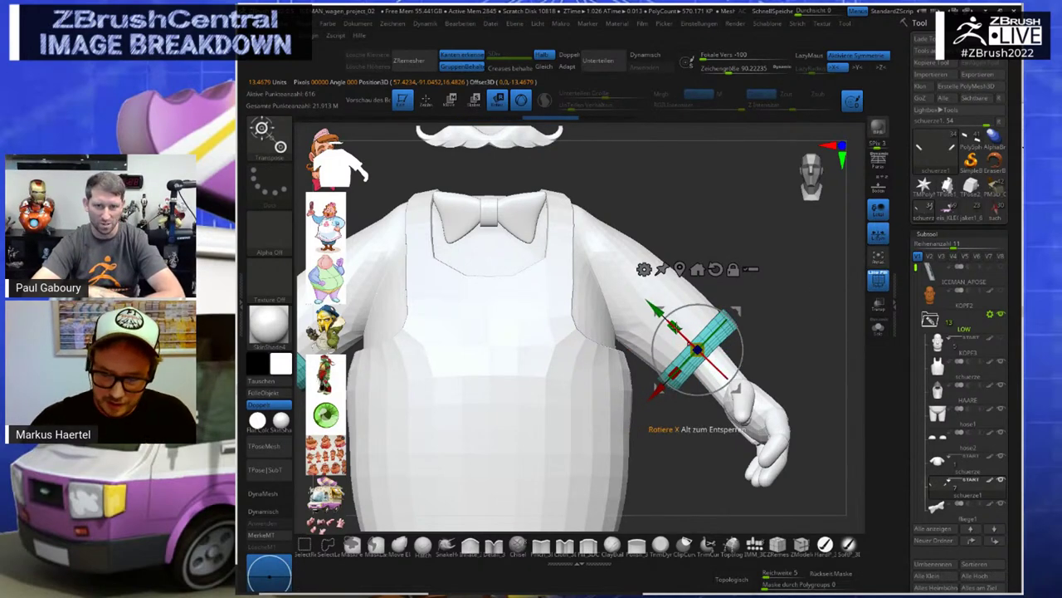
left_click_drag(670, 322, 663, 304)
mouse_move(752, 254)
left_mouse_down()
mouse_move(754, 279)
mouse_move(753, 264)
mouse_move(765, 270)
left_mouse_up()
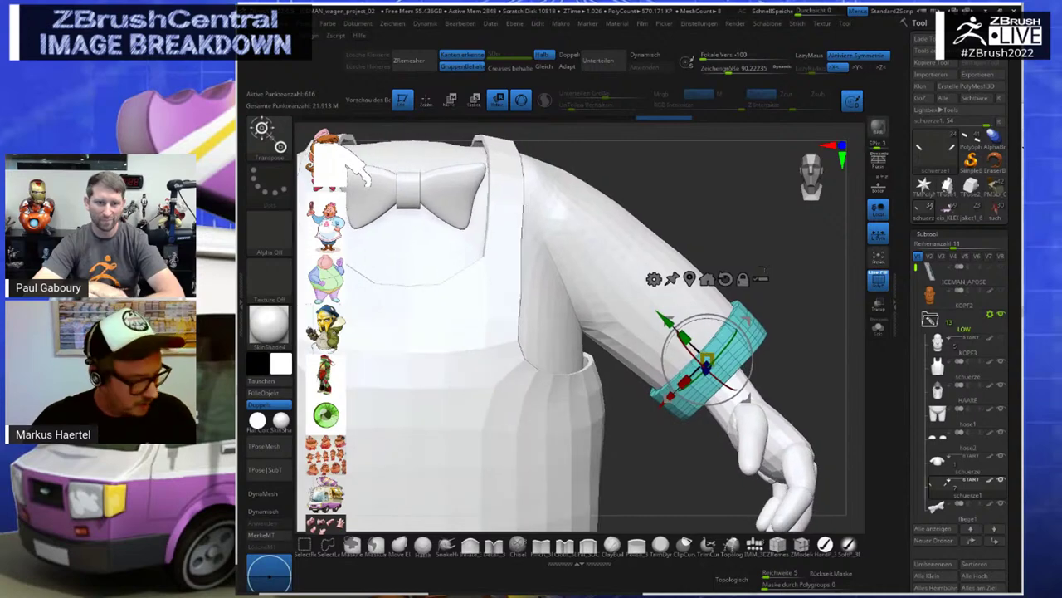
Try to group the cuff's polygons by normals and reset the cuff to a single polygroup
key("space")
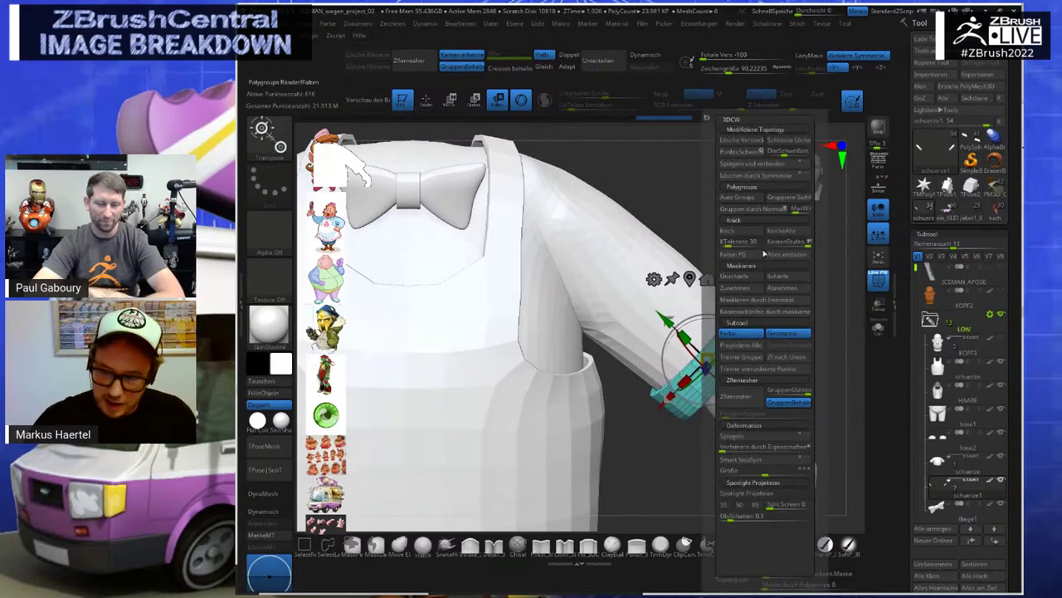
left_click(757, 211)
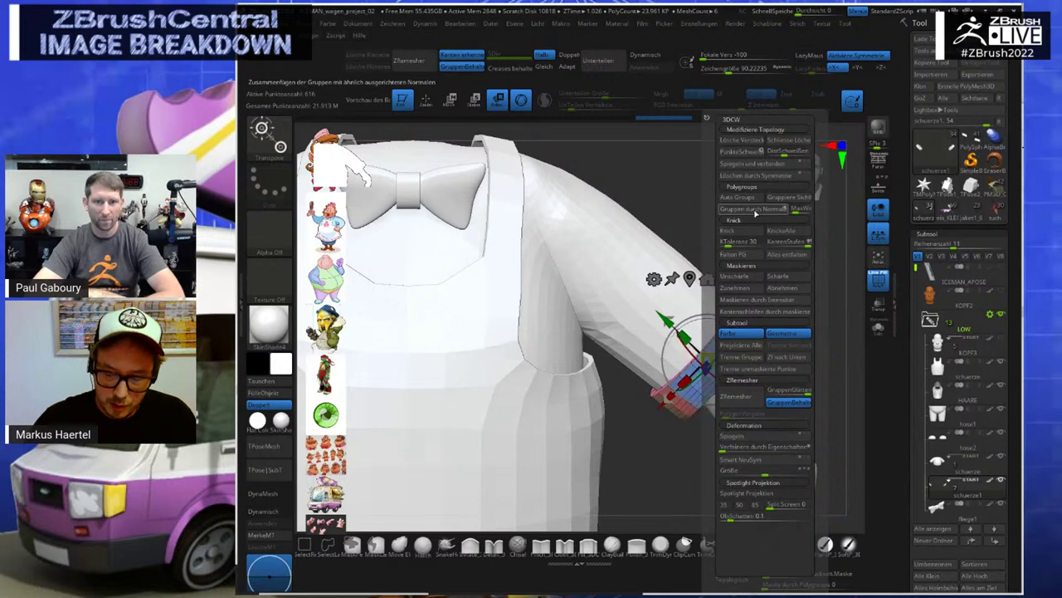
left_click_drag(728, 219, 726, 258)
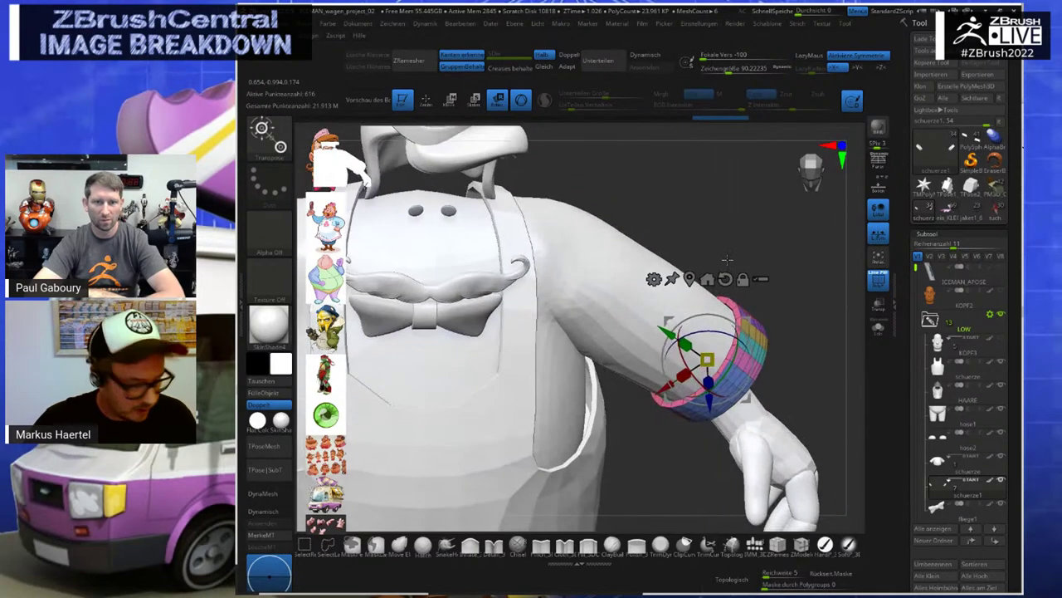
key("ctrl+w")
Adjust the maximum angle tolerance and regroup the cuff's polygons by normals into inner, outer and rim polygroups
key("space")
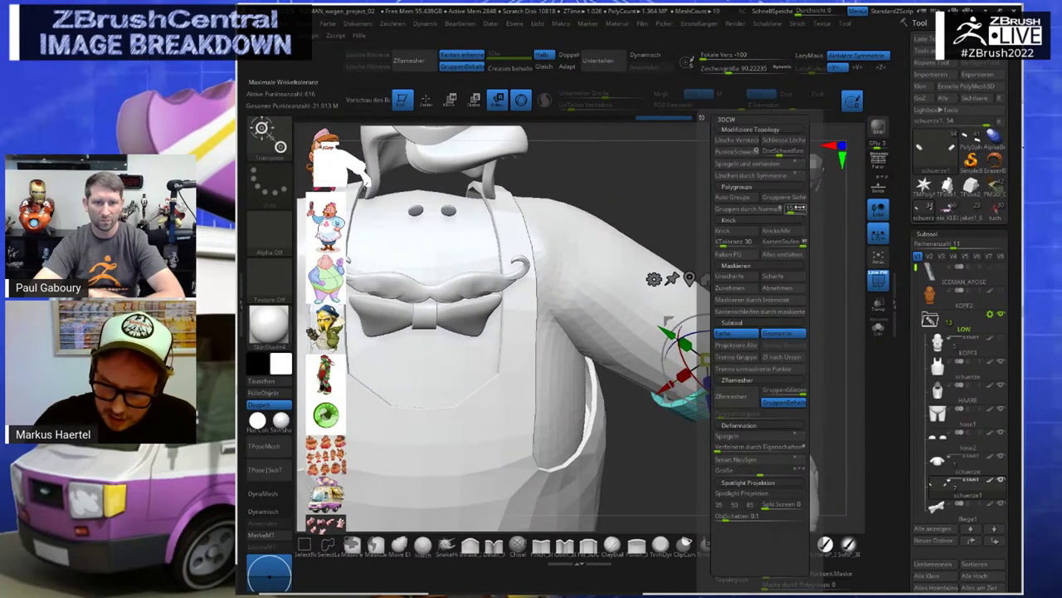
left_click_drag(799, 209, 797, 210)
left_click(796, 209)
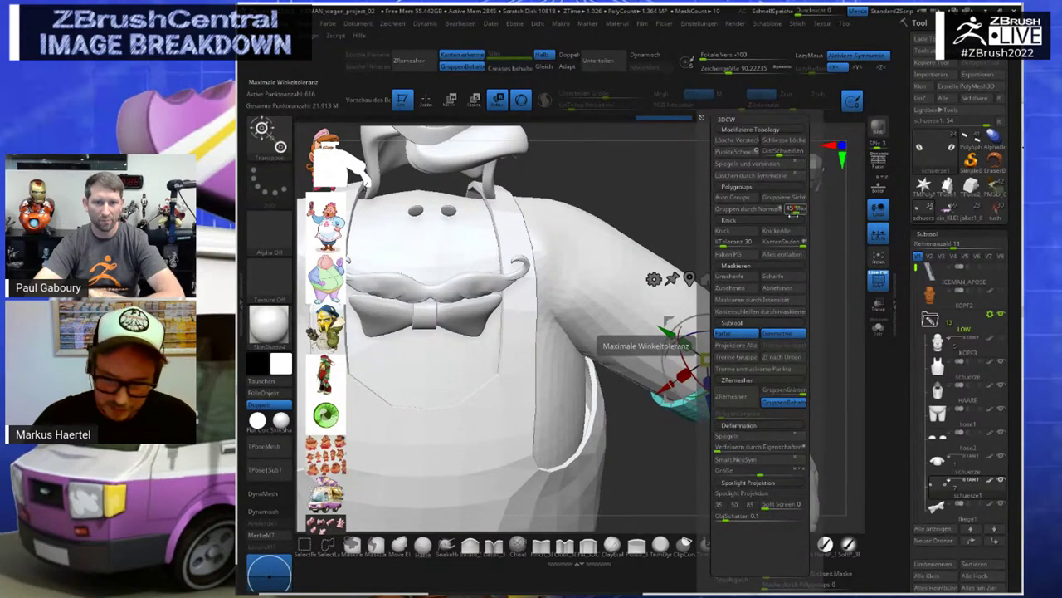
left_click(750, 209)
key("space")
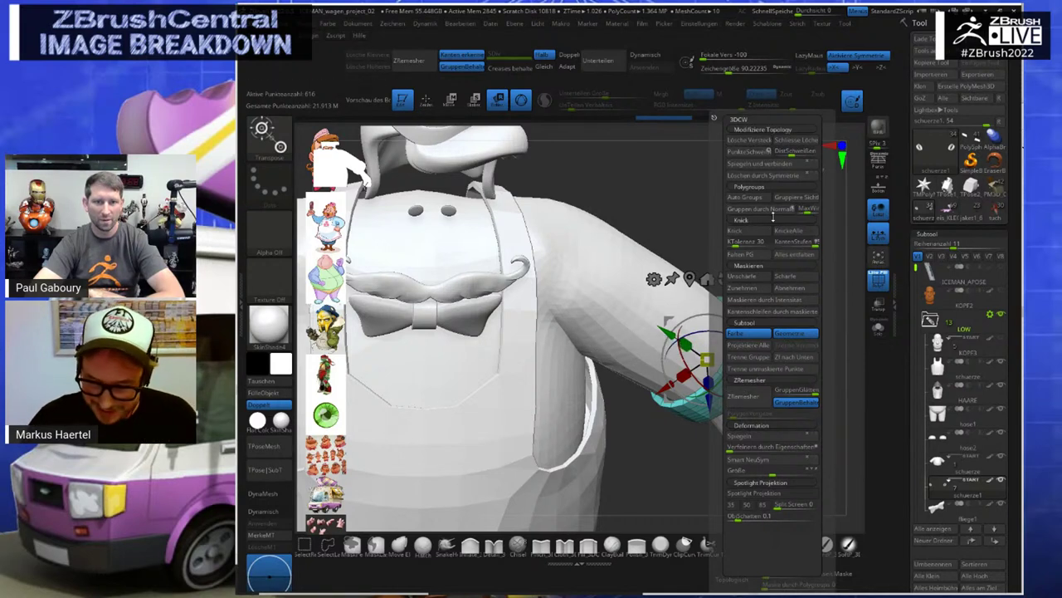
left_click(775, 211)
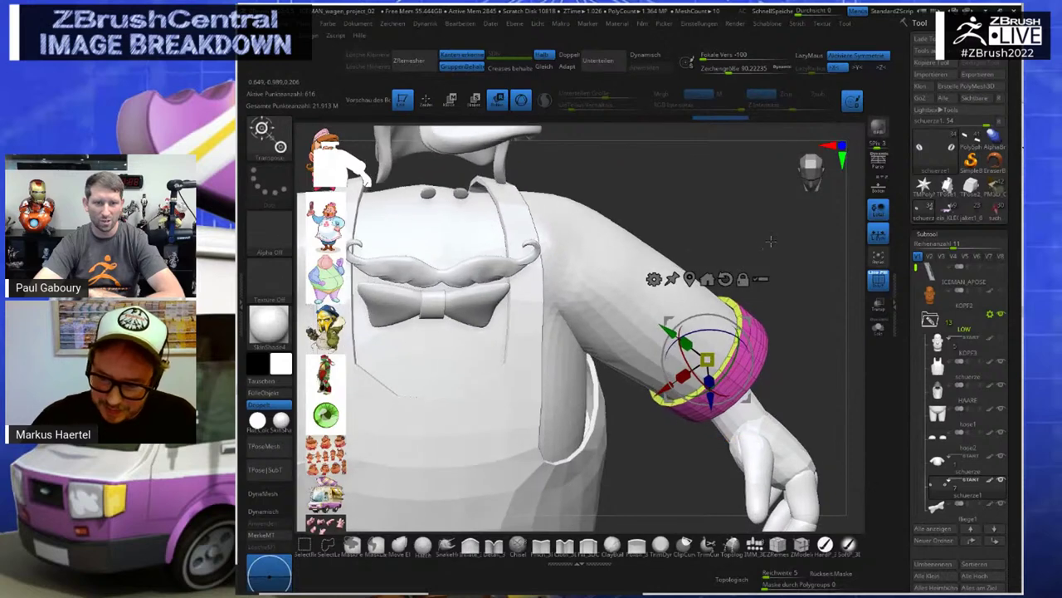
Isolate the cuffs in Solo mode and crease the edges along their polygroup borders
left_click(878, 329)
left_click_drag(804, 264, 781, 283)
key("space")
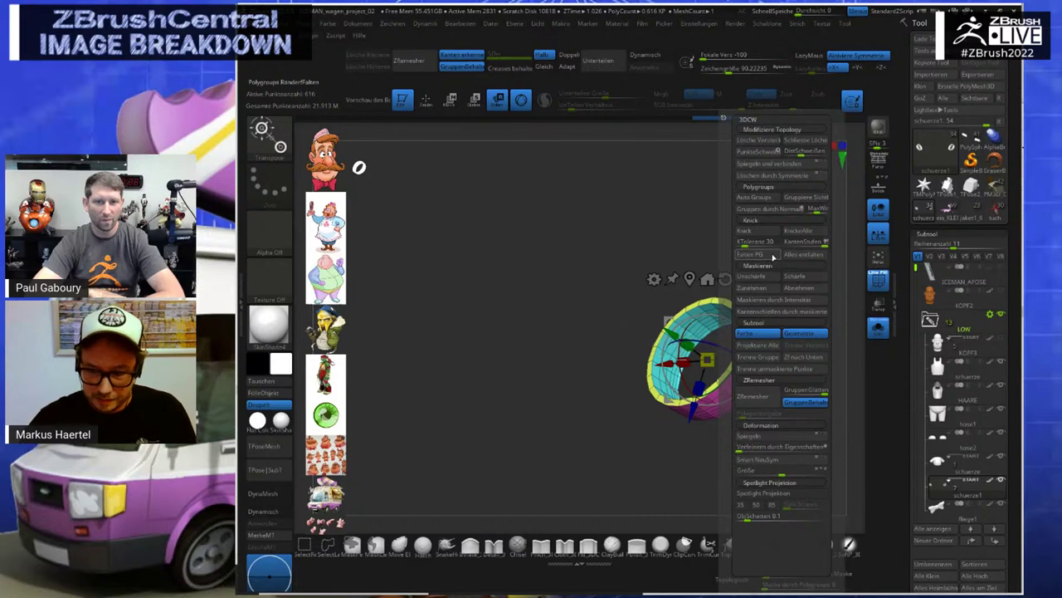
left_click(769, 254)
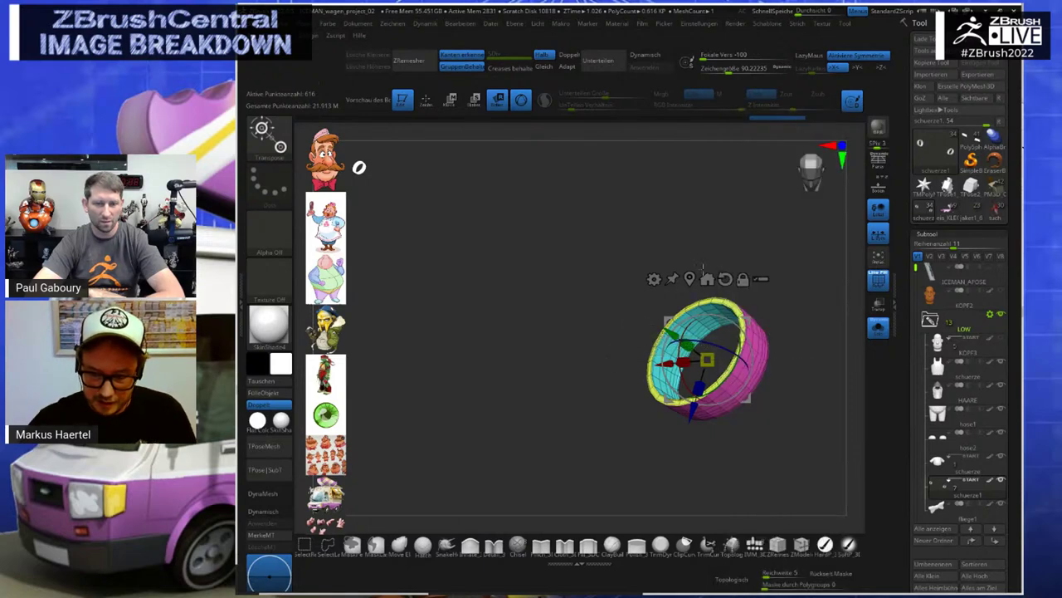
left_click_drag(719, 249, 632, 295, "alt")
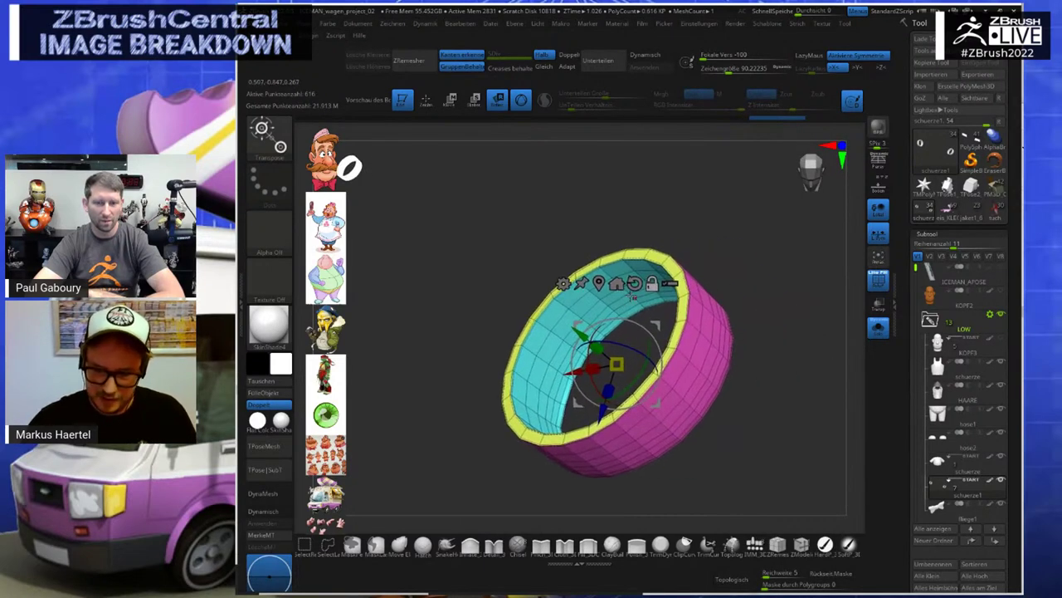
left_click_drag(779, 259, 699, 225)
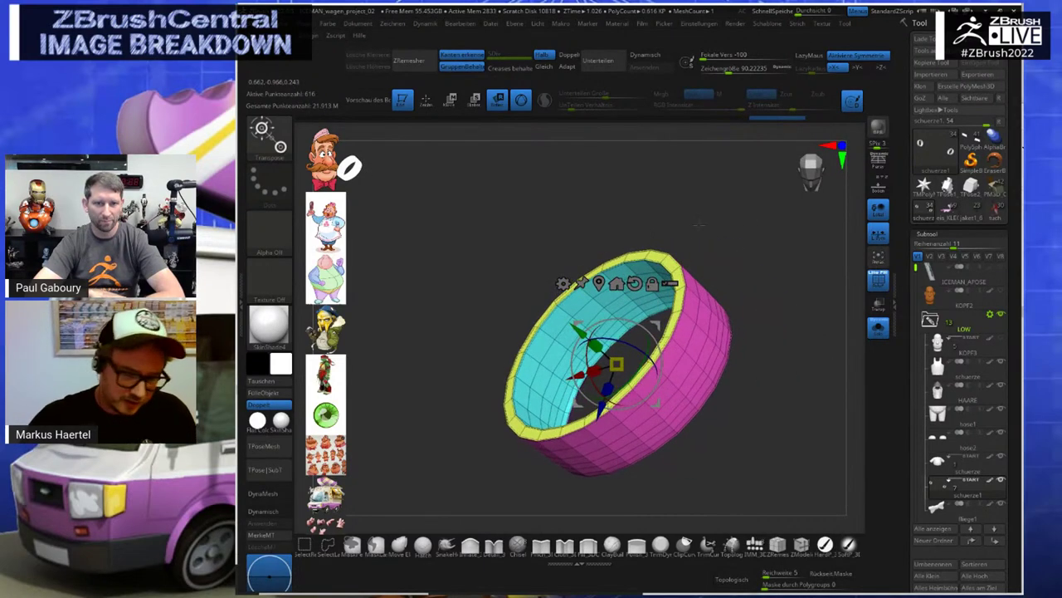
Turn on Dynamic Subdivision for the cuff and apply it as real subdivision levels
left_click(283, 513)
left_click(282, 513)
left_click(282, 514)
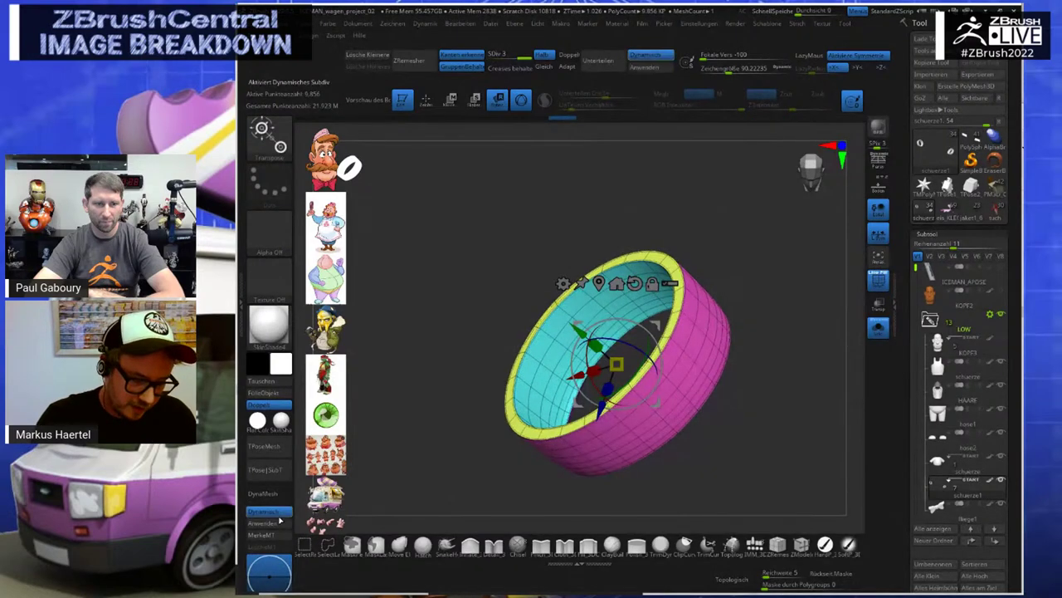
left_click(280, 521)
left_click_drag(722, 235, 708, 266)
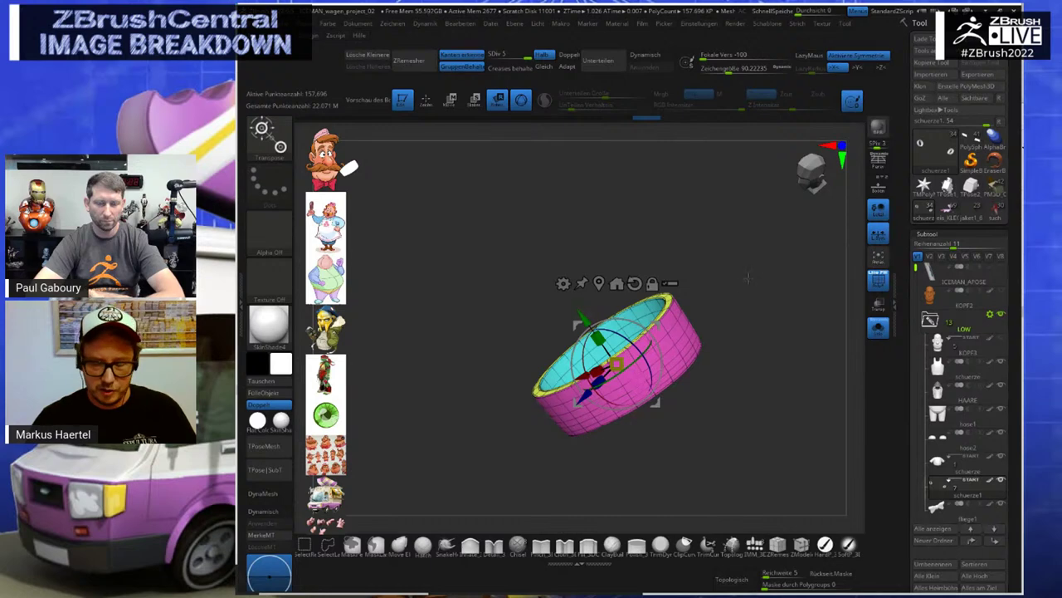
left_click_drag(747, 278, 747, 272)
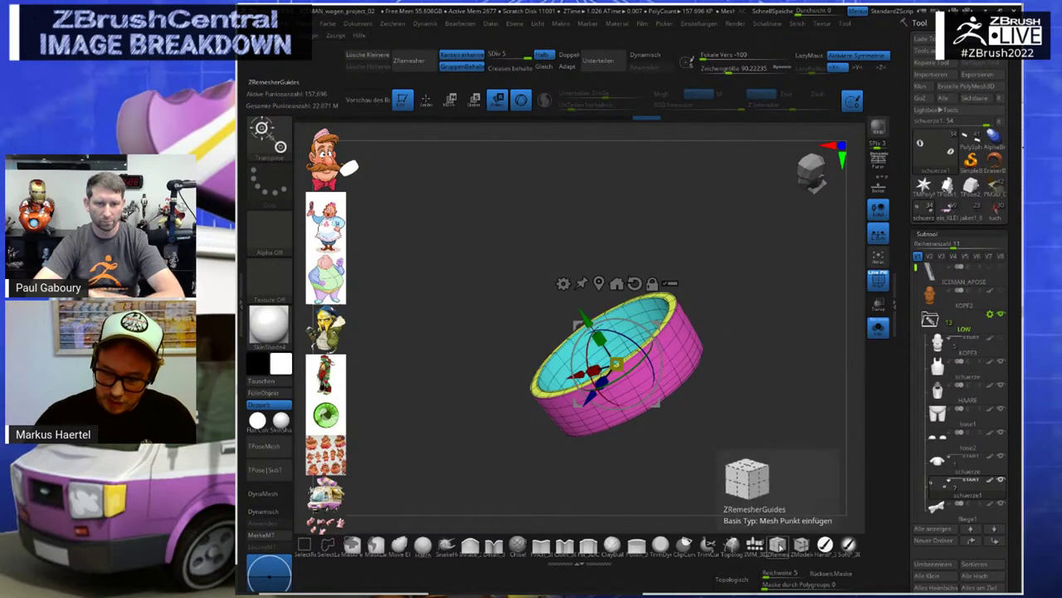
Switch to the ZModeler brush, reduce the draw size to about 23.3 and bring up the polygon actions over the cuff
left_click(778, 545)
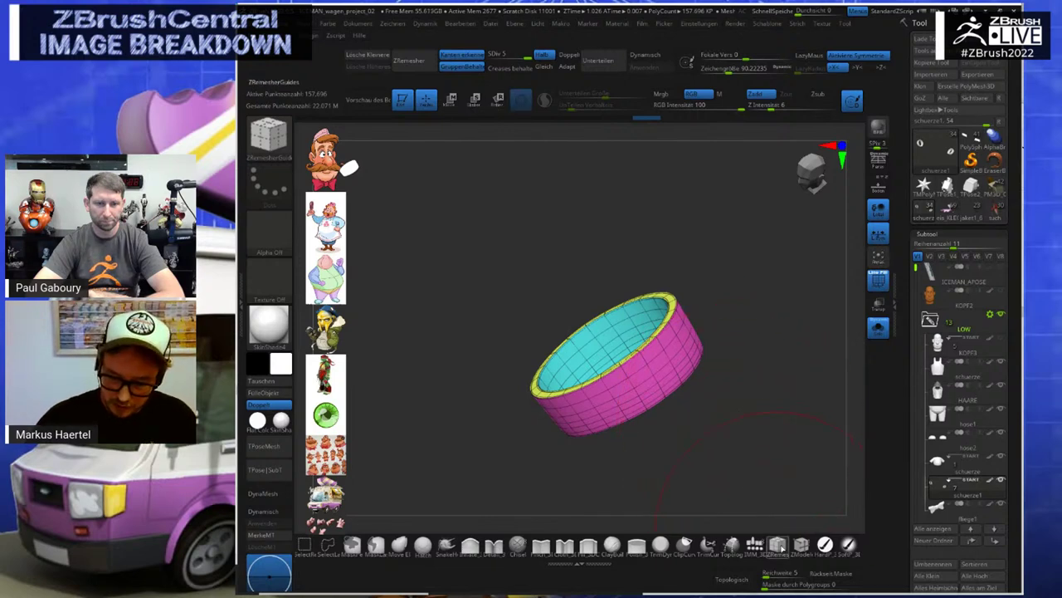
left_click(782, 547)
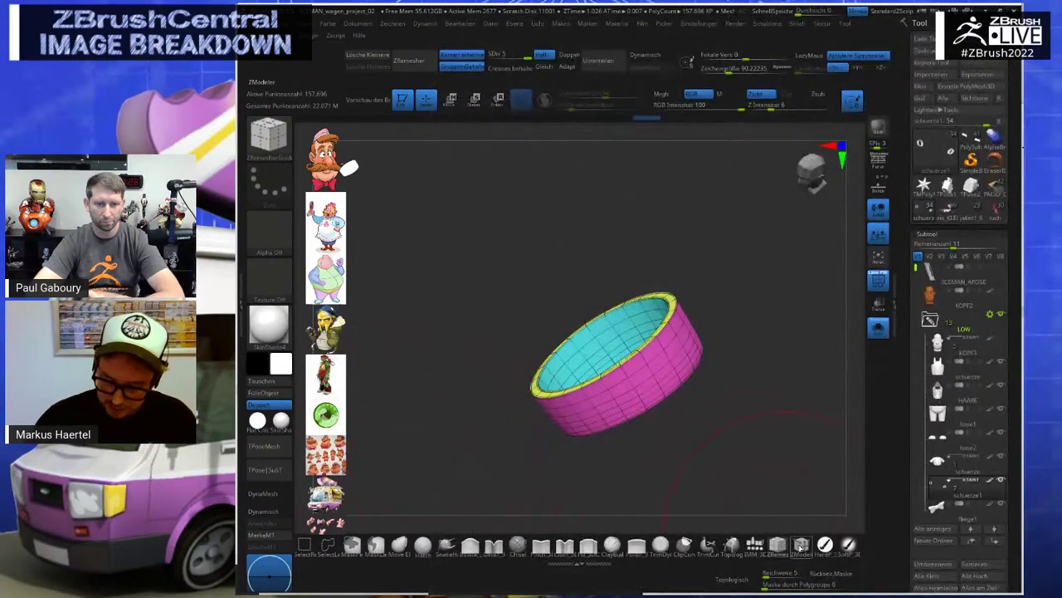
left_click(801, 545)
right_click_drag(703, 302, 711, 341, "ctrl")
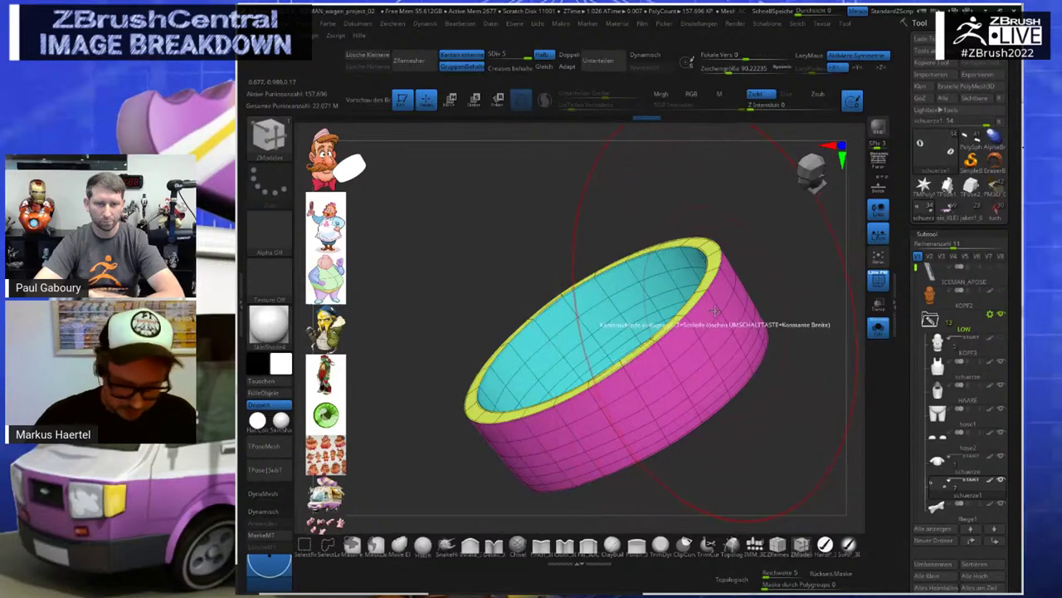
key("s")
left_click_drag(711, 308, 697, 309)
key("space")
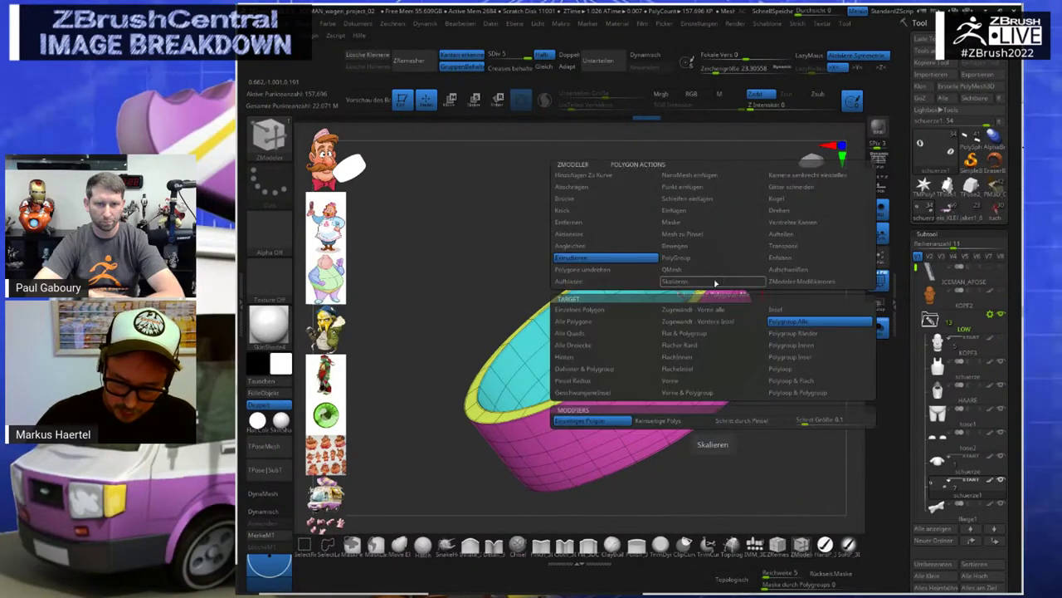
left_click(622, 201)
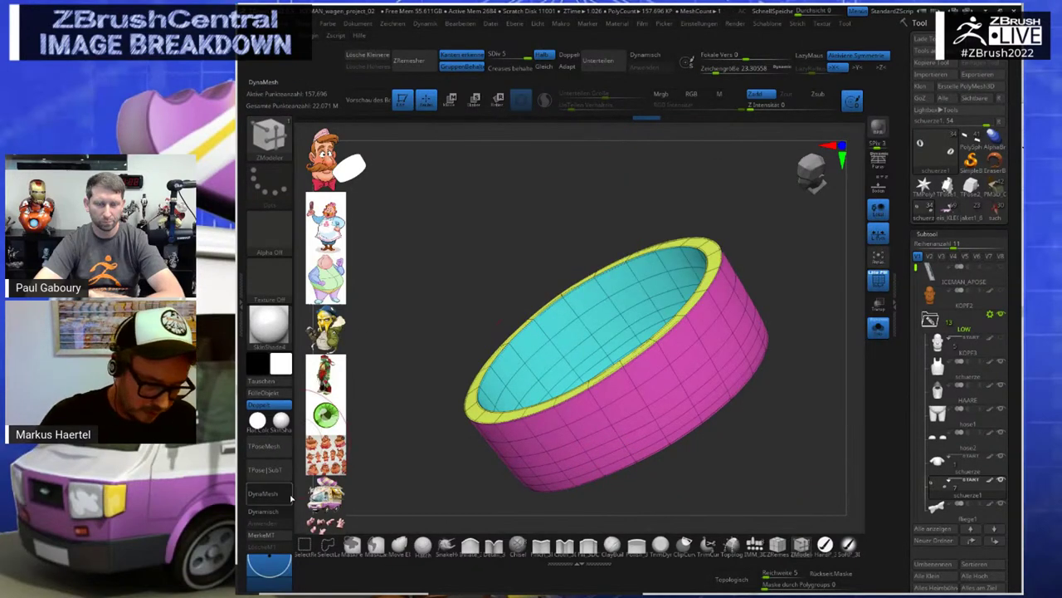
Return the cuff to its base subdivision level and bevel the complete outer edge loop of its rim with ZModeler
left_click_drag(527, 55, 481, 54)
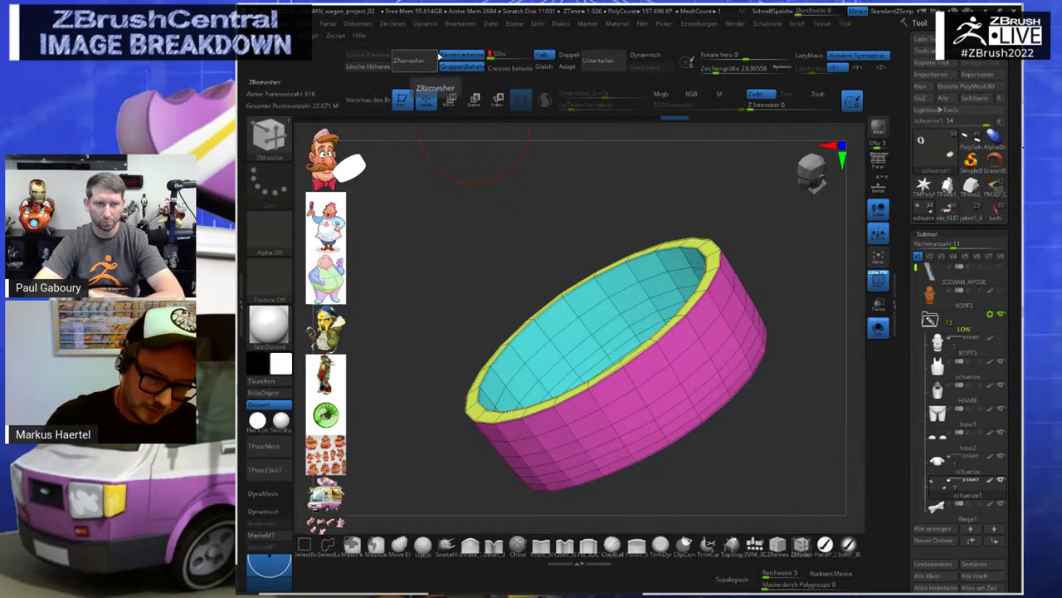
left_click_drag(735, 221, 750, 264)
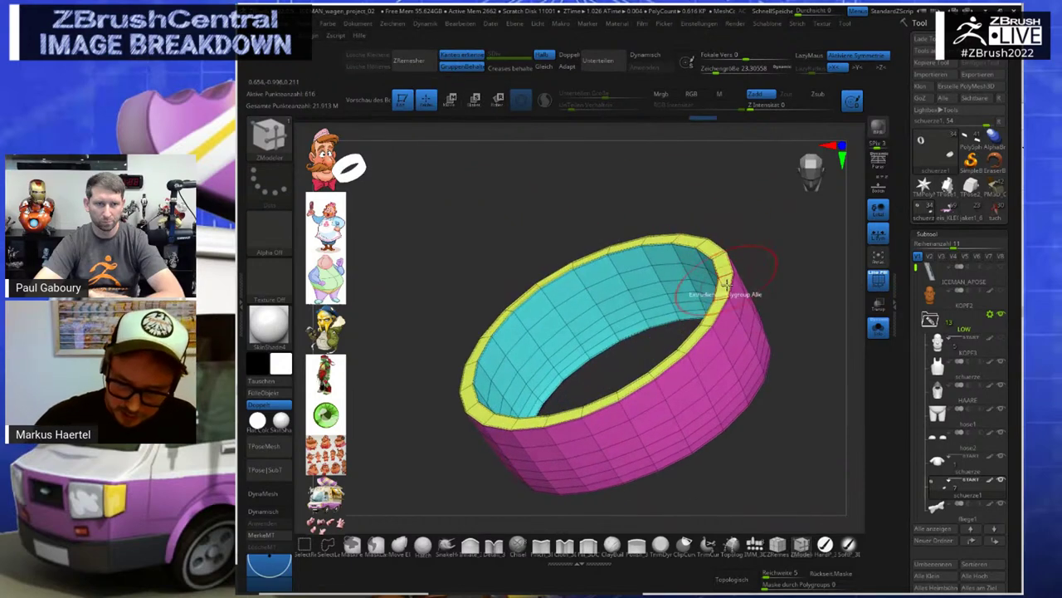
key("space")
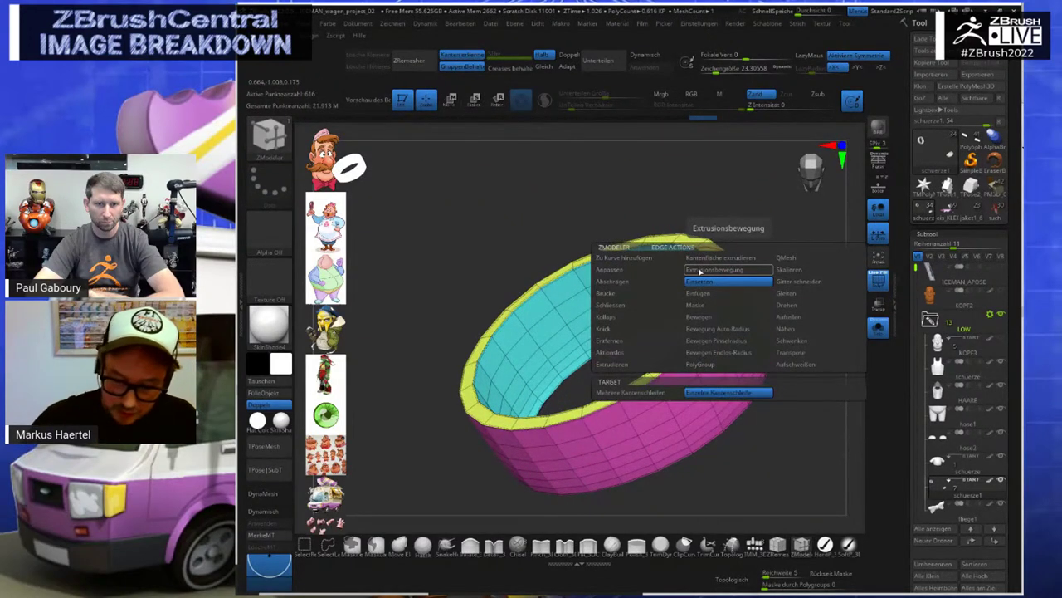
left_click(639, 282)
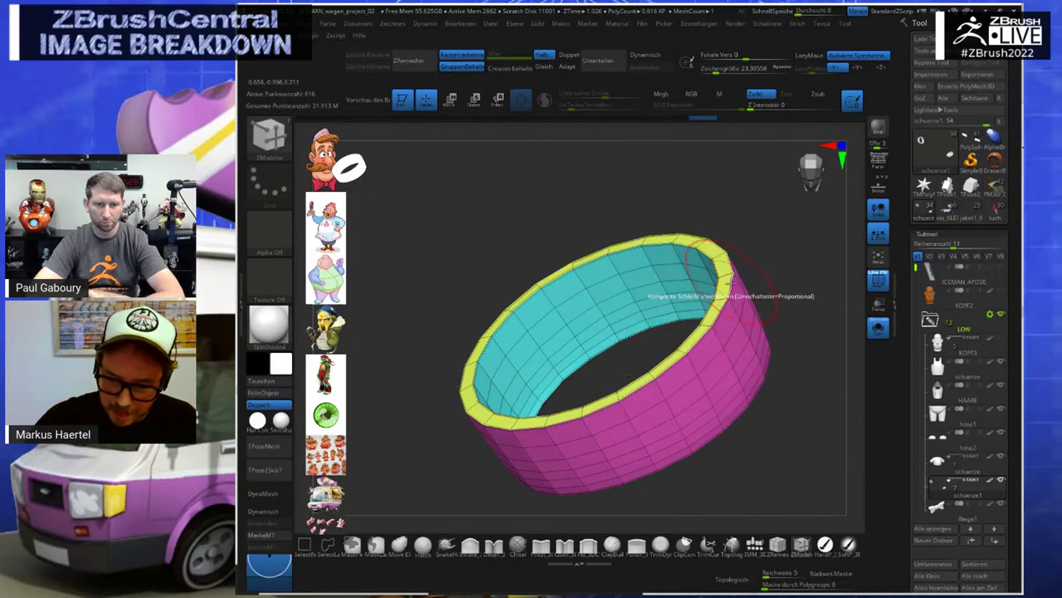
left_click_drag(732, 285, 730, 287)
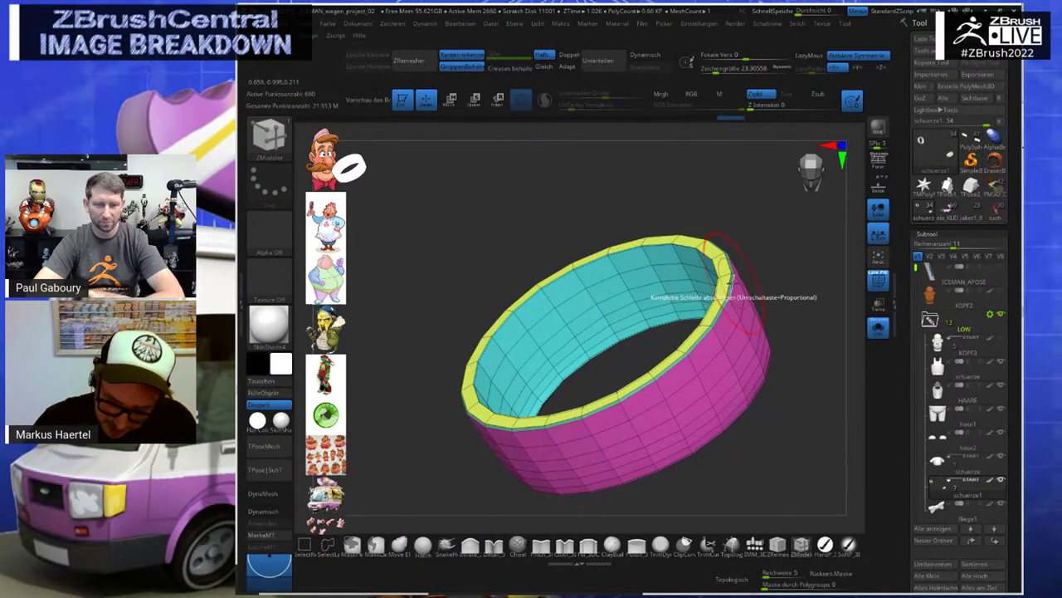
Bevel the cuff's opposite outer edge loop with Dynamic Subdivision on and leave Solo mode to show the whole character
left_click(280, 511)
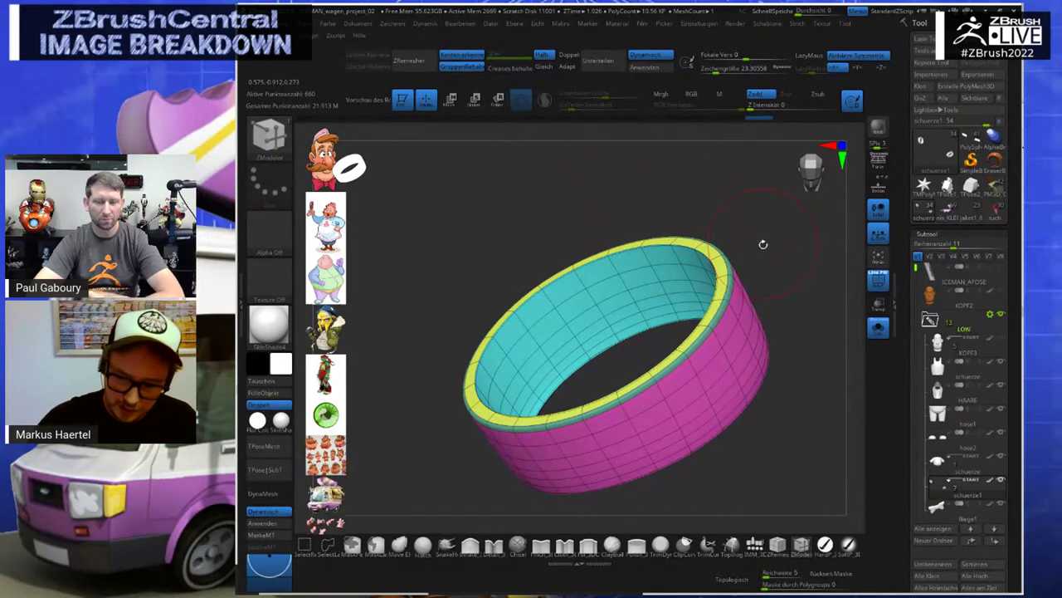
left_click_drag(731, 249, 754, 242)
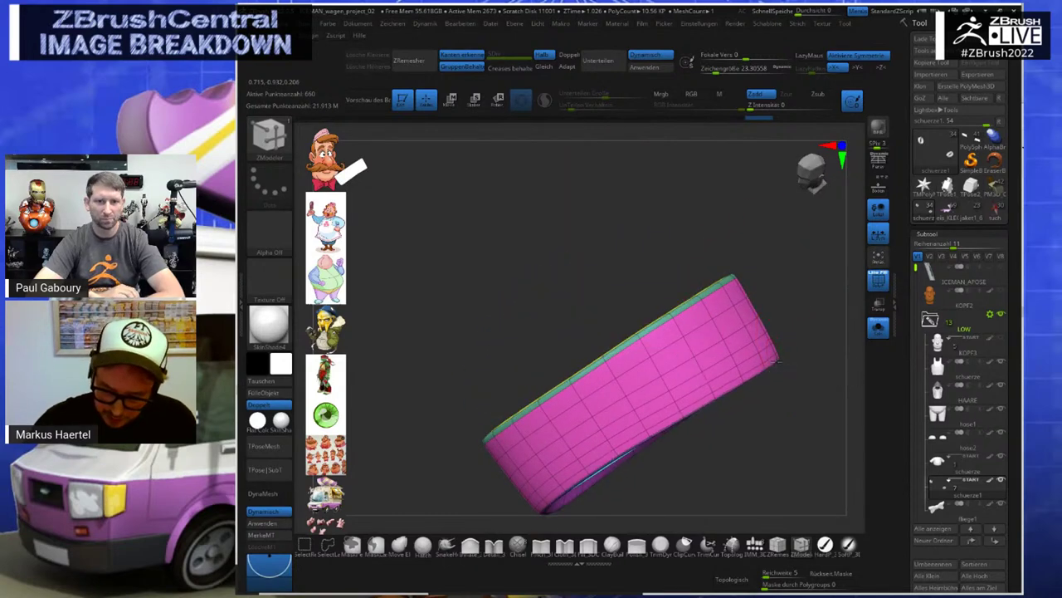
mouse_move(789, 291)
left_mouse_down()
mouse_move(801, 327)
mouse_move(772, 273)
mouse_move(785, 276)
left_mouse_up()
left_click(882, 333)
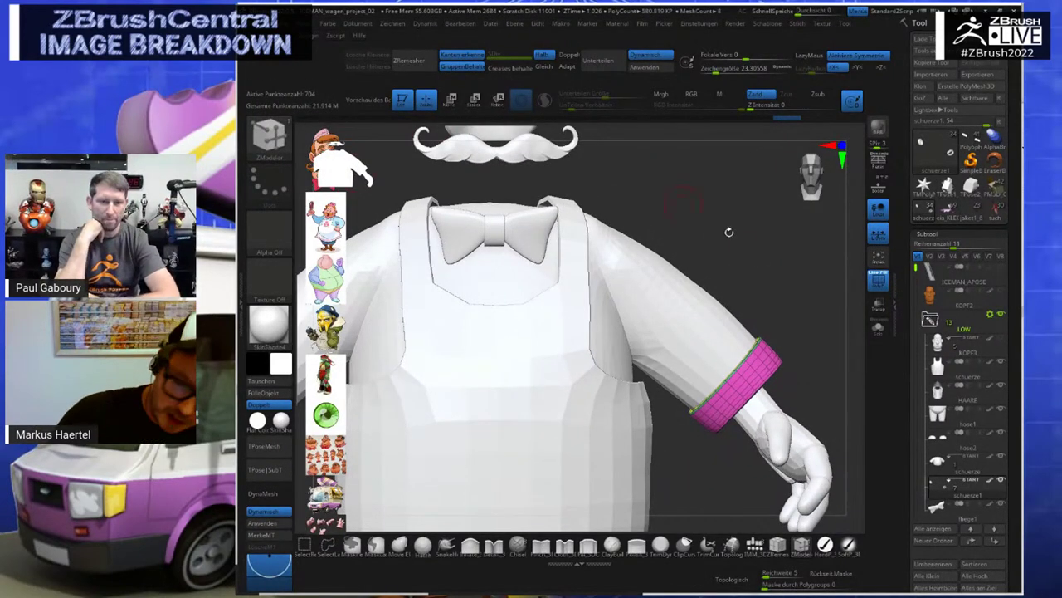
left_click_drag(763, 335, 754, 284, "alt")
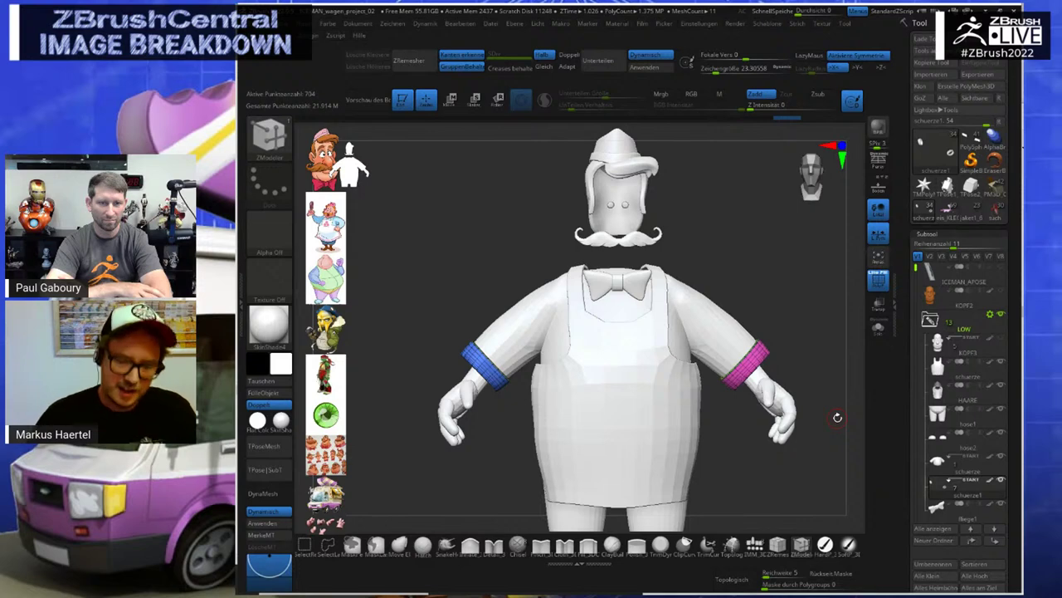
Select the KOPF2 head subtool and frame the character's head in close-up
left_click(936, 297)
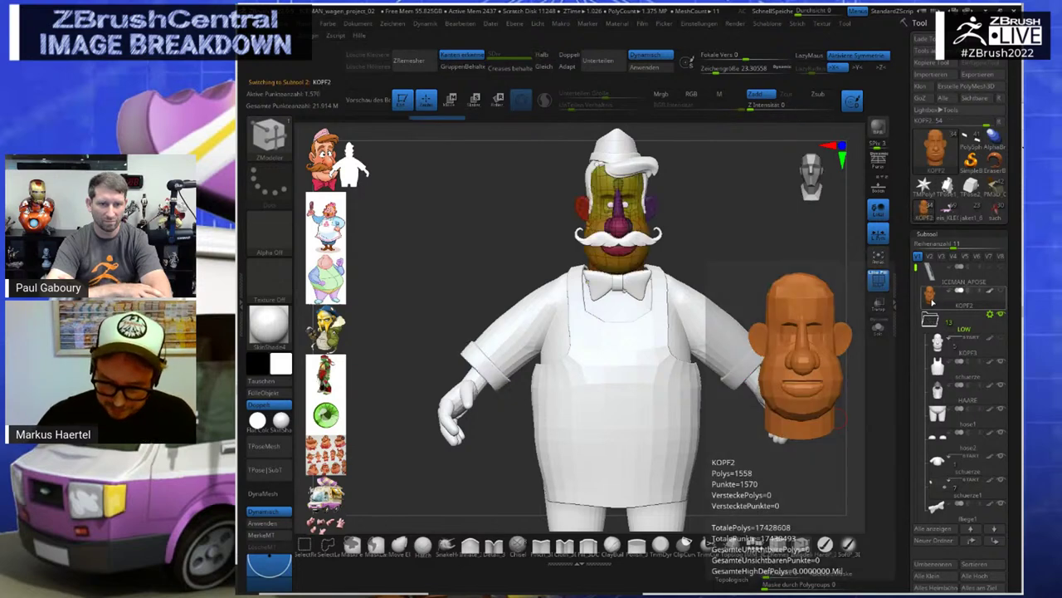
left_click_drag(767, 247, 762, 248)
right_click_drag(757, 263, 757, 306, "ctrl")
right_click_drag(772, 262, 806, 399, "alt")
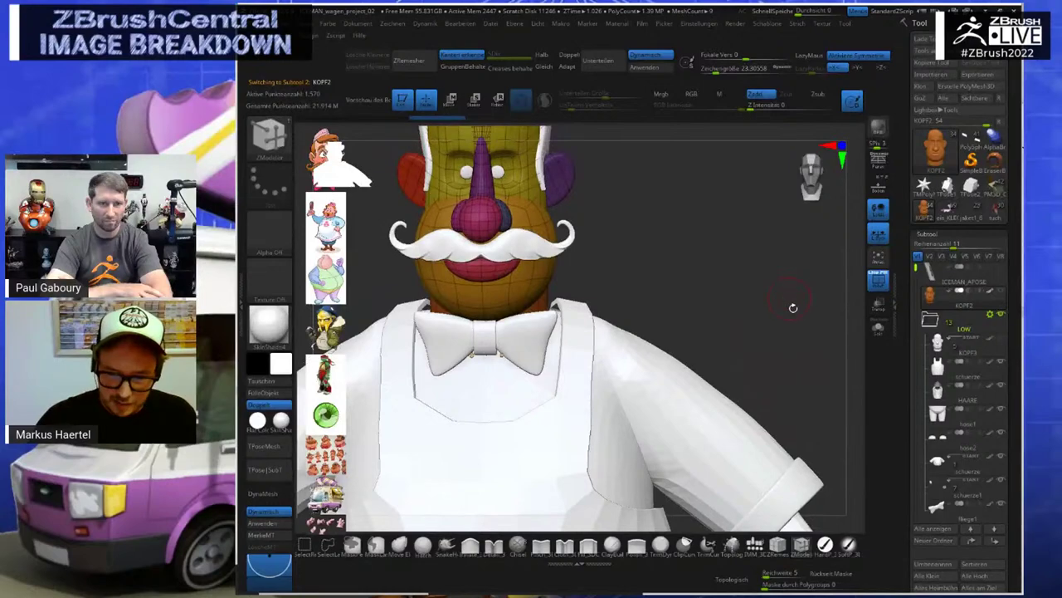
right_click_drag(795, 306, 680, 288)
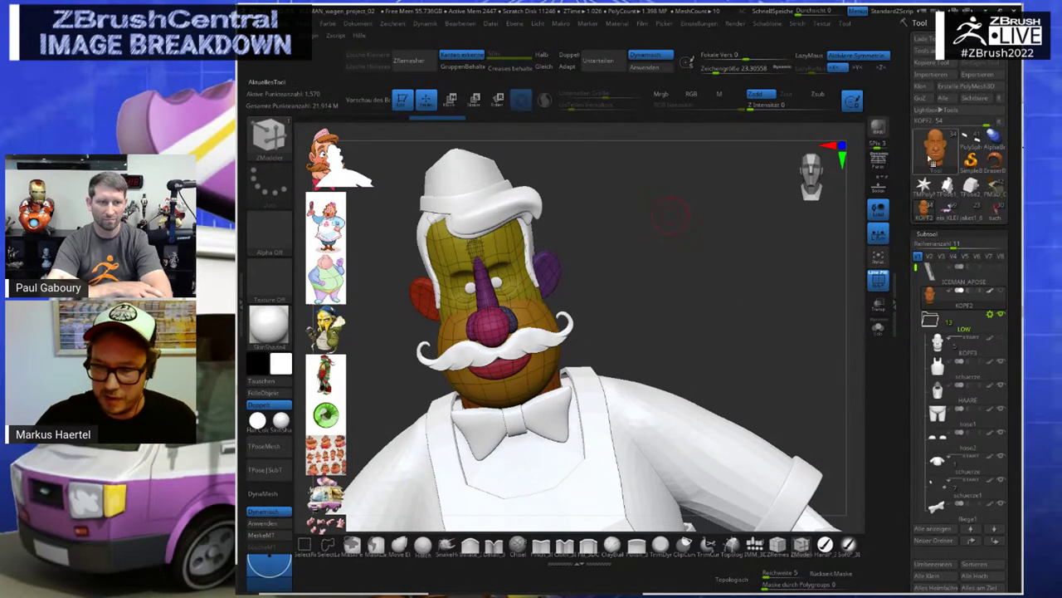
Switch to the PM3D_Cube3D1_5 tool and frame the whole ice cream truck
left_click(936, 150)
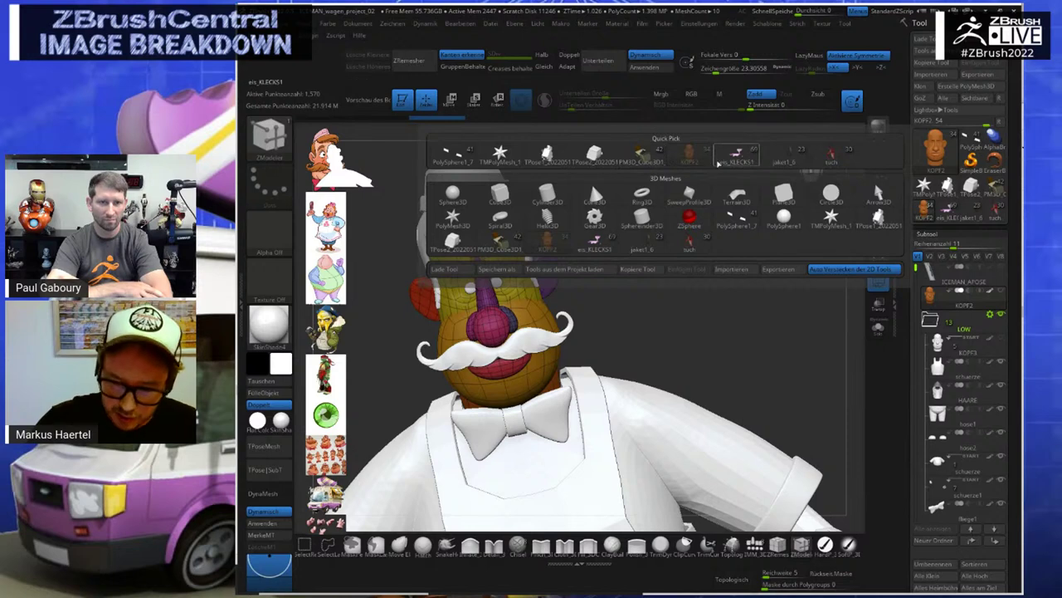
left_click(645, 156)
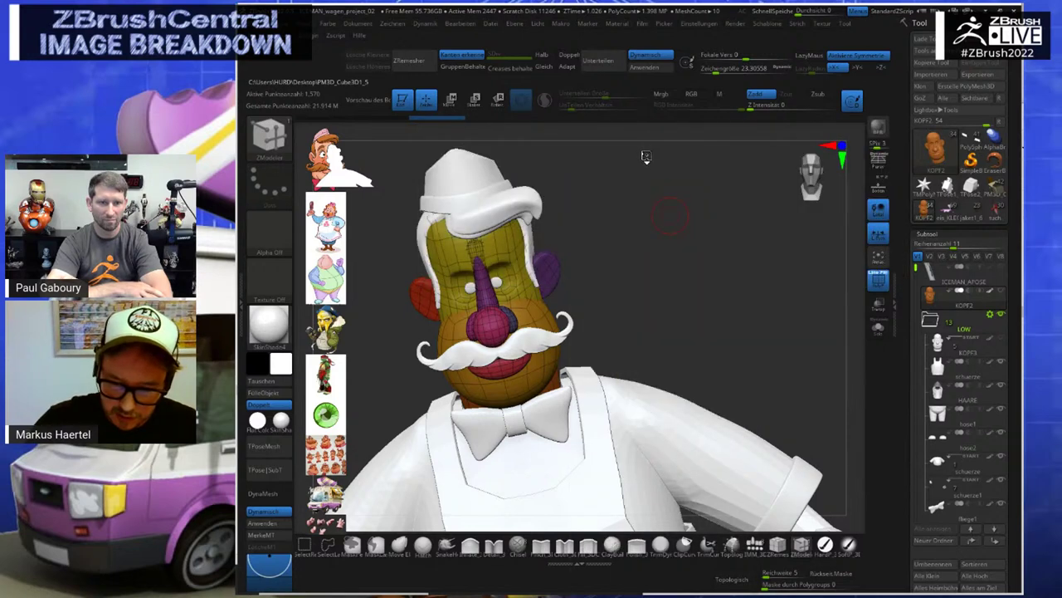
left_click_drag(673, 231, 884, 176)
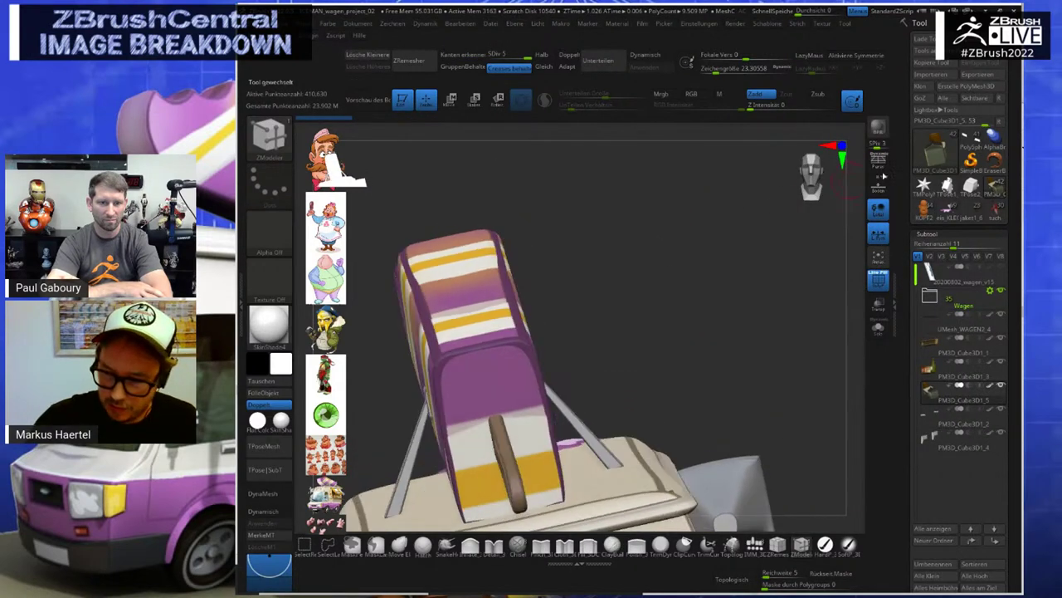
key("f")
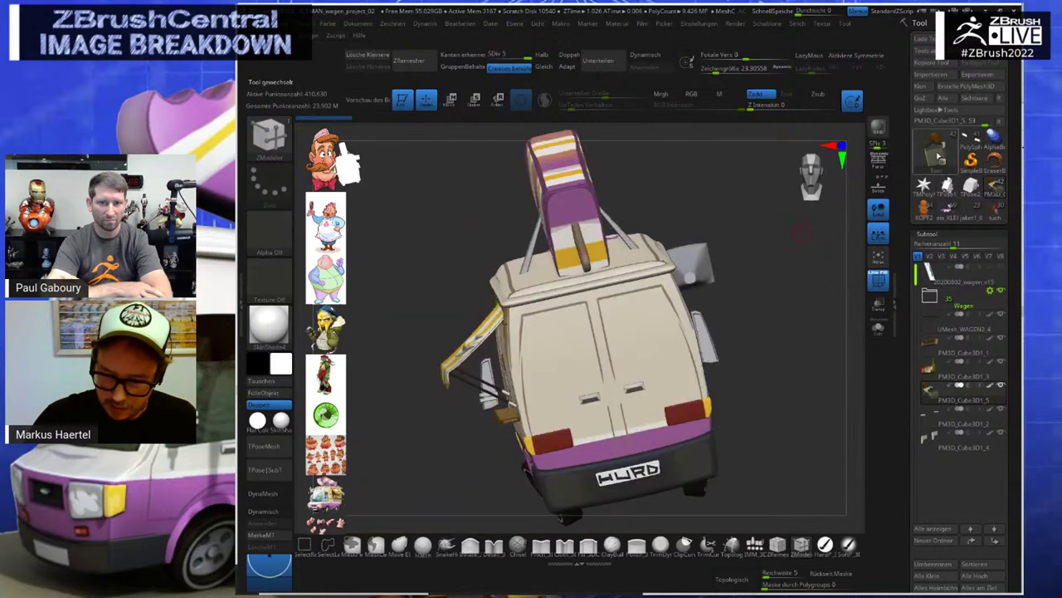
Switch to the eis_KLECKS1 tool holding the painted character and frame his head in close-up
left_click(937, 154)
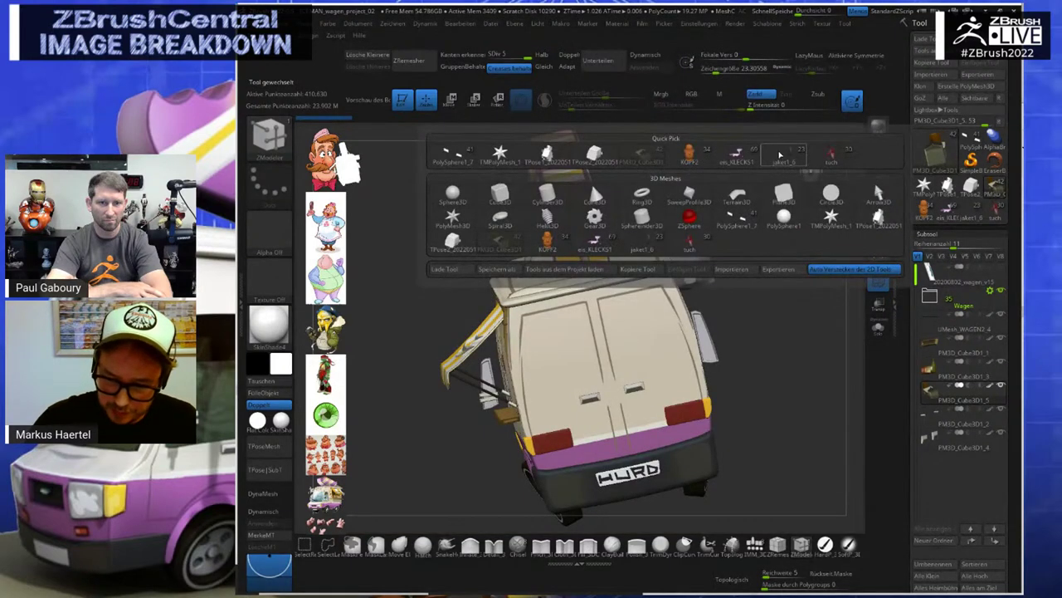
left_click(780, 155)
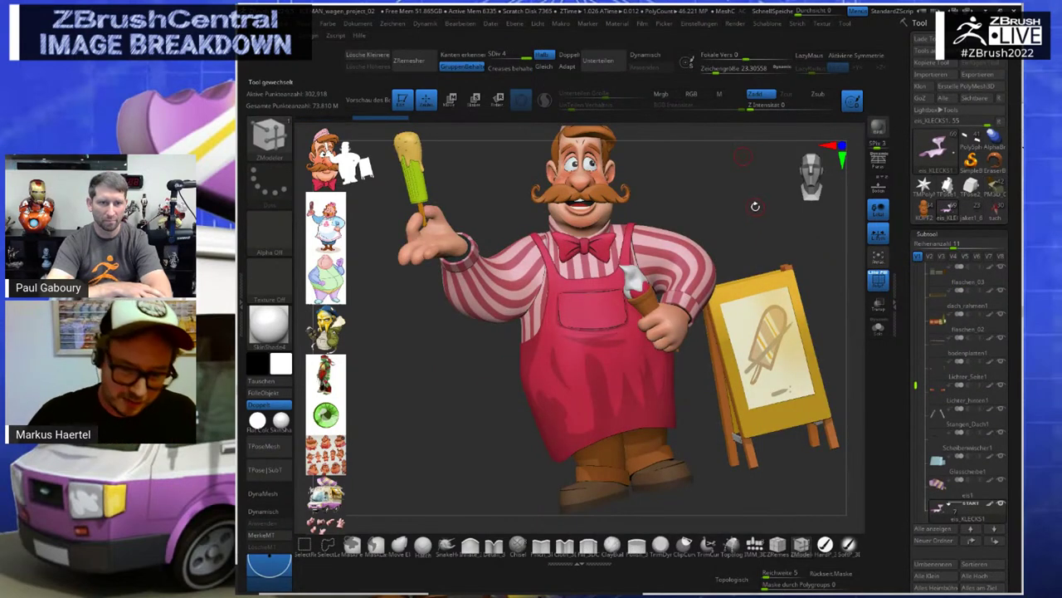
left_click_drag(755, 206, 493, 369)
left_click_drag(629, 282, 505, 372)
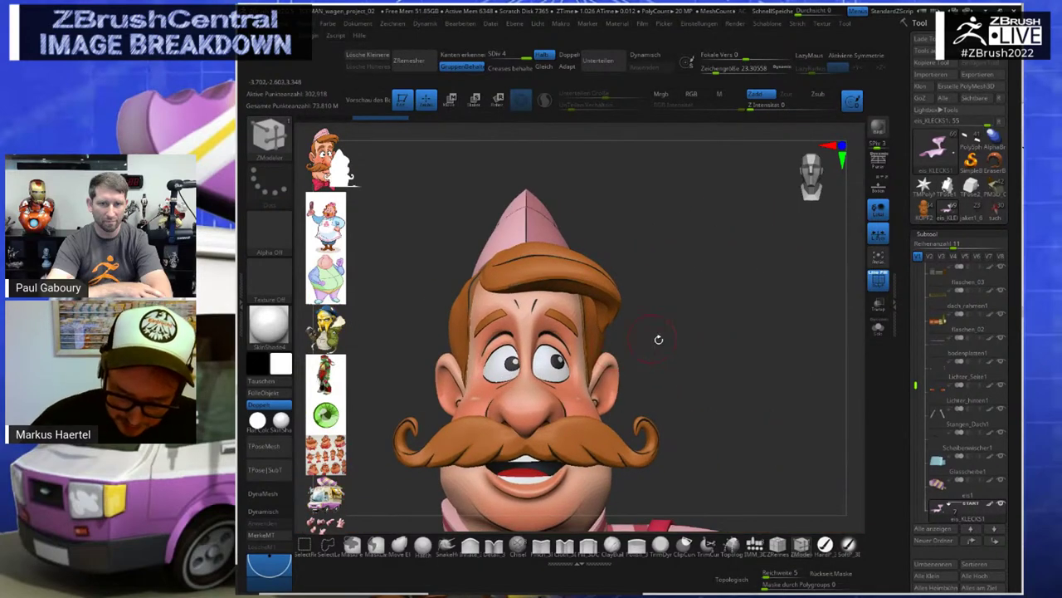
left_click_drag(739, 239, 669, 290, "alt")
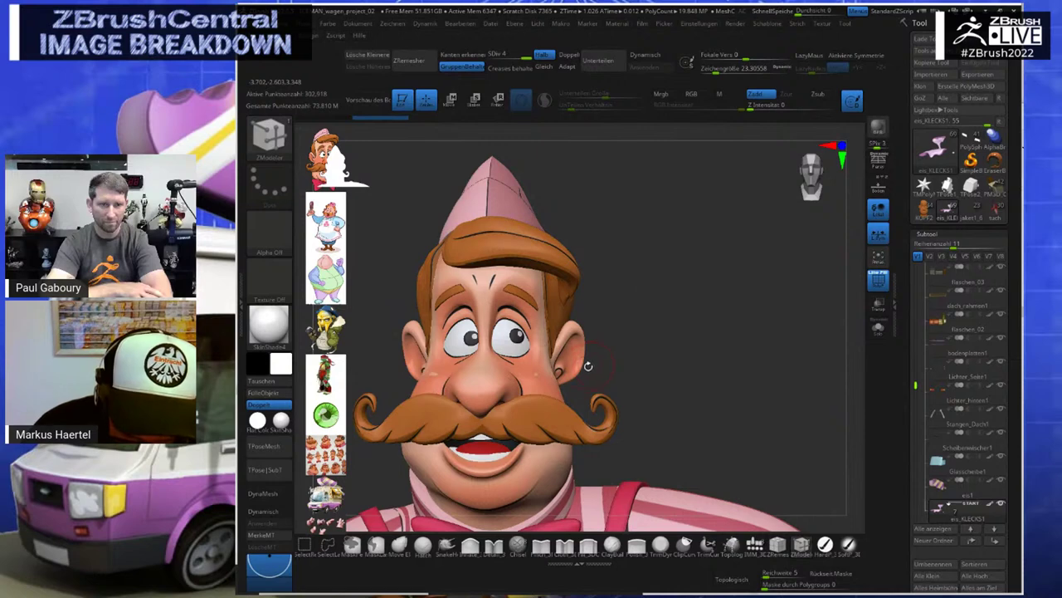
left_click_drag(752, 299, 821, 305, "alt")
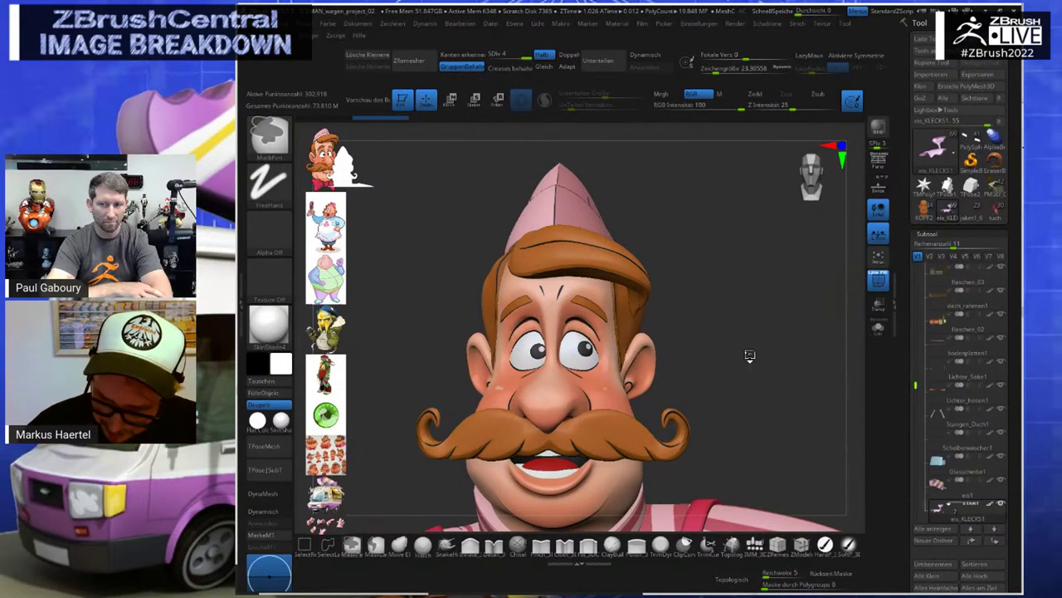
mouse_move(391, 322)
left_mouse_down("alt")
mouse_move(621, 364)
mouse_move(400, 336)
mouse_move(613, 342)
mouse_move(605, 311)
mouse_move(687, 388)
left_mouse_up("alt")
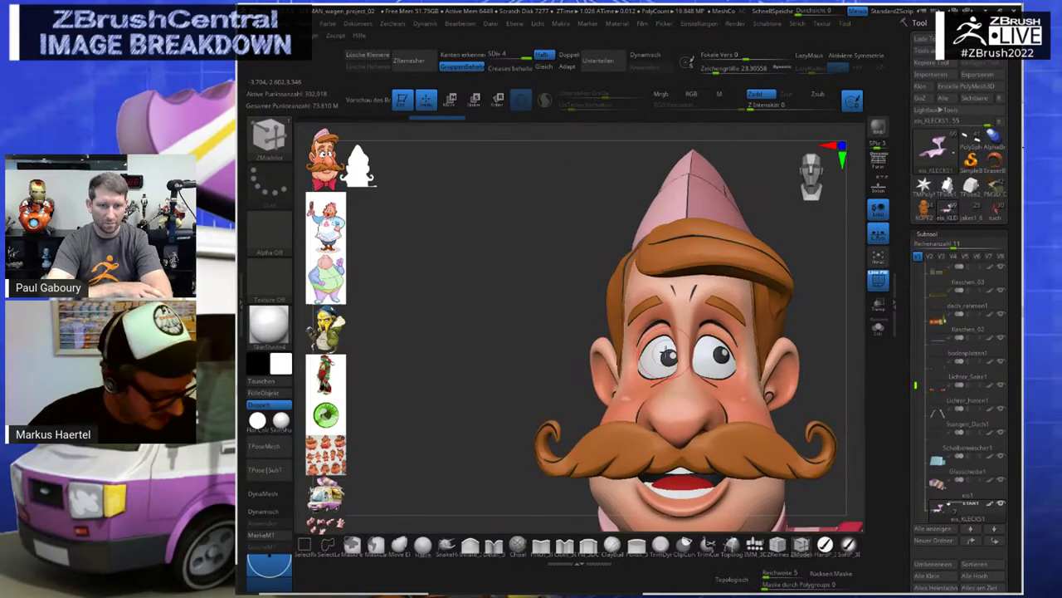
Select the kopf2 head subtool, turn off PolyFrame and frame the painted lines around the eyes and brows
key("r")
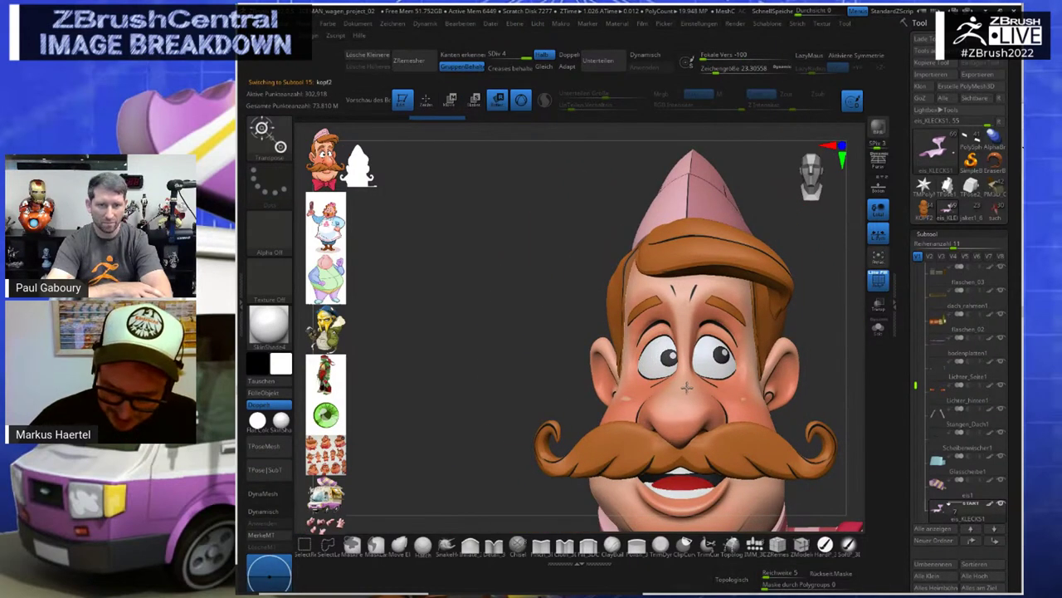
left_click(687, 388)
left_click(872, 286)
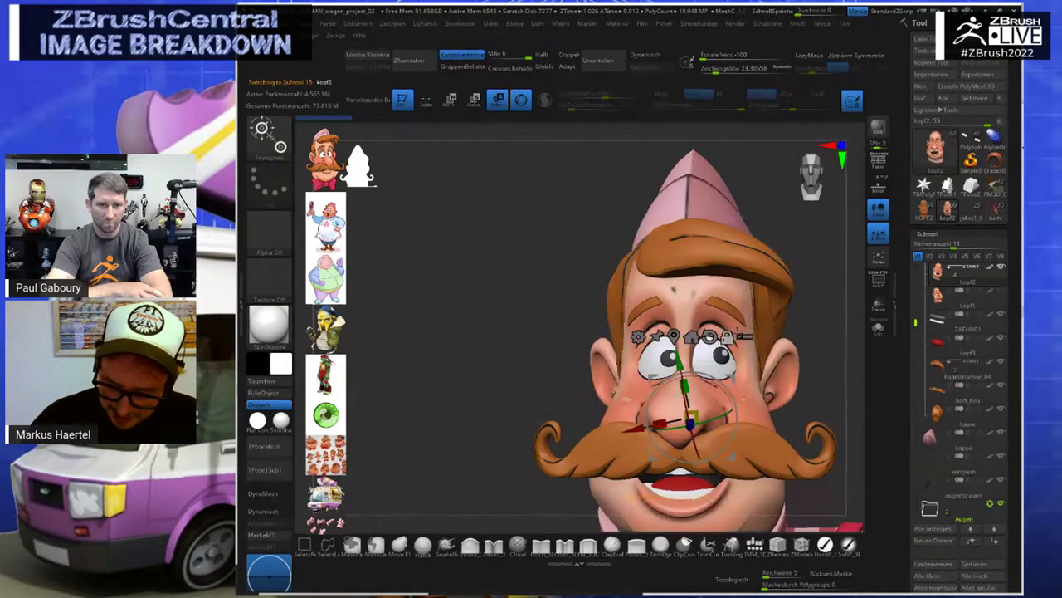
right_click_drag(726, 355, 745, 371, "ctrl")
left_click_drag(745, 370, 766, 403, "alt")
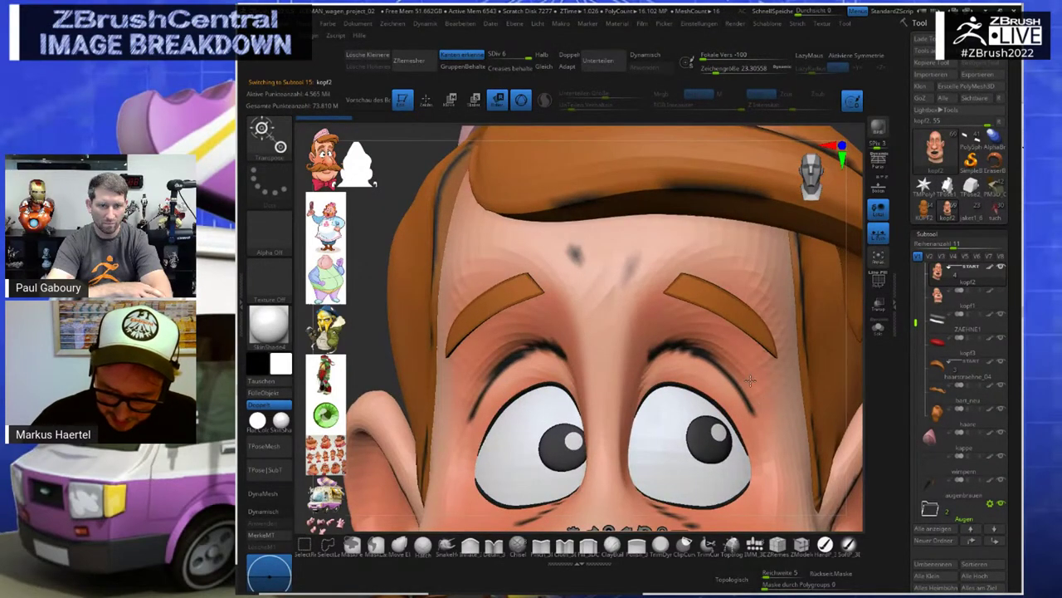
right_click_drag(750, 380, 750, 379, "ctrl")
left_click_drag(744, 378, 694, 303, "alt")
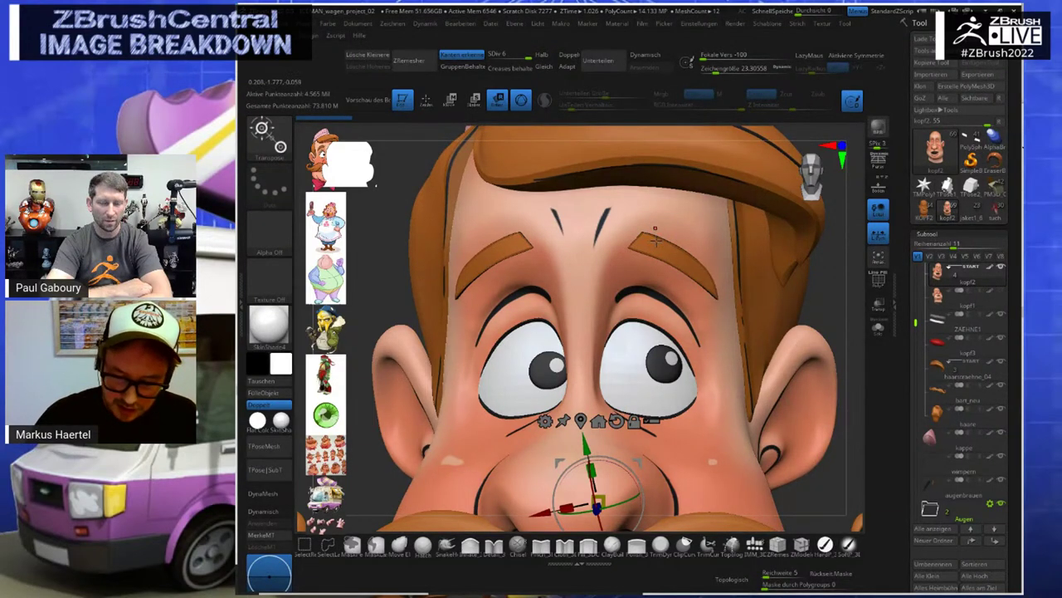
Choose the HardP_3DCW brush and inspect the painted dark accent lines on the face, moustache and bow tie
left_click(830, 546)
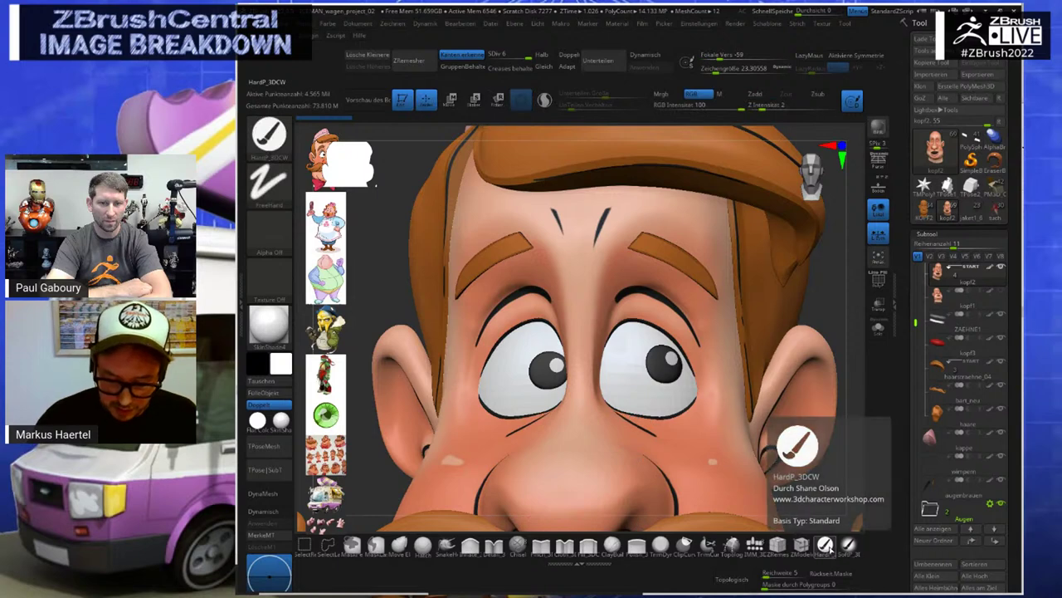
right_click_drag(710, 422, 710, 361, "ctrl")
left_click_drag(783, 477, 721, 282, "alt")
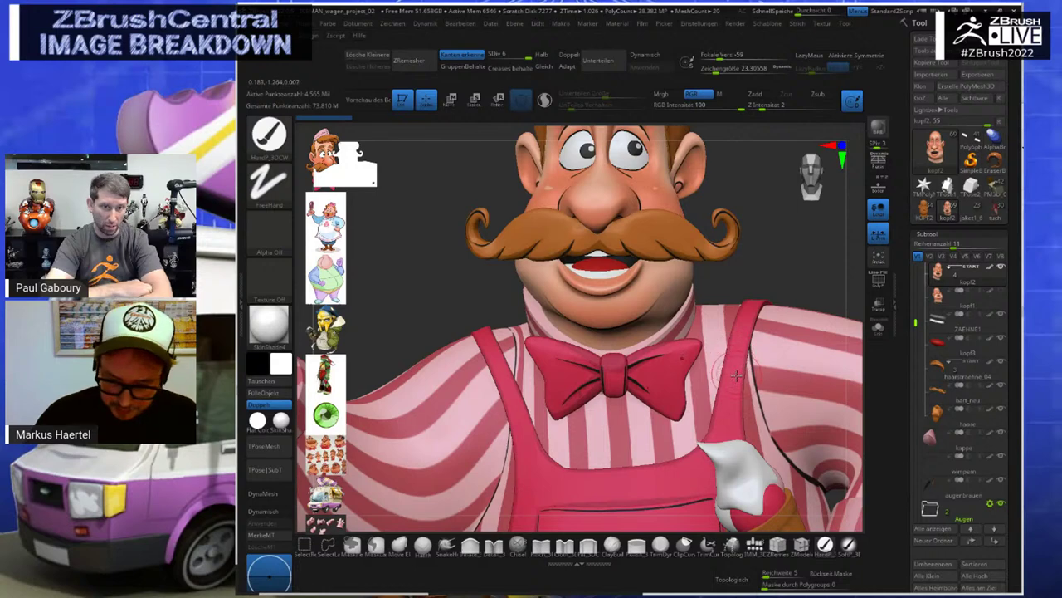
right_click_drag(736, 370, 734, 439, "alt")
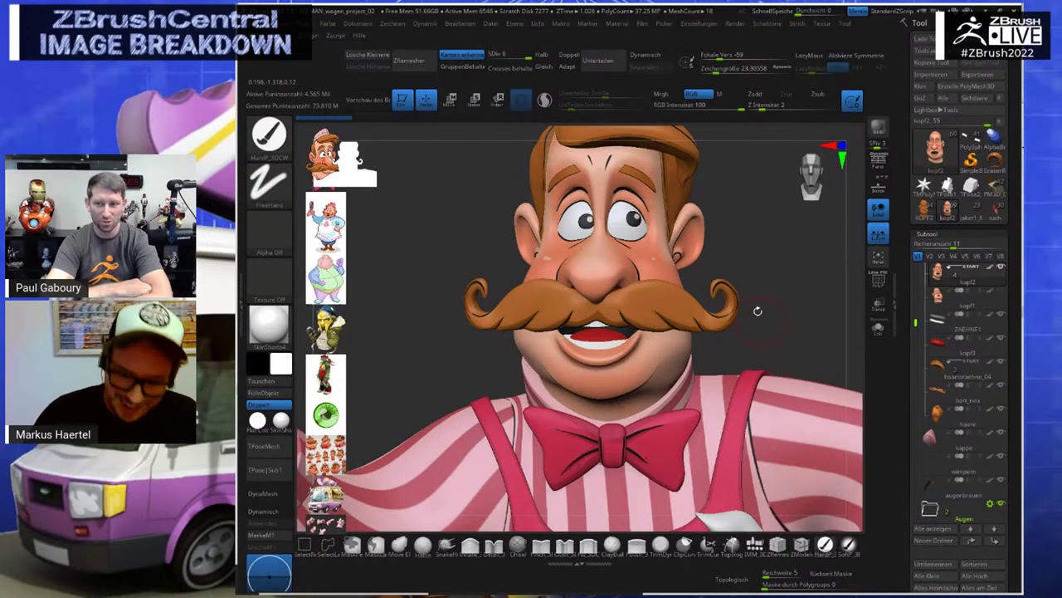
mouse_move(757, 312)
left_mouse_down()
mouse_move(741, 343)
mouse_move(755, 344)
mouse_move(749, 390)
left_mouse_up()
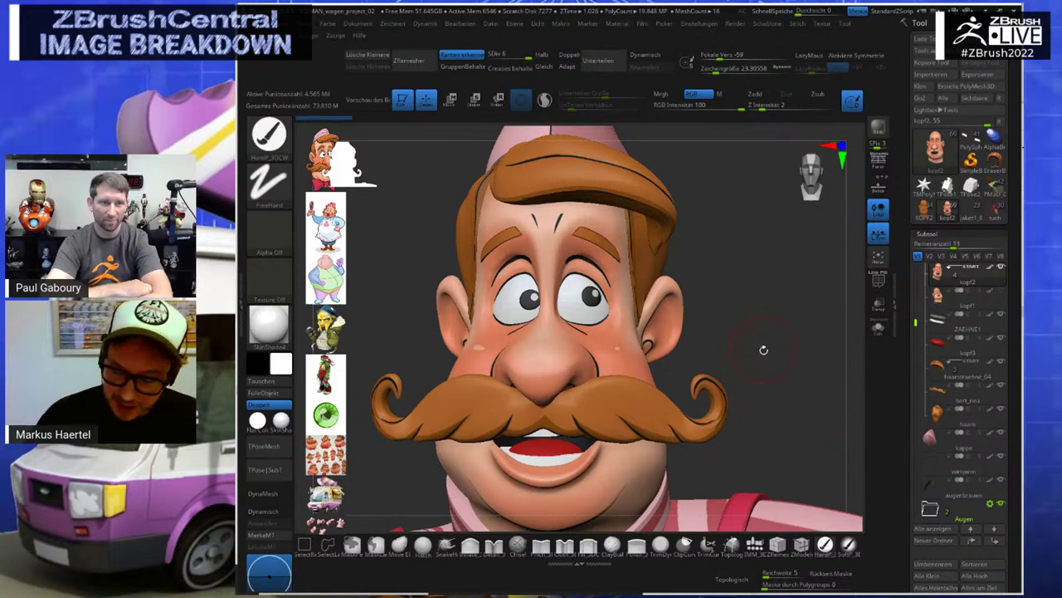
left_click_drag(763, 350, 670, 334)
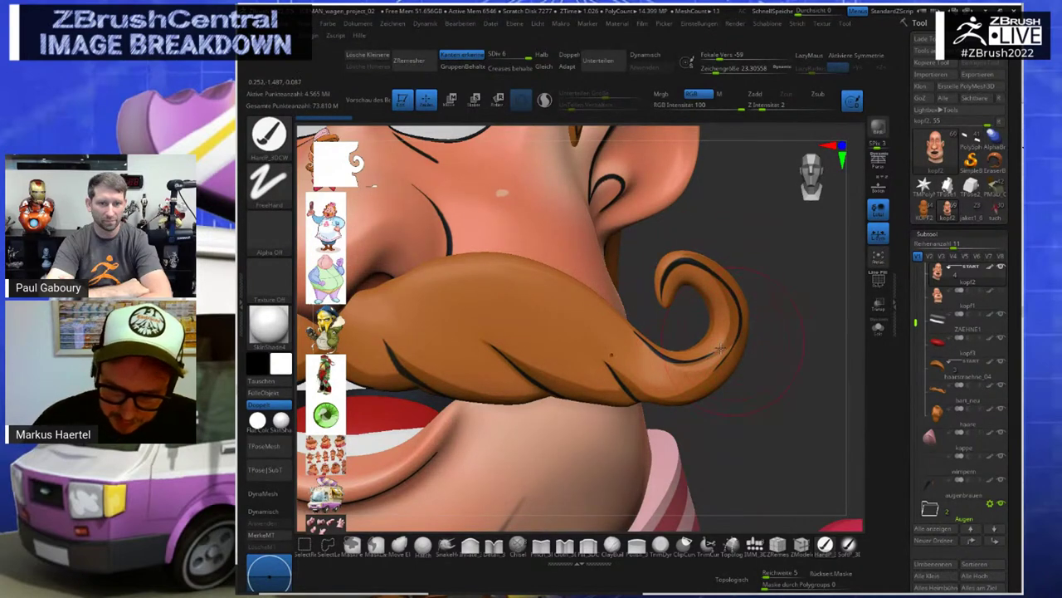
mouse_move(711, 421)
left_mouse_down("alt")
mouse_move(599, 372)
mouse_move(670, 371)
mouse_move(673, 213)
left_mouse_up("alt")
left_click_drag(702, 349, 716, 228, "alt")
mouse_move(722, 358)
left_mouse_down("alt")
mouse_move(727, 295)
mouse_move(686, 301)
mouse_move(705, 306)
mouse_move(686, 251)
mouse_move(696, 295)
mouse_move(681, 361)
mouse_move(682, 312)
mouse_move(677, 324)
mouse_move(656, 309)
mouse_move(674, 397)
mouse_move(703, 426)
left_mouse_up("alt")
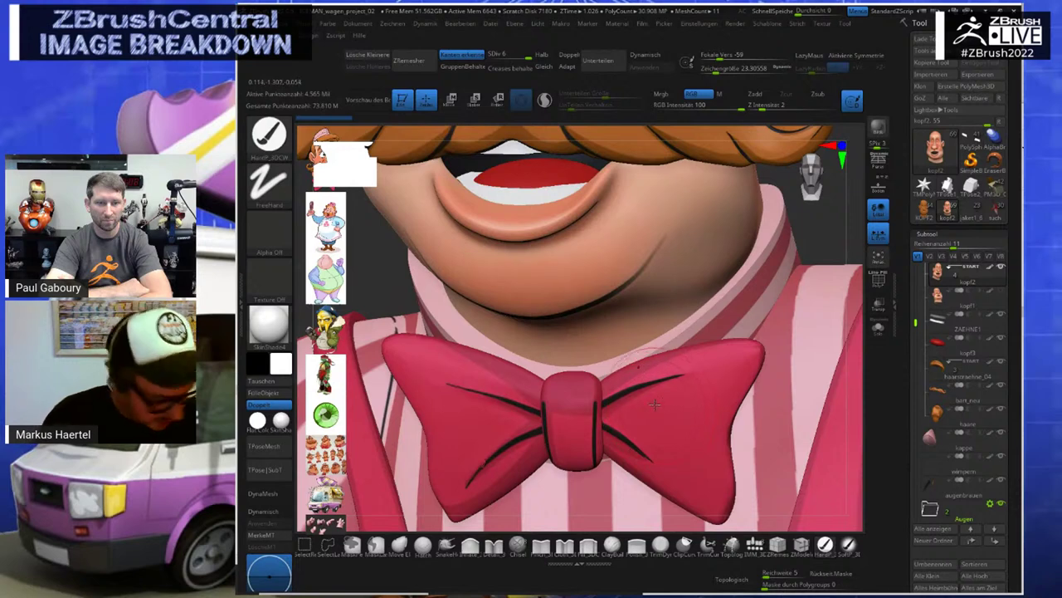
Sample the bow tie's red as paint colour, reduce the draw size to about 8.4 and select the fliege bow tie subtool
key("c")
key("s")
left_click_drag(661, 420, 656, 418)
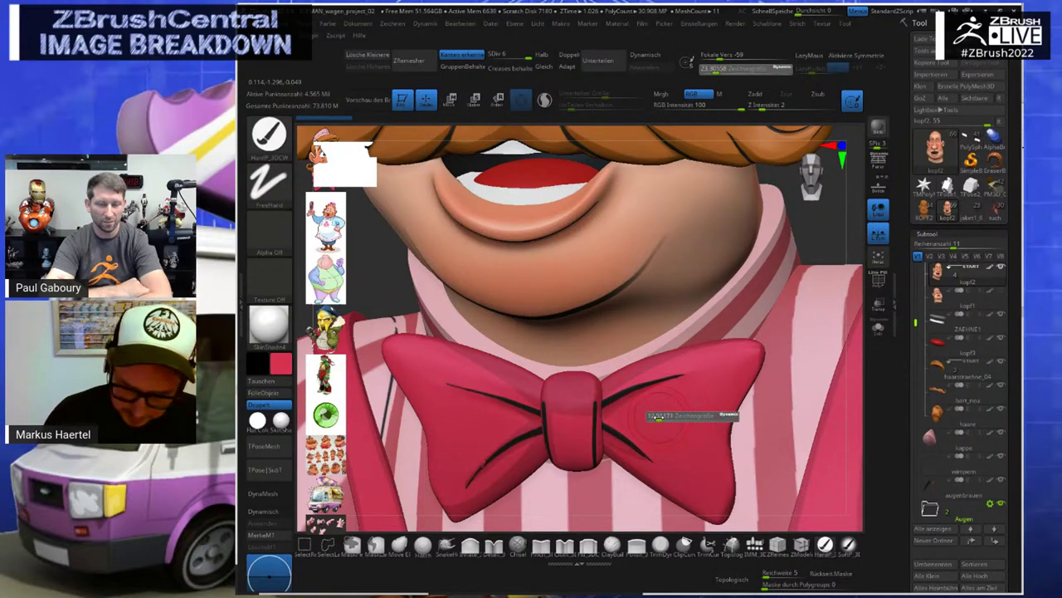
key("r")
left_click(664, 414, "alt")
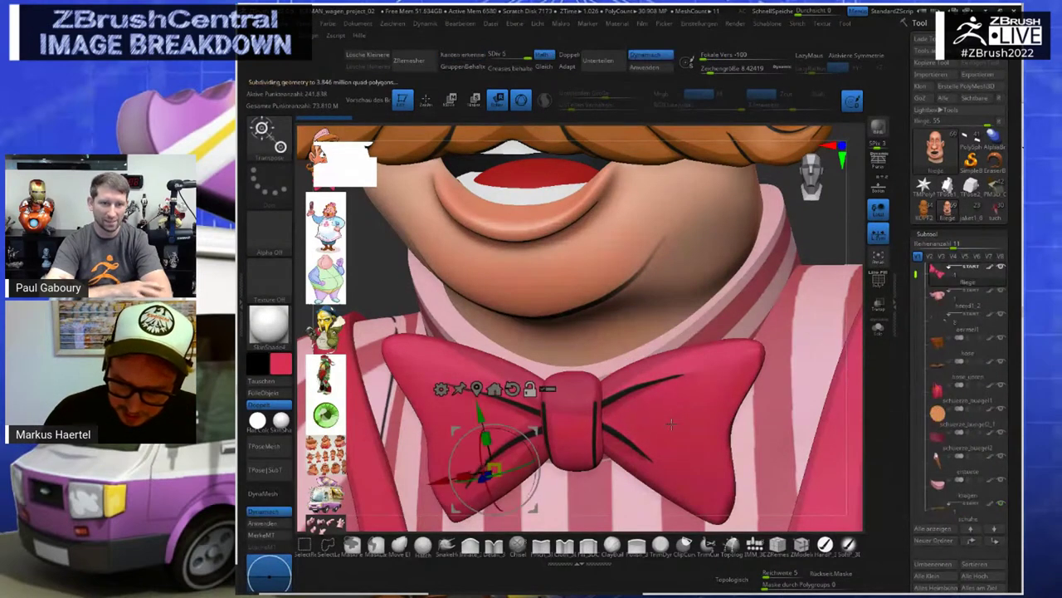
right_click_drag(667, 413, 671, 421, "ctrl")
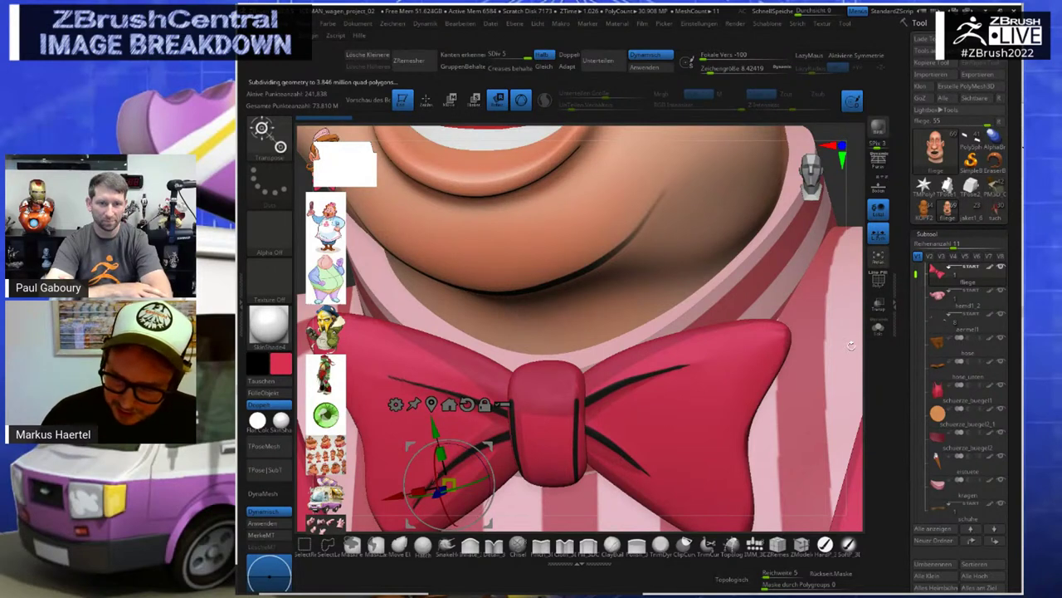
left_click_drag(852, 345, 839, 350)
Paint over the dark fold lines on the bow tie's right-hand loop in red with the HardP_3DCW brush at the highest subdivision level
key("w")
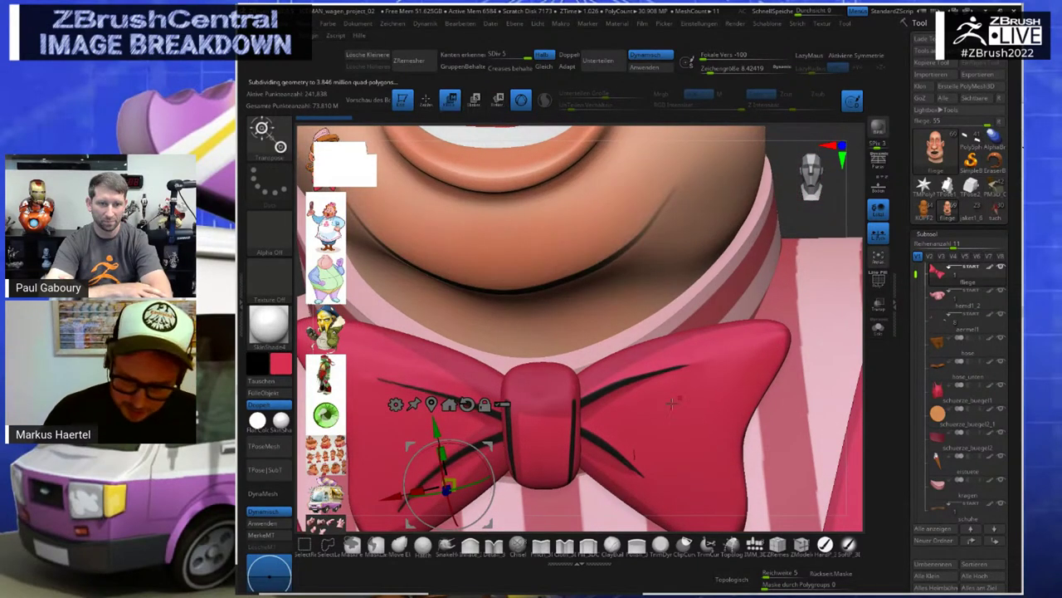
key("r")
left_click(658, 426)
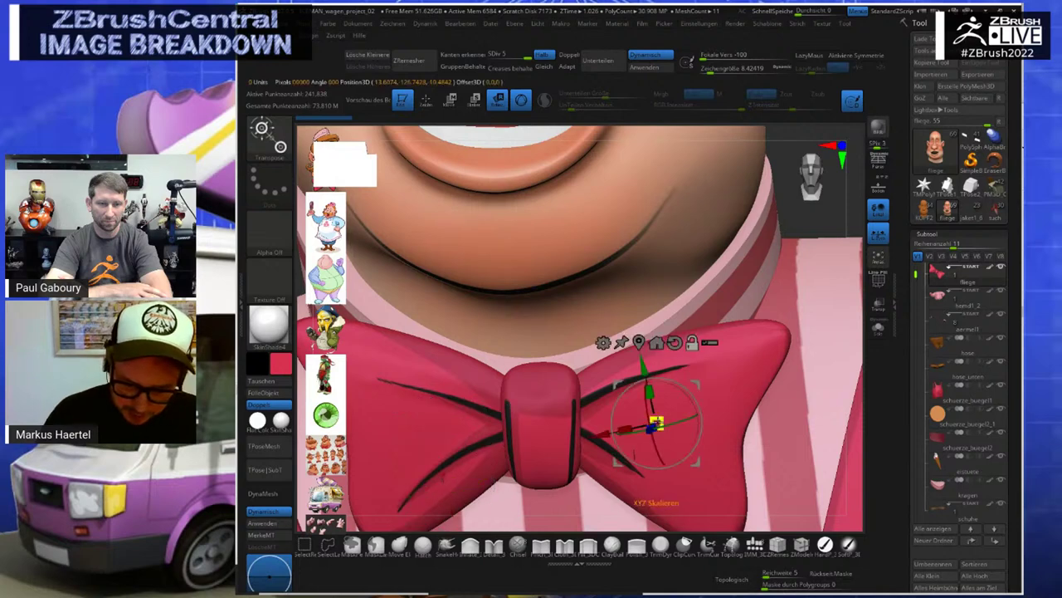
key("q")
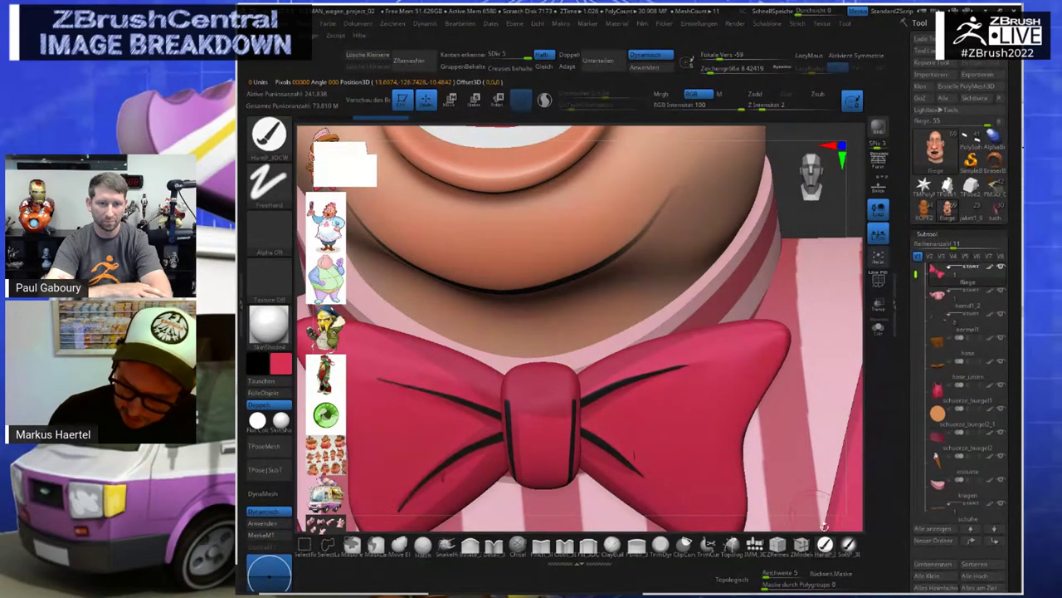
key("b")
left_click(442, 429)
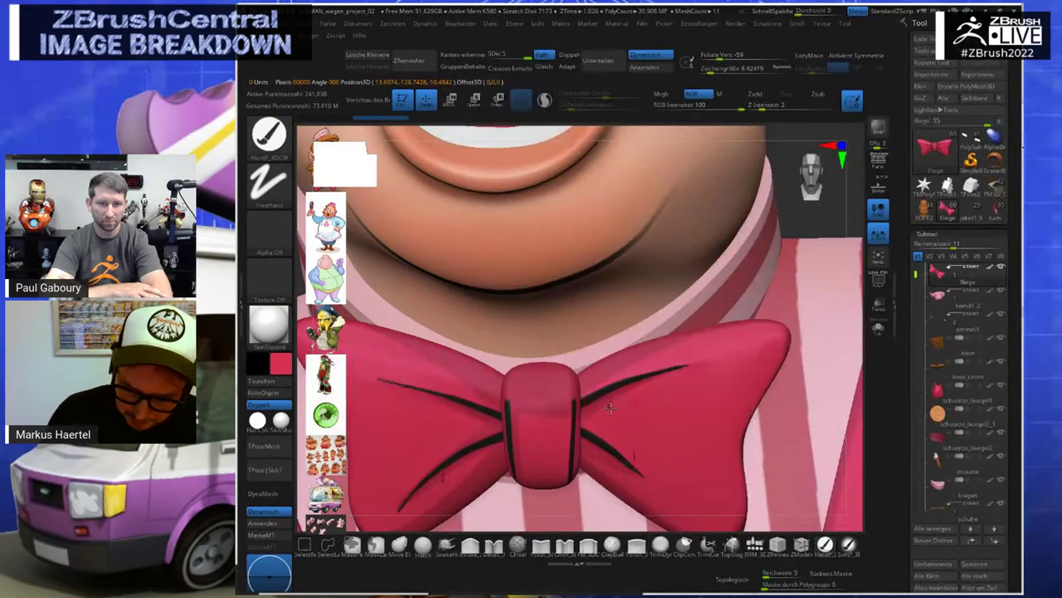
key("ctrl+d")
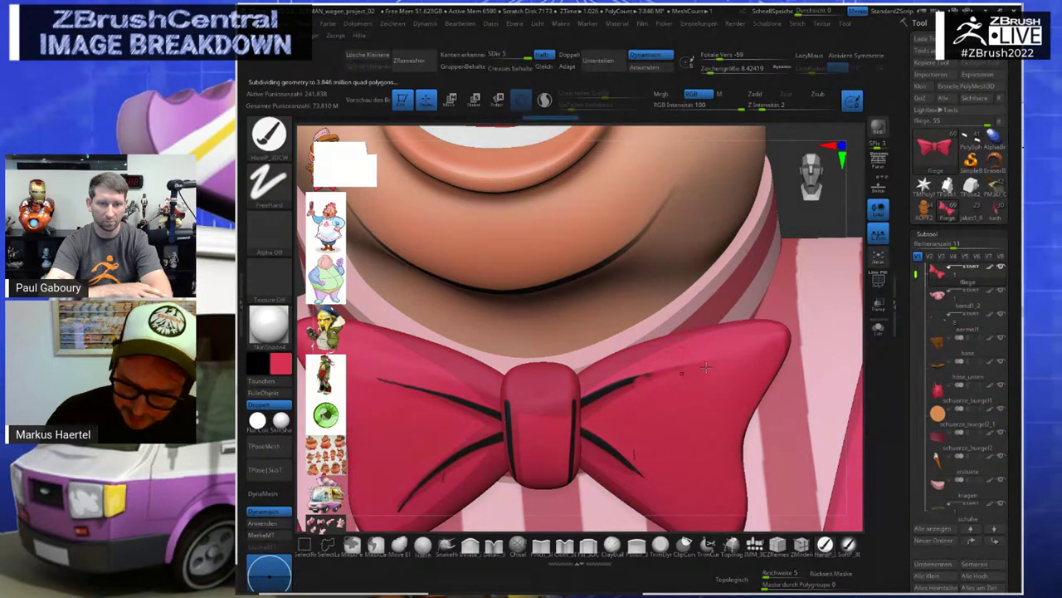
left_click_drag(611, 397, 646, 380)
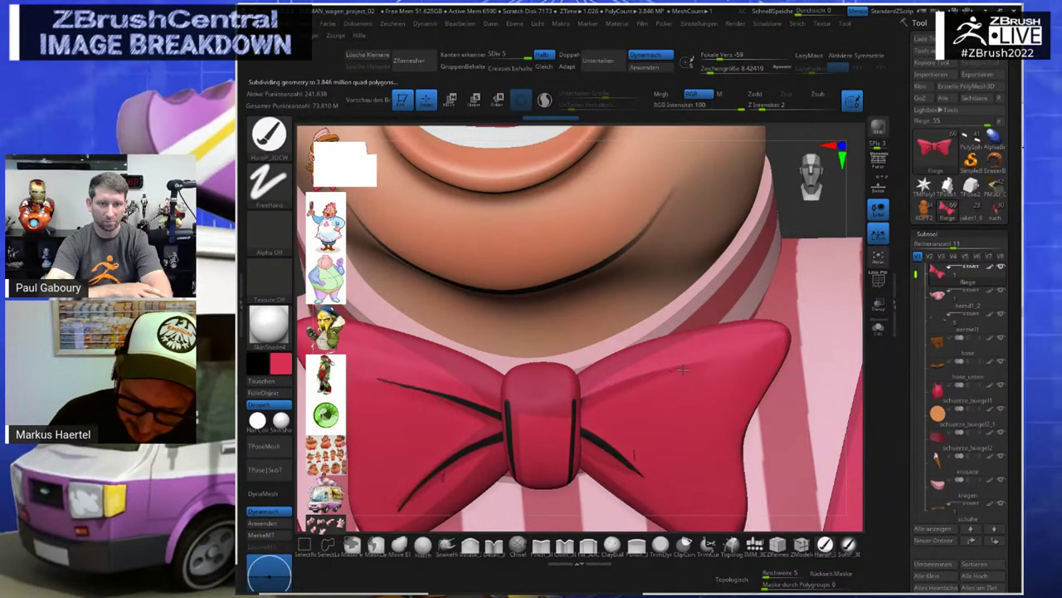
left_click_drag(641, 470, 599, 436, "shift")
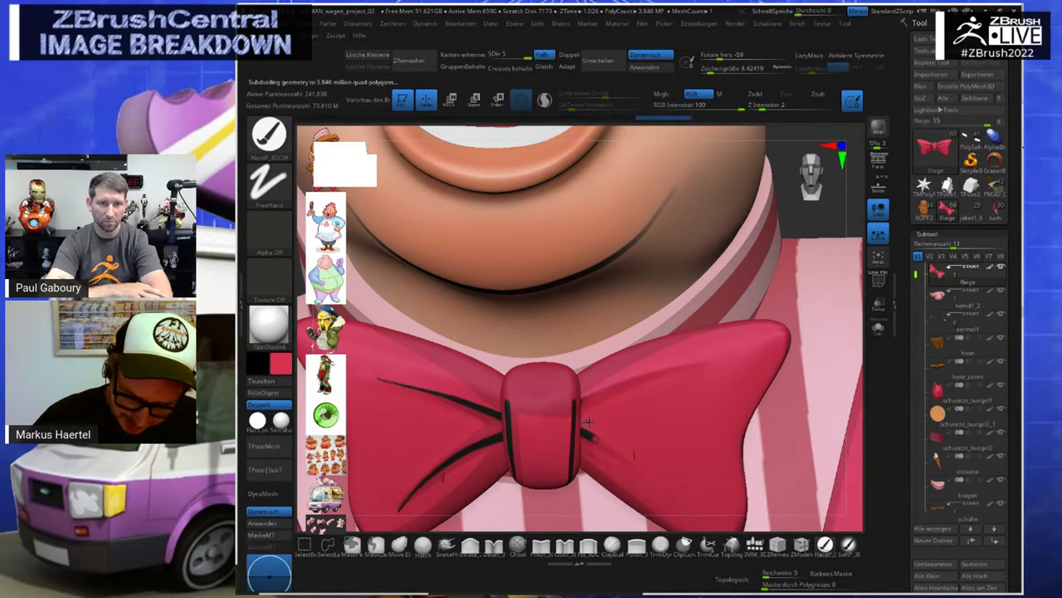
Isolate the bow tie's centre knot in Solo mode and paint over its dark side lines in red
left_click(635, 407, "ctrl+alt+shift")
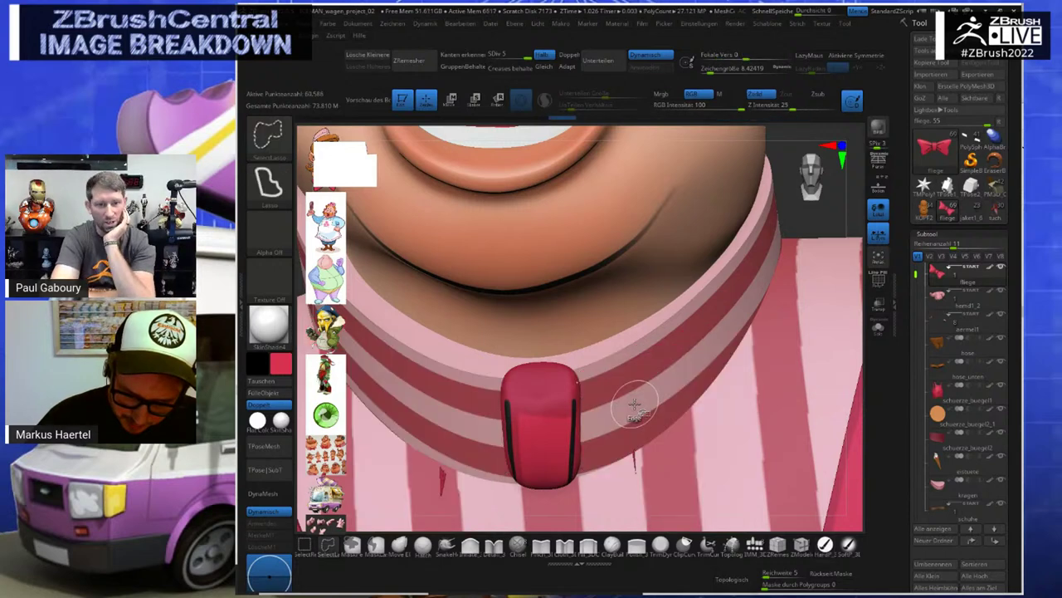
left_click(878, 328)
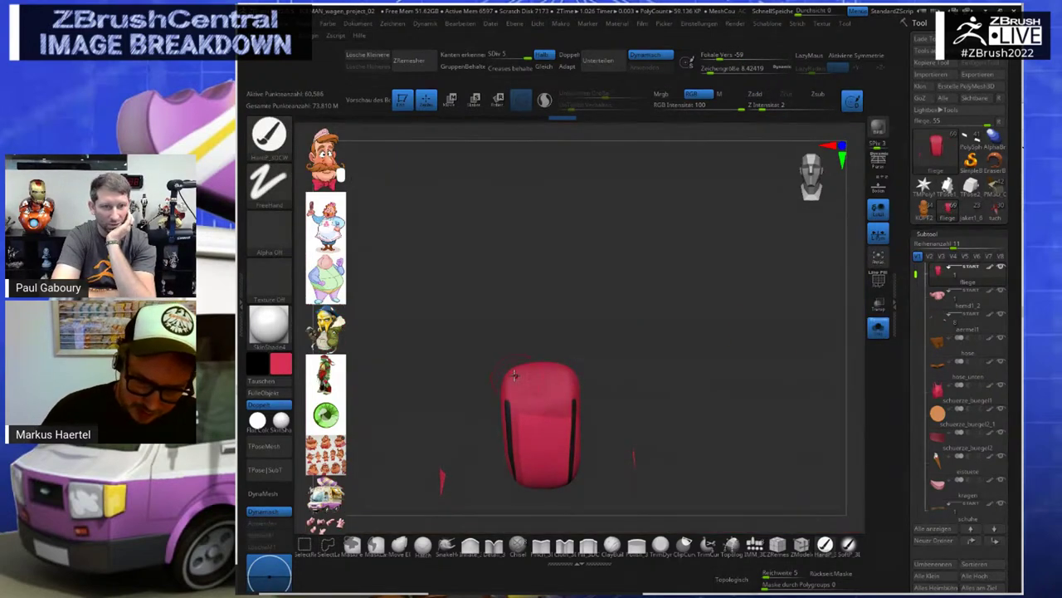
mouse_move(515, 376)
left_mouse_down()
mouse_move(515, 427)
mouse_move(546, 345)
mouse_move(583, 432)
mouse_move(575, 459)
left_mouse_up()
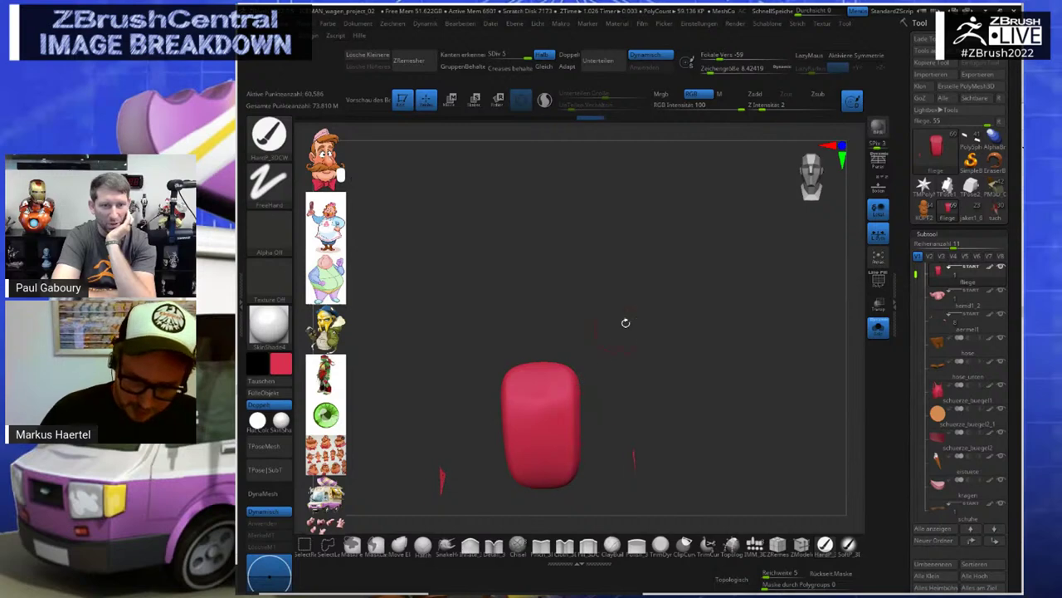
Pick a darker red as the paint colour and turn on LazyMouse for the HardP_3DCW brush
mouse_move(626, 323)
left_mouse_down()
mouse_move(629, 443)
mouse_move(617, 340)
left_mouse_up()
left_click_drag(608, 377, 648, 328)
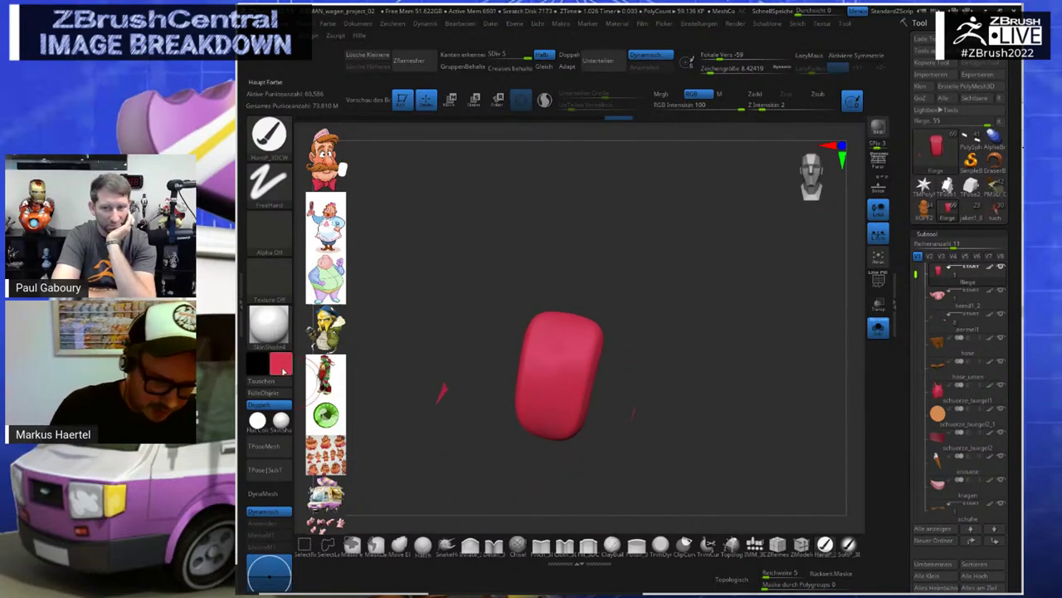
left_click(280, 364)
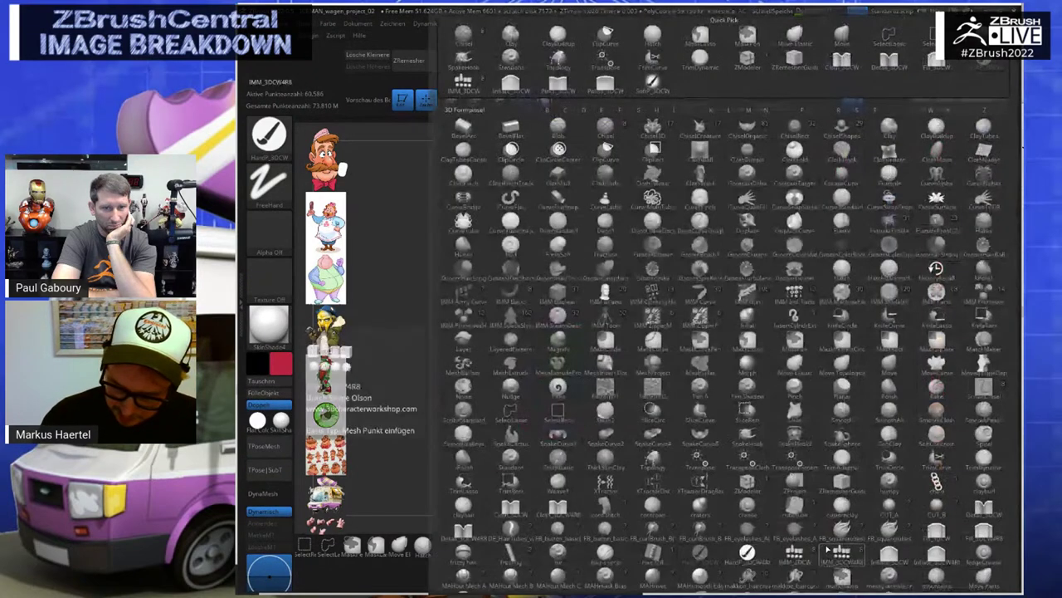
key("b")
left_click(575, 473)
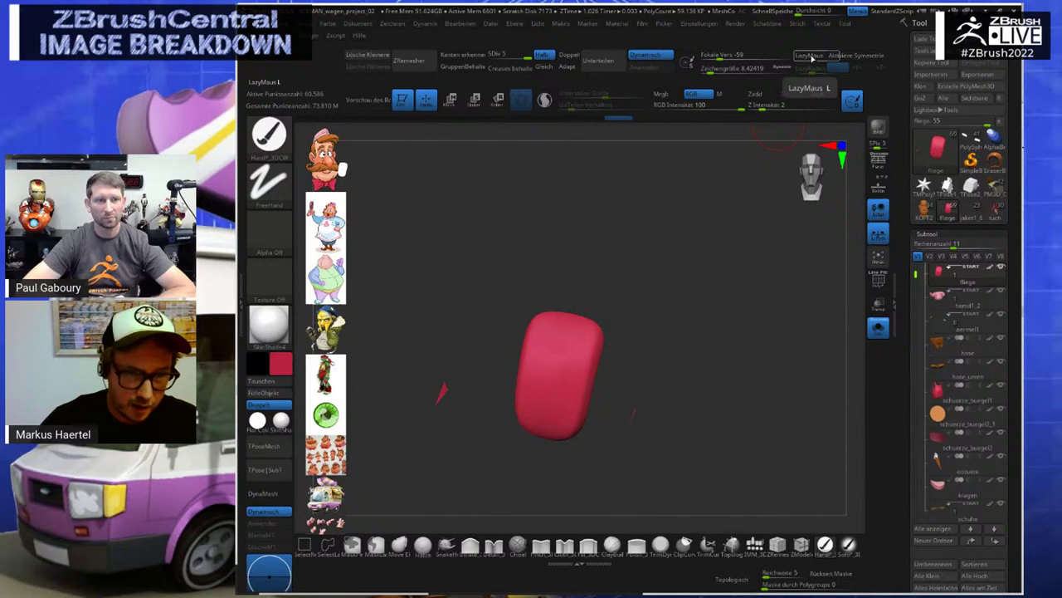
left_click(813, 57)
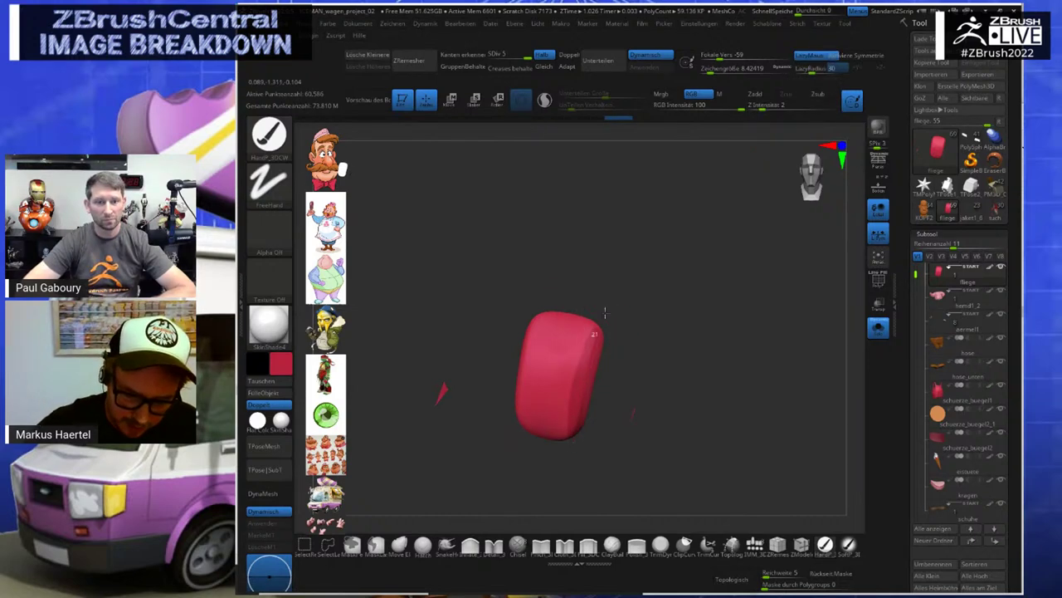
Paint darker red shade bands down both sides of the bow tie's centre knot
mouse_move(614, 297)
left_mouse_down()
mouse_move(633, 304)
mouse_move(634, 329)
mouse_move(618, 312)
mouse_move(589, 392)
left_mouse_up()
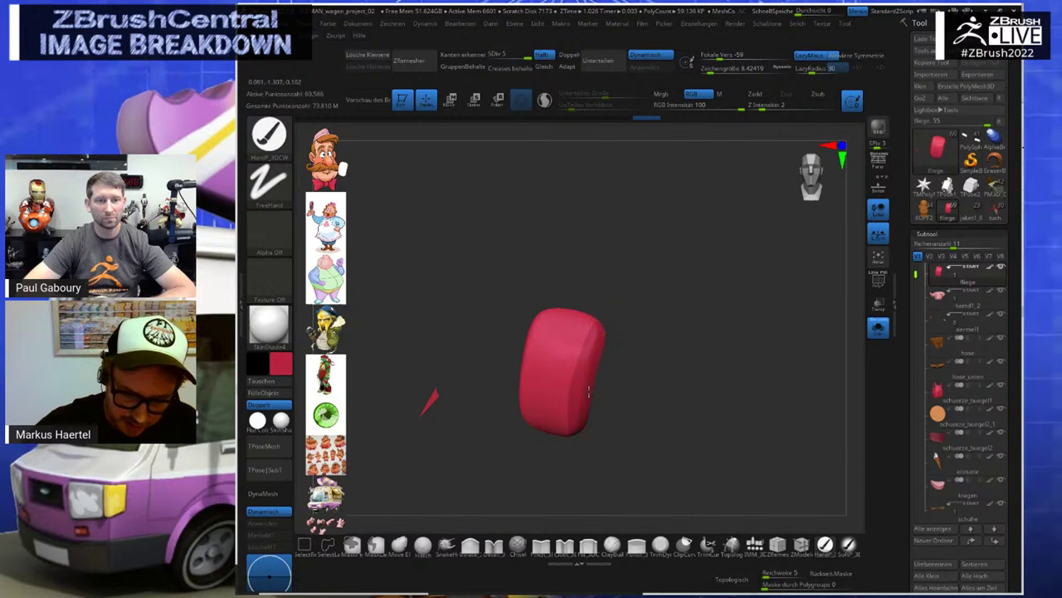
mouse_move(612, 357)
left_mouse_down()
mouse_move(620, 333)
mouse_move(612, 358)
left_mouse_up()
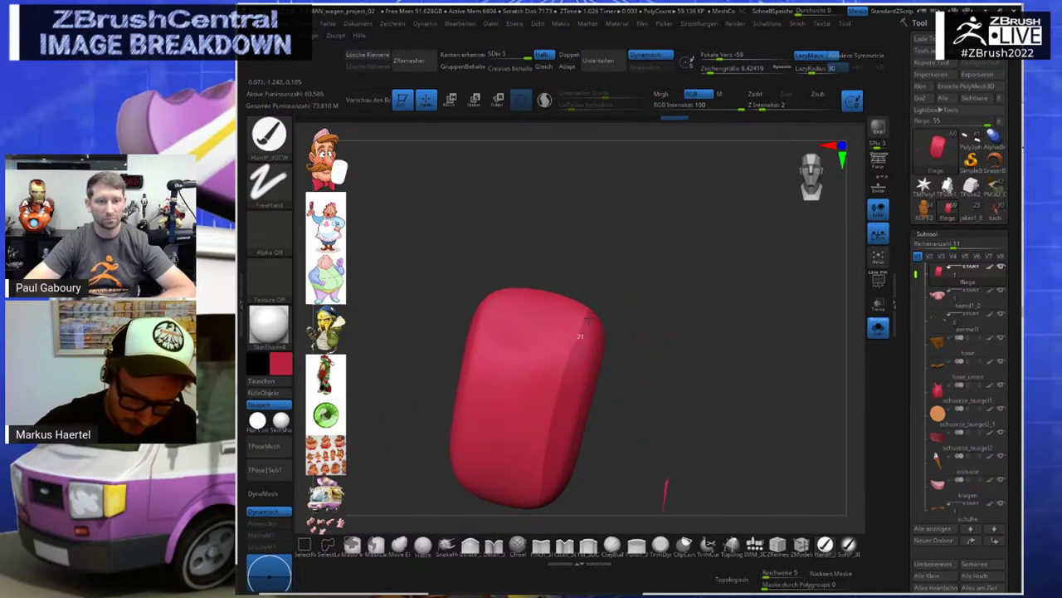
left_click_drag(588, 320, 465, 429)
mouse_move(501, 308)
left_mouse_down()
mouse_move(456, 491)
mouse_move(491, 289)
left_mouse_up()
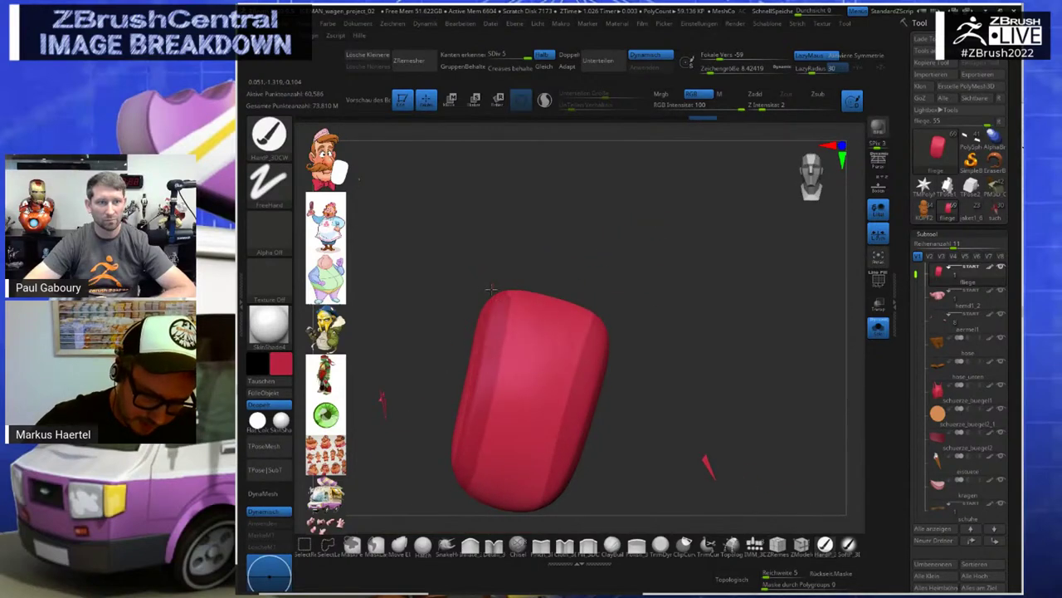
Paint a tapered black accent line along the right-hand shade edge of the knot and thin its lower end with sampled red
left_click(286, 378)
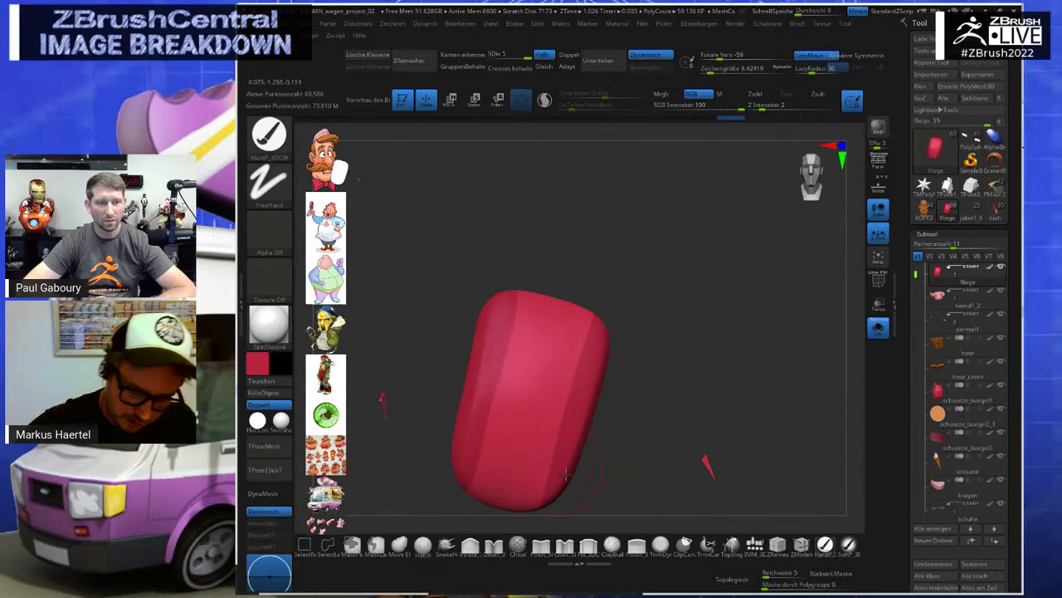
left_click_drag(631, 443, 578, 432)
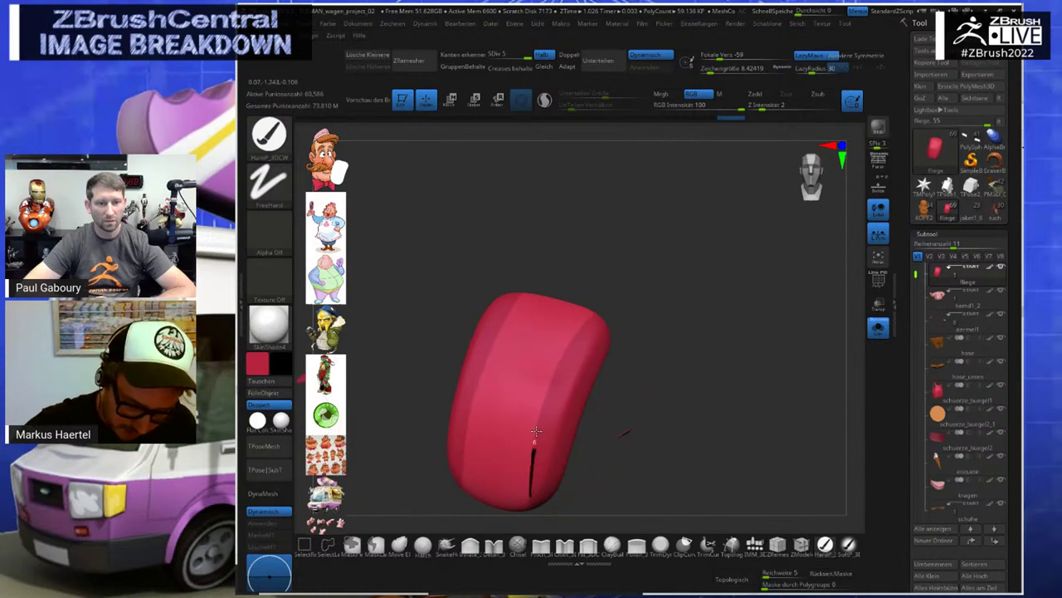
left_click_drag(553, 378, 583, 326)
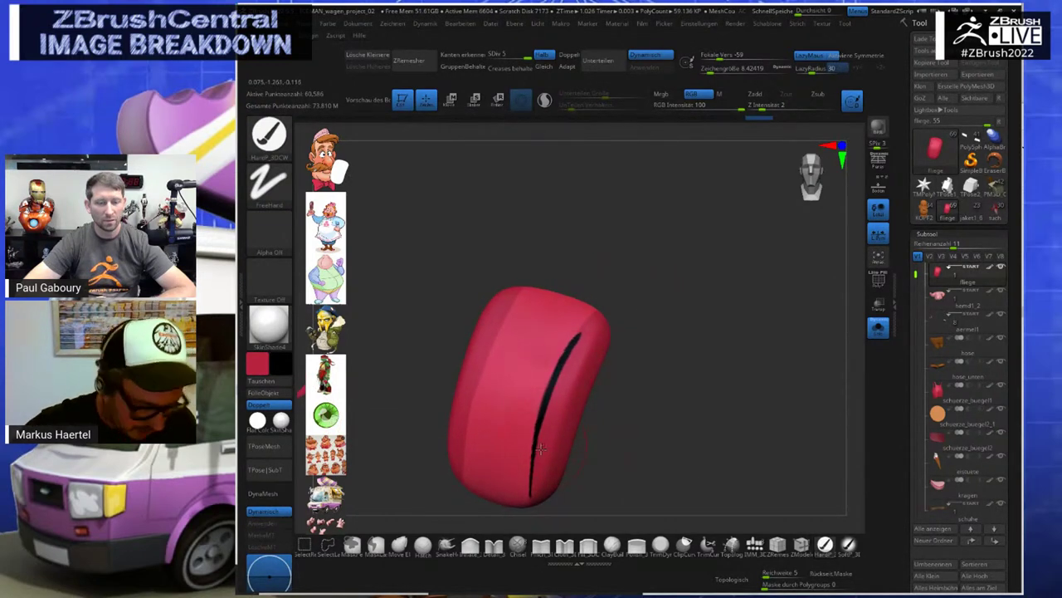
key("c")
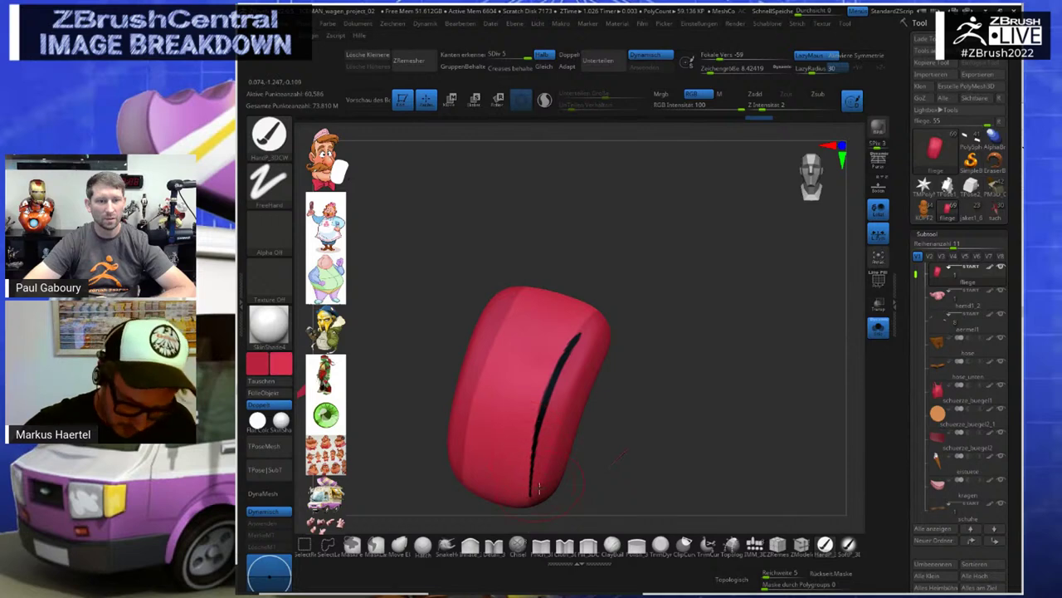
left_click_drag(528, 452, 528, 501)
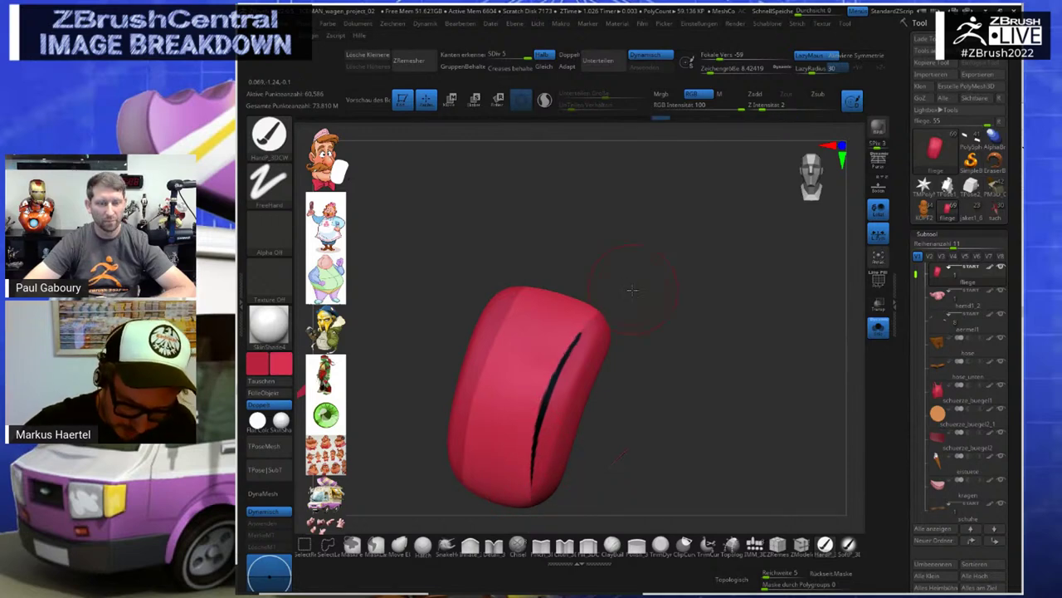
Unhide the whole bow tie and subdivide it to level 7 with Dynamic subdivision turned off
mouse_move(634, 290)
left_mouse_down()
mouse_move(631, 301)
mouse_move(598, 280)
mouse_move(631, 278)
left_mouse_up()
right_click_drag(631, 278, 693, 308)
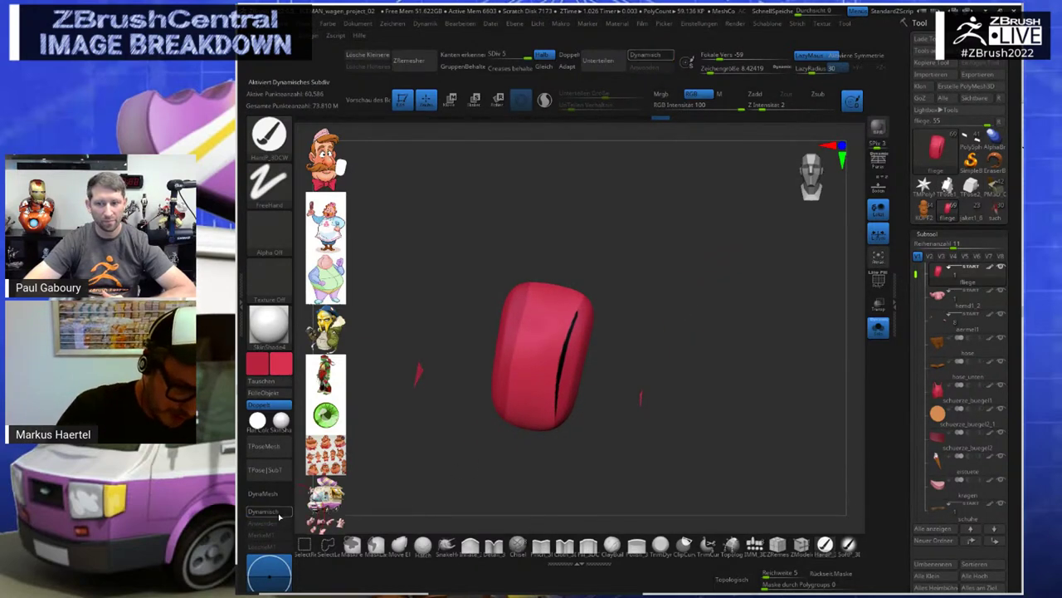
left_click(444, 449, "ctrl+shift")
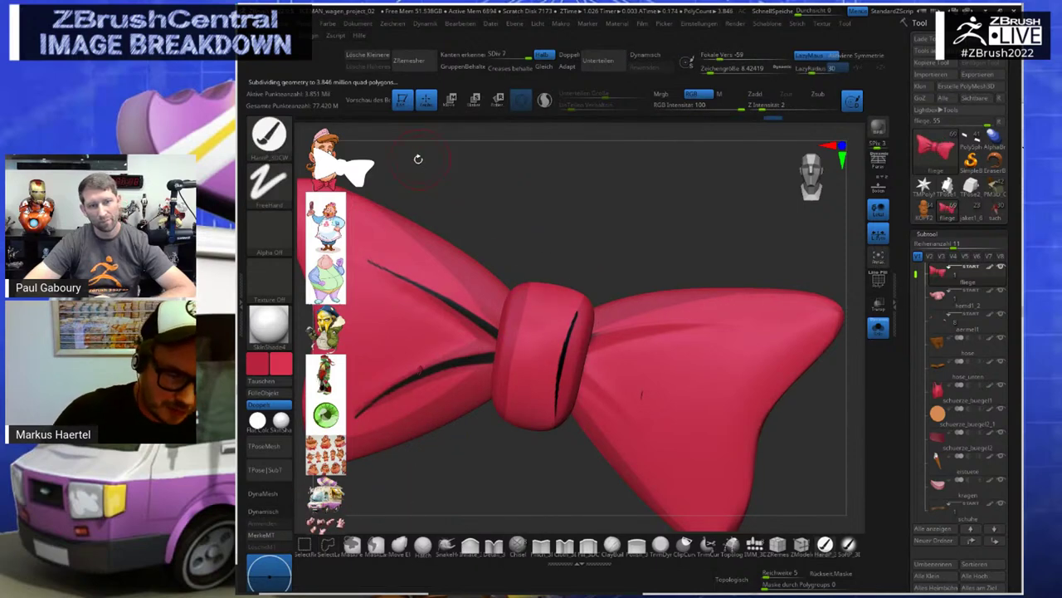
Try to isolate the bow tie's centre knot with the SelectLasso brush
key("ctrl+shift")
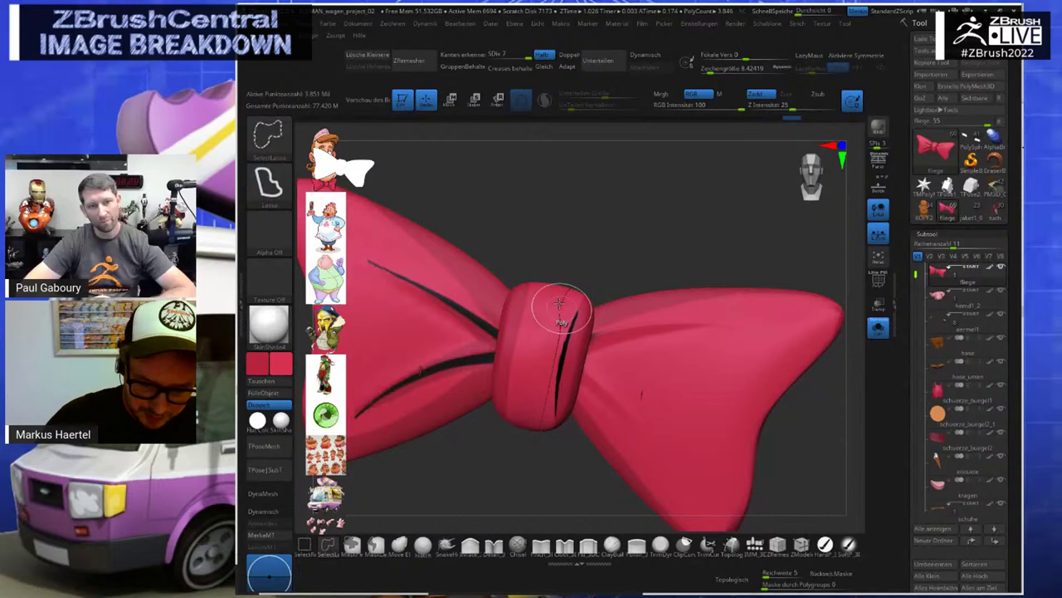
left_click(558, 300, "ctrl+shift")
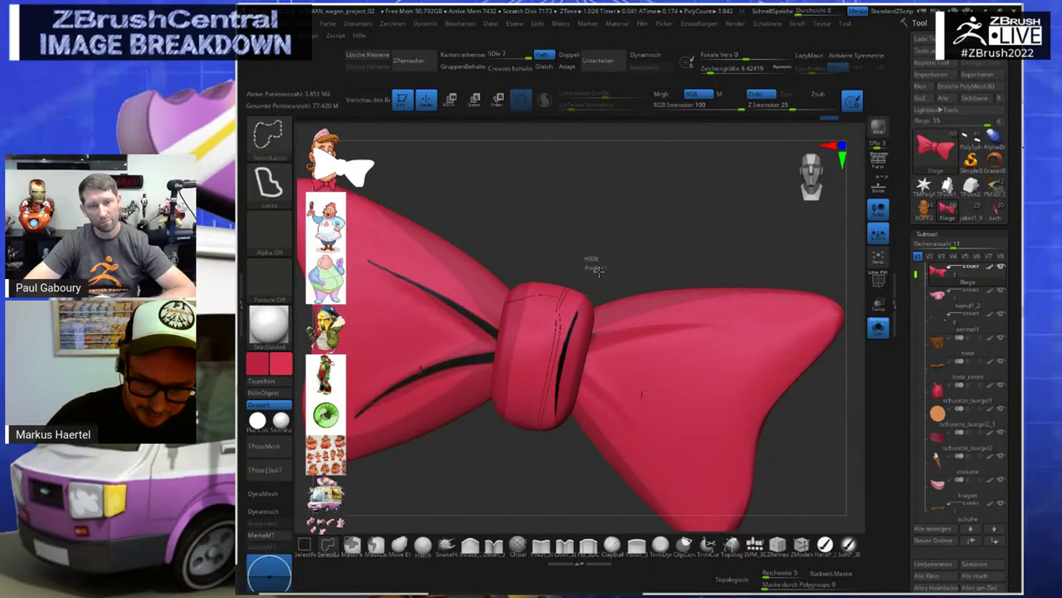
left_click_drag(594, 267, 598, 272, "ctrl+shift")
left_click(598, 272, "ctrl+shift")
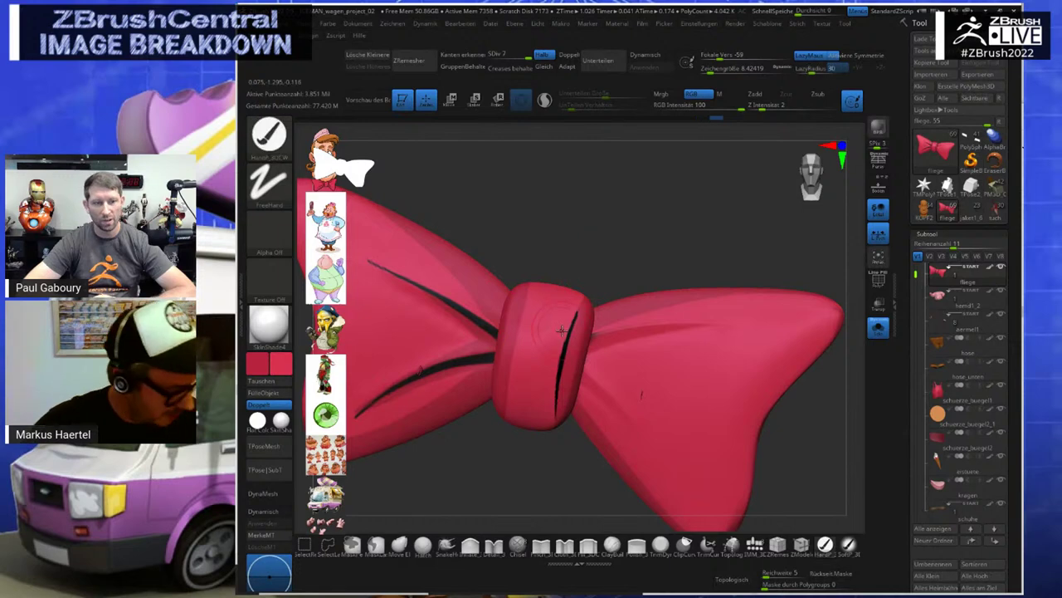
Clear the painted line and shading from the centre knot, and isolate the knot using the SelectRect brush
mouse_move(584, 326)
left_mouse_down("shift")
mouse_move(556, 415)
mouse_move(589, 294)
left_mouse_up("shift")
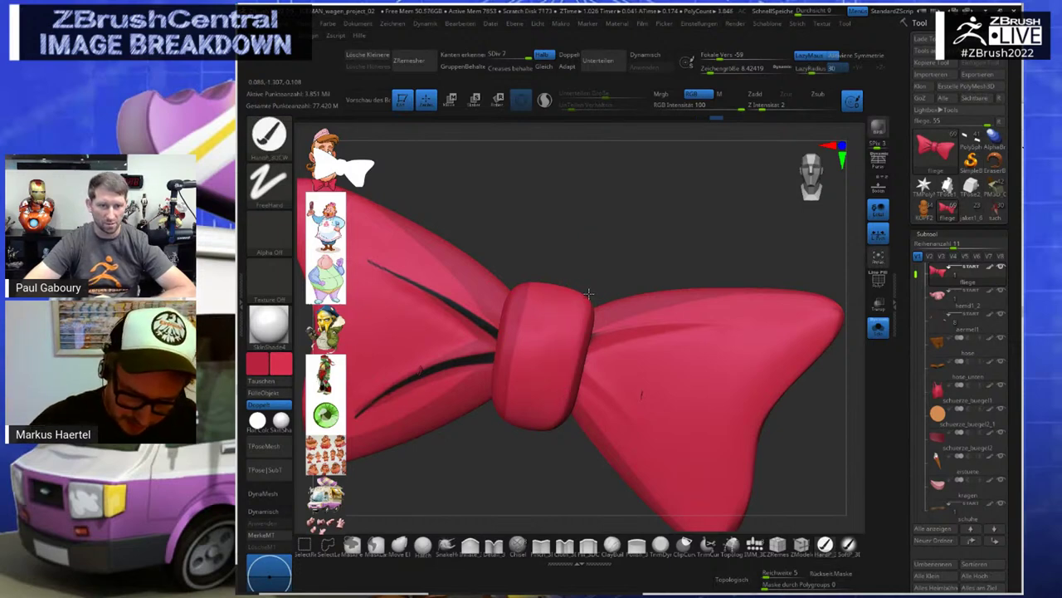
left_click(304, 544)
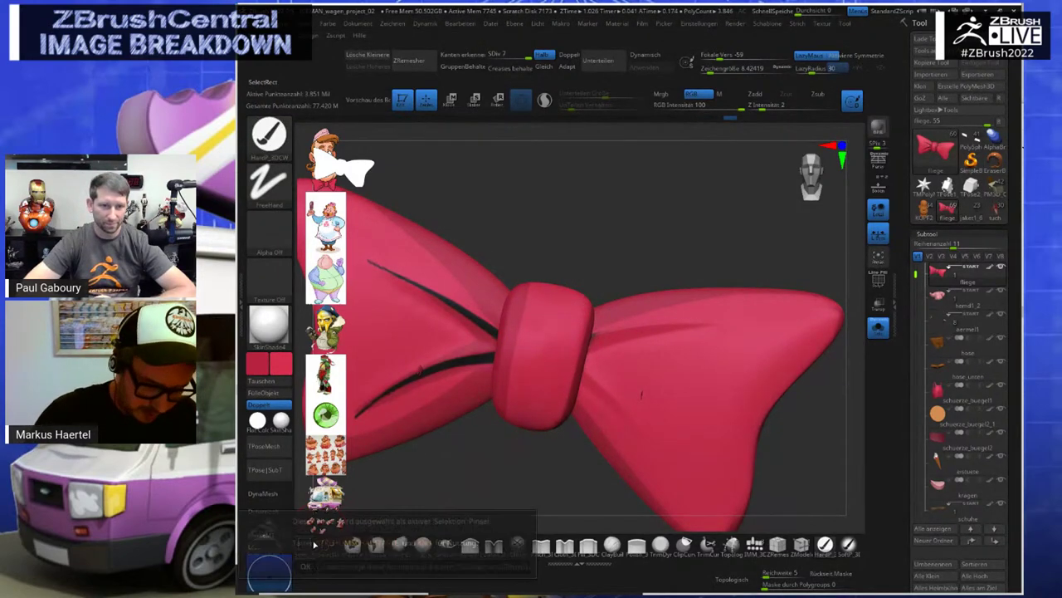
left_click(305, 566)
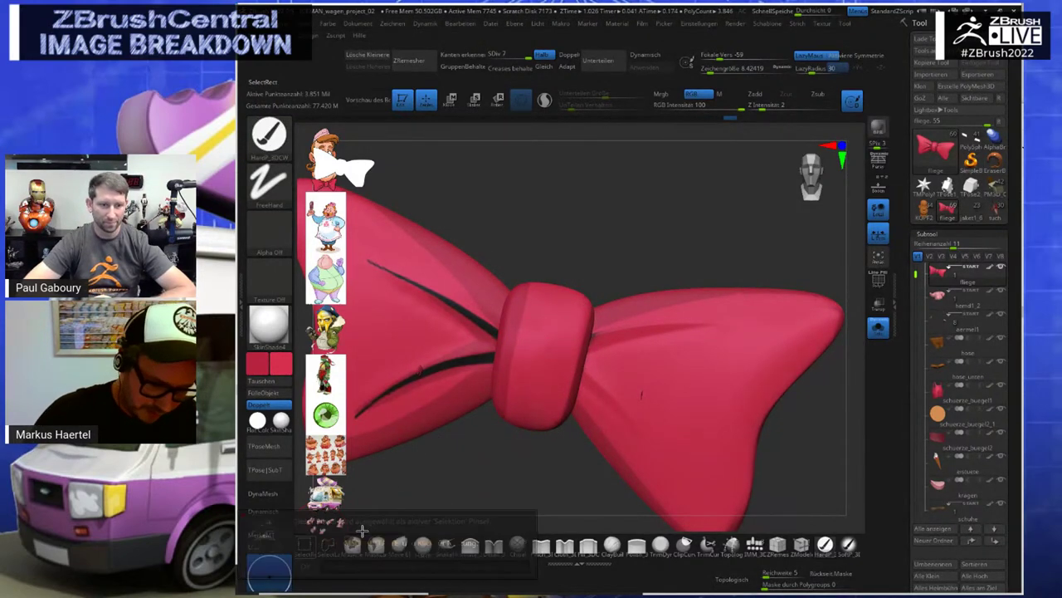
left_click(550, 346, "ctrl+shift")
Repaint the darker red shade bands along both sides of the isolated knot at subdivision level 7
left_click_drag(619, 266, 600, 289)
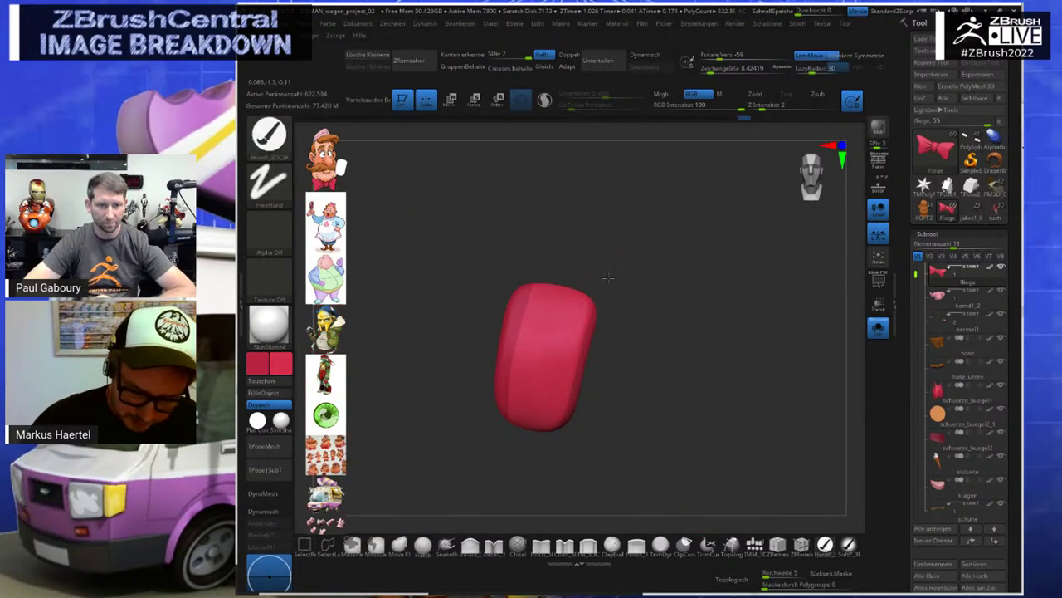
key("c")
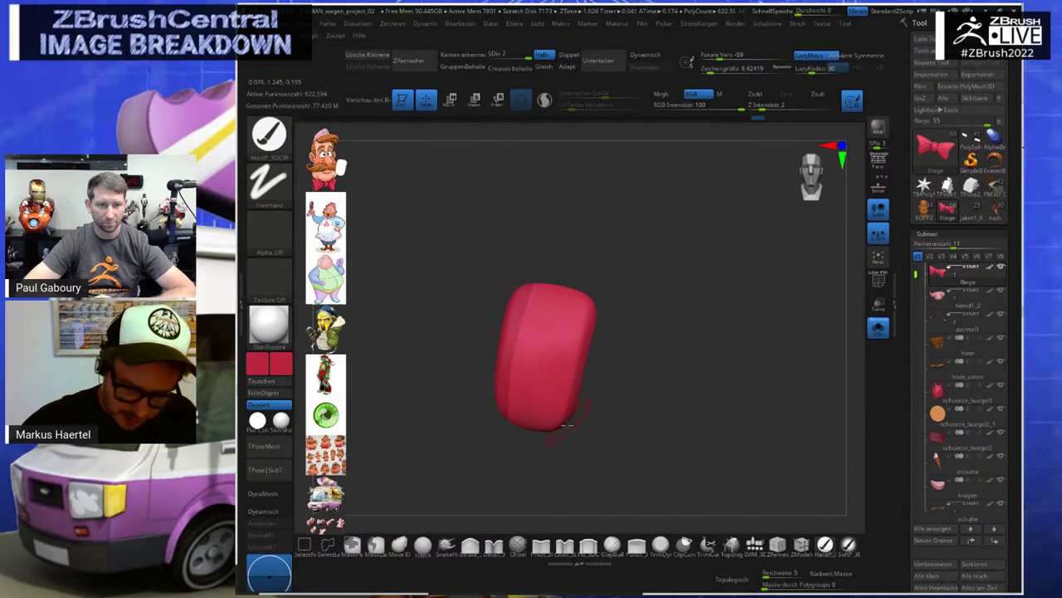
mouse_move(569, 428)
left_mouse_down()
mouse_move(595, 288)
mouse_move(562, 422)
mouse_move(595, 293)
mouse_move(502, 424)
mouse_move(508, 413)
left_mouse_up()
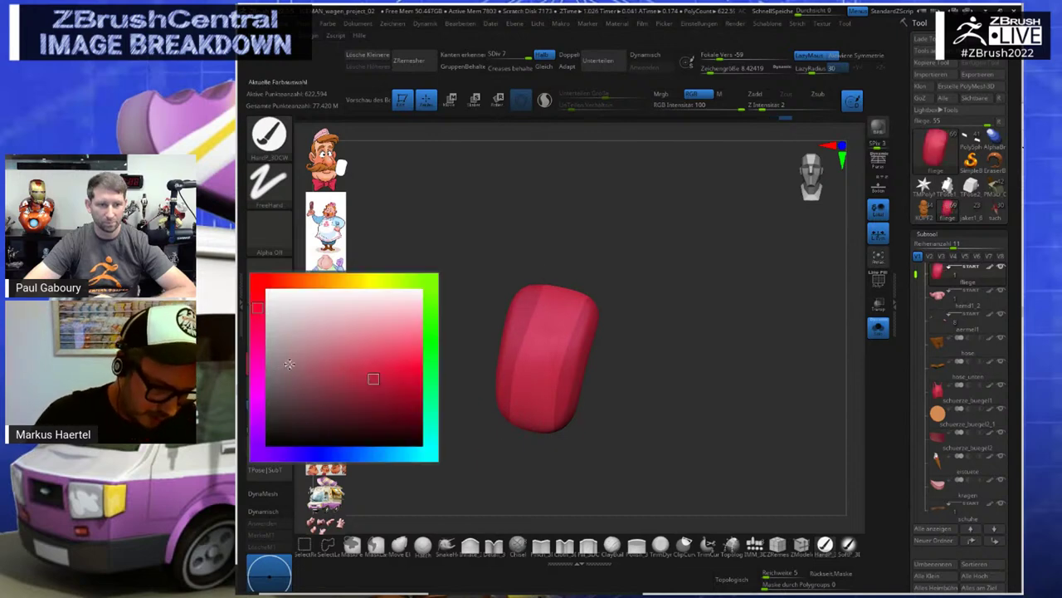
Paint a near-black accent line along the knot's right-hand shade edge and taper it with strokes of the sampled reds
left_click(282, 365)
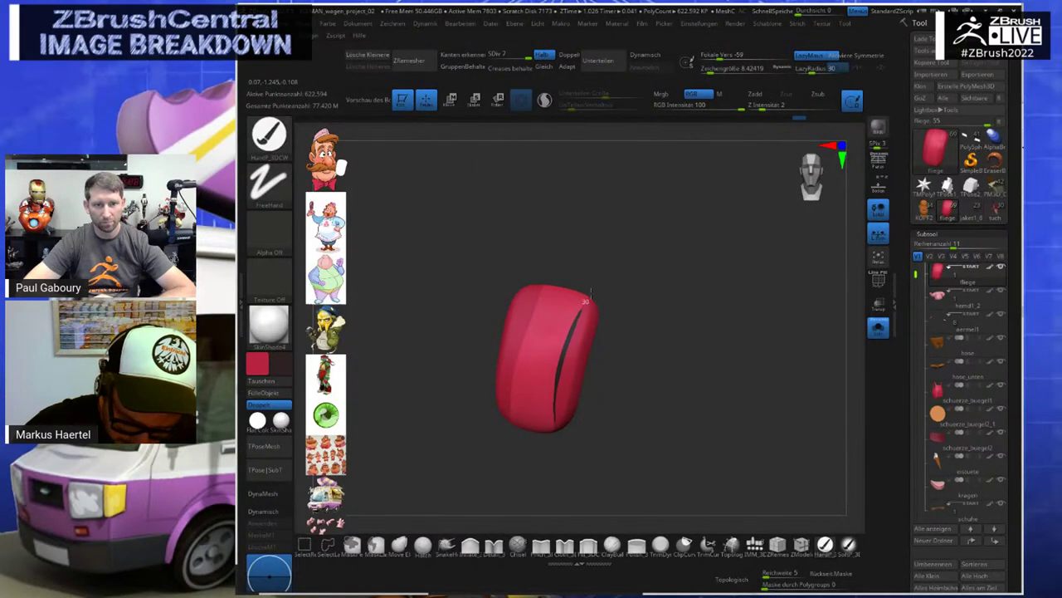
right_click_drag(606, 292, 623, 371, "ctrl")
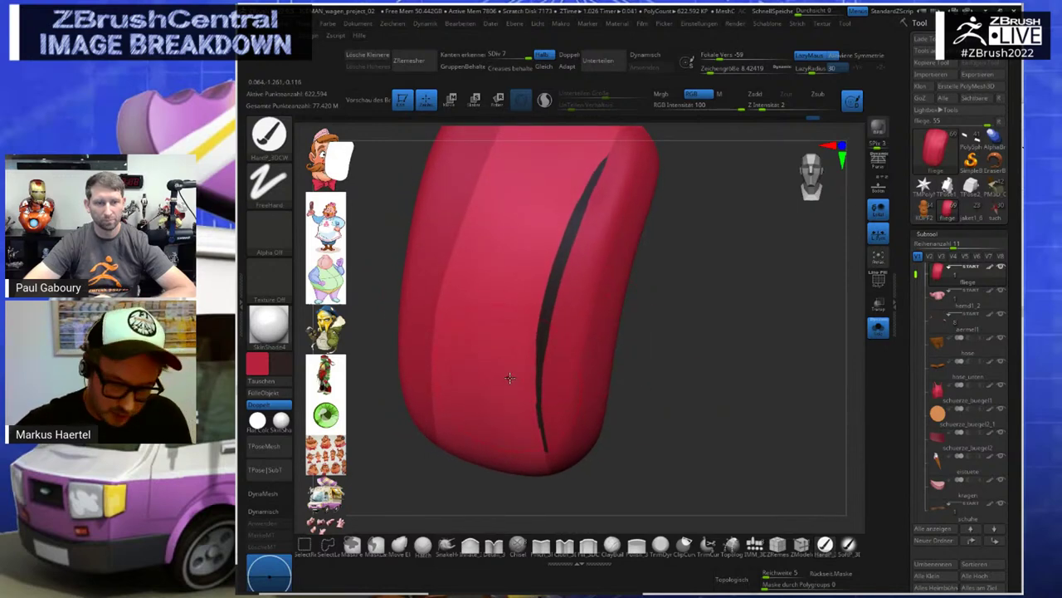
key("c")
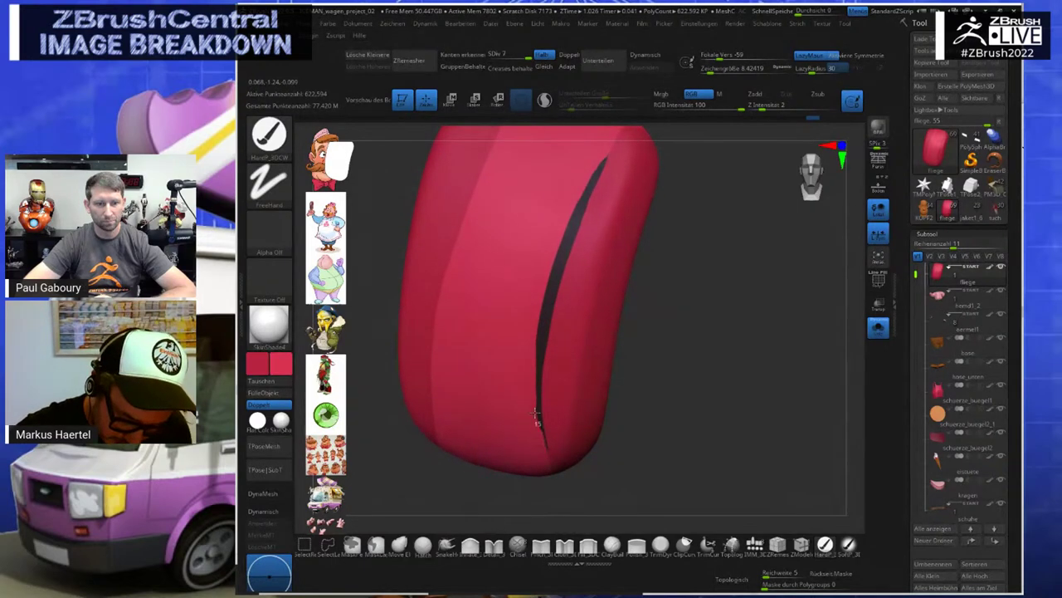
right_click_drag(566, 292, 540, 452)
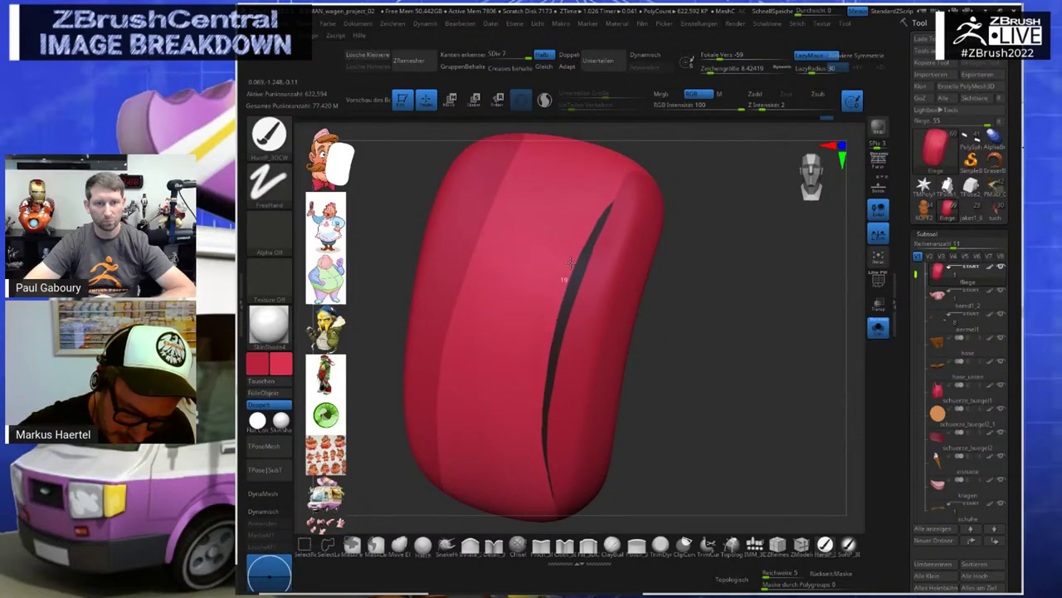
left_click_drag(666, 148, 666, 176)
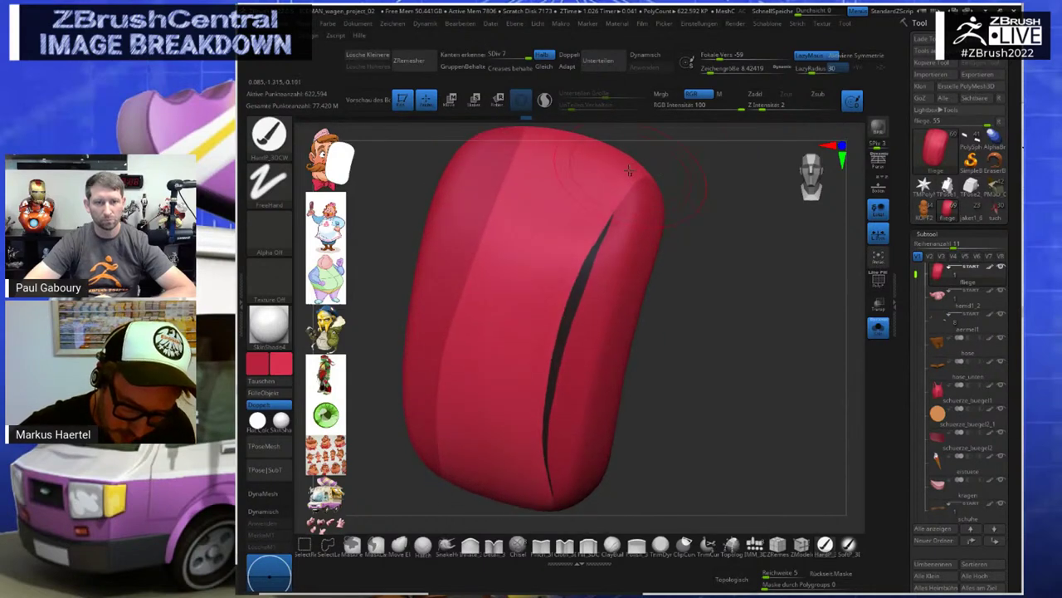
right_click_drag(663, 361, 465, 384)
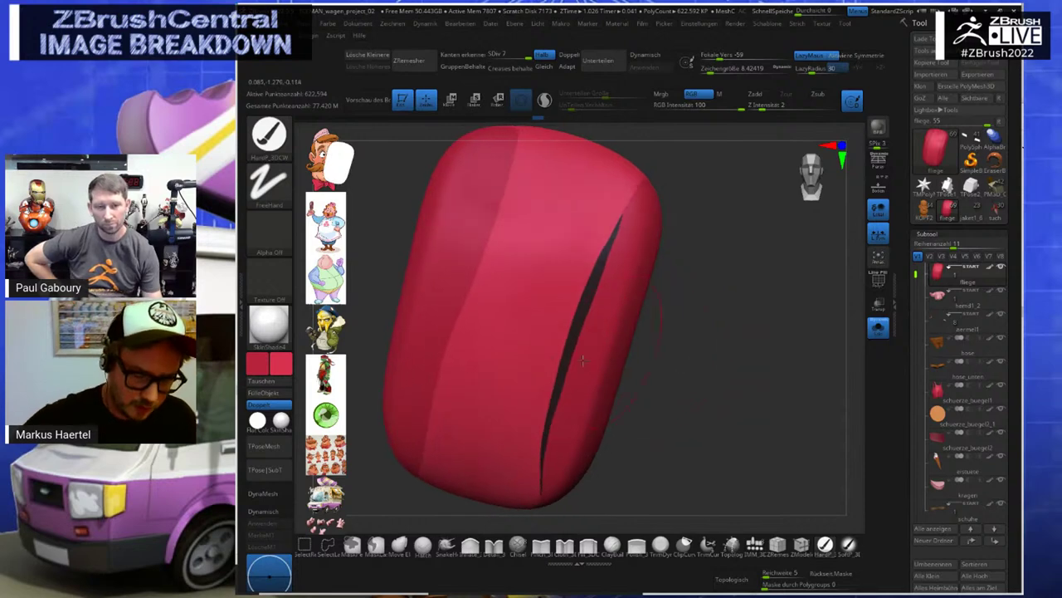
Paint a pointed darker-red shade spike from the middle of the knot's left shade band and sharpen its edges with the lighter red
left_click_drag(454, 388, 508, 342)
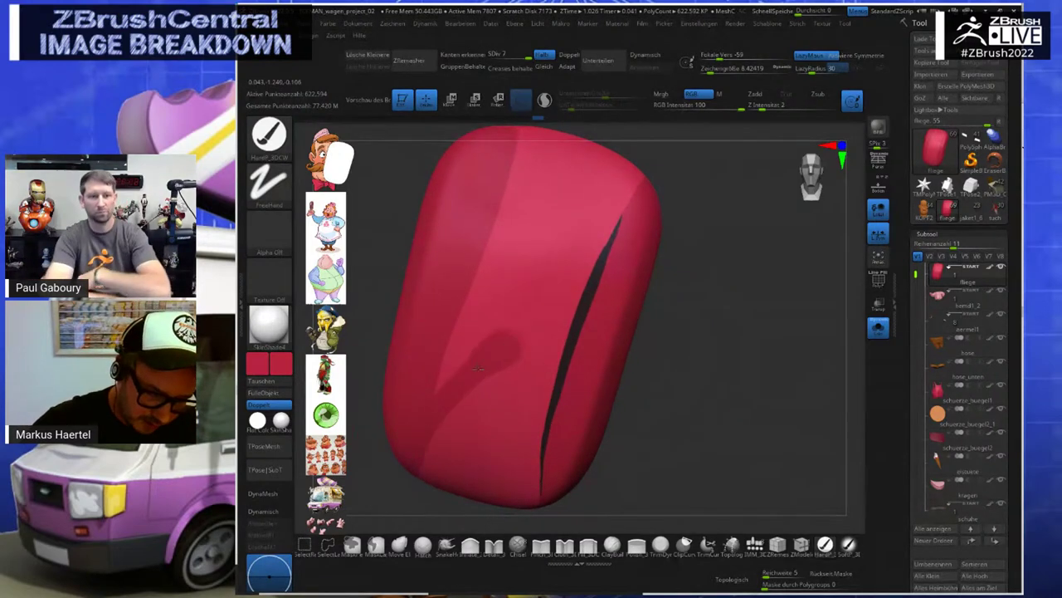
left_click_drag(452, 361, 498, 284)
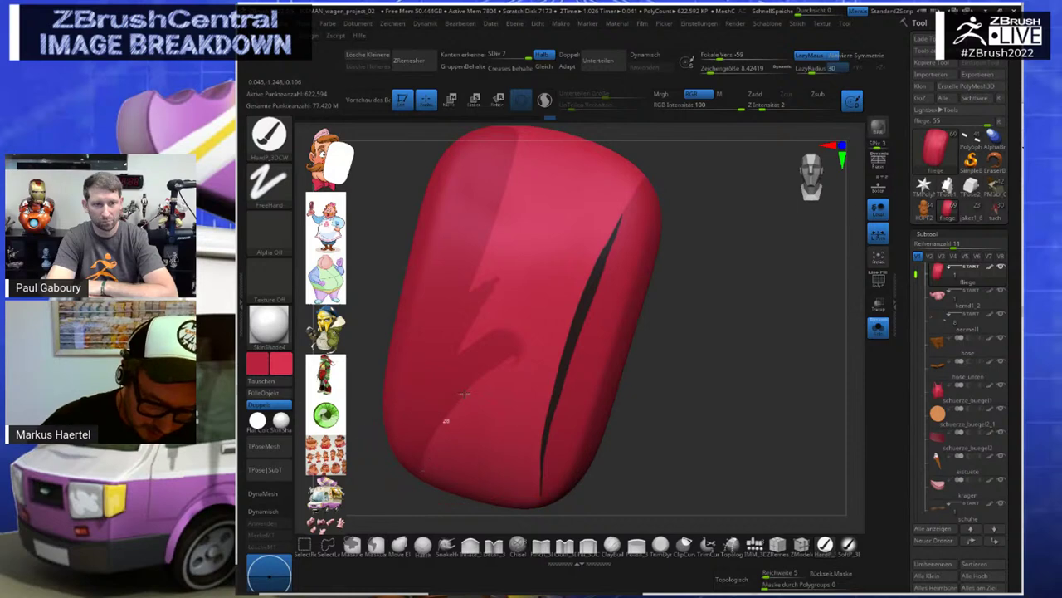
left_click_drag(464, 394, 531, 333)
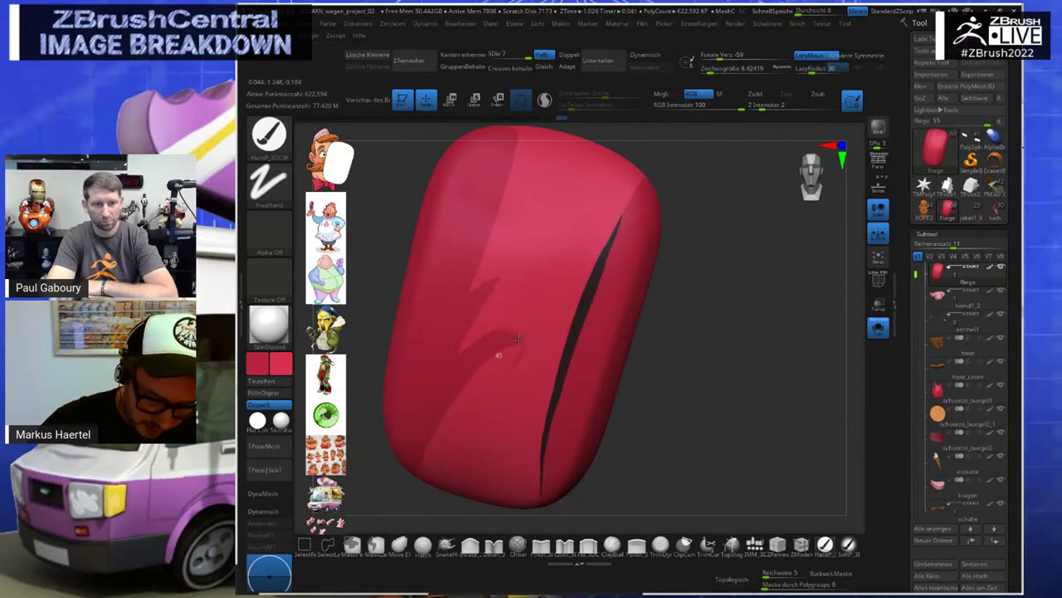
left_click_drag(663, 336, 646, 334)
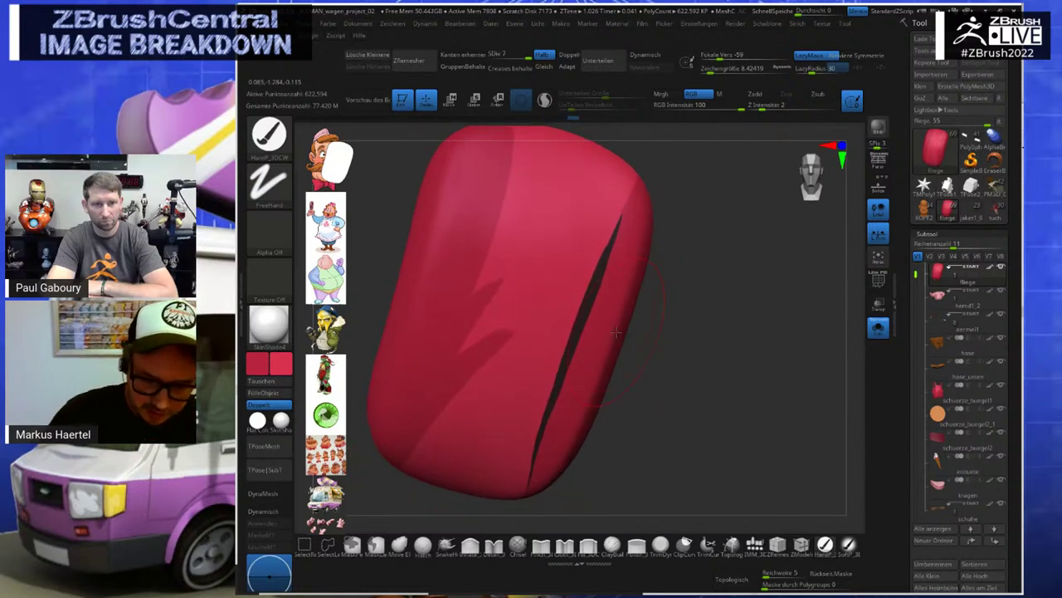
left_click_drag(452, 362, 536, 324)
left_click_drag(431, 374, 535, 327)
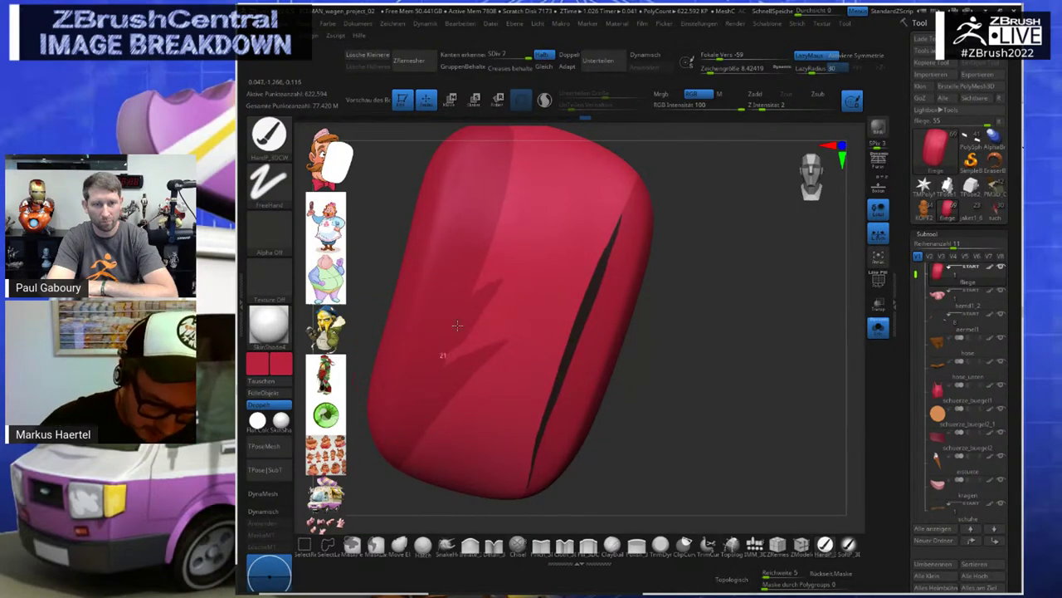
Add a second, longer shade spike above the first on the knot's left band and refine its outline with sampled reds
mouse_move(451, 362)
left_mouse_down()
mouse_move(466, 330)
mouse_move(558, 250)
left_mouse_up()
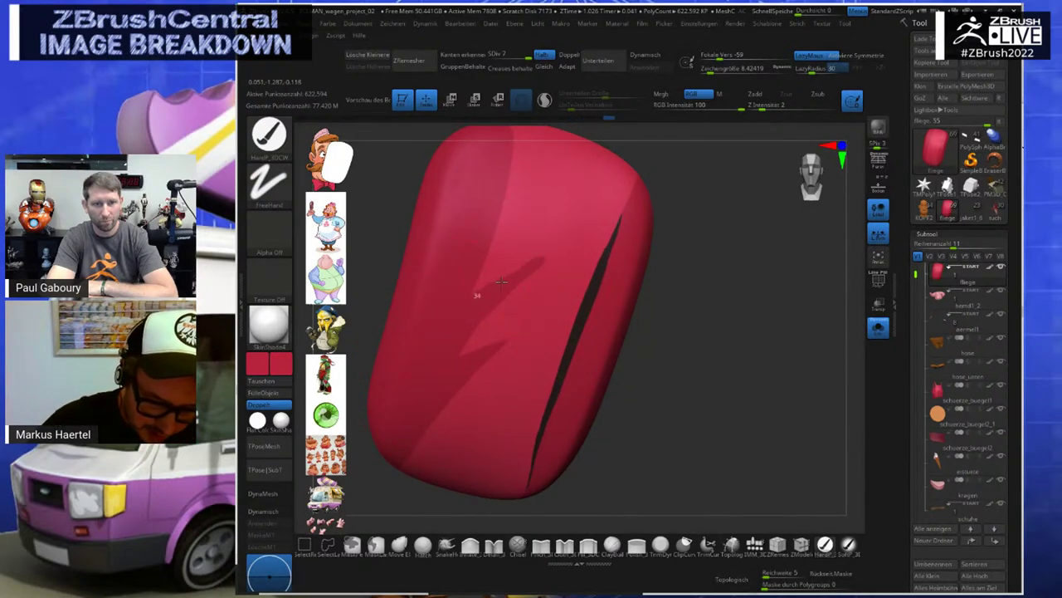
left_click_drag(470, 297, 511, 285)
key("c")
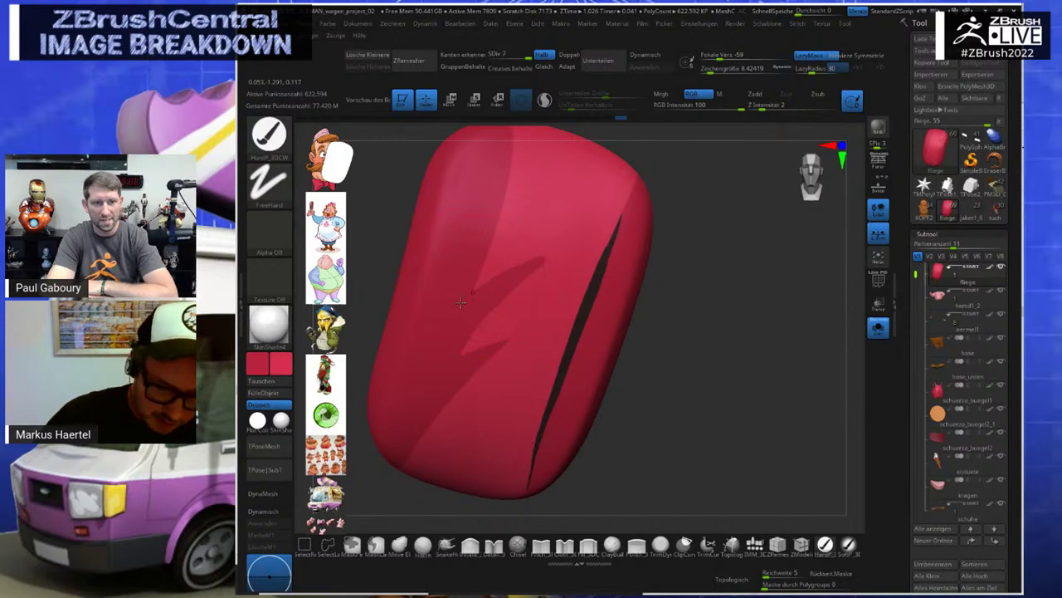
left_click_drag(449, 308, 573, 242)
key("c")
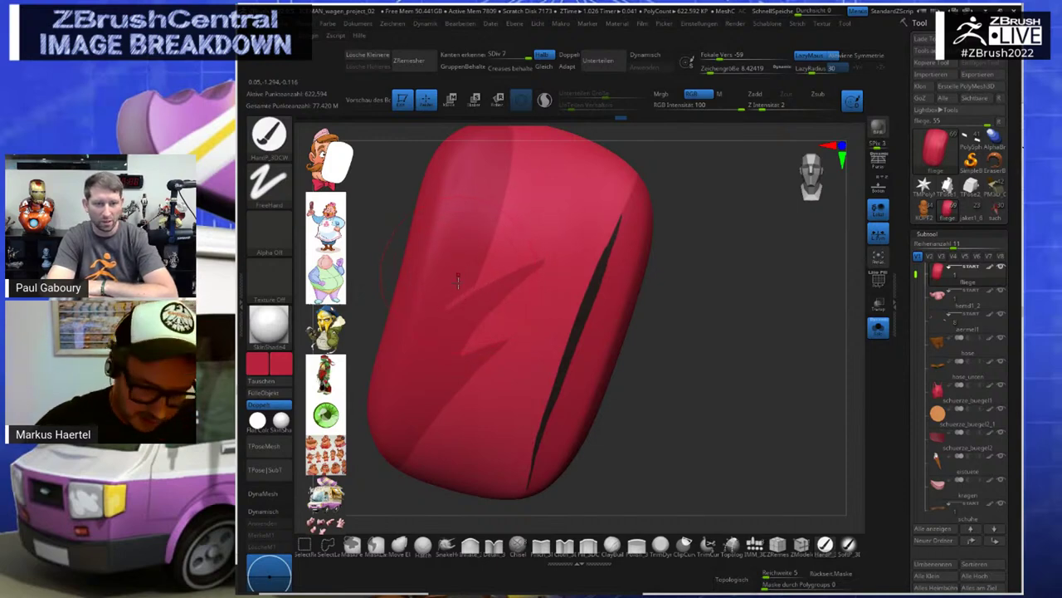
left_click_drag(450, 311, 476, 285)
left_click_drag(482, 243, 483, 264)
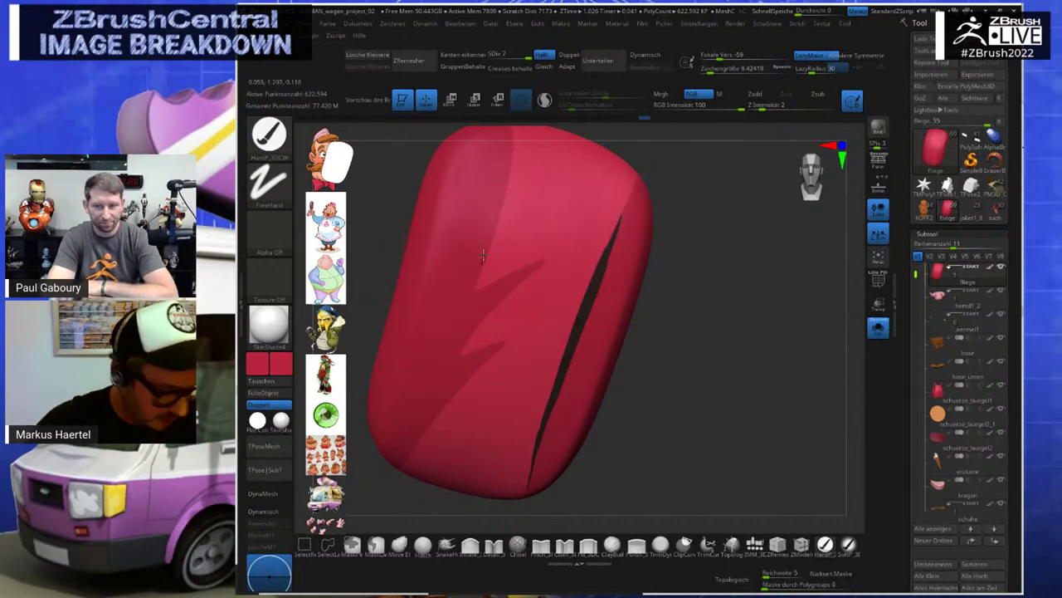
Paint a short near-black accent line along the knot's upper shade spike and trim it to a taper with sampled red
left_click(282, 363)
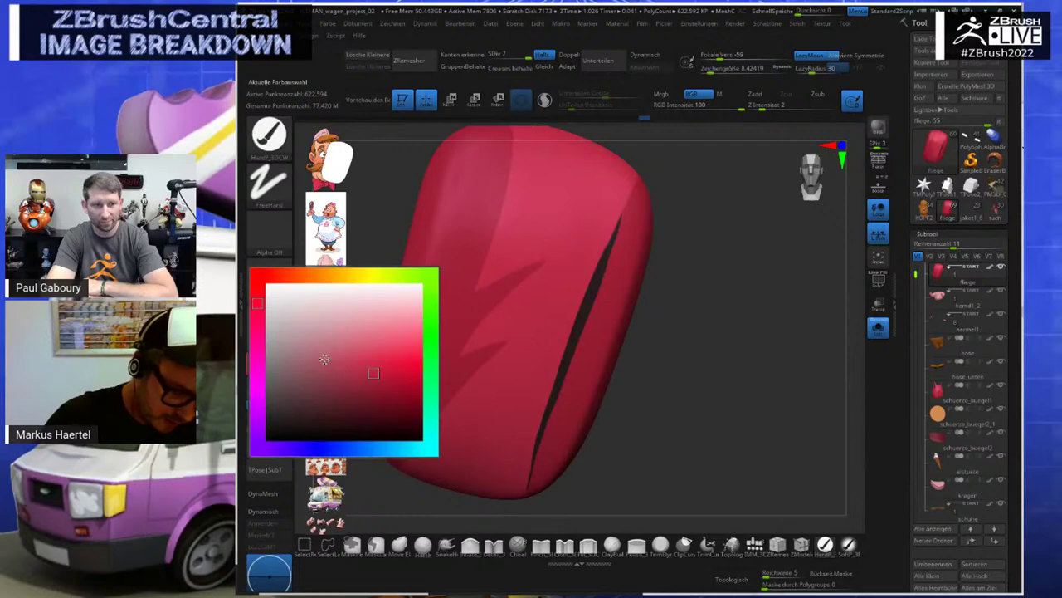
left_click(280, 422)
key("v")
key("v")
key("v")
key("v")
key("v")
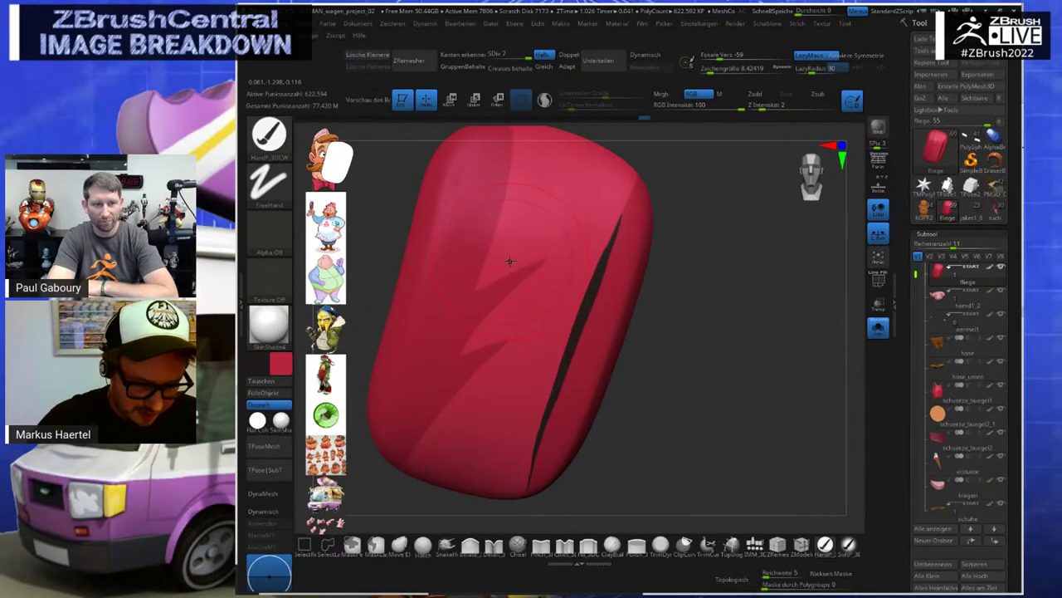
left_click_drag(461, 303, 552, 254)
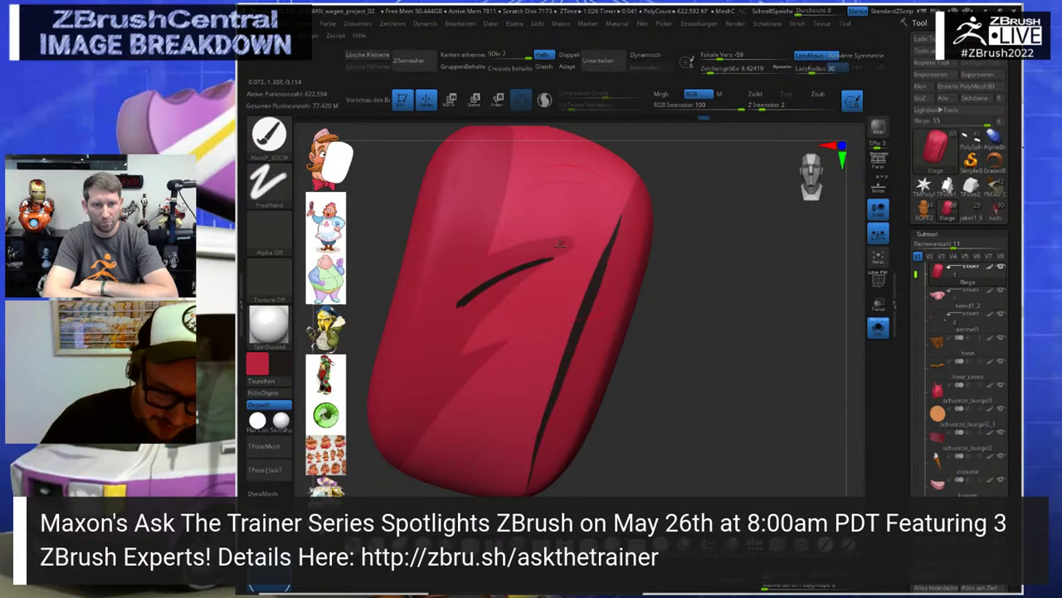
key("c")
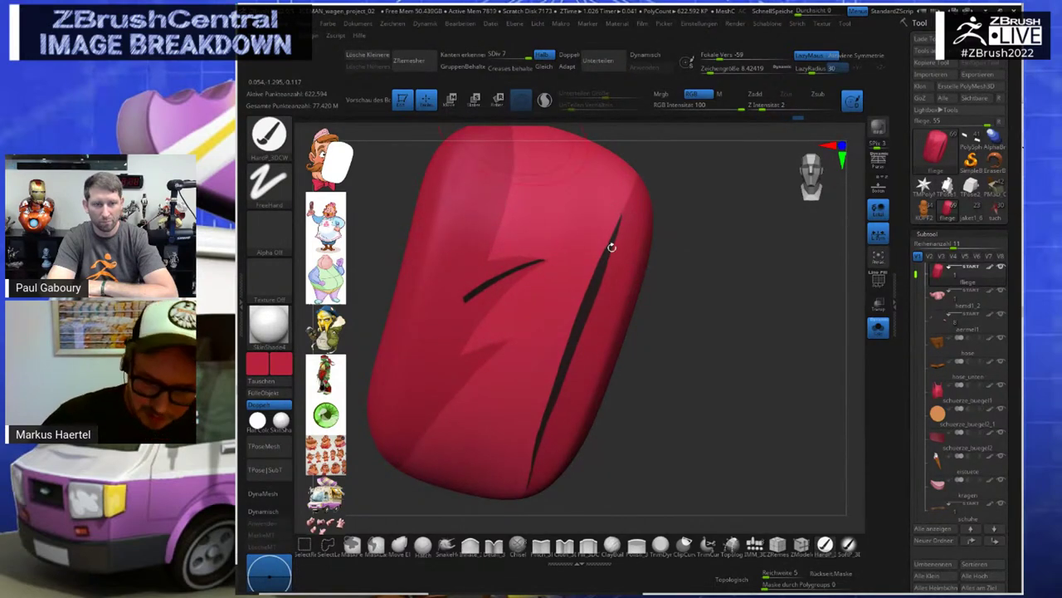
Unhide the complete bow tie and hide its centre knot so only the two wings are shown
right_click_drag(611, 244, 662, 276)
left_click(773, 361, "ctrl+shift")
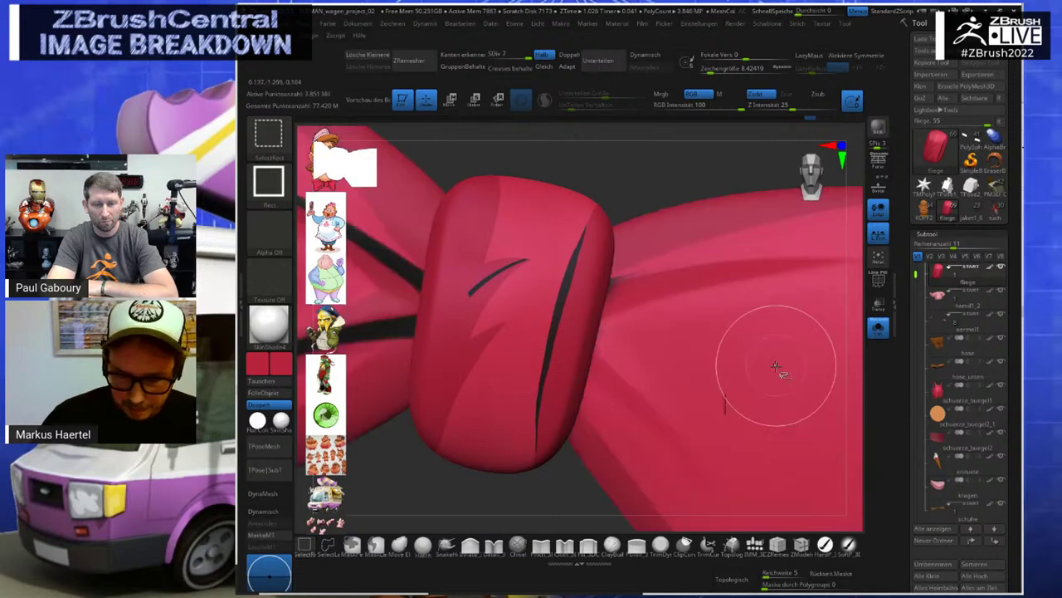
right_click_drag(773, 370, 669, 242, "ctrl")
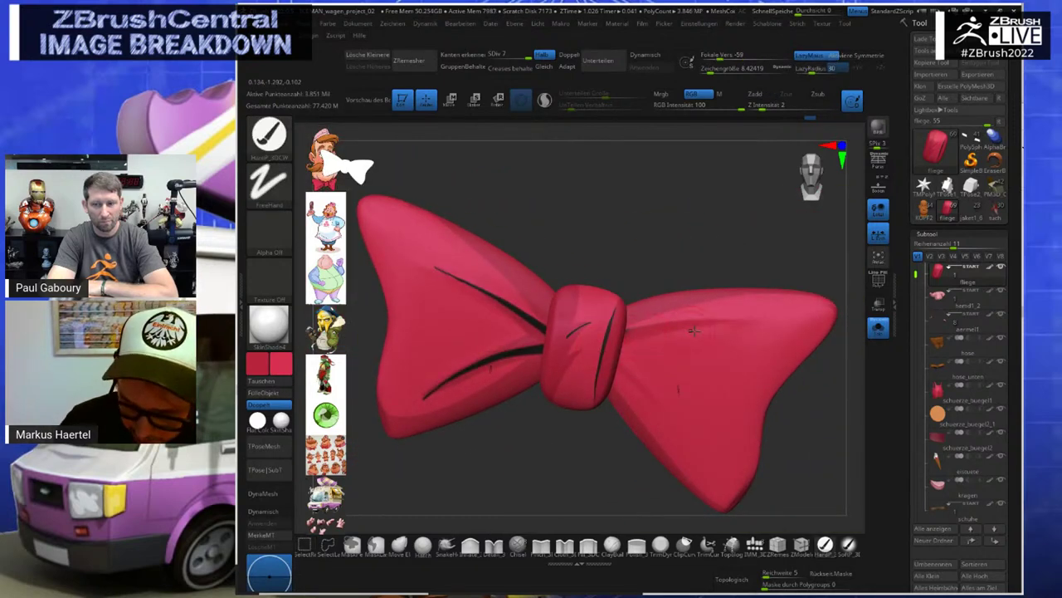
left_click(731, 308, "ctrl+shift")
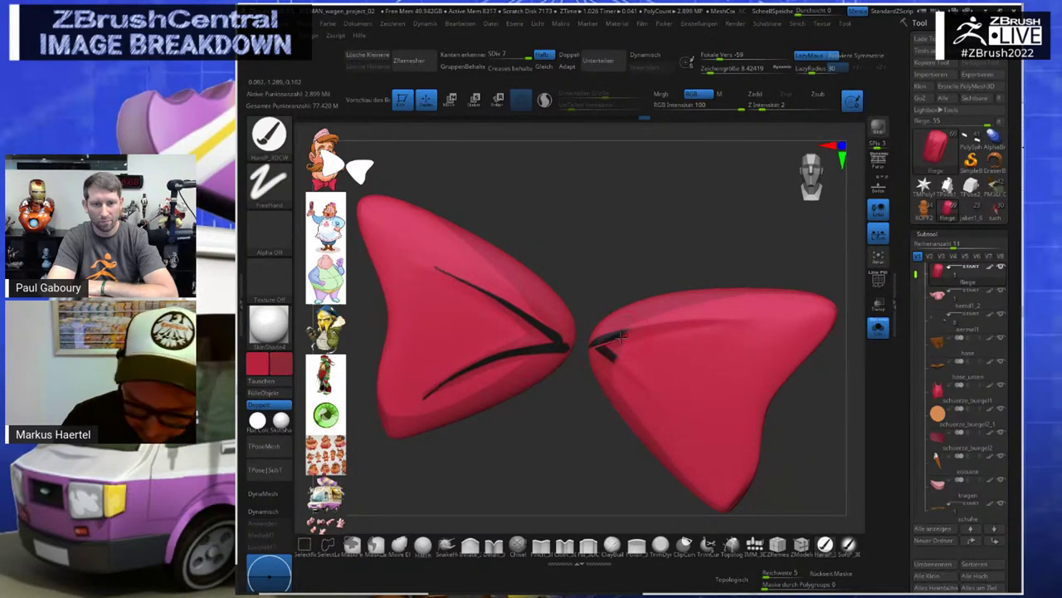
Paint near-black accent lines along the upper and lower folds of the right wing, starting from its inner corner
left_click_drag(621, 336, 733, 324)
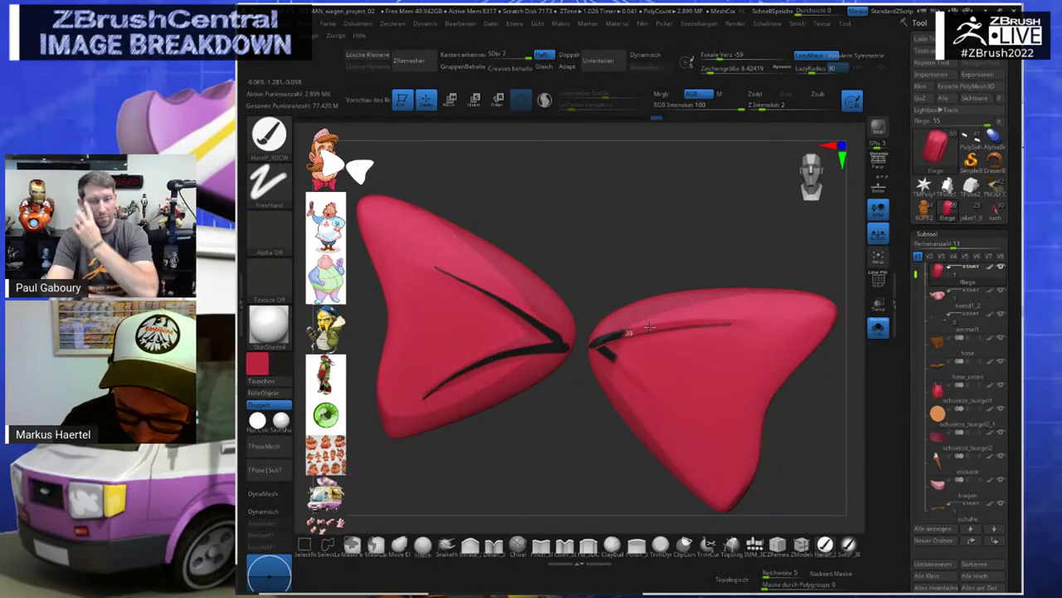
left_click_drag(615, 338, 740, 315)
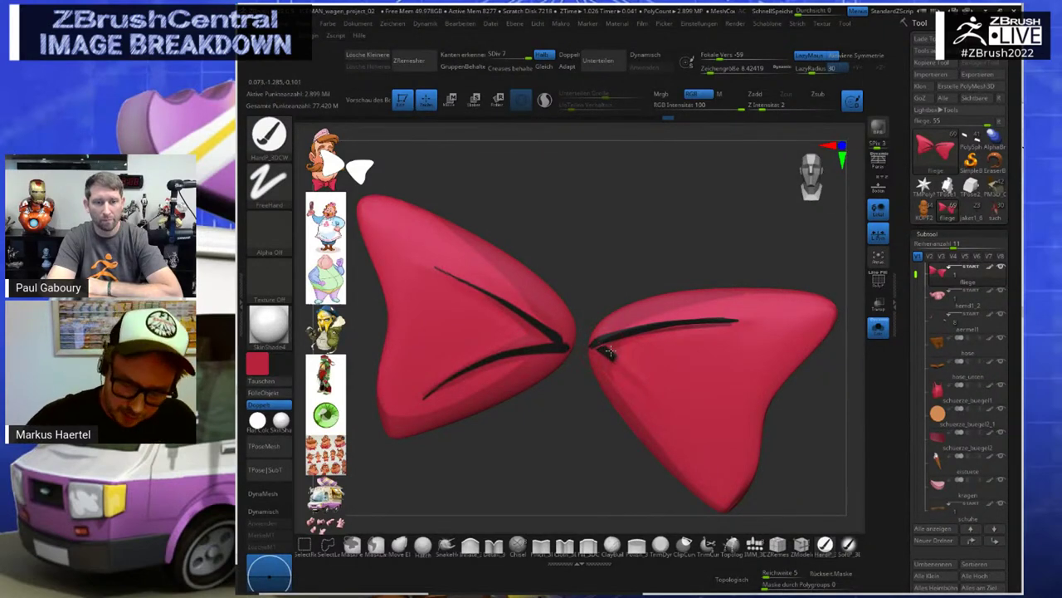
mouse_move(611, 350)
left_mouse_down()
mouse_move(690, 443)
mouse_move(642, 385)
mouse_move(672, 420)
left_mouse_up()
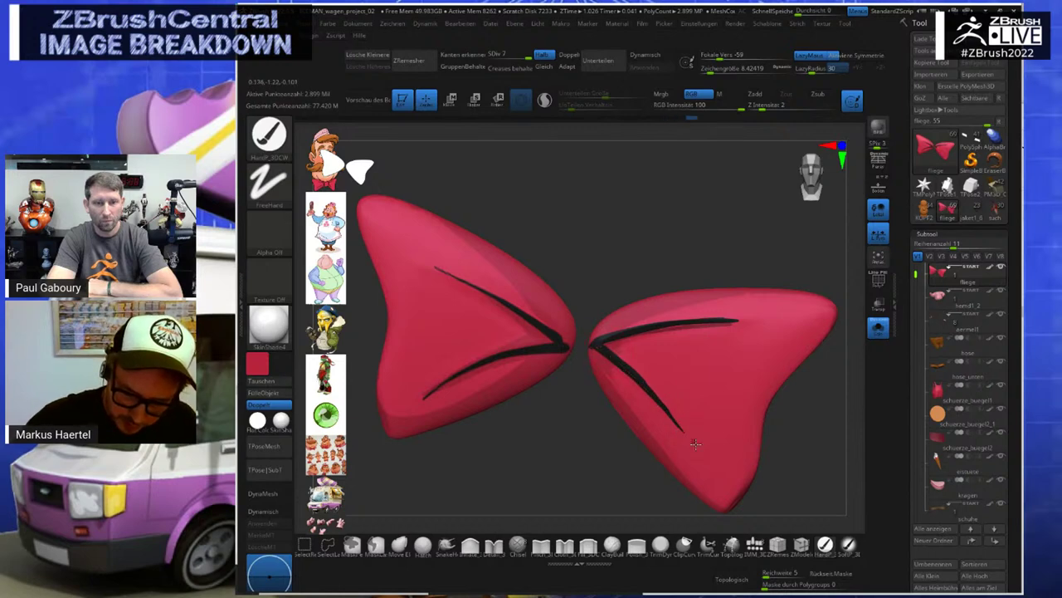
left_click_drag(607, 345, 676, 423)
Trim the right wing's lower accent line to a clean, tapered tip with strokes of the sampled red
key("c")
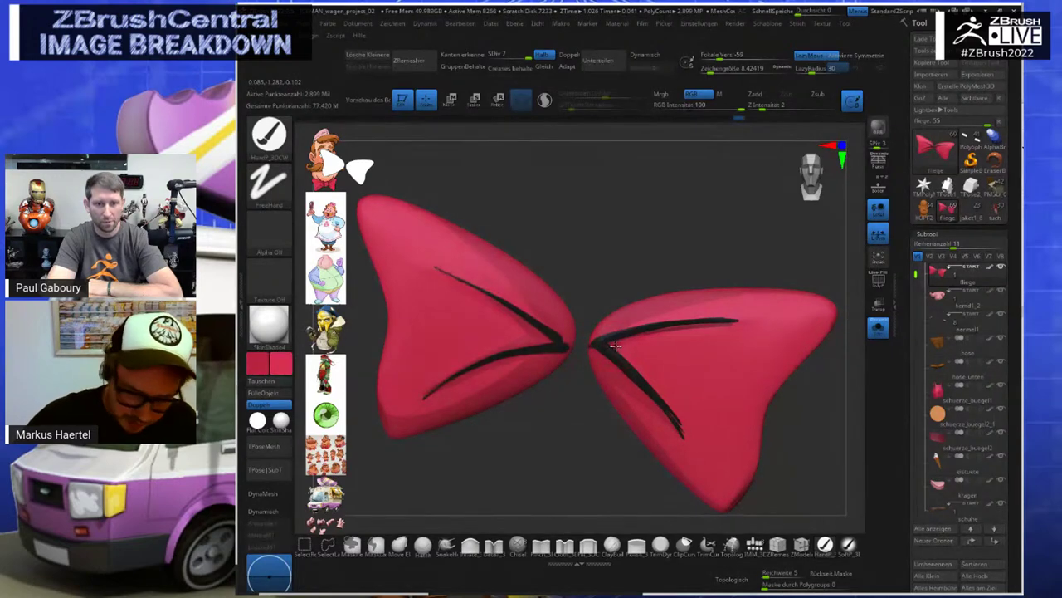
left_click_drag(664, 399, 692, 445)
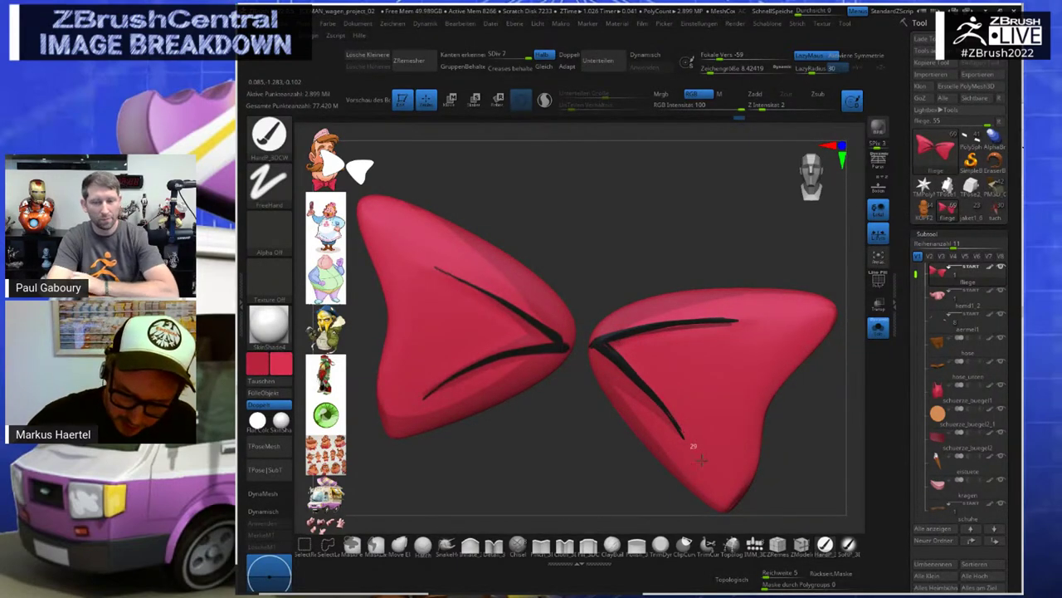
mouse_move(641, 352)
right_mouse_down("ctrl")
mouse_move(692, 415)
mouse_move(578, 308)
right_mouse_up("ctrl")
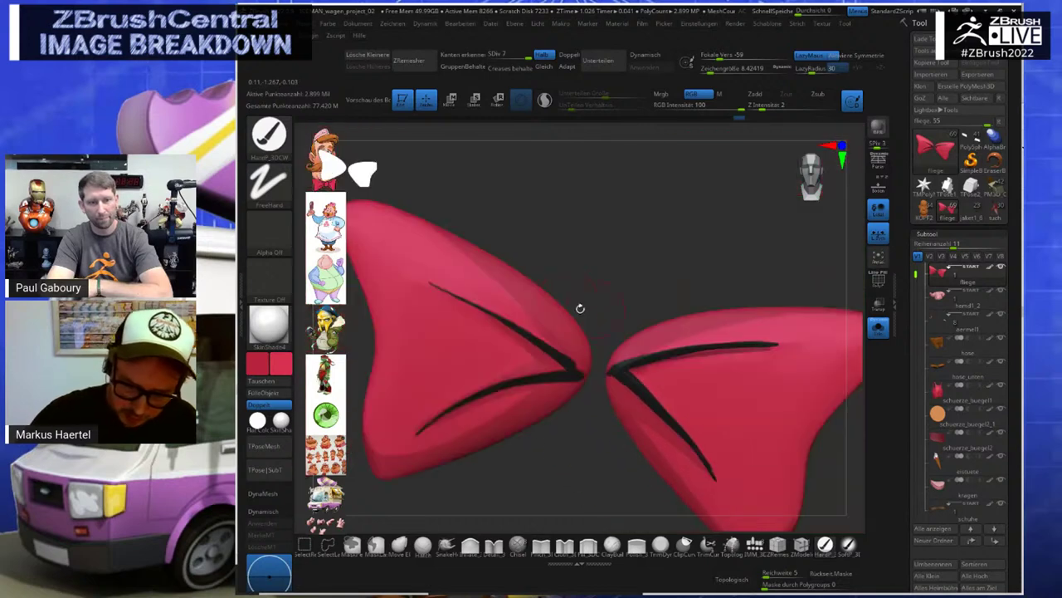
right_click_drag(687, 414, 593, 295, "alt")
scroll(612, 314, "up", 3)
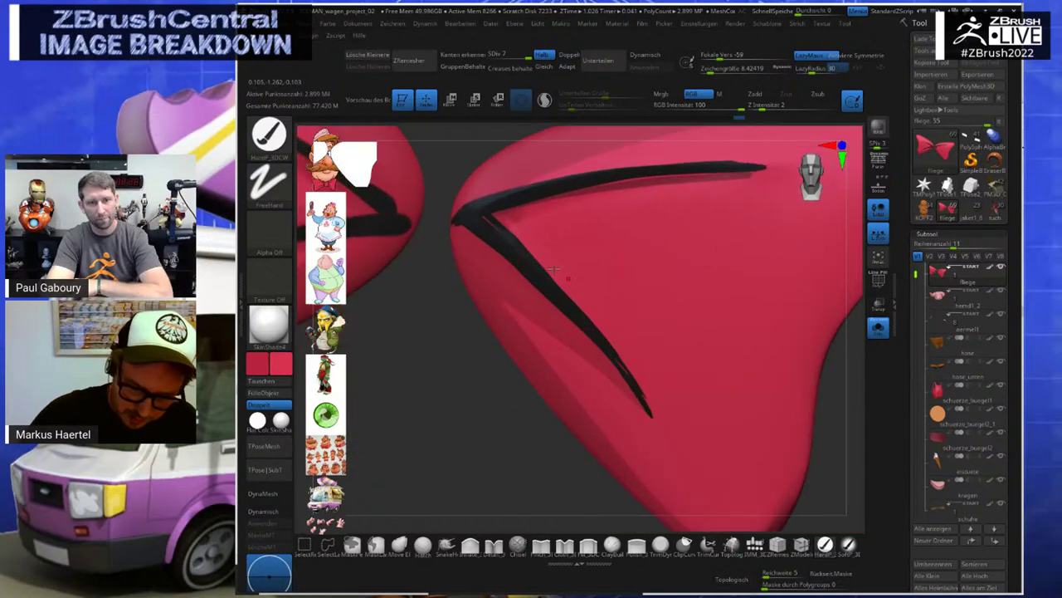
left_click_drag(588, 311, 658, 419)
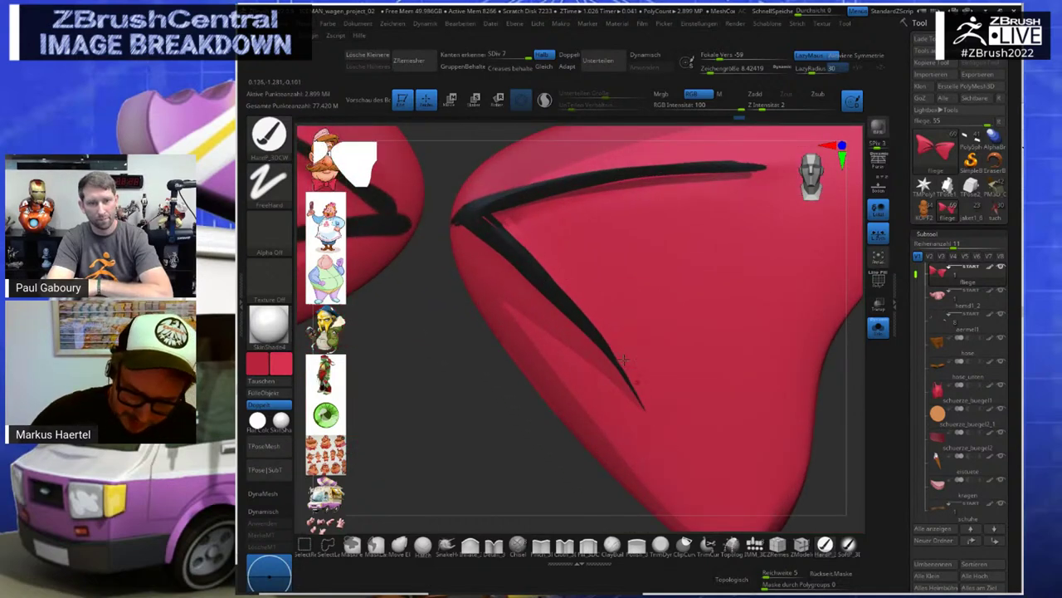
mouse_move(493, 220)
left_mouse_down()
mouse_move(564, 284)
mouse_move(630, 372)
mouse_move(662, 440)
left_mouse_up()
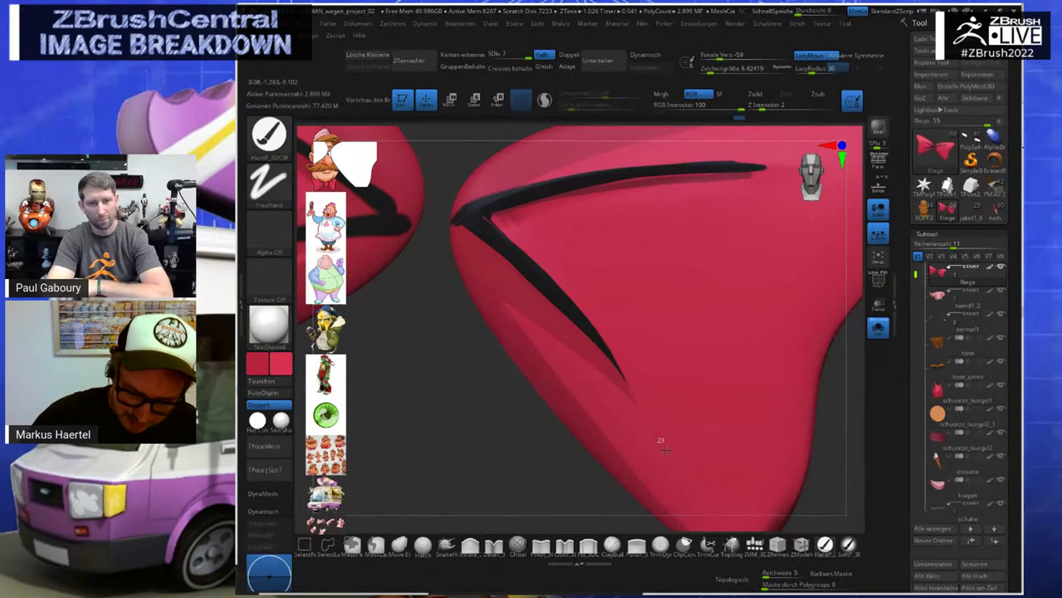
Thicken the right wing's upper accent line with near-black and taper its outer end using the sampled red
right_click_drag(672, 387, 699, 479, "alt")
right_click_drag(642, 363, 662, 432, "alt")
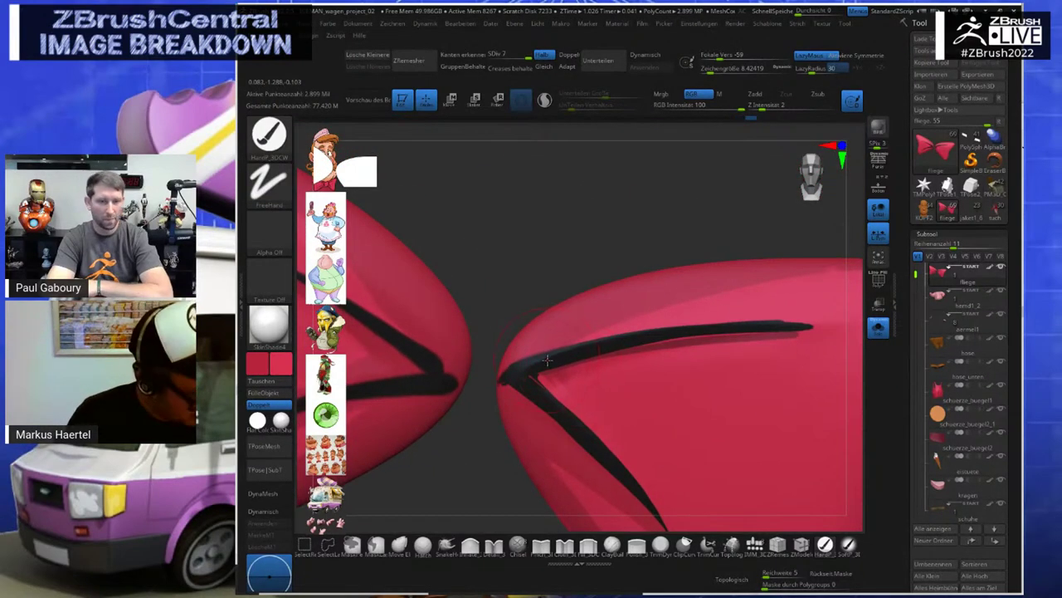
key("c")
left_click_drag(532, 379, 765, 334)
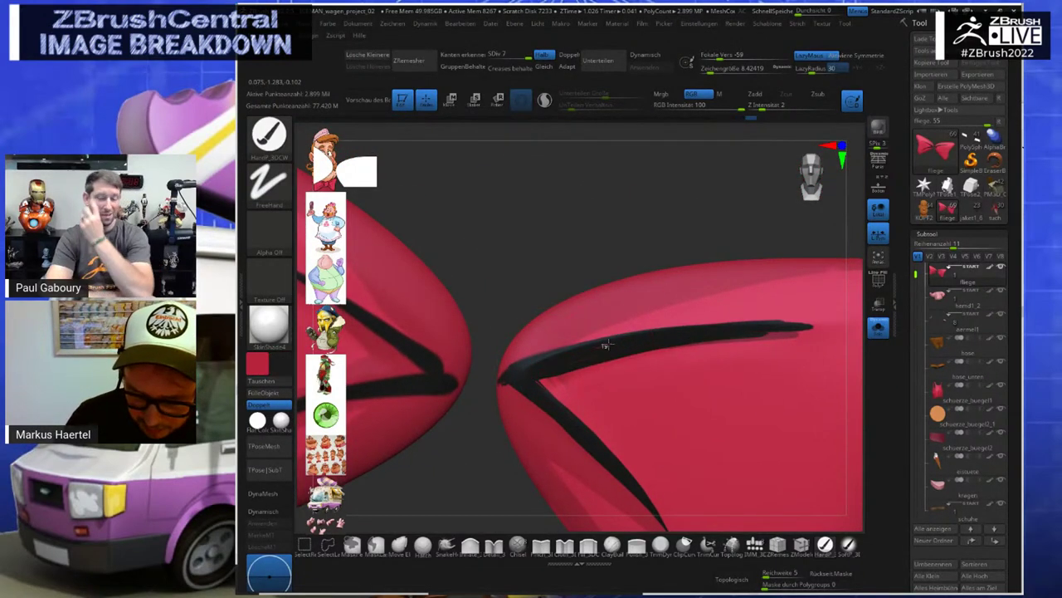
mouse_move(538, 379)
left_mouse_down()
mouse_move(643, 348)
mouse_move(815, 331)
left_mouse_up()
left_click_drag(542, 384, 840, 337)
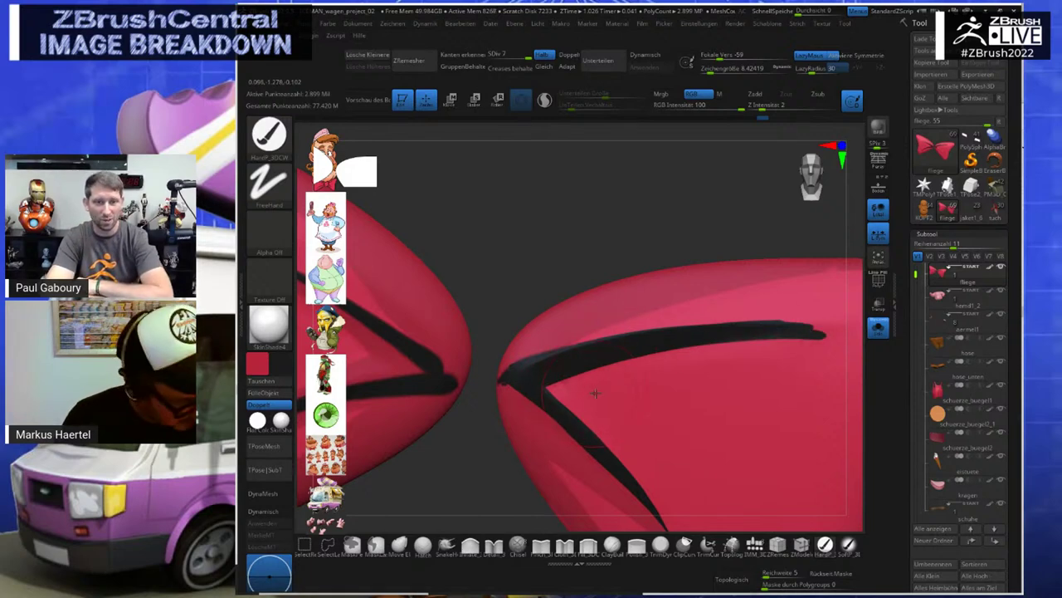
key("c")
mouse_move(622, 365)
left_mouse_down("shift")
mouse_move(830, 332)
mouse_move(818, 342)
left_mouse_up("shift")
left_click_drag(833, 237, 694, 282, "alt")
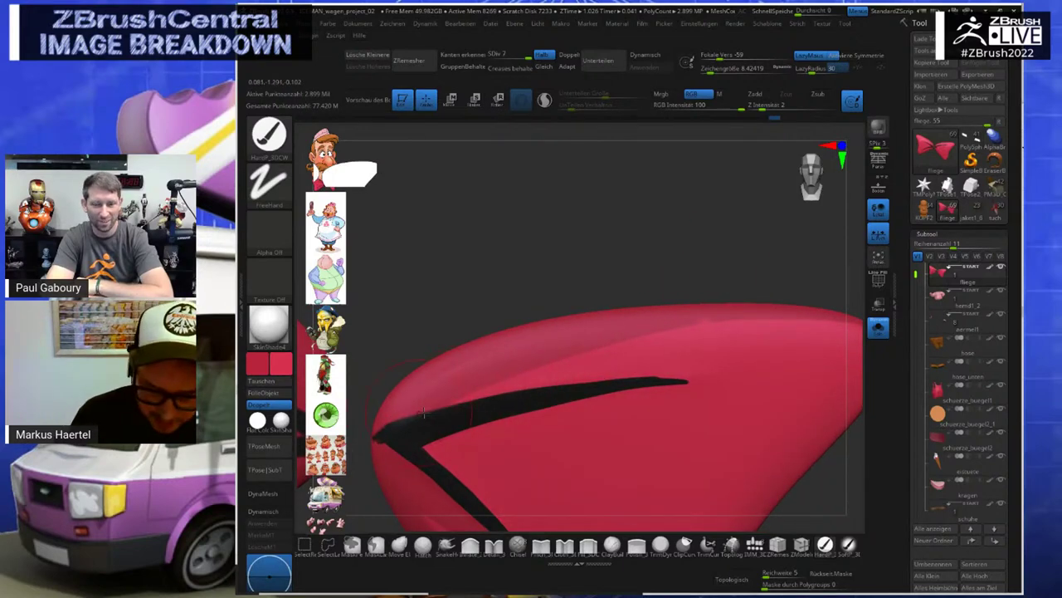
left_click_drag(472, 398, 699, 379)
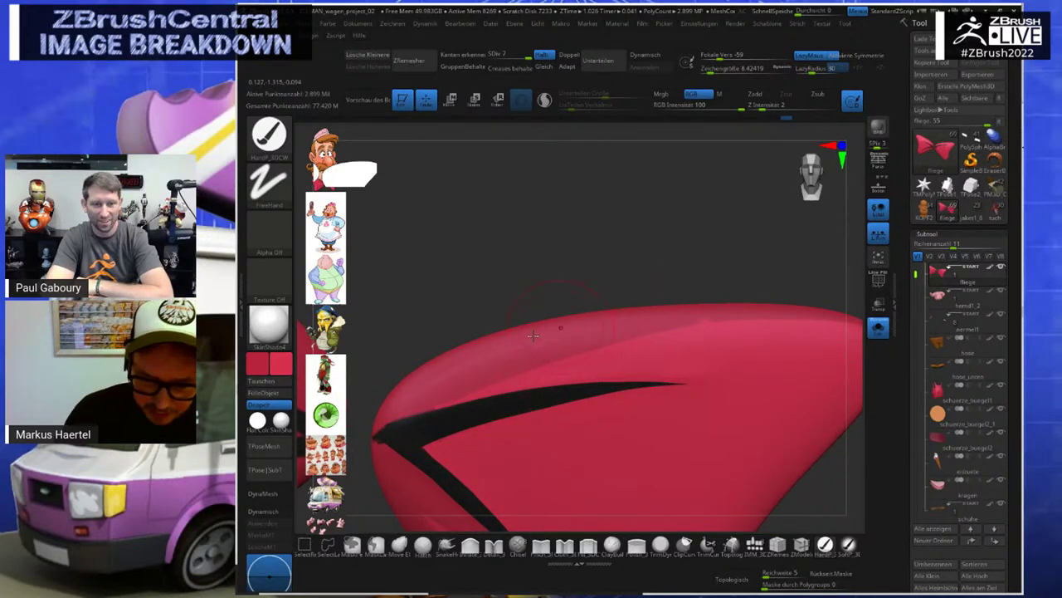
Paint over the black at the right wing's inner edge with the darker red so the accent lines meet in a sharp point
key("c")
left_click_drag(390, 437, 445, 403)
left_click_drag(367, 458, 474, 387)
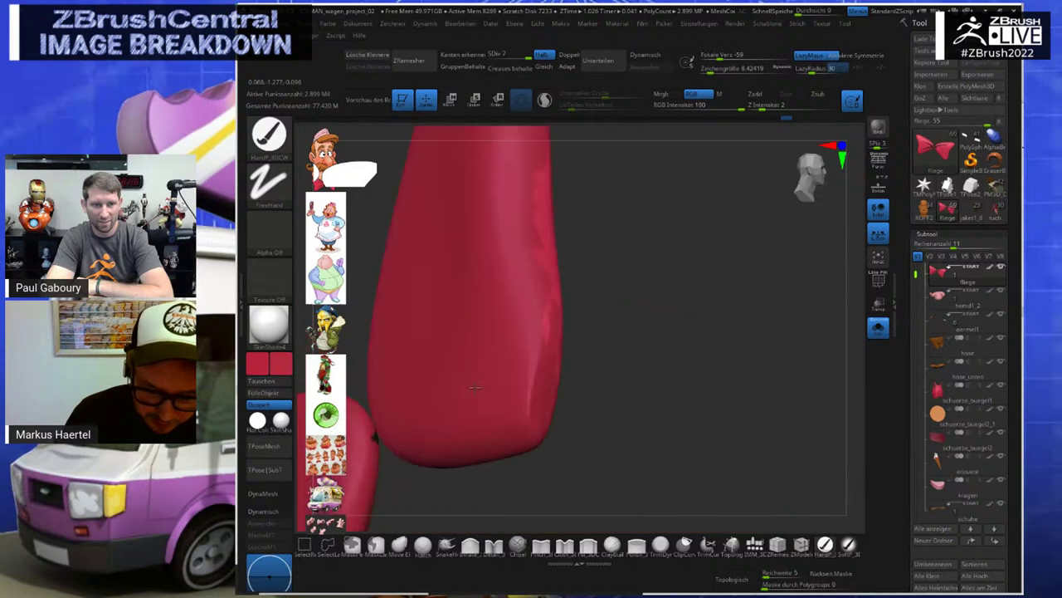
mouse_move(475, 386)
right_mouse_down()
mouse_move(498, 390)
mouse_move(484, 386)
right_mouse_up()
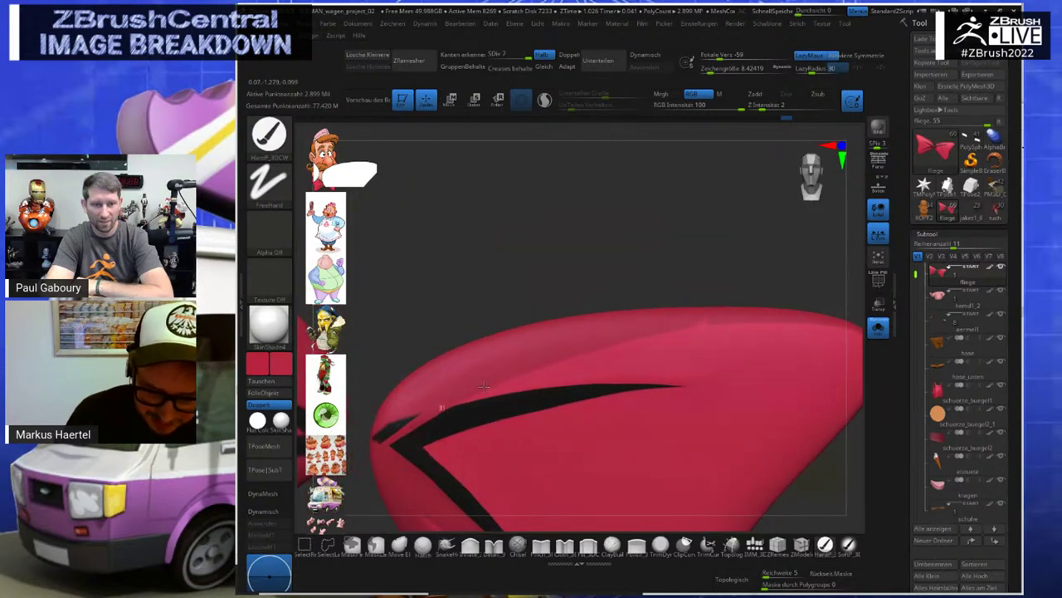
left_click_drag(711, 324, 814, 314)
left_click_drag(394, 430, 376, 439)
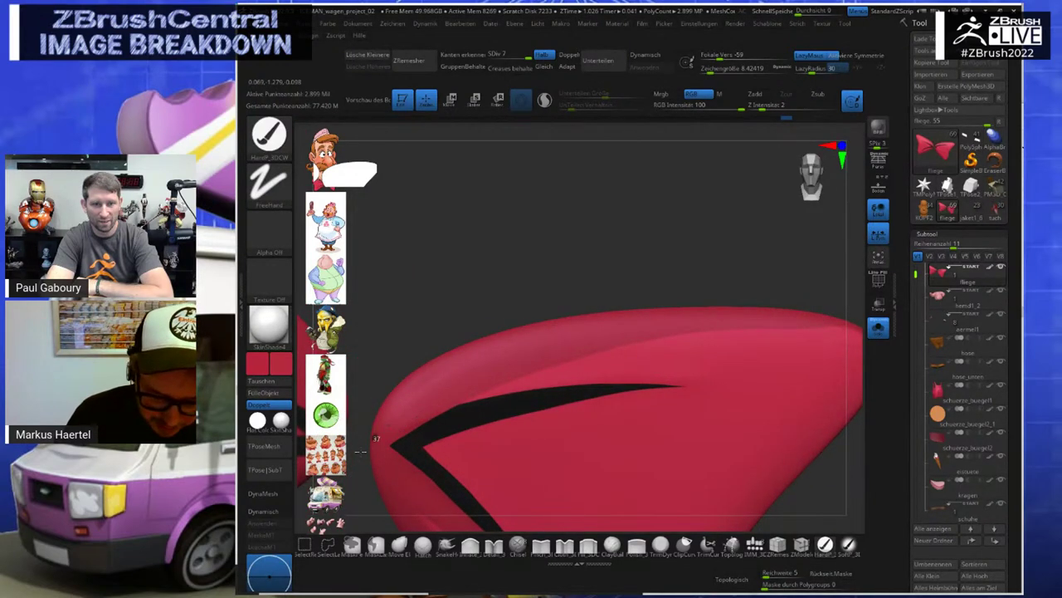
Show the whole bow tie again and turn off Solo mode to display it on the complete character
mouse_move(576, 389)
right_mouse_down("alt")
mouse_move(576, 356)
mouse_move(467, 404)
mouse_move(471, 414)
mouse_move(612, 422)
mouse_move(603, 401)
mouse_move(664, 431)
mouse_move(651, 415)
mouse_move(657, 399)
right_mouse_up("alt")
mouse_move(667, 434)
right_mouse_down("alt")
mouse_move(669, 238)
mouse_move(741, 339)
right_mouse_up("alt")
left_click(876, 333)
right_click_drag(777, 397, 740, 198, "alt")
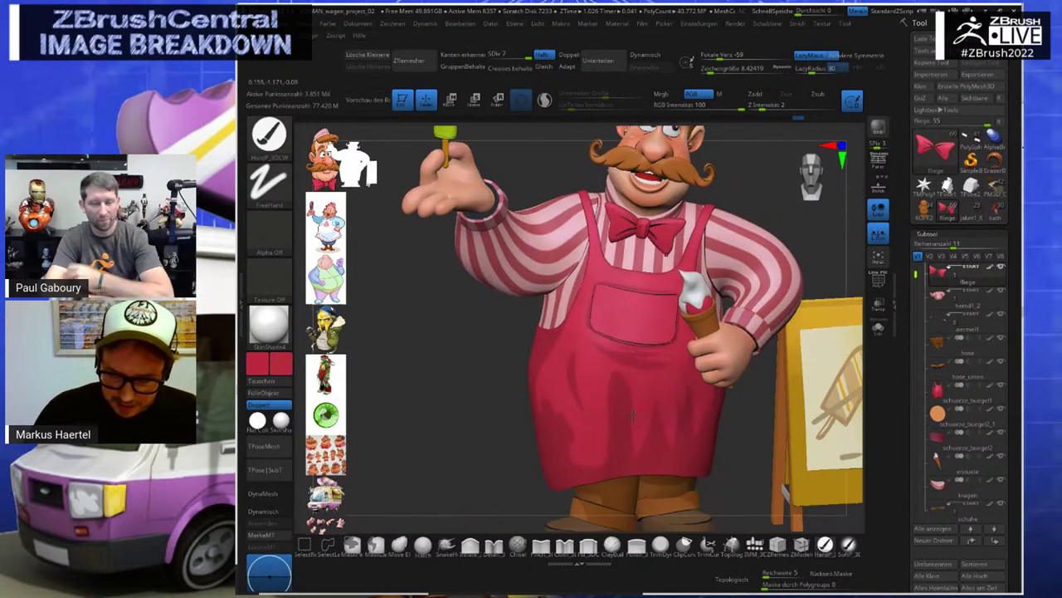
right_click_drag(749, 482, 708, 405, "alt")
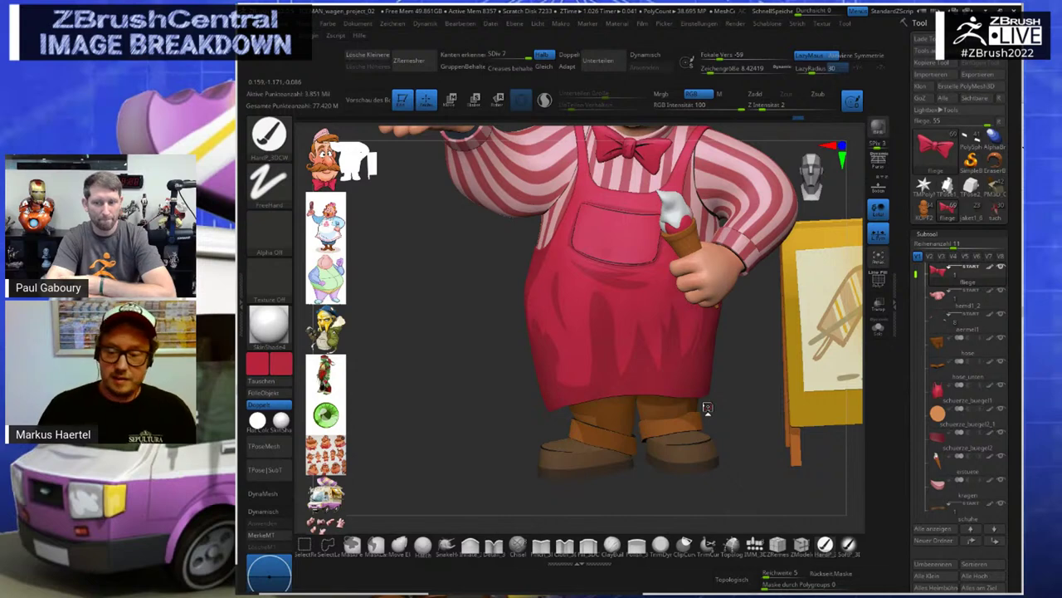
Examine the finished character, the ice cream sign and the truck from several angles and distances
right_click_drag(750, 356, 687, 433)
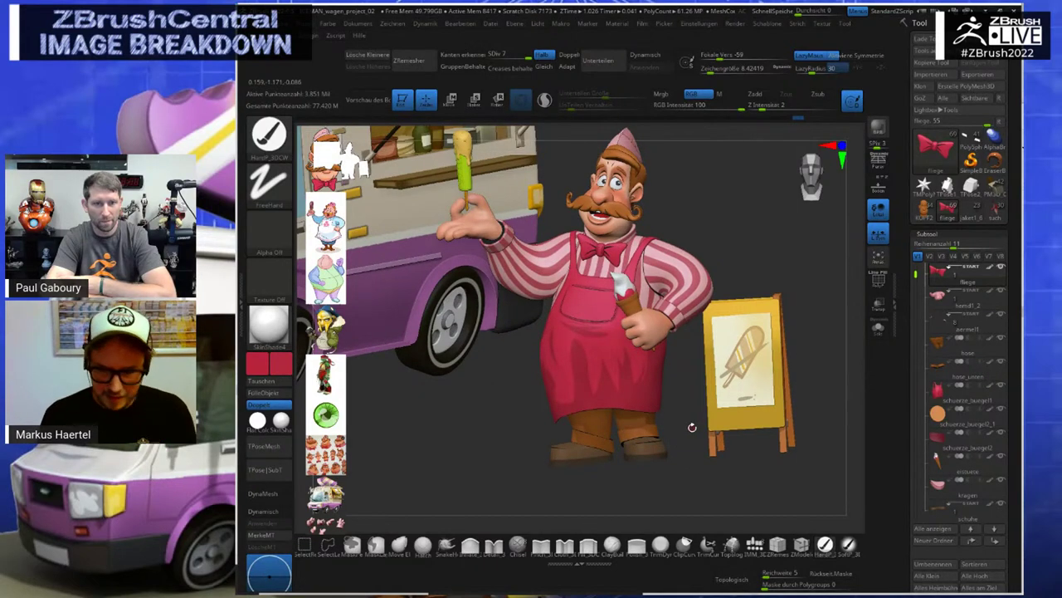
mouse_move(747, 249)
right_mouse_down()
mouse_move(742, 271)
mouse_move(743, 260)
right_mouse_up()
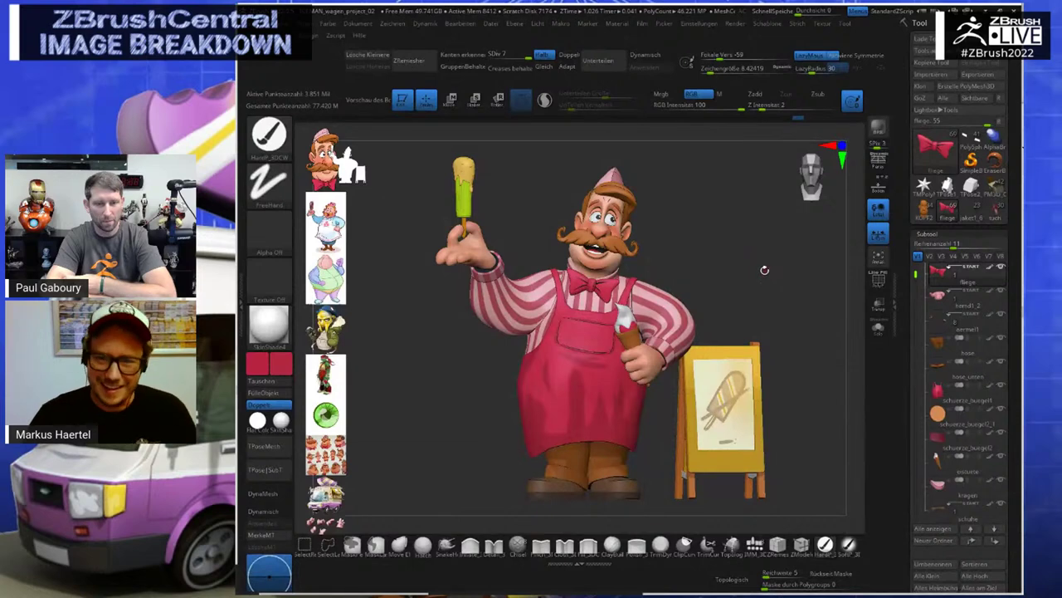
left_click_drag(759, 283, 742, 221)
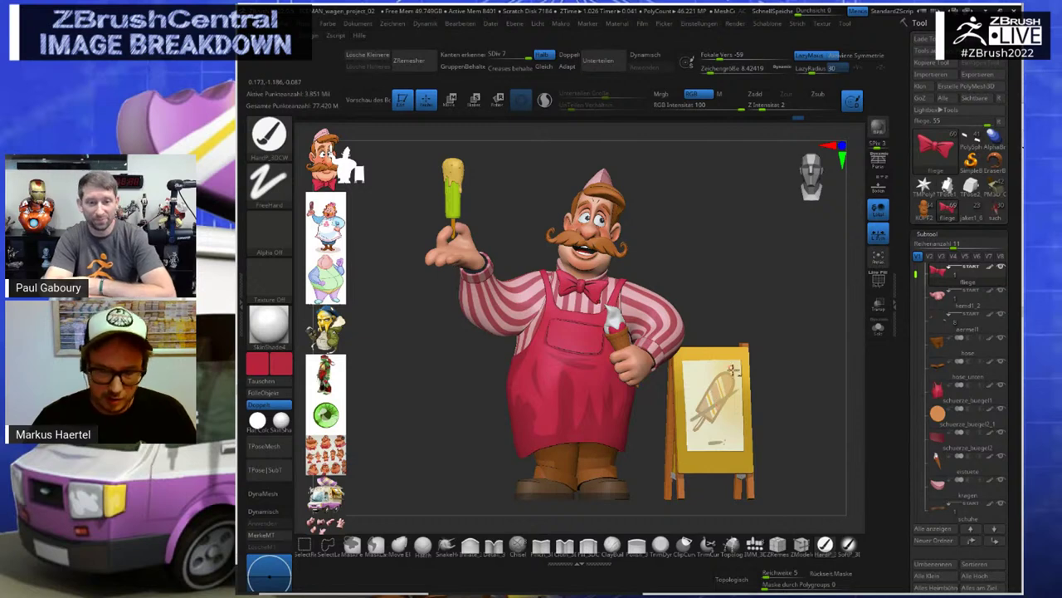
left_click_drag(519, 213, 605, 241, "alt")
mouse_move(694, 300)
left_mouse_down("alt")
mouse_move(707, 322)
mouse_move(818, 388)
left_mouse_up("alt")
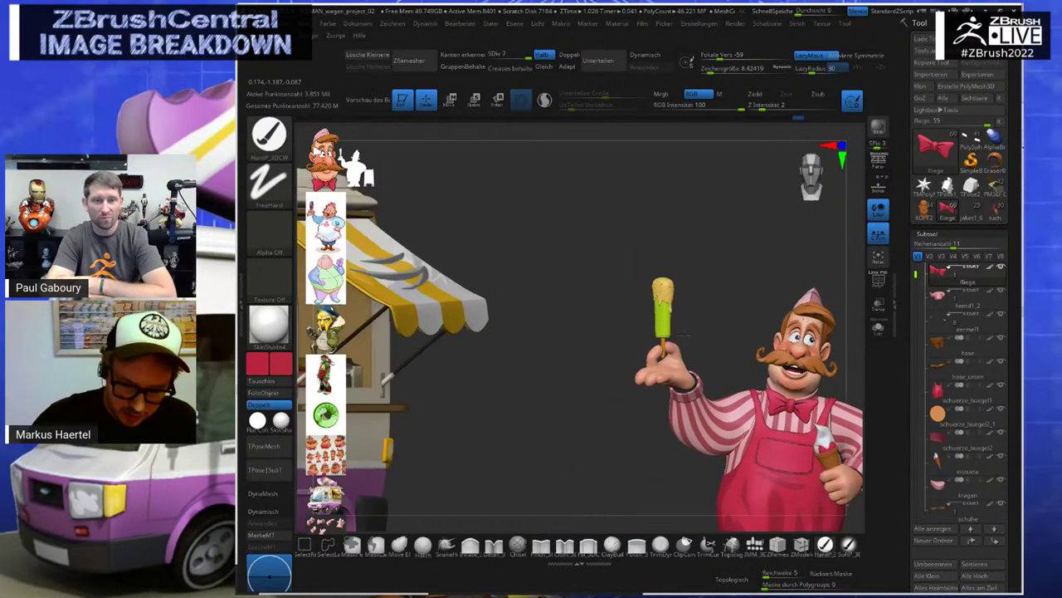
mouse_move(556, 323)
left_mouse_down("alt")
mouse_move(586, 332)
mouse_move(815, 308)
left_mouse_up("alt")
left_click_drag(640, 341, 541, 352)
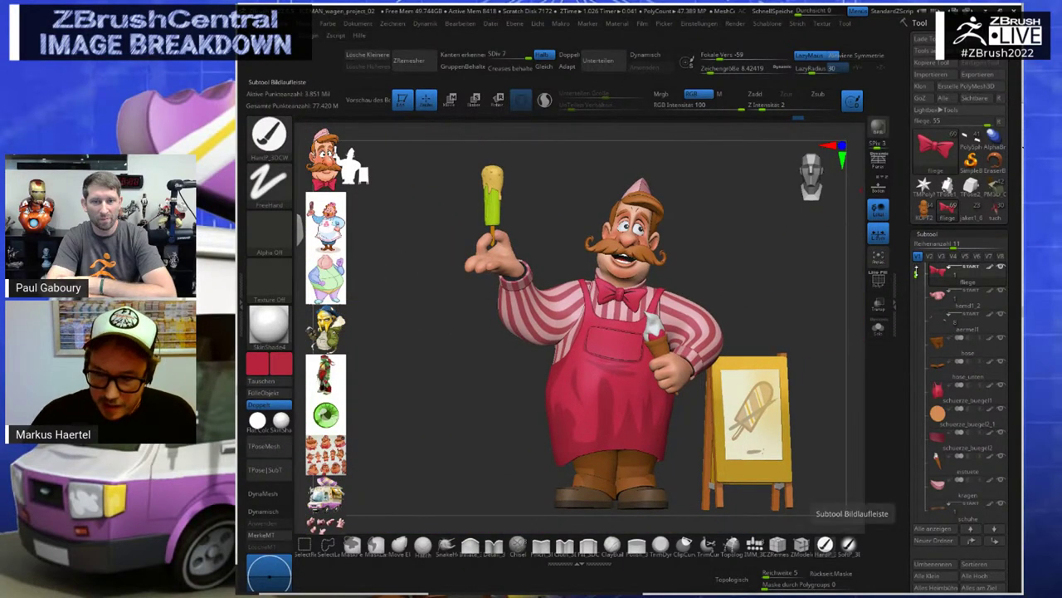
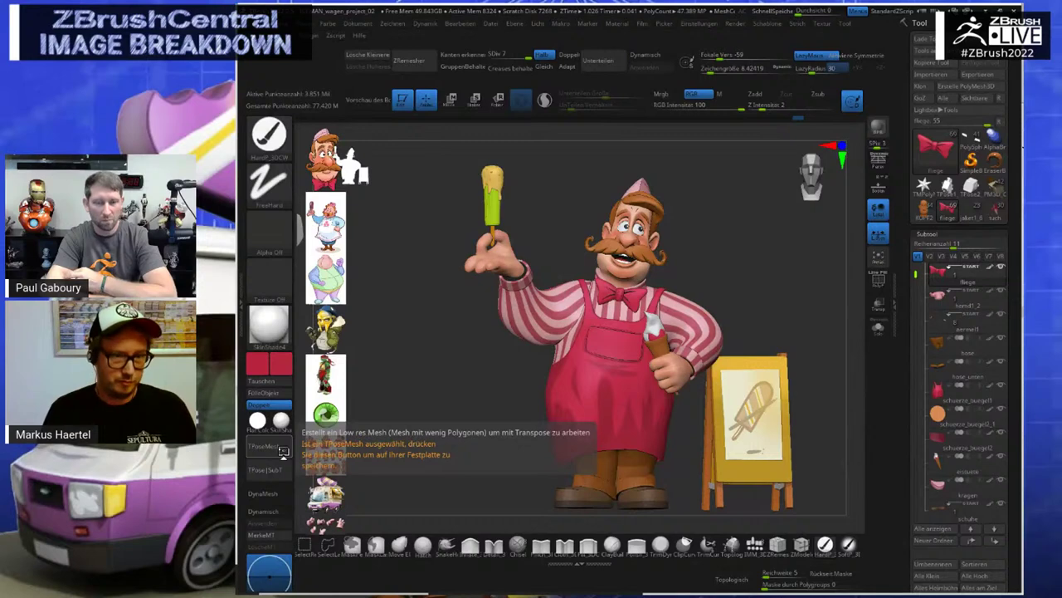
left_click(283, 451)
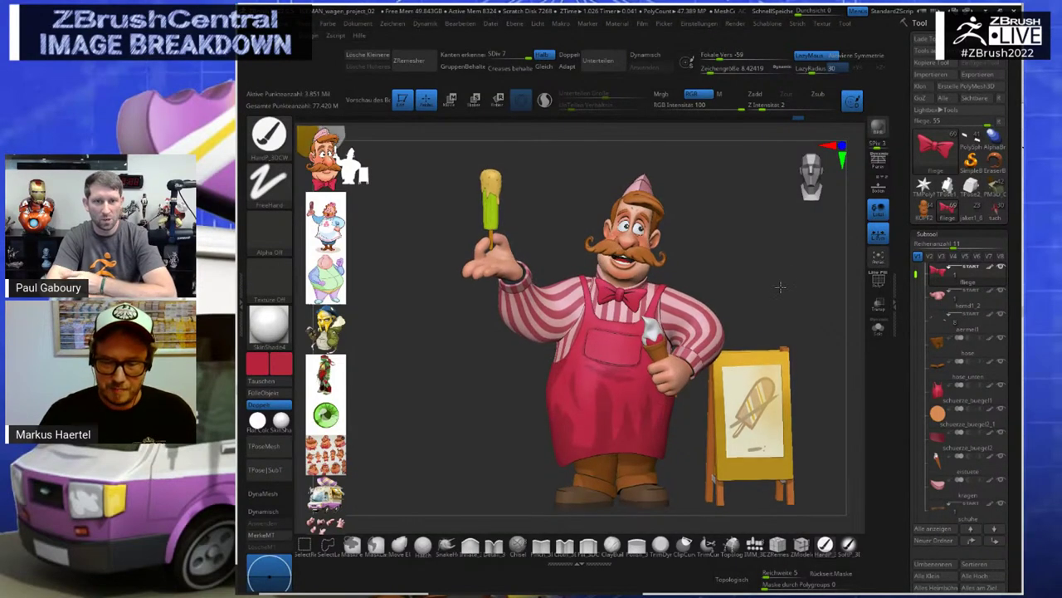
Switch to the low-poly KOPF2 tool with the A-pose character and make its shirt the active subtool
left_click(931, 153)
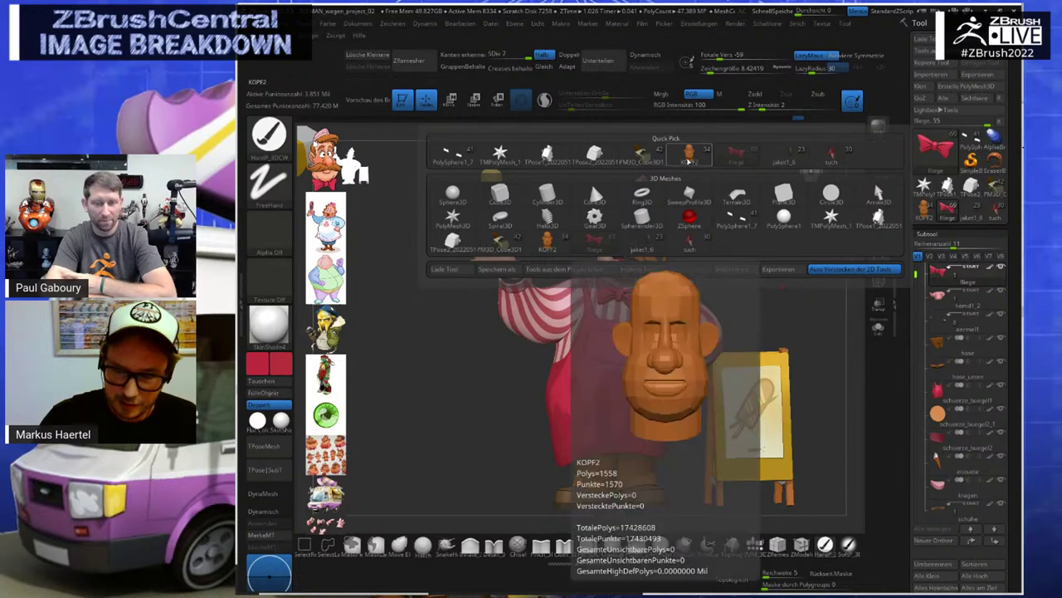
left_click(691, 158)
left_click_drag(690, 158, 723, 269)
key("r")
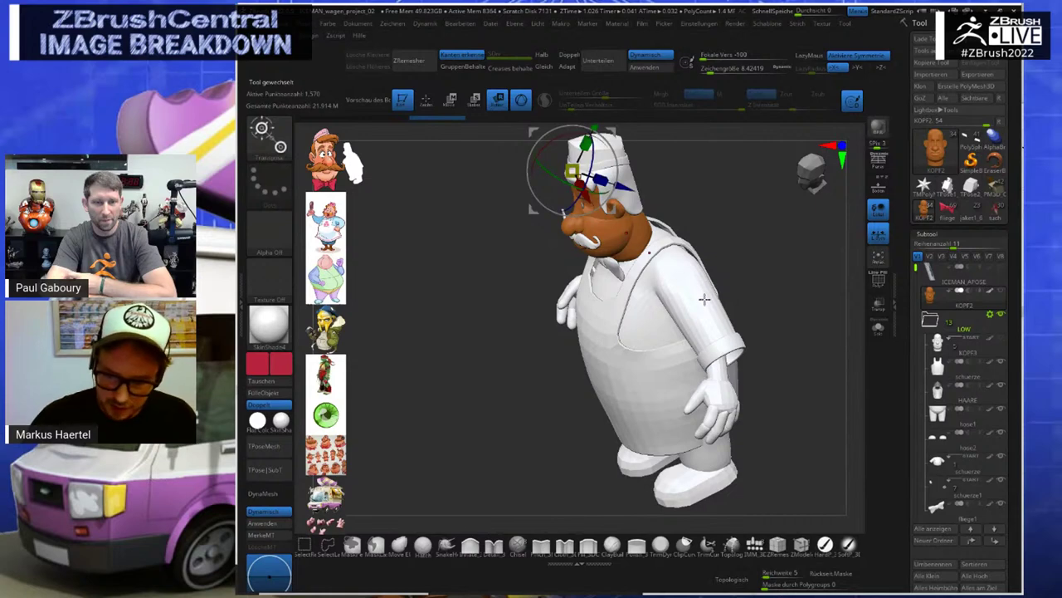
left_click(710, 305, "alt")
Lay a transpose line from the shirt's shoulder along the sleeve and isolate the shirt in Solo mode
key("q")
key("w")
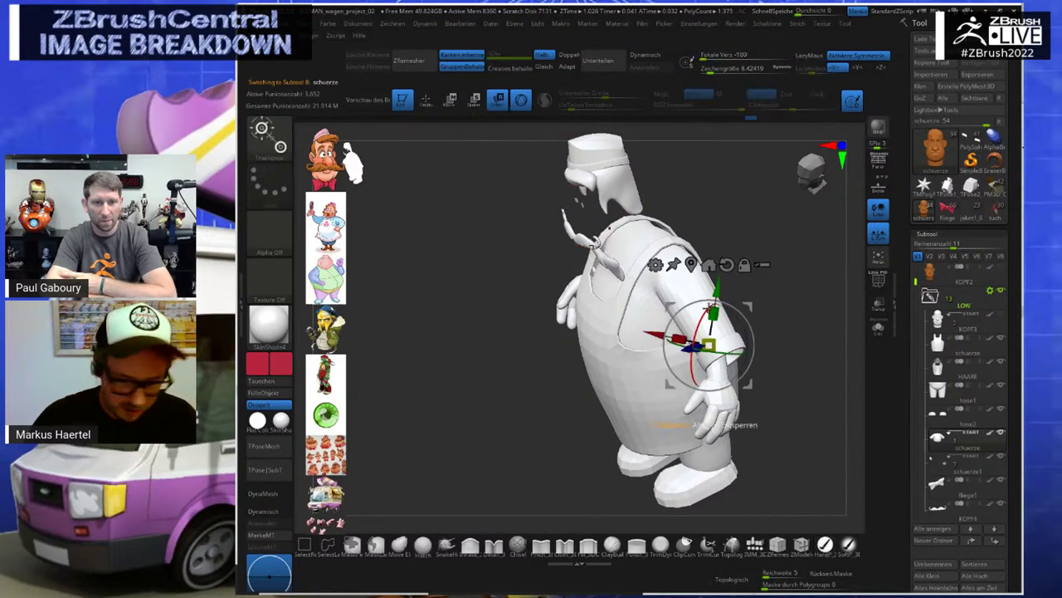
left_click(697, 289)
key("y")
right_click_drag(707, 283, 722, 306, "ctrl")
right_click_drag(758, 271, 735, 286)
left_click_drag(659, 242, 760, 426)
right_click_drag(767, 383, 743, 330)
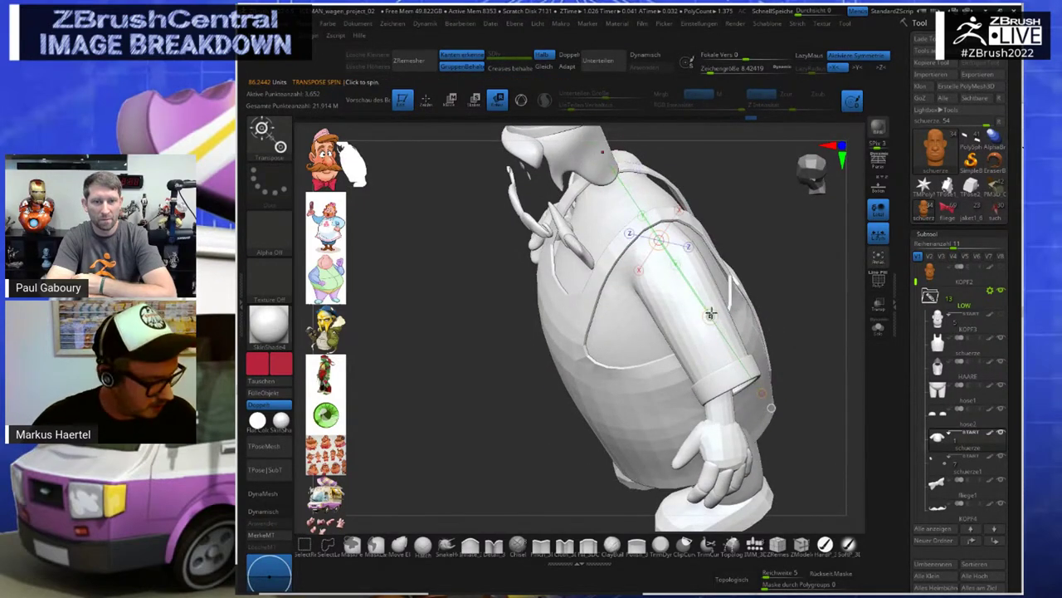
key("w")
left_click_drag(711, 316, 719, 312)
left_click_drag(768, 280, 790, 246)
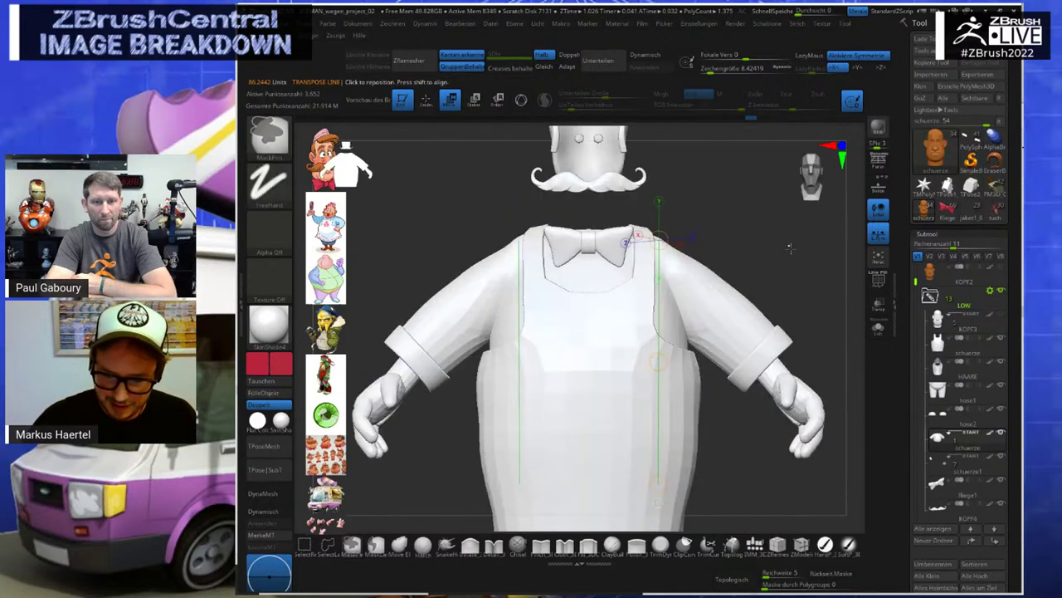
left_click(879, 329)
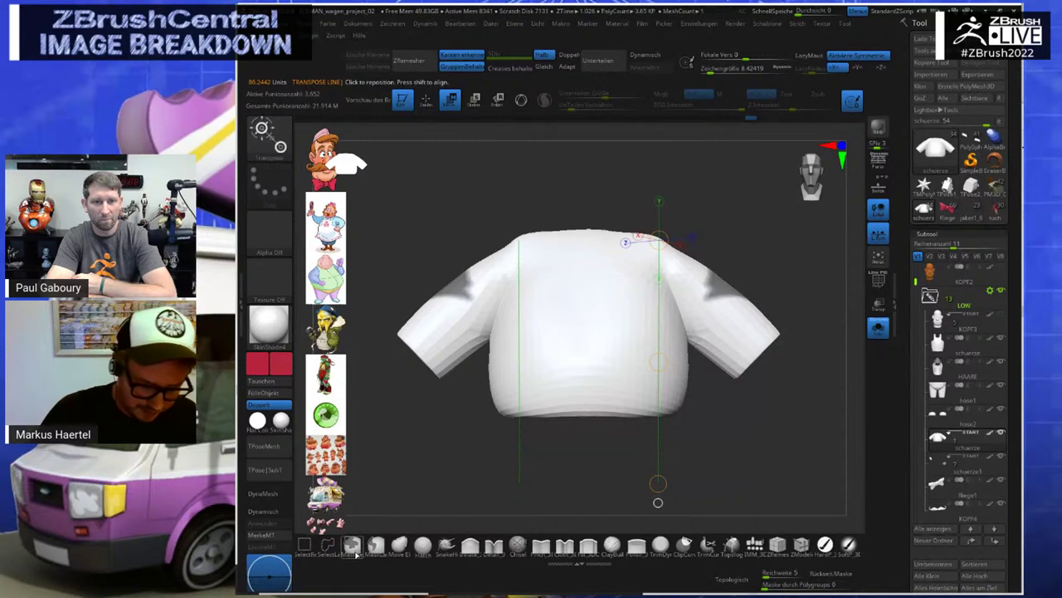
Try masking the shirt's shoulder area with the MaskPen brush, invert the mask and clear it
left_click(354, 551)
left_click(307, 574)
left_click_drag(743, 228, 638, 230, "ctrl")
left_click(406, 489, "ctrl")
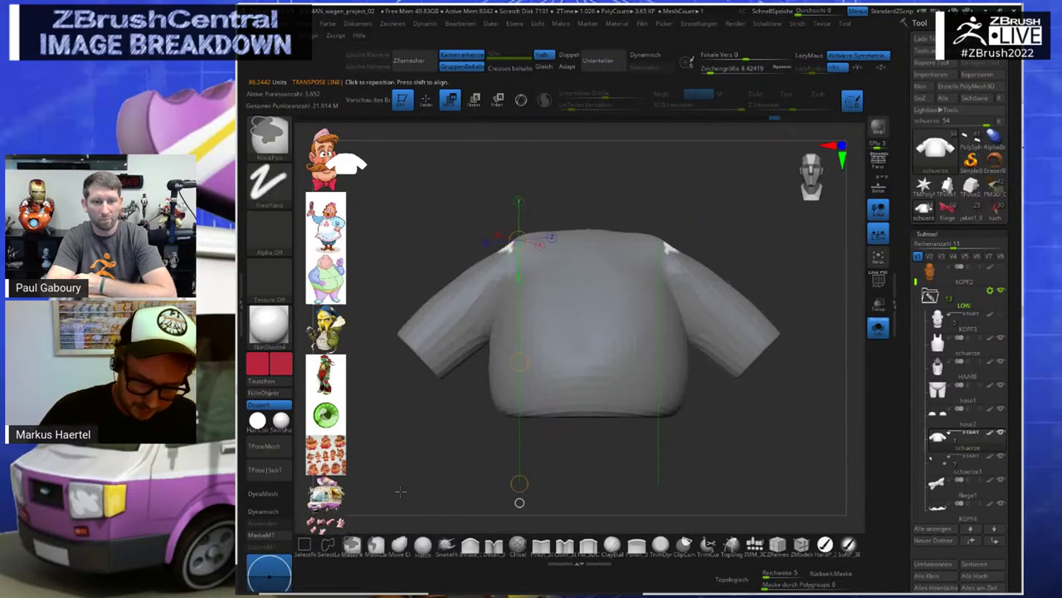
left_click(406, 488, "ctrl")
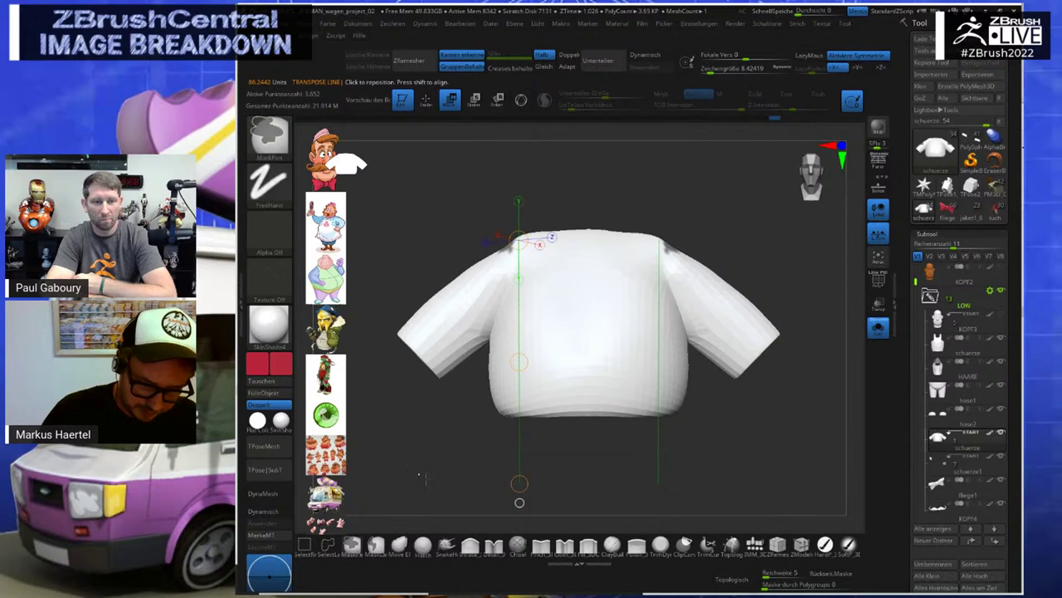
left_click_drag(423, 481, 401, 515, "ctrl")
Lasso-mask both sleeves symmetrically, soften the mask edge and invert it so only the torso stays protected
left_click(378, 547)
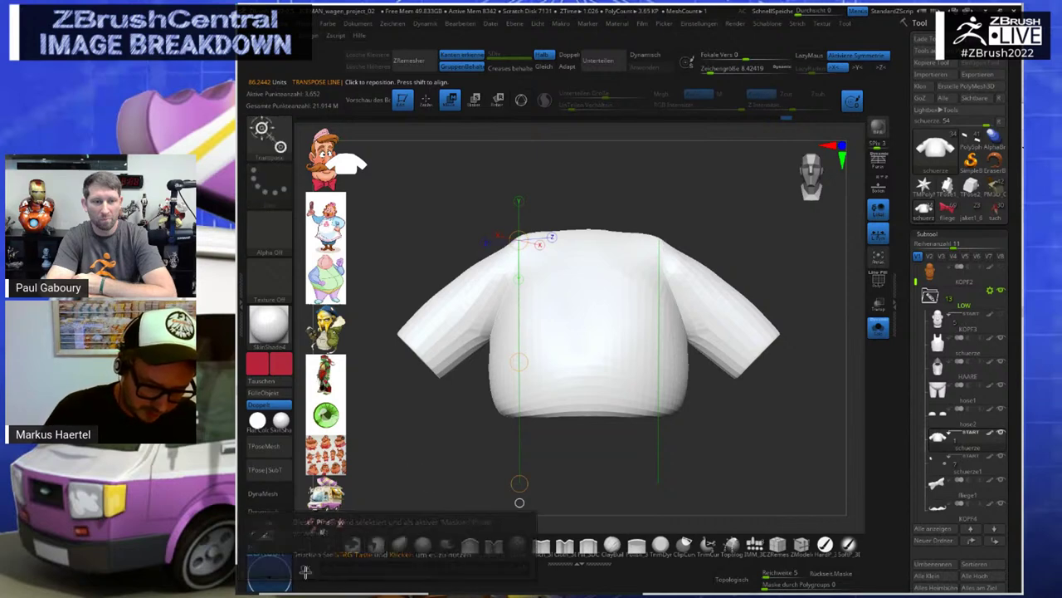
mouse_move(663, 214)
left_mouse_down("ctrl")
mouse_move(688, 282)
mouse_move(693, 356)
mouse_move(784, 415)
mouse_move(789, 285)
mouse_move(779, 283)
left_mouse_up("ctrl")
key("r")
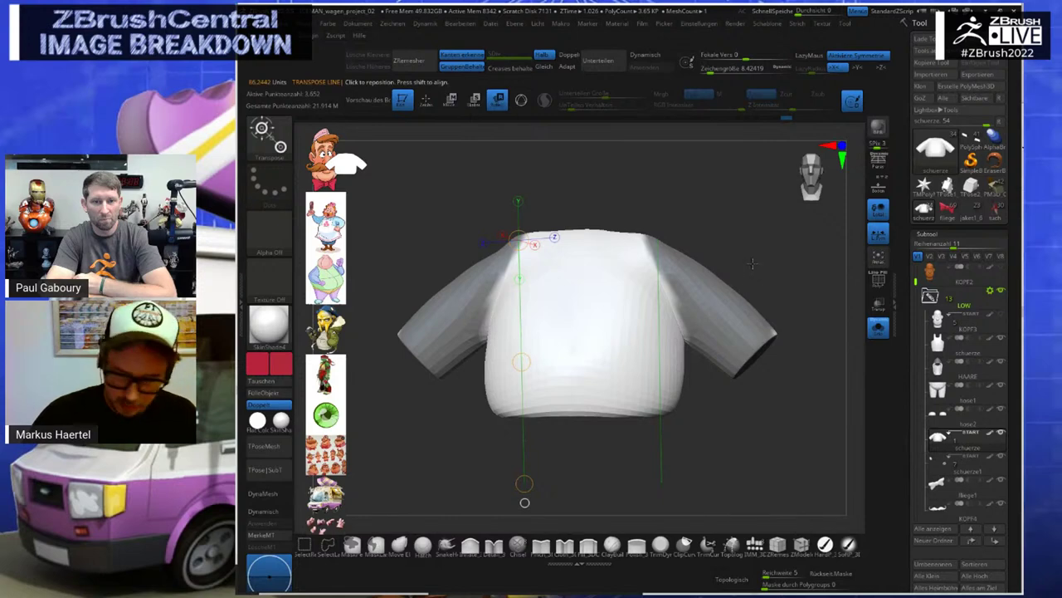
left_click(700, 309, "ctrl")
left_click(701, 309, "ctrl")
left_click(725, 257, "ctrl")
left_click(700, 306, "ctrl")
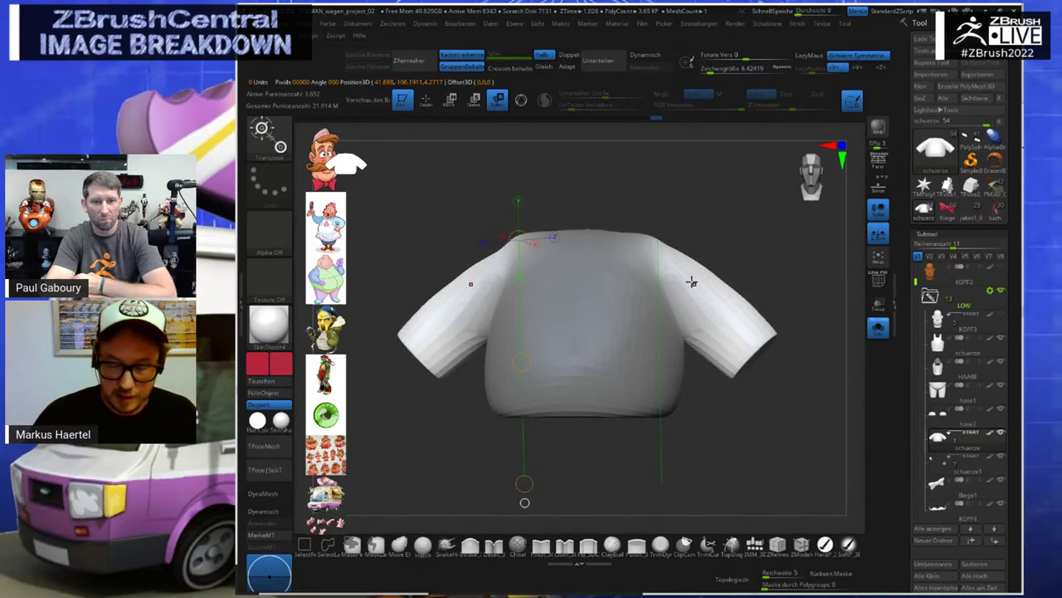
Try placing the Gizmo at the sleeve's shoulder joint in side view, and return to the transpose line
left_click(684, 287)
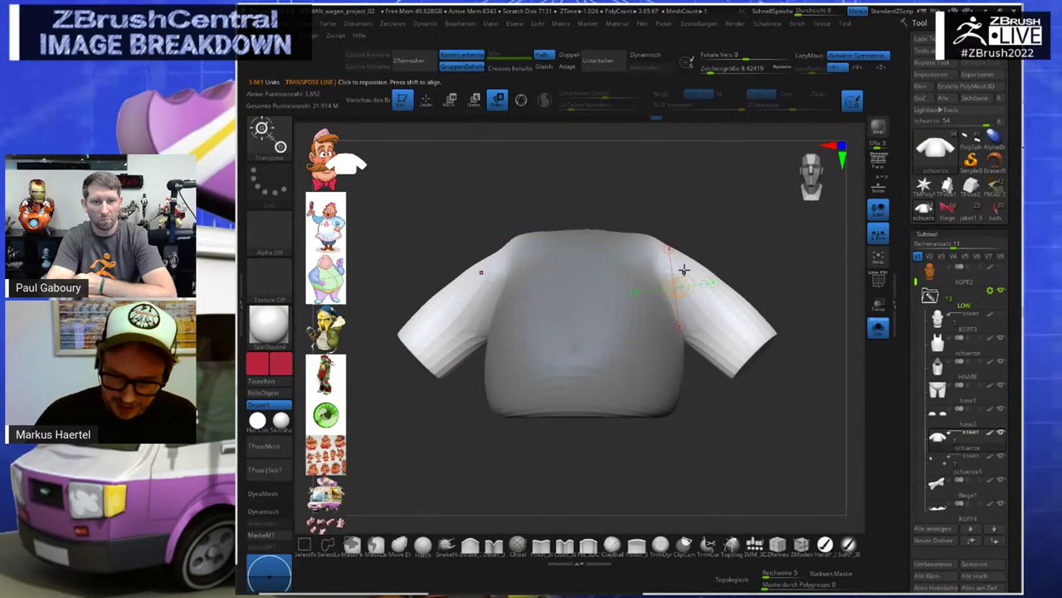
key("y")
left_click(679, 280, "alt")
left_click_drag(752, 253, 698, 209, "shift")
left_click(697, 199, "alt")
left_click(662, 199)
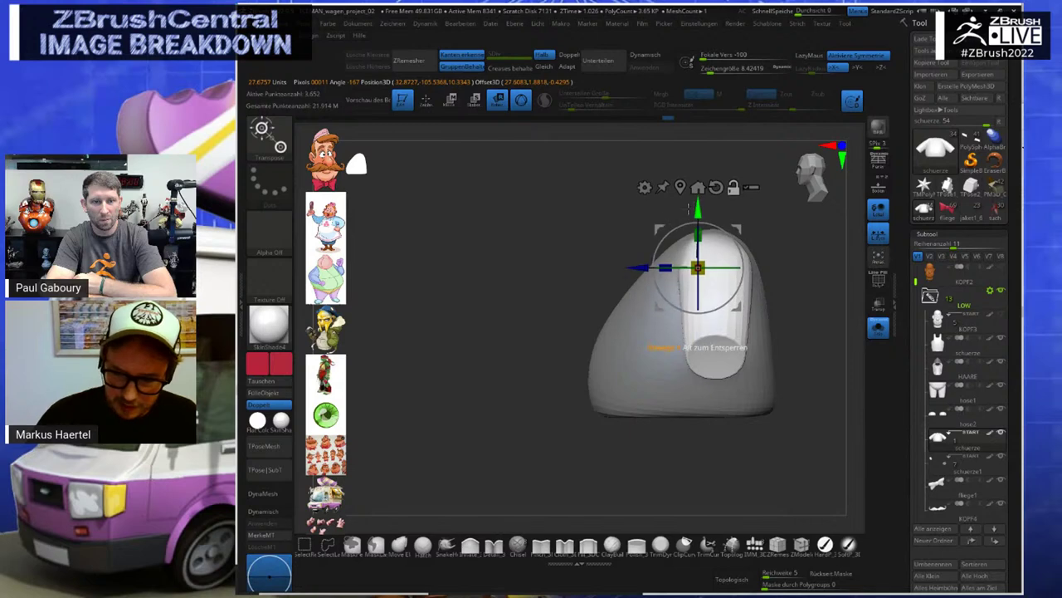
left_click_drag(650, 264, 715, 267, "alt")
key("y")
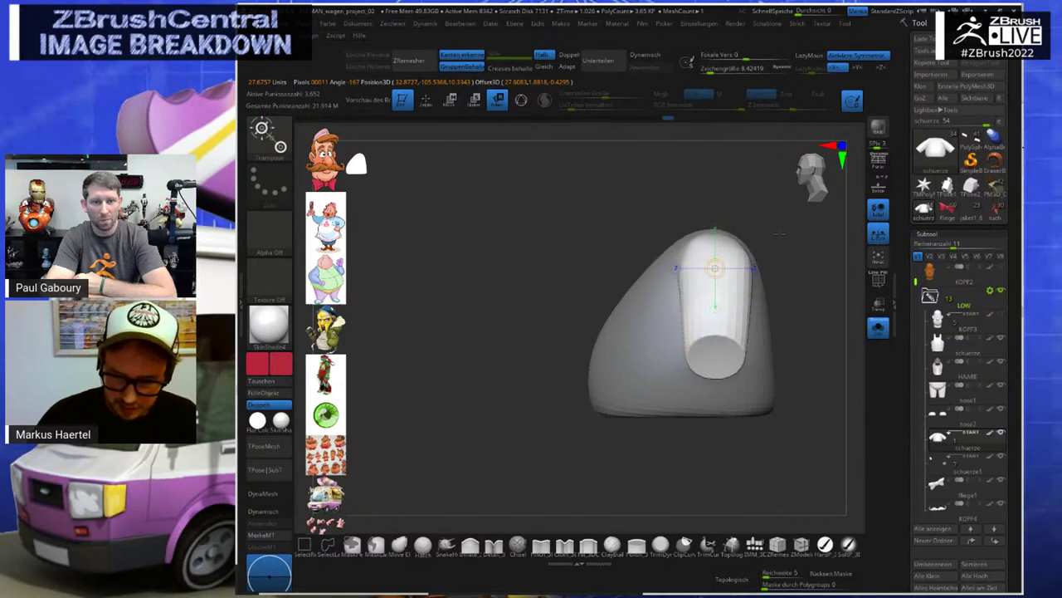
Draw a transpose line from the shoulder past the cuff, center it on the sleeve and bend the unmasked sleeve at the elbow
right_click_drag(743, 226, 724, 278)
left_click_drag(724, 235, 730, 418)
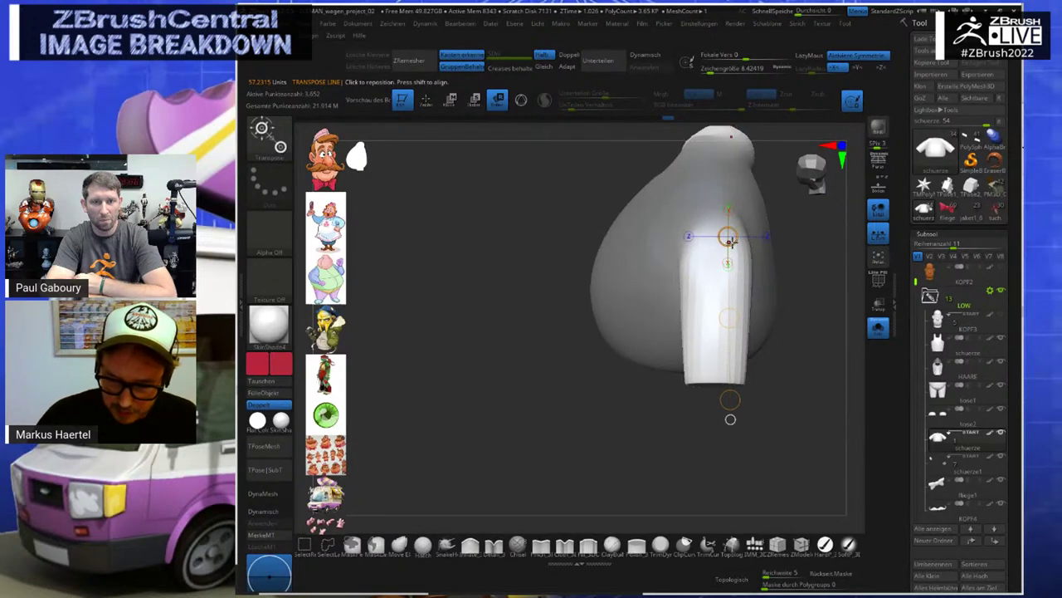
left_click_drag(730, 240, 722, 237)
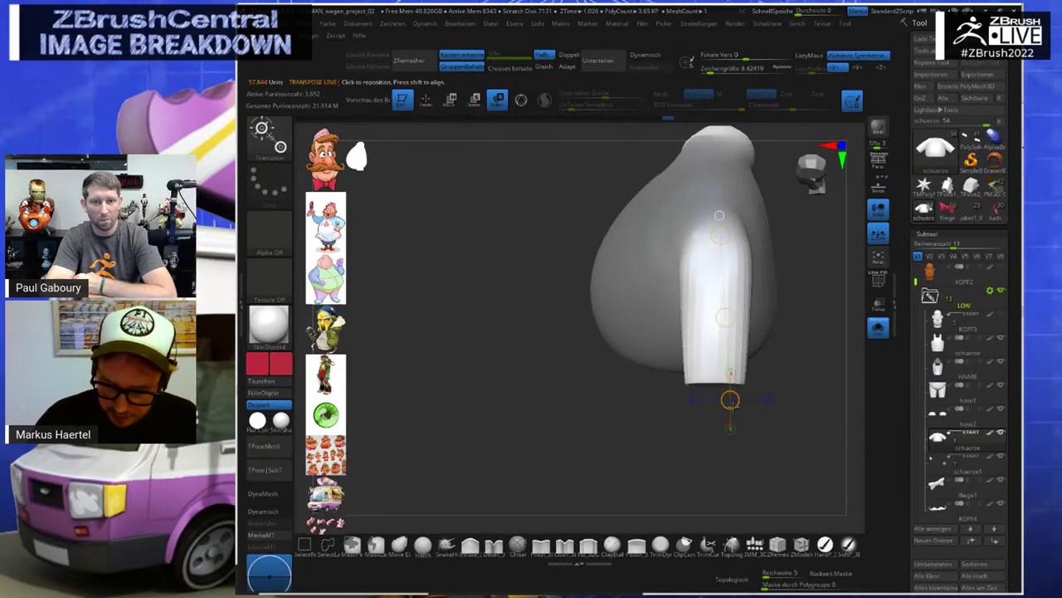
left_click_drag(730, 400, 719, 410)
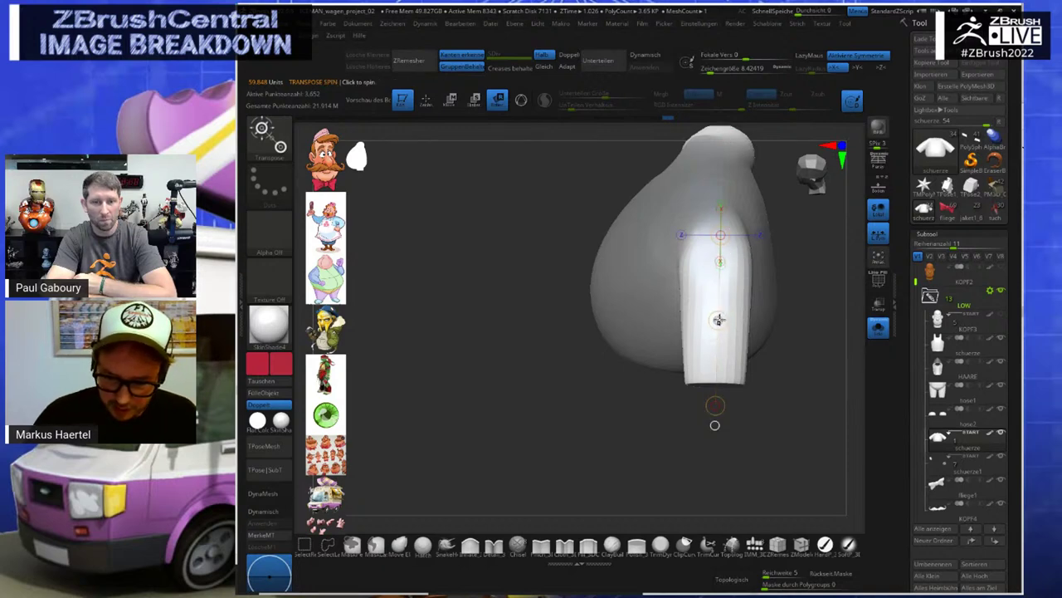
mouse_move(718, 320)
left_mouse_down()
mouse_move(736, 317)
mouse_move(700, 318)
mouse_move(734, 320)
mouse_move(722, 320)
mouse_move(736, 331)
left_mouse_up()
Leave Solo mode and turn on transparency to show the bent sleeves against the rest of the character in front view
key("w")
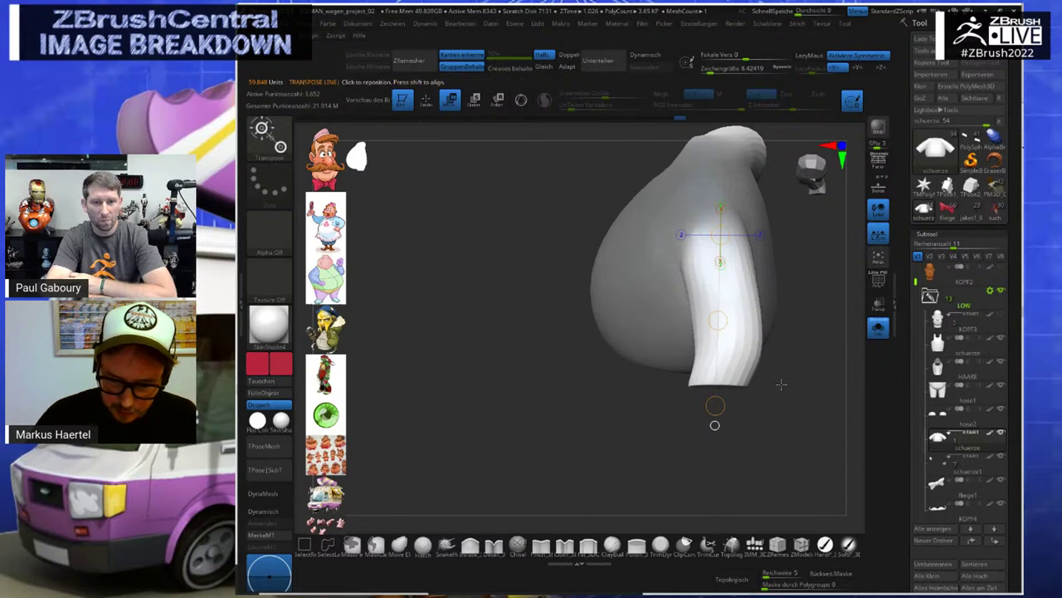
left_click_drag(781, 384, 787, 312)
left_click(879, 332)
left_click(878, 332)
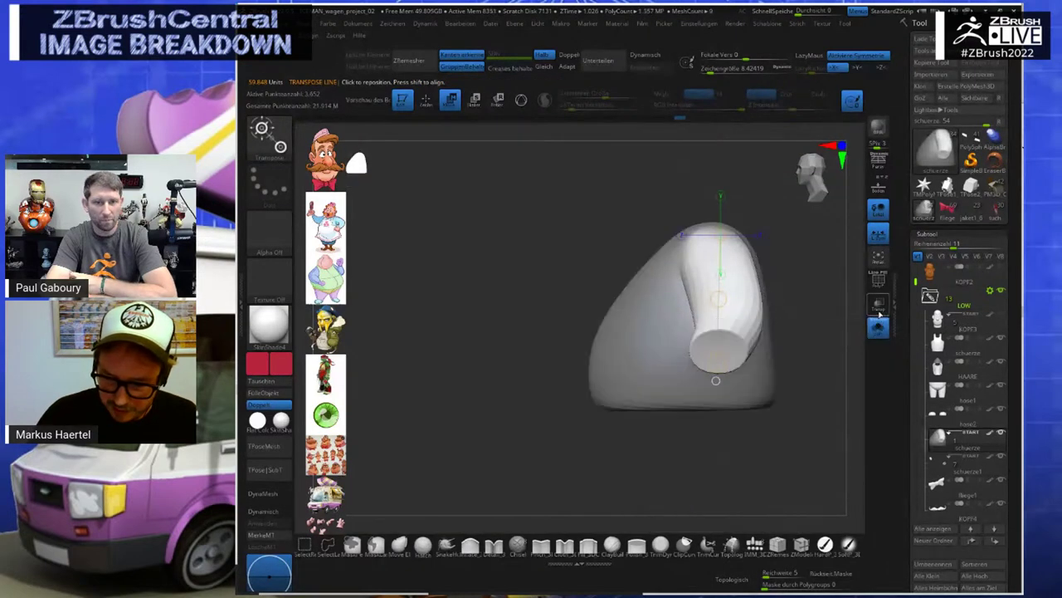
left_click(878, 332)
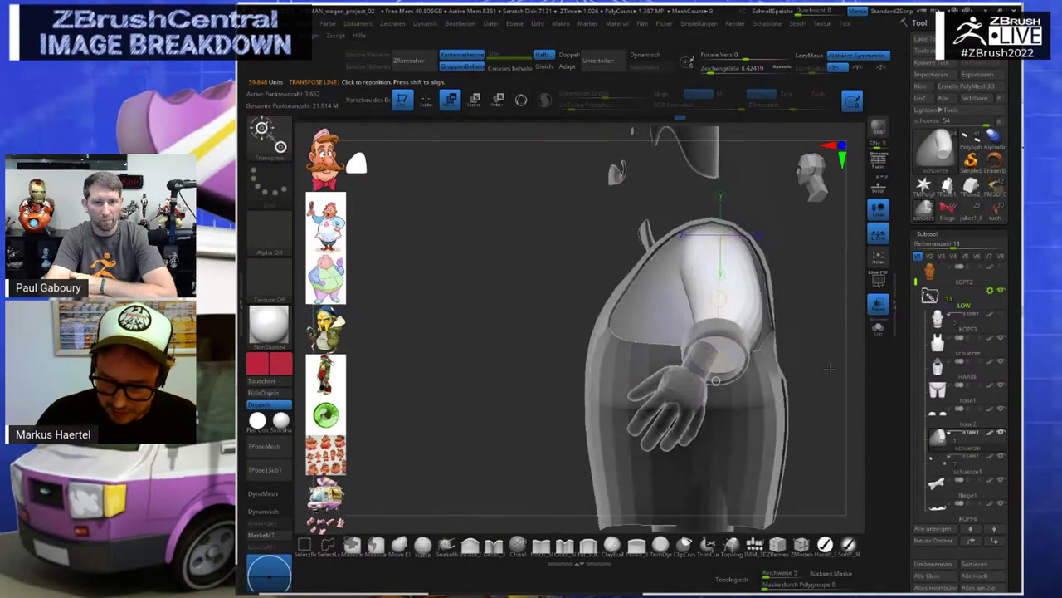
left_click_drag(823, 319, 739, 269)
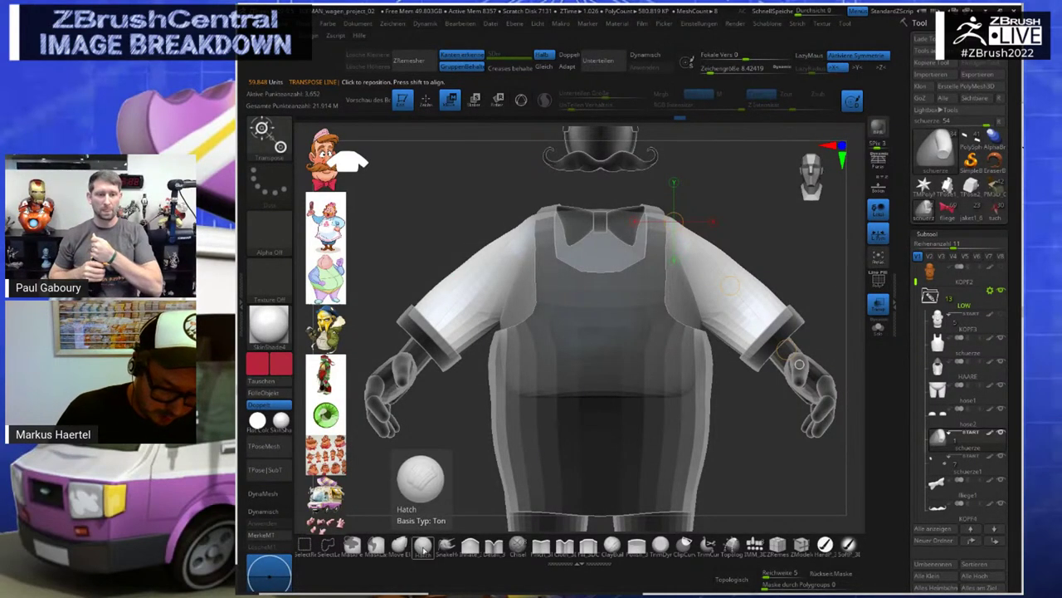
Choose the Move brush, enlarge its draw size to about 163 and reshape the sleeves' outline with symmetric strokes
left_click(424, 549)
left_click(425, 551)
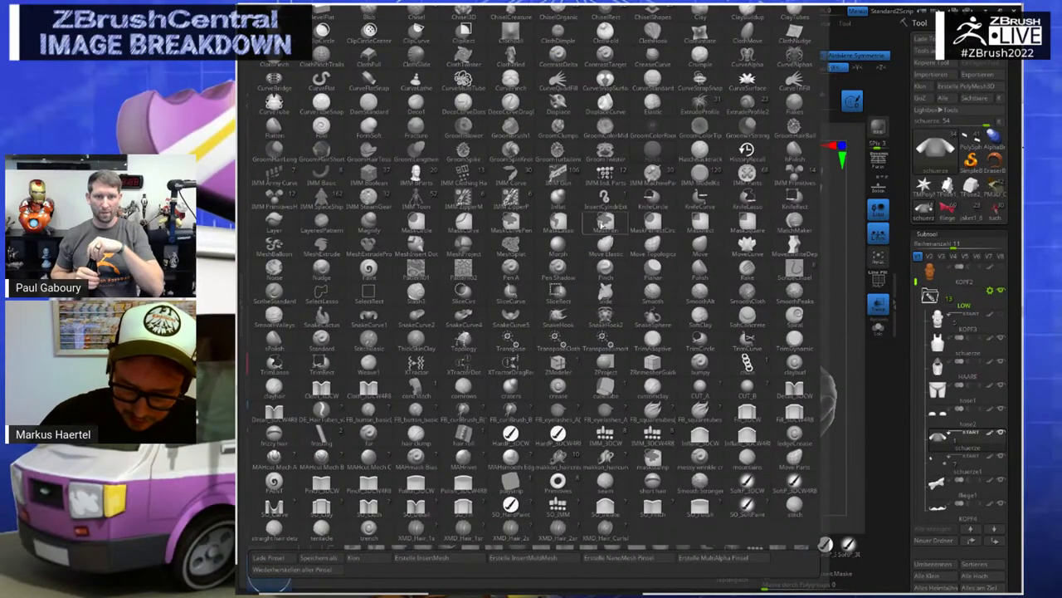
left_click(702, 247)
left_click_drag(822, 292, 759, 336)
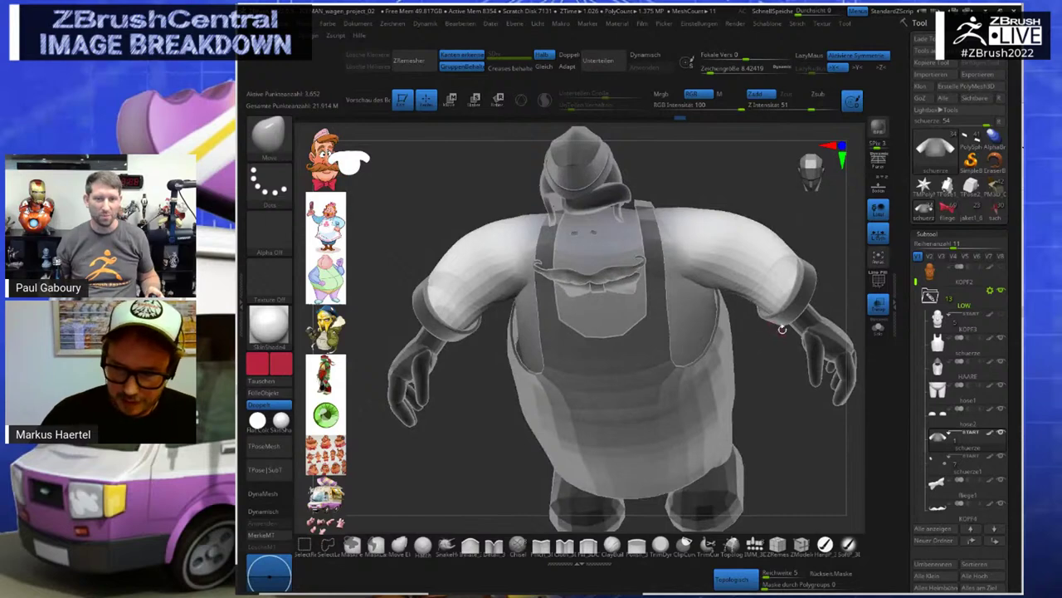
mouse_move(858, 256)
left_mouse_down("alt")
mouse_move(770, 336)
mouse_move(773, 362)
mouse_move(734, 365)
mouse_move(765, 300)
left_mouse_up("alt")
key("s")
key("s")
left_click_drag(666, 324, 660, 342)
left_click_drag(750, 366, 735, 360)
left_click_drag(638, 325, 649, 314)
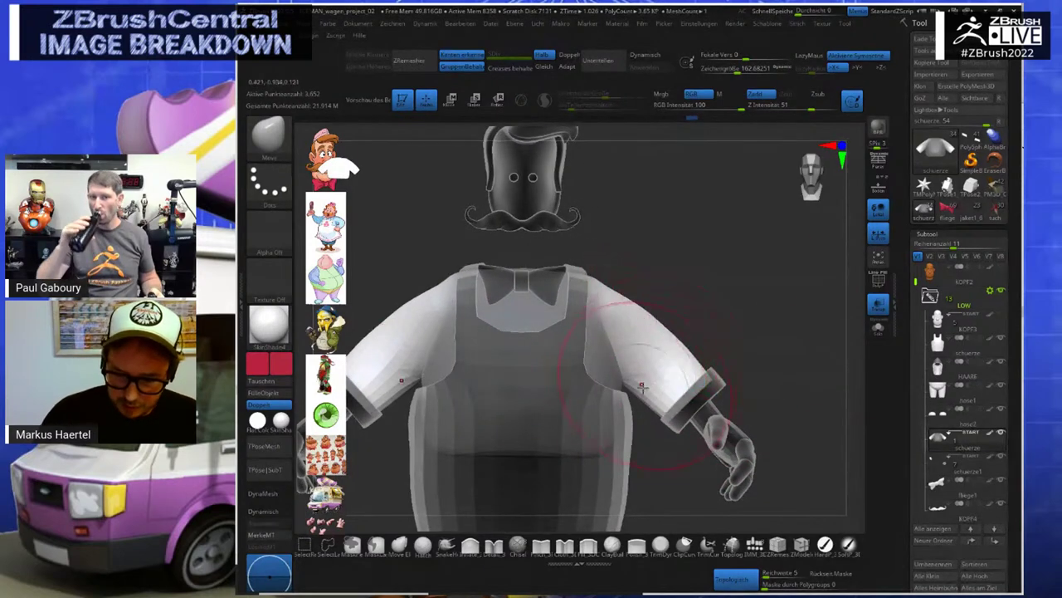
Reshape the shirt sleeves slightly with the Move brush around the forearms
left_click_drag(643, 388, 653, 375)
mouse_move(809, 375)
left_mouse_down()
mouse_move(754, 372)
mouse_move(758, 403)
mouse_move(692, 303)
left_mouse_up()
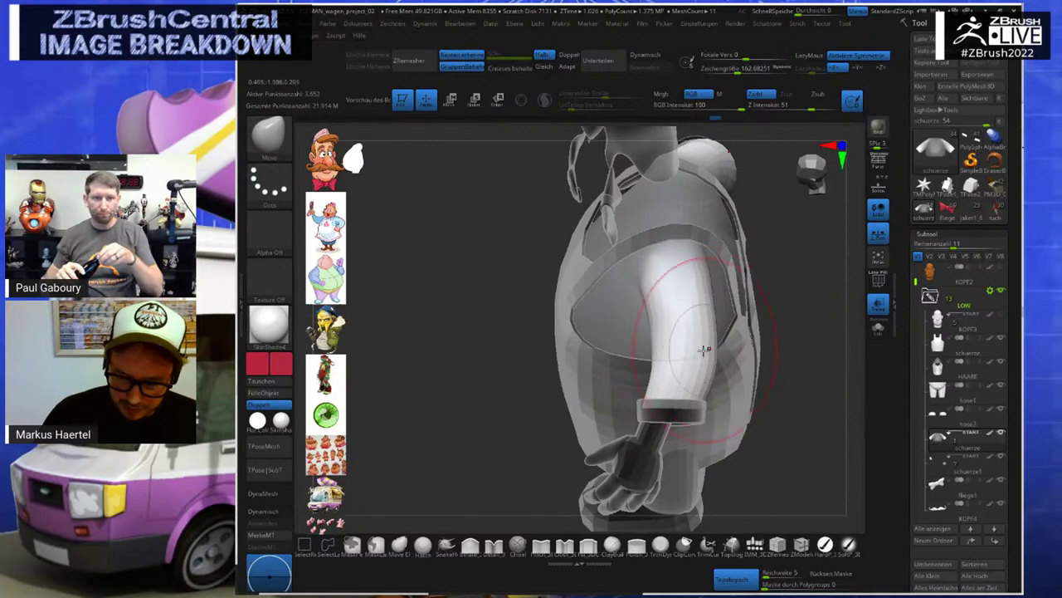
right_click_drag(696, 338, 747, 368)
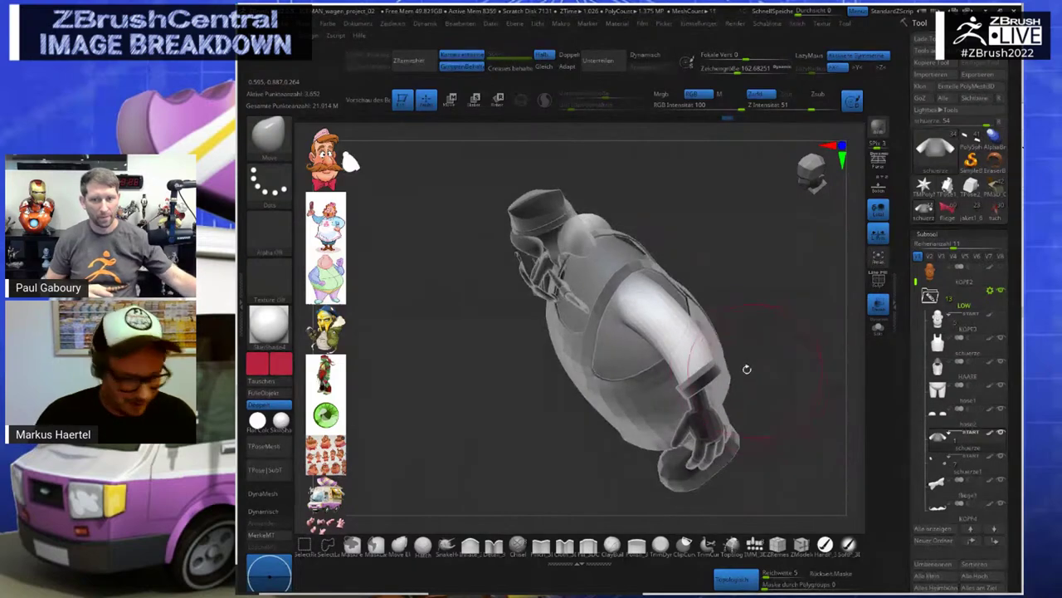
Make the sleeve cuffs the active subtool and adjust their fit around the wrists with the transform gizmo
key("r")
left_click(715, 381, "alt")
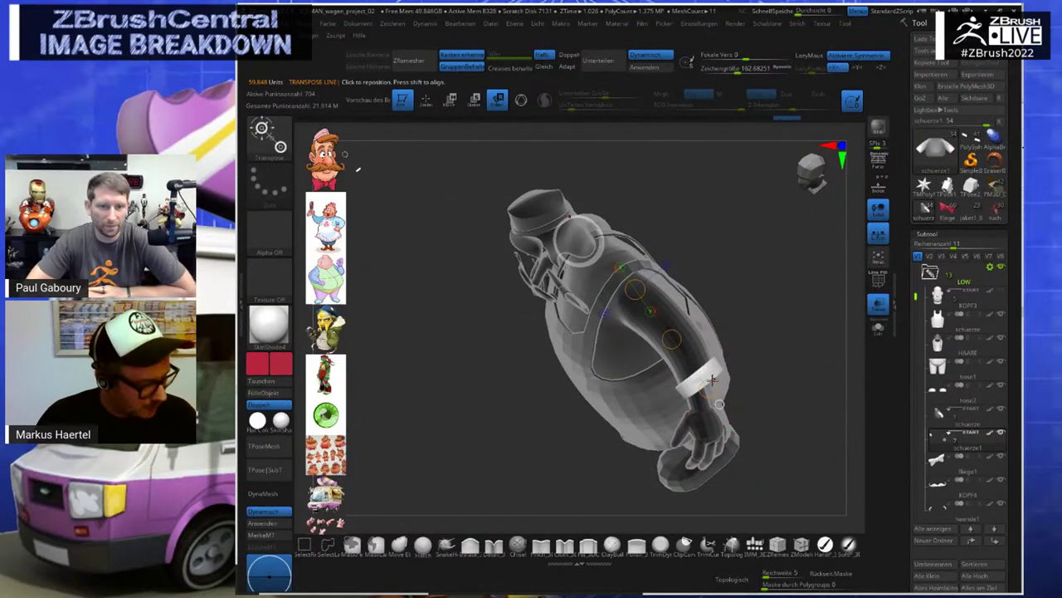
key("y")
left_click_drag(744, 376, 745, 380)
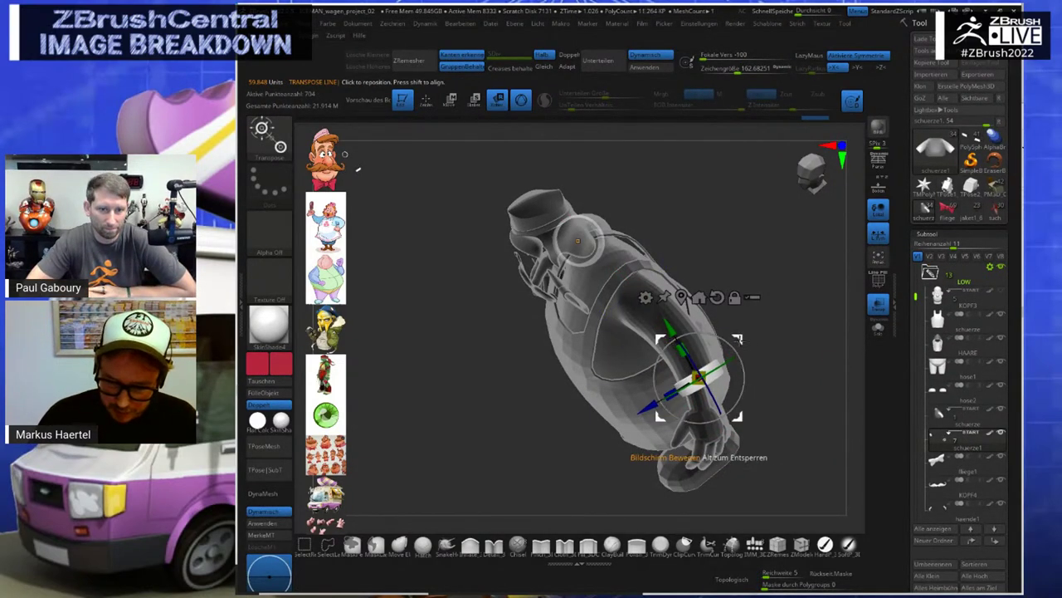
left_click_drag(738, 416, 736, 417)
right_click_drag(757, 394, 780, 264)
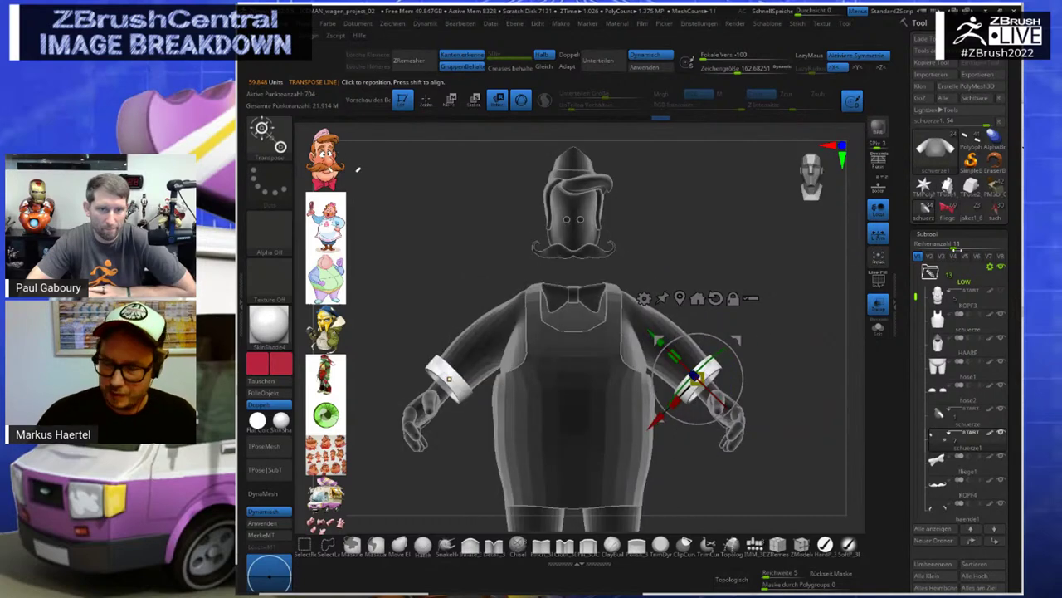
Show the hidden head parts without transparent display and create a TPose mesh of the whole character
left_click(1000, 292)
right_click_drag(790, 382, 817, 321, "ctrl")
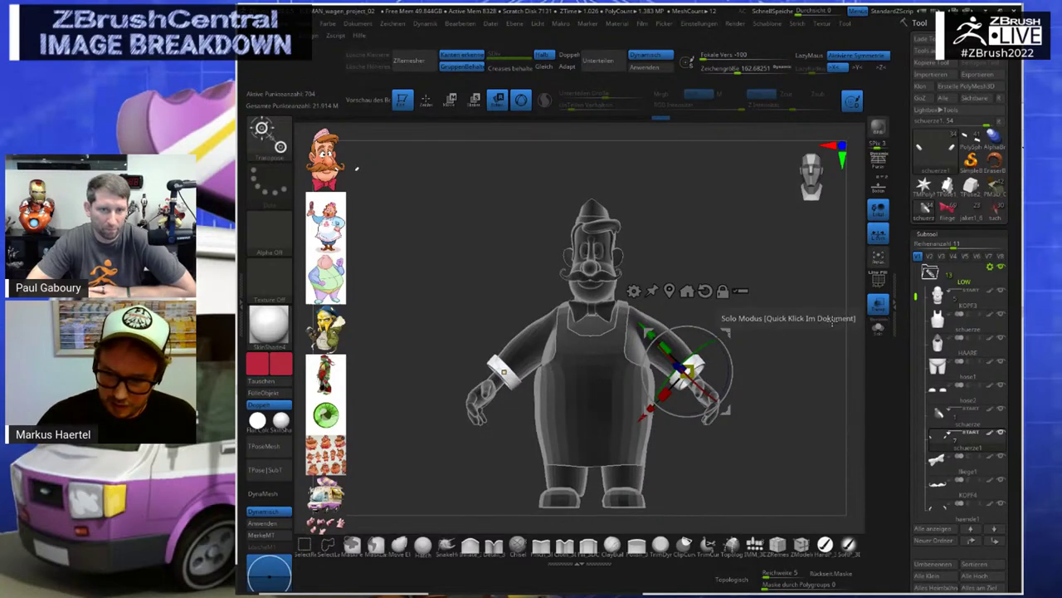
left_click(882, 307)
right_click_drag(810, 335, 806, 334)
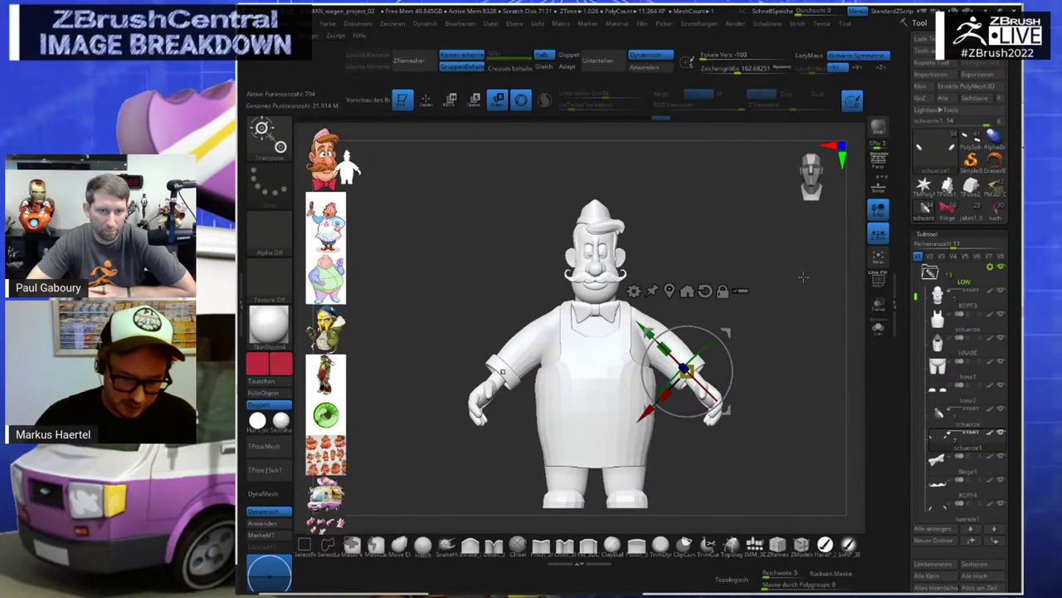
left_click(267, 448)
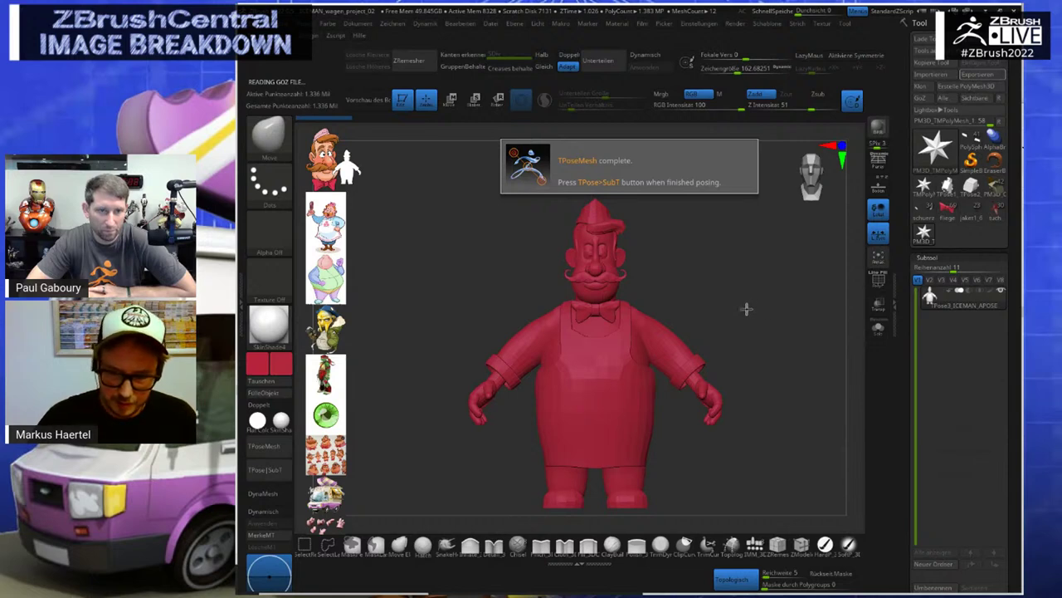
Set MaskLasso as the active masking brush and leave the character mesh unmasked
key("ctrl")
key("ctrl")
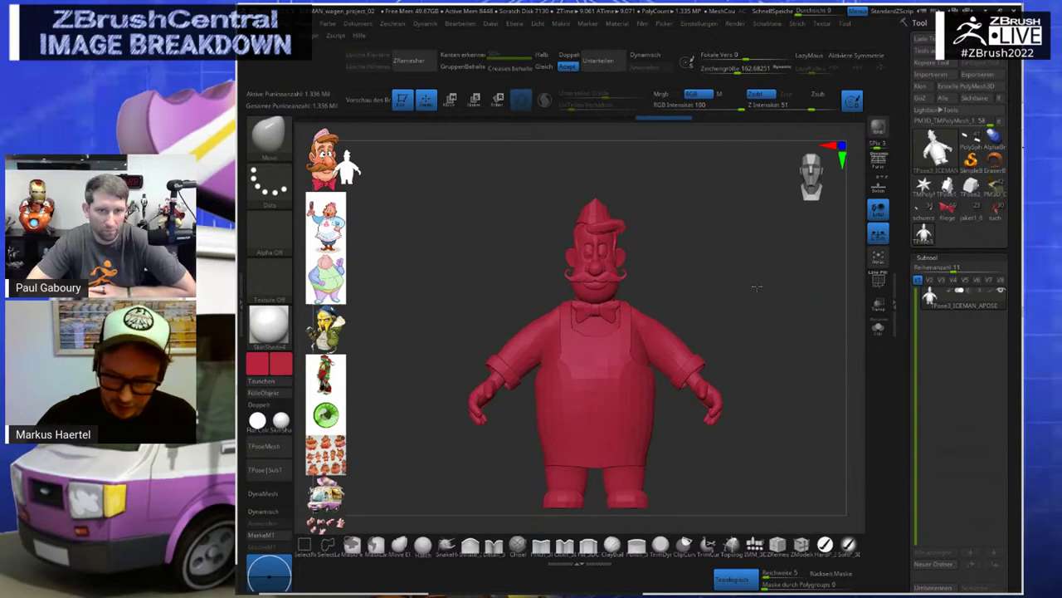
left_click(353, 542)
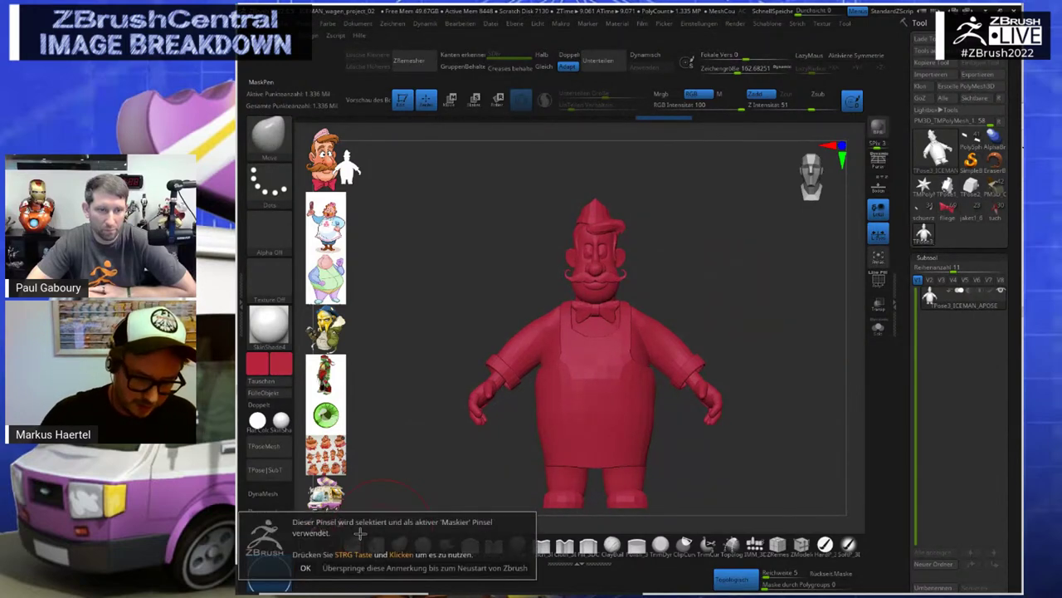
left_click(306, 568)
left_click(376, 545)
left_click(305, 569)
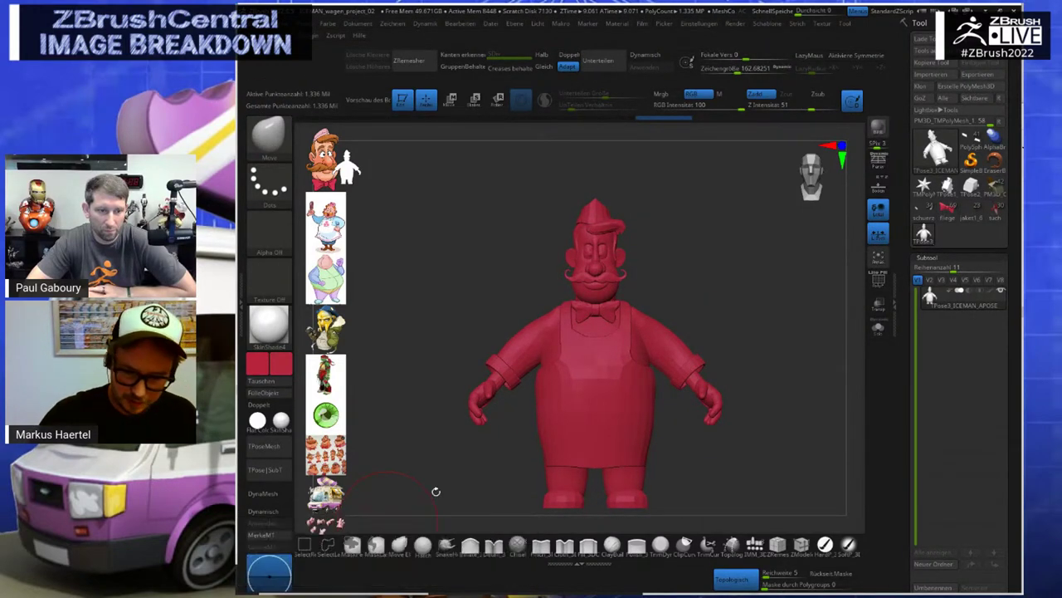
left_click(735, 330, "ctrl")
left_click(742, 327, "ctrl")
left_click(753, 337, "ctrl")
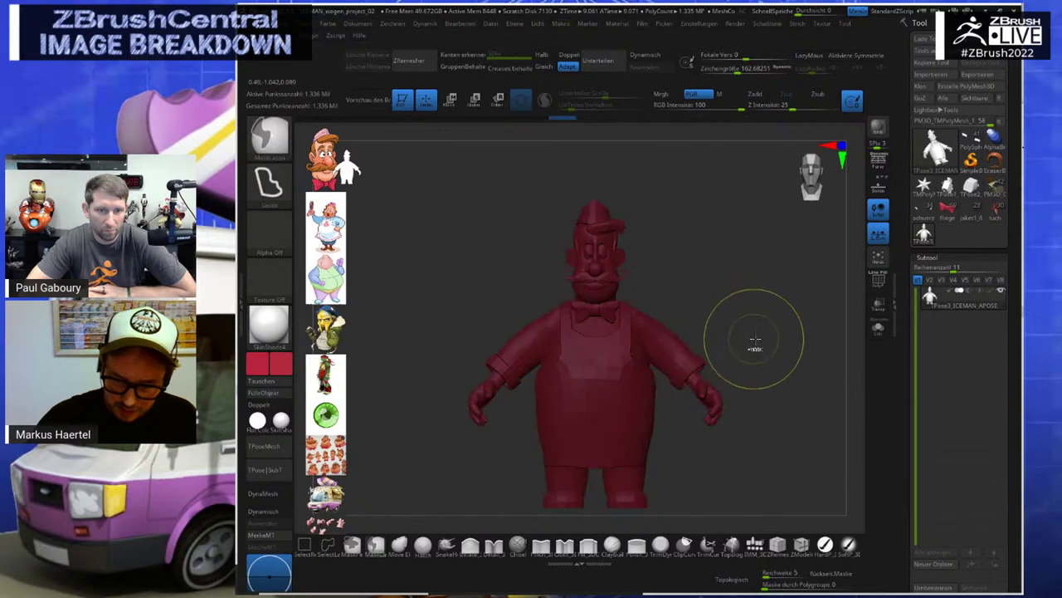
mouse_move(755, 337)
left_mouse_down()
mouse_move(738, 330)
mouse_move(747, 328)
mouse_move(737, 307)
left_mouse_up()
left_click(749, 324, "ctrl")
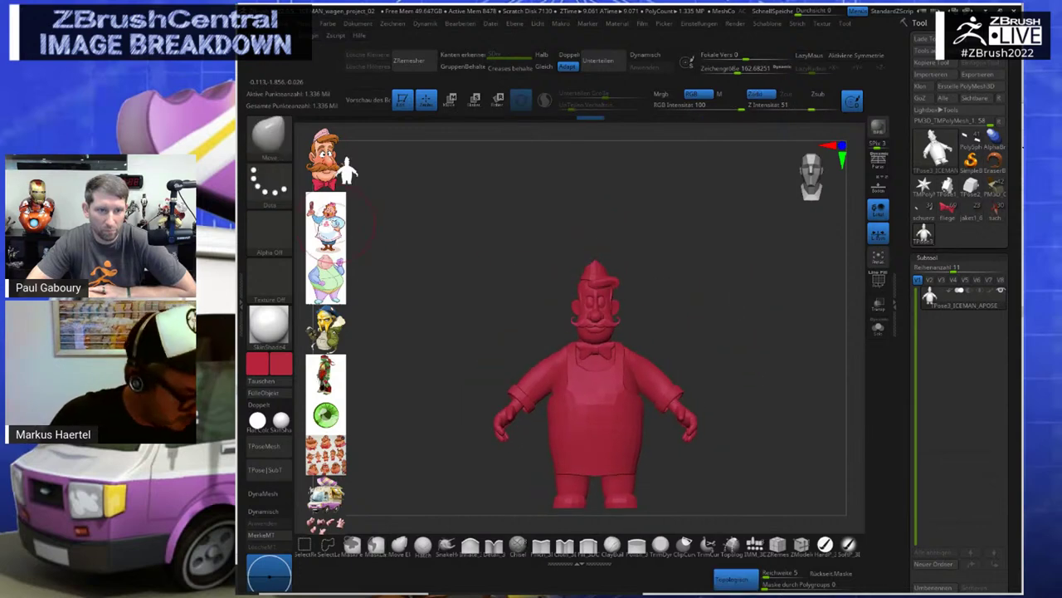
Move the reference image of the waving ice cream man beside the model in Spotlight and enlarge it
key("w")
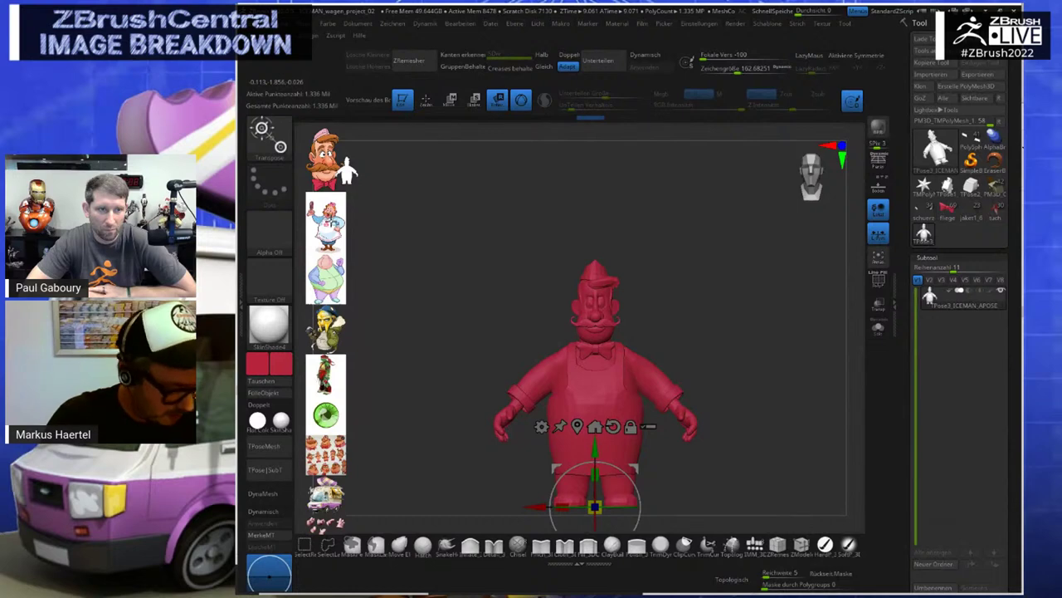
key("z")
left_click_drag(330, 222, 443, 312)
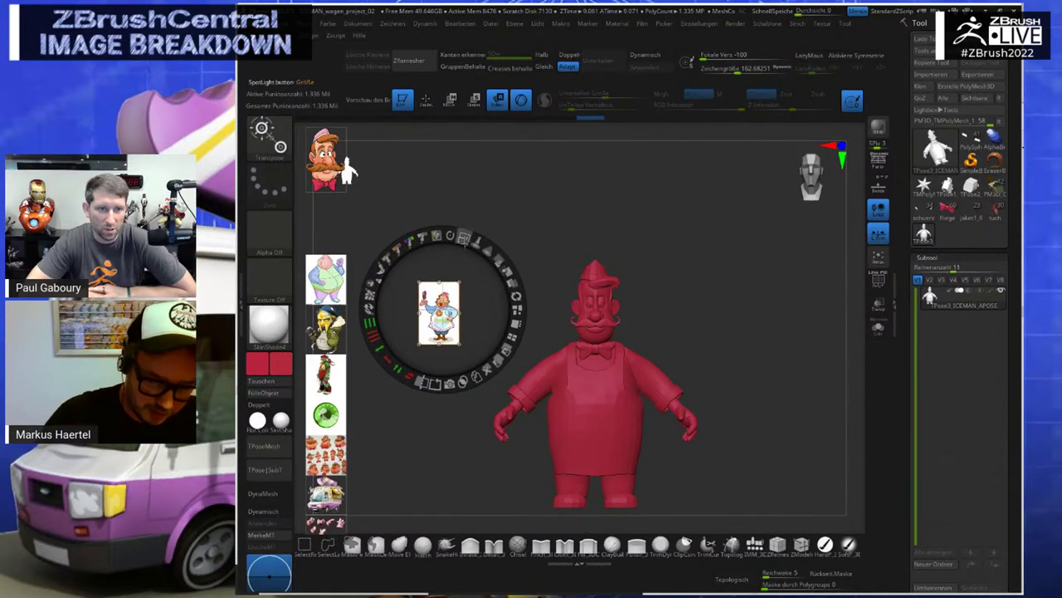
mouse_move(465, 239)
left_mouse_down()
mouse_move(400, 366)
mouse_move(467, 238)
mouse_move(507, 278)
mouse_move(482, 234)
left_mouse_up()
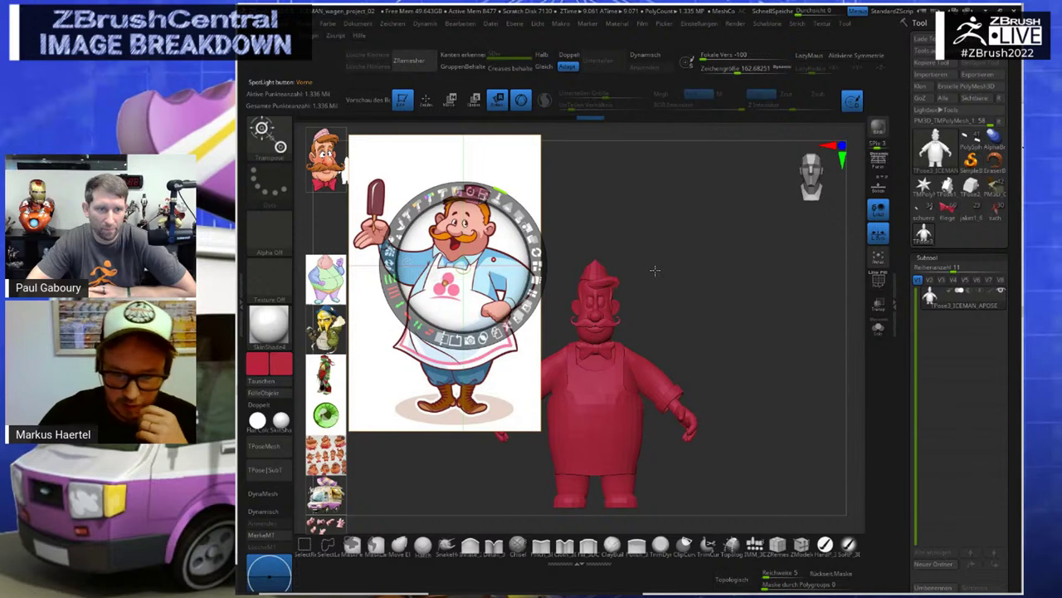
left_click(711, 330)
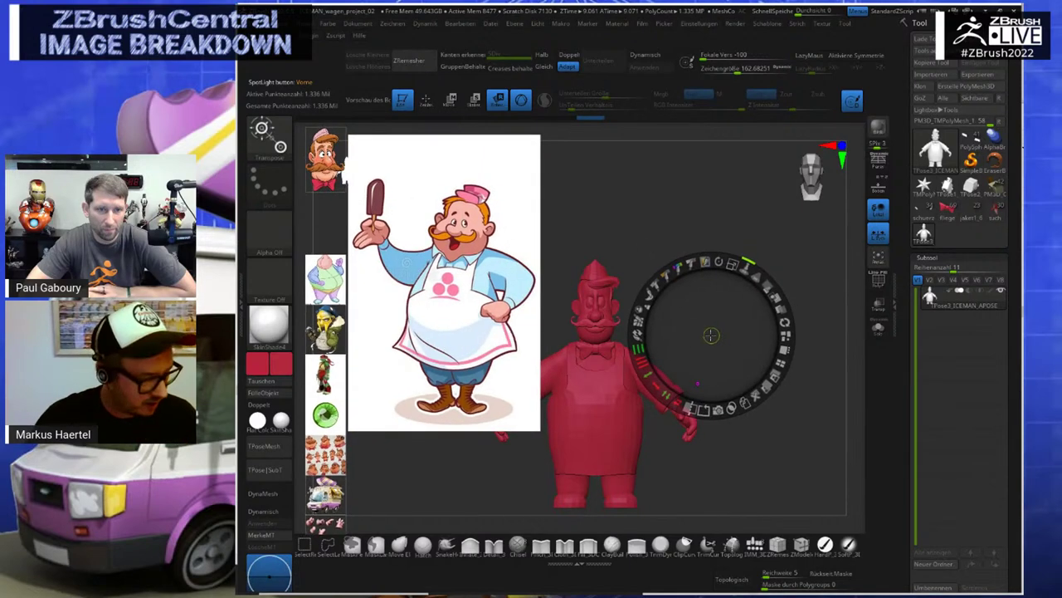
key("z")
Lasso-mask the character's right arm from the shoulder to the hand
mouse_move(754, 285)
left_mouse_down("alt")
mouse_move(780, 328)
mouse_move(776, 410)
mouse_move(734, 419)
mouse_move(745, 334)
mouse_move(803, 331)
left_mouse_up("alt")
left_click_drag(611, 407, 601, 422, "ctrl")
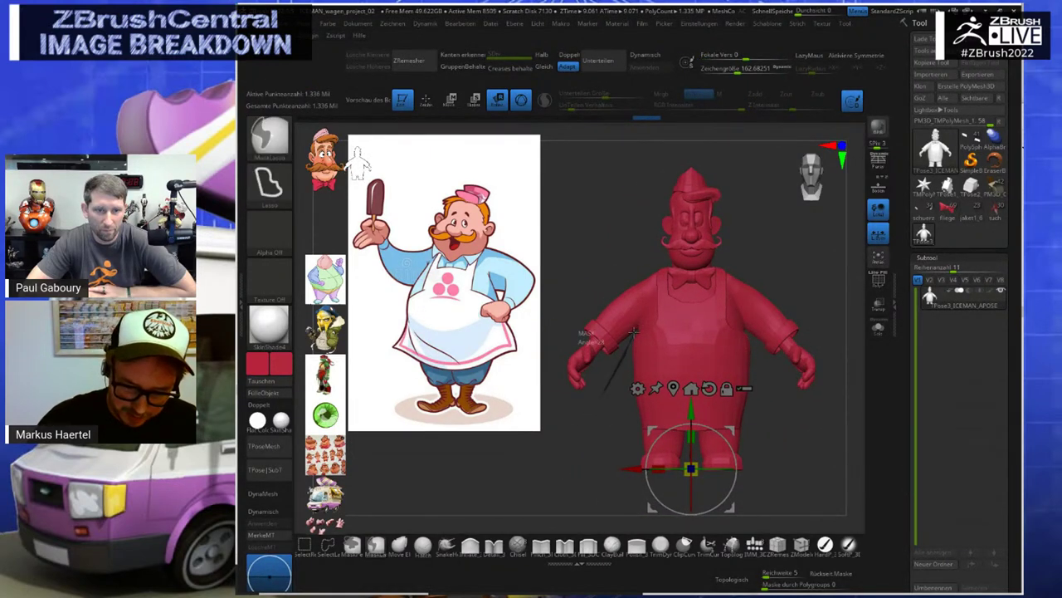
mouse_move(652, 286)
left_mouse_down("ctrl")
mouse_move(637, 247)
mouse_move(543, 395)
left_mouse_up("ctrl")
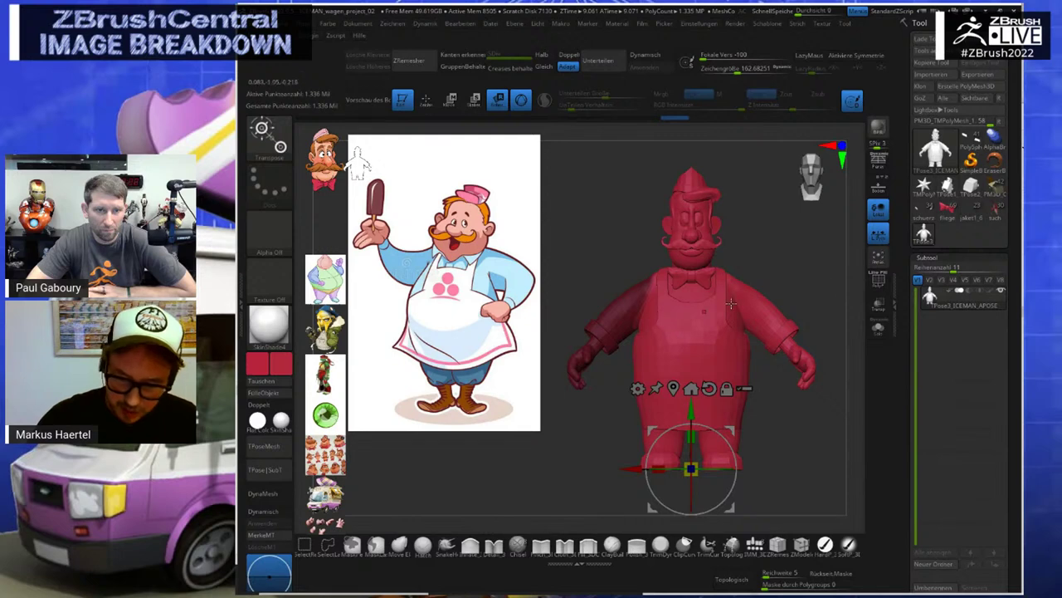
Turn on the PolyFrame display and hide the apron polygroup
left_click(881, 283)
left_click(881, 283)
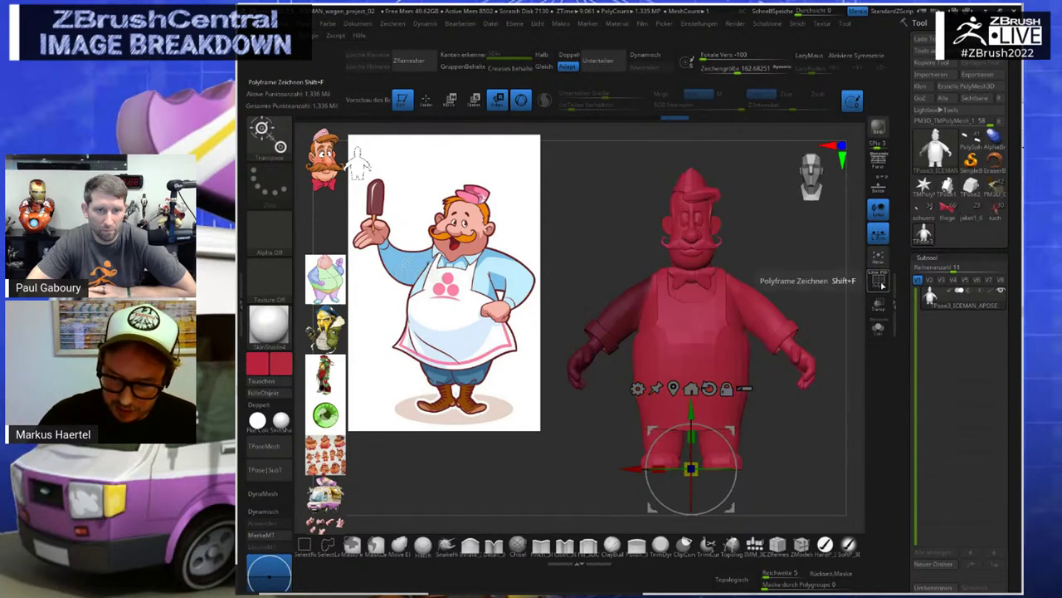
left_click(882, 284)
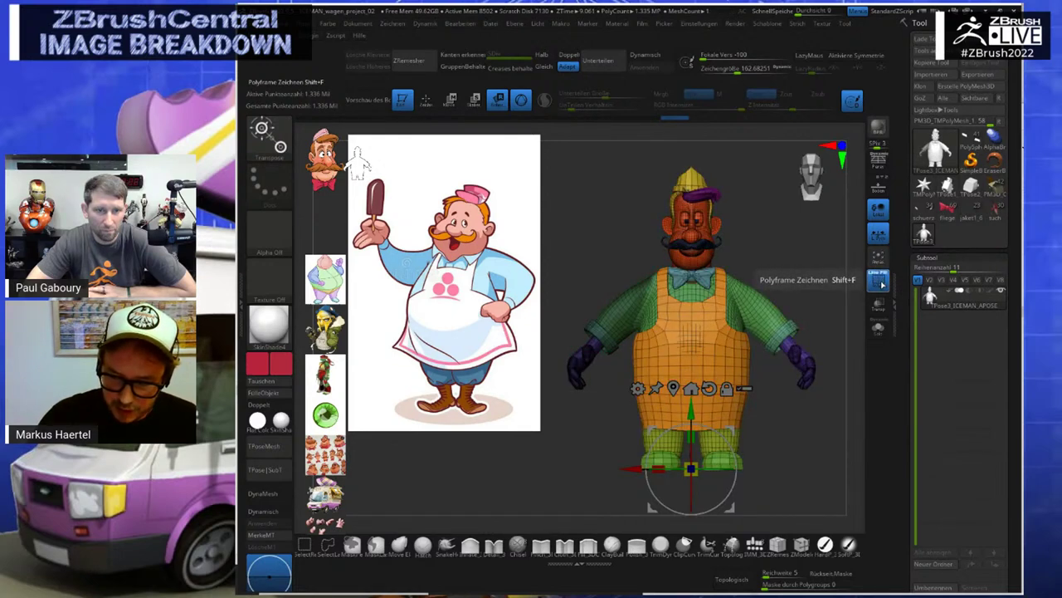
left_click(691, 332, "ctrl+shift")
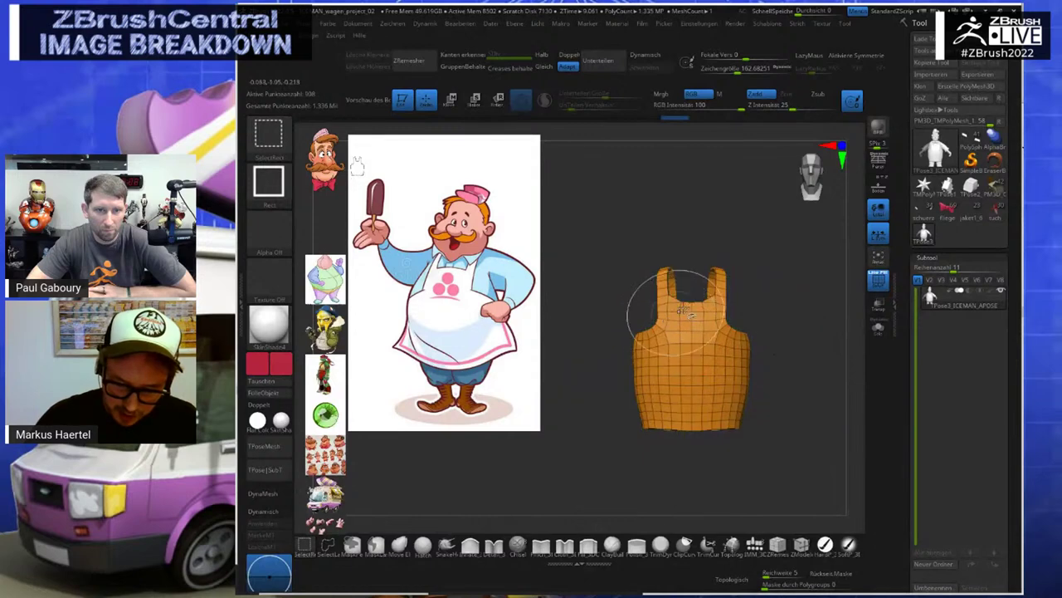
left_click(772, 261, "ctrl+shift")
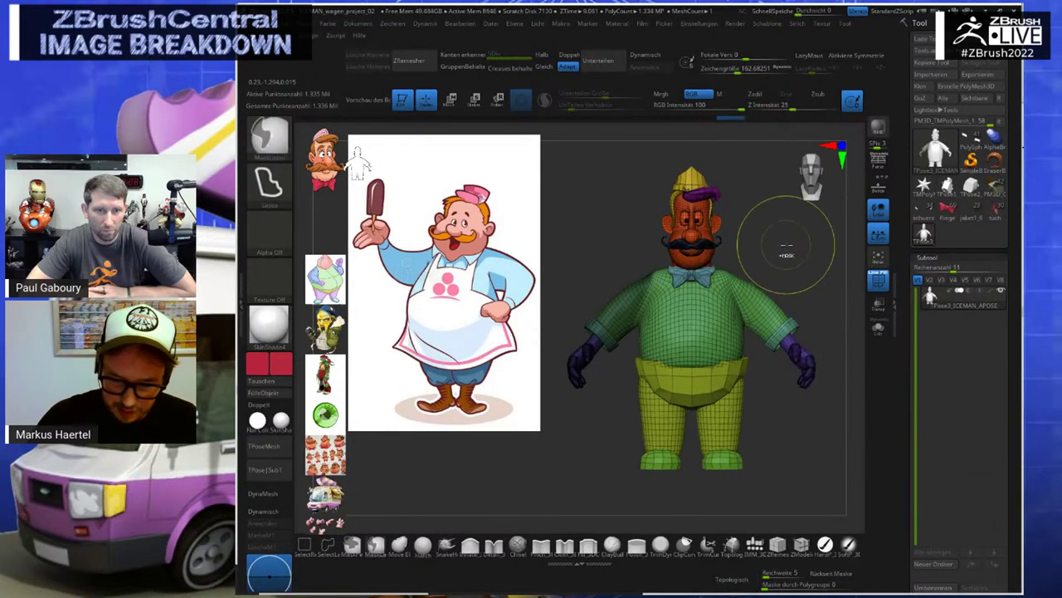
Mask the character's right arm and invert the mask so that only this arm stays editable
mouse_move(661, 262)
left_mouse_down("ctrl")
mouse_move(569, 403)
mouse_move(639, 390)
mouse_move(662, 263)
left_mouse_up("ctrl")
key("r")
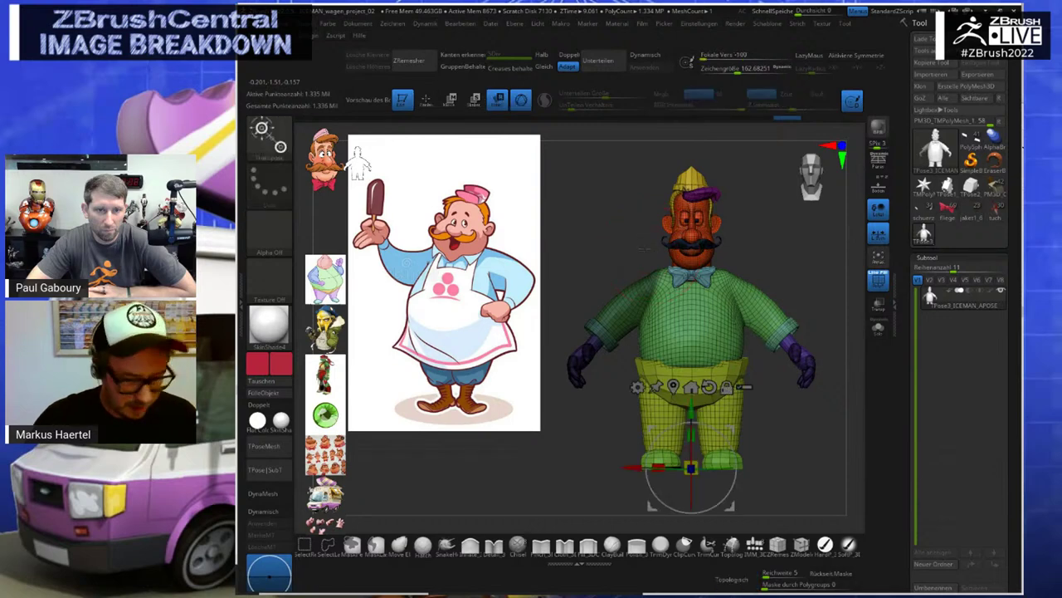
left_click(652, 252, "ctrl")
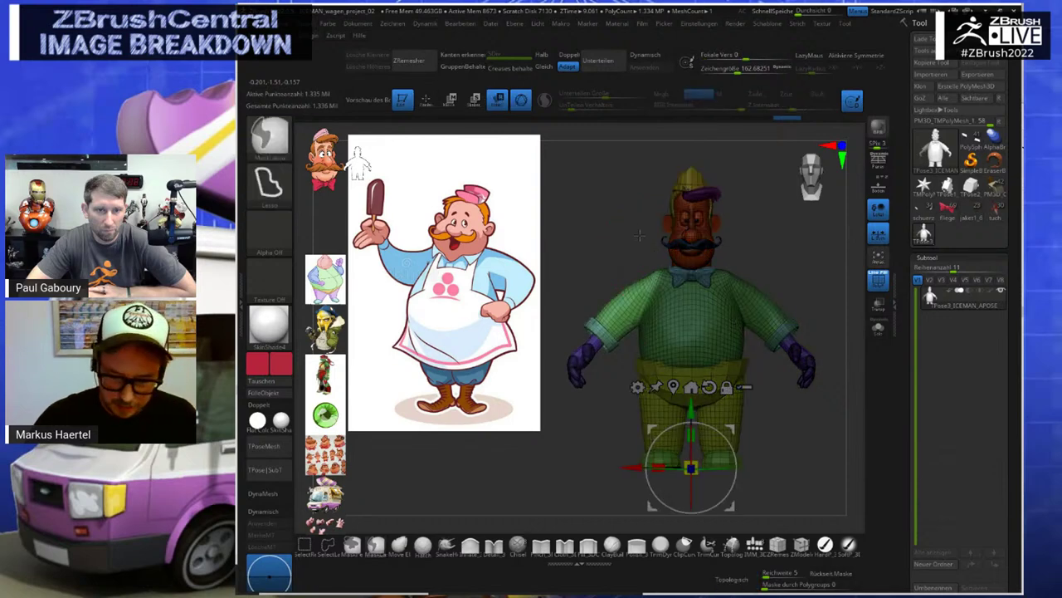
Place the gizmo at the right shoulder and rotate the arm outward and up, following the reference pose
left_click(651, 289, "alt")
left_click(651, 291, "alt")
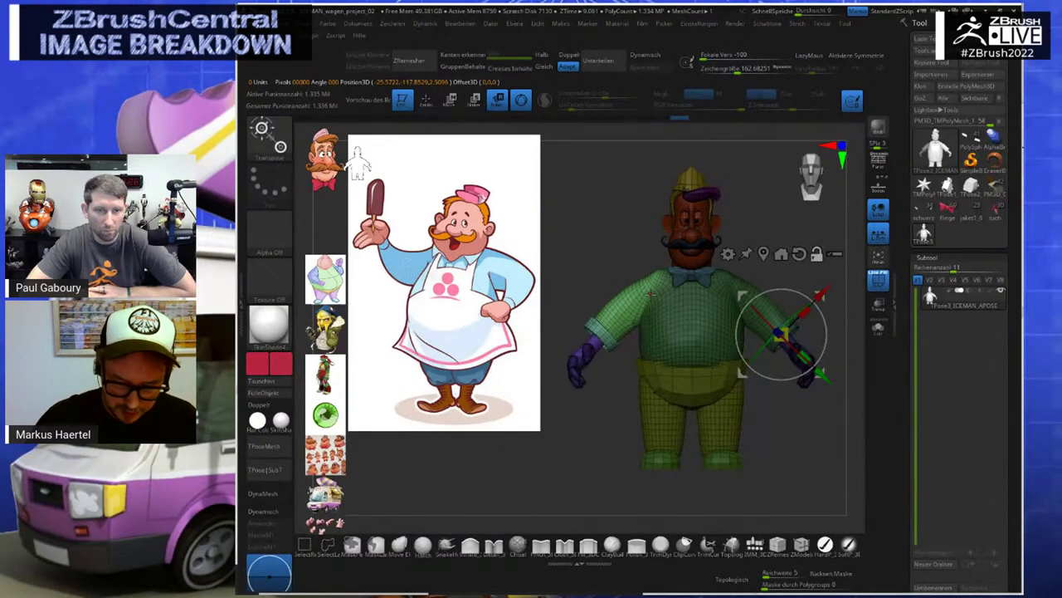
left_click(650, 292, "alt")
left_click(633, 213)
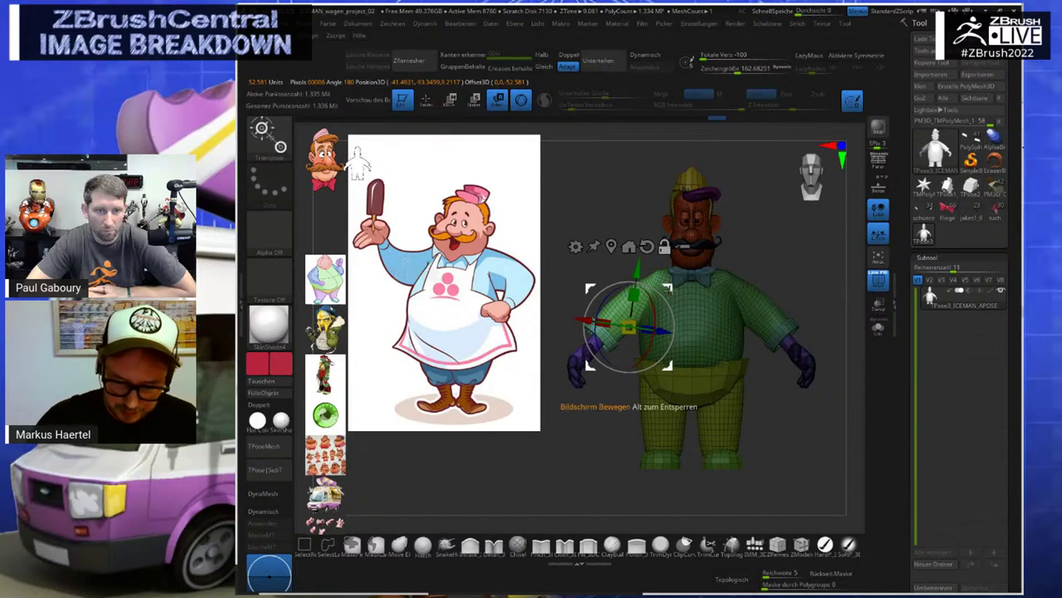
left_click_drag(669, 289, 821, 249, "alt")
left_click_drag(692, 246, 680, 244, "alt")
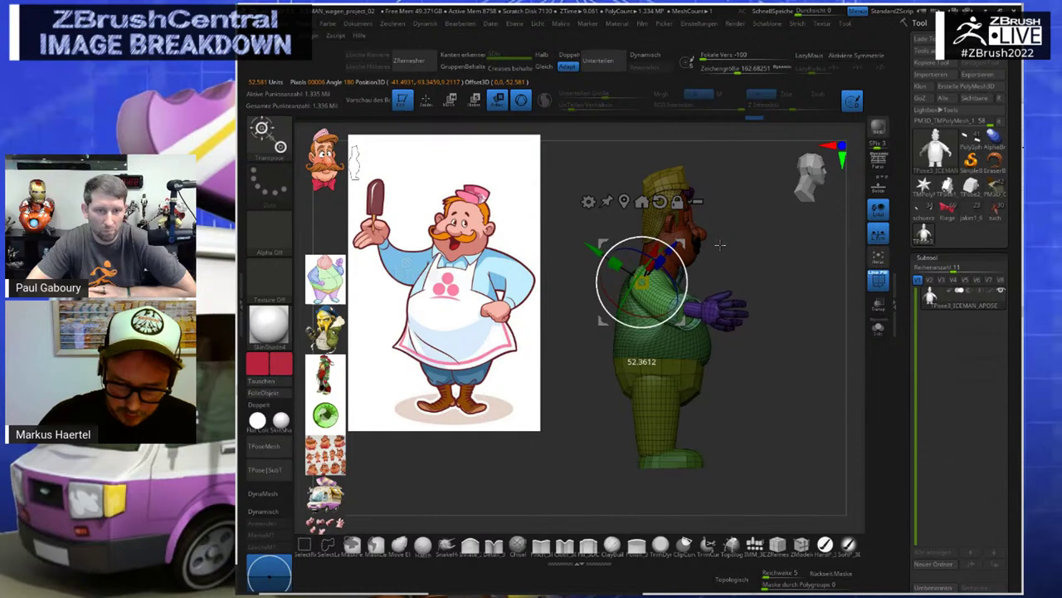
left_click_drag(743, 247, 676, 261)
left_click_drag(677, 248, 678, 248)
Clear the arm mask and mask everything except the right forearm and hand
left_click(589, 362, "ctrl")
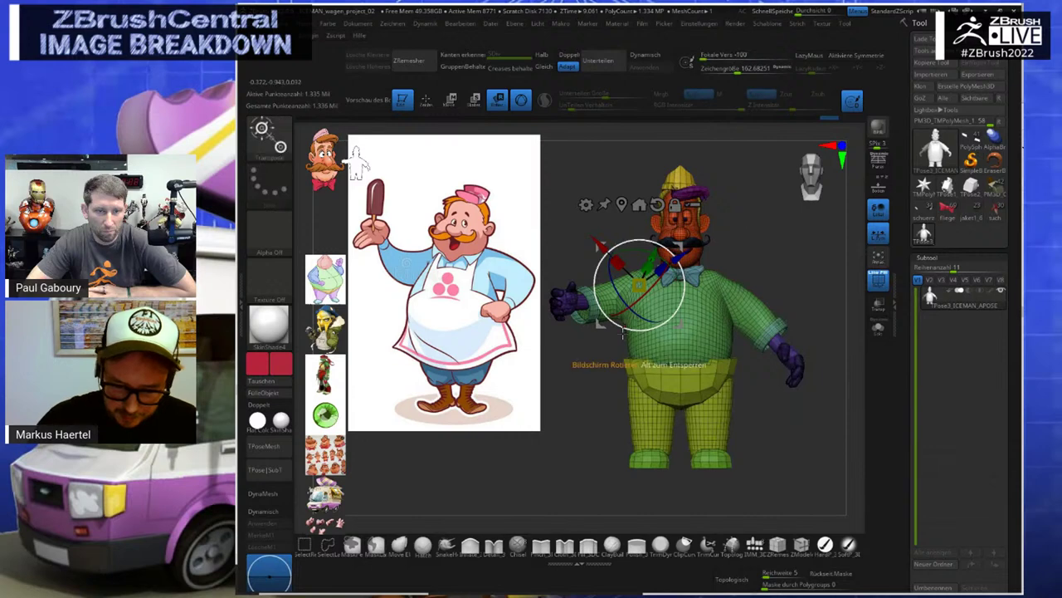
left_click_drag(589, 362, 784, 281)
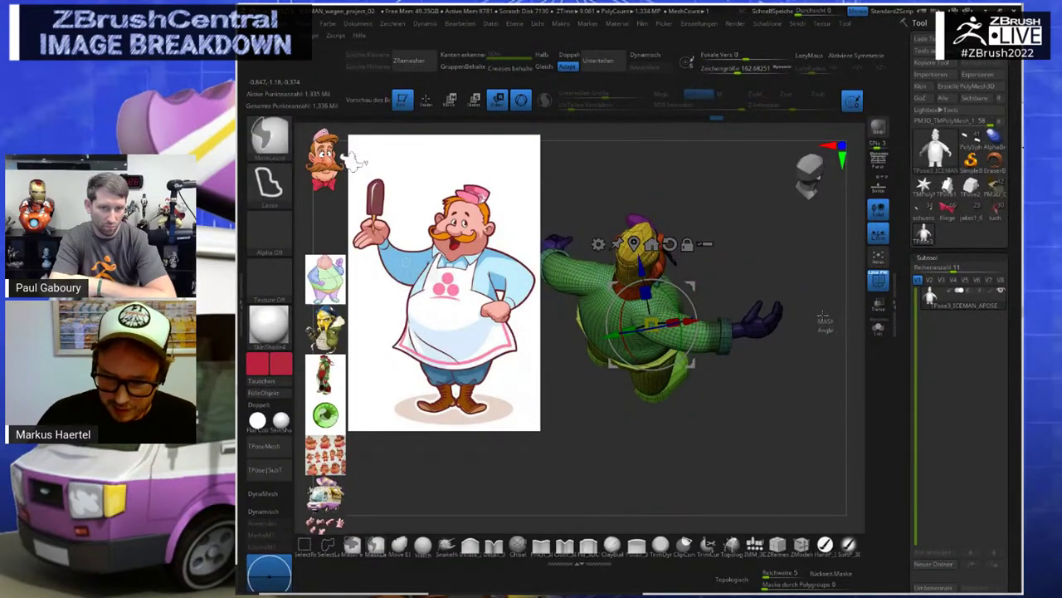
key("ctrl")
mouse_move(697, 362)
left_mouse_down("ctrl")
mouse_move(756, 381)
mouse_move(787, 285)
mouse_move(755, 332)
left_mouse_up("ctrl")
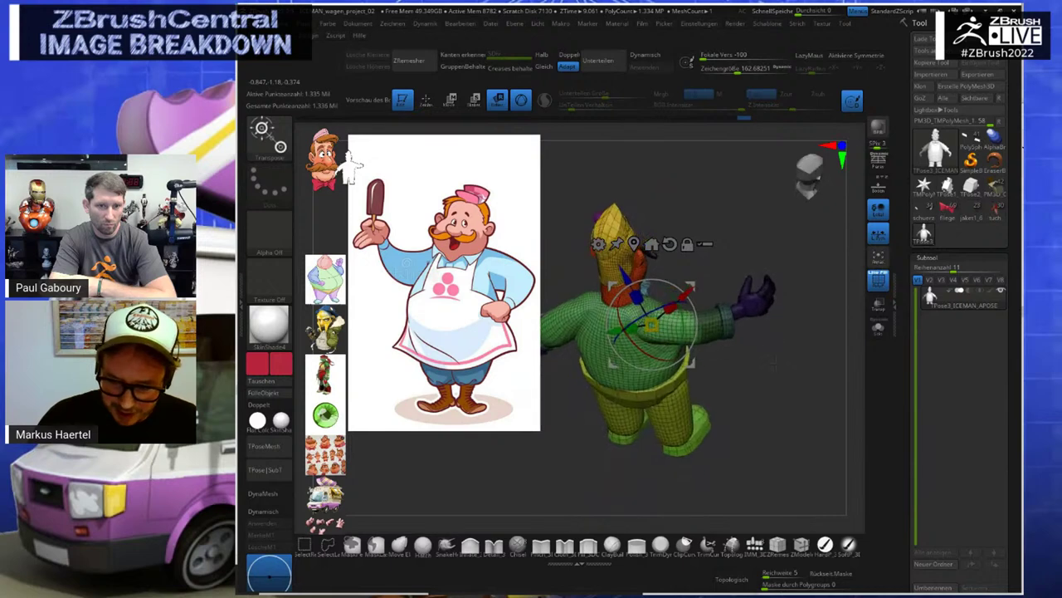
left_click_drag(803, 305, 694, 327, "ctrl")
left_click_drag(737, 372, 759, 357, "ctrl")
left_click_drag(762, 345, 757, 379)
left_click(724, 339, "ctrl")
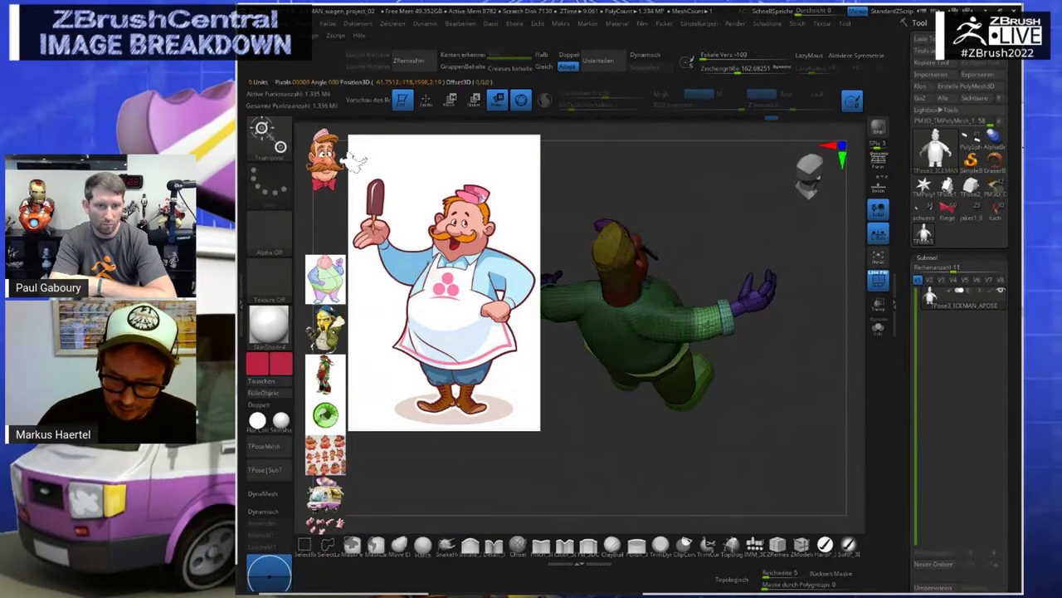
Place the gizmo at the right elbow and rotate the forearm upward into the raised-hand pose
left_click(712, 325, "alt")
left_click_drag(778, 363, 782, 347, "shift")
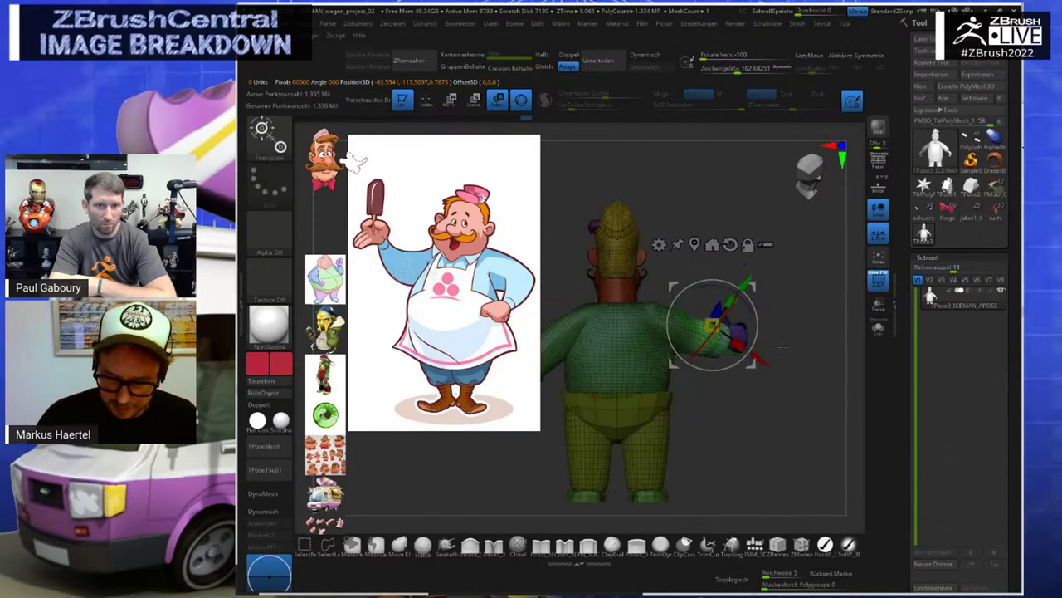
left_click_drag(753, 286, 737, 312, "alt")
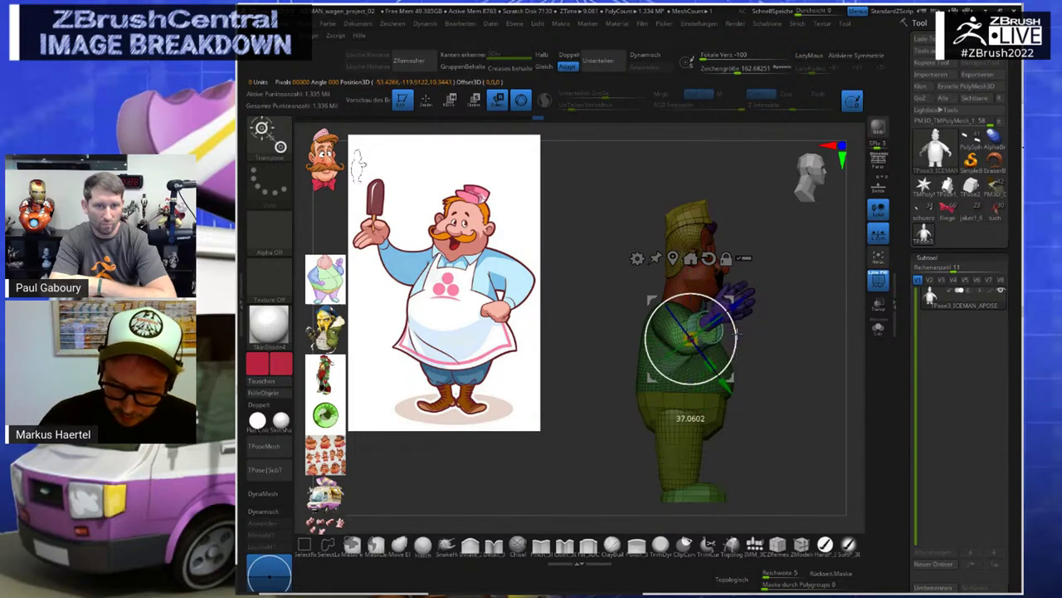
left_click_drag(735, 333, 724, 289)
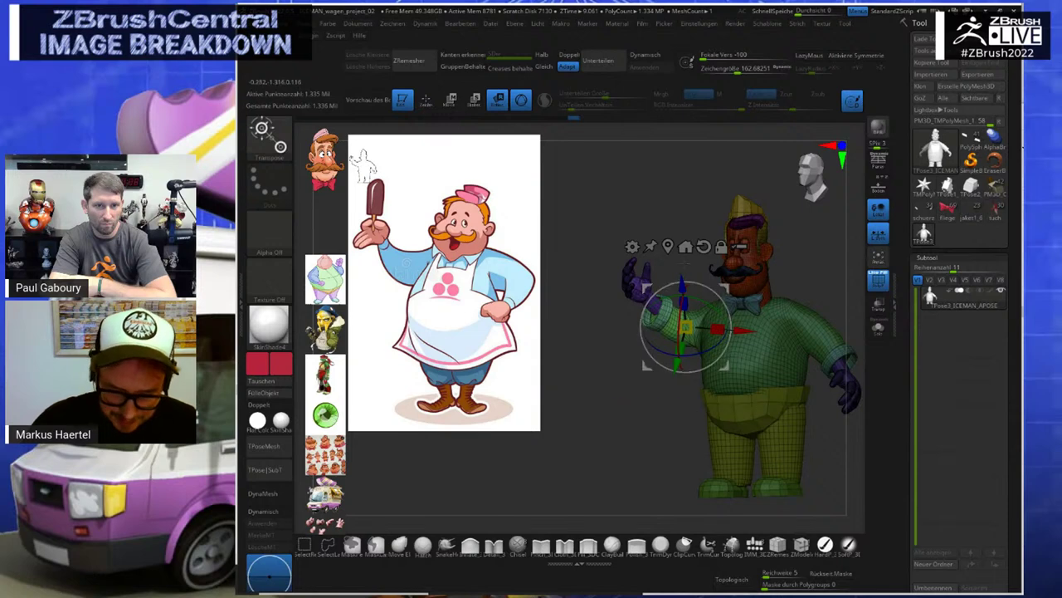
left_click(610, 349, "ctrl")
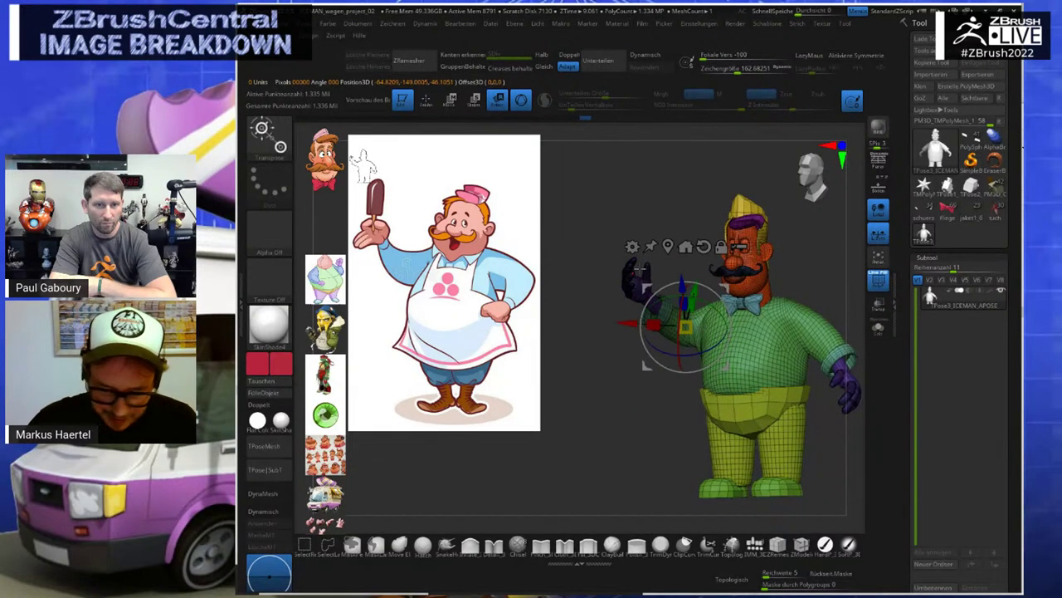
key("q")
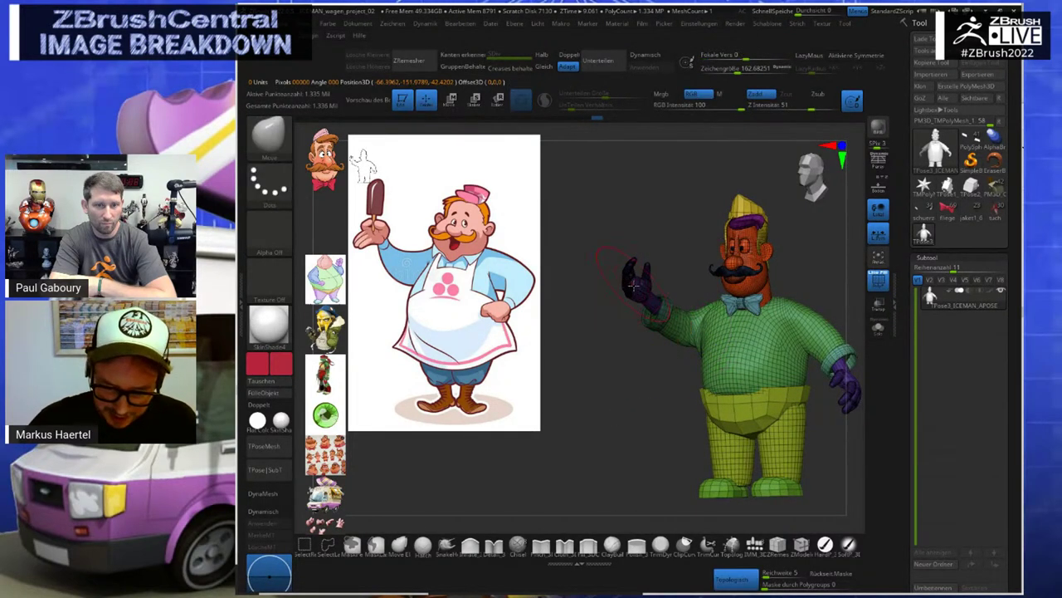
key("w")
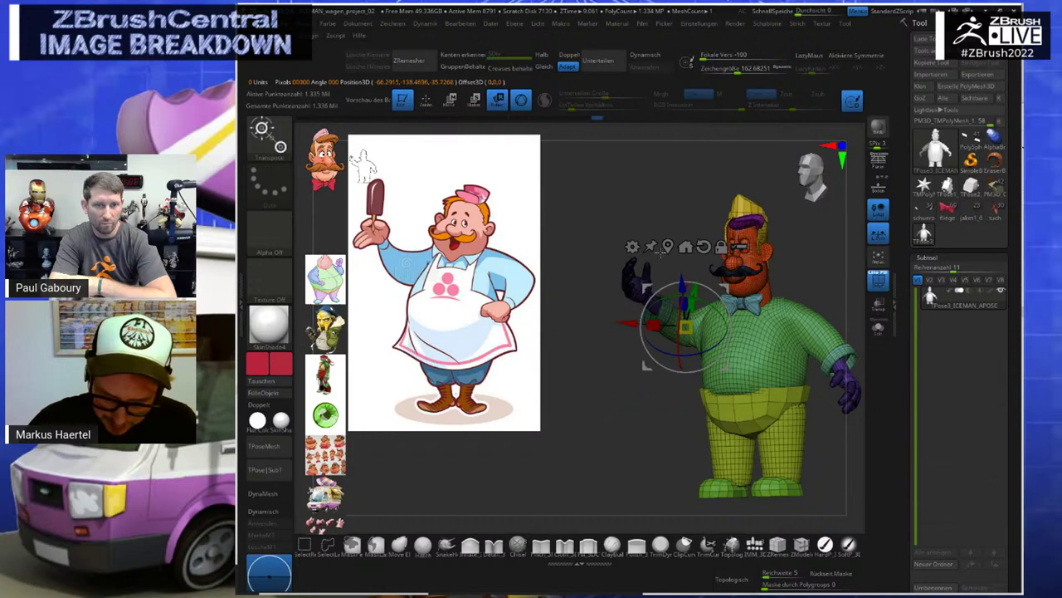
left_click(635, 280, "ctrl")
left_click_drag(671, 247, 675, 256)
key("ctrl+z")
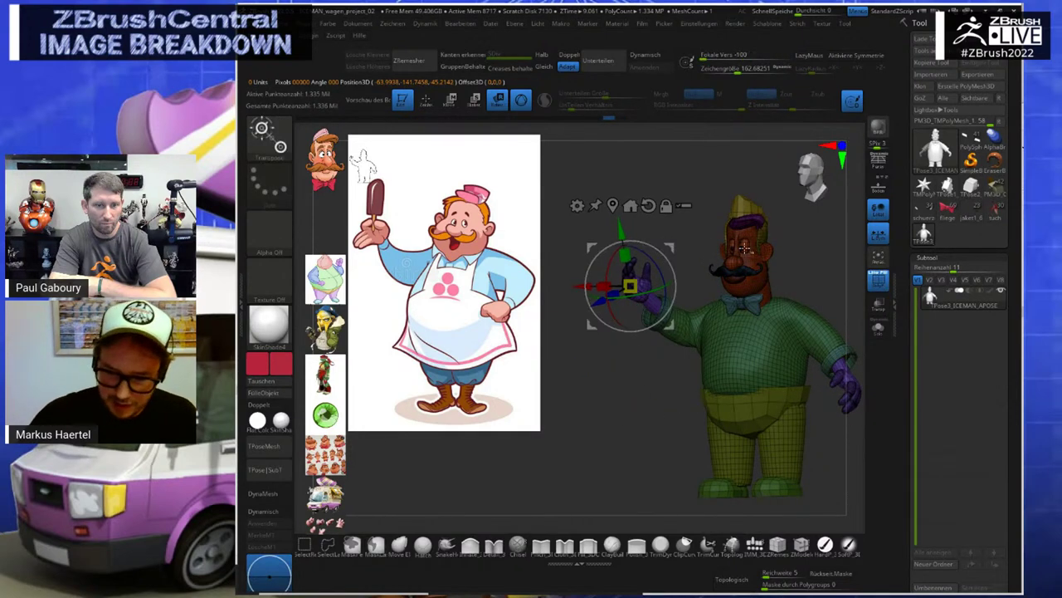
key("ctrl+z")
mouse_move(670, 248)
left_mouse_down()
mouse_move(681, 259)
mouse_move(669, 251)
mouse_move(684, 228)
mouse_move(690, 305)
mouse_move(687, 157)
left_mouse_up()
Isolate the gloves, give the raised right hand its own polygroup and show the whole character again
left_click(680, 235, "ctrl")
key("q")
left_click(684, 229, "ctrl+shift")
left_click(638, 283, "ctrl+shift")
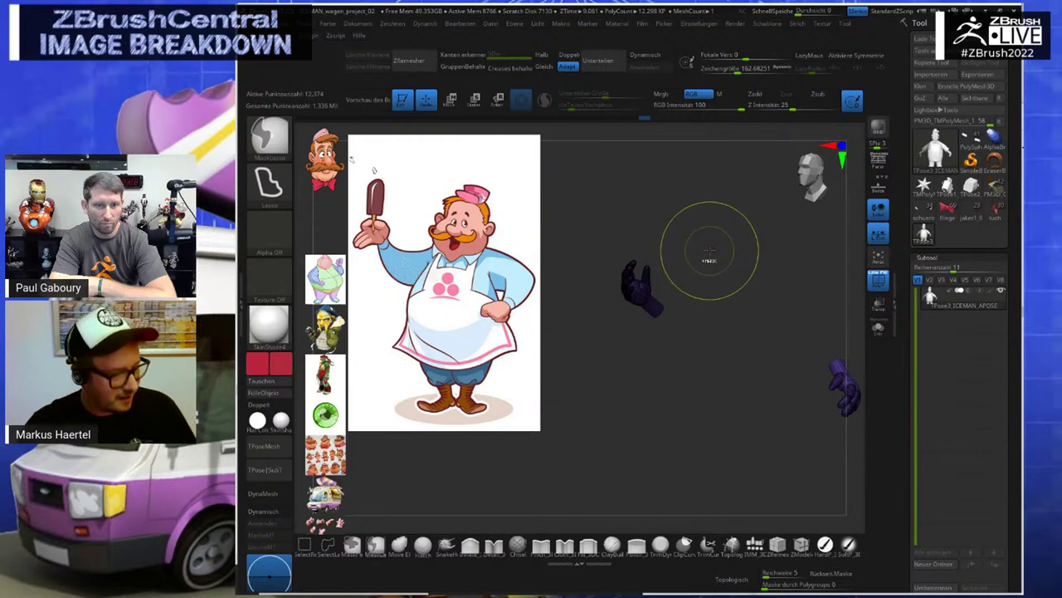
left_click(708, 251, "ctrl")
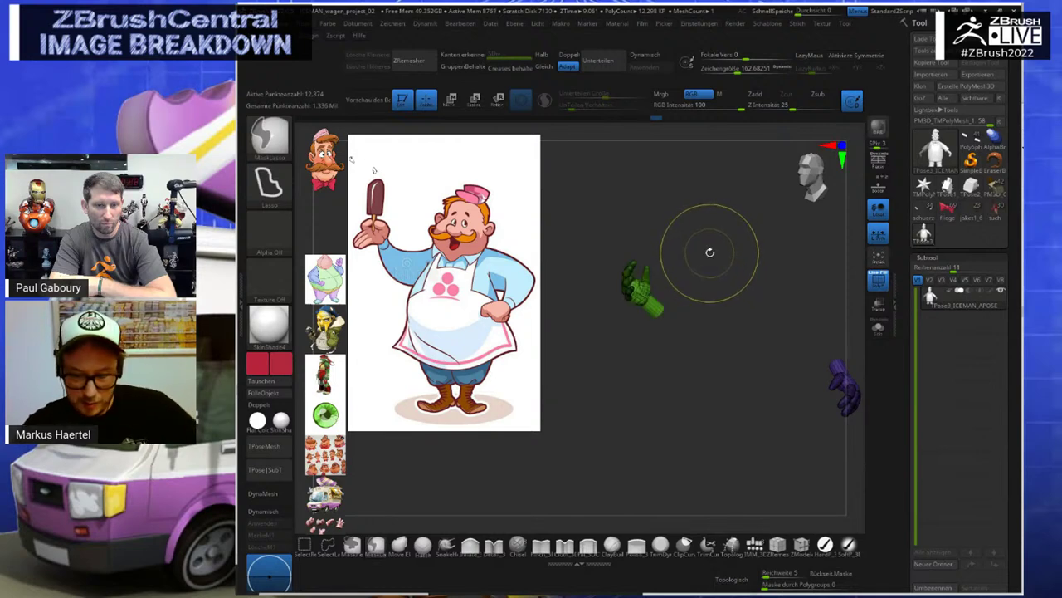
left_click(714, 247, "ctrl+shift")
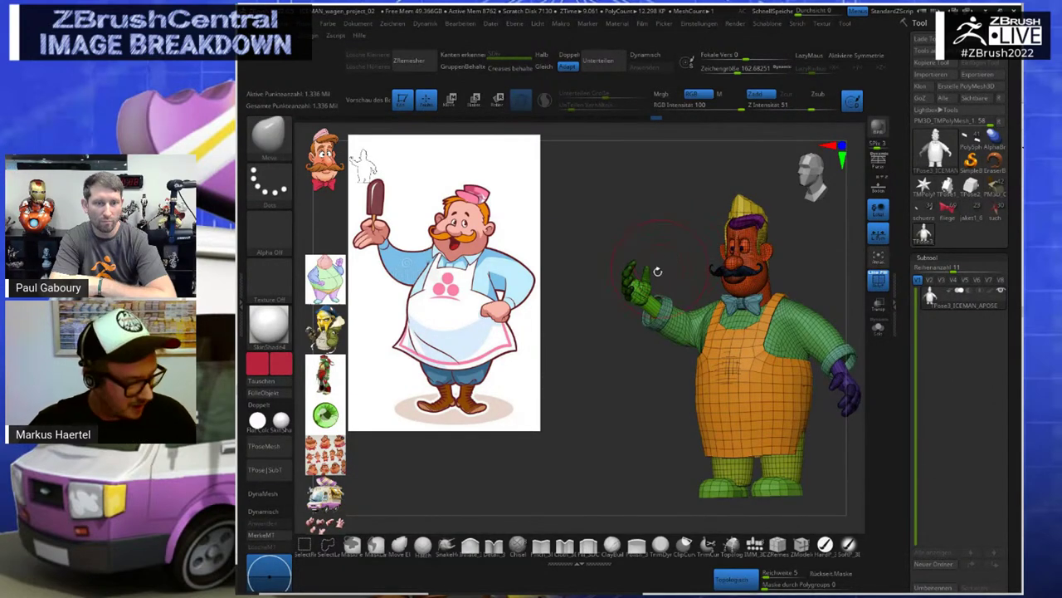
Mask everything except the right hand and rotate the hand at the wrist to follow the reference pose
key("r")
left_click(652, 308, "ctrl")
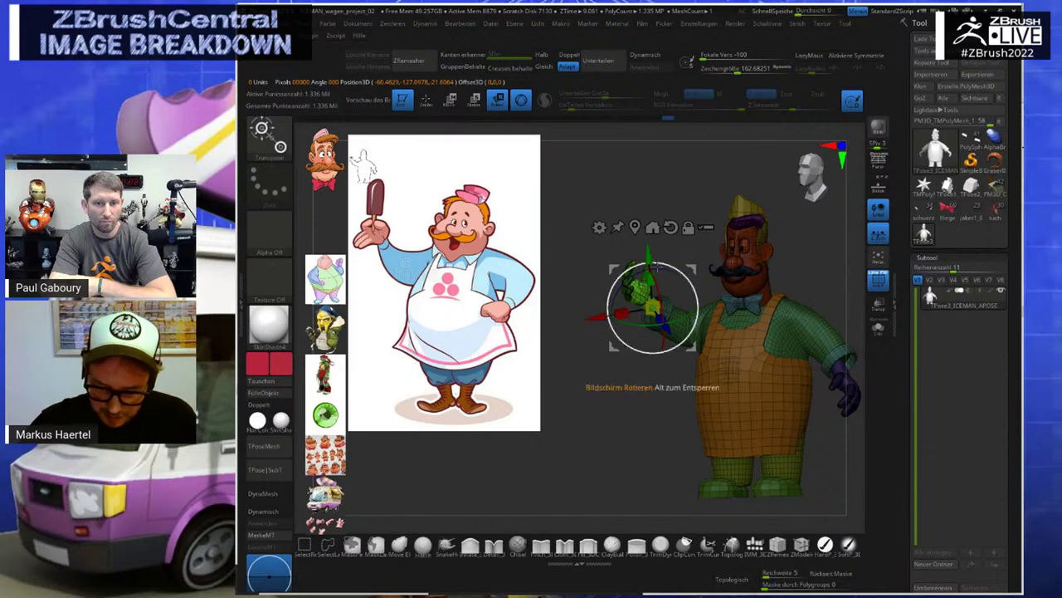
mouse_move(695, 269)
left_mouse_down()
mouse_move(705, 278)
mouse_move(668, 263)
mouse_move(697, 284)
left_mouse_up()
left_click_drag(662, 320, 661, 320)
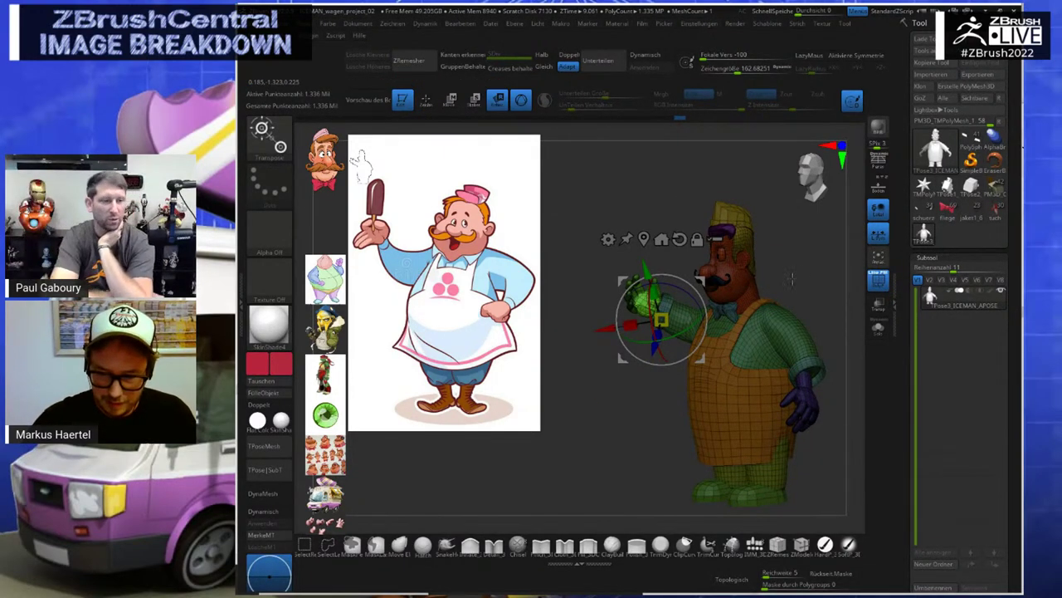
mouse_move(792, 275)
left_mouse_down()
mouse_move(804, 240)
mouse_move(786, 246)
mouse_move(798, 250)
mouse_move(680, 264)
mouse_move(708, 286)
mouse_move(750, 263)
left_mouse_up()
Hide the interface panels, then isolate the head and mask it above the neck
key("Tab")
key("q")
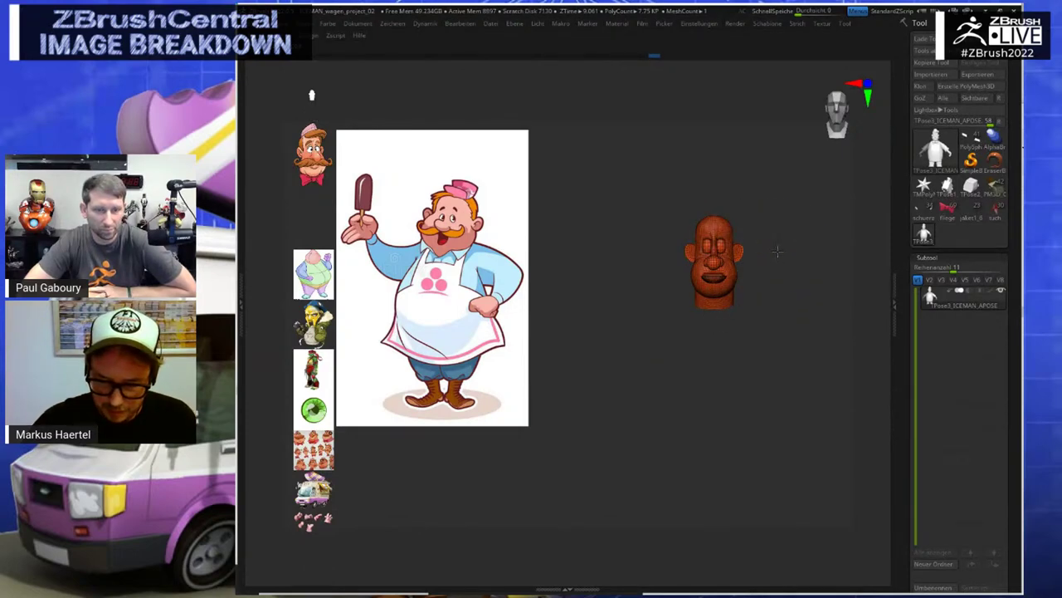
left_click(777, 250, "ctrl+shift")
left_click_drag(776, 213, 754, 177)
mouse_move(678, 197)
left_mouse_down("ctrl")
mouse_move(690, 285)
mouse_move(806, 246)
left_mouse_up("ctrl")
left_click(747, 289, "ctrl+shift")
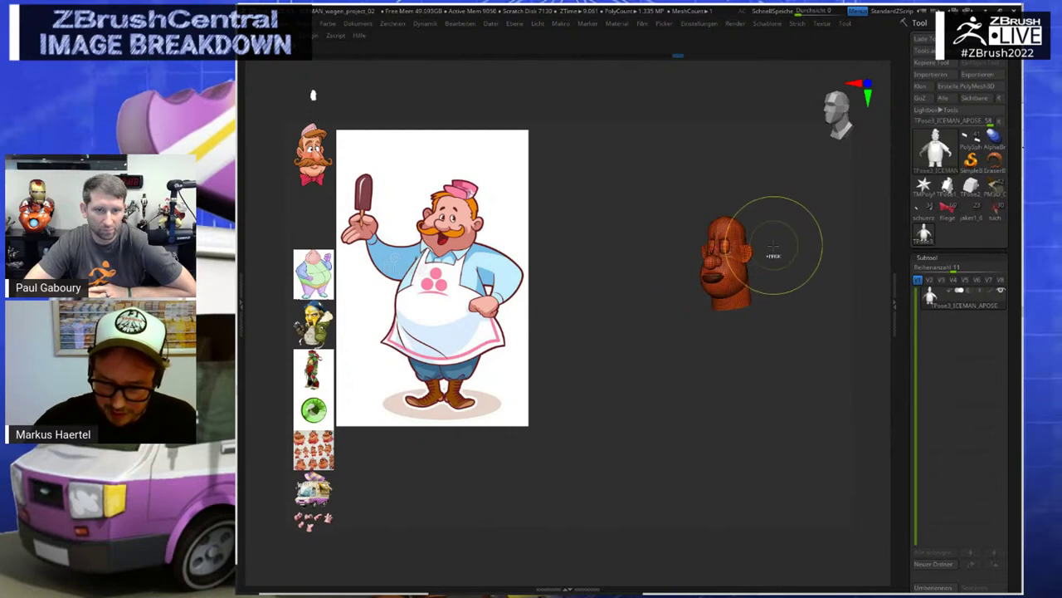
Hide the head to mask the hat, hair and mustache, then bring the head back into view
left_click(773, 249, "ctrl+shift")
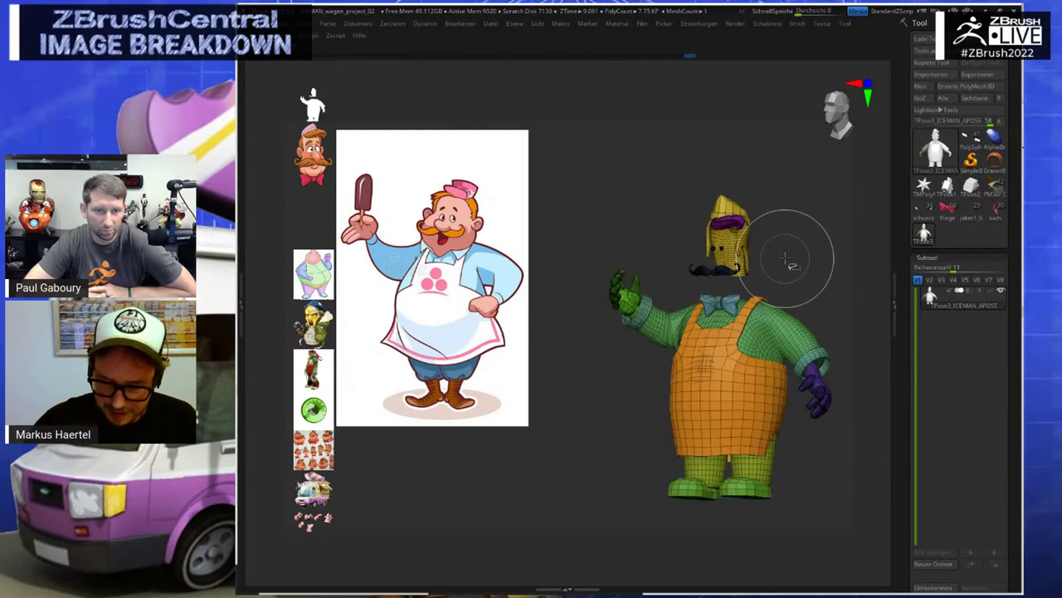
left_click_drag(710, 184, 714, 187, "ctrl")
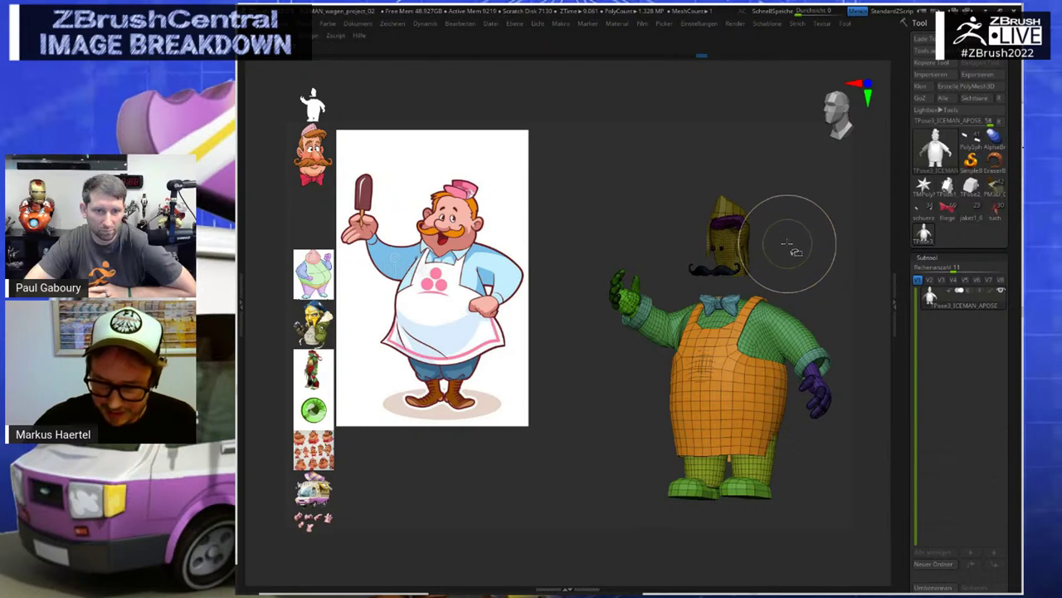
key("shift+f")
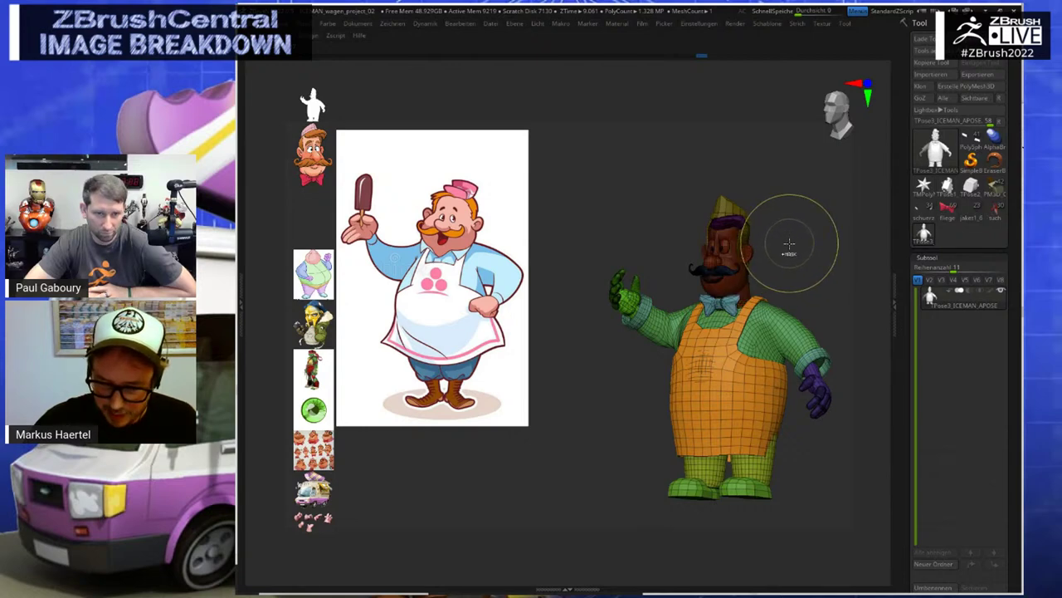
Isolate the head and redo its mask so that only the neck stays protected
left_click(751, 291, "ctrl+shift")
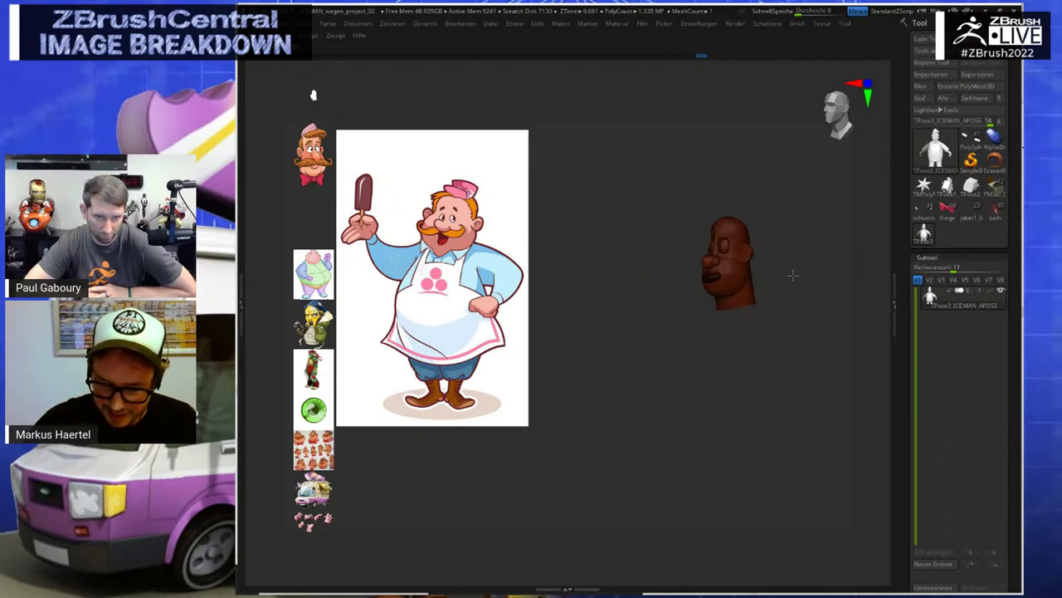
left_click_drag(802, 276, 814, 280, "shift")
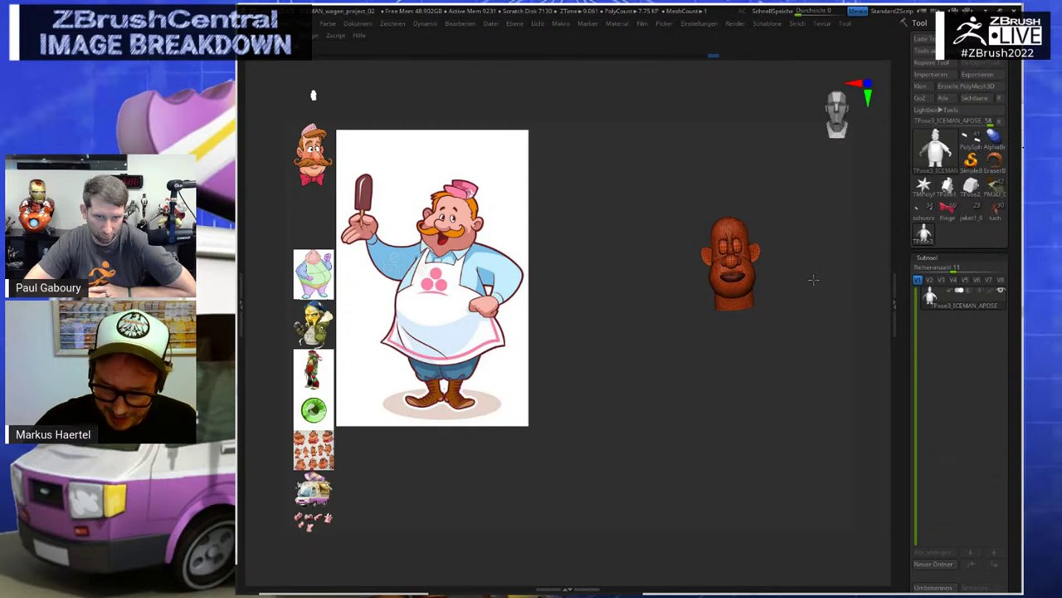
left_click_drag(731, 300, 792, 254, "ctrl")
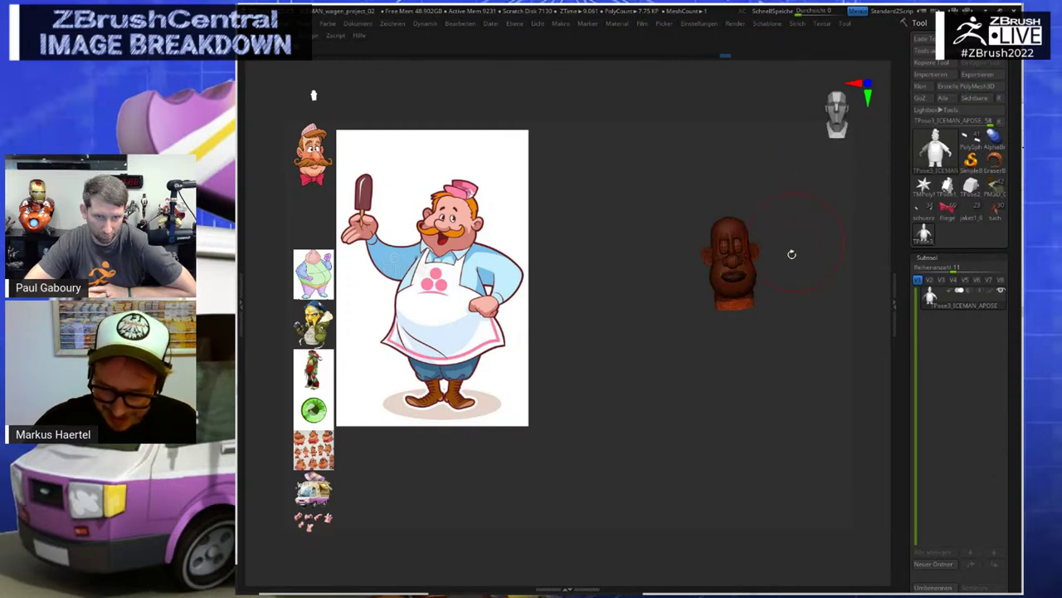
key("w")
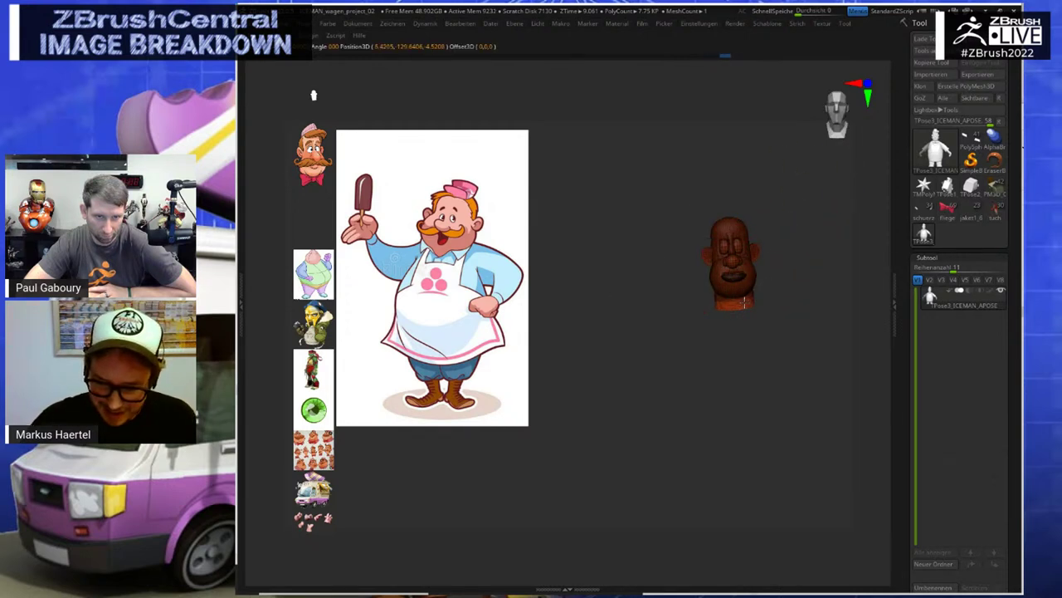
left_click(772, 295, "ctrl")
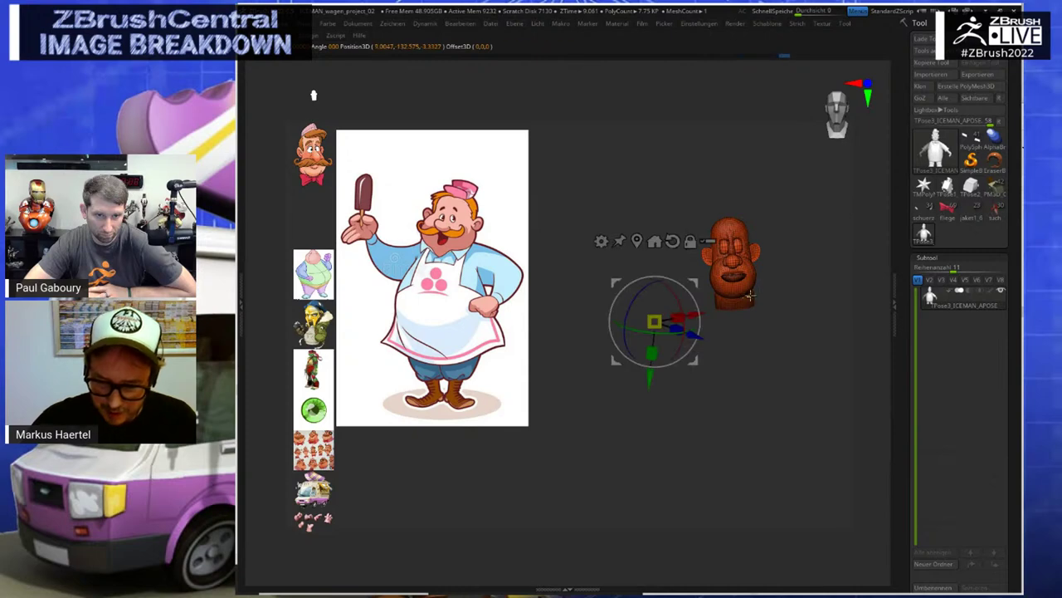
Hide the head, invert the mask on the other parts so only the hat, hair and mustache stay free, and show everything
left_click(788, 287, "ctrl+shift")
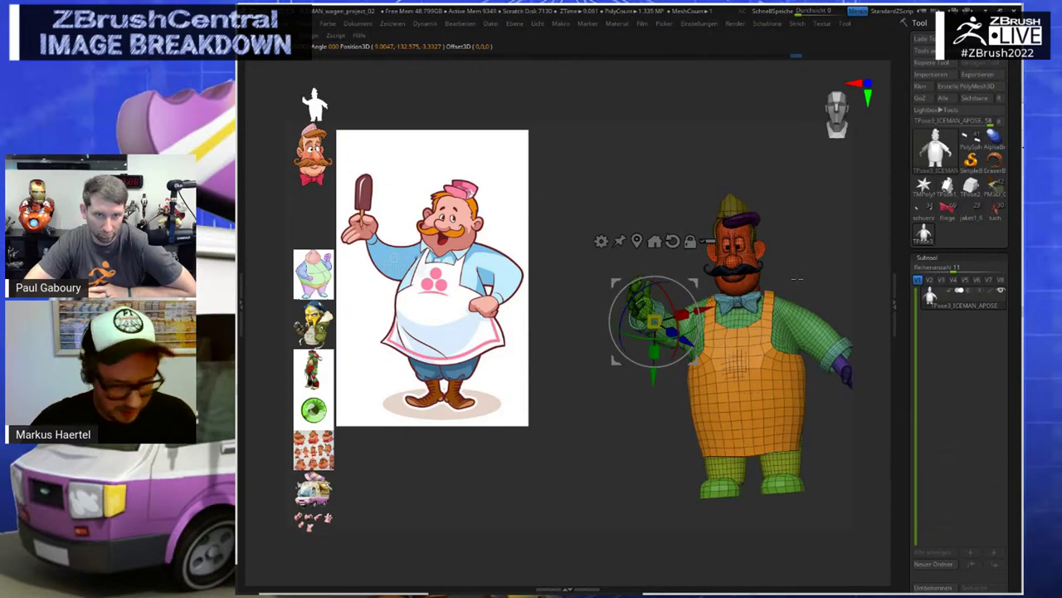
left_click(751, 275, "ctrl+shift")
left_click_drag(795, 265, 813, 281, "ctrl+shift")
left_click(812, 281, "ctrl")
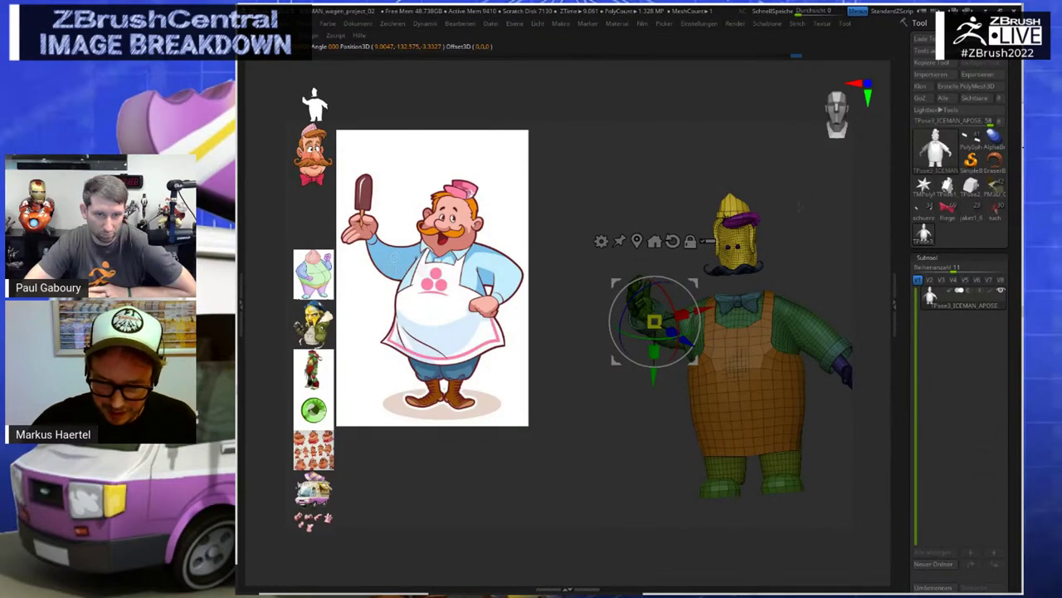
left_click_drag(801, 205, 811, 232, "ctrl")
mouse_move(804, 272)
left_mouse_down("ctrl")
mouse_move(656, 275)
mouse_move(809, 565)
mouse_move(857, 247)
mouse_move(820, 249)
left_mouse_up("ctrl")
left_click(814, 243, "ctrl+shift")
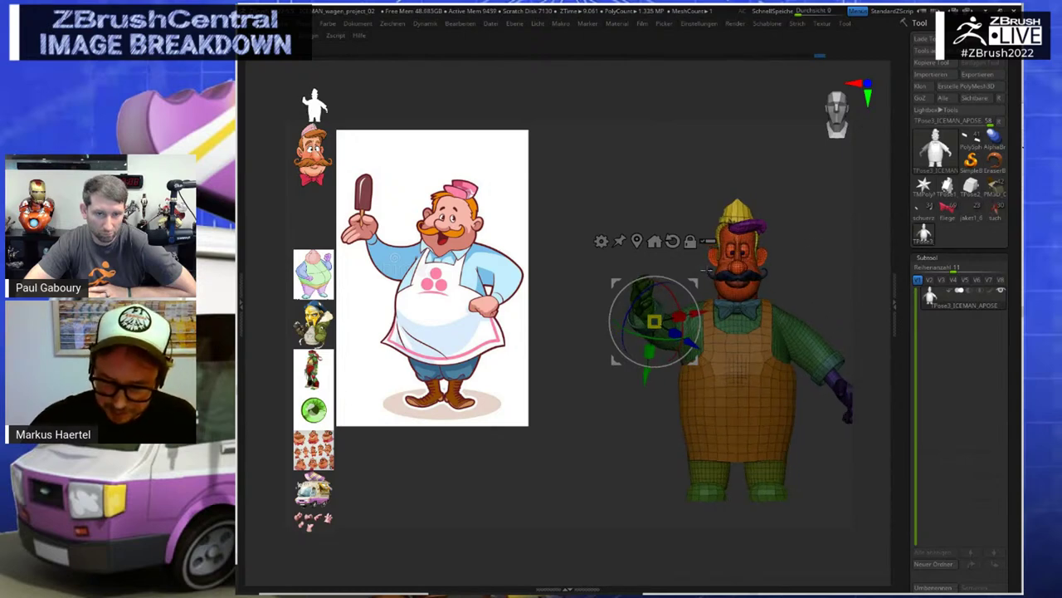
Place the gizmo at the base of the head and rotate the head with its hat toward the reference pose
left_click_drag(687, 275, 769, 241, "alt")
left_click(754, 208, "alt")
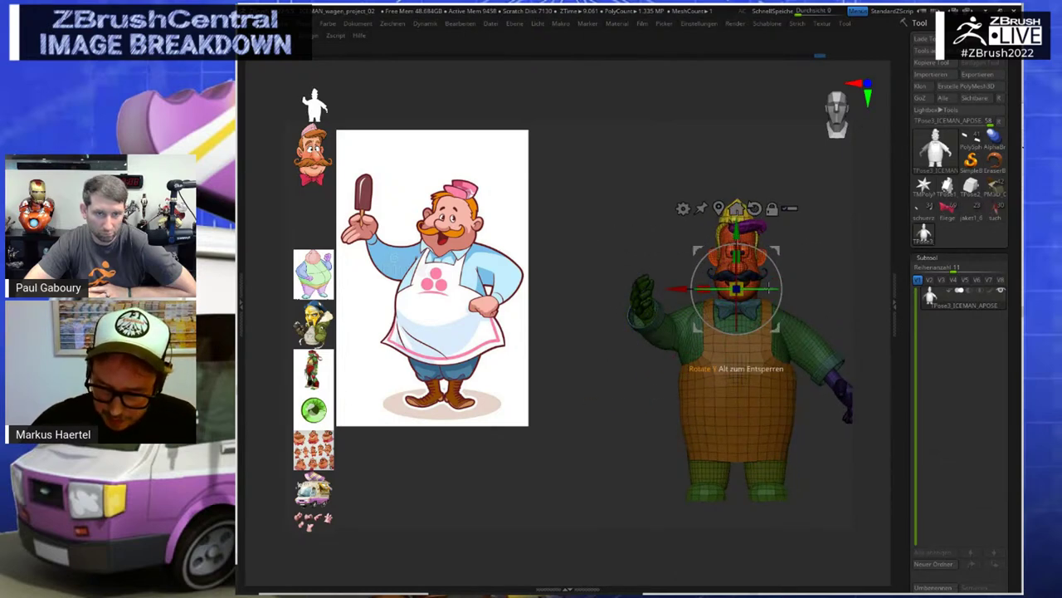
left_click_drag(767, 288, 772, 288)
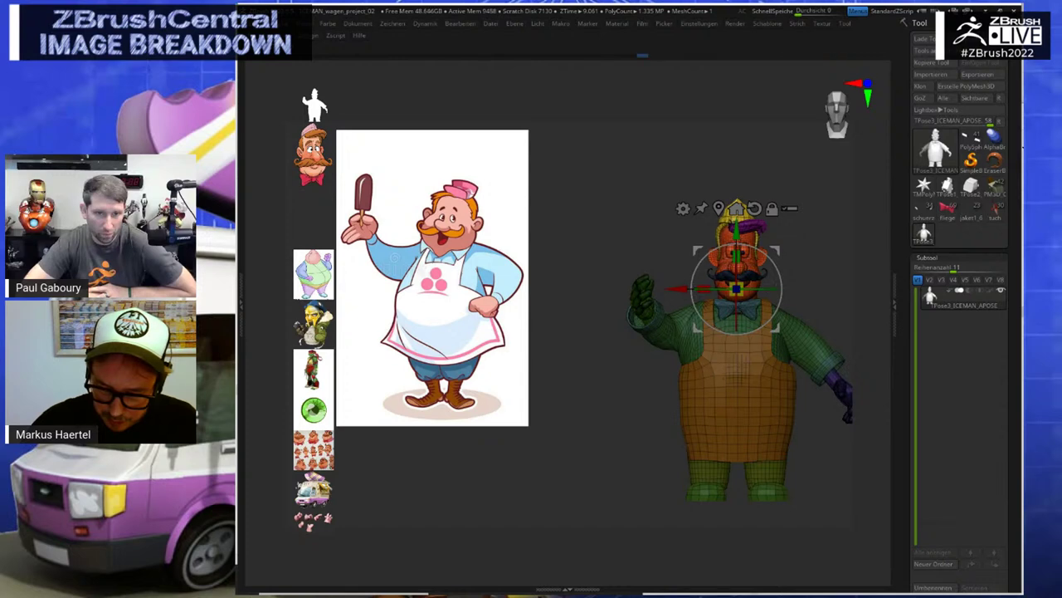
left_click_drag(775, 251, 776, 257, "alt")
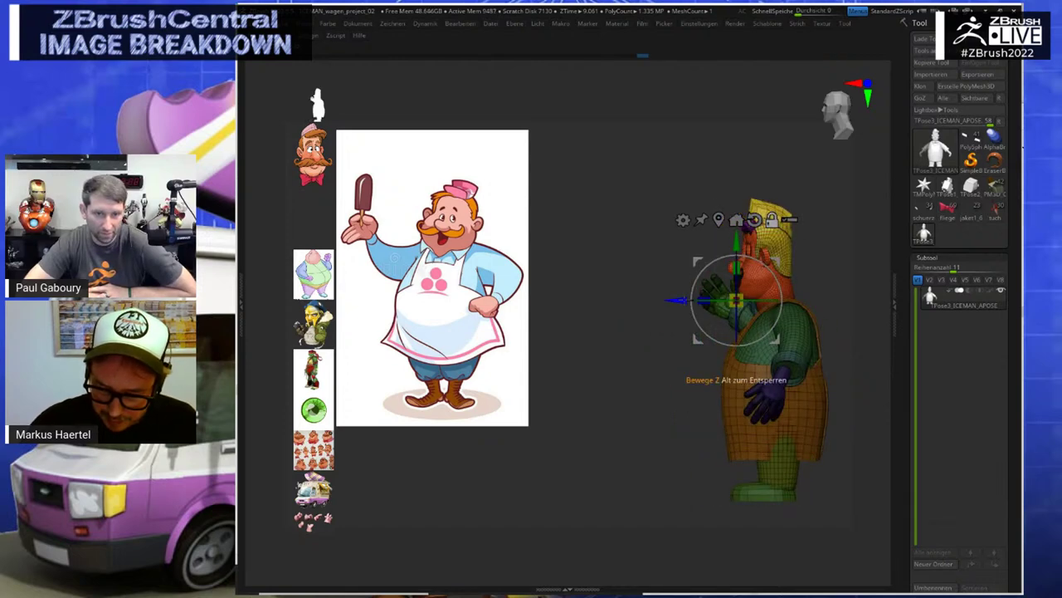
left_click_drag(676, 301, 720, 300, "alt")
left_click_drag(833, 279, 842, 239, "shift")
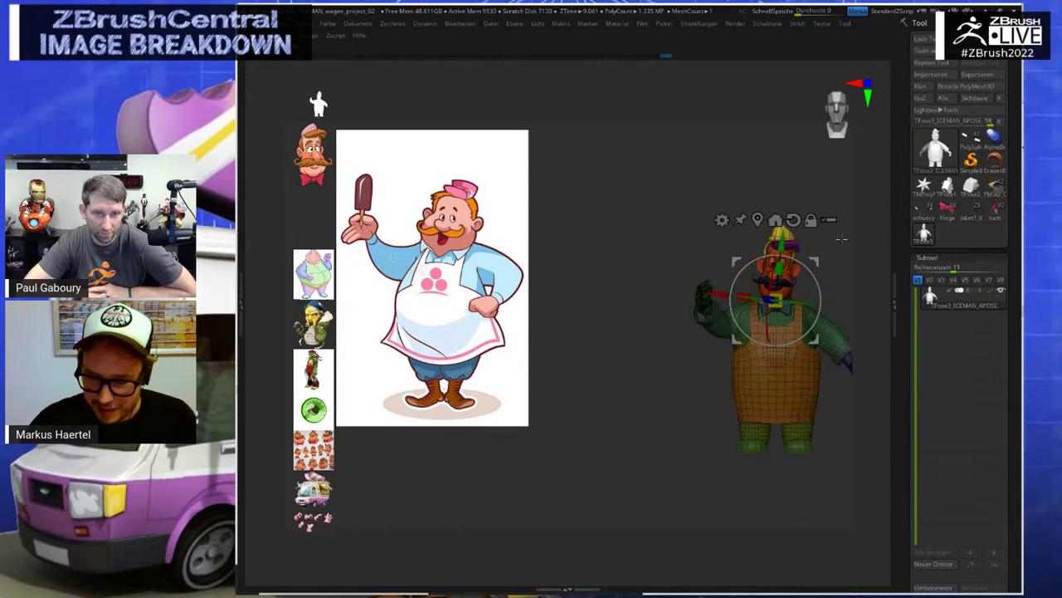
Clear the mask on the isolated pants and mask the left leg and left shoe
left_click_drag(841, 399, 781, 367, "alt")
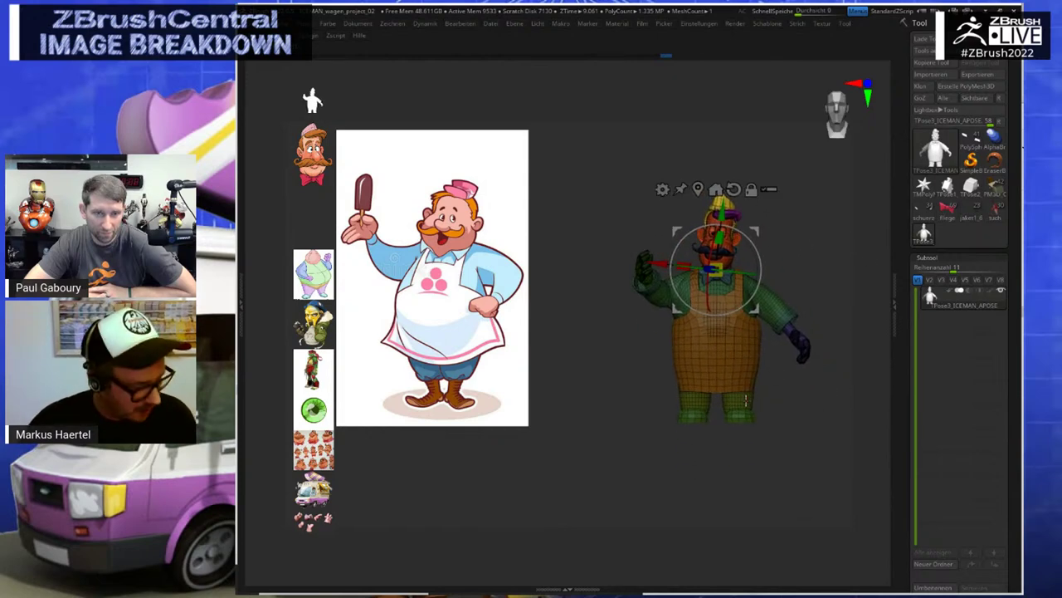
key("q")
left_click(746, 403, "ctrl+shift")
left_click_drag(789, 400, 805, 382, "ctrl")
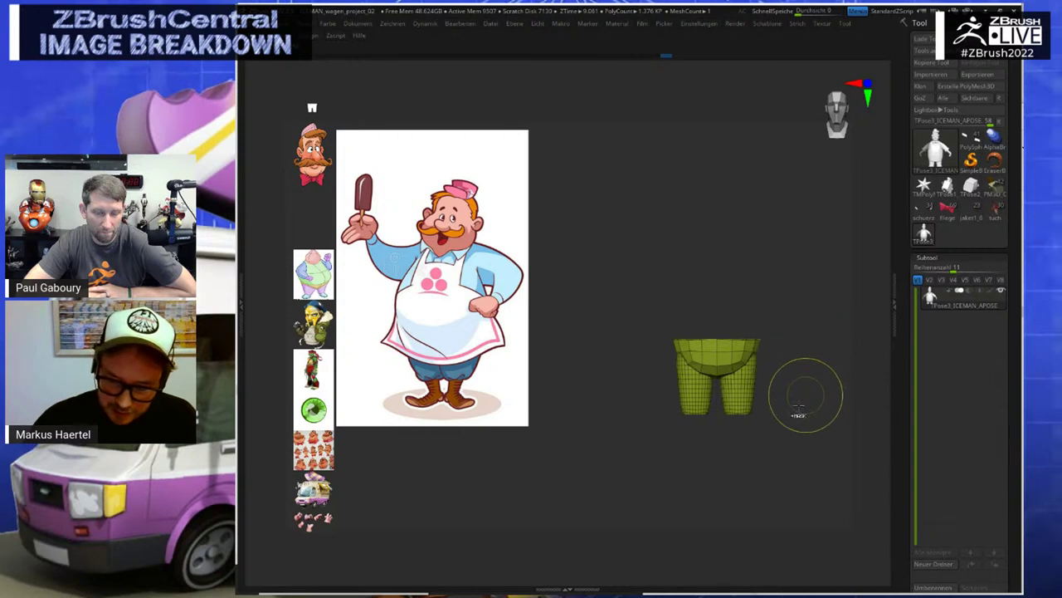
mouse_move(776, 350)
left_mouse_down("ctrl")
mouse_move(719, 365)
mouse_move(741, 433)
left_mouse_up("ctrl")
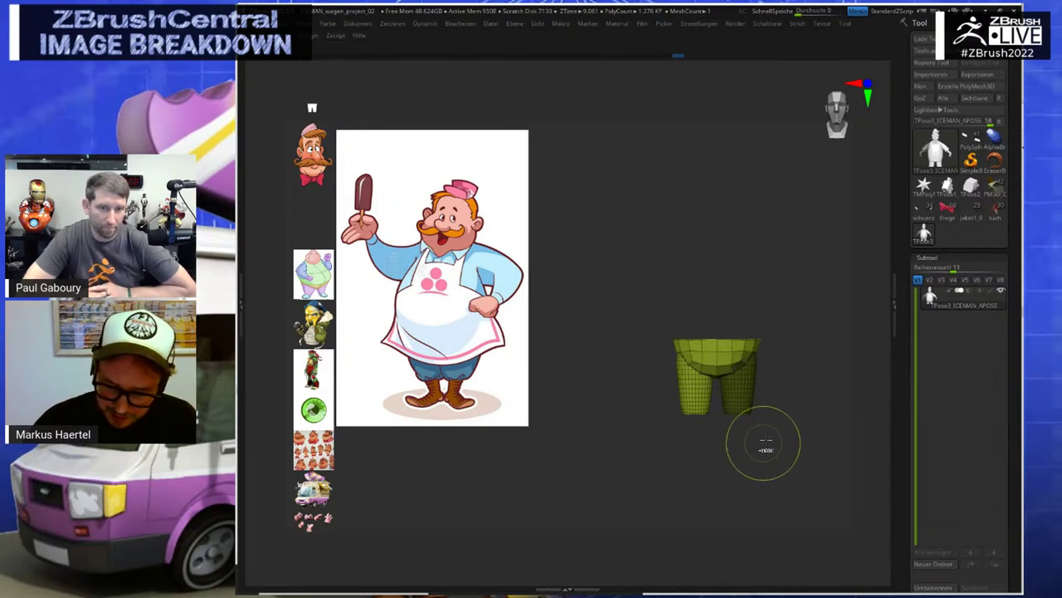
left_click(790, 399, "ctrl+shift")
left_click(746, 423, "ctrl+shift")
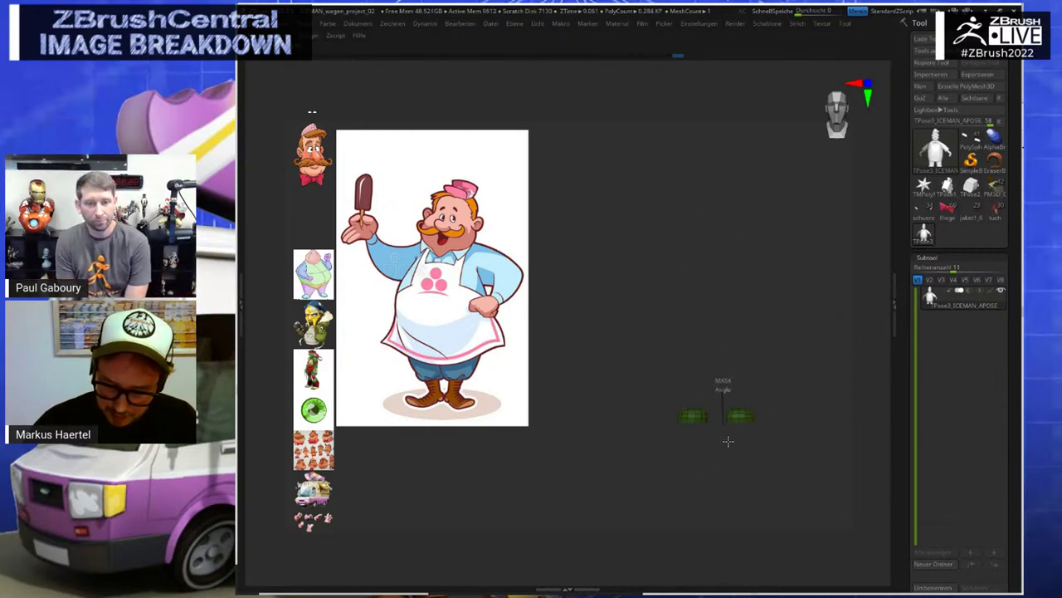
left_click(800, 407, "ctrl+shift")
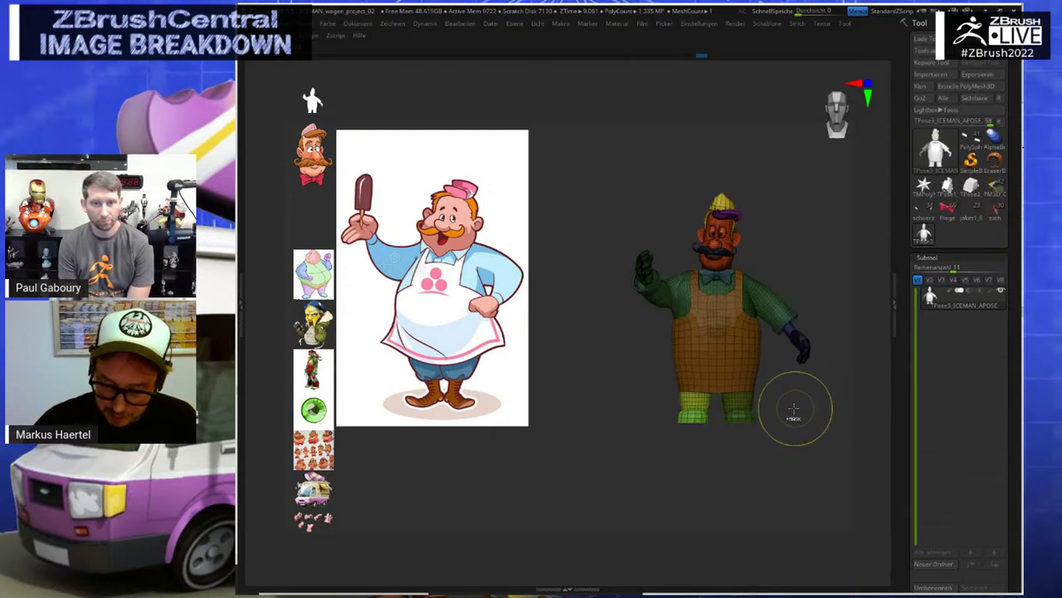
Isolate the pants and shoes and invert their mask, keeping only the left leg and shoe of the whole character editable
left_click(752, 416, "ctrl+shift")
left_click_drag(780, 408, 794, 391, "ctrl+shift")
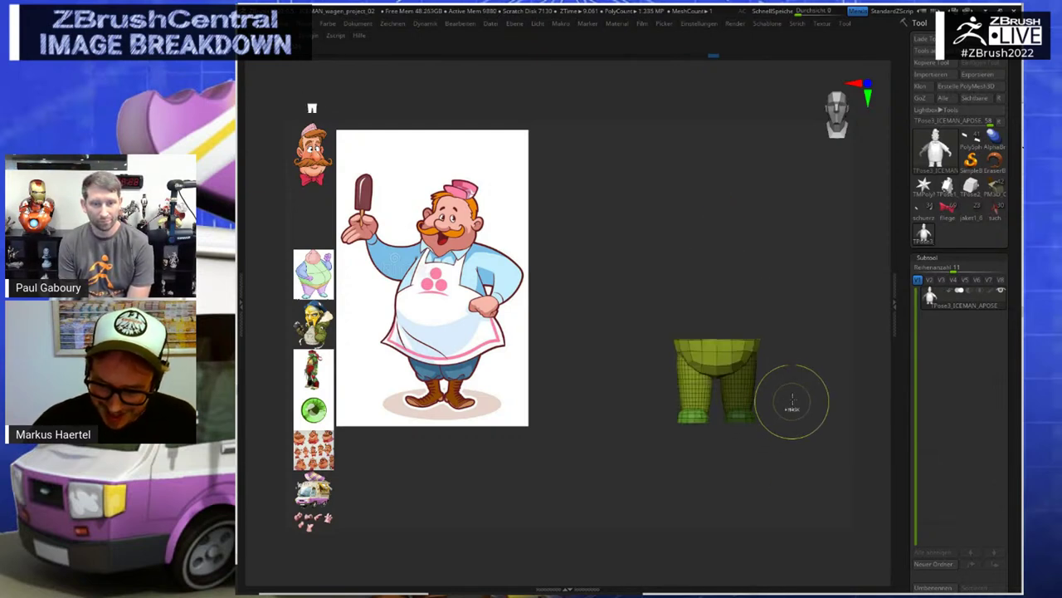
left_click(801, 358, "ctrl+shift")
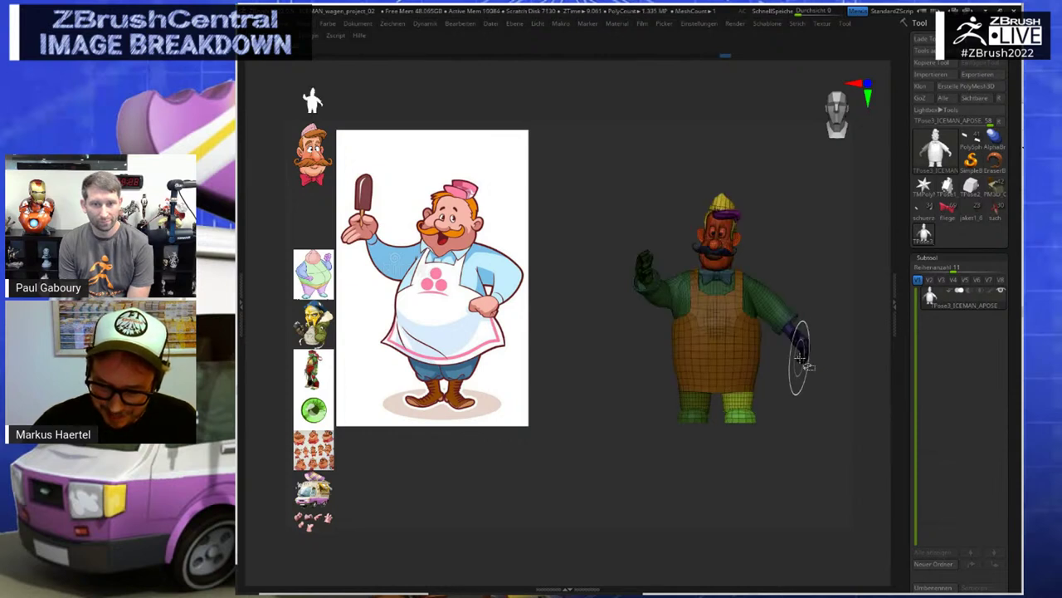
mouse_move(814, 201)
left_mouse_down("ctrl")
mouse_move(689, 278)
mouse_move(812, 187)
left_mouse_up("ctrl")
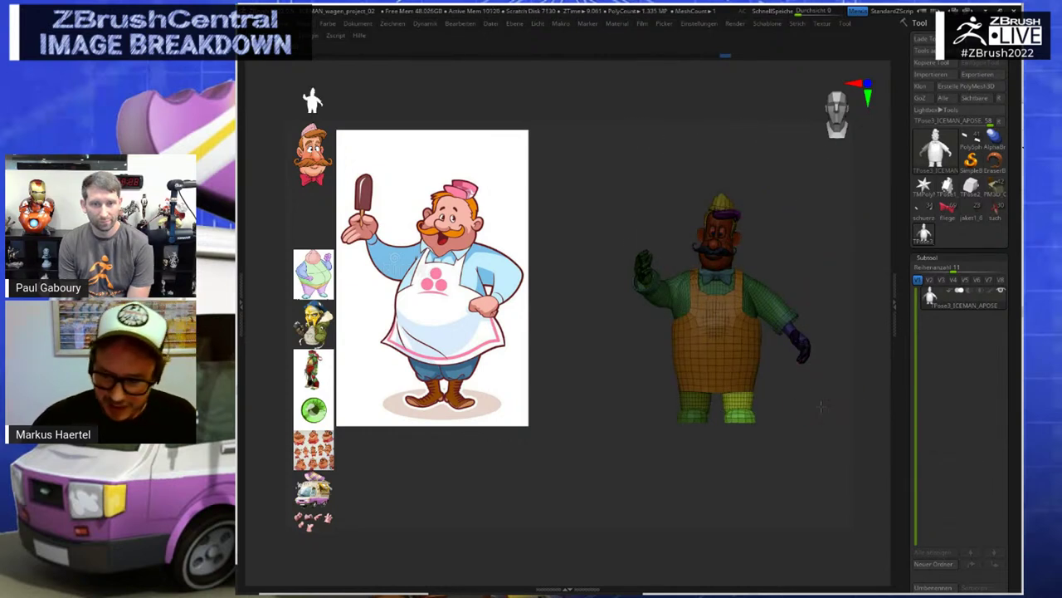
Place the gizmo on the unmasked left leg and rotate the leg with its shoe by about 11 degrees
key("w")
left_click(735, 384)
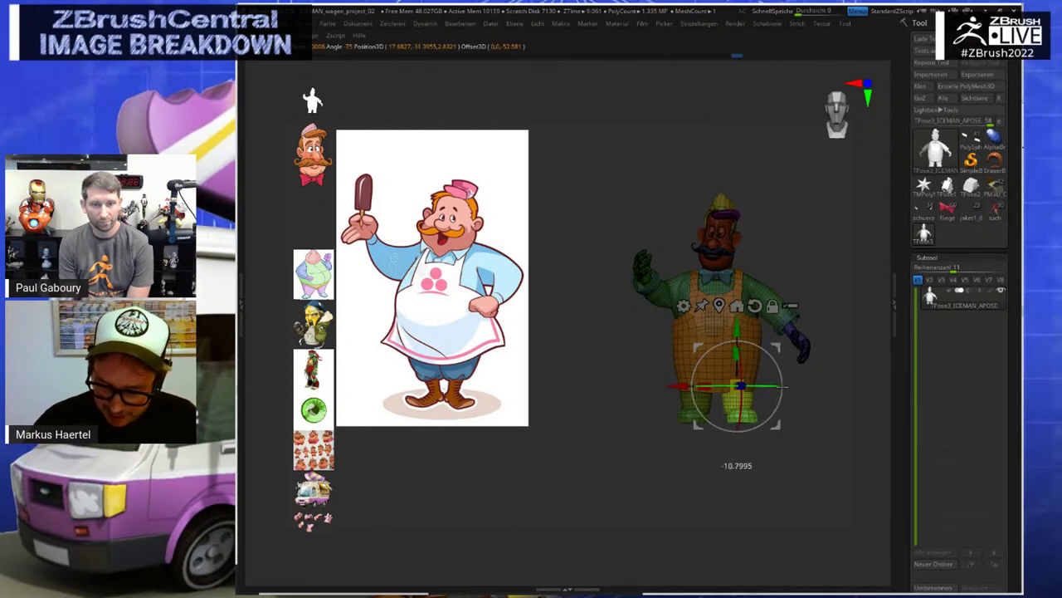
left_click_drag(777, 348, 772, 346)
left_click_drag(867, 376, 787, 384)
Return to draw mode, isolate the pants, restore the full interface and choose the Bumpy brush
key("q")
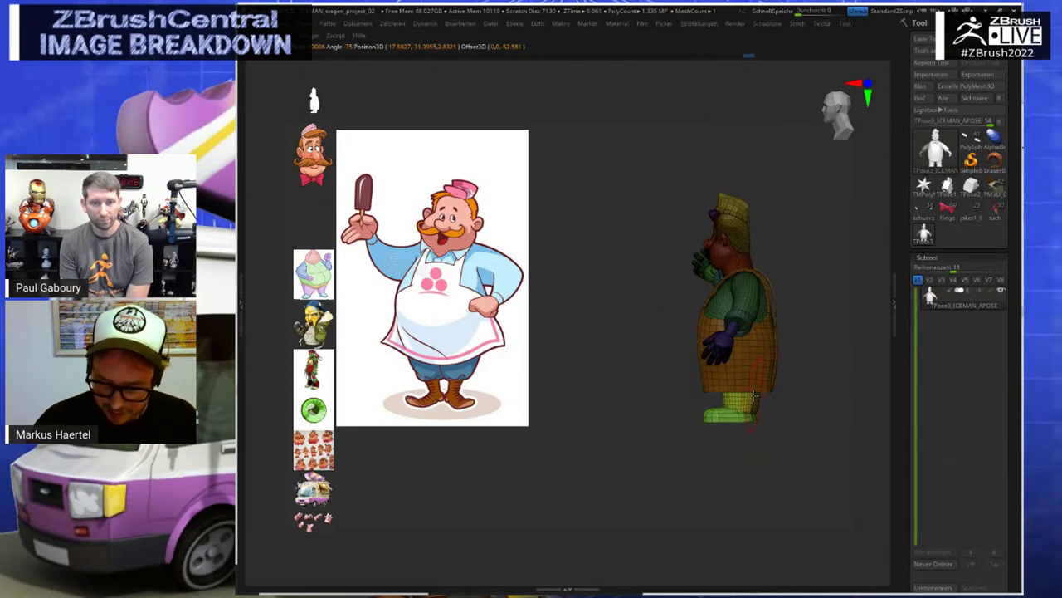
left_click(750, 396, "ctrl+shift")
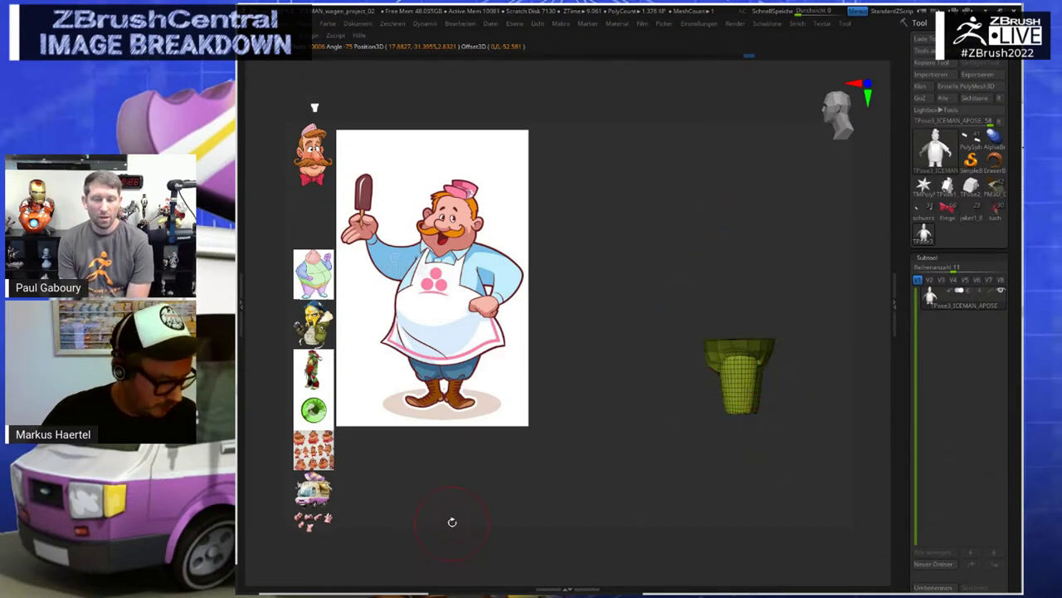
key("Tab")
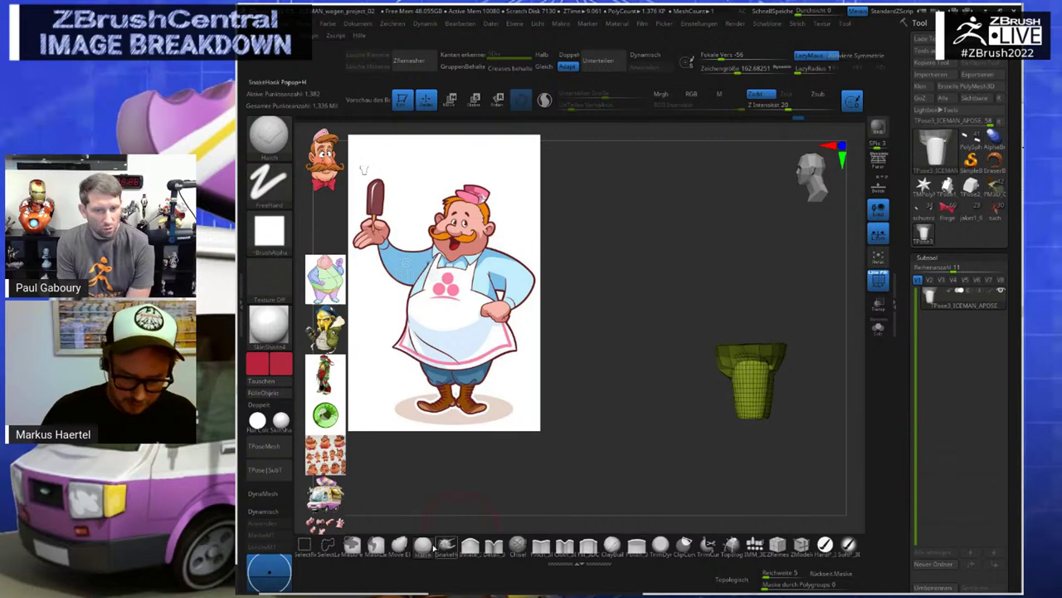
key("b")
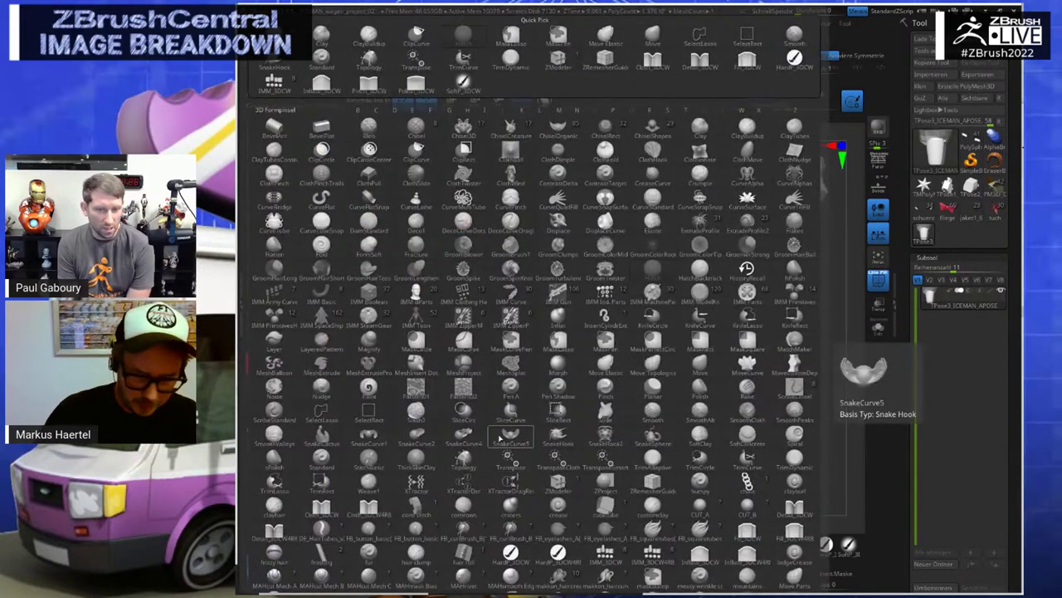
left_click(495, 456)
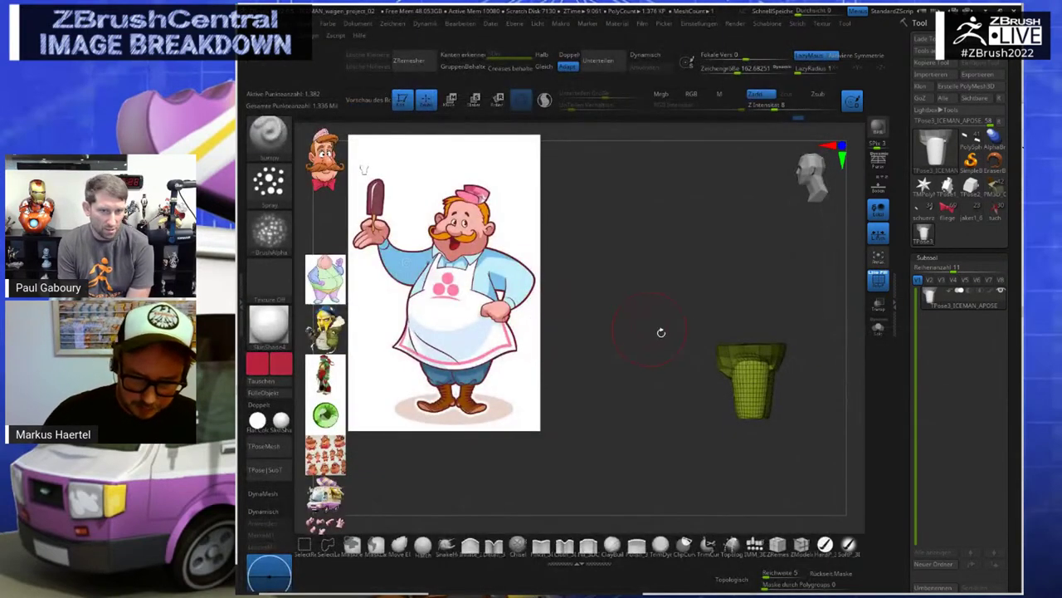
Show the whole character again and clear its mask
left_click(690, 433, "ctrl+shift")
left_click_drag(689, 434, 718, 417, "ctrl")
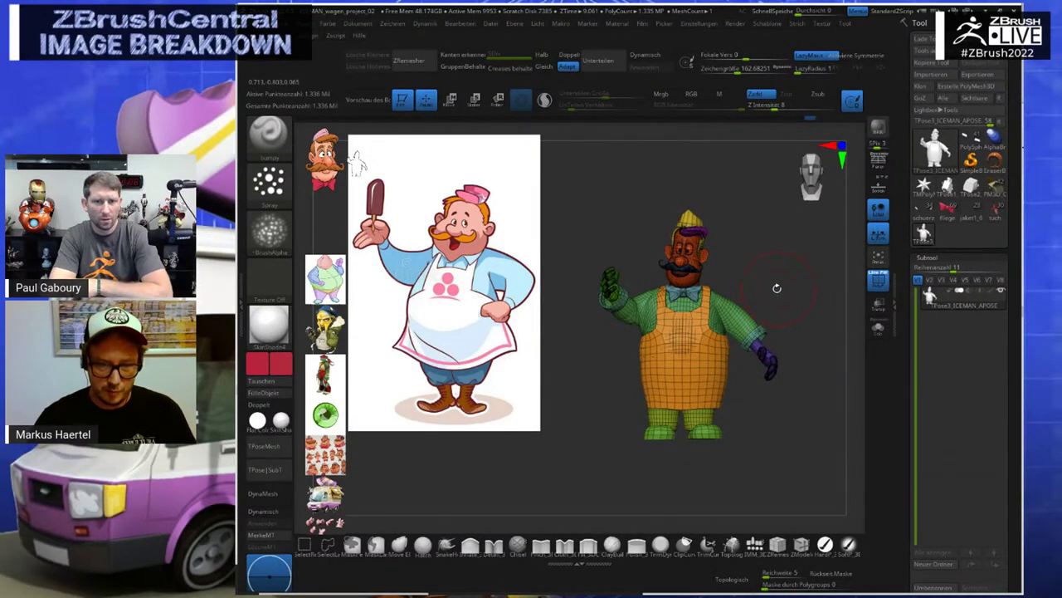
mouse_move(776, 289)
left_mouse_down("alt")
mouse_move(750, 300)
mouse_move(766, 304)
left_mouse_up("alt")
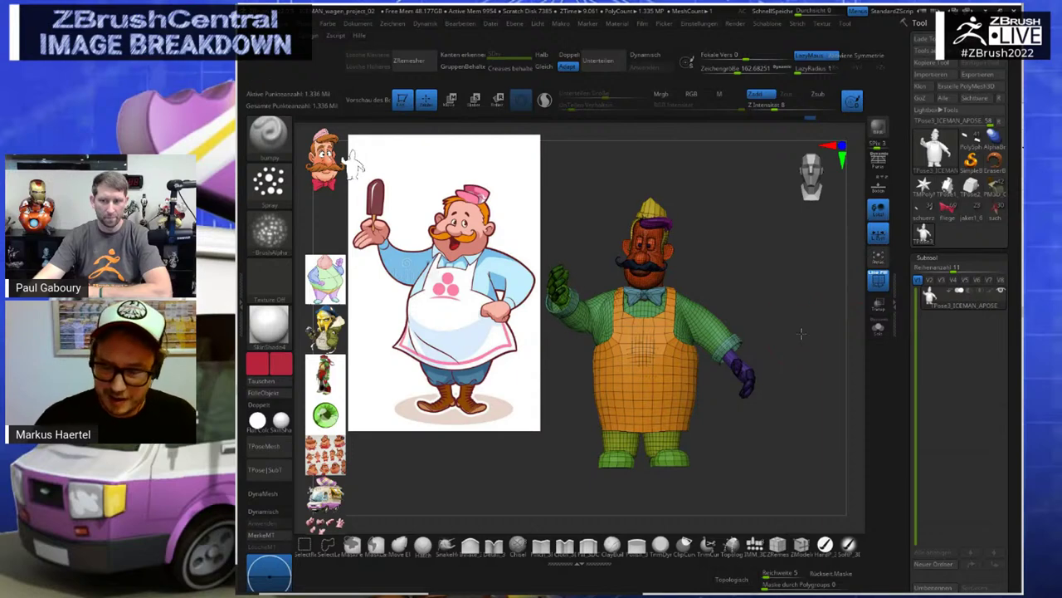
Switch to the ice cream van tool PM3D_Cube3D1_5
left_click(935, 149)
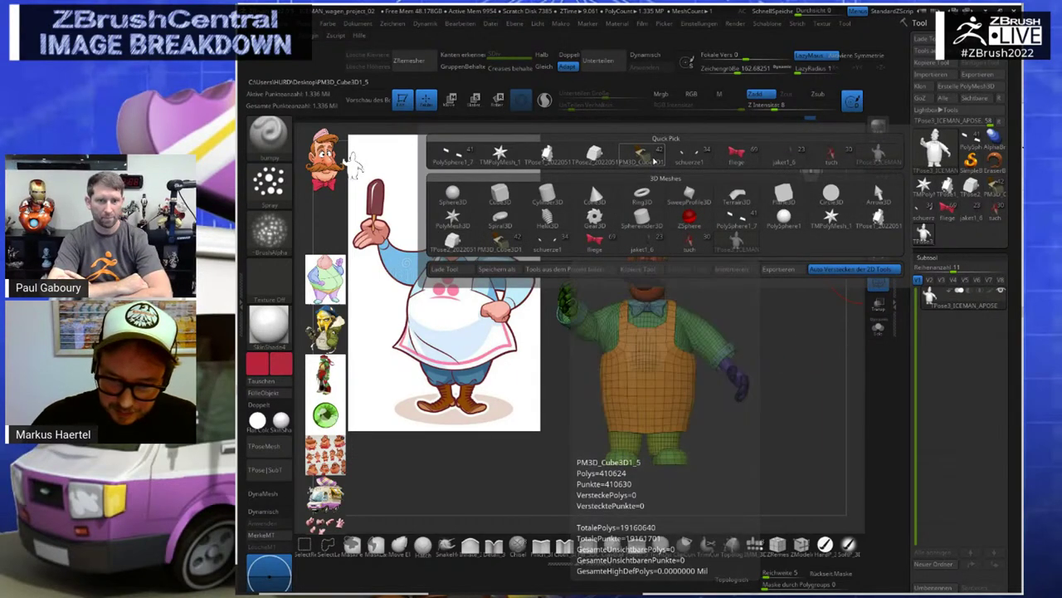
left_click(654, 161)
left_click_drag(656, 163, 769, 212)
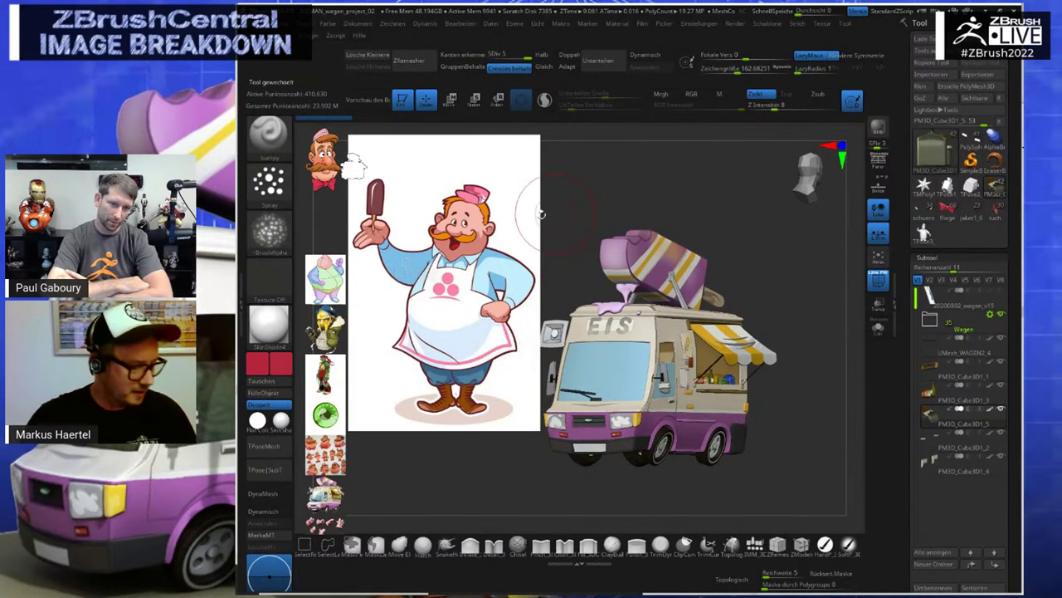
Tile the SpotLight reference images uniformly to shrink the large chef picture, and frame the van larger in the view
key("z")
left_click(506, 218)
left_click(550, 279)
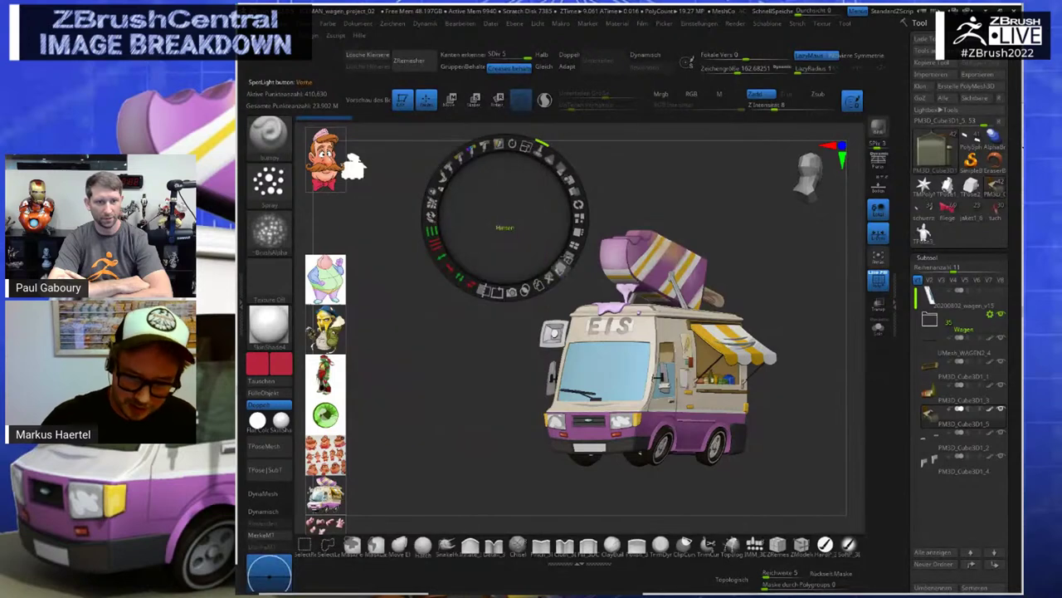
mouse_move(730, 229)
left_mouse_down()
mouse_move(735, 237)
mouse_move(719, 236)
mouse_move(736, 255)
mouse_move(737, 221)
left_mouse_up()
key("z")
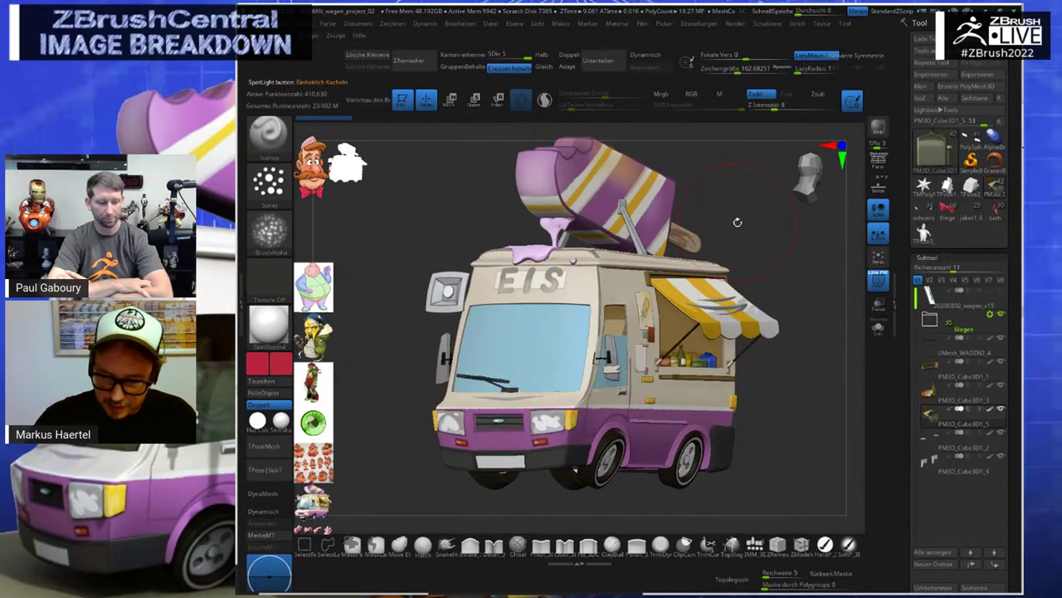
Expand the Wagen folder, select the Lichter_Seite subtool and show it in solo mode
left_click(941, 334)
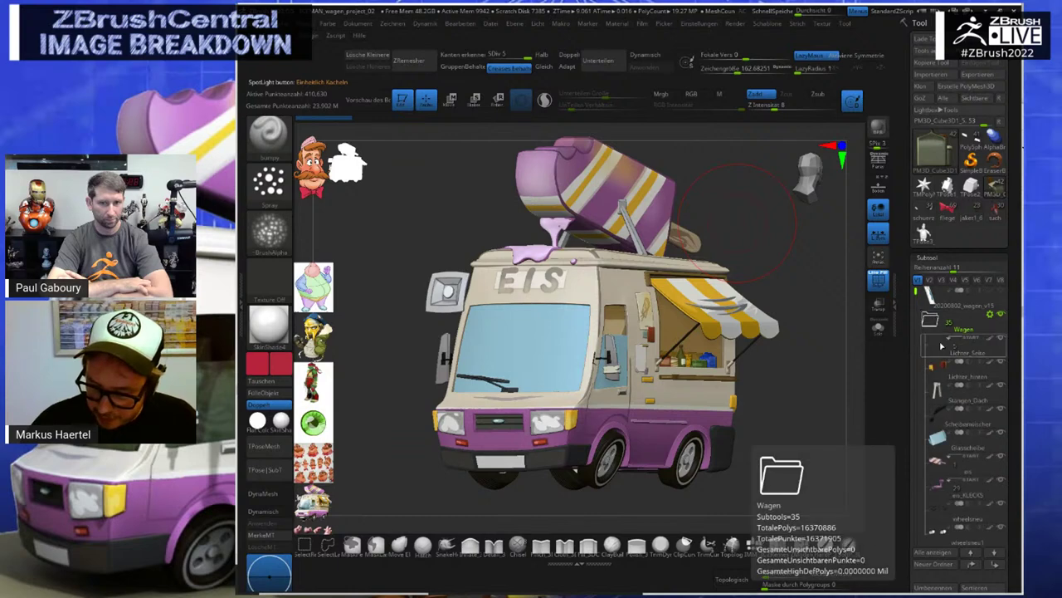
left_click(941, 348)
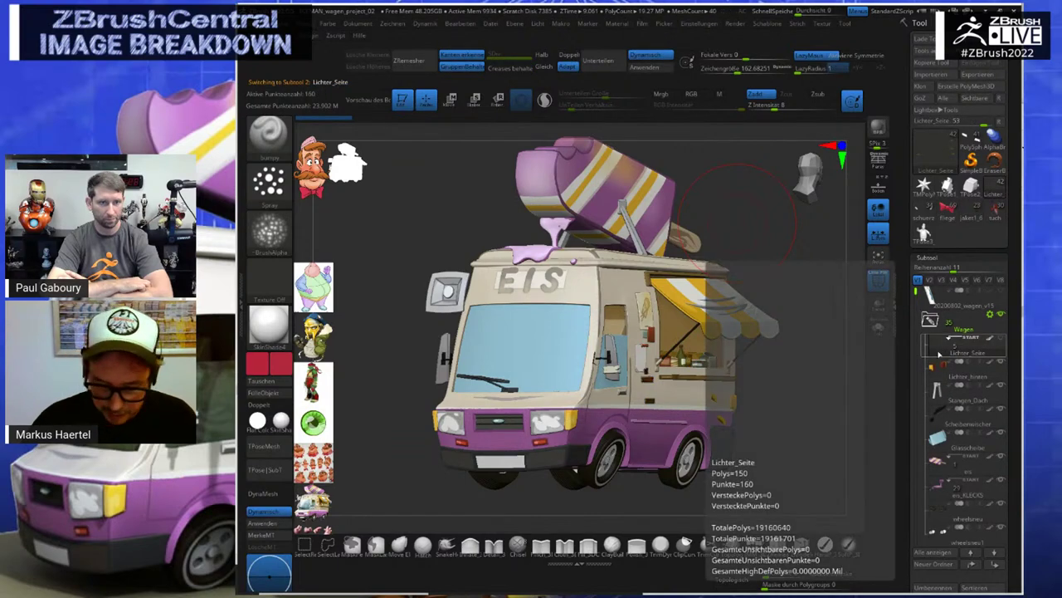
left_click(878, 330)
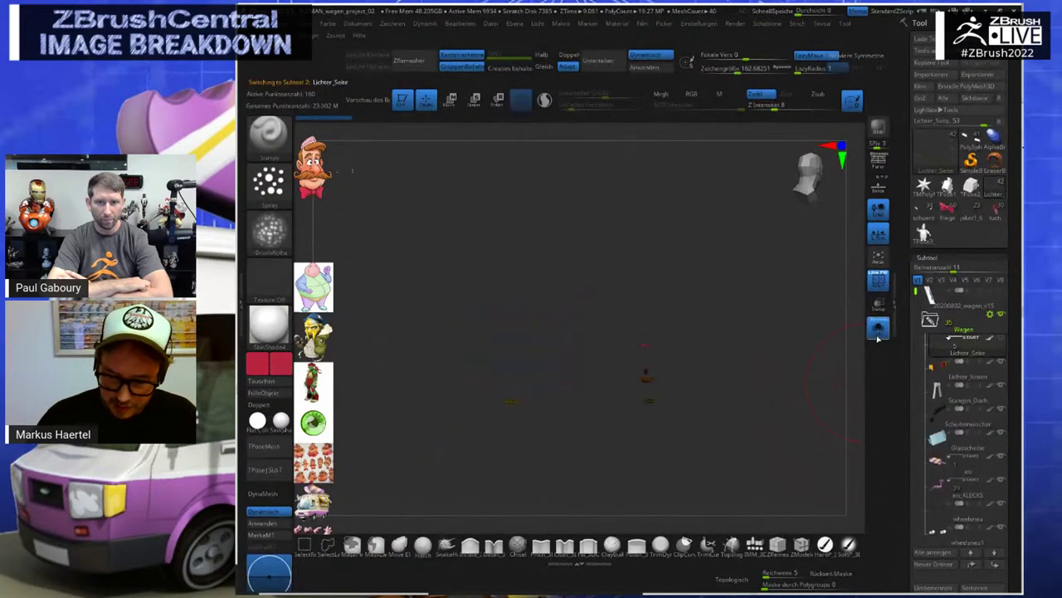
Step through the van's soloed subtools one by one down to Wagen_neu and examine the body shell's mesh
key("Down")
key("Down")
key("Down")
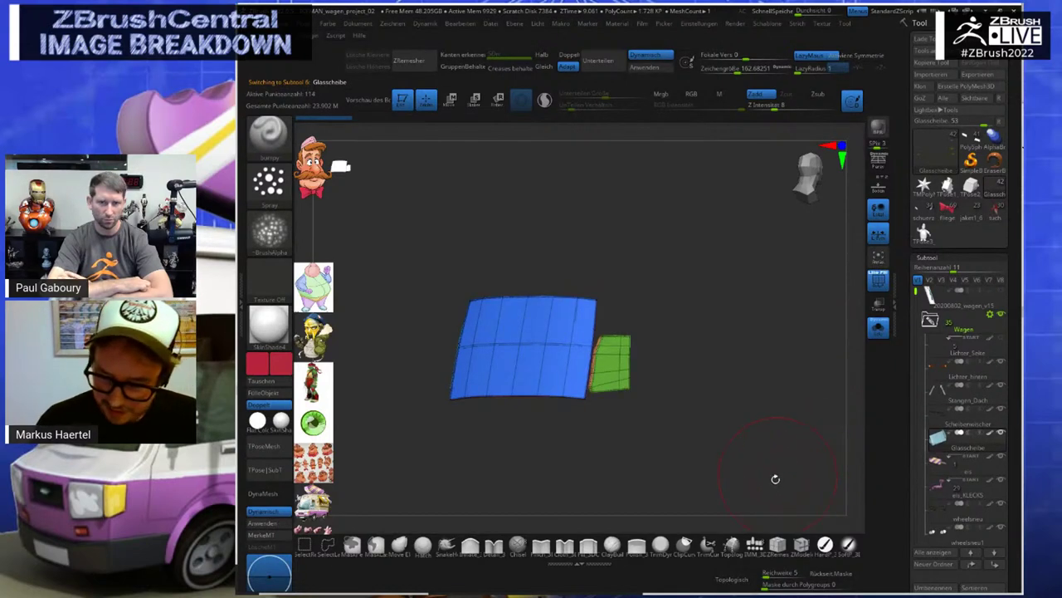
key("Down")
key("Down")
key("Down")
key("Down")
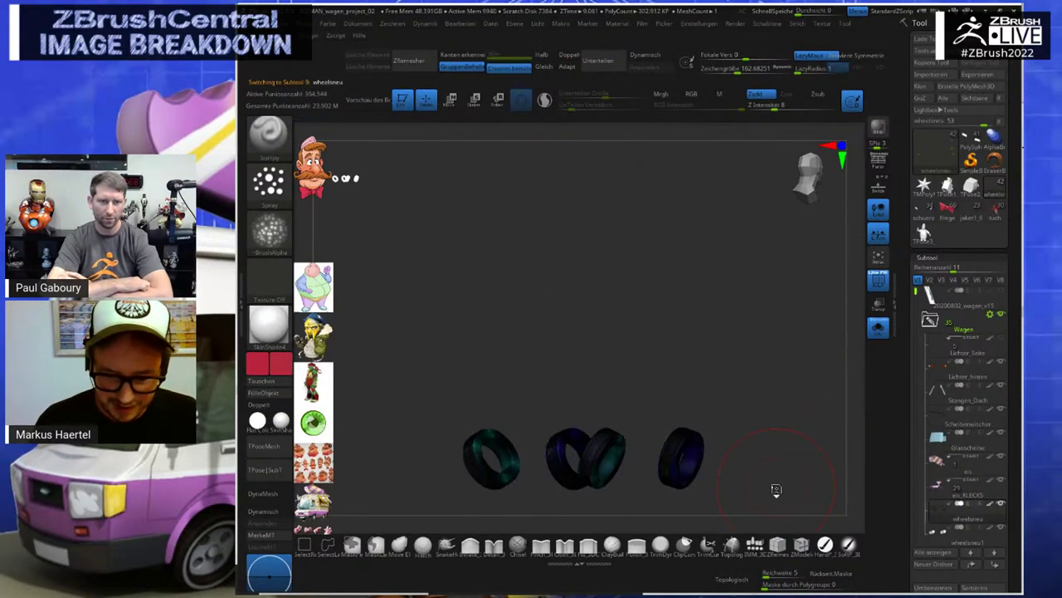
key("Down")
key("Down")
key("Down")
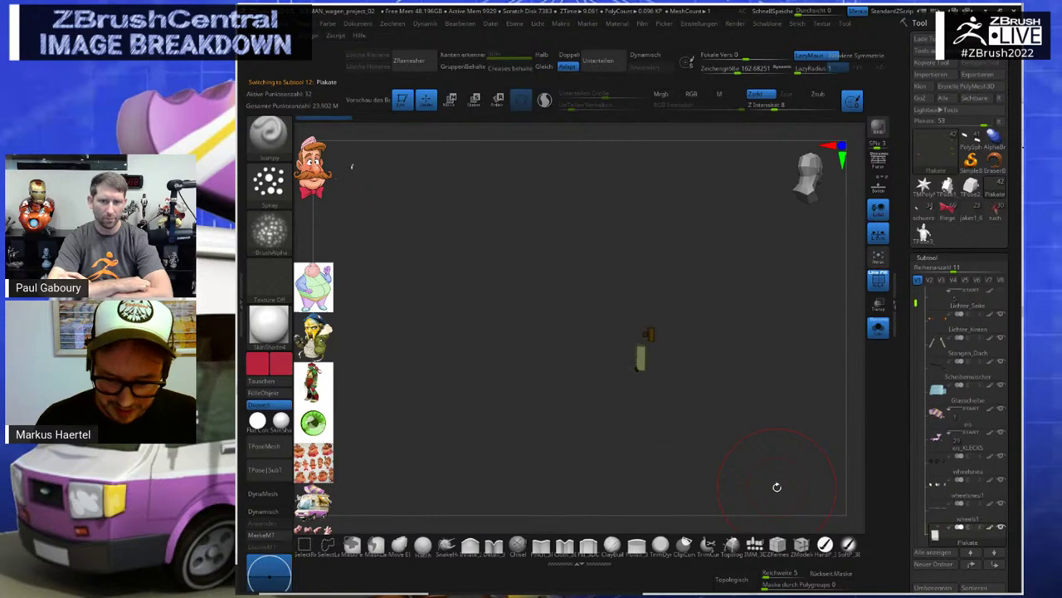
key("Down")
key("Down")
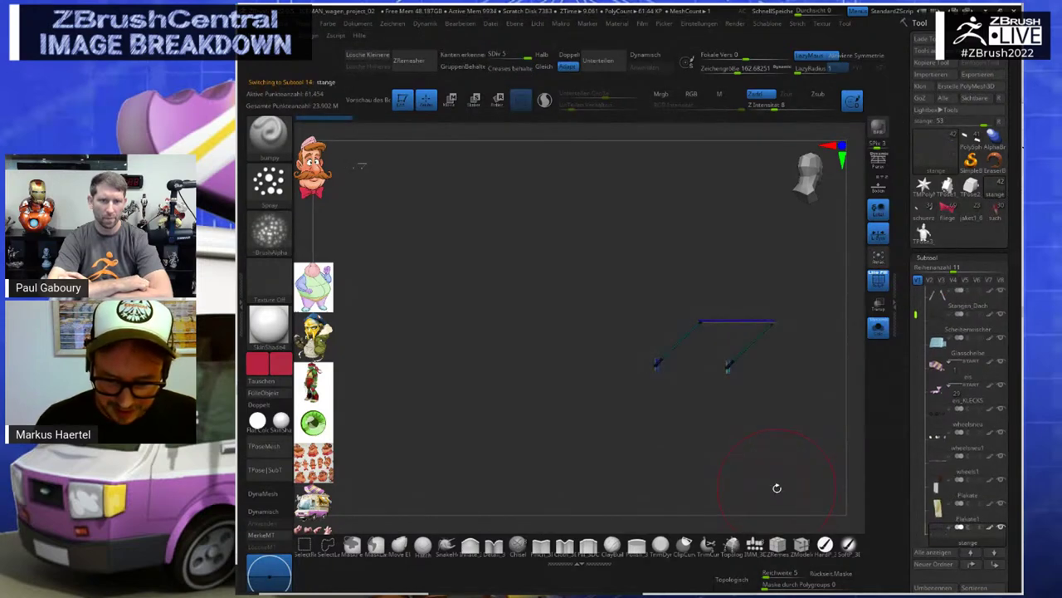
key("Down")
key("Down")
key("Down")
key("Down")
key("Down")
key("Down")
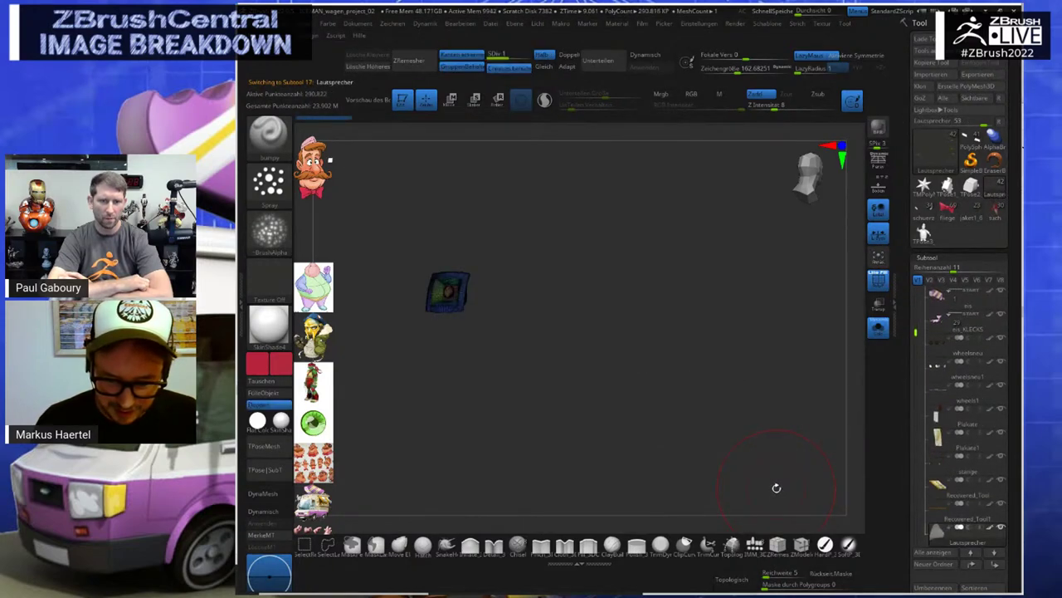
key("Down")
key("Down")
key("Down")
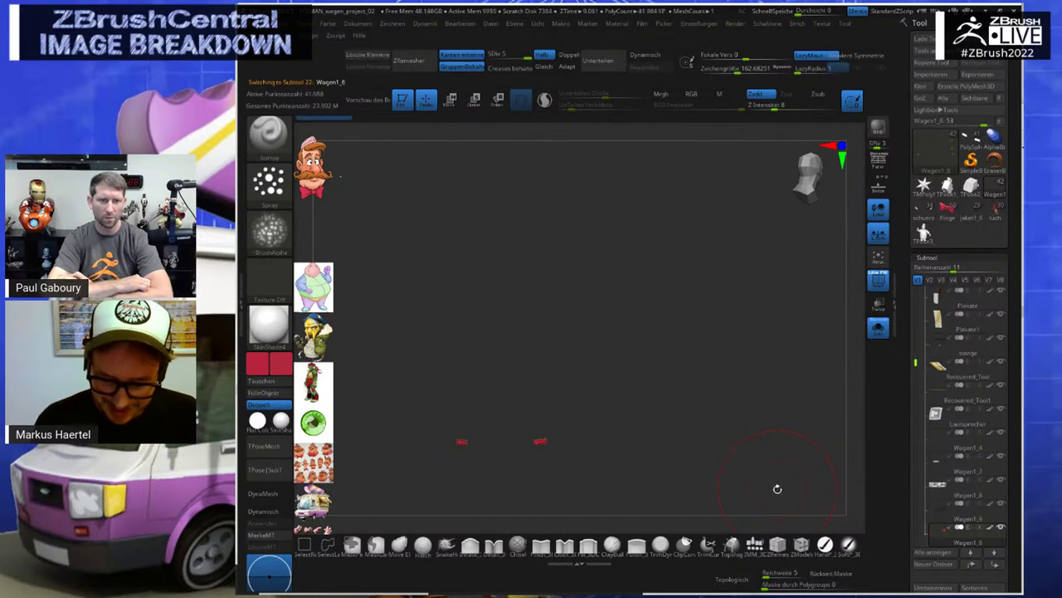
key("Down")
key("Down")
key("Down")
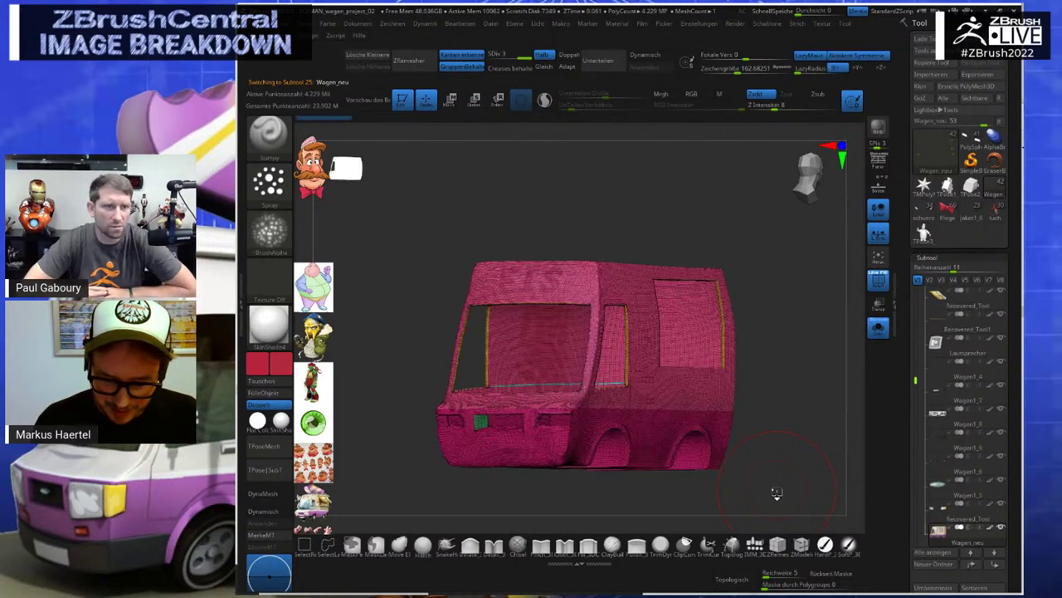
left_click_drag(785, 441, 765, 358)
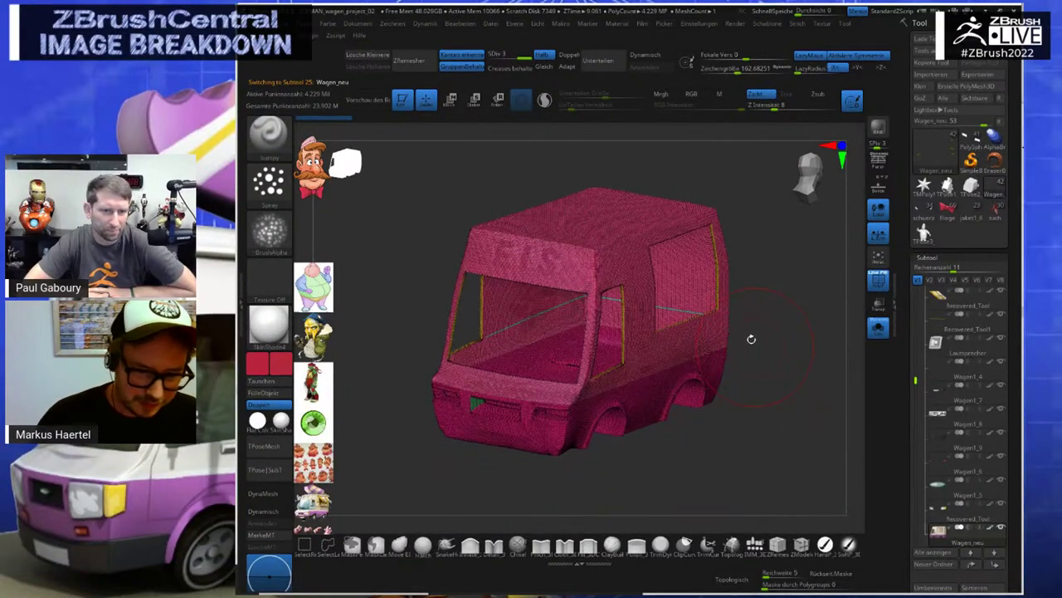
left_click_drag(747, 321, 787, 366, "alt")
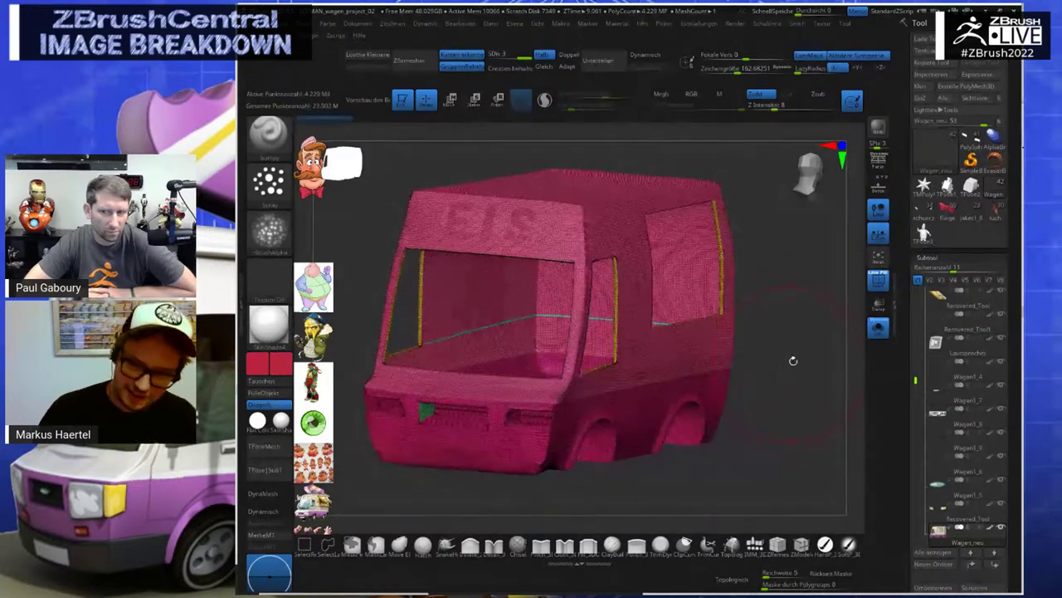
Switch to the TPose1 van mesh and on to the TPose2 van mesh to compare their polygroups
left_click(935, 151)
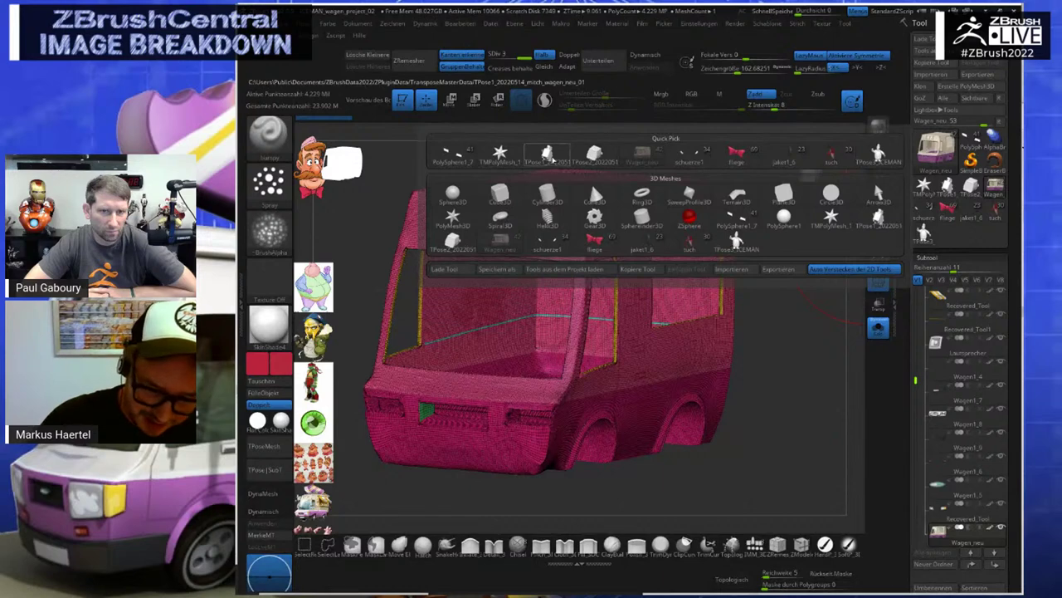
left_click(590, 159)
left_click(935, 151)
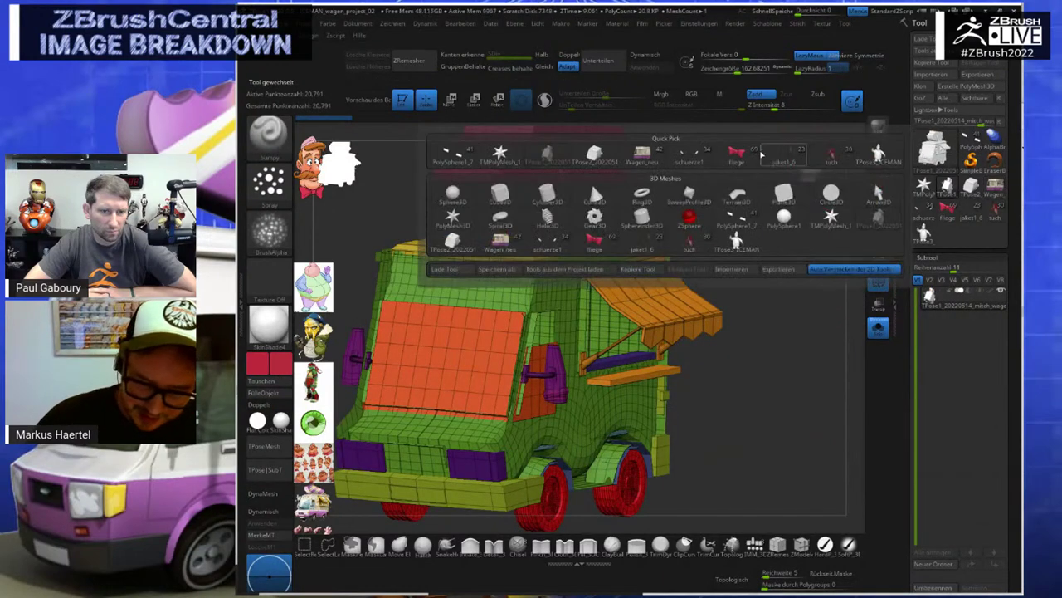
left_click(590, 181)
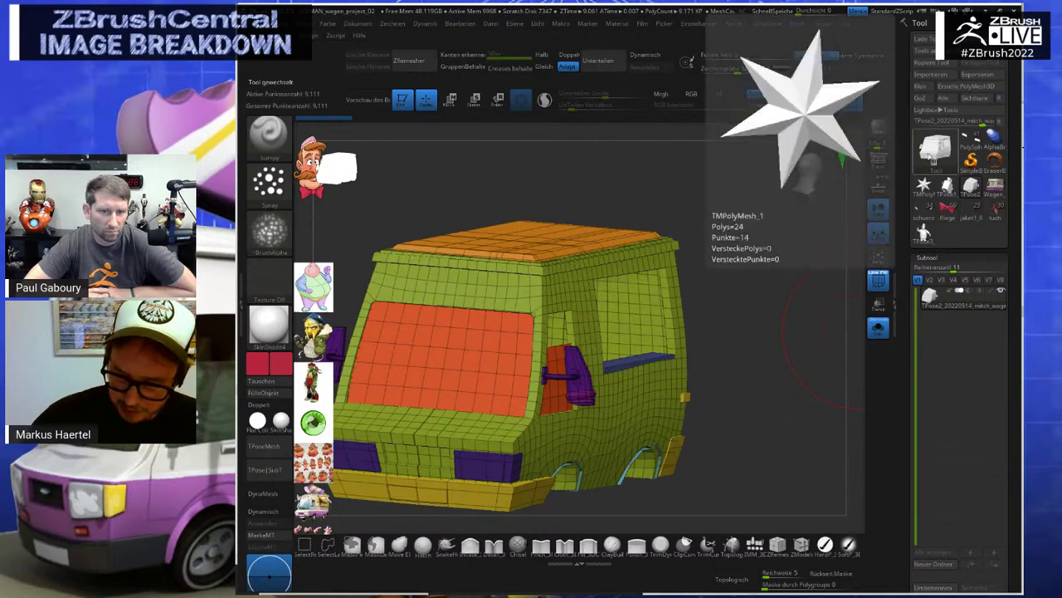
Switch to the PolySphere1_7 tool and turn off solo mode to show the complete early van model
left_click(935, 151)
left_click(457, 157)
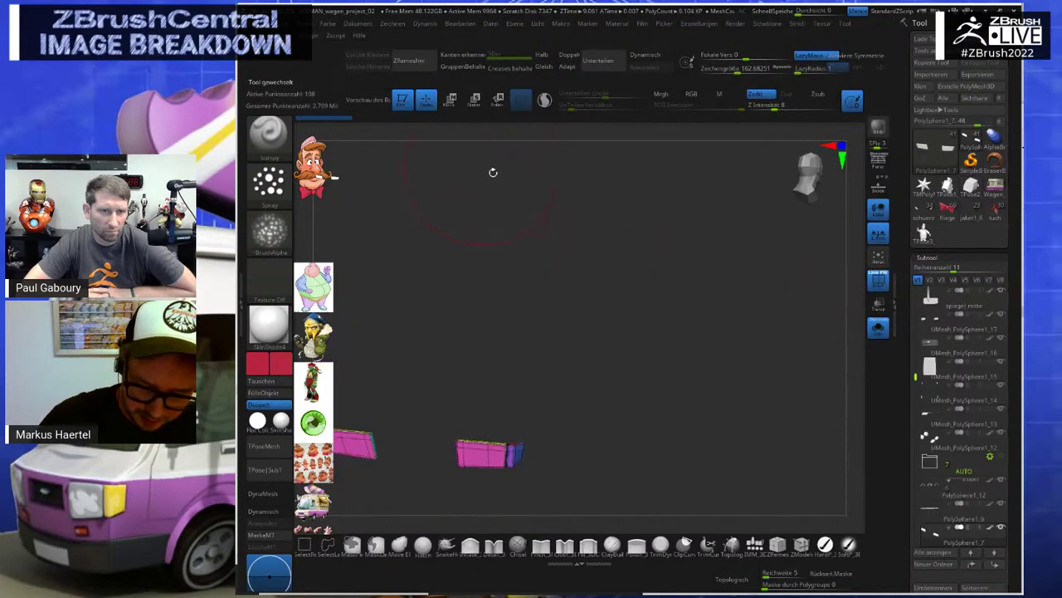
key("ctrl")
key("ctrl+shift")
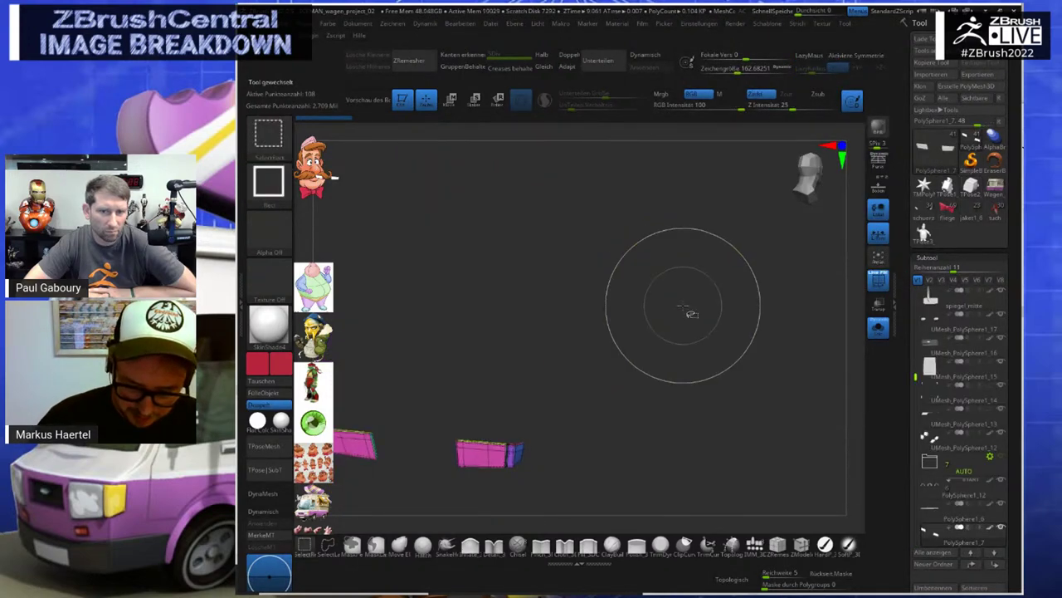
key("ctrl+shift")
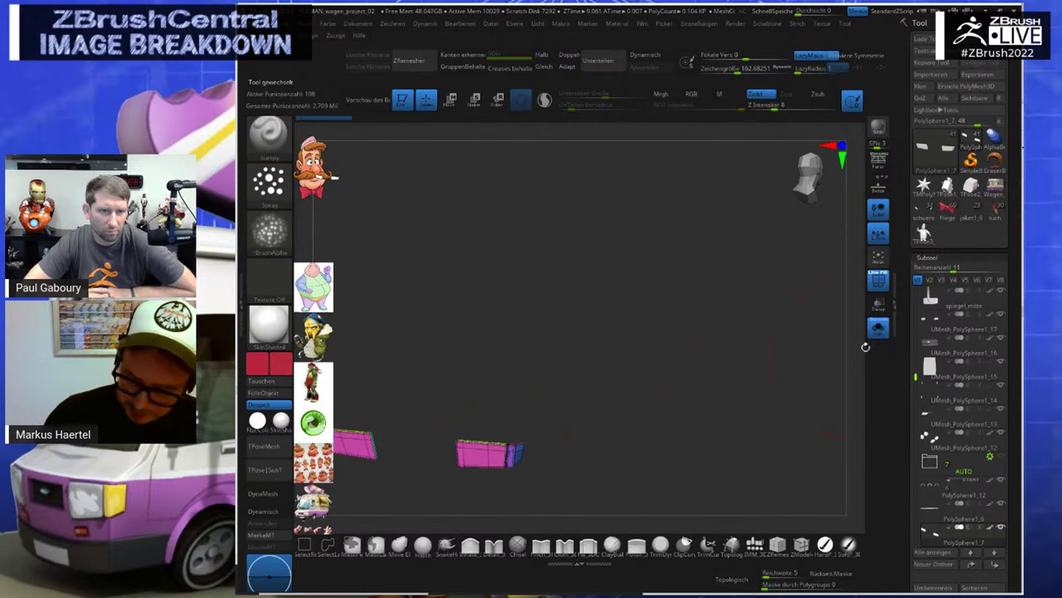
left_click(878, 331)
left_click_drag(808, 357, 730, 405)
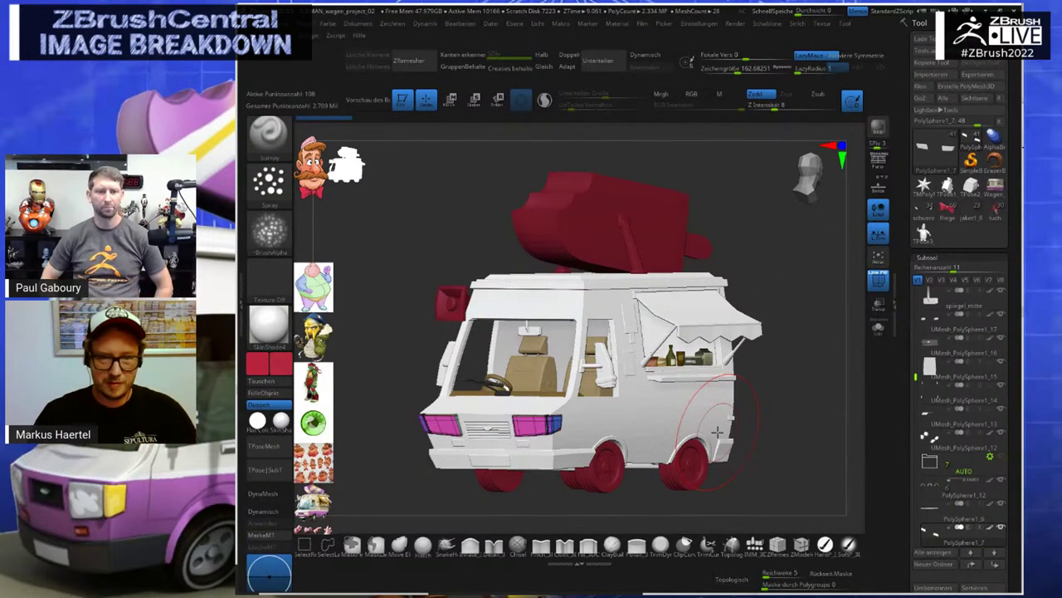
Switch to File Explorer, play the wagen_timelapse video from the timelapse_wagen folder and jump back to about 00:34
key("alt+Tab")
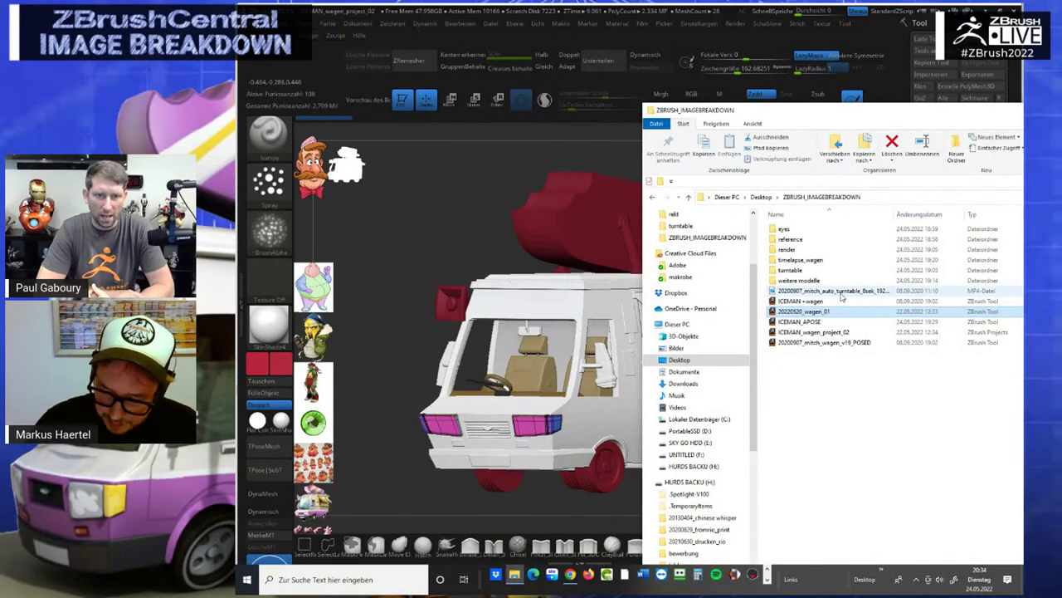
left_click(810, 269)
double_click(801, 260)
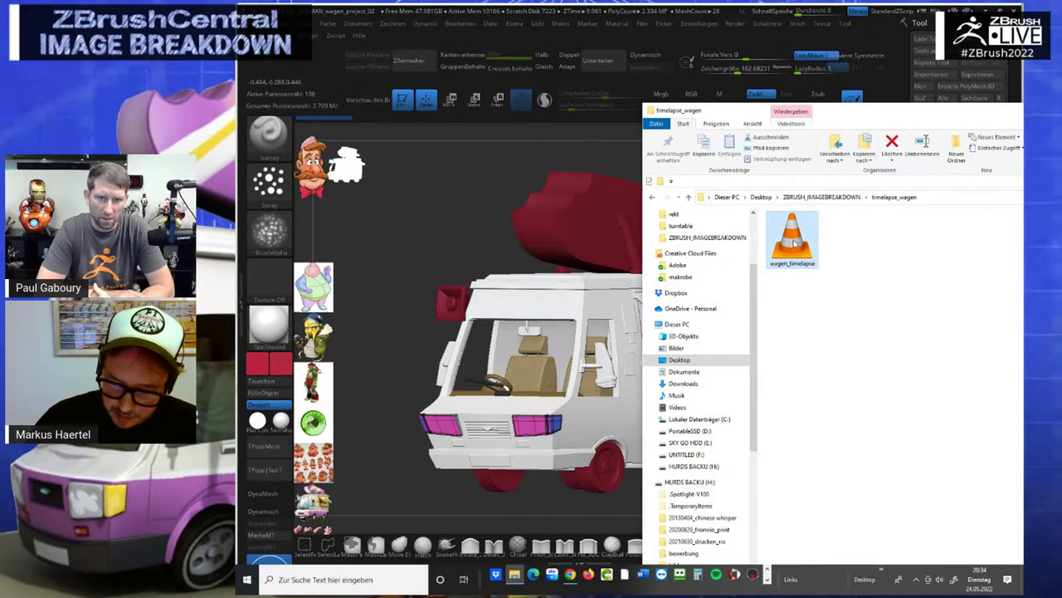
double_click(793, 241)
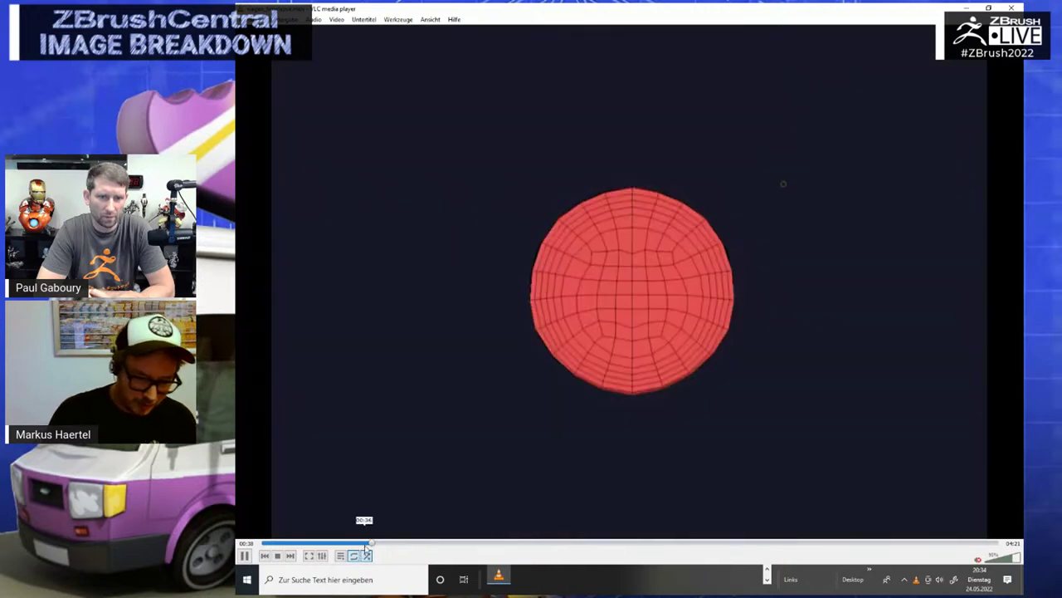
left_click(363, 544)
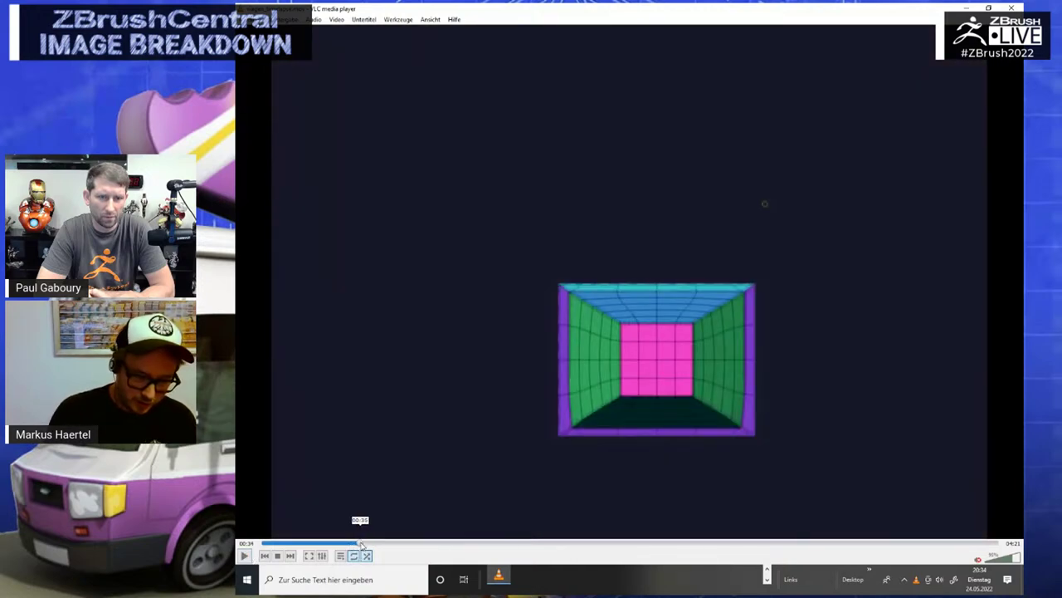
Jump around in the timelapse between about 00:35 and 00:37 and pause at 00:36 to examine the loudspeaker horn's mesh
left_click(358, 543)
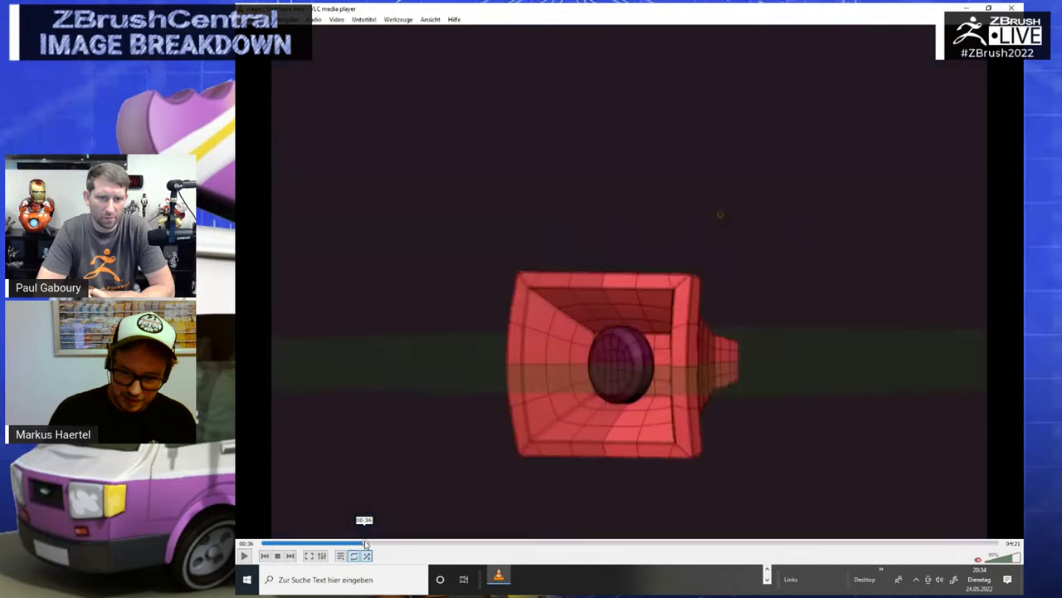
left_click(363, 543)
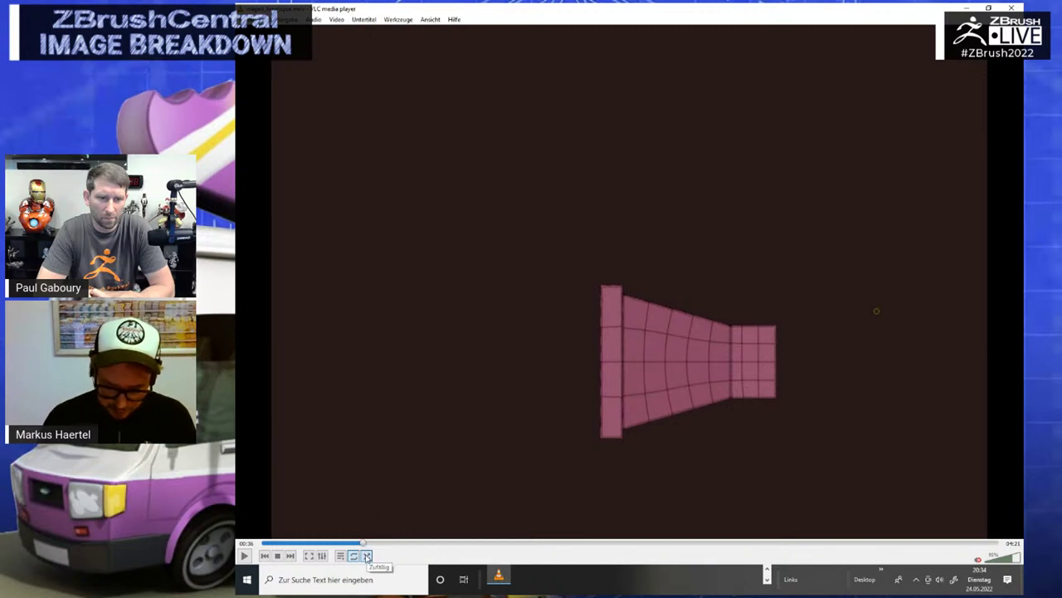
key("space")
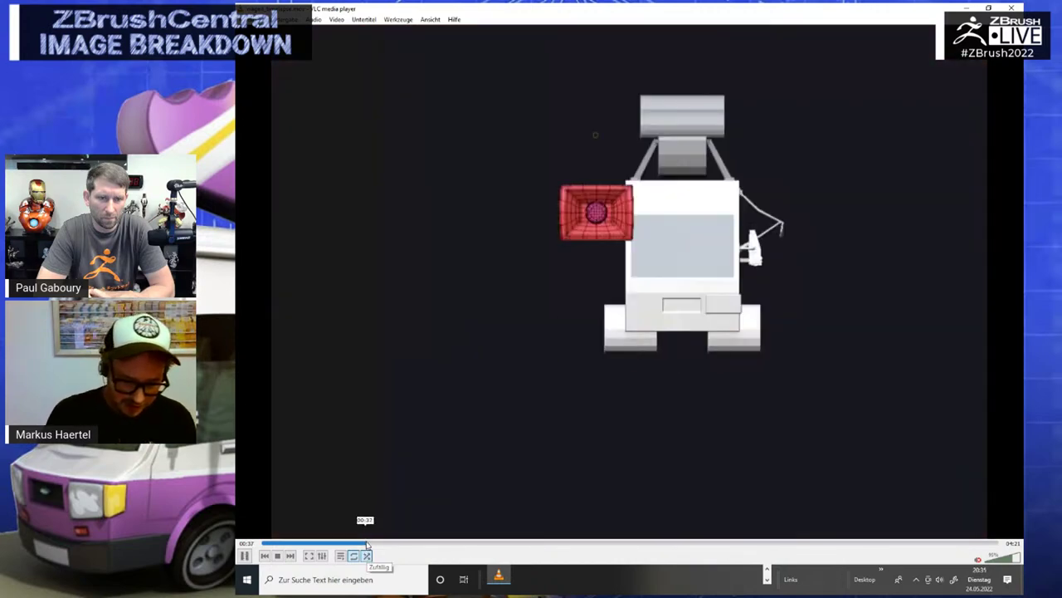
left_click(362, 544)
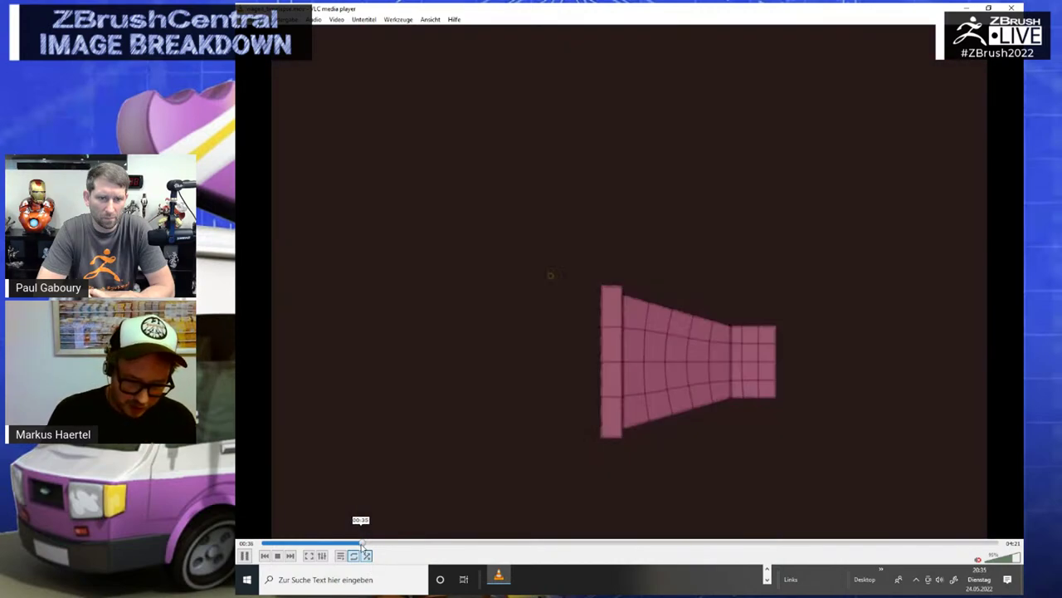
left_click(360, 544)
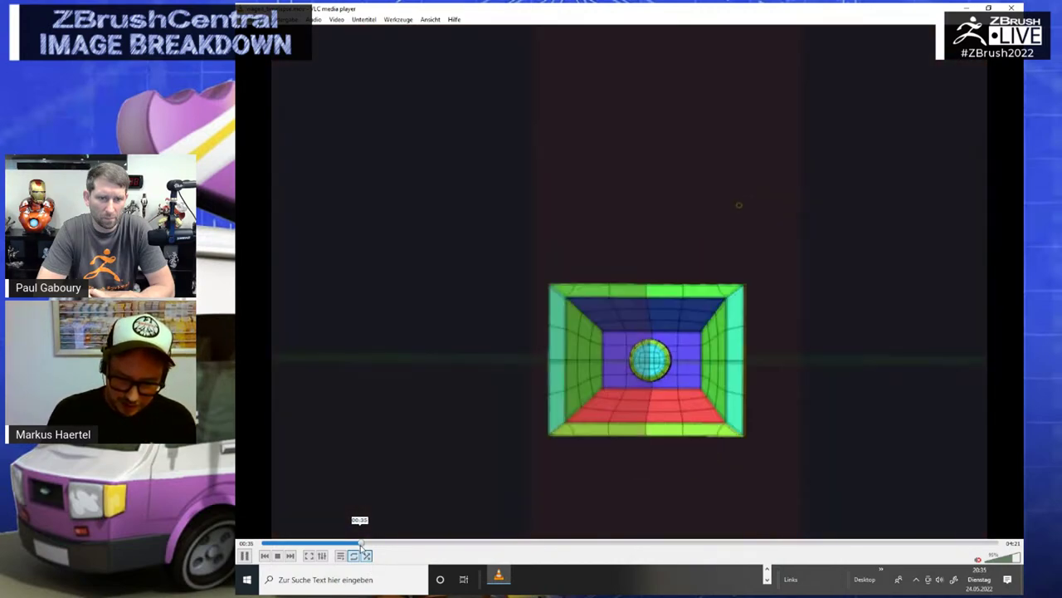
left_click(246, 557)
left_click_drag(362, 546, 366, 545)
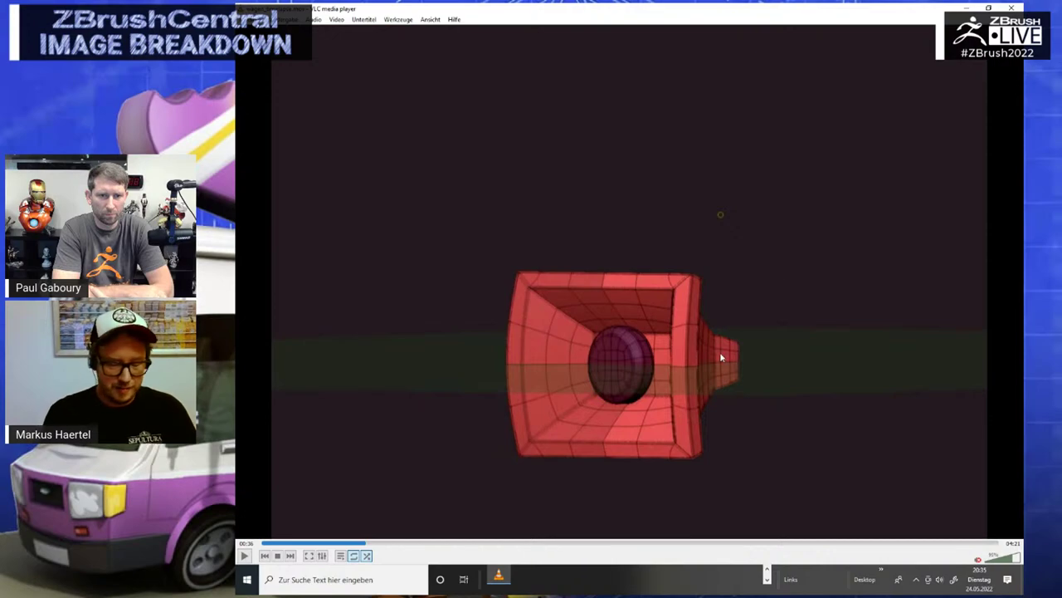
Resume the timelapse, skip ahead past 01:37, and pause on the popsicle sign's mesh at 02:28
left_click(244, 555)
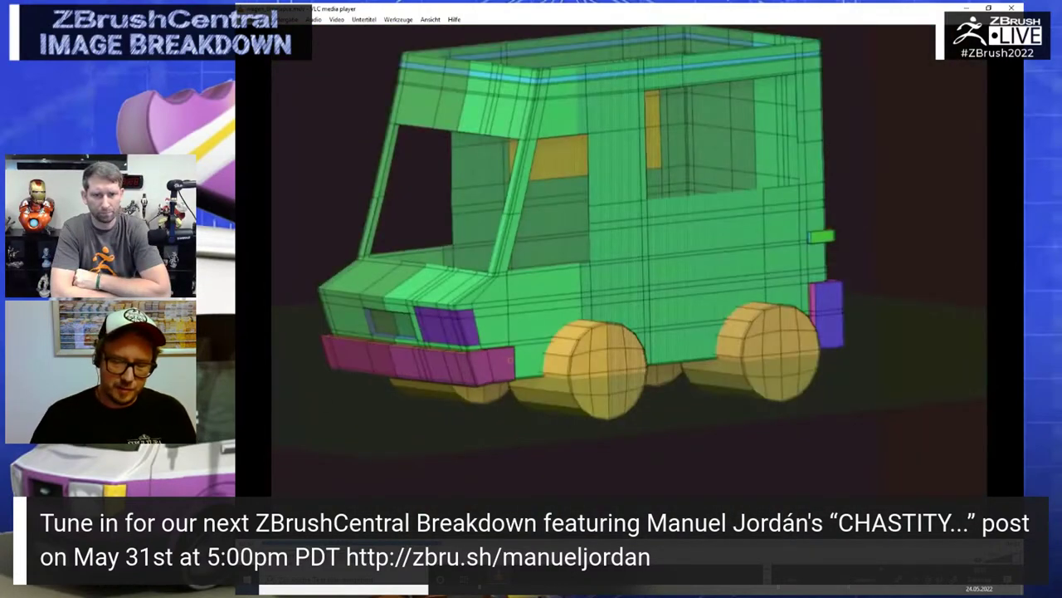
mouse_move(289, 558)
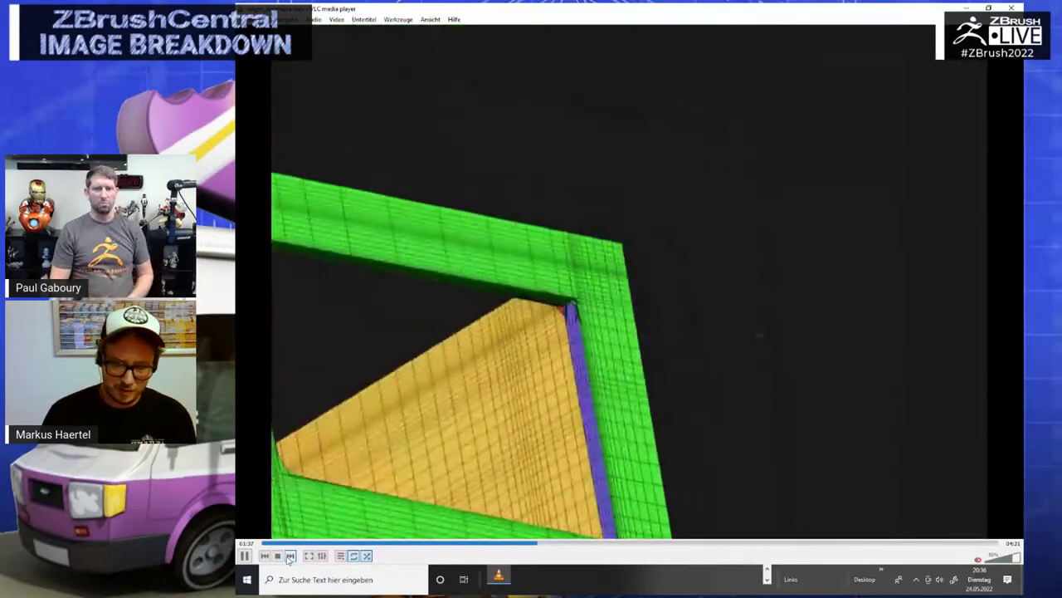
left_click_drag(551, 545, 650, 549)
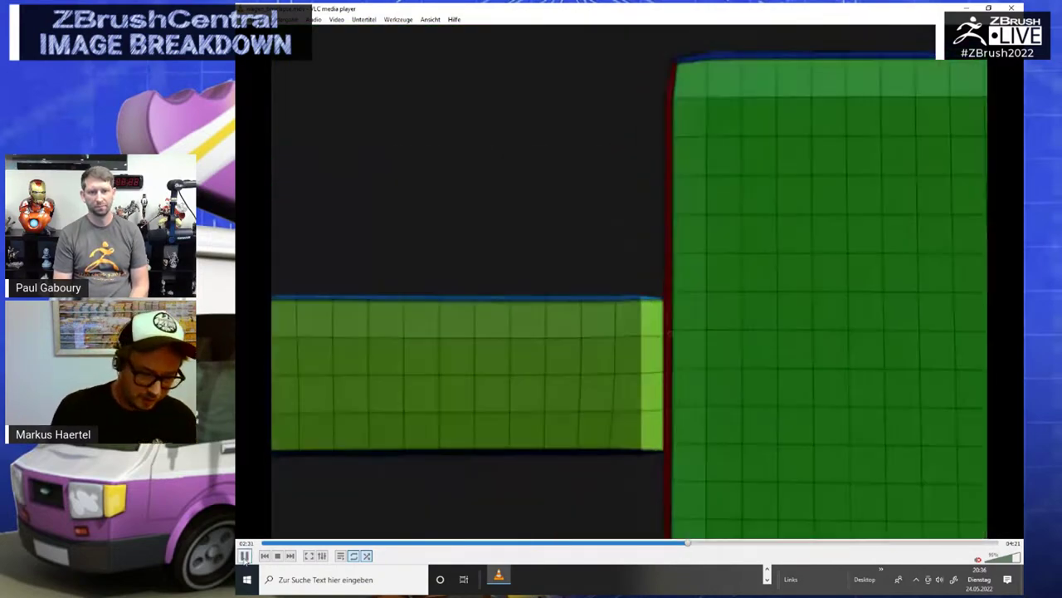
left_click(244, 557)
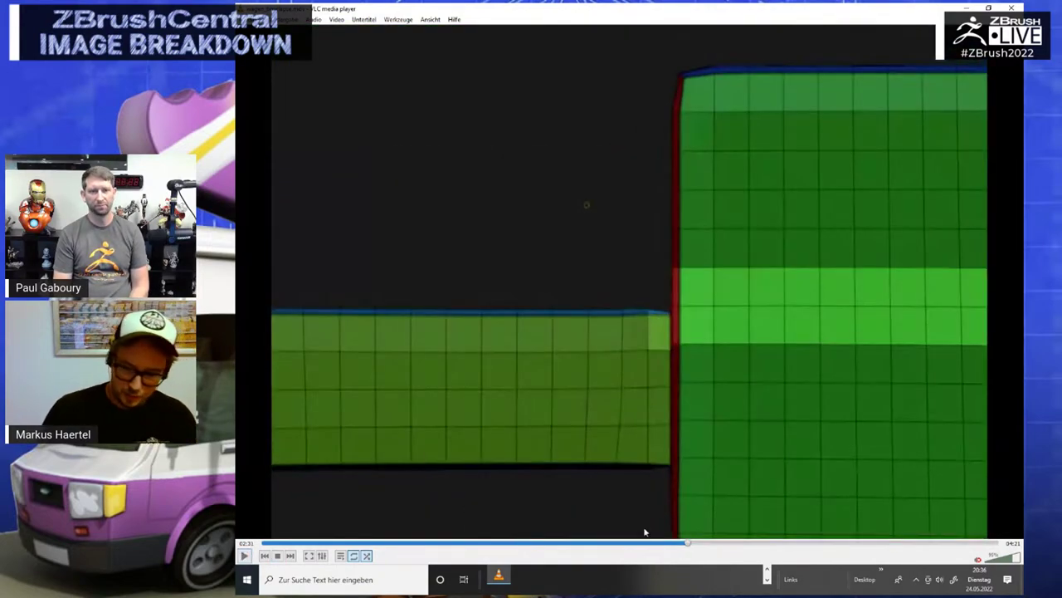
left_click_drag(684, 545, 681, 546)
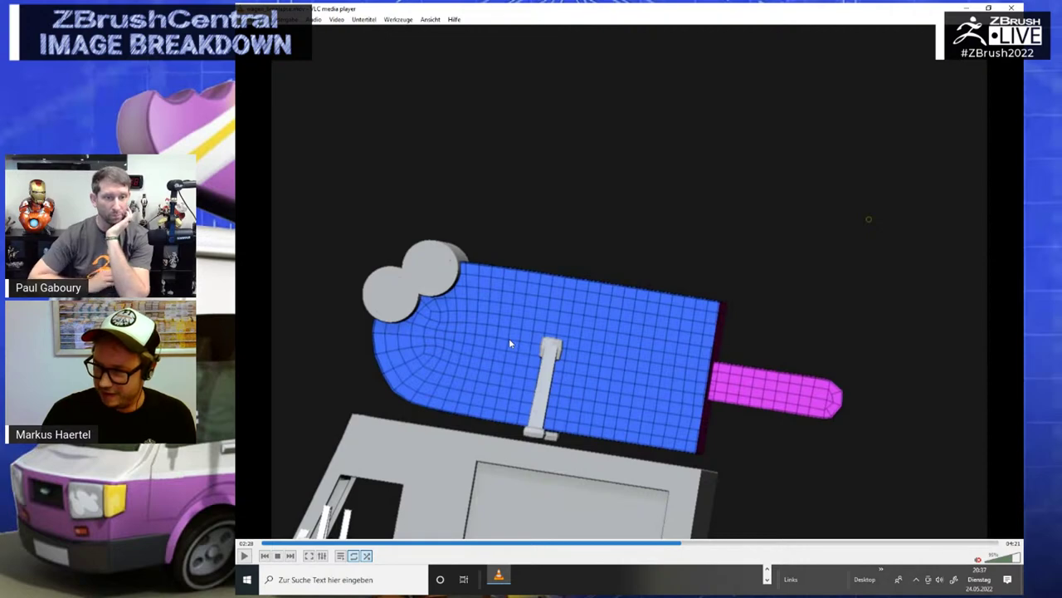
key("alt+Tab")
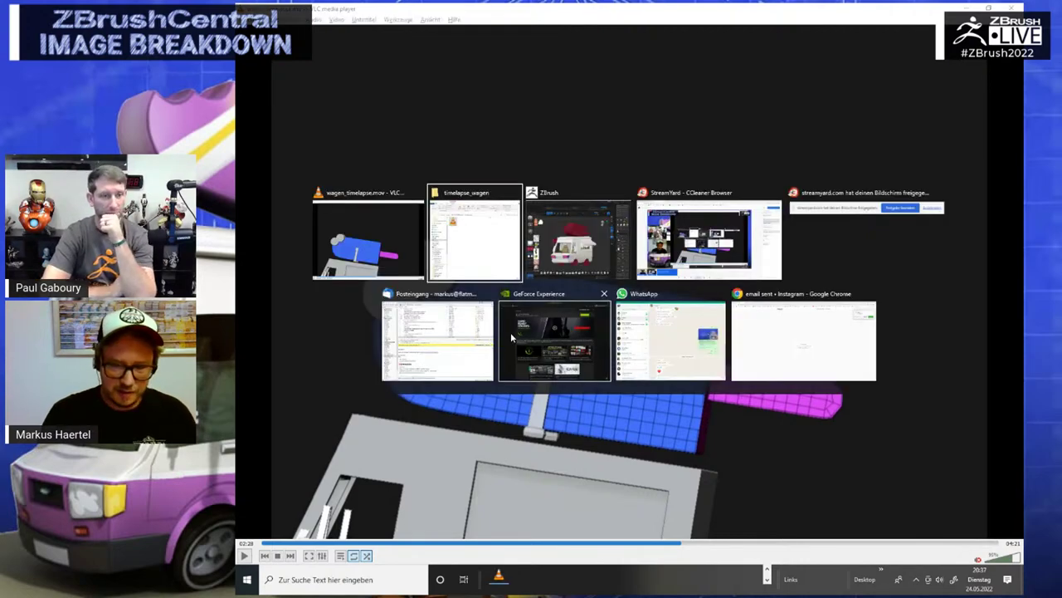
key("alt+Tab")
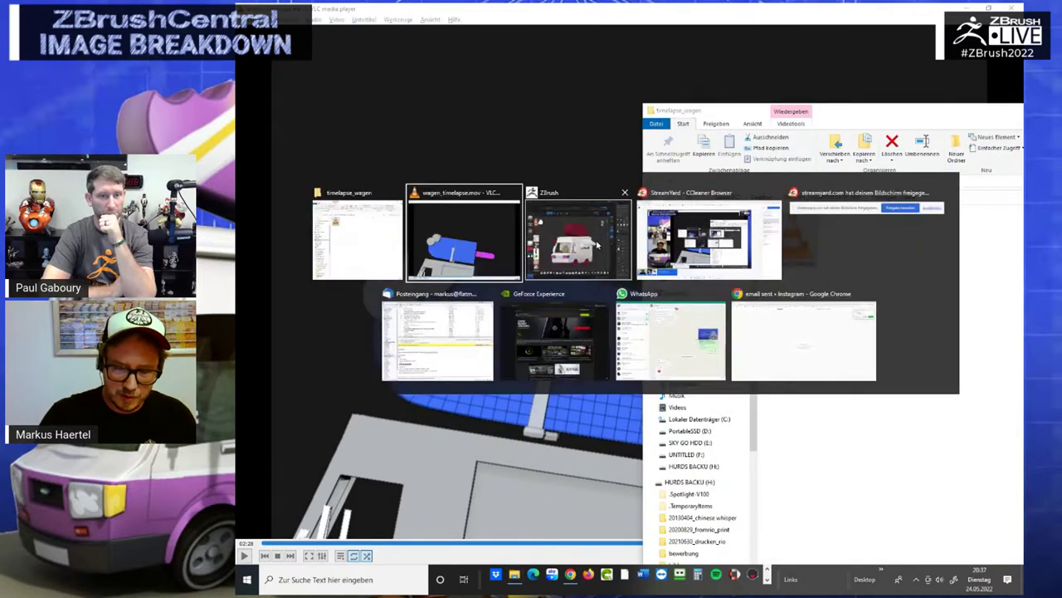
left_click(586, 239)
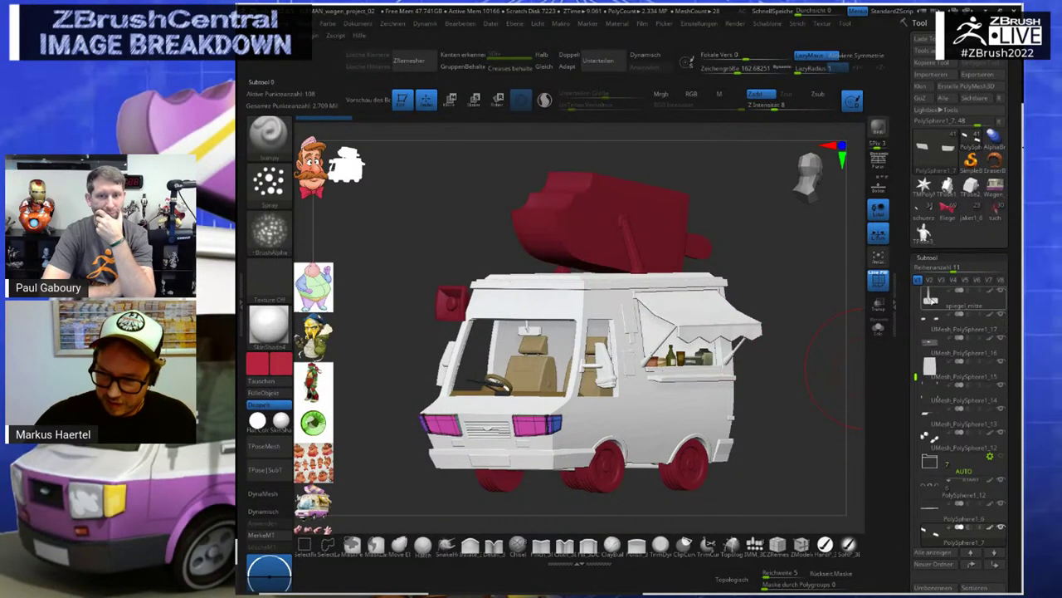
left_click(934, 147)
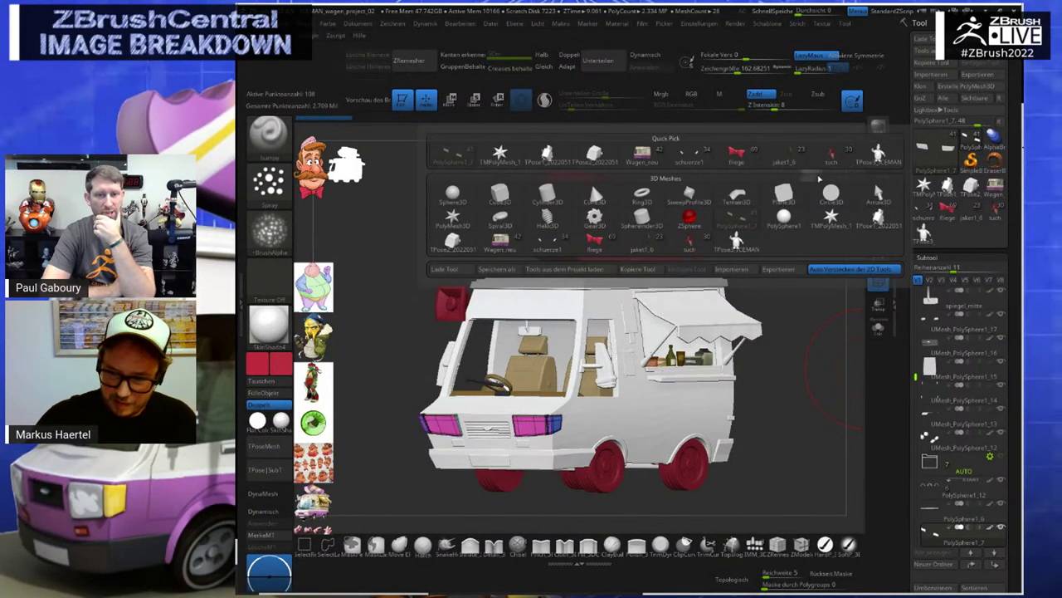
key("alt+Tab")
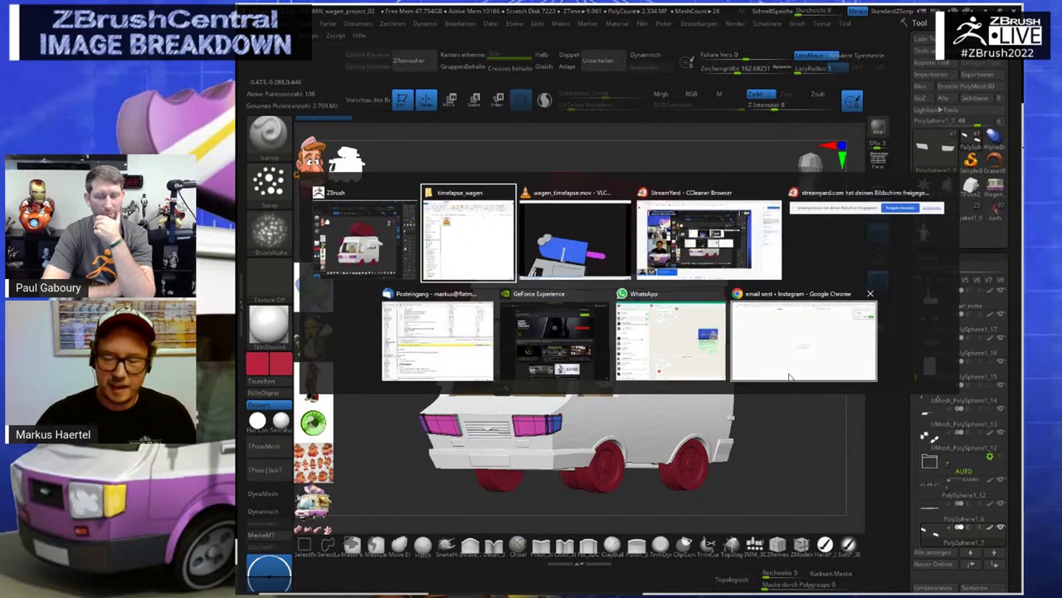
key("alt+Tab")
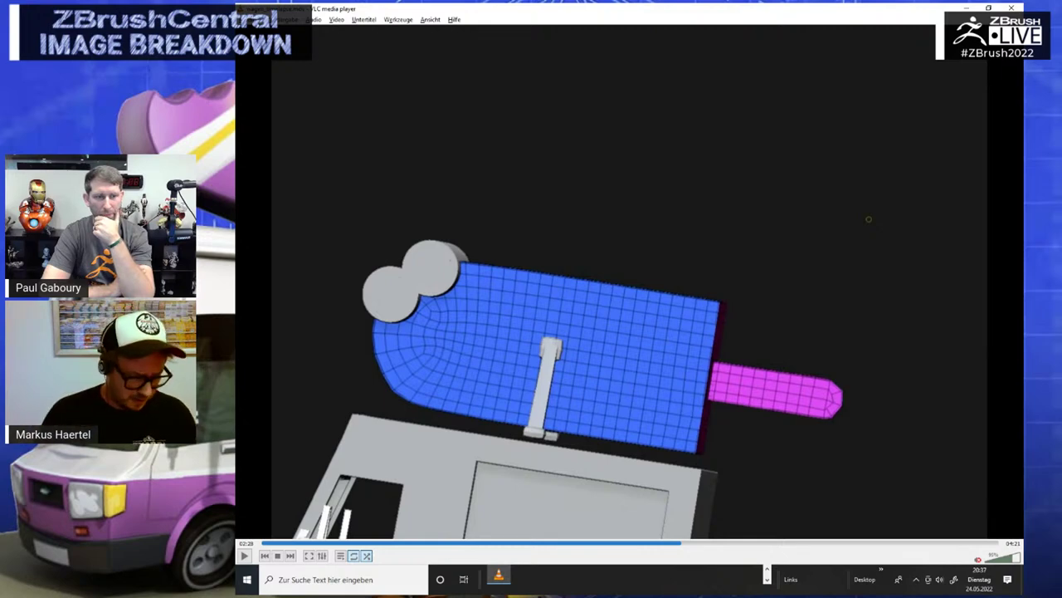
Switch to ZBrush and make the van body subtool karosserie active with the rotate gizmo on
key("alt+Tab")
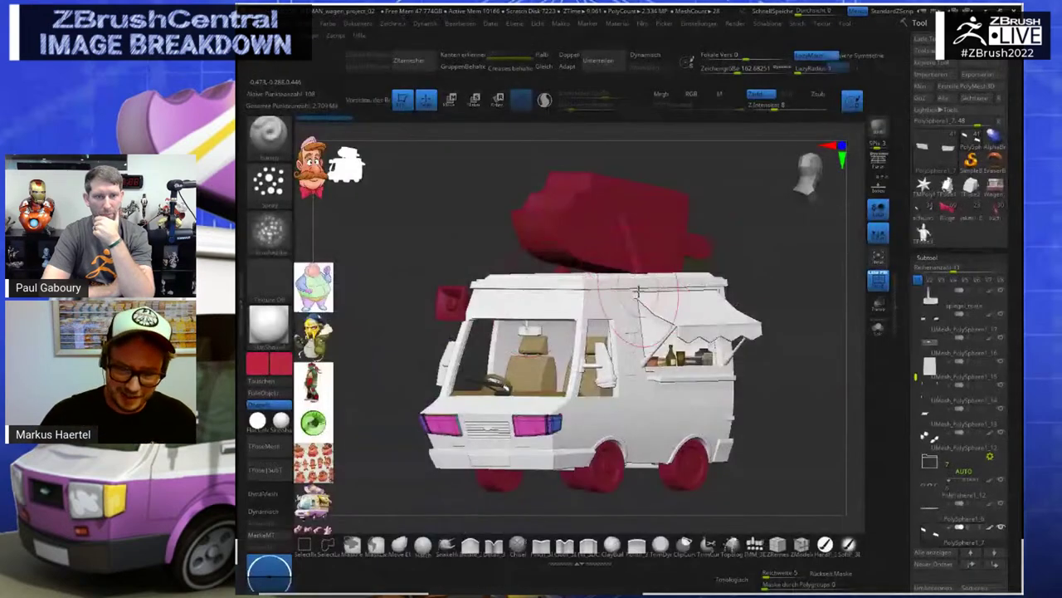
key("r")
left_click(633, 288, "alt")
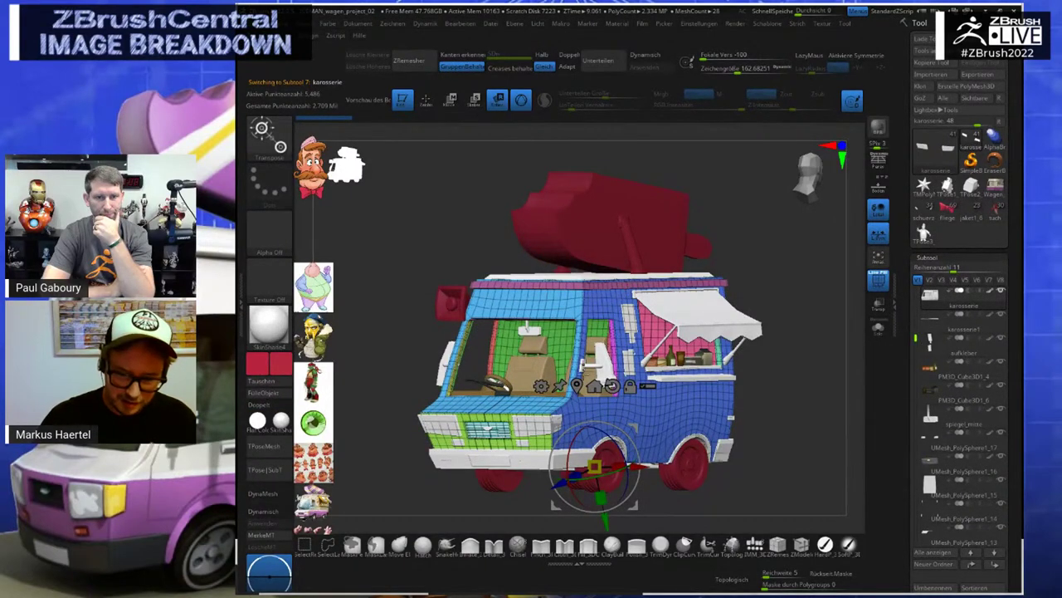
left_click(540, 386)
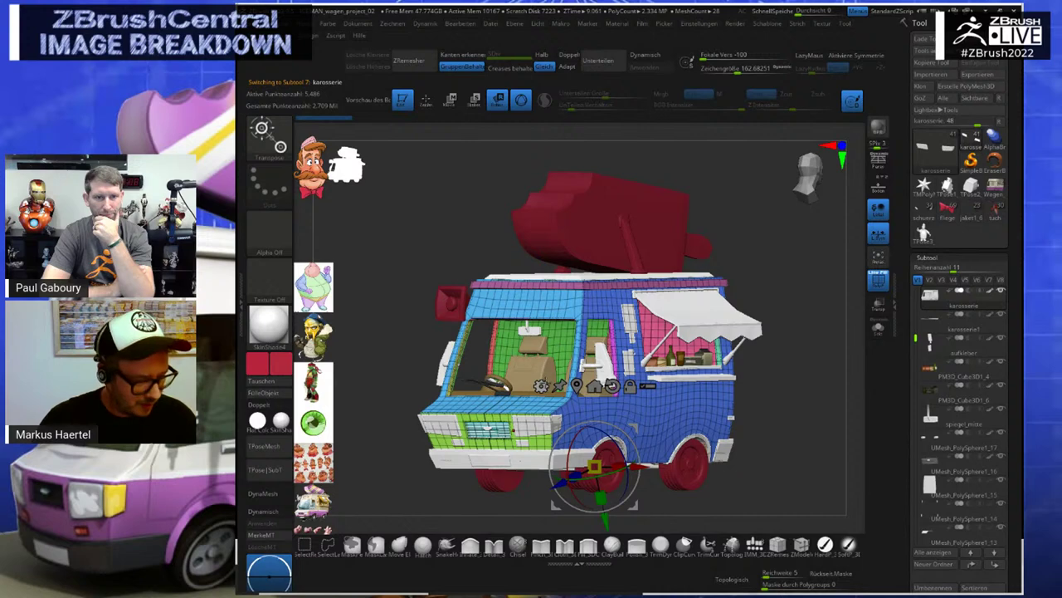
key("space")
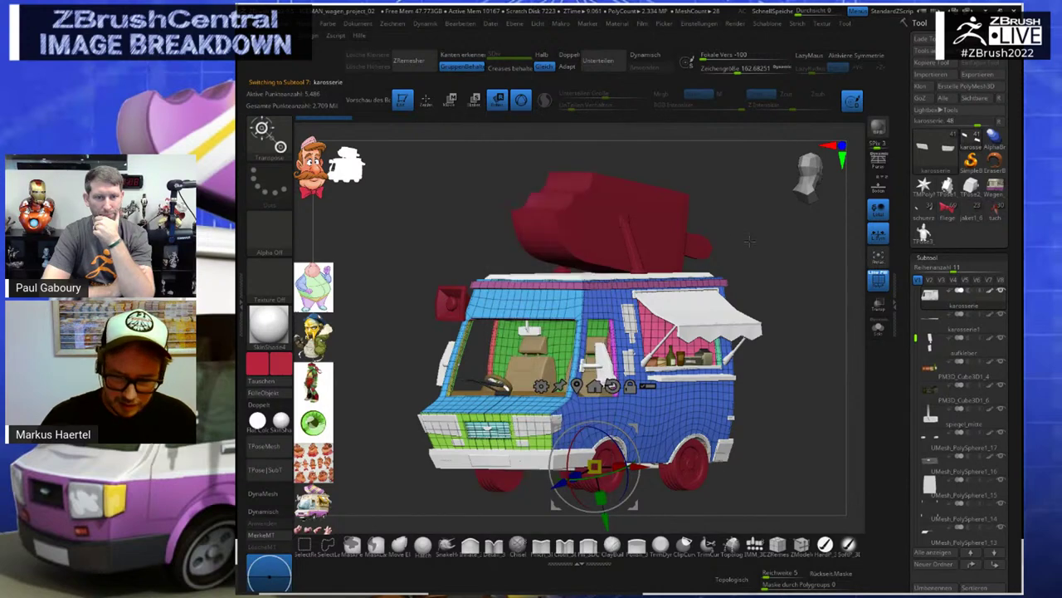
Switch back to the wagen_timelapse video in VLC, resume playback and skip ahead from 03:02 to just past 03:04
key("alt+Tab")
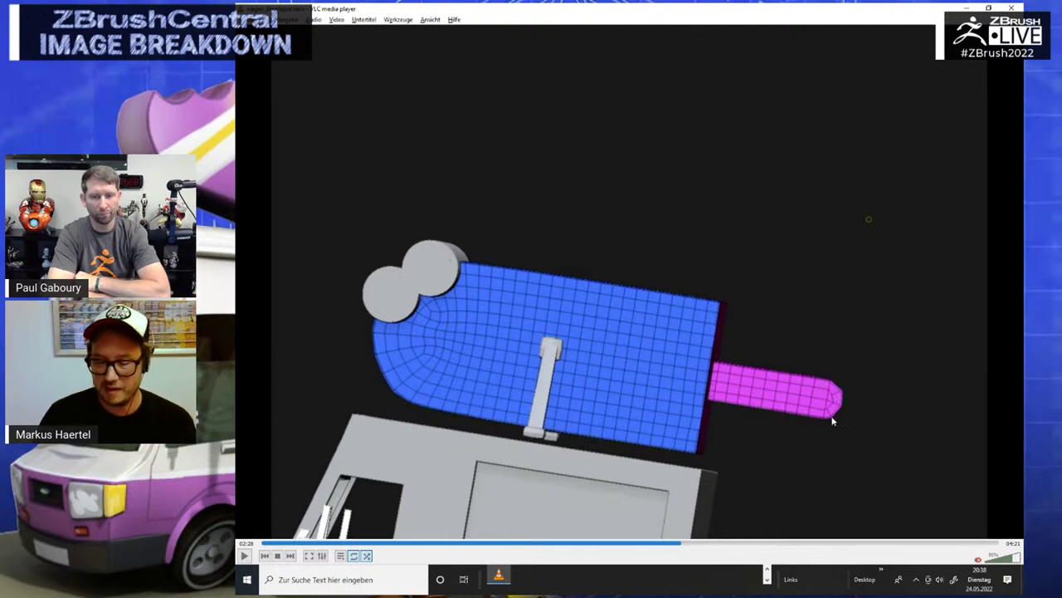
left_click(244, 555)
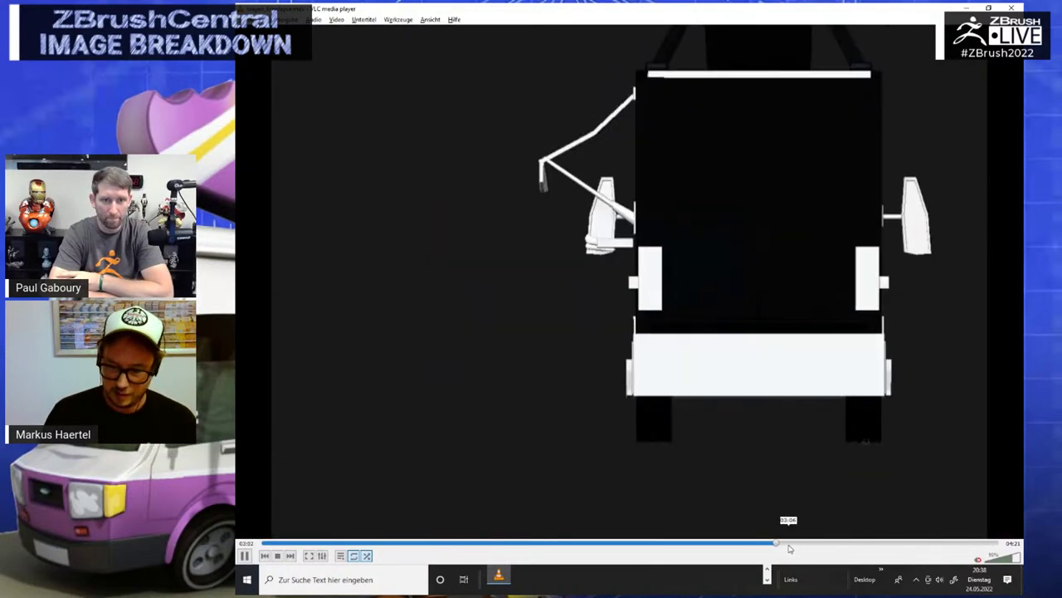
left_click(793, 545)
left_click_drag(798, 545, 794, 549)
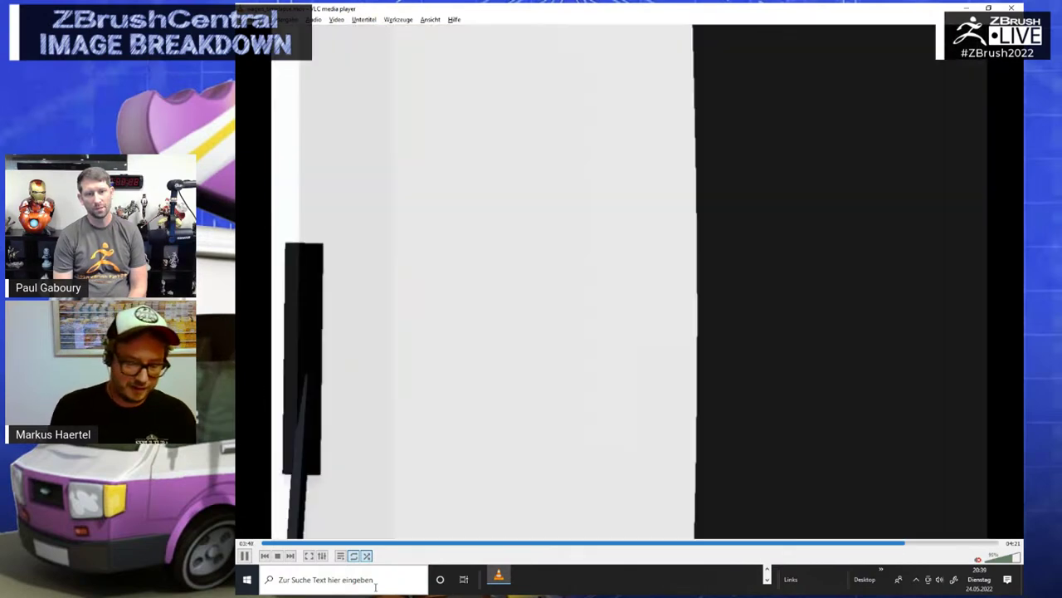
Pause the timelapse at 03:48 to examine the van body, resume playback and jump to about 04:15
left_click(245, 555)
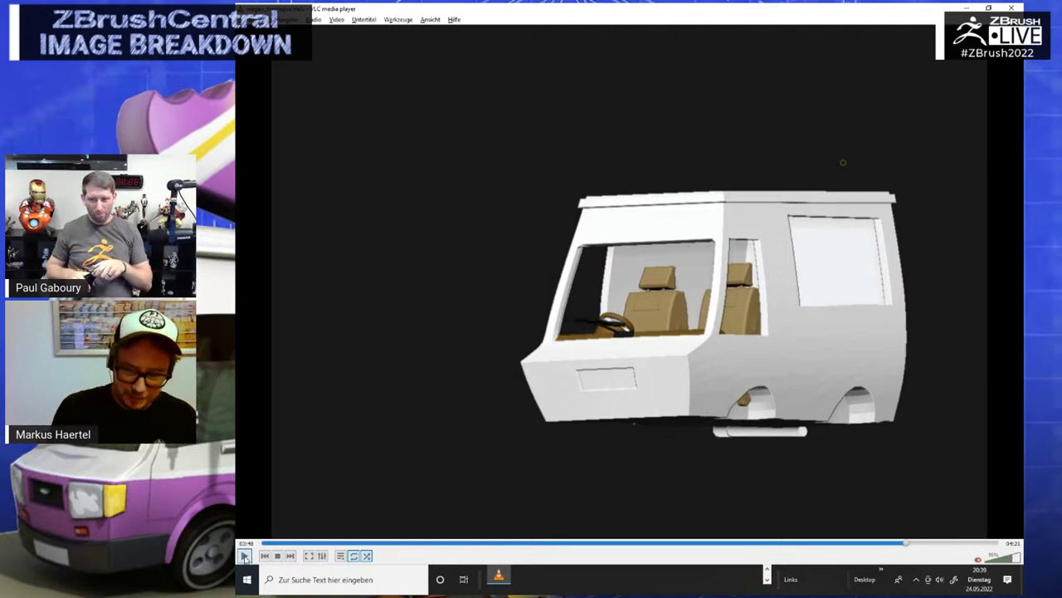
left_click(245, 556)
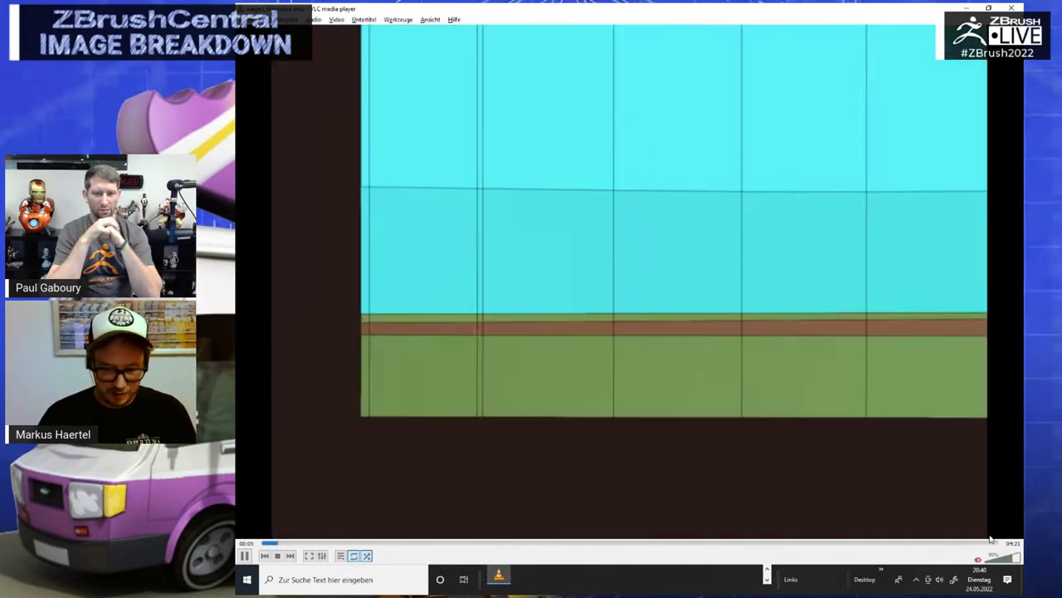
left_click(986, 543)
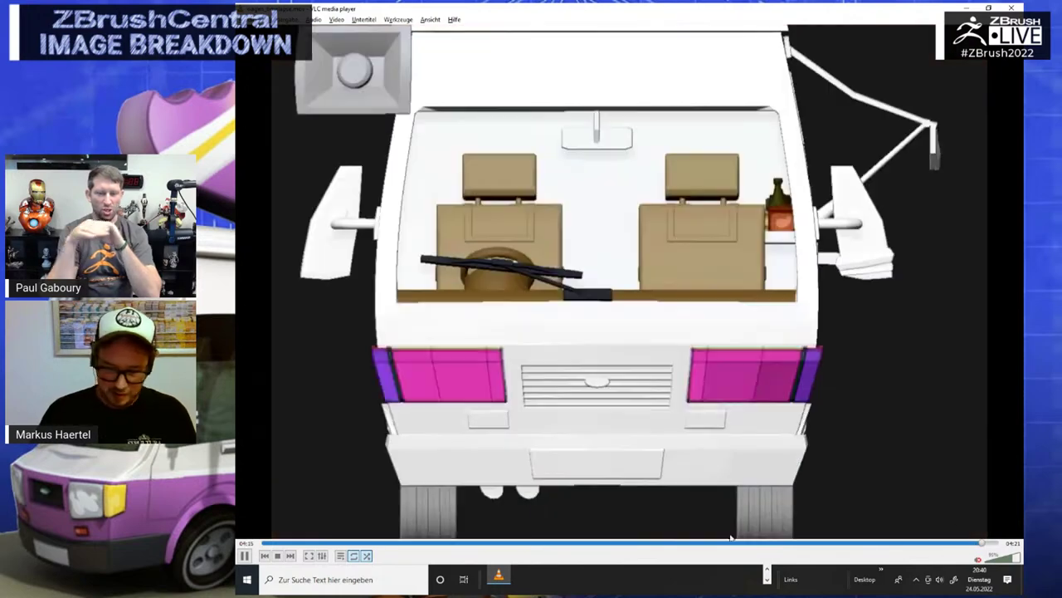
Switch to ZBrush, isolate the karosserie body in solo mode from the front and centre the gizmo on it
key("alt+Tab")
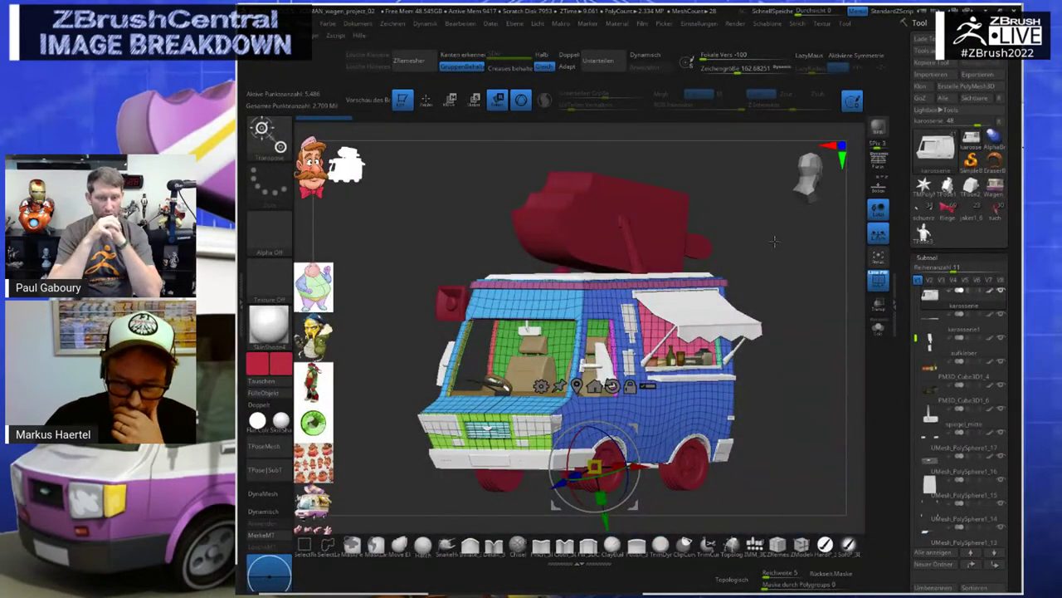
left_click_drag(772, 253, 790, 250)
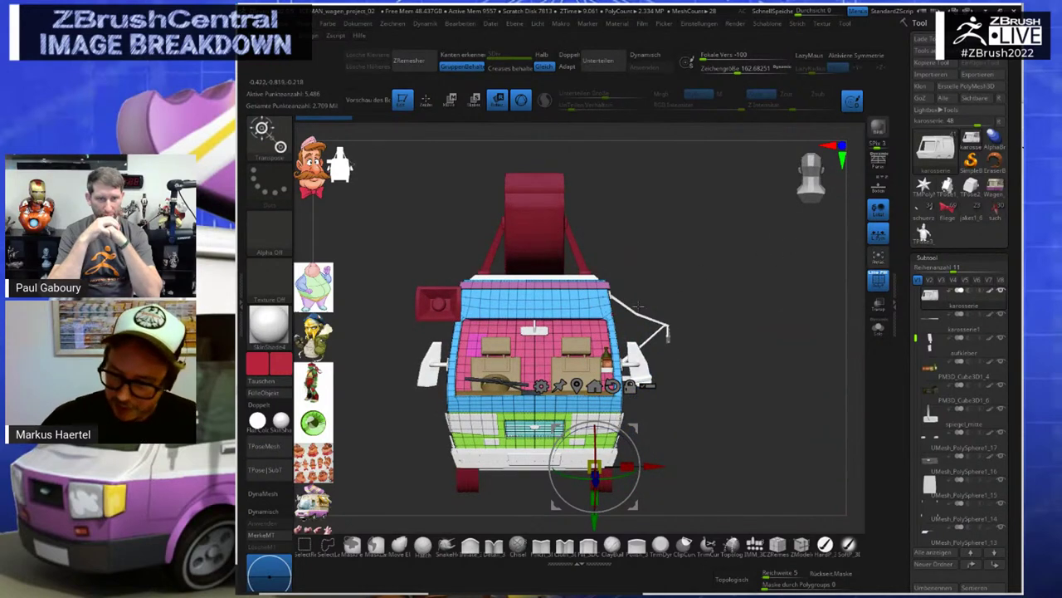
left_click(880, 329)
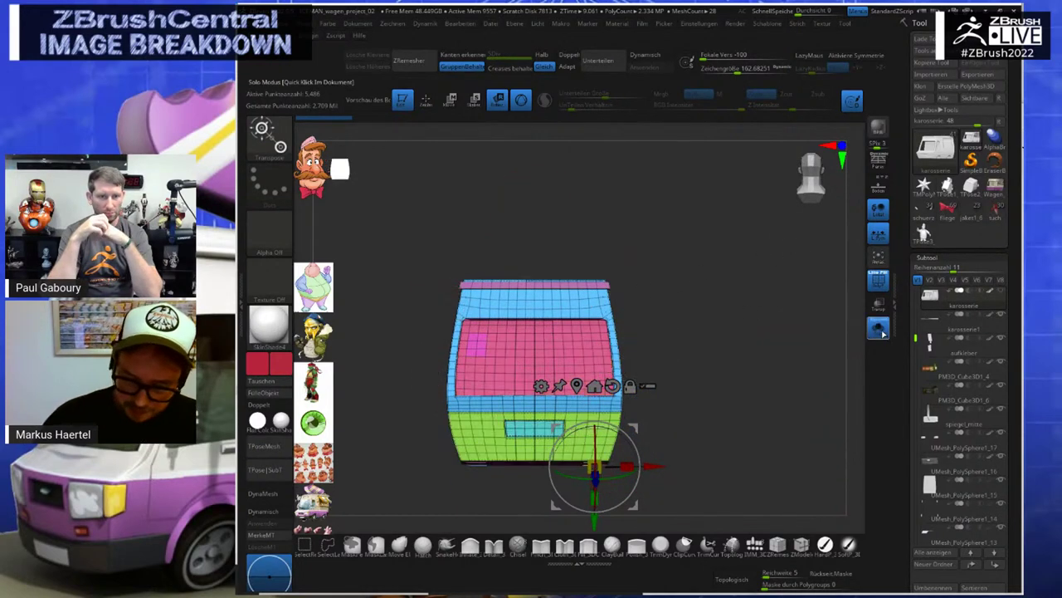
left_click_drag(692, 322, 745, 330, "alt")
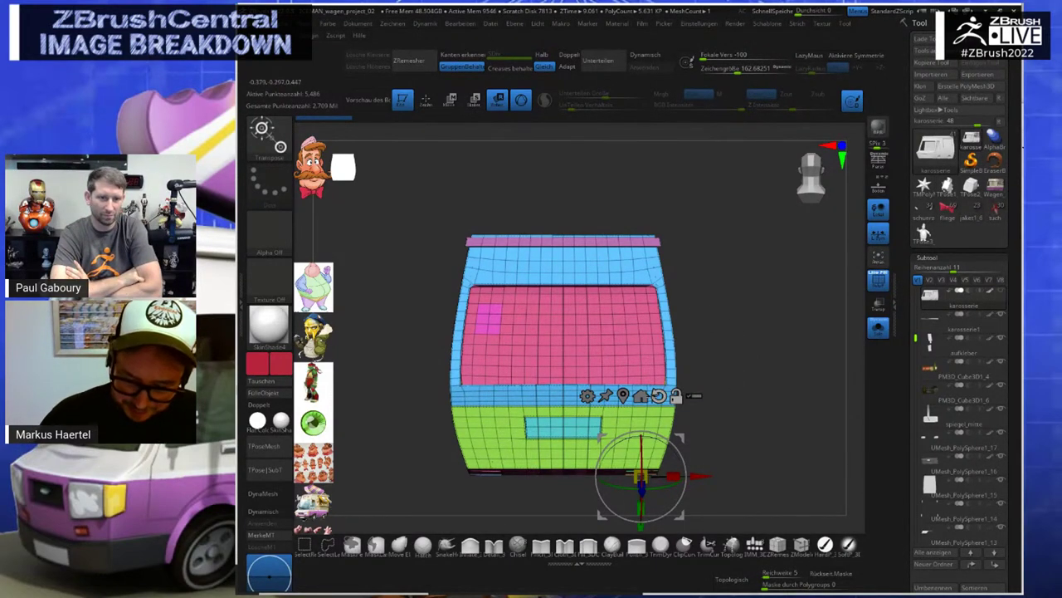
left_click(623, 396)
Apply the soft deformer (Deformer Weich) to the karosserie body and raise the number of horizontal cage rows
left_click(510, 274)
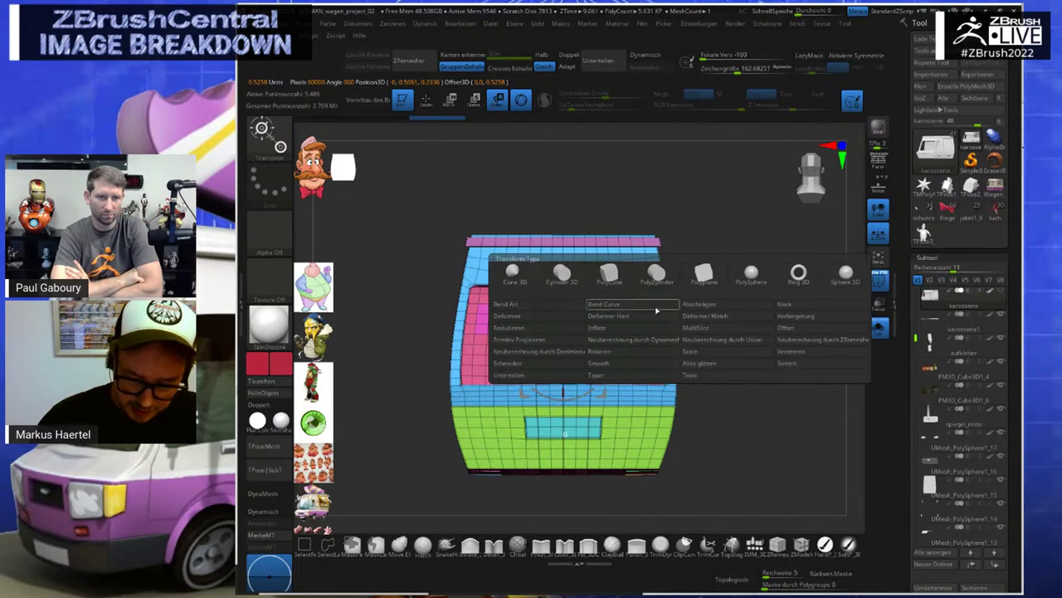
left_click(699, 317)
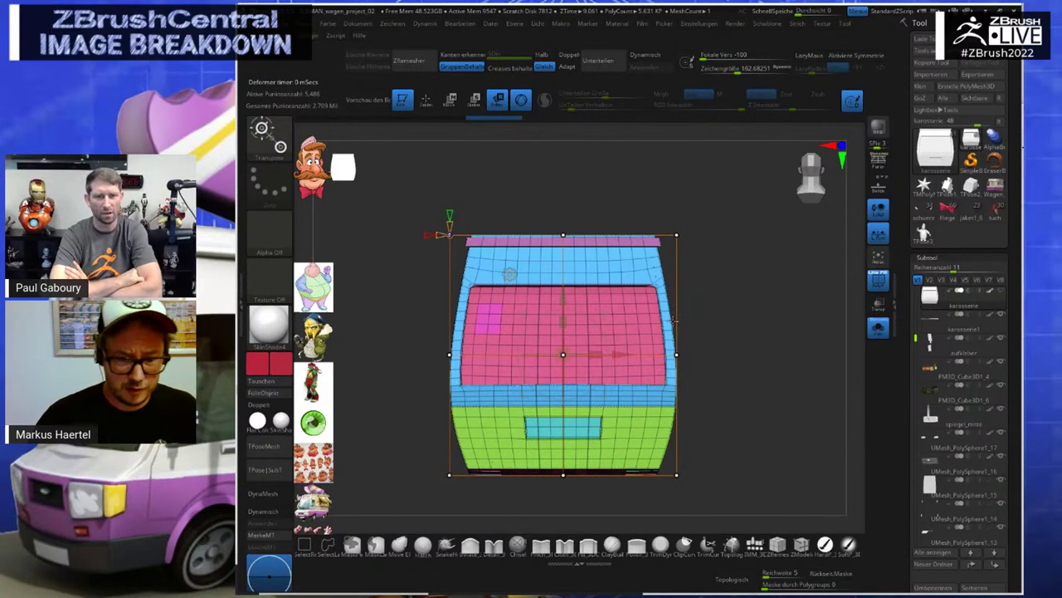
left_click_drag(450, 219, 450, 224)
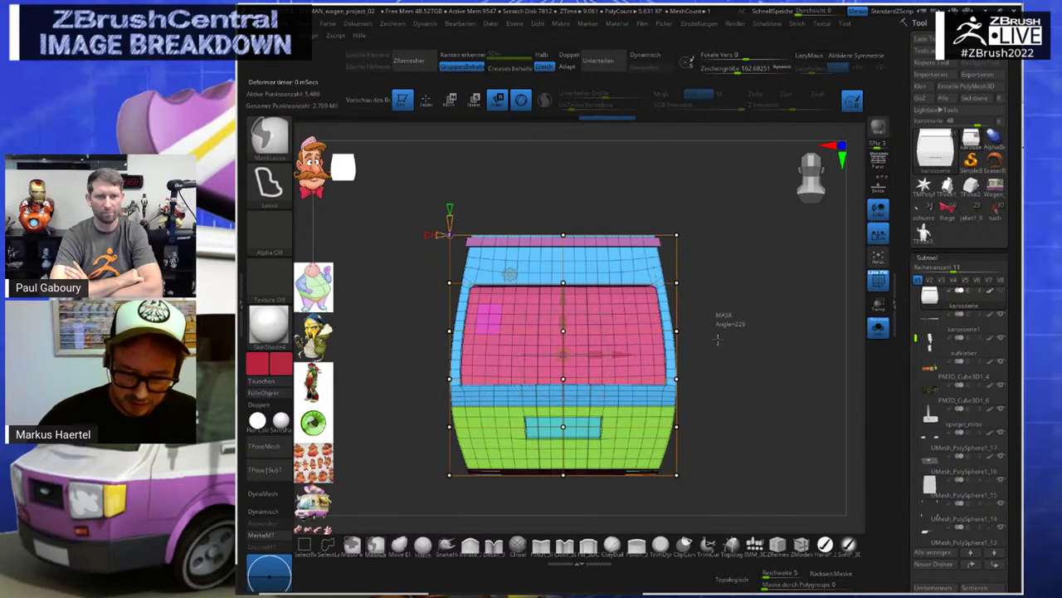
mouse_move(751, 347)
left_mouse_down("ctrl")
mouse_move(523, 366)
mouse_move(407, 419)
mouse_move(752, 411)
left_mouse_up("ctrl")
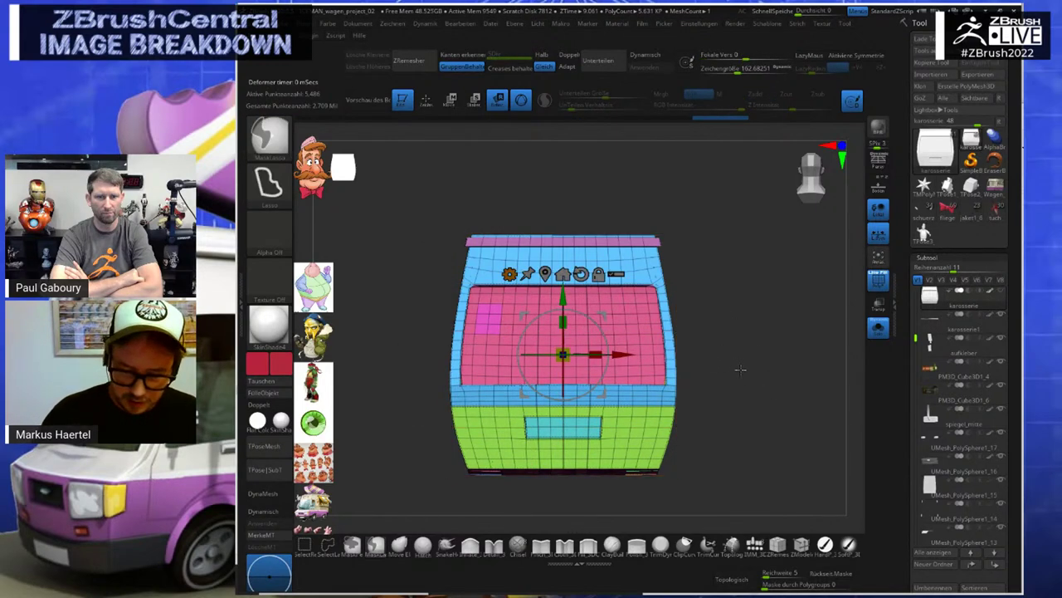
left_click(741, 370, "ctrl")
left_click(510, 274)
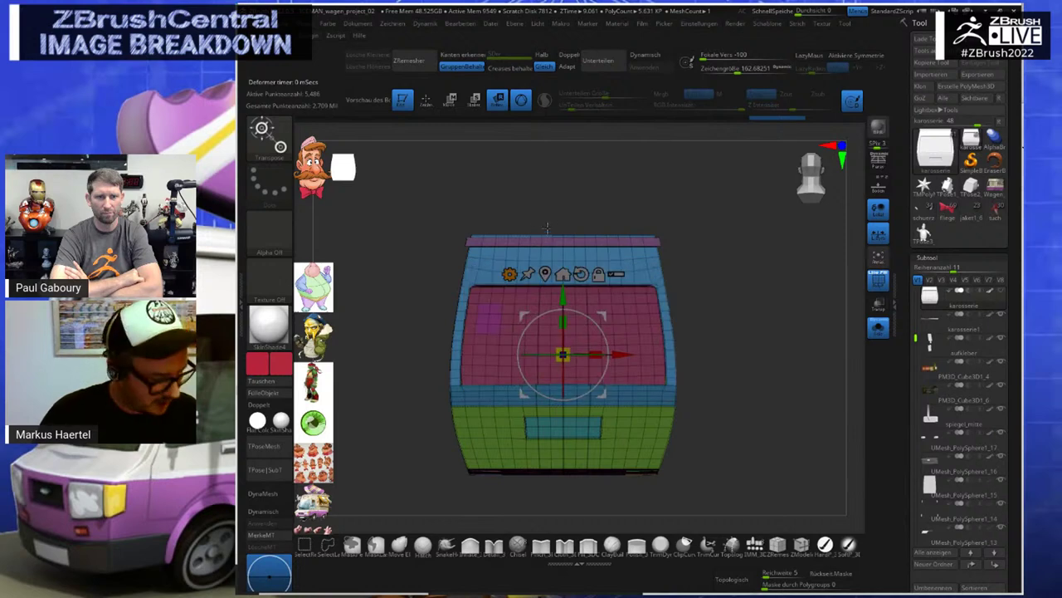
key("q")
key("r")
key("ctrl+i")
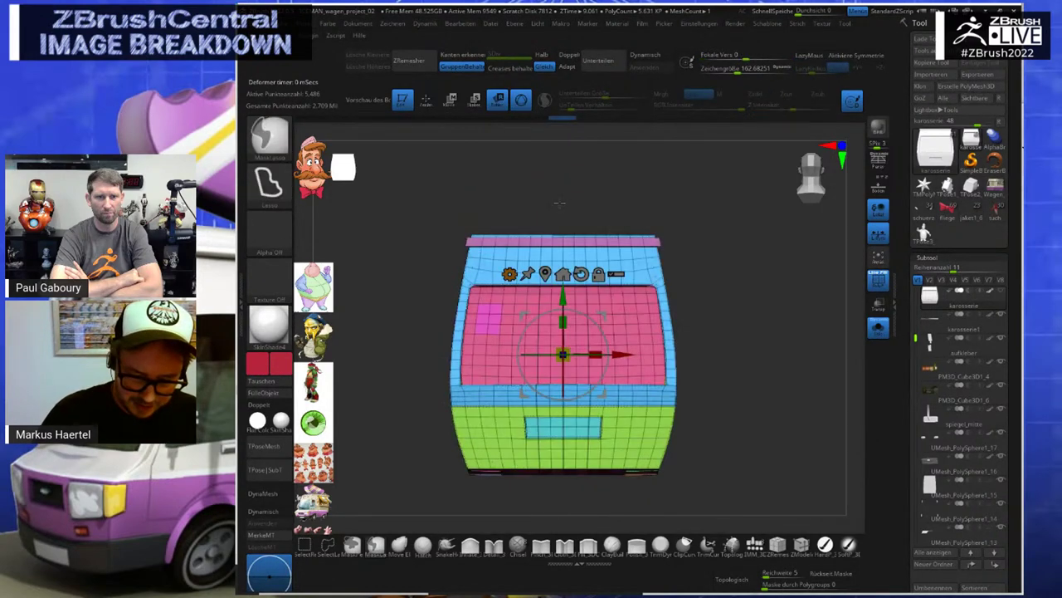
Apply the deformer cage again, isolate its two middle rows of points and scale them narrower in X
left_click(511, 274)
left_click(721, 341)
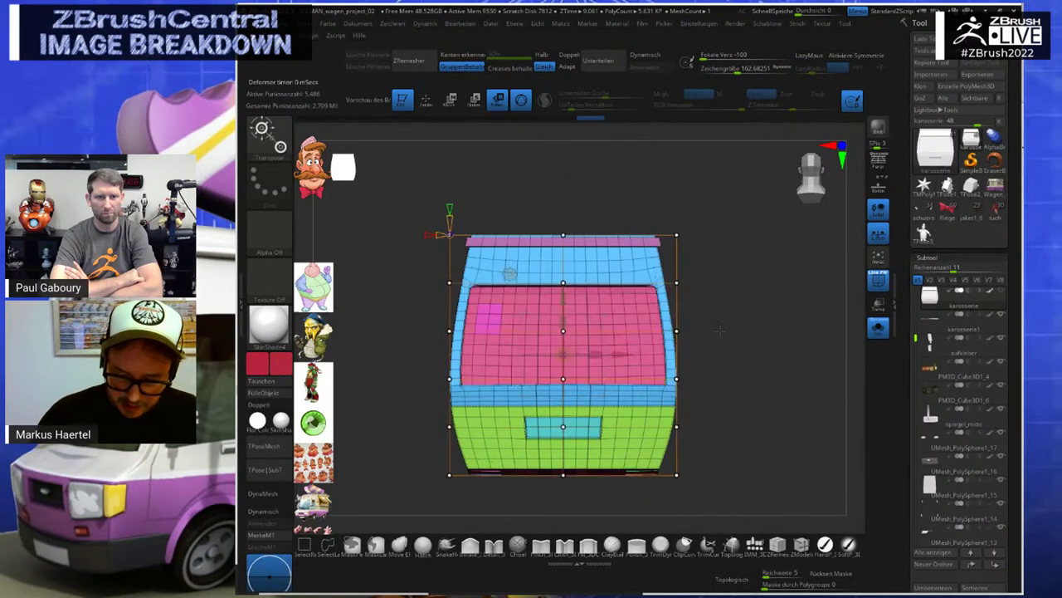
key("ctrl")
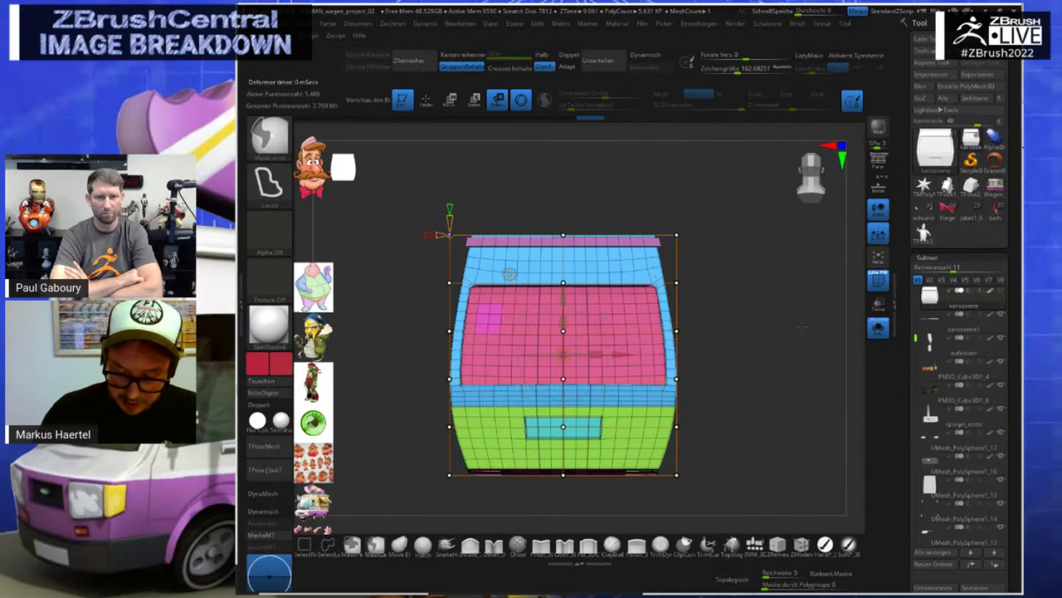
mouse_move(654, 309)
left_mouse_down("ctrl")
mouse_move(406, 330)
mouse_move(531, 407)
mouse_move(733, 392)
left_mouse_up("ctrl")
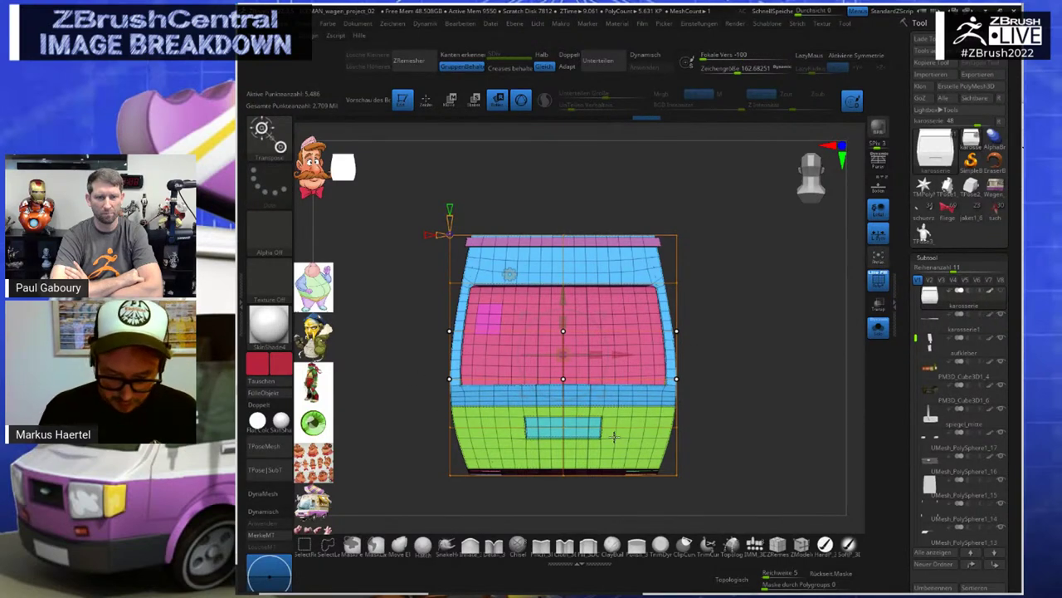
key("w")
left_click_drag(601, 354, 586, 355)
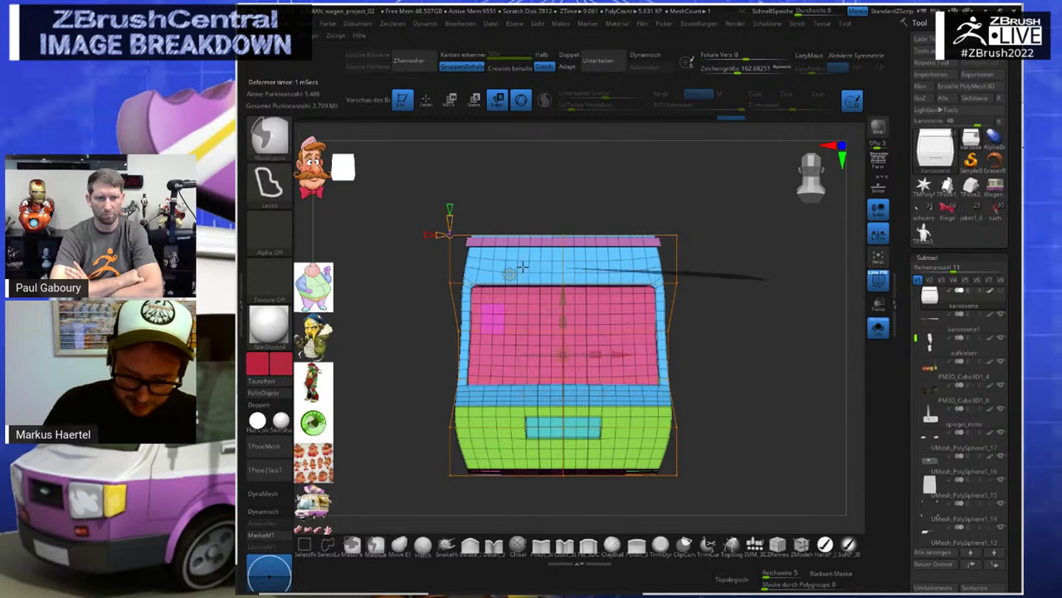
Isolate the cage row just above the windshield, scale it narrower in X and release the point mask
left_click_drag(522, 266, 745, 290, "ctrl")
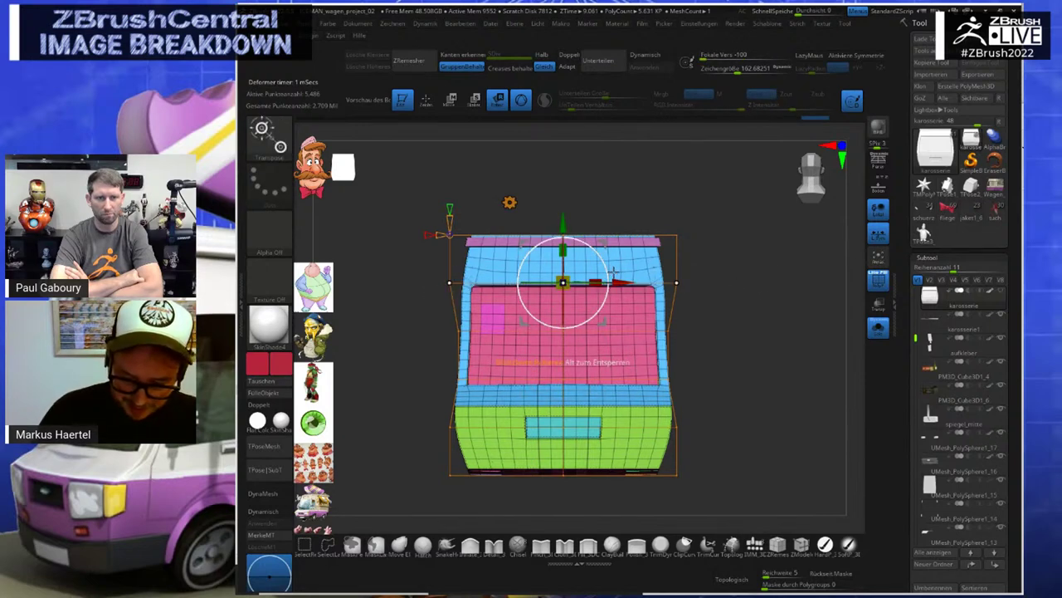
left_click_drag(597, 274, 585, 281)
left_click(720, 329, "ctrl")
mouse_move(738, 392)
left_mouse_down("ctrl")
mouse_move(445, 445)
mouse_move(743, 398)
left_mouse_up("ctrl")
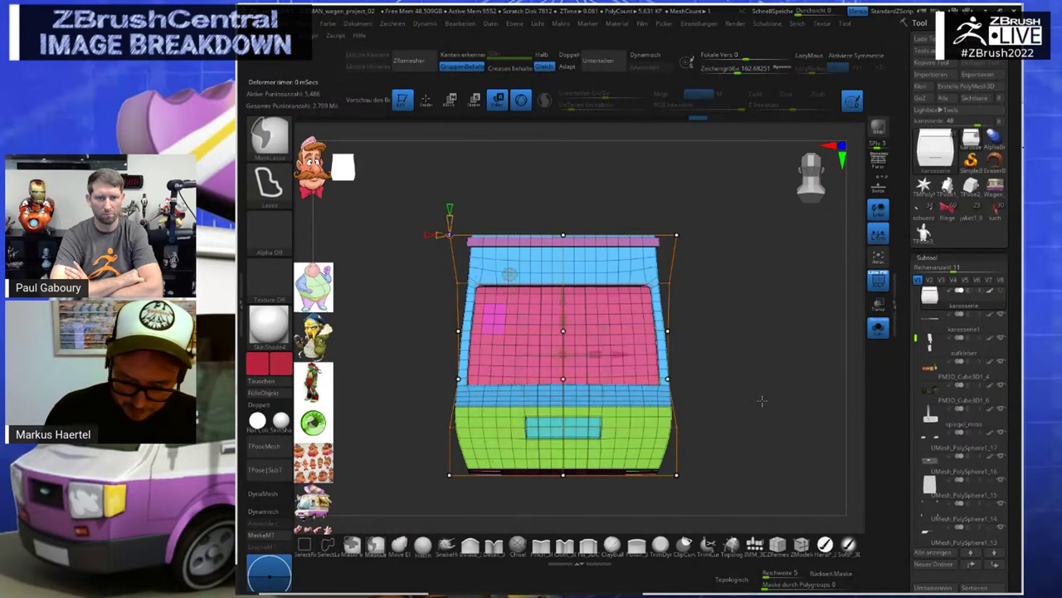
Isolate the cage row at licence plate height and scale it narrower in X
left_click_drag(595, 354, 580, 354)
key("ctrl+z")
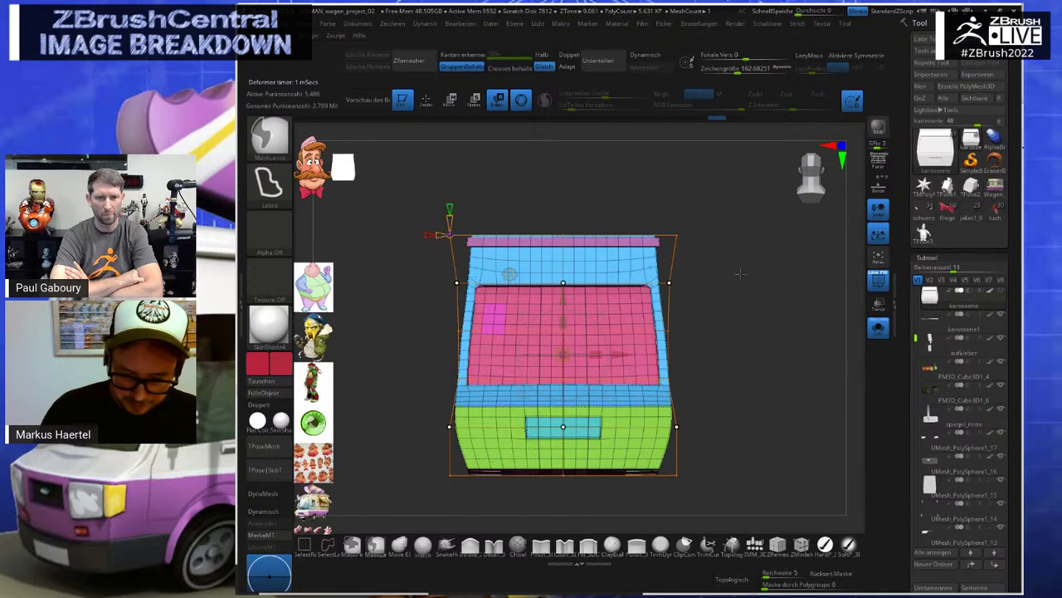
mouse_move(740, 273)
left_mouse_down("ctrl")
mouse_move(432, 282)
mouse_move(734, 302)
left_mouse_up("ctrl")
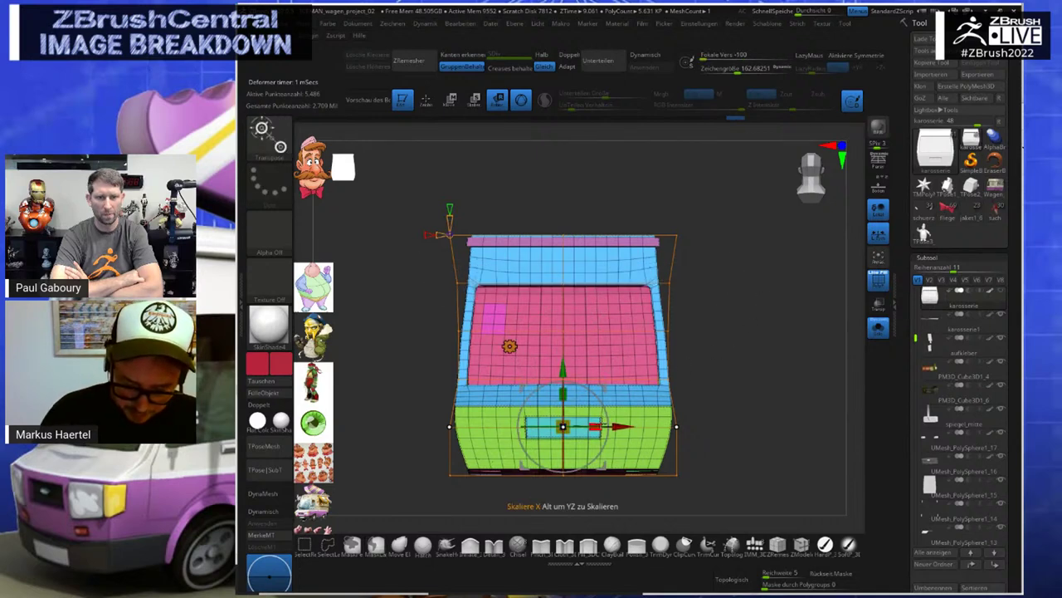
left_click_drag(597, 427, 573, 427)
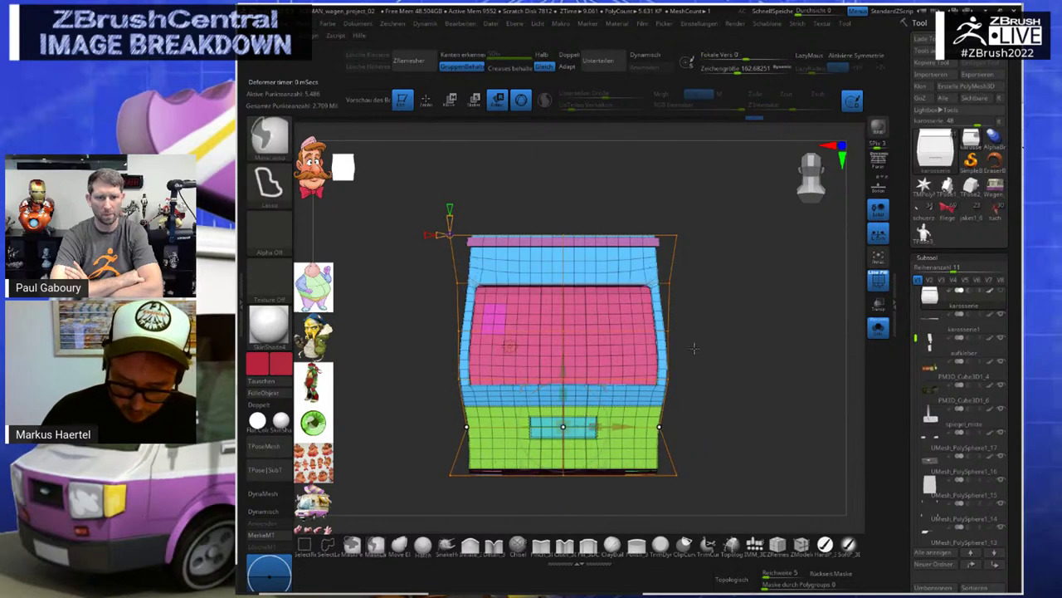
Narrow the two cage rows across the windshield in X one after the other to straighten the body's sides
mouse_move(694, 348)
left_mouse_down("ctrl")
mouse_move(706, 357)
mouse_move(490, 396)
mouse_move(717, 391)
left_mouse_up("ctrl")
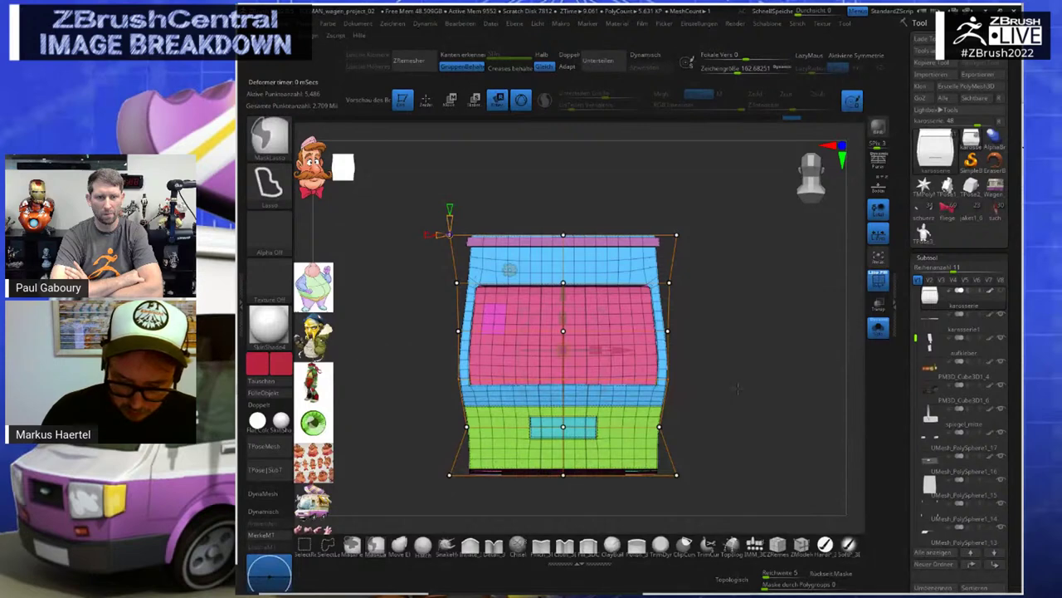
left_click(697, 351, "ctrl")
left_click_drag(596, 379, 583, 379)
left_click_drag(694, 302, 706, 311, "ctrl")
mouse_move(706, 311)
left_mouse_down("ctrl")
mouse_move(595, 352)
mouse_move(723, 342)
left_mouse_up("ctrl")
left_click(734, 341, "ctrl")
left_click_drag(596, 331, 585, 333)
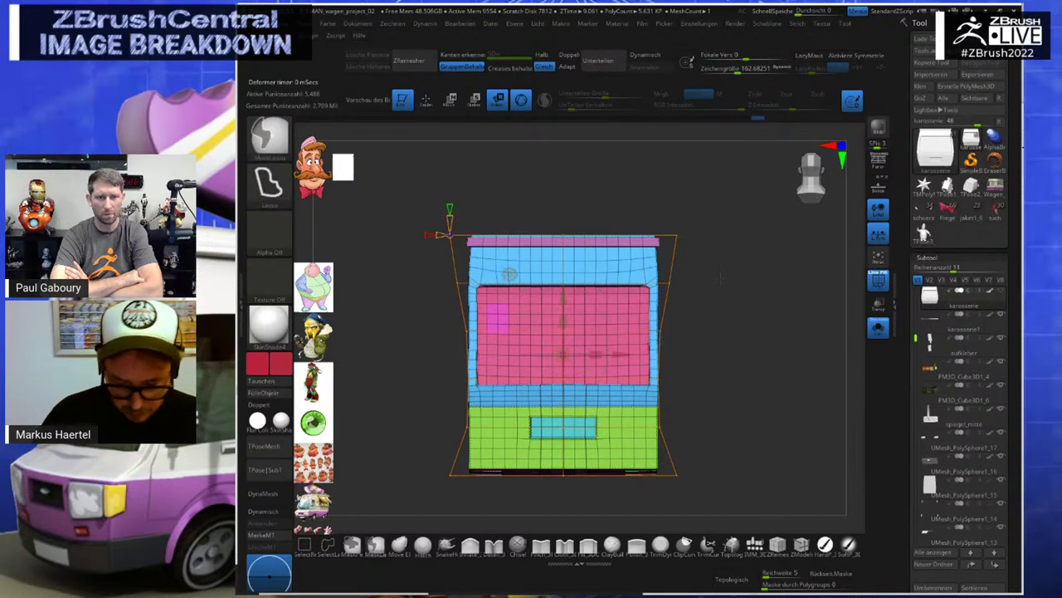
Isolate the top row of cage points and scale it slightly wider in X
key("ctrl")
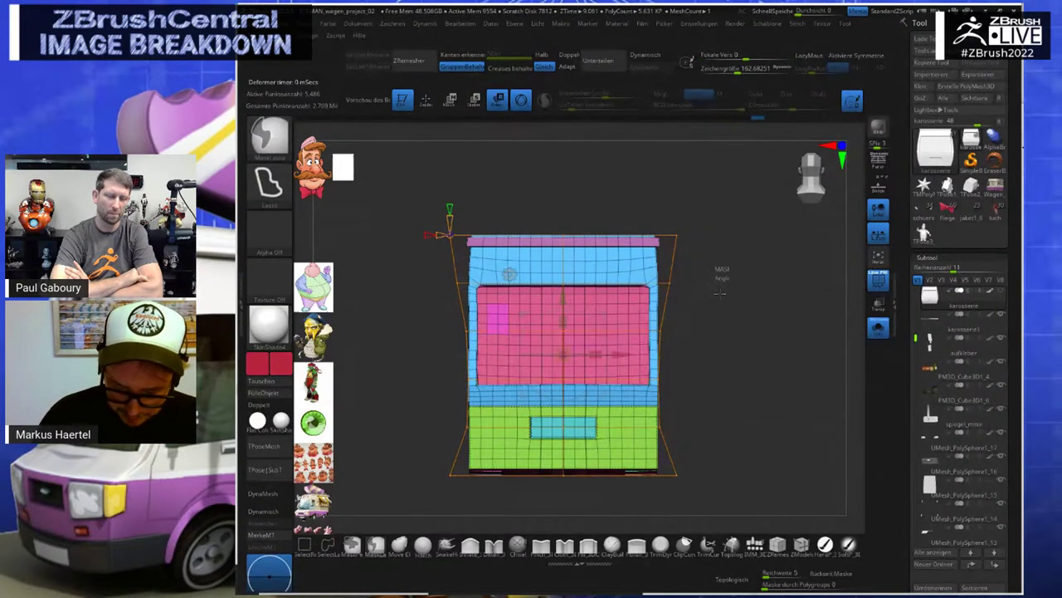
left_click_drag(688, 401, 689, 408, "ctrl")
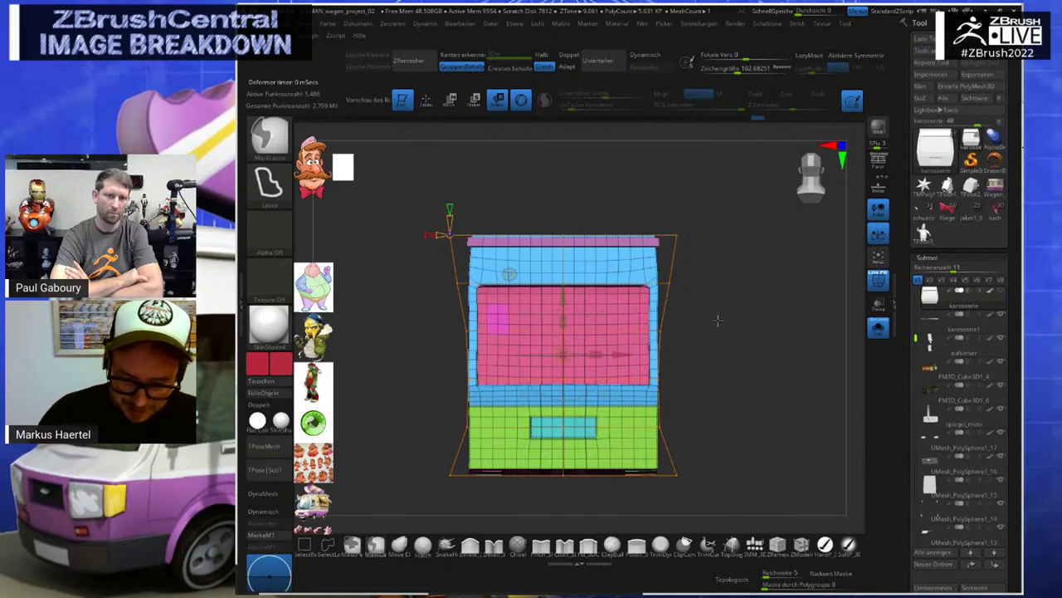
mouse_move(716, 252)
left_mouse_down("ctrl")
mouse_move(496, 179)
mouse_move(721, 206)
left_mouse_up("ctrl")
left_click(725, 206, "ctrl")
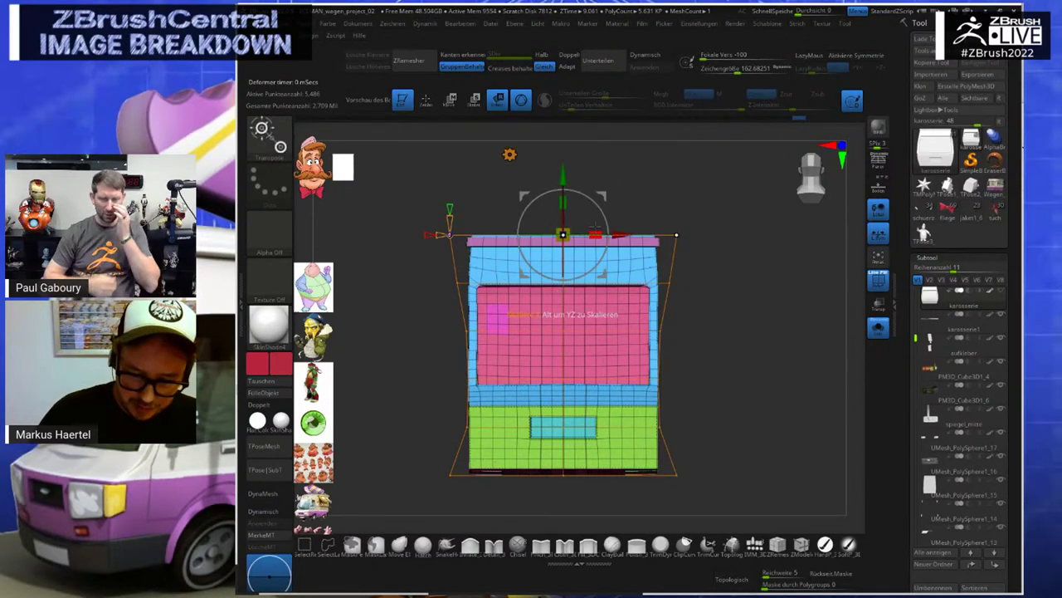
left_click_drag(596, 236, 826, 342)
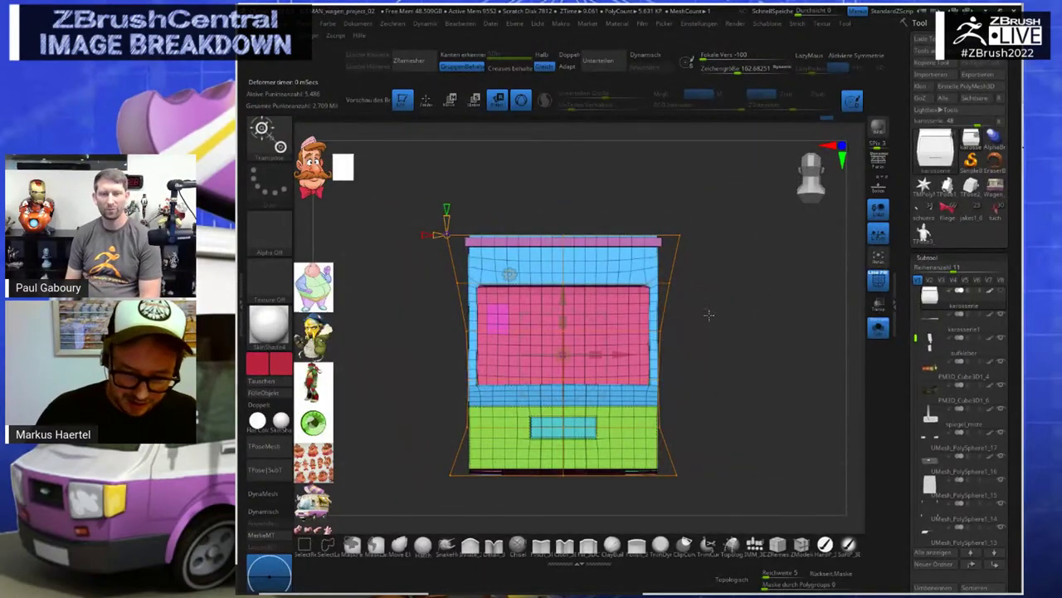
Undo all the cage row scaling until the body is back in its original shape within the cage
key("ctrl+z")
key("ctrl+z")
key("ctrl+z")
key("ctrl+z")
key("ctrl+z")
key("ctrl+z")
key("ctrl+z")
key("ctrl+z")
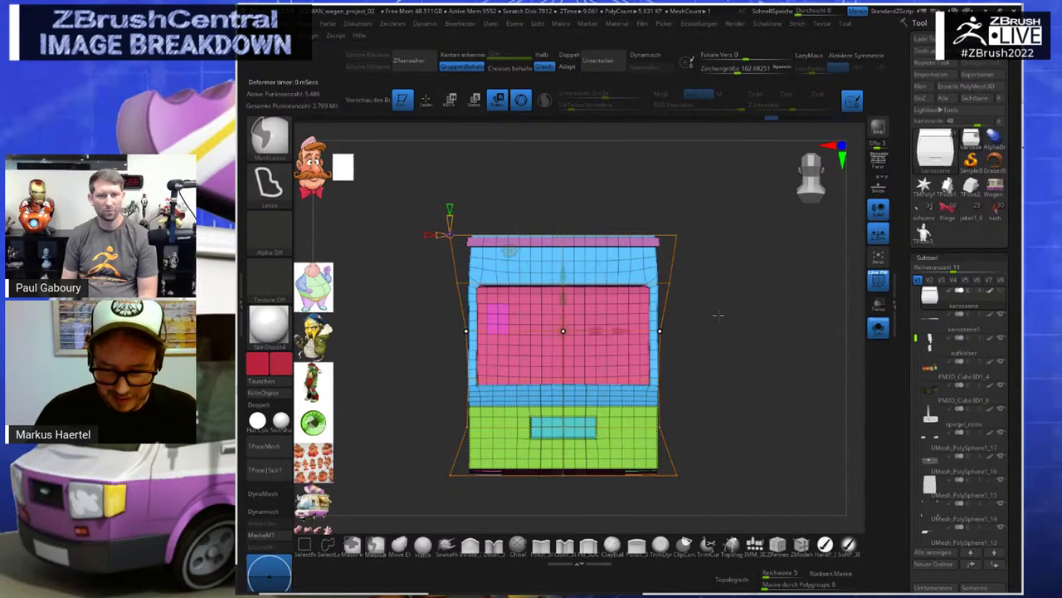
key("ctrl+z")
key("ctrl+z")
key("ctrl+z")
key("ctrl+z")
key("ctrl+z")
key("ctrl+z")
key("ctrl+z")
key("ctrl+z")
key("ctrl+z")
key("ctrl+z")
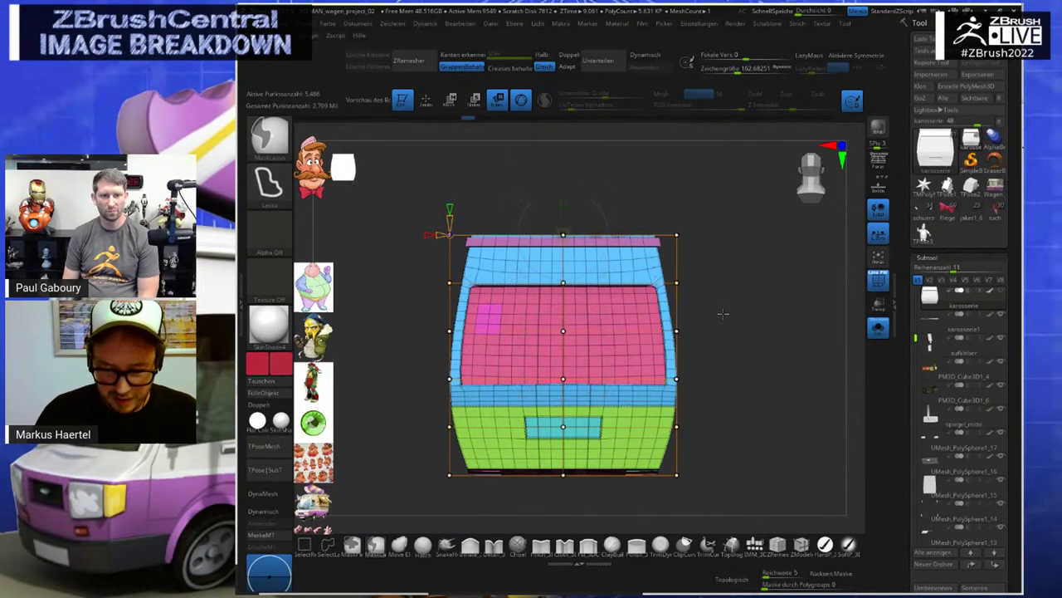
key("ctrl+z")
key("ctrl+z")
key("ctrl+z")
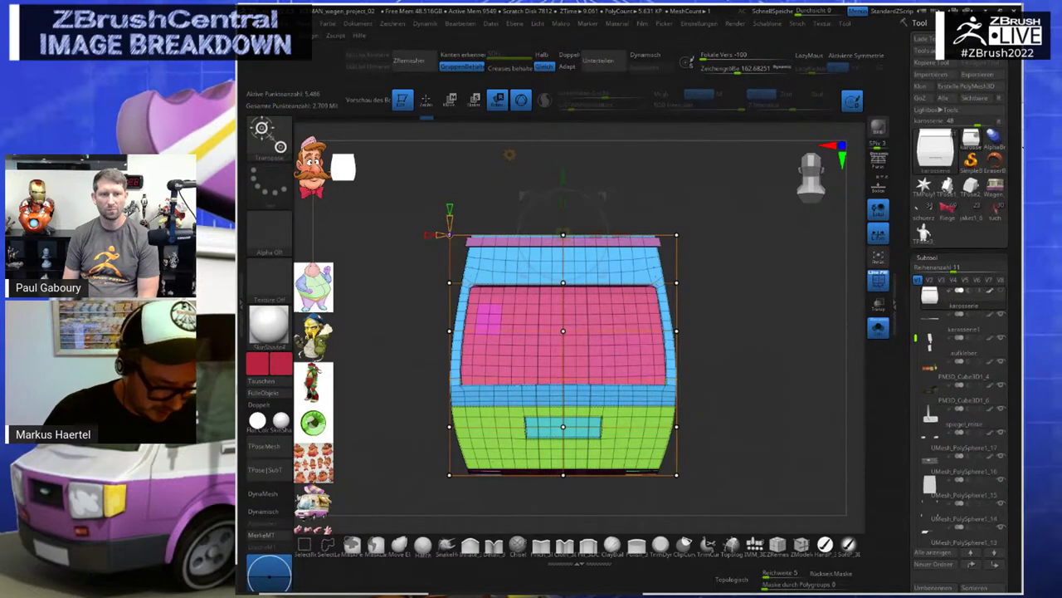
Open Spotlight for editing and move the EIS van concept image out of the reference column to beside the body
key("z")
left_click(317, 487)
left_click_drag(413, 377, 461, 332)
key("ctrl+z")
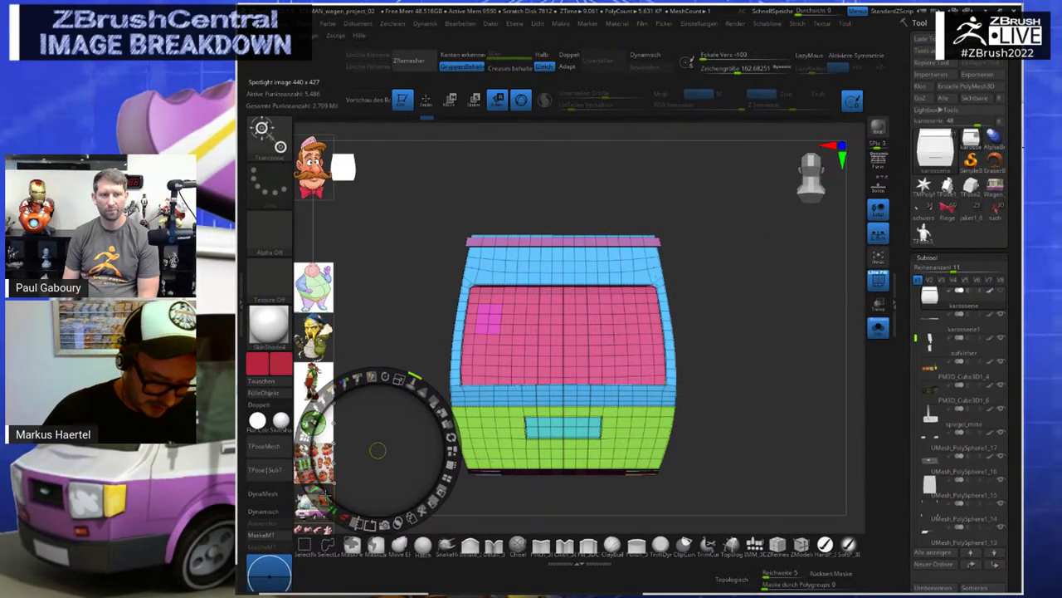
left_click_drag(330, 490, 770, 226)
left_click_drag(802, 136, 834, 158)
left_click_drag(656, 365, 380, 203)
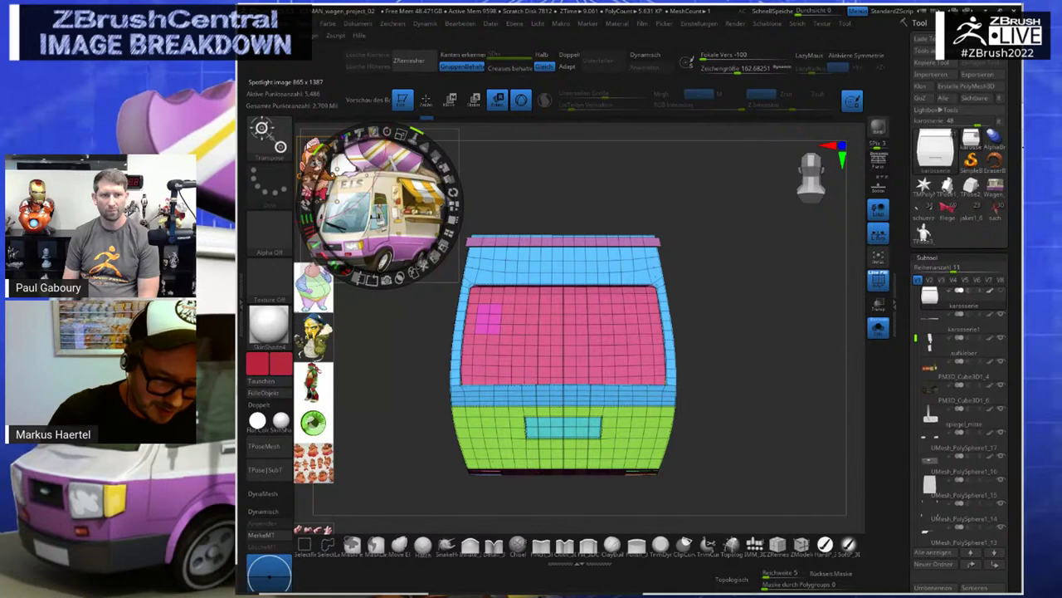
Enlarge the van concept image, place it over the body's front and leave Spotlight editing
mouse_move(379, 204)
left_mouse_down()
mouse_move(457, 242)
mouse_move(391, 193)
mouse_move(400, 207)
left_mouse_up()
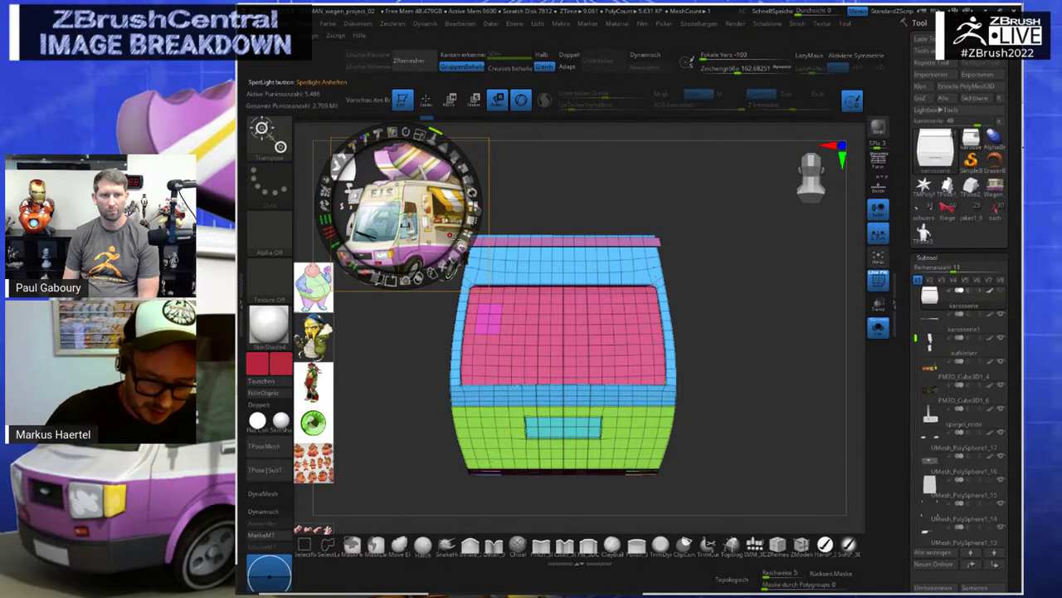
left_click_drag(419, 135, 441, 164)
left_click_drag(440, 173, 538, 235)
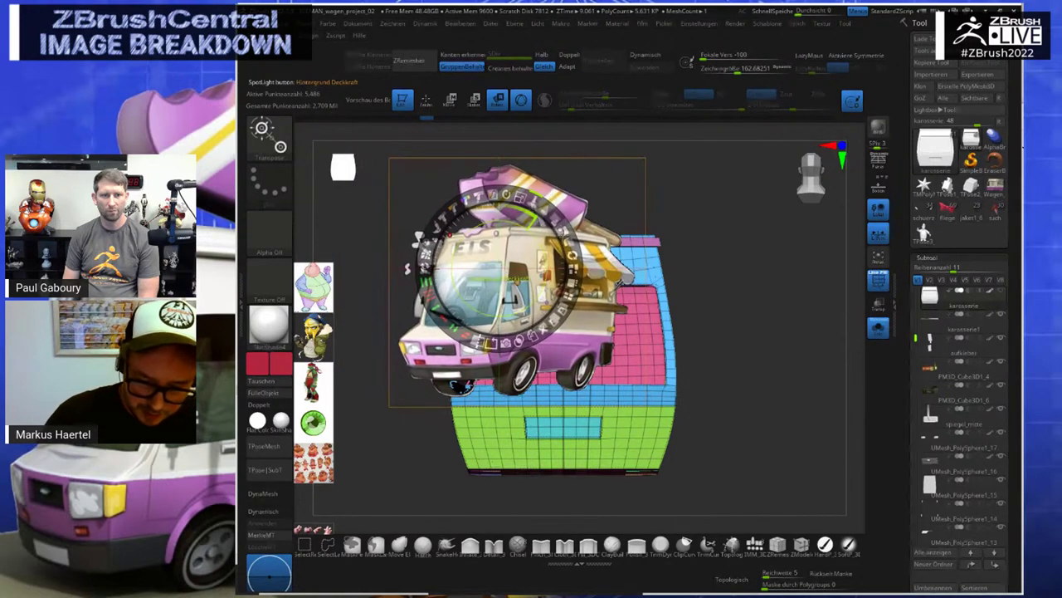
left_click(610, 205)
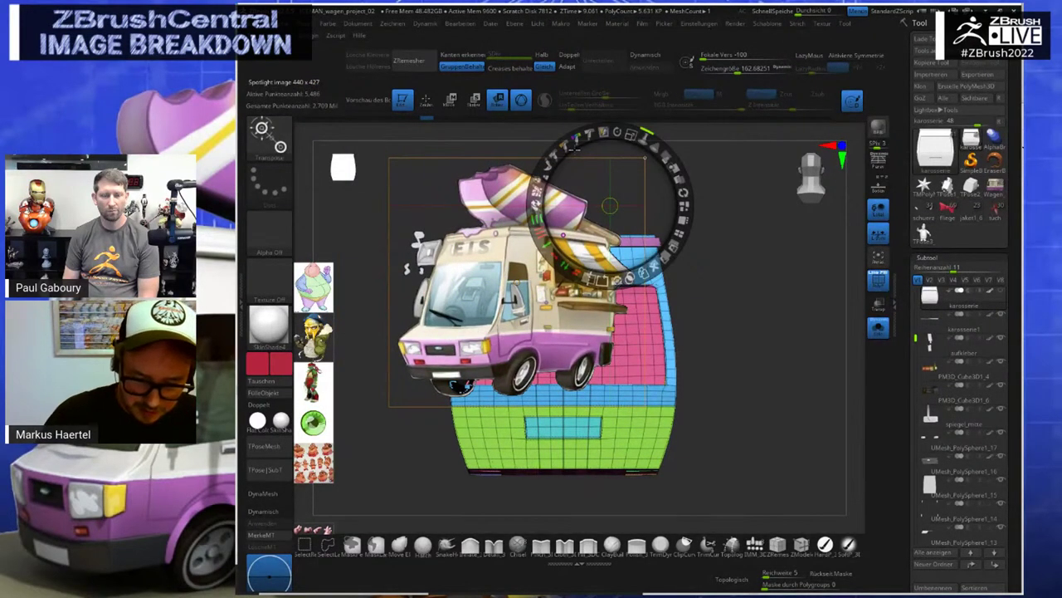
mouse_move(710, 333)
left_mouse_down()
mouse_move(686, 333)
mouse_move(814, 342)
mouse_move(720, 342)
left_mouse_up()
key("z")
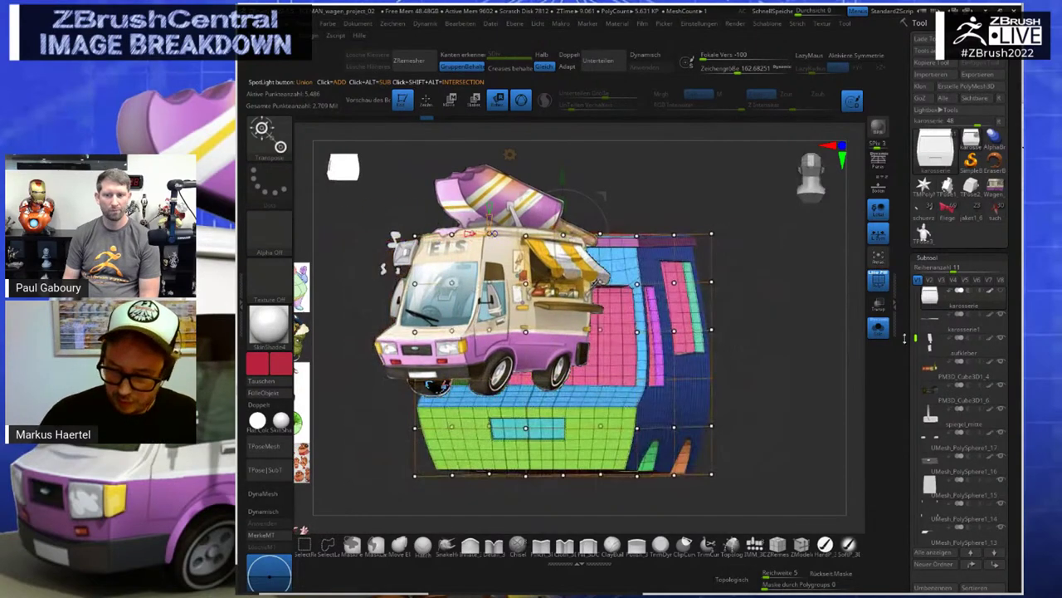
Leave the body's deformer, confirm deleting the 30 undo history entries and exit solo mode to show the whole van
left_click_drag(504, 232, 649, 263, "alt")
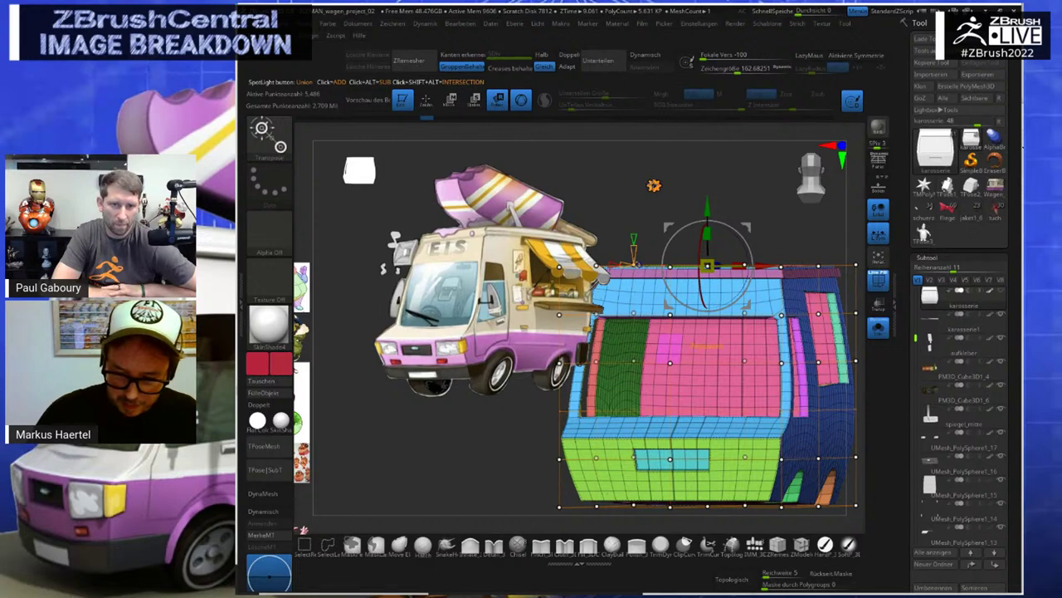
left_click(654, 185)
left_click(824, 185)
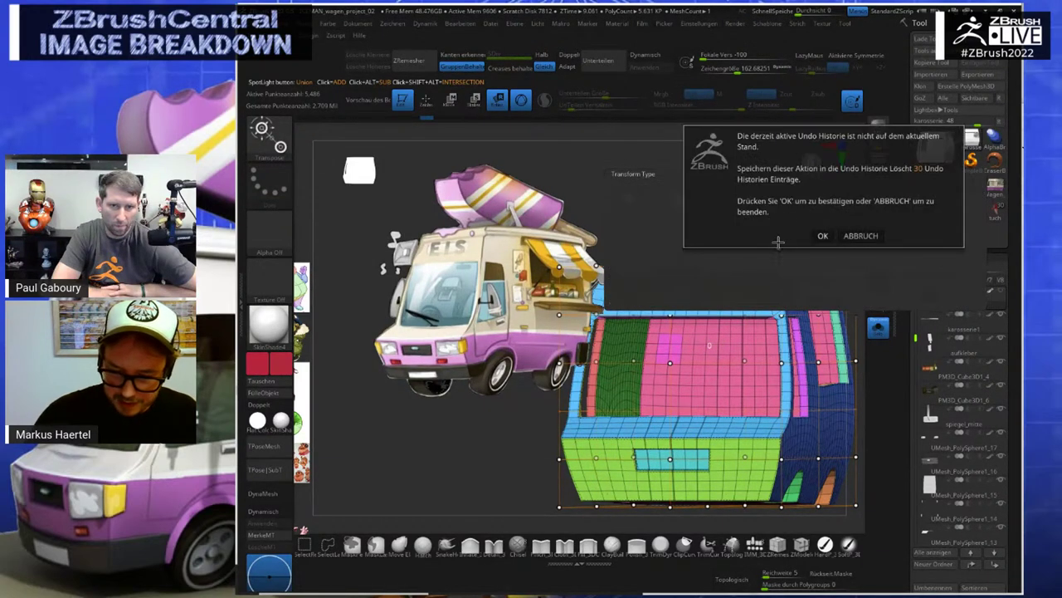
left_click(823, 236)
left_click(880, 329)
left_click_drag(856, 403, 724, 301, "alt")
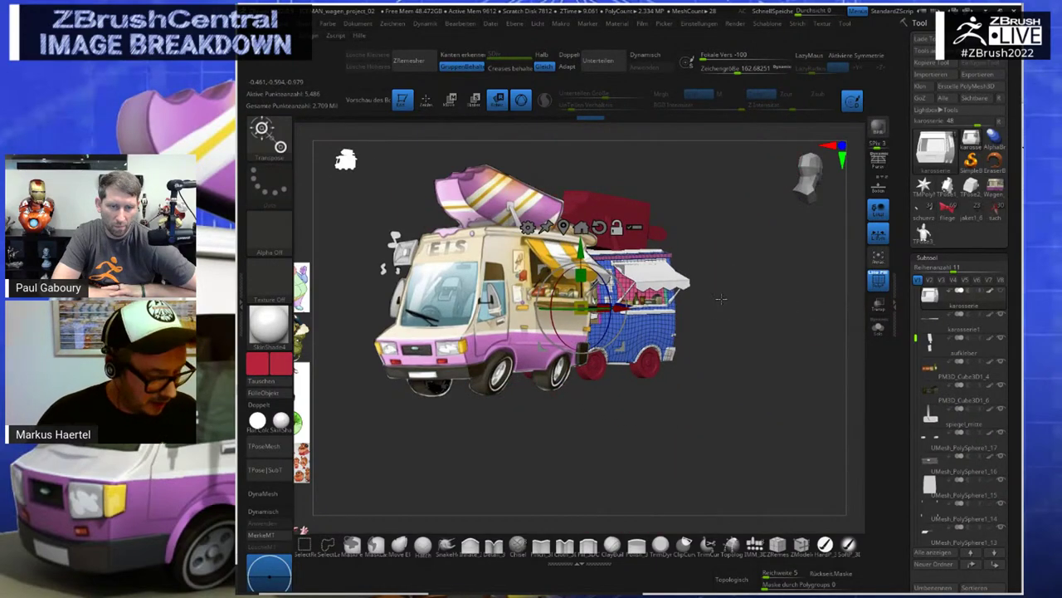
Reopen Spotlight and lower the opacity of the van concept image so the model shows through
key("shift+z")
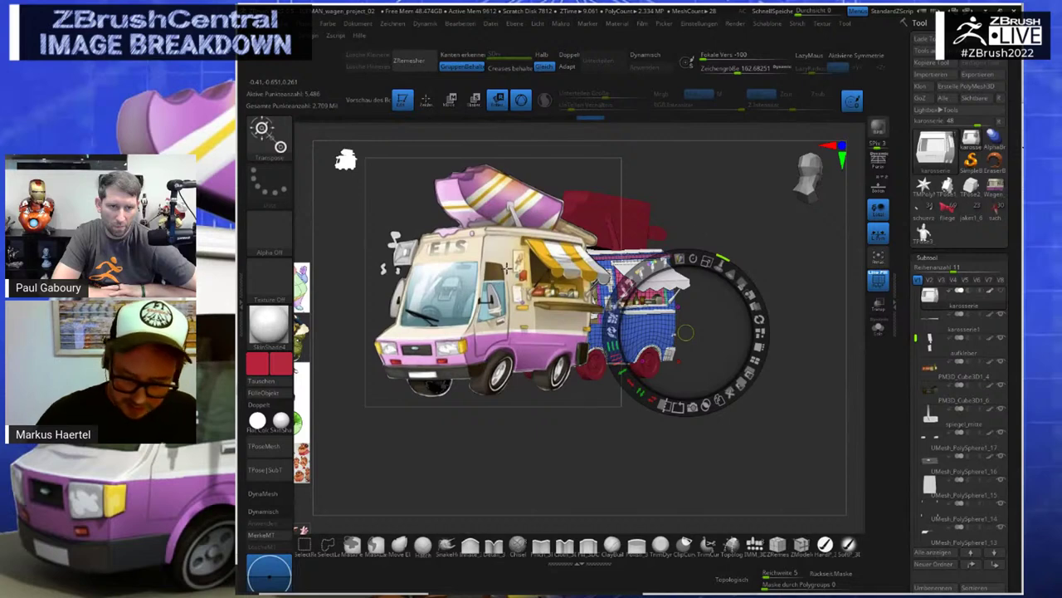
left_click_drag(741, 284, 697, 292)
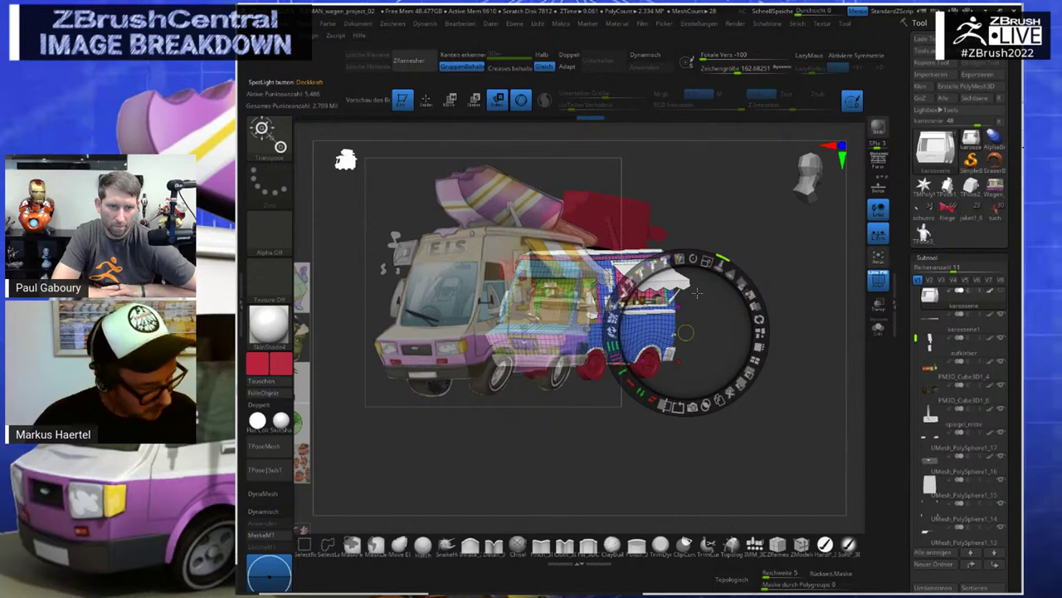
Move the semi-transparent van concept image onto the model, enlarge it to cover the van and leave Spotlight editing
key("shift+z")
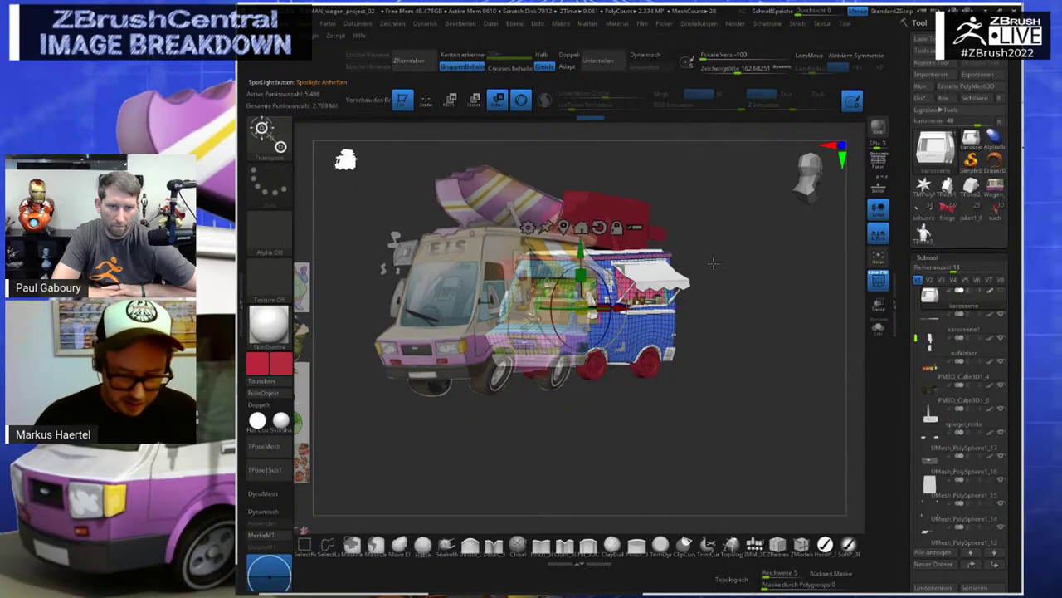
key("z")
left_click_drag(677, 274, 743, 318)
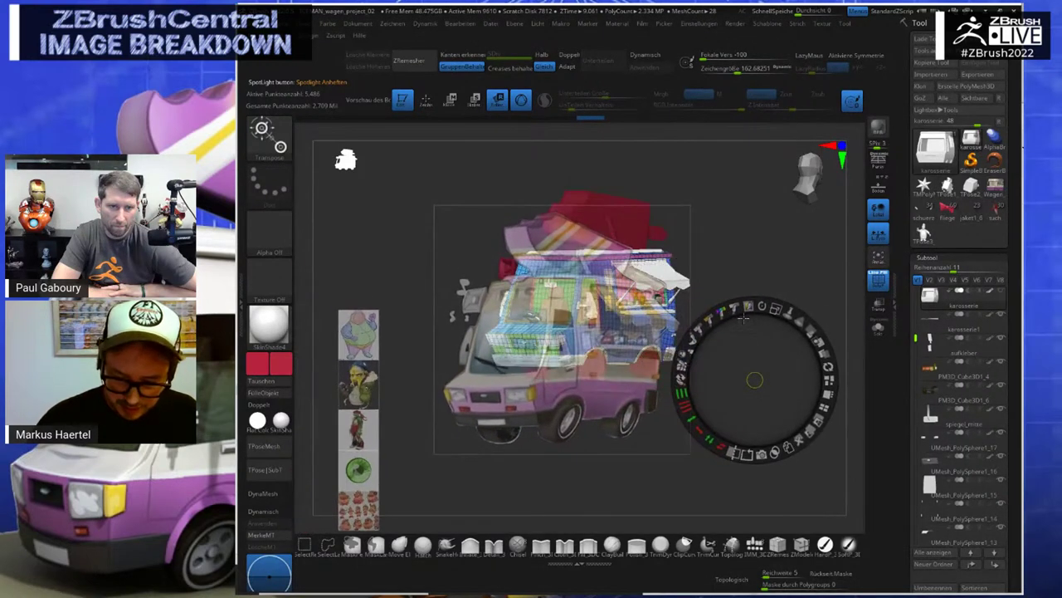
left_click(628, 321)
left_click_drag(628, 322, 664, 347)
left_click_drag(685, 277, 704, 284)
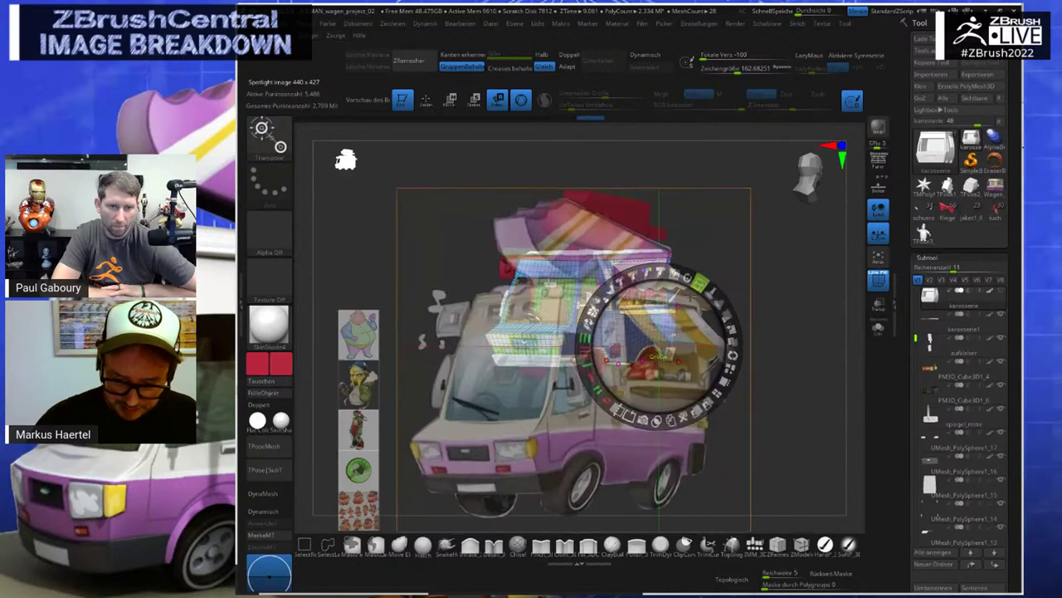
left_click_drag(662, 316, 682, 276)
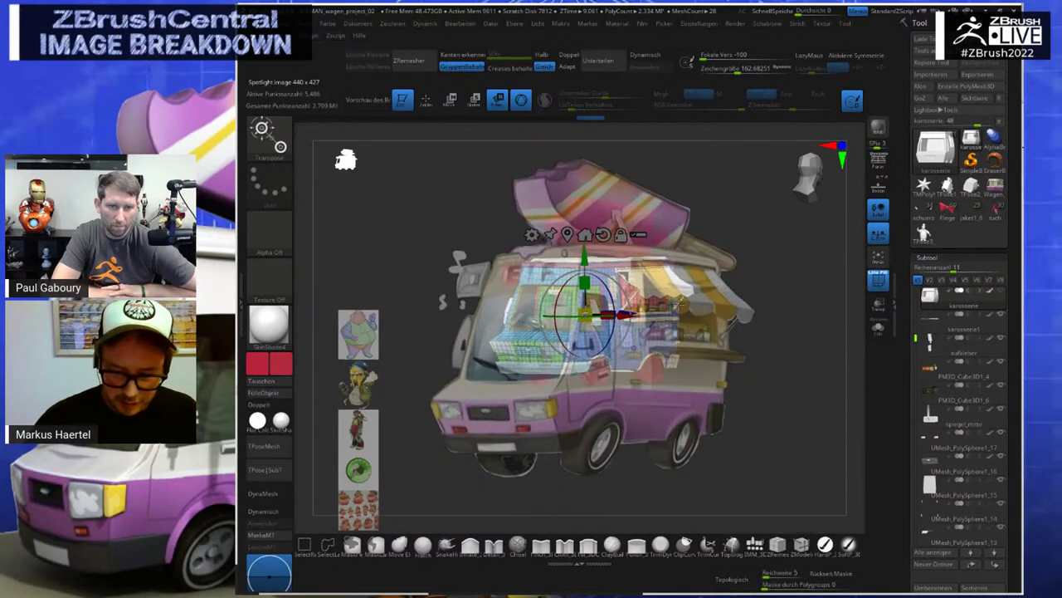
Turn on perspective and adjust the van's size and angle to line it up with the overlaid concept image
right_click_drag(680, 306, 724, 328, "ctrl")
left_click_drag(725, 322, 745, 312)
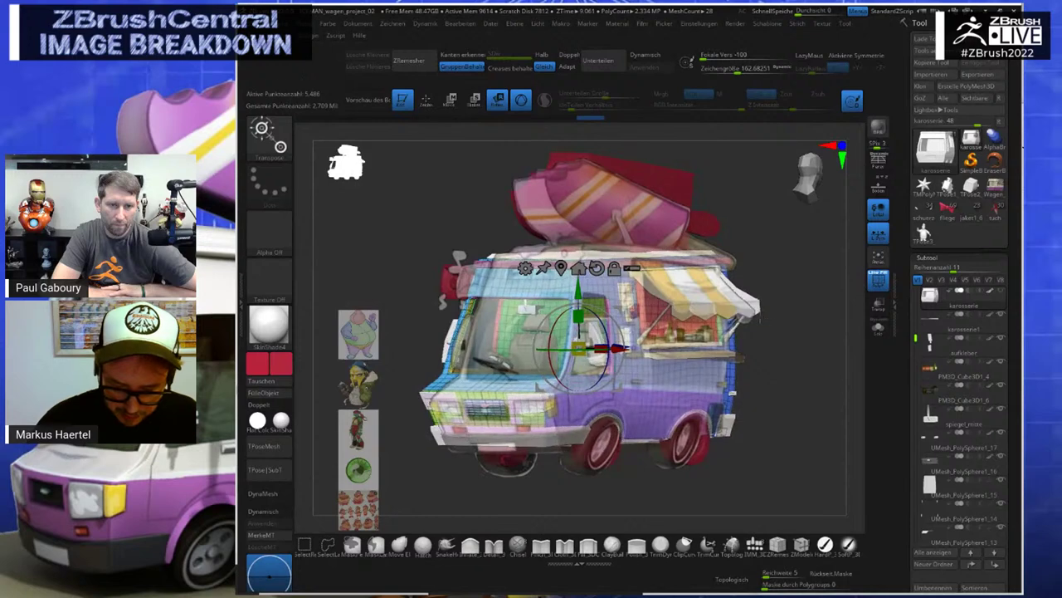
mouse_move(789, 270)
left_mouse_down()
mouse_move(763, 294)
mouse_move(768, 286)
left_mouse_up()
right_click(768, 291)
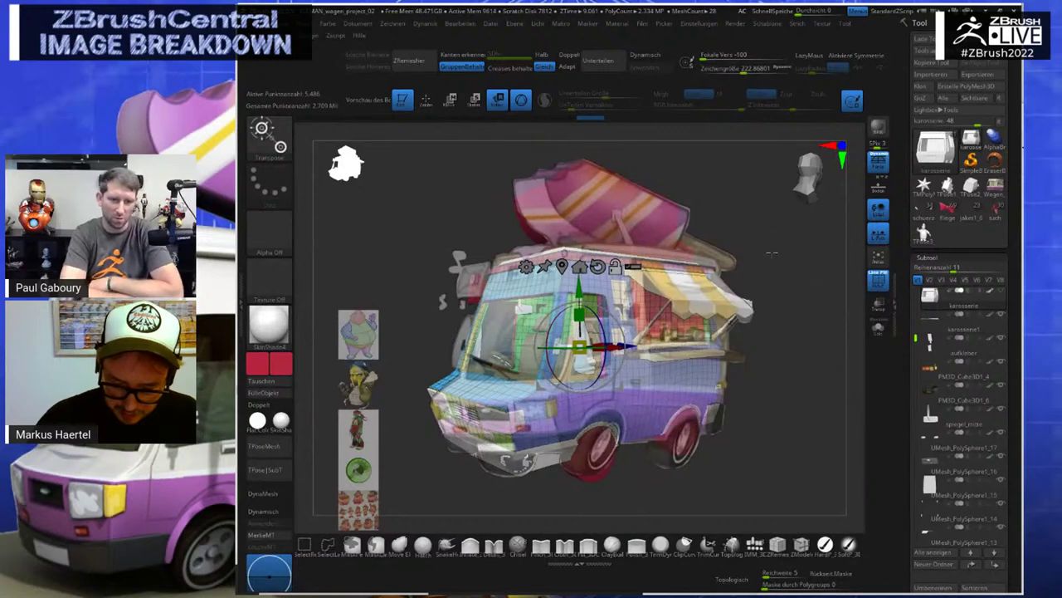
left_click_drag(778, 259, 785, 248)
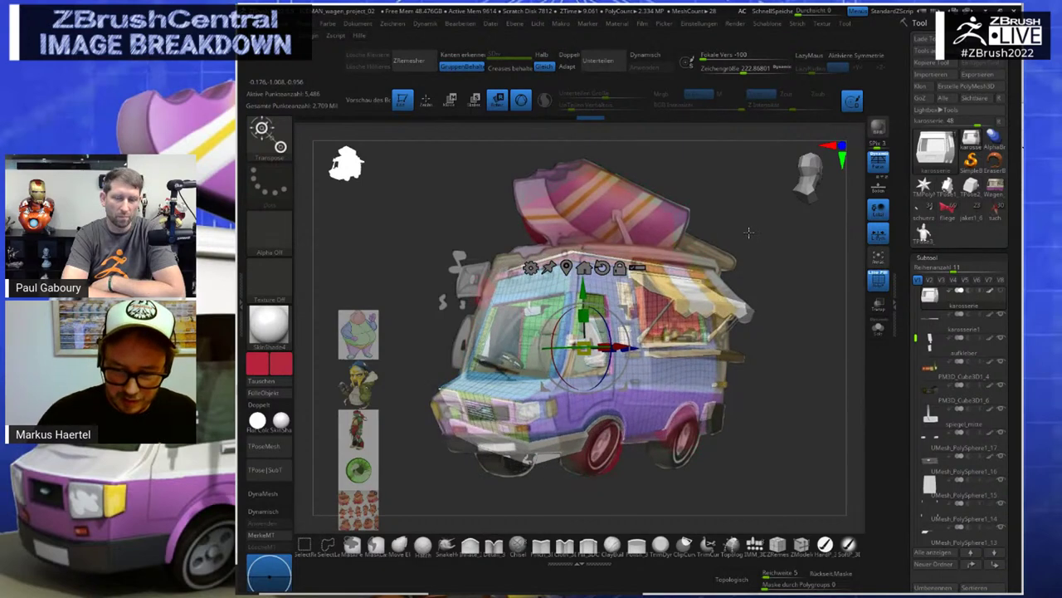
key("space")
mouse_move(750, 220)
left_mouse_down()
mouse_move(744, 199)
mouse_move(746, 208)
left_mouse_up()
key("space")
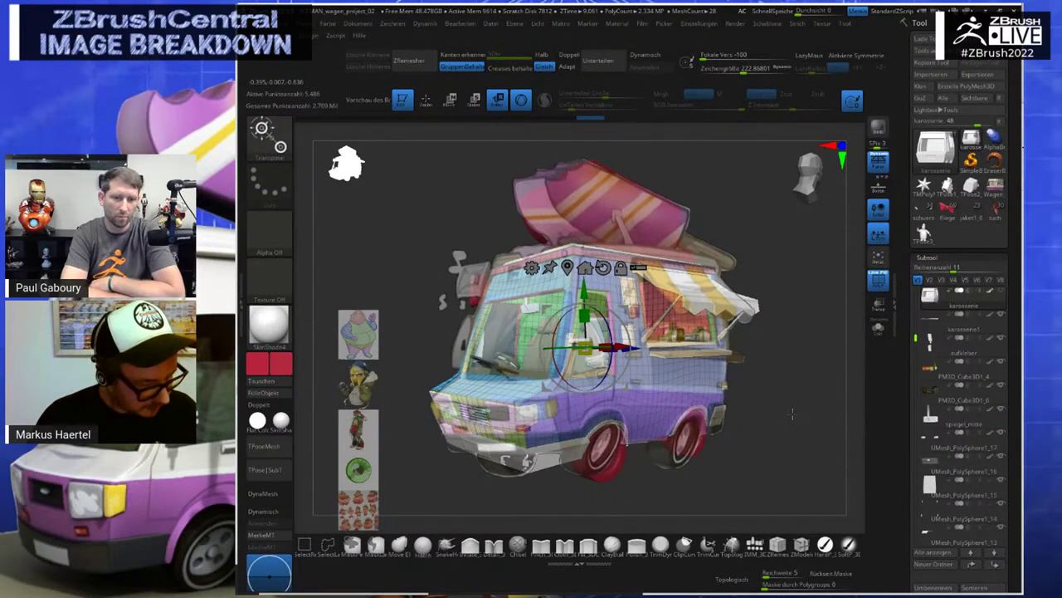
Shrink the van concept image, place it above the other reference images beside the model and leave Spotlight editing
key("shift+z")
key("shift+z")
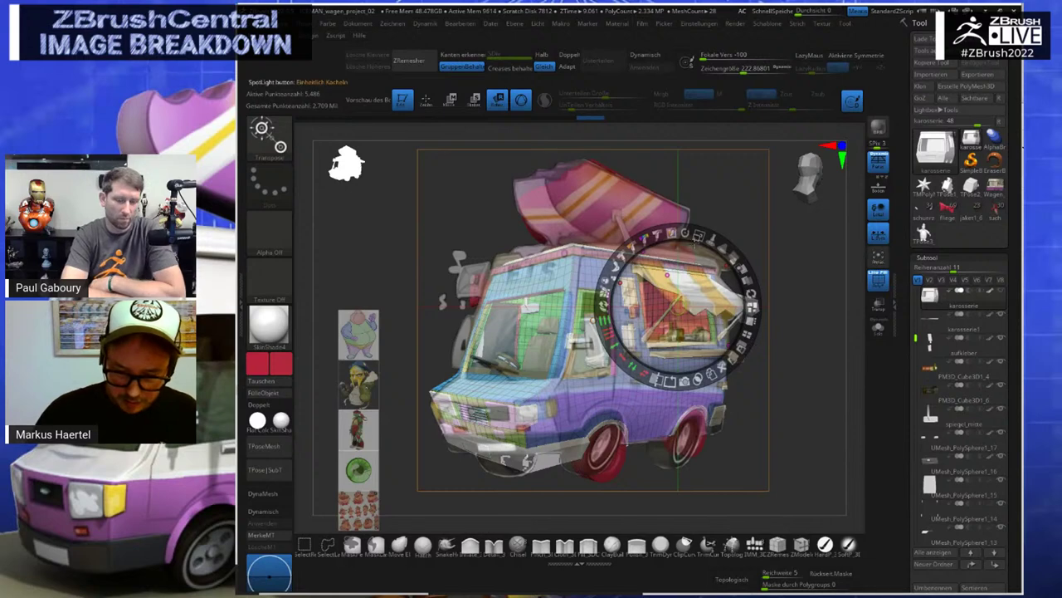
left_click_drag(700, 235, 635, 246)
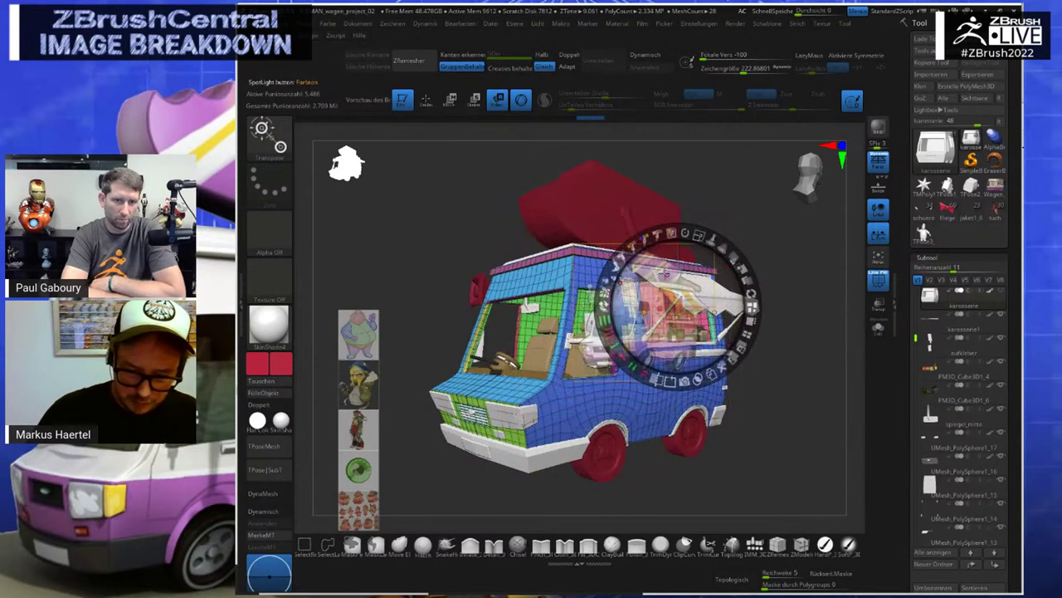
left_click_drag(711, 317, 452, 216)
key("shift+z")
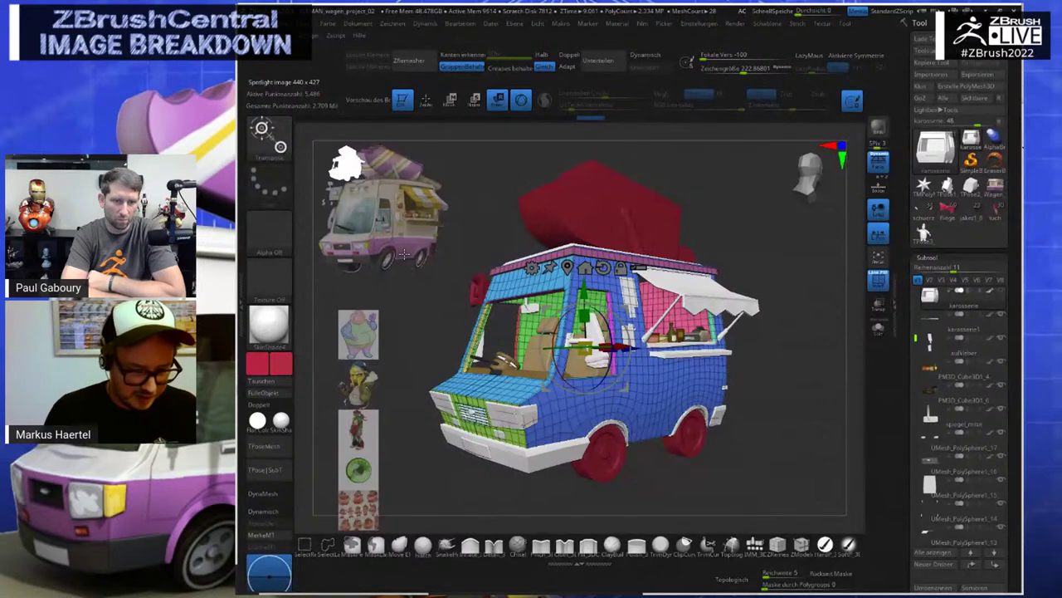
Select the subtool holding the four wheels and isolate it in solo mode
left_click_drag(765, 361, 786, 358)
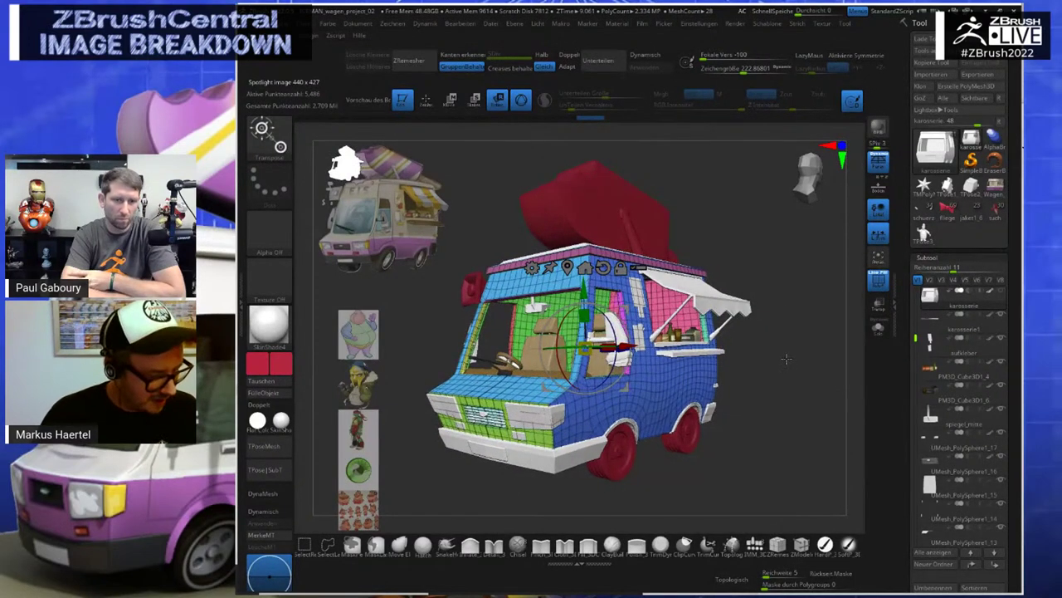
left_click(618, 453, "alt")
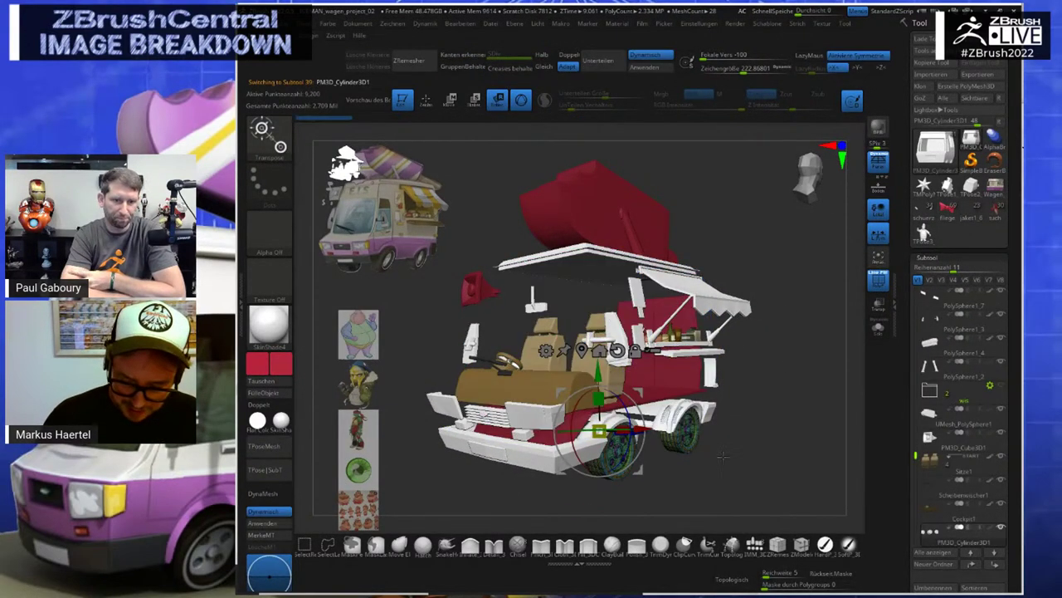
left_click_drag(727, 440, 746, 433)
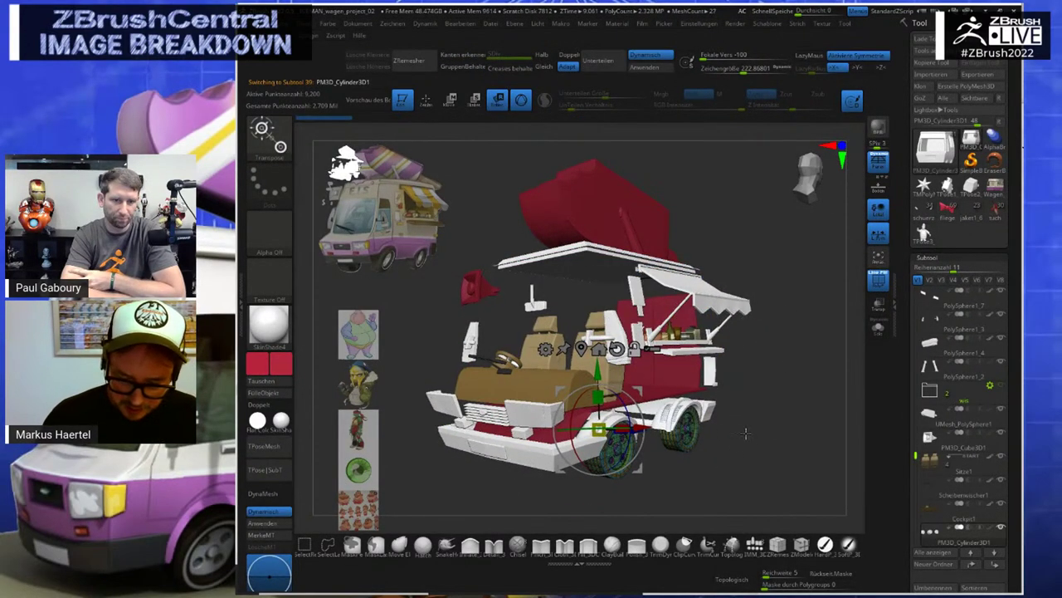
left_click(878, 331)
left_click_drag(760, 383, 782, 340)
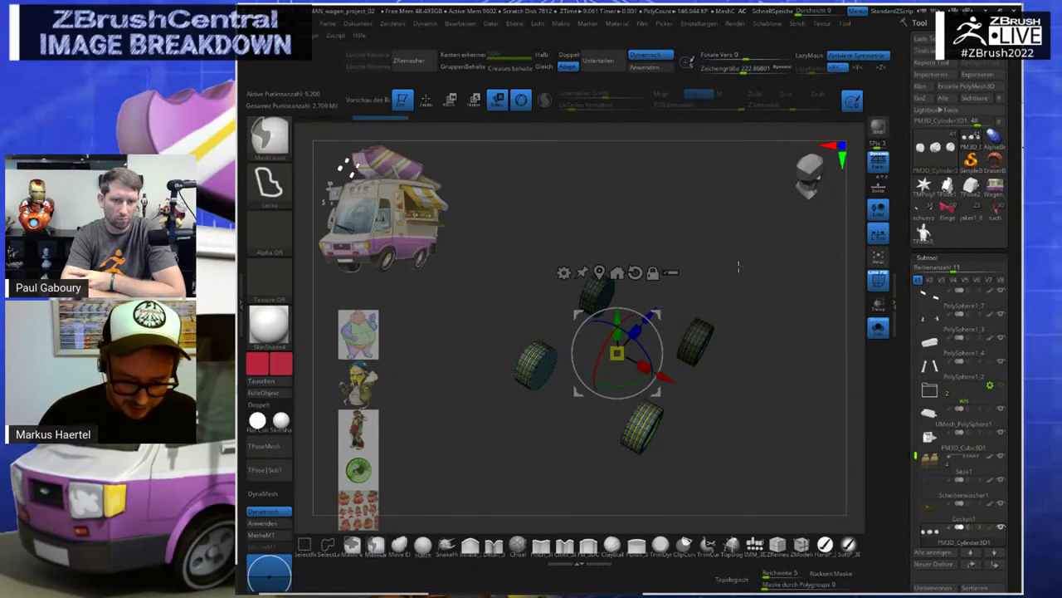
Lasso-mask the wheels one at a time, turn each into its own polygroup and exit solo mode
mouse_move(773, 314)
left_mouse_down("ctrl")
mouse_move(766, 342)
mouse_move(741, 287)
left_mouse_up("ctrl")
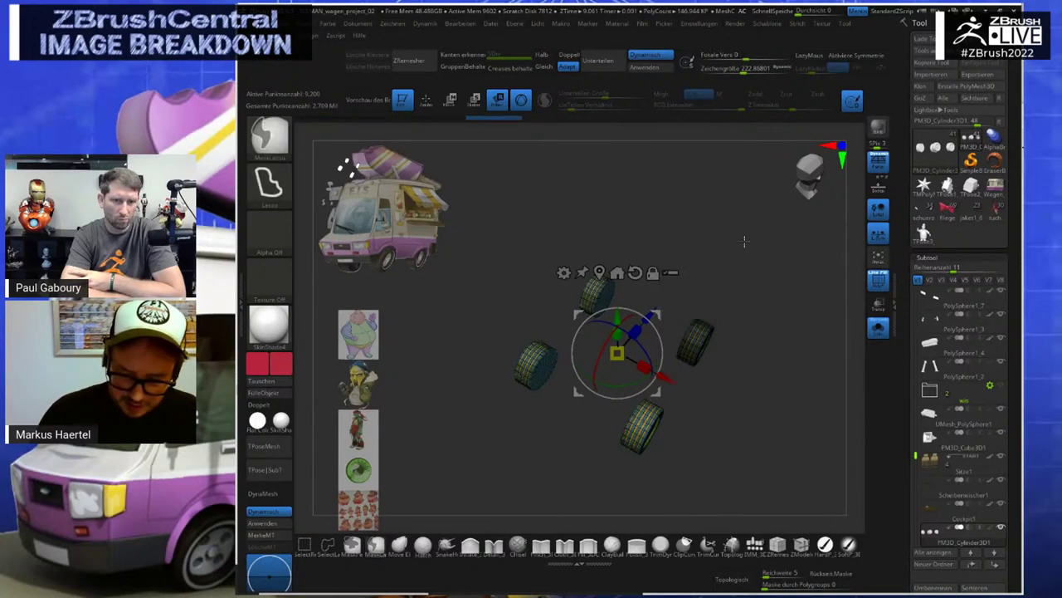
key("ctrl+w")
left_click_drag(560, 220, 683, 243, "ctrl")
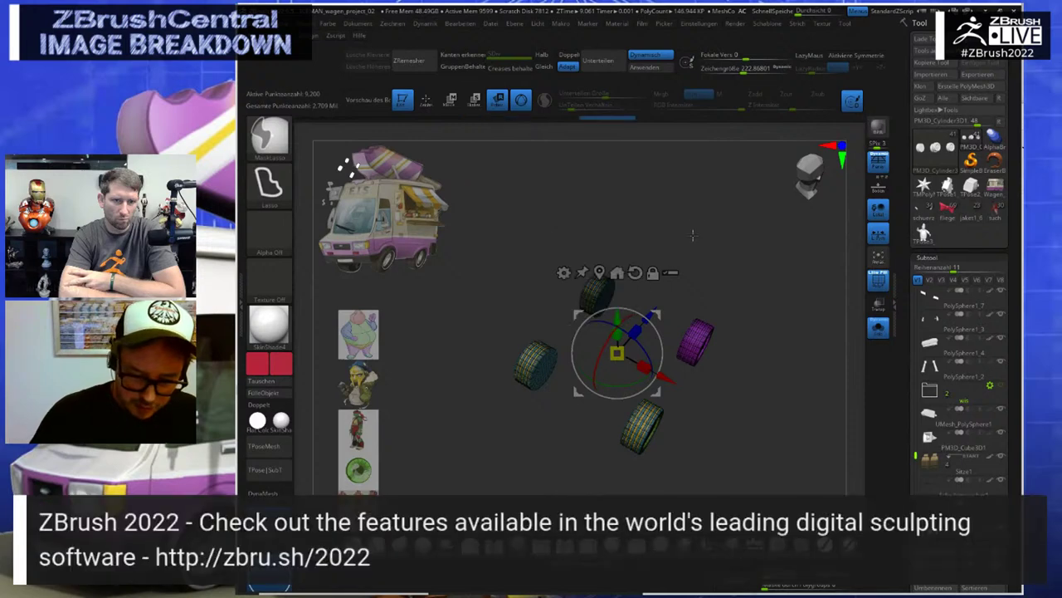
key("ctrl+w")
left_click_drag(508, 444, 498, 341, "ctrl")
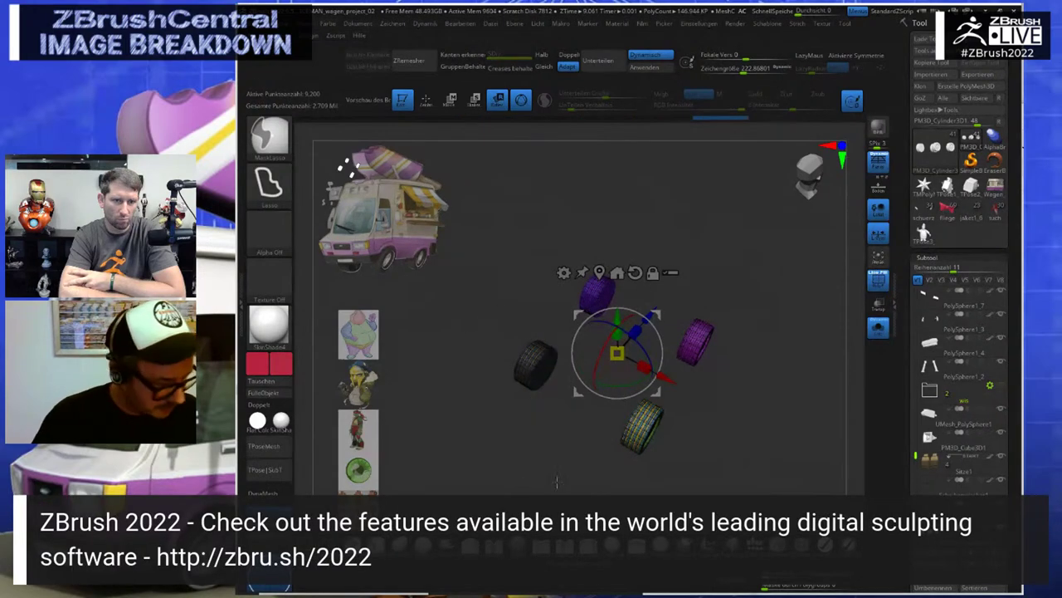
key("ctrl+w")
mouse_move(632, 468)
left_mouse_down("ctrl")
mouse_move(699, 430)
mouse_move(585, 383)
left_mouse_up("ctrl")
key("ctrl+w")
left_click_drag(730, 452, 764, 416, "shift")
left_click(879, 330)
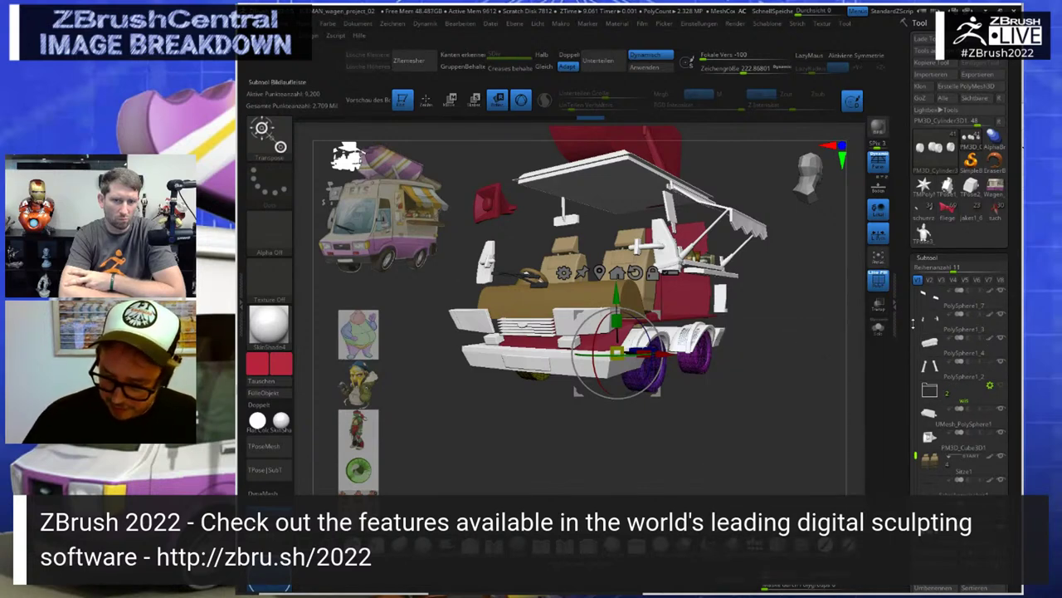
Make the karosserie subtool visible again so the van body surrounds the wheels
left_click_drag(915, 314, 910, 299)
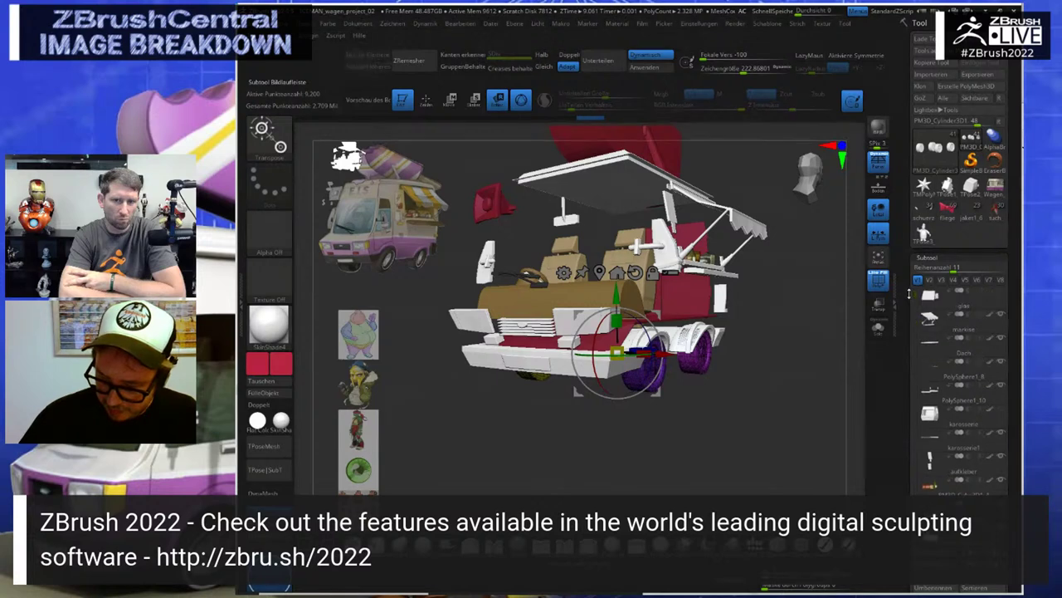
left_click(1001, 409)
right_click_drag(786, 395, 776, 402, "ctrl")
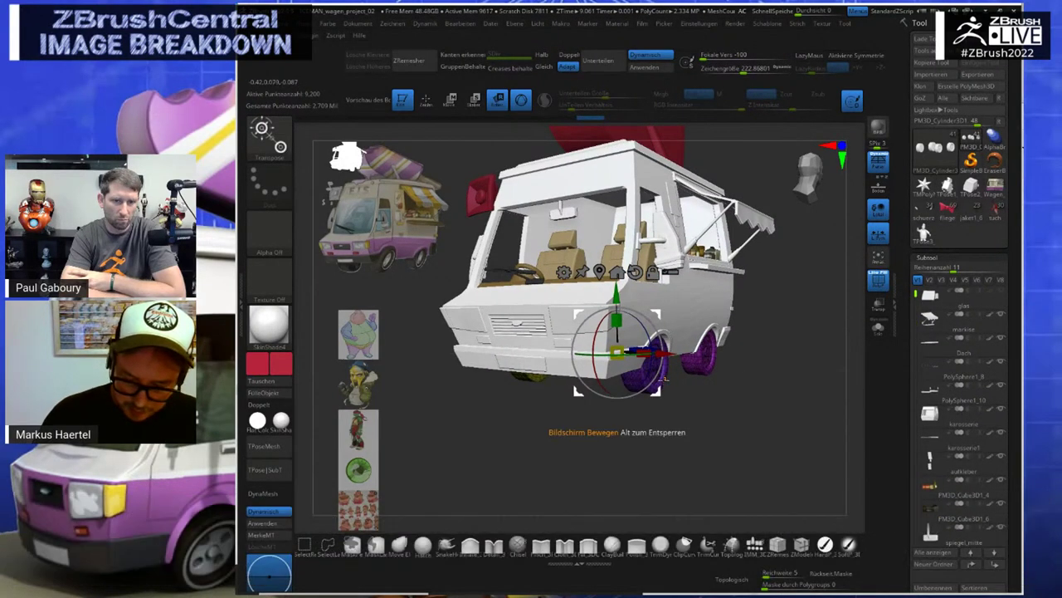
Tilt the front wheel on the awning side with the gizmo, reset the gizmo's orientation and tilt the rear wheel behind it
left_click(664, 380, "alt")
left_click(646, 299)
left_click_drag(744, 390, 748, 392)
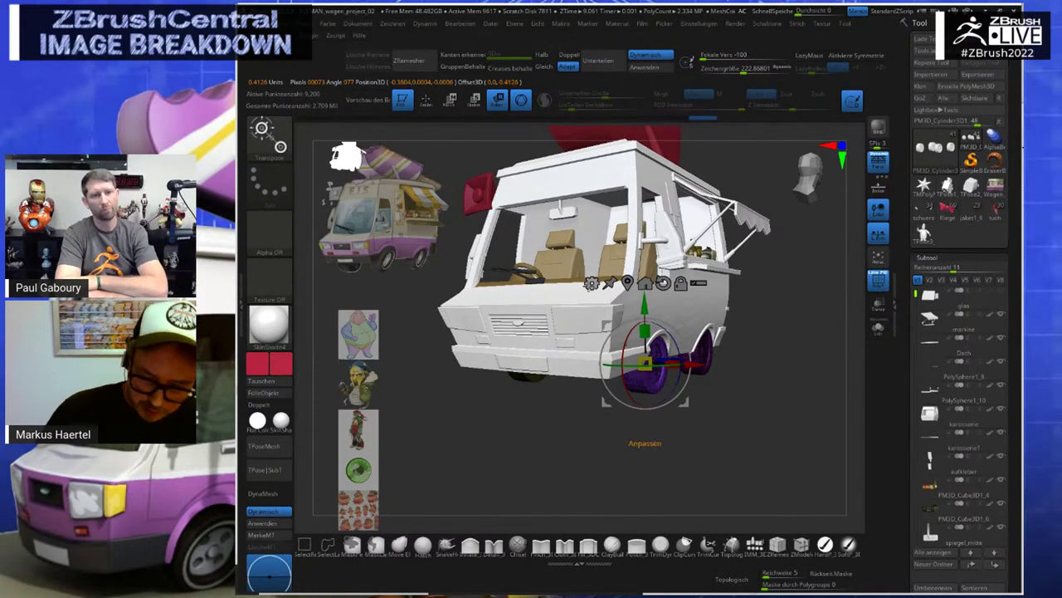
left_click_drag(674, 341, 679, 363)
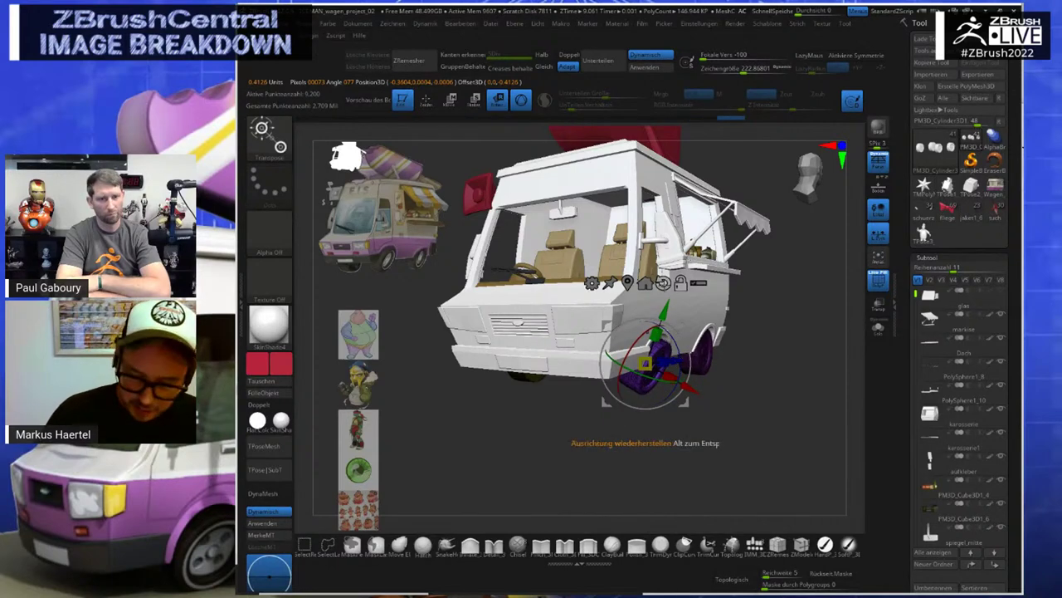
left_click(664, 283)
left_click_drag(696, 363, 732, 362)
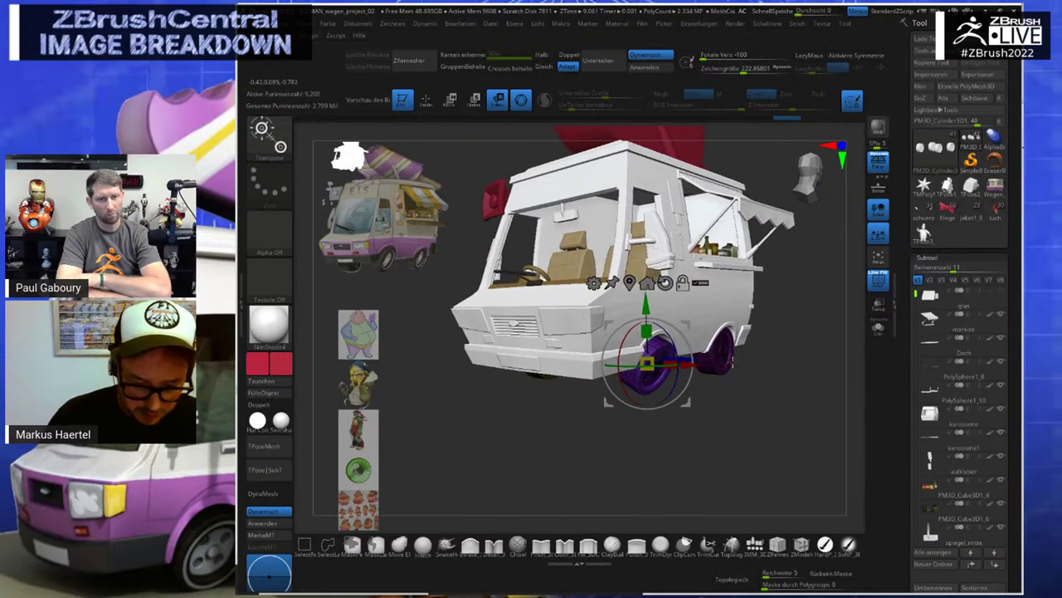
left_click(726, 357, "alt")
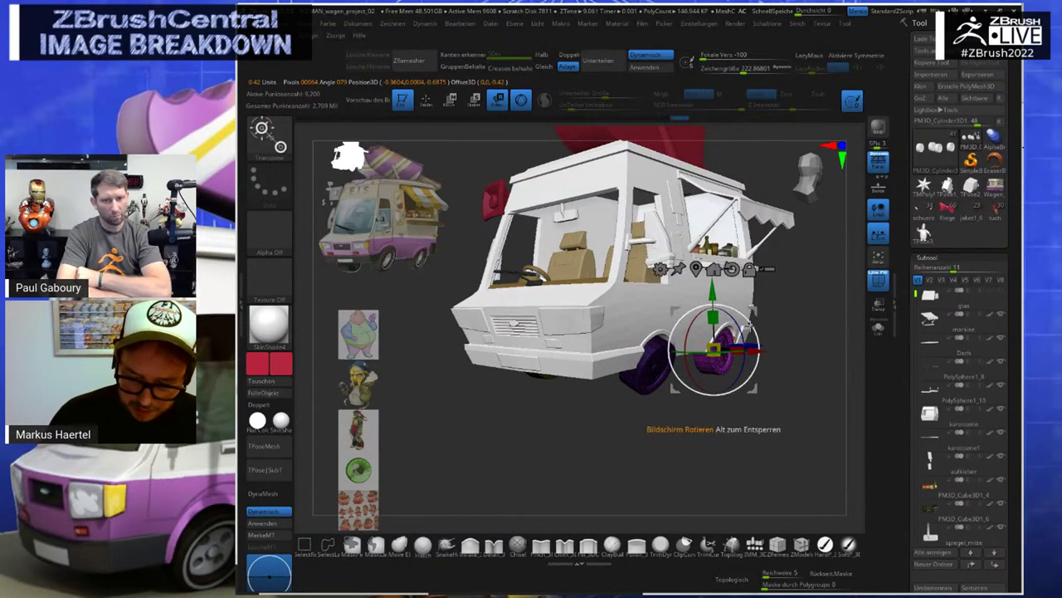
left_click_drag(739, 332, 735, 358)
Isolate the front wheel on the side opposite the awning, reset the gizmo's orientation, centre it there and tilt the wheel
left_click_drag(707, 430, 727, 420)
left_click(518, 355, "ctrl")
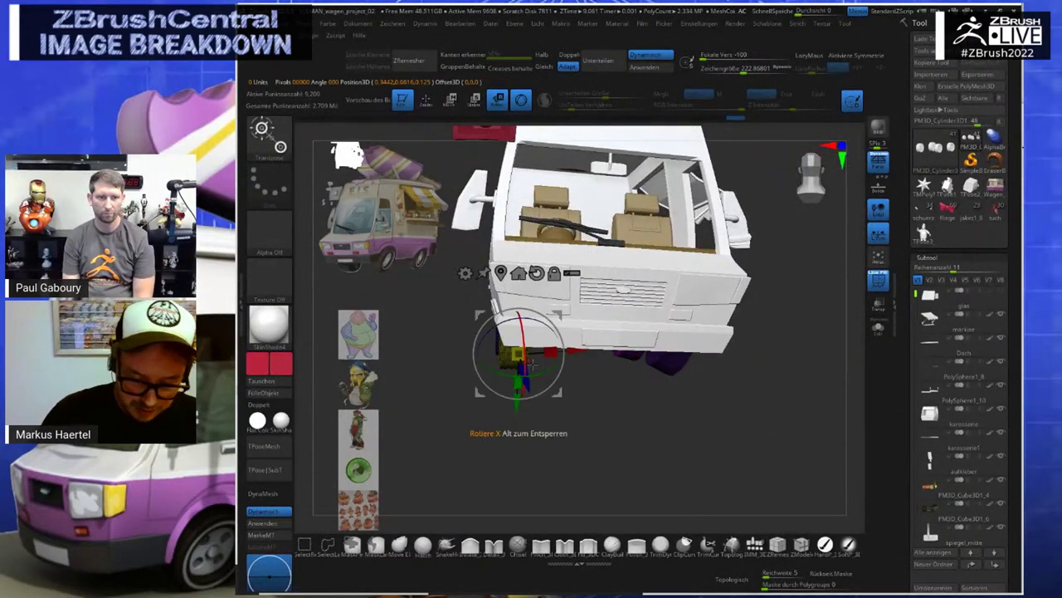
left_click(537, 273, "alt")
left_click(501, 273)
left_click_drag(559, 347, 525, 352)
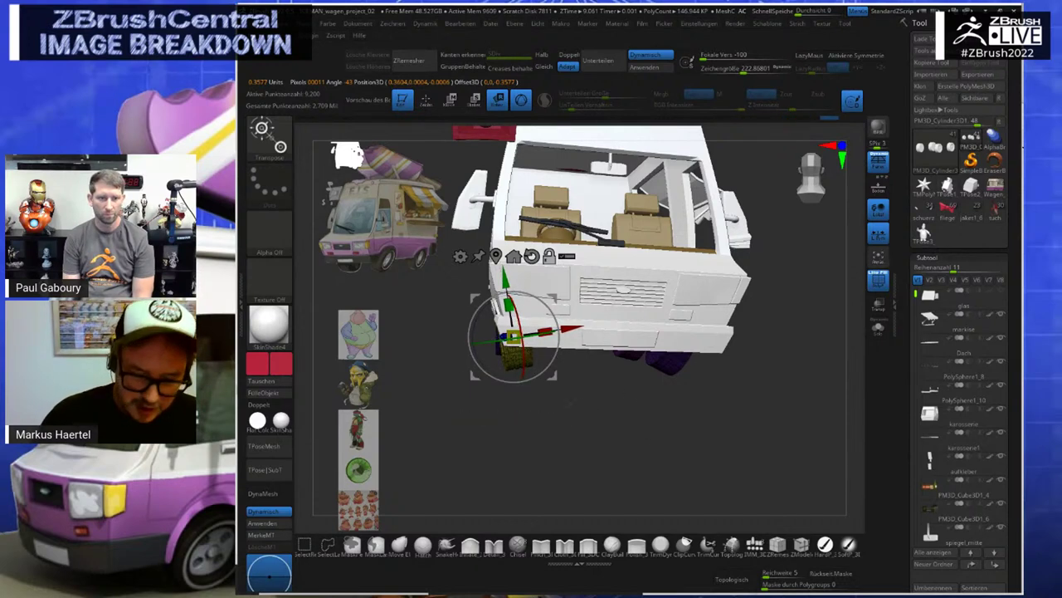
Shift and slightly tilt the rear wheel on the side opposite the awning with the gizmo
left_click_drag(581, 431, 683, 418)
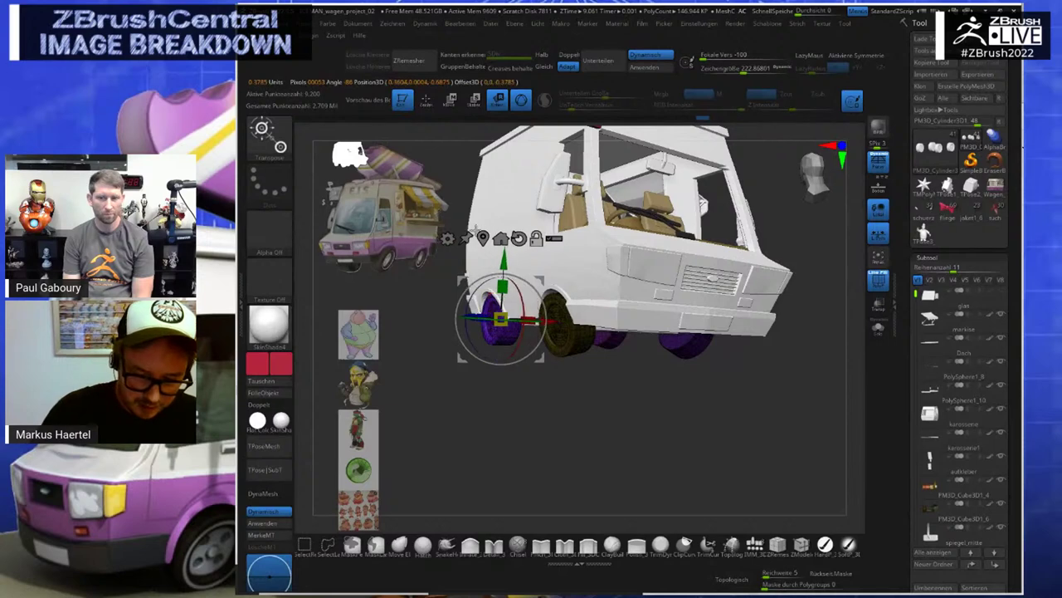
left_click_drag(535, 392, 554, 414)
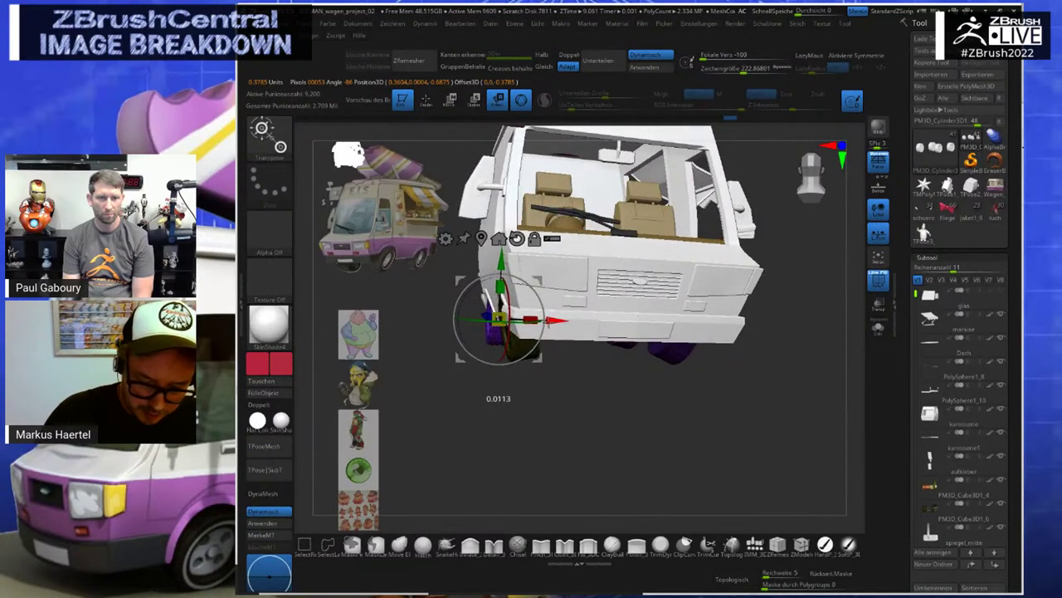
left_click_drag(479, 323, 490, 321)
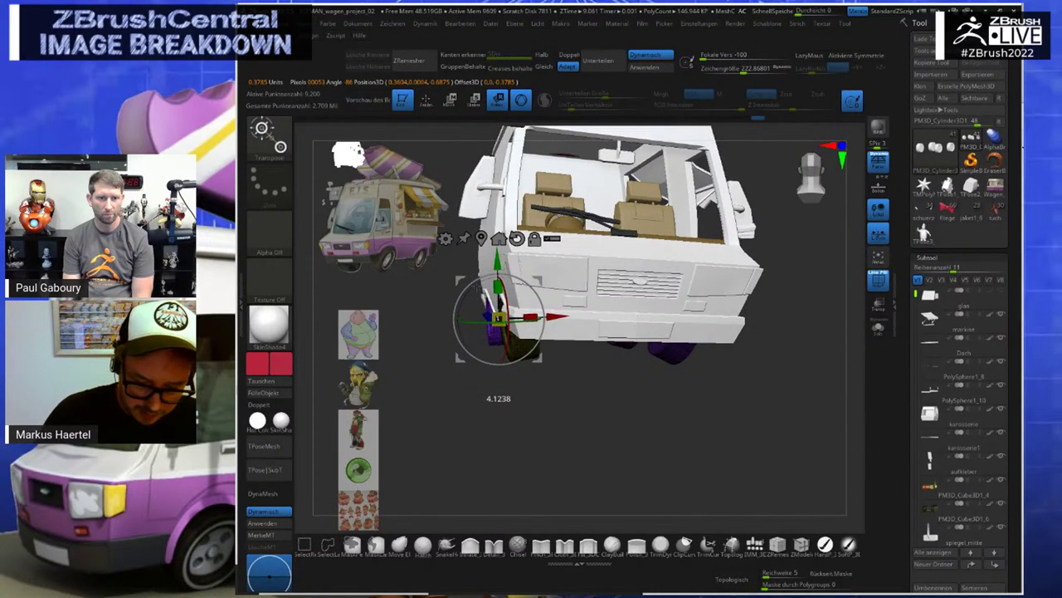
left_click_drag(545, 392, 757, 411)
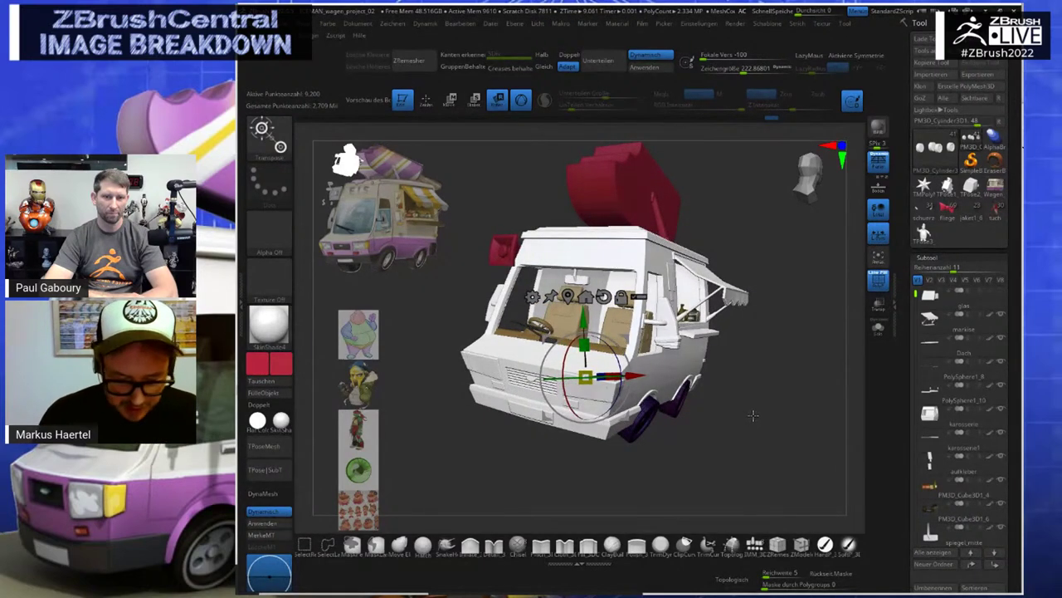
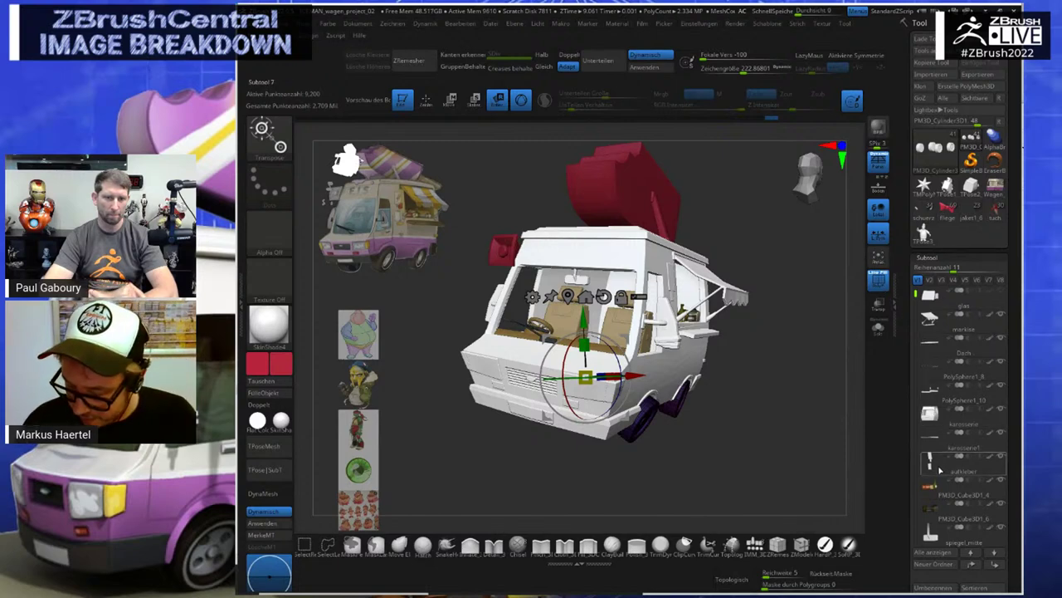
Select the glas subtool, render the van to preview the transparent windows and turn off the polyframe display
scroll(914, 297, "down", 1)
mouse_move(915, 299)
left_mouse_down()
mouse_move(914, 385)
mouse_move(917, 292)
left_mouse_up()
left_click(938, 301)
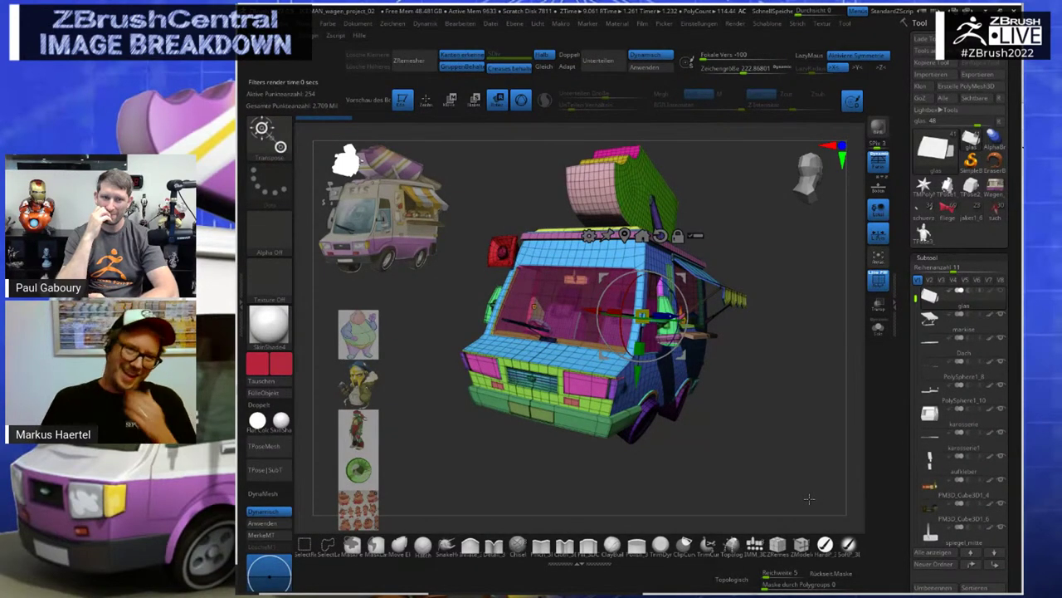
left_click_drag(899, 353, 912, 453)
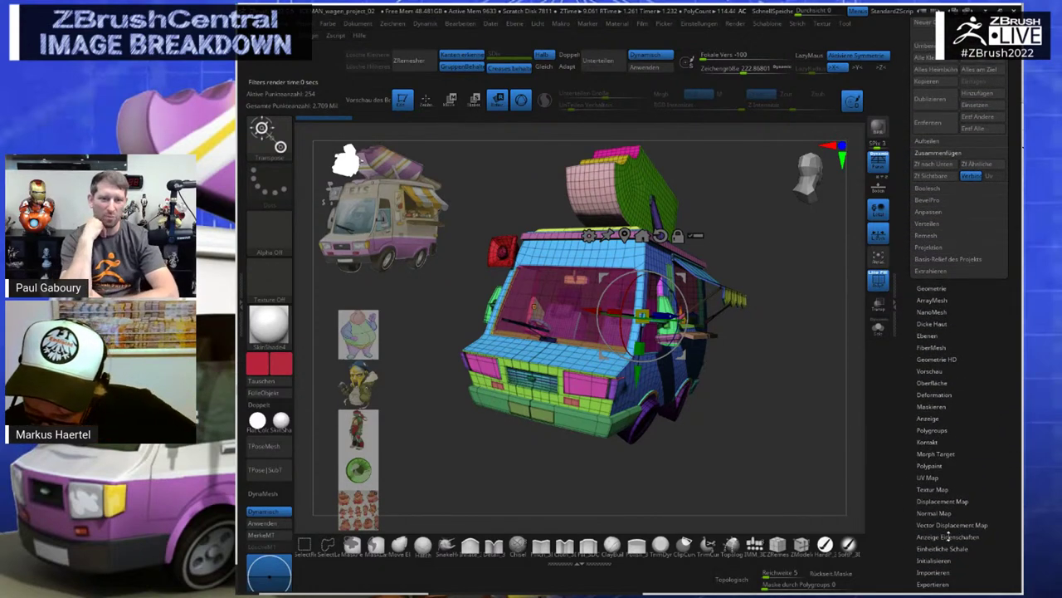
left_click(878, 280)
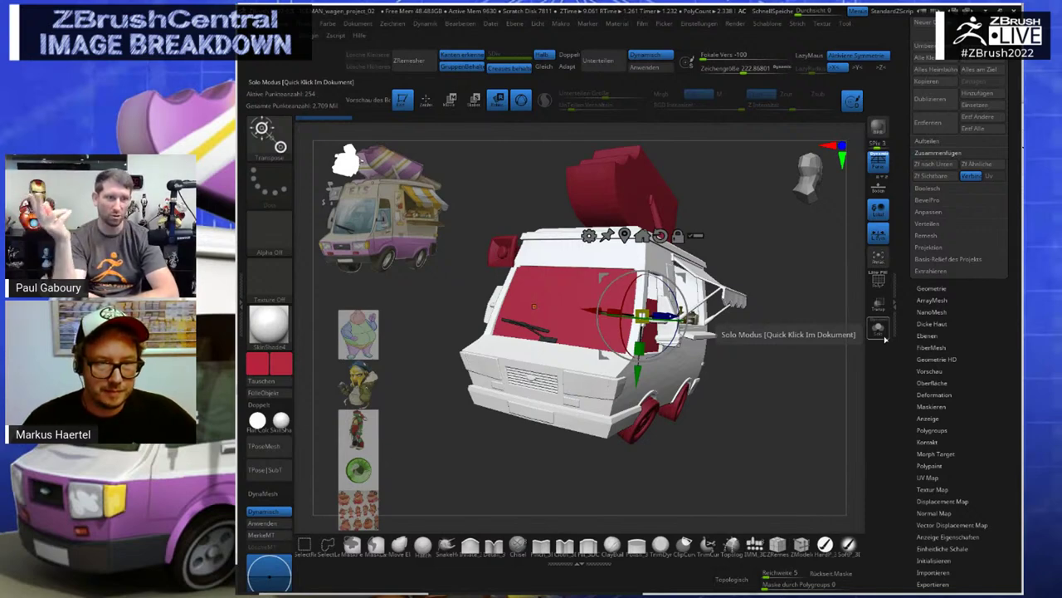
Turn off BPR Transparent Shading for the glass subtool and render the van
left_click(947, 537)
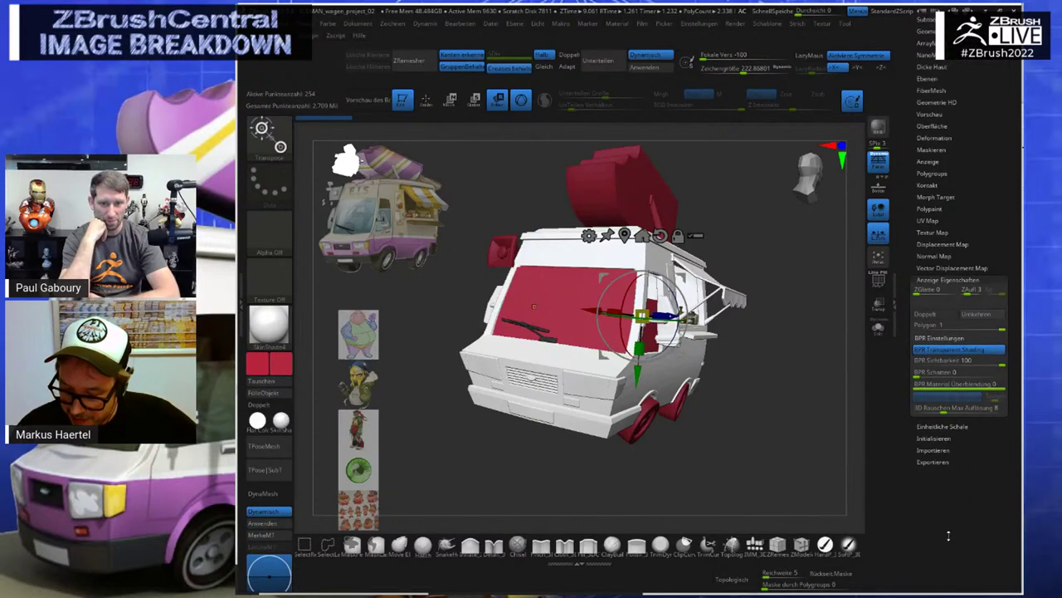
left_click(960, 351)
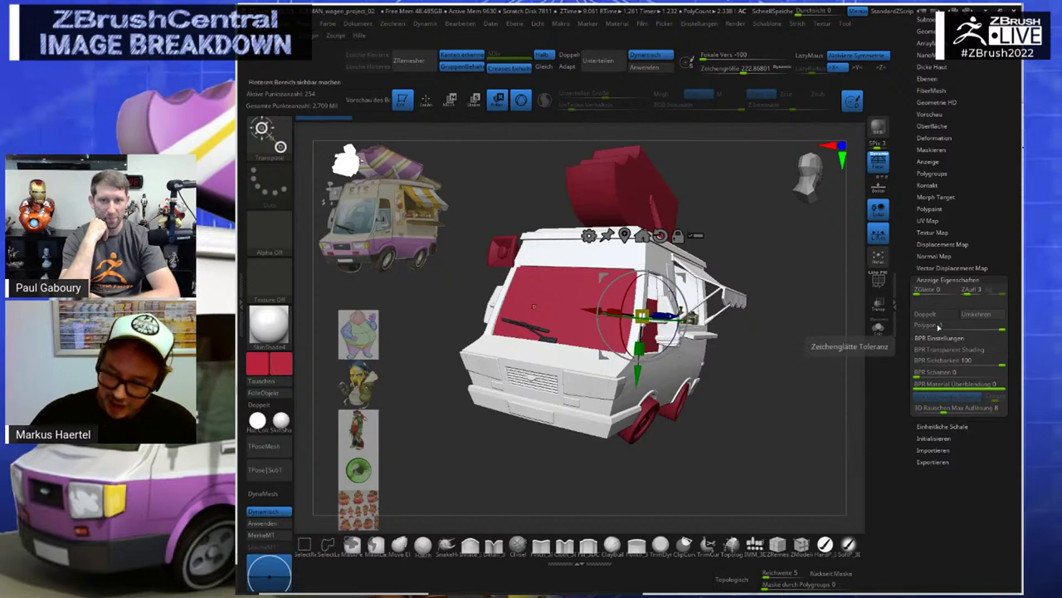
left_click(879, 127)
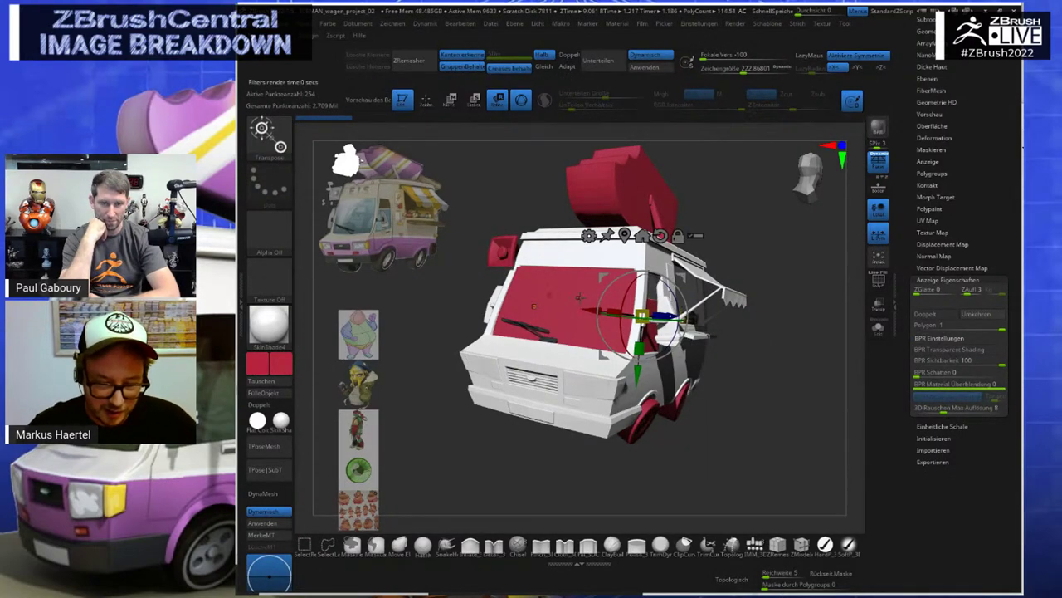
Turn BPR Transparent Shading on for the glass, try adjusting its BPR visibility and render the transparent windows
left_click(960, 351)
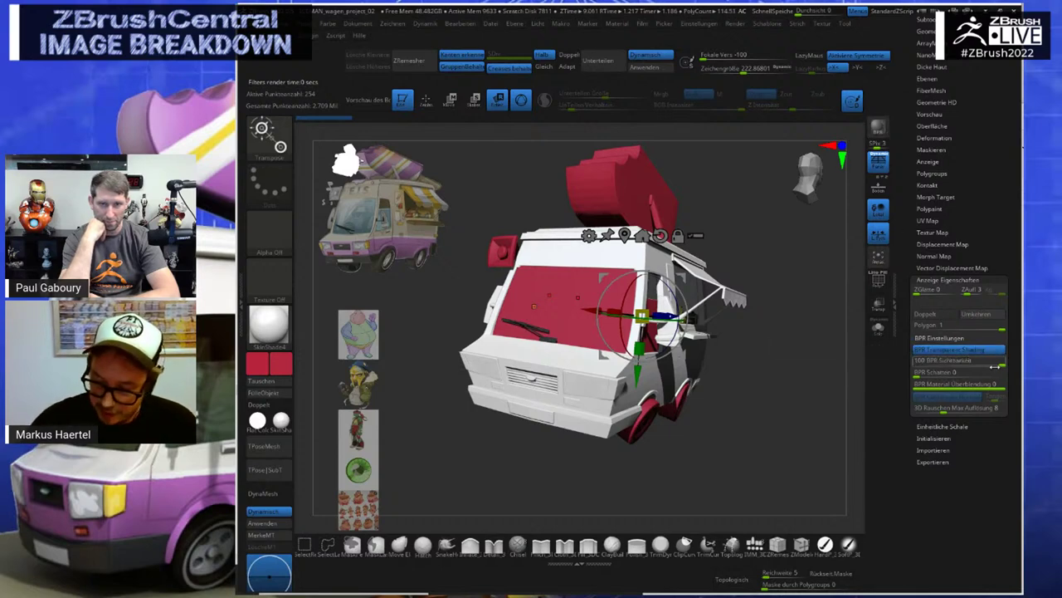
left_click_drag(995, 366, 972, 363)
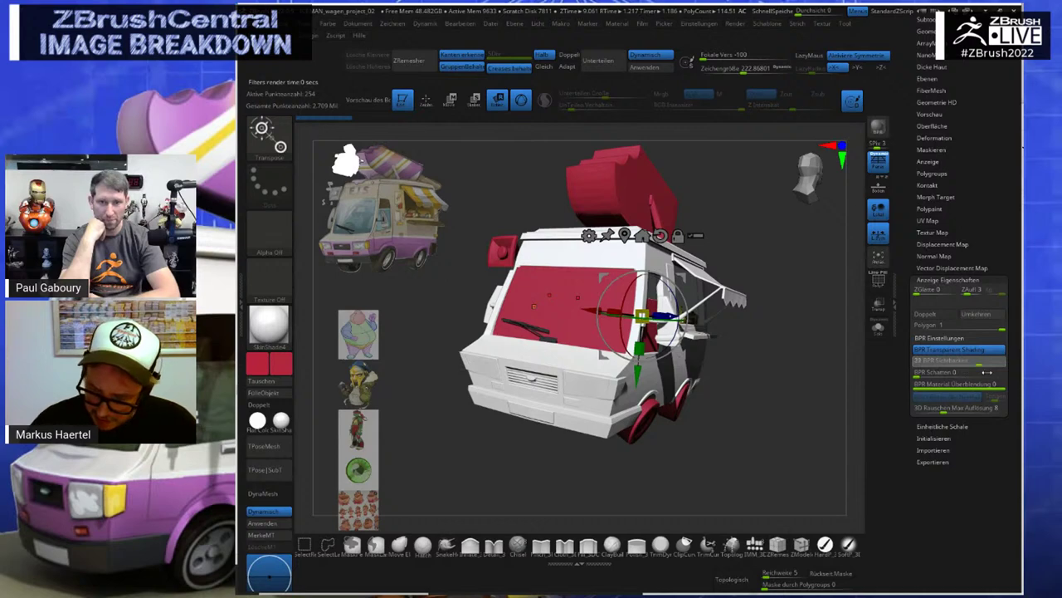
left_click(878, 160)
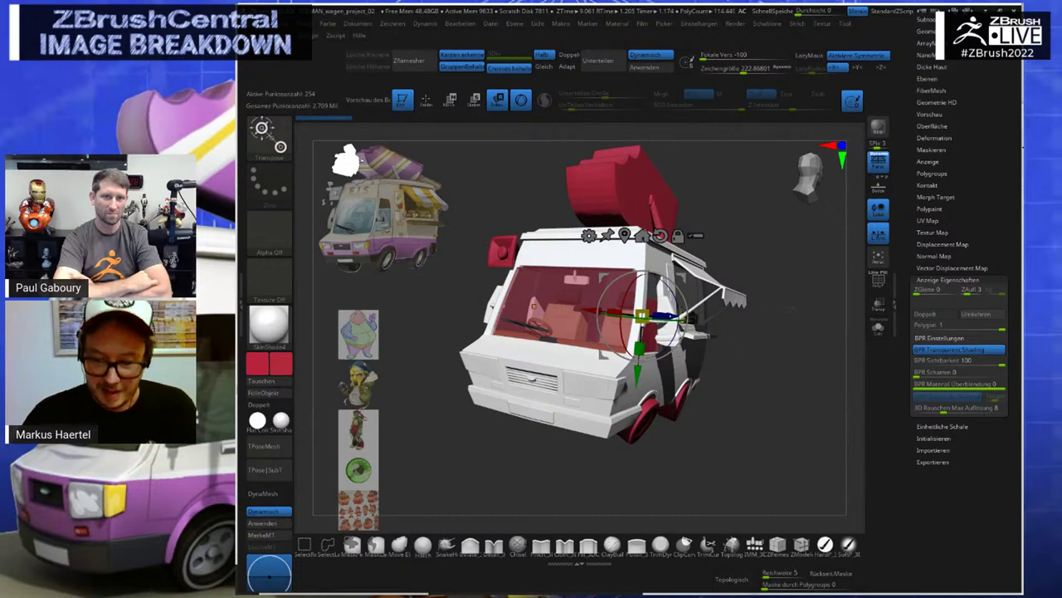
Select the karosserie subtool and place the gizmo on the van's side panel below the serving counter
mouse_move(793, 311)
left_mouse_down()
mouse_move(759, 320)
mouse_move(779, 335)
left_mouse_up()
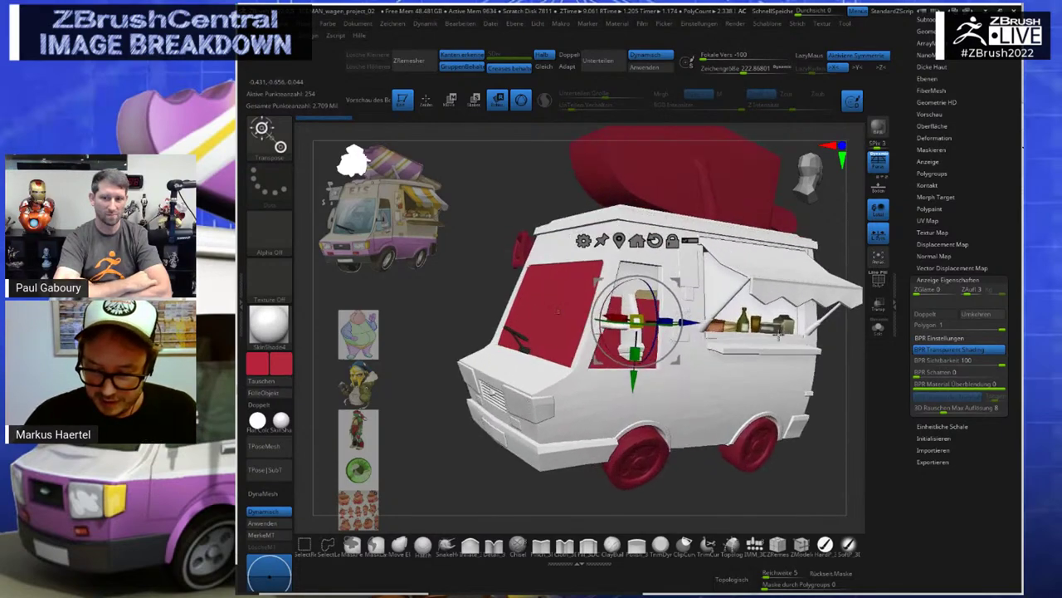
right_click_drag(778, 334, 694, 338)
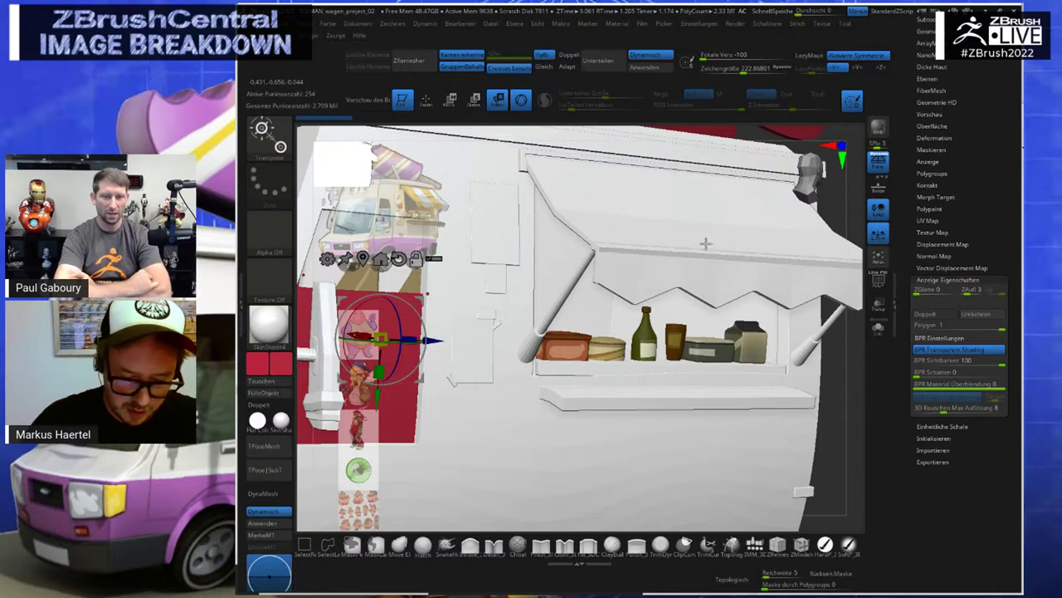
right_click_drag(705, 243, 841, 206, "ctrl")
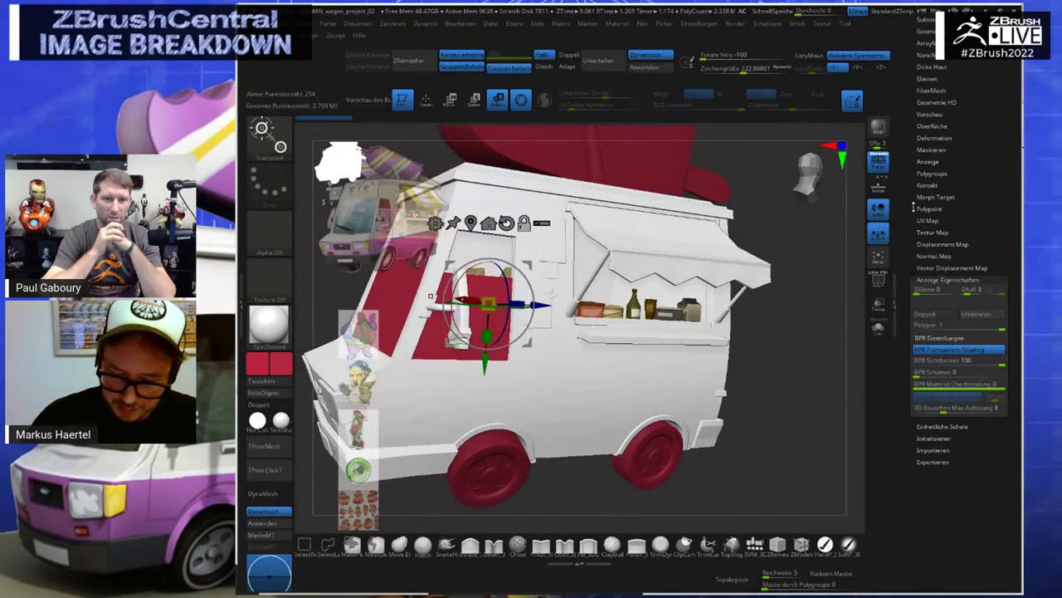
right_click_drag(914, 208, 896, 158, "ctrl")
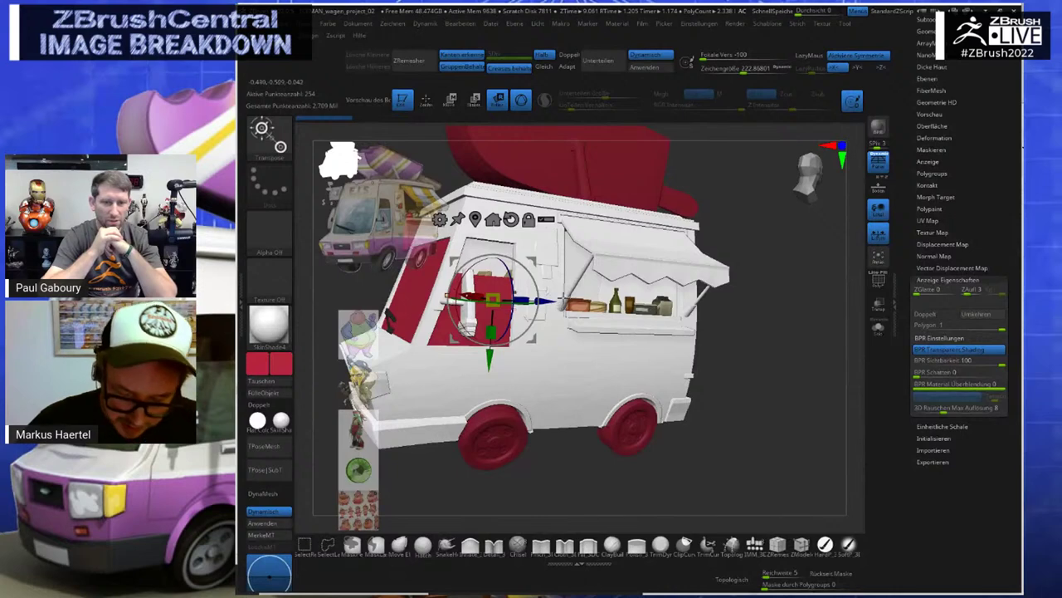
left_click(576, 366, "alt")
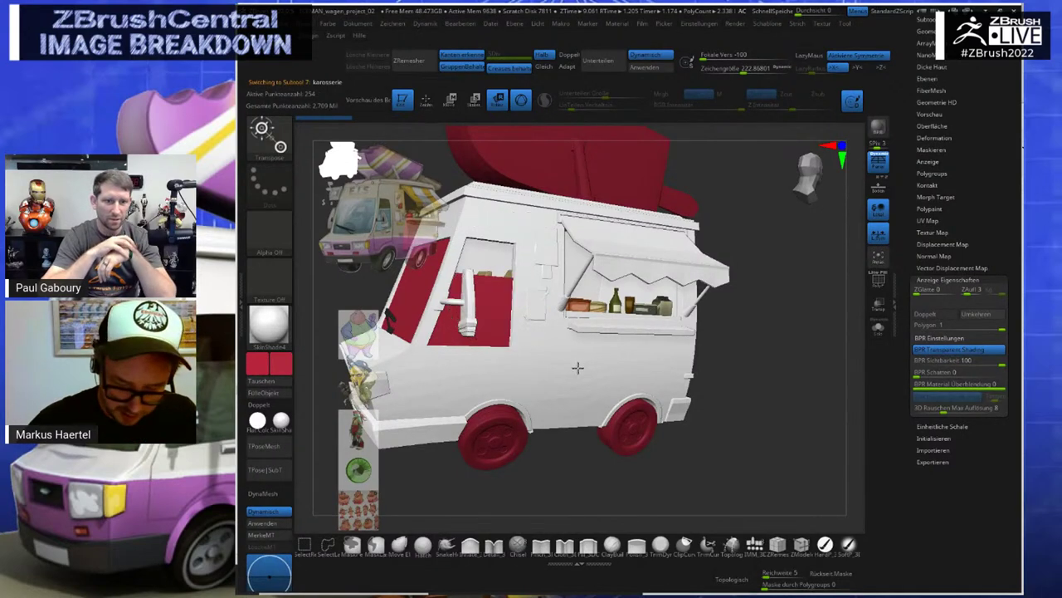
right_click_drag(714, 357, 753, 380)
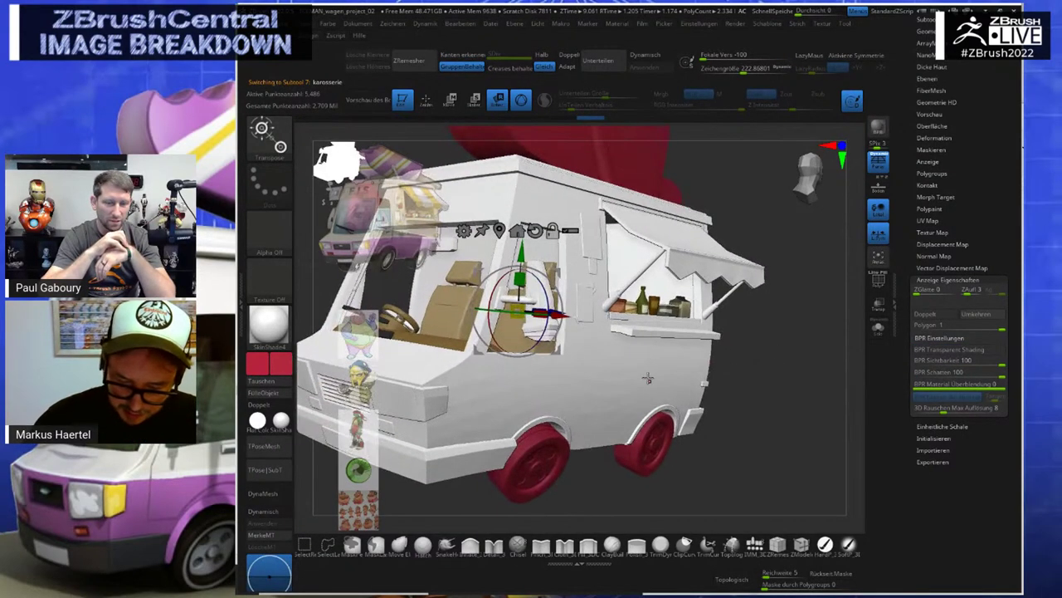
left_click(649, 381, "alt")
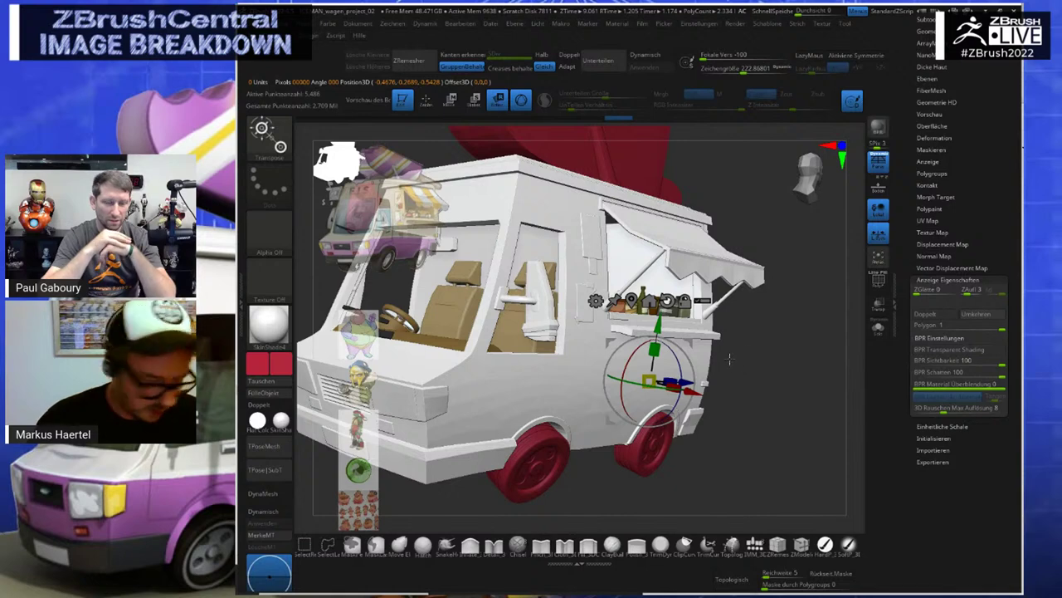
Insert a small Cylinder from the IMM_3DCW brush on the van's side panel below the serving counter
key("q")
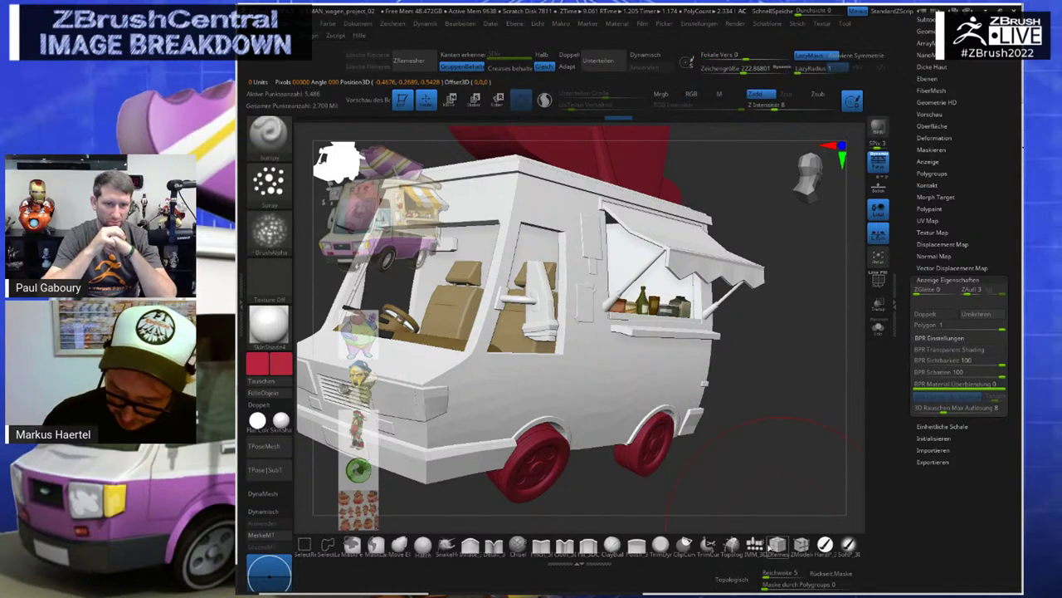
left_click(756, 546)
left_click(564, 136)
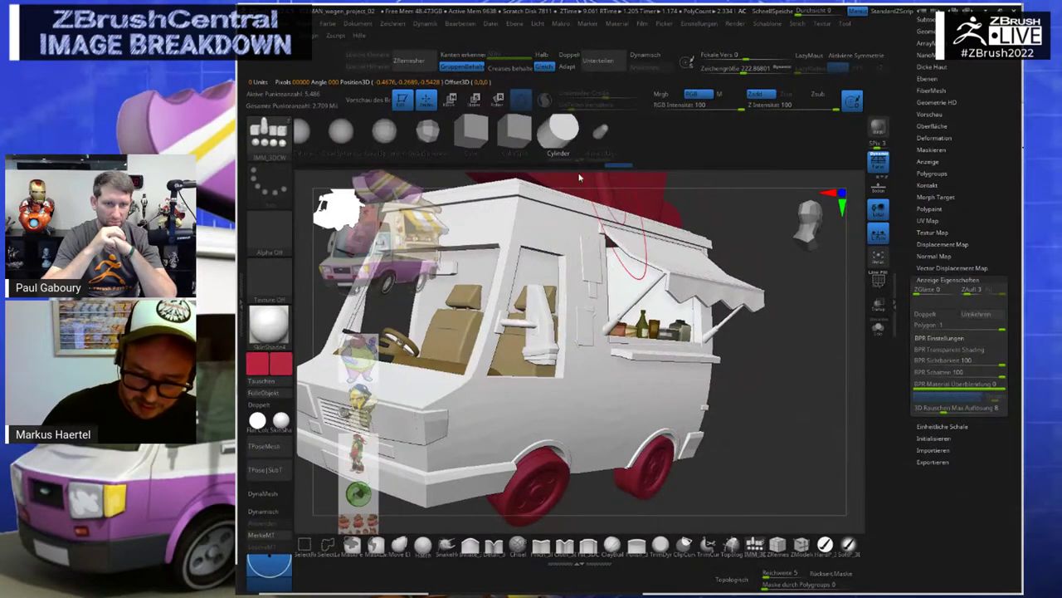
left_click_drag(632, 396, 635, 404)
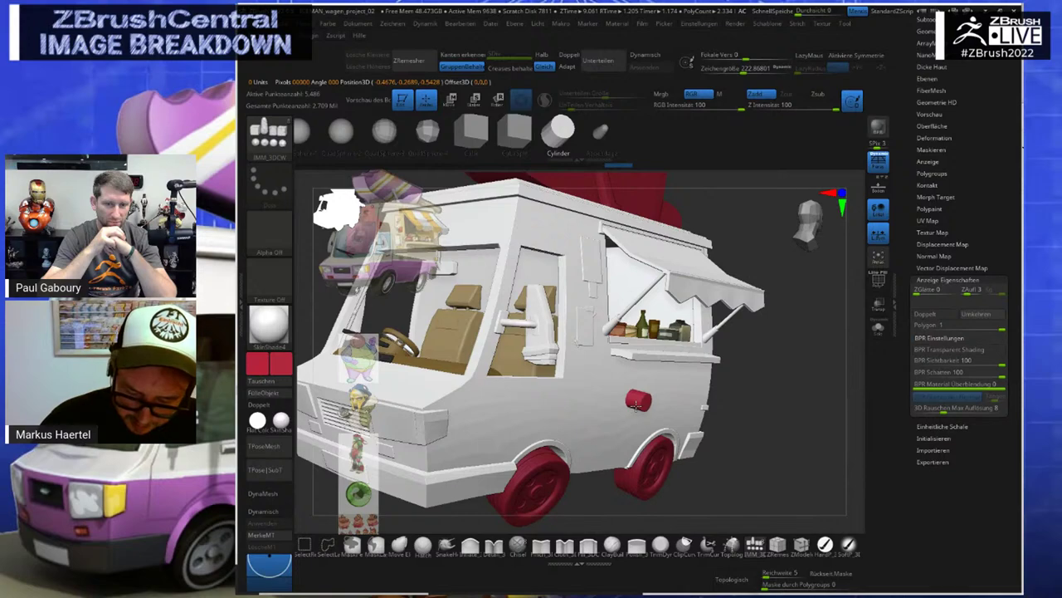
Split the unmasked cylinder off the van body into its own subtool and make that subtool active
left_click_drag(732, 386, 767, 386)
key("r")
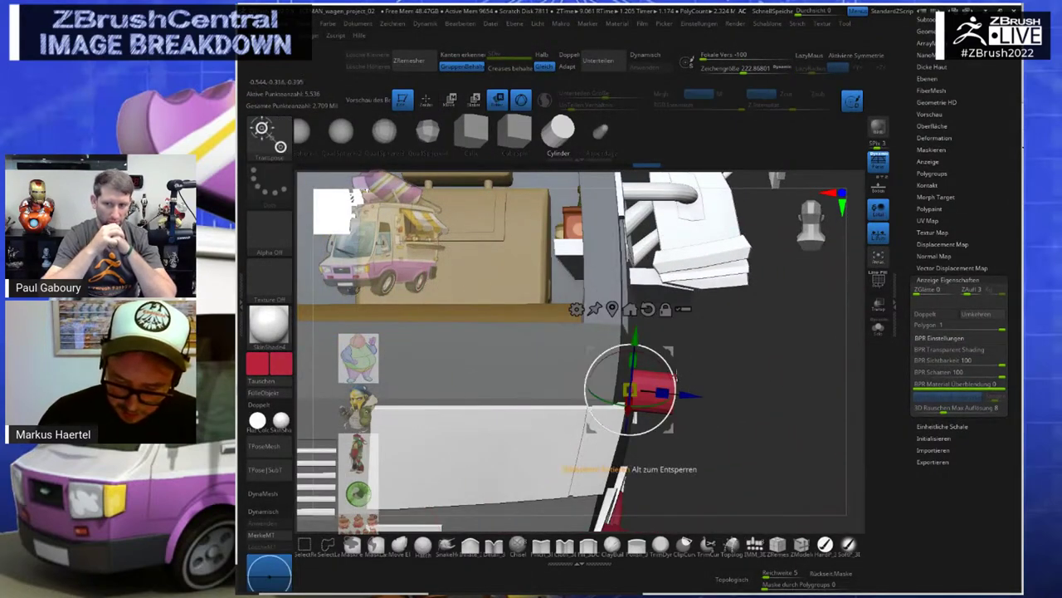
left_click(721, 368, "ctrl")
left_click(721, 368, "ctrl")
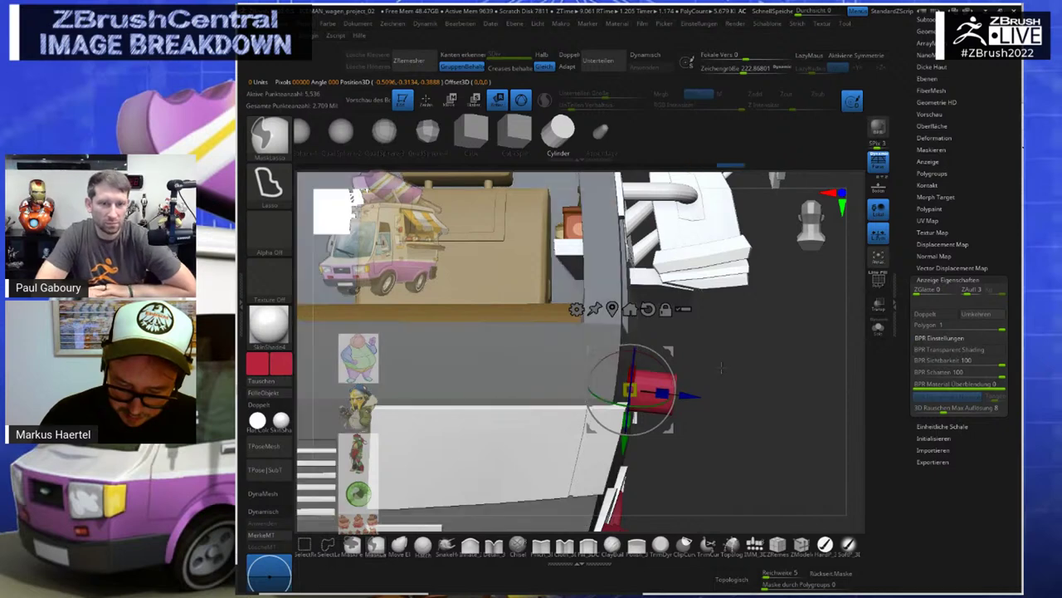
key("space")
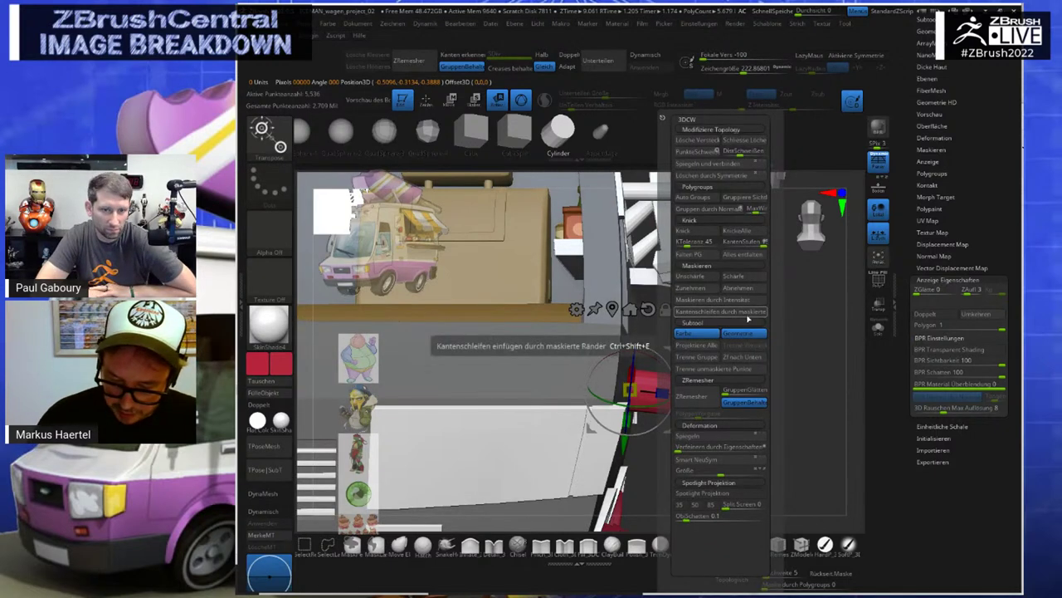
left_click(741, 371)
key("Down")
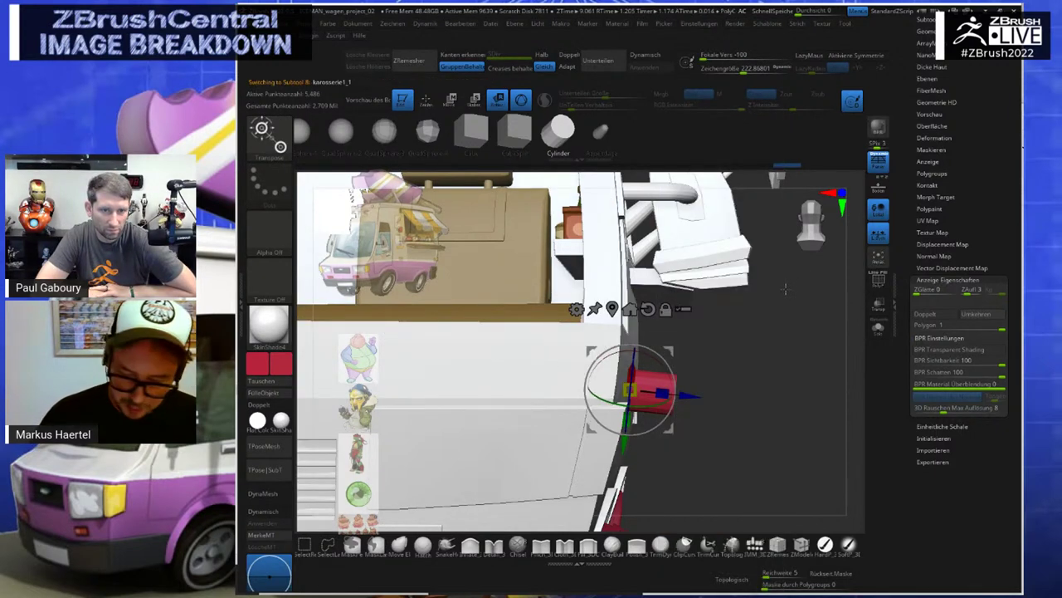
Enable transparency and polyframe display, place the gizmo on the cylinder's outer end and reset its orientation
left_click(880, 307)
mouse_move(781, 375)
left_mouse_down()
mouse_move(731, 397)
mouse_move(764, 406)
mouse_move(781, 371)
mouse_move(798, 375)
mouse_move(685, 449)
mouse_move(761, 338)
left_mouse_up()
left_click(759, 337, "ctrl+shift")
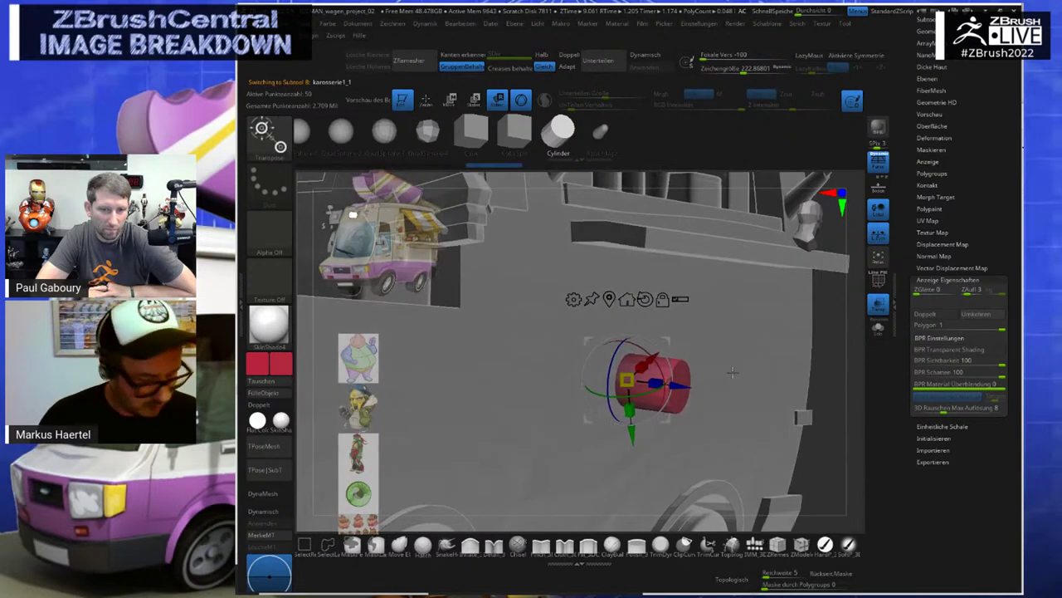
right_click_drag(696, 382, 699, 395, "ctrl")
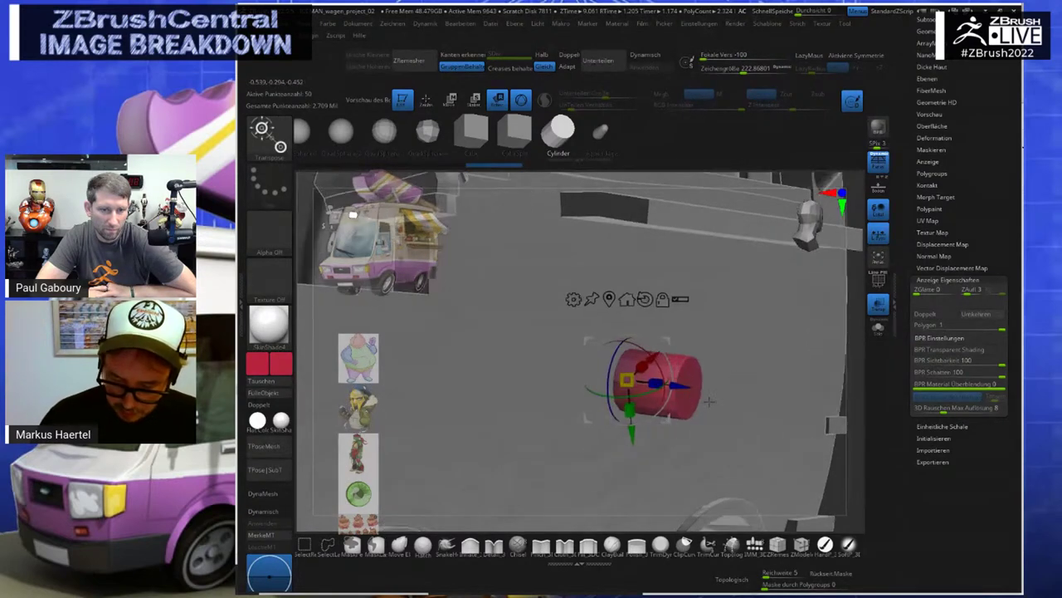
key("shift+f")
left_click(691, 399, "alt")
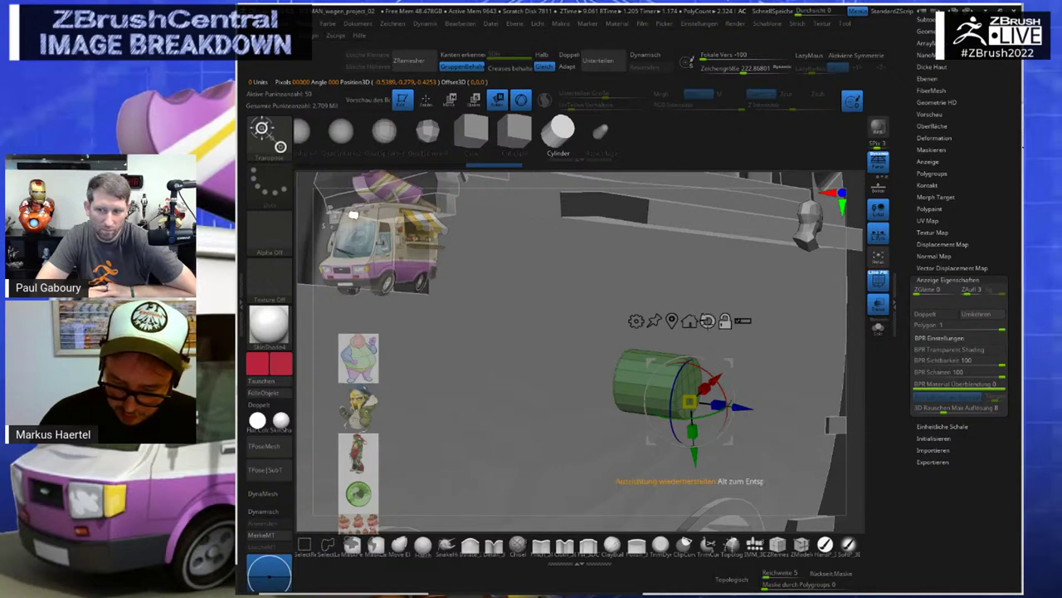
left_click(706, 321)
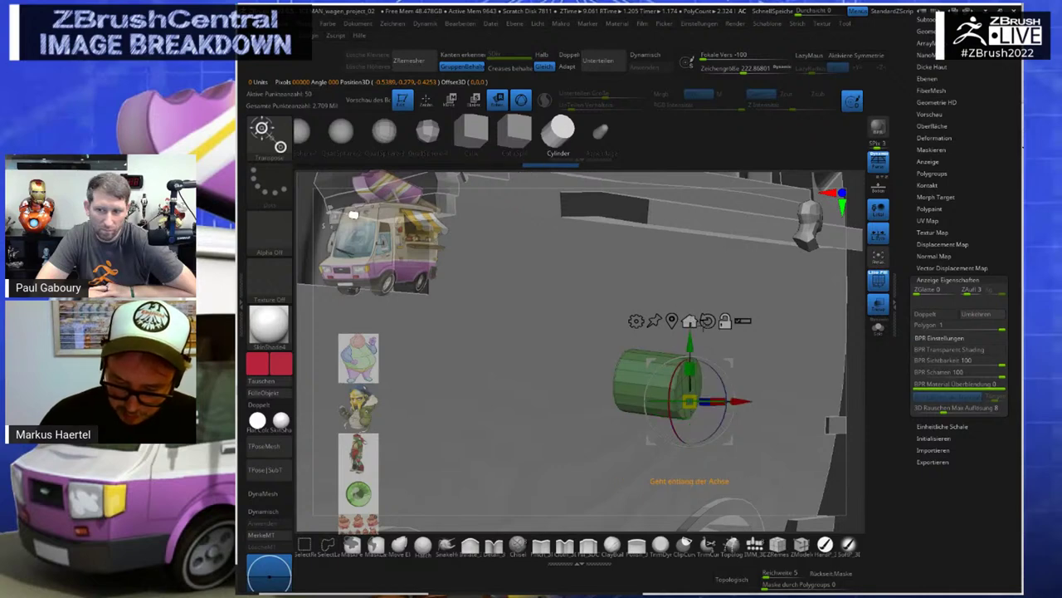
Realign the gizmo to the cylinder's outer end cap and reshape the cylinder into a longer, tapered form
left_click(617, 357, "alt")
left_click(689, 387, "alt")
left_click_drag(840, 425, 865, 420)
left_click_drag(703, 380, 808, 404)
left_click_drag(834, 412, 746, 402)
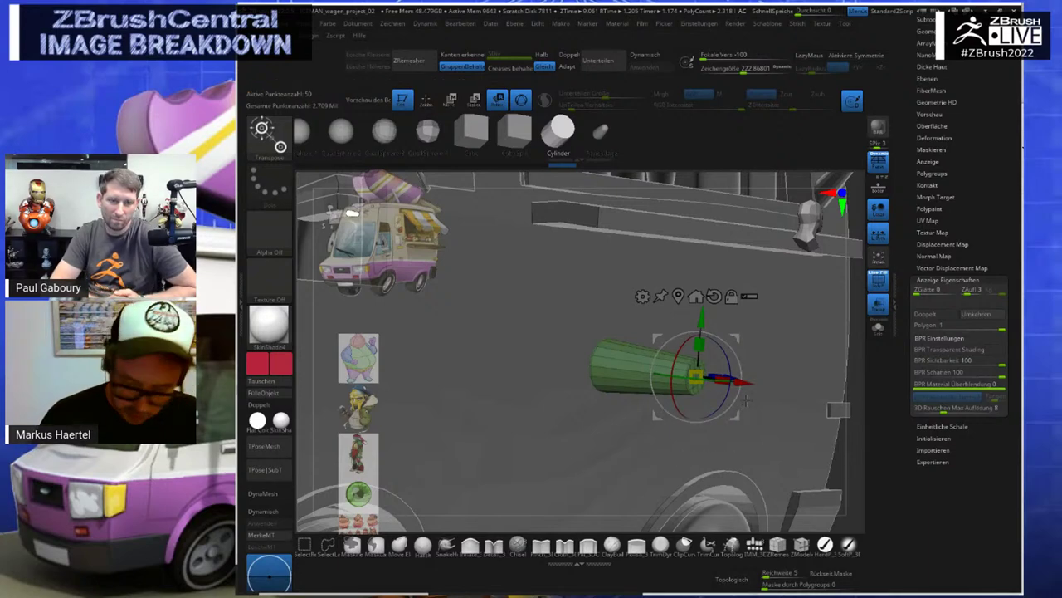
Try to extrude the tapered cylinder's narrow end with the gizmo, undoing the change
mouse_move(731, 383)
left_mouse_down("ctrl")
mouse_move(911, 425)
mouse_move(734, 395)
mouse_move(913, 428)
mouse_move(739, 400)
left_mouse_up("ctrl")
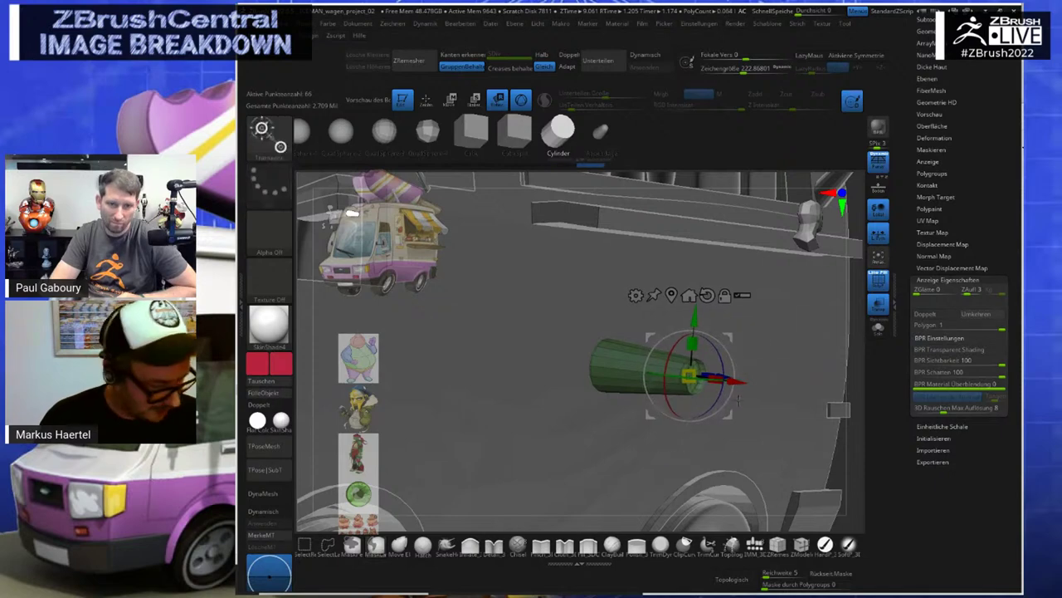
key("ctrl")
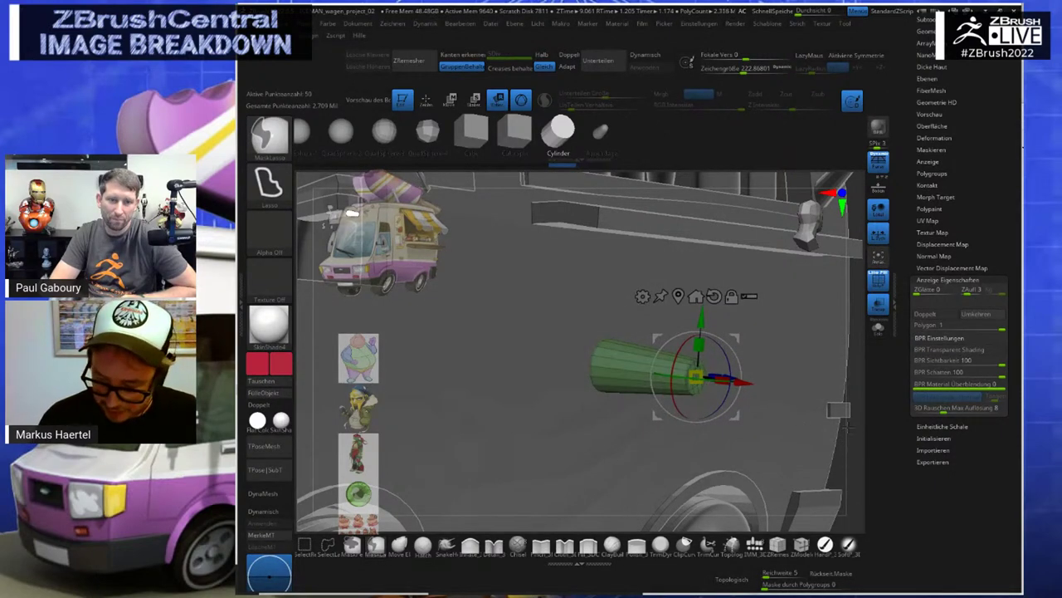
mouse_move(737, 397)
left_mouse_down("ctrl")
mouse_move(883, 423)
mouse_move(809, 424)
left_mouse_up("ctrl")
key("ctrl+z")
Try replacing the tapered mesh with the Cylinder insert and drawing a cylinder onto it, undoing both attempts
left_click(563, 130)
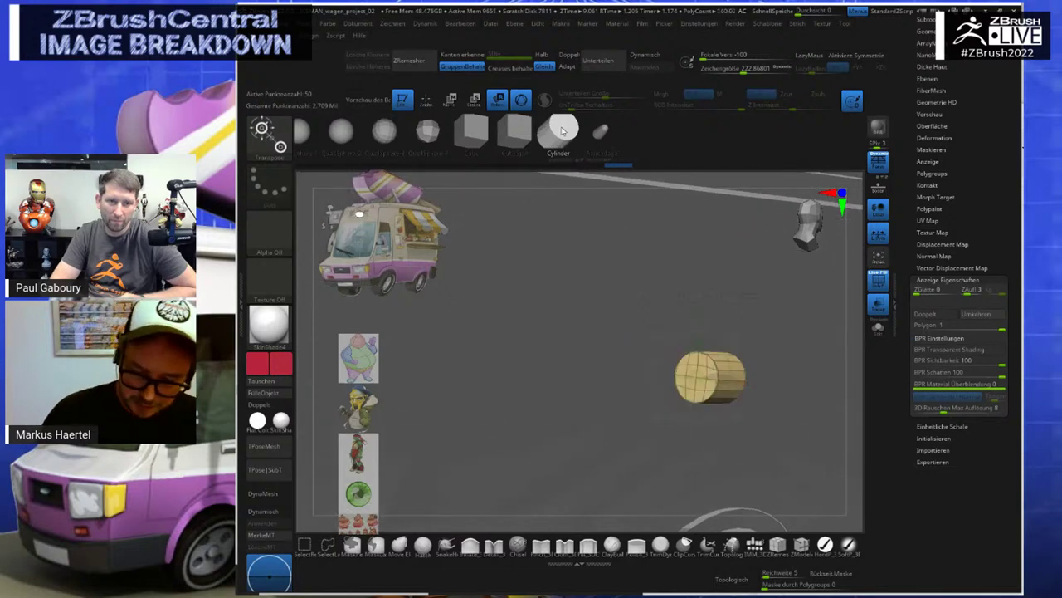
key("ctrl+z")
key("q")
left_click_drag(696, 379, 715, 389)
key("ctrl+z")
key("r")
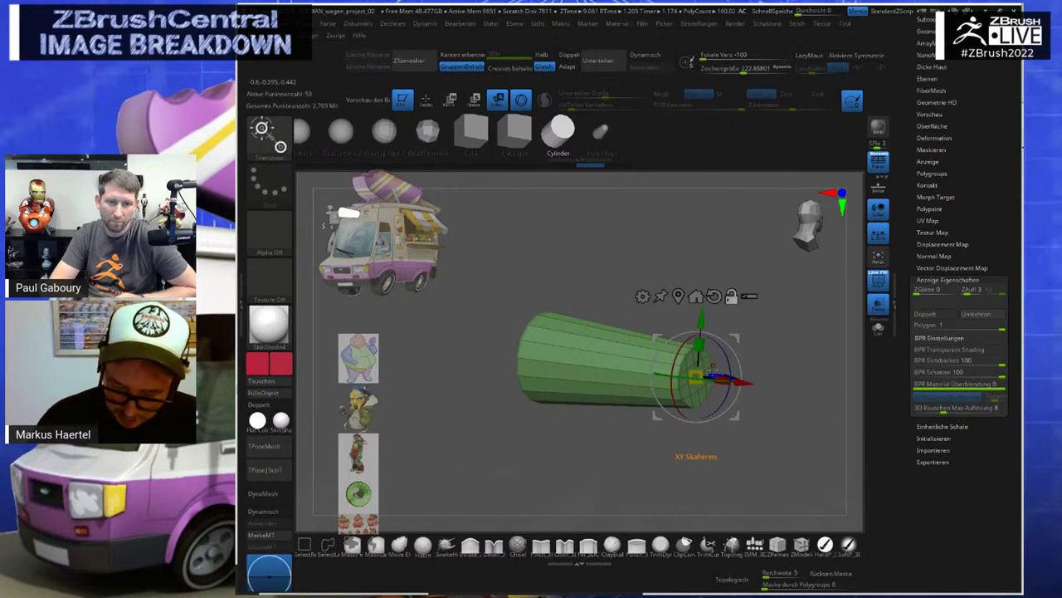
Try to draw another cylinder insert at the centre of the tapered cylinder's narrow end cap
right_click_drag(719, 384, 726, 416, "ctrl")
mouse_move(862, 396)
left_mouse_down()
mouse_move(830, 390)
mouse_move(866, 388)
mouse_move(851, 382)
left_mouse_up()
key("q")
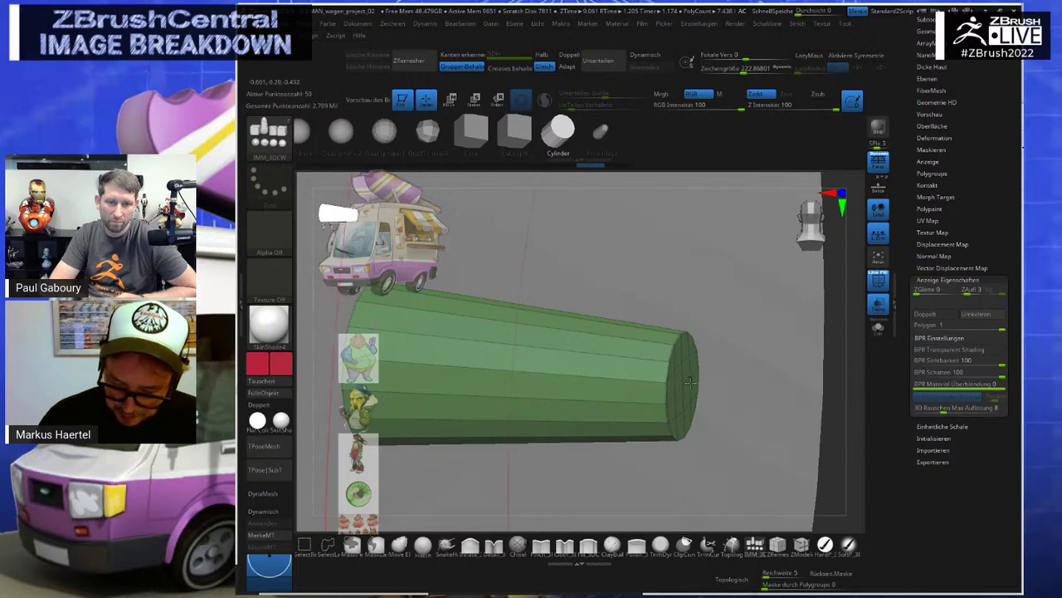
left_click_drag(684, 386, 688, 393)
key("ctrl+z")
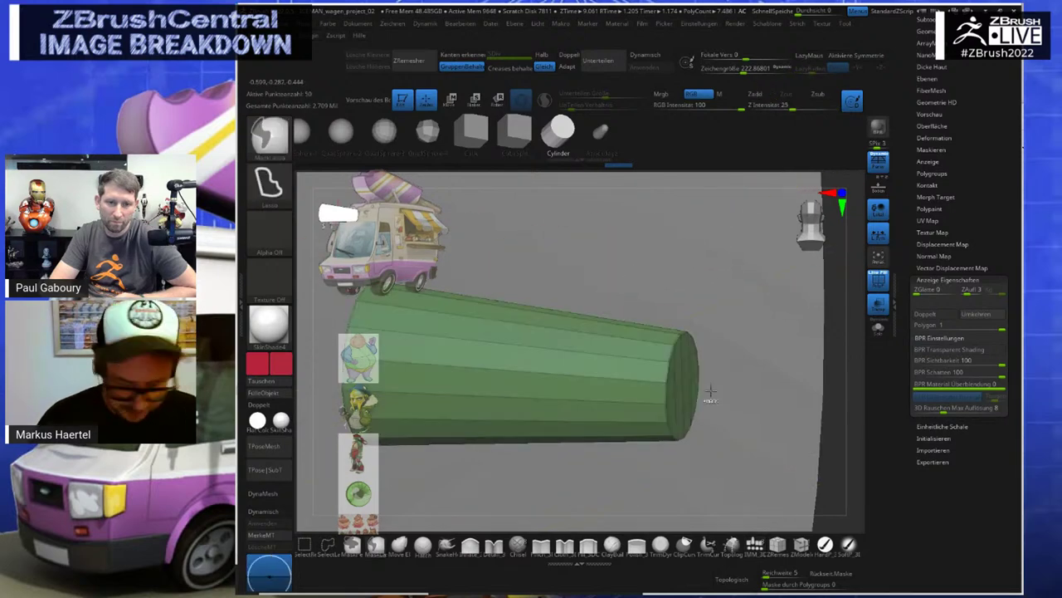
Position the gizmo at the centre of the tapered cylinder's end cap and swap in the IMM_3DCW Cylinder mesh there
left_click_drag(853, 410, 810, 398)
key("r")
left_click_drag(683, 387, 716, 399)
left_click_drag(858, 410, 839, 443)
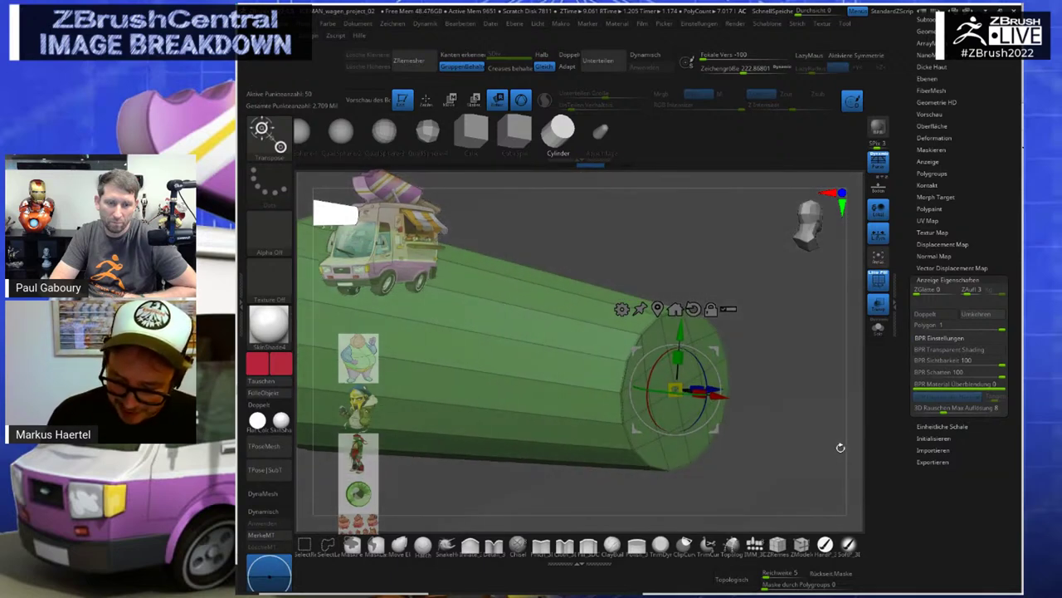
left_click(693, 338)
left_click(676, 391)
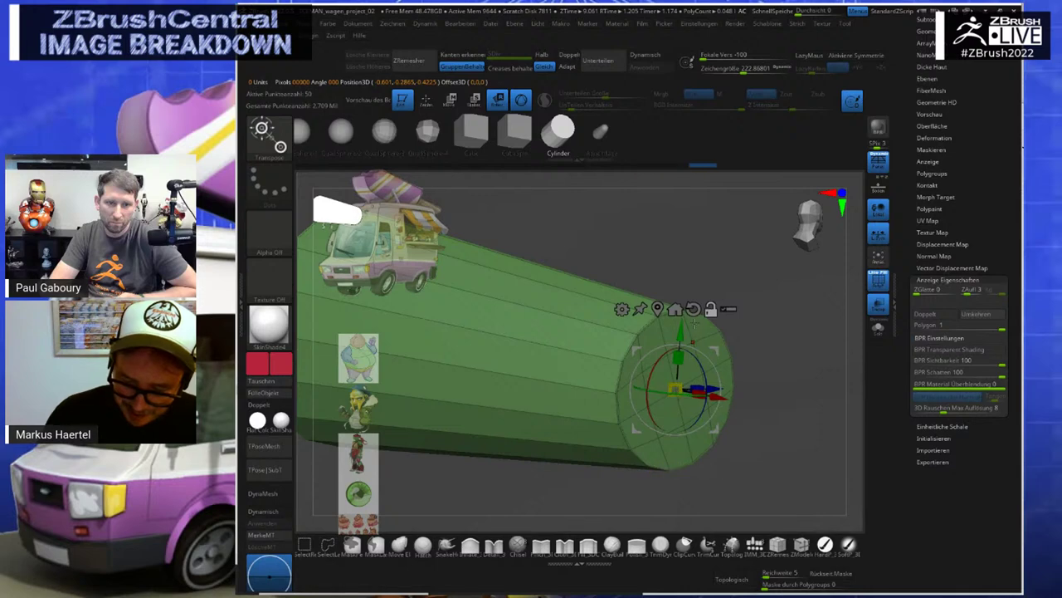
left_click(657, 309)
left_click(676, 389)
left_click_drag(860, 386, 816, 399)
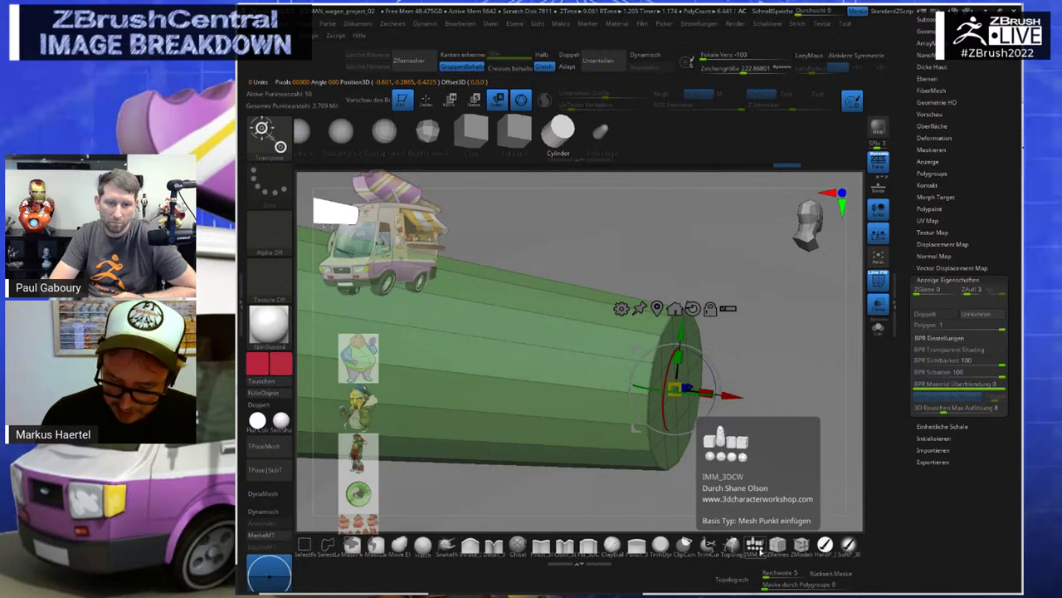
left_click(559, 134)
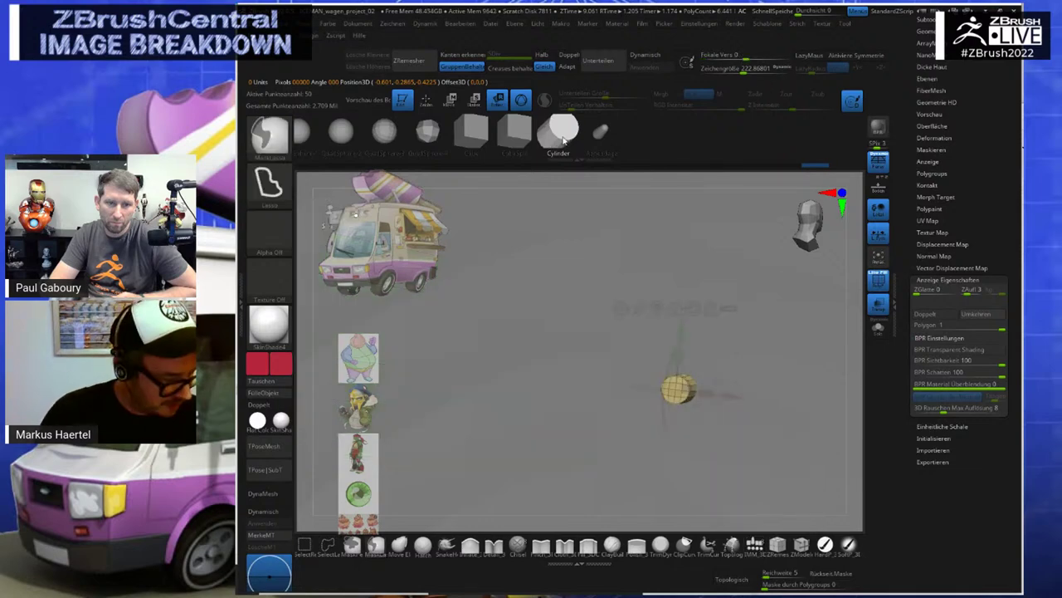
Undo the last change and draw a small cylinder insert at the centre of the tapered cylinder's narrow end cap
key("ctrl+z")
key("q")
left_click_drag(686, 402, 695, 400)
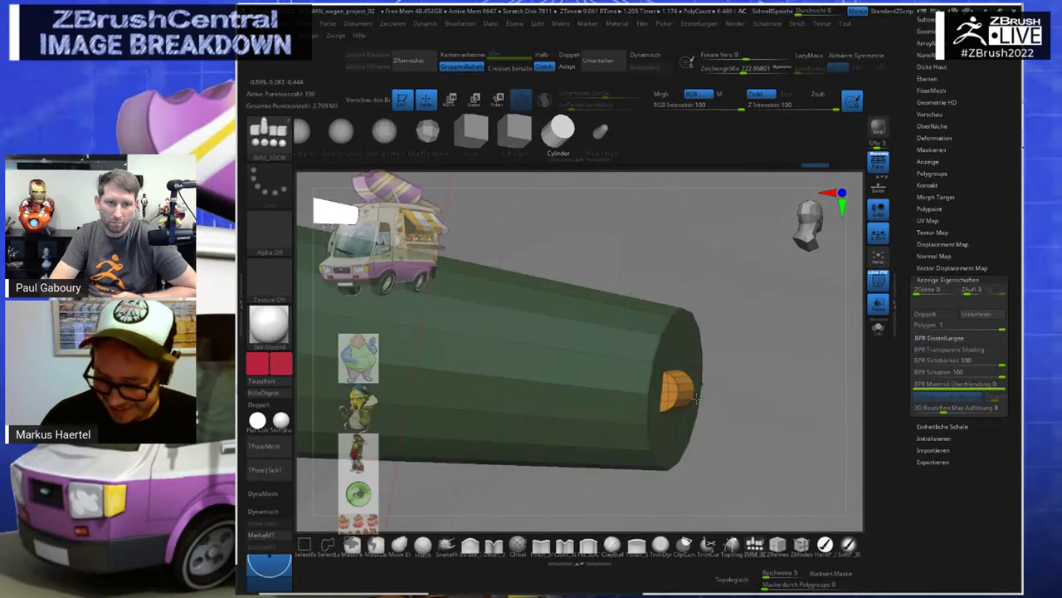
Rotate the small inserted cylinder so its length points straight out of the tapered cylinder's end cap
left_click_drag(856, 408, 823, 426)
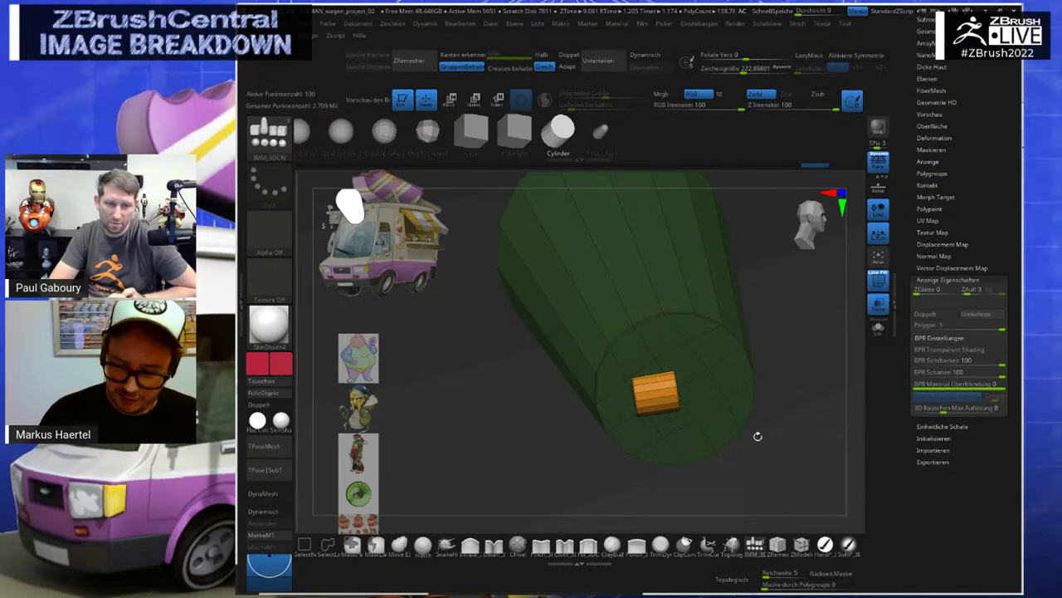
left_click_drag(794, 449, 749, 391)
left_click_drag(851, 425, 720, 357, "shift")
key("r")
left_click_drag(675, 393, 675, 377)
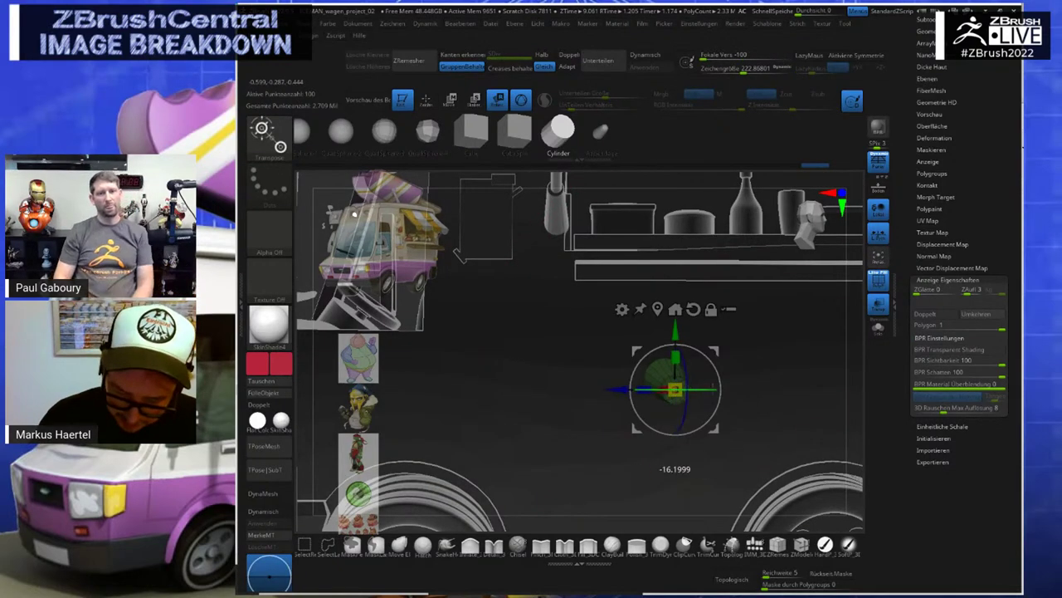
left_click_drag(761, 387, 817, 455, "alt")
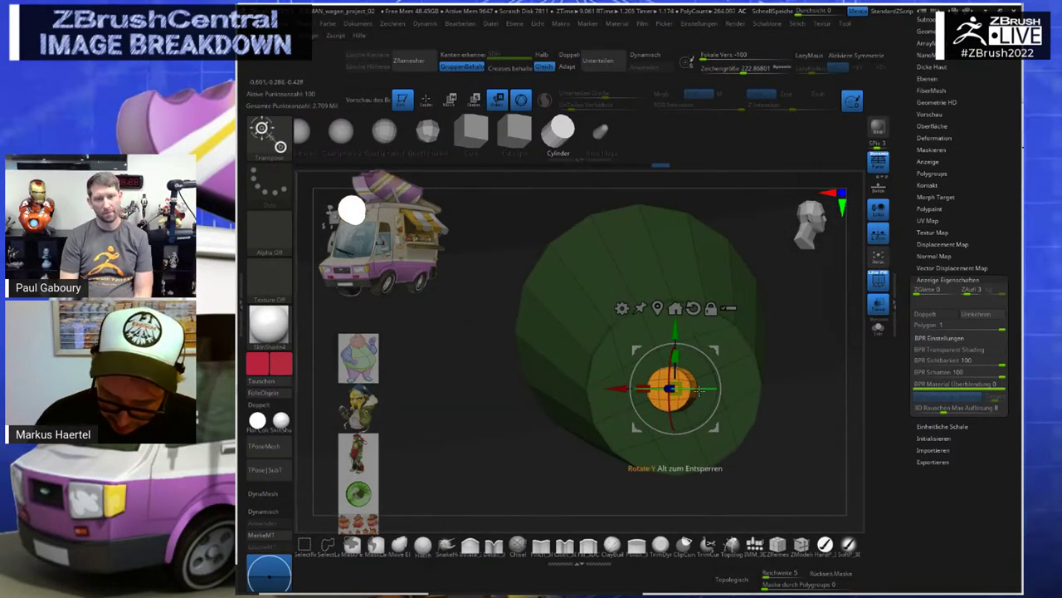
left_click_drag(690, 389, 722, 394)
Adjust the small cylinder's tilt and position so it protrudes from the end cap along the tapered cylinder's axis
left_click_drag(851, 399, 901, 404)
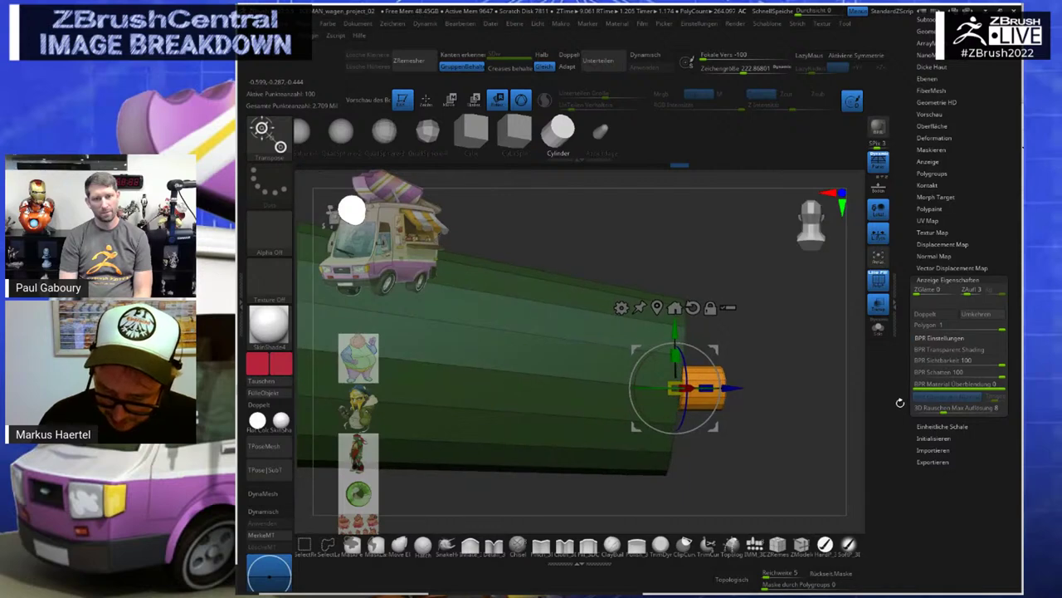
left_click_drag(699, 389, 714, 415)
left_click_drag(801, 431, 762, 448)
left_click_drag(681, 385, 697, 386)
left_click_drag(776, 398, 735, 330, "alt")
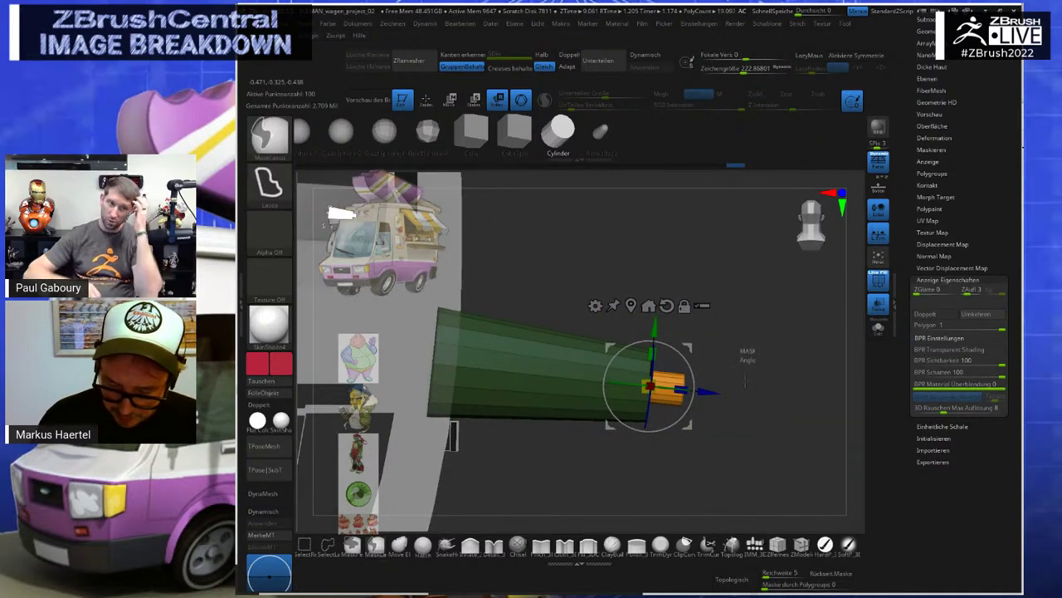
Try to stretch the small cylinder along its axis with the gizmo, undoing the change
left_click_drag(743, 380, 765, 390)
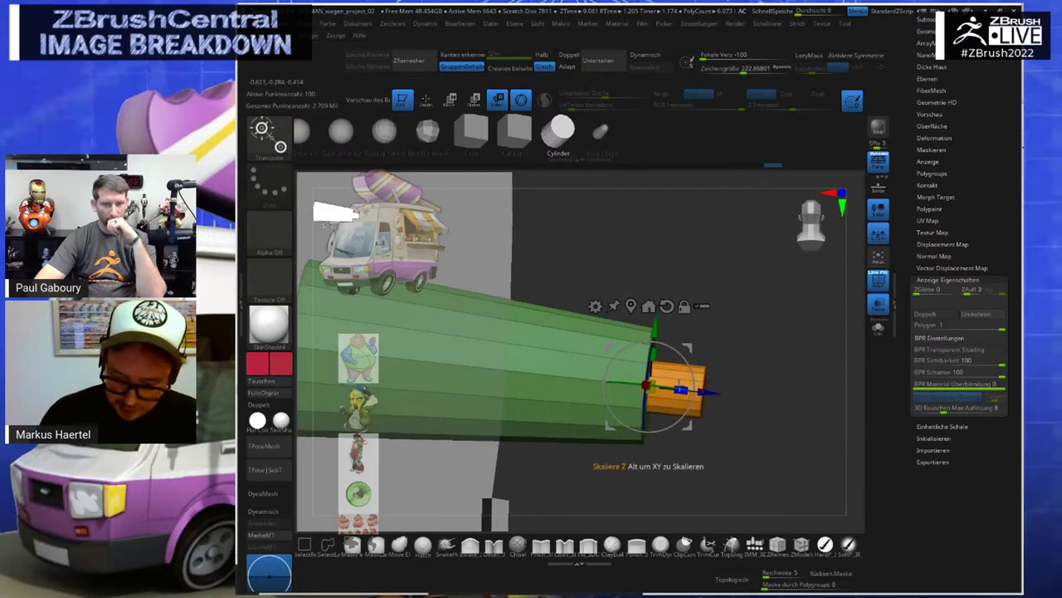
left_click_drag(681, 390, 733, 404)
key("ctrl+z")
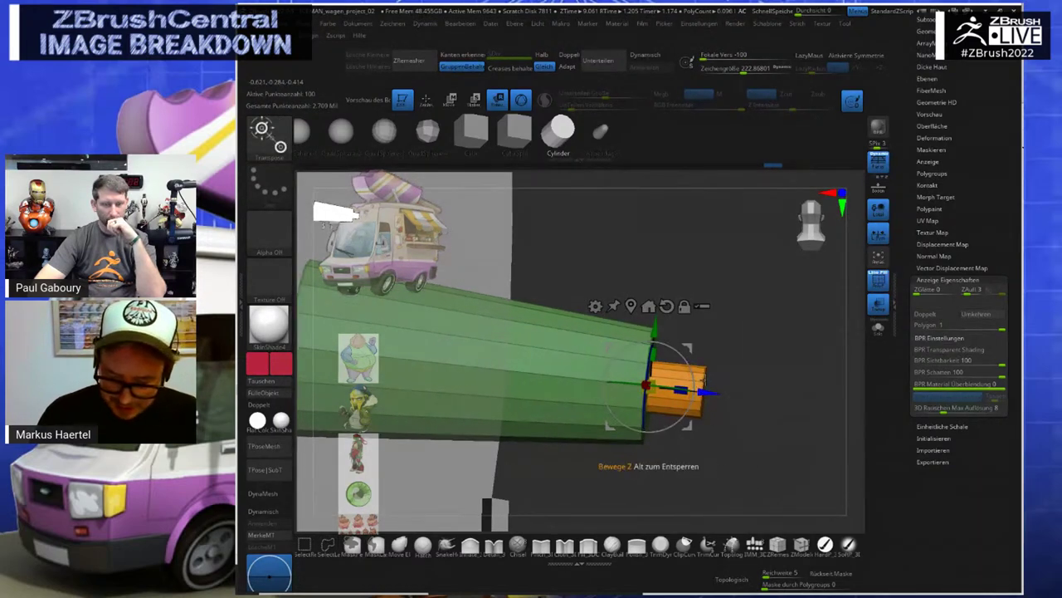
Reposition the gizmo along the shared axis and stretch the small cylinder outward into a long thin rod
left_click(704, 376, "ctrl")
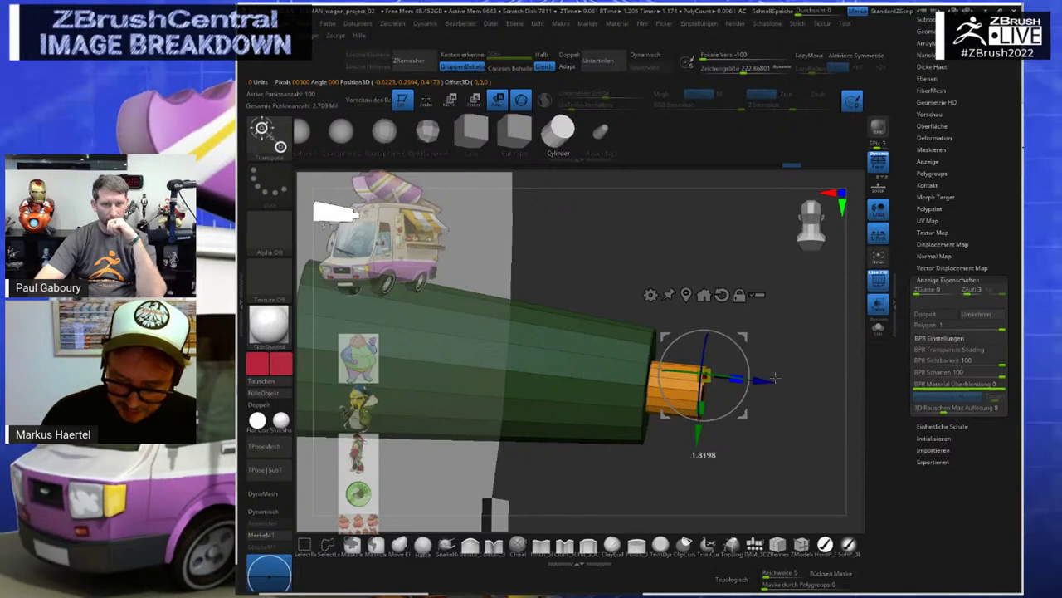
left_click_drag(783, 383, 786, 391)
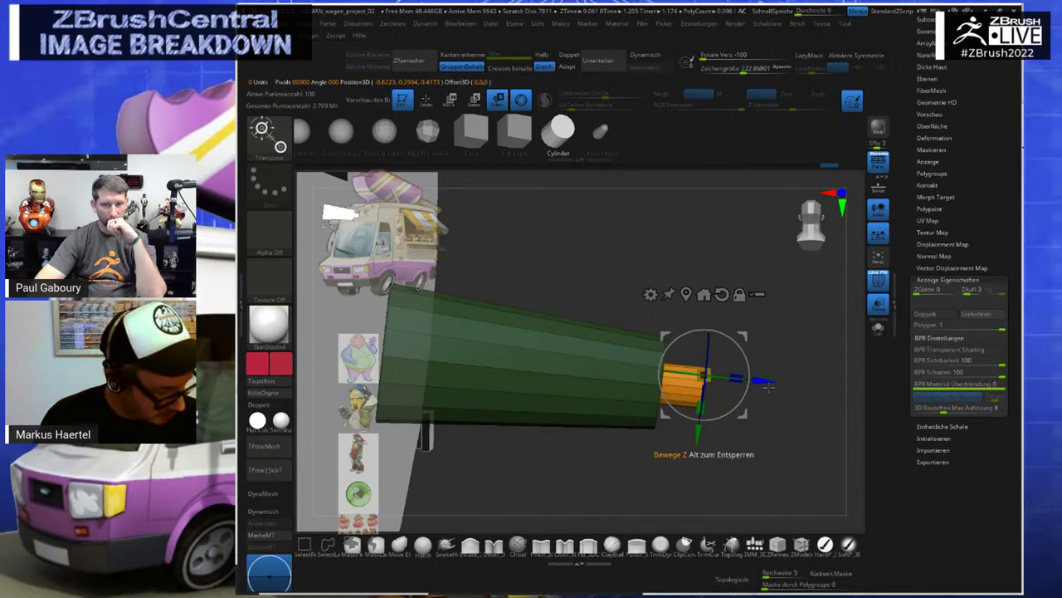
left_click_drag(768, 385, 556, 355, "alt")
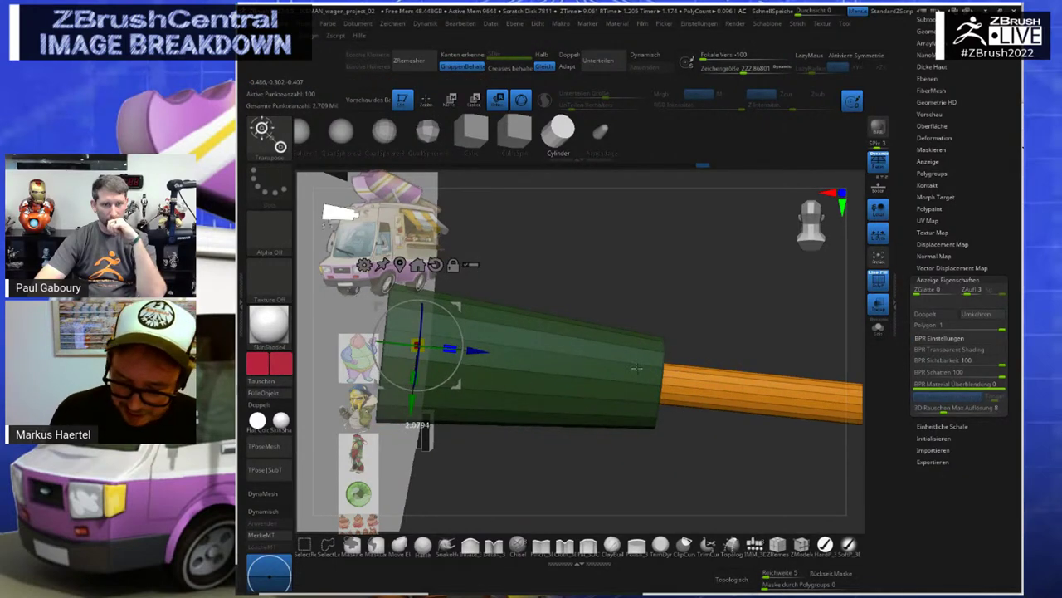
right_click_drag(535, 268, 599, 346, "ctrl")
right_click_drag(640, 443, 648, 490, "ctrl")
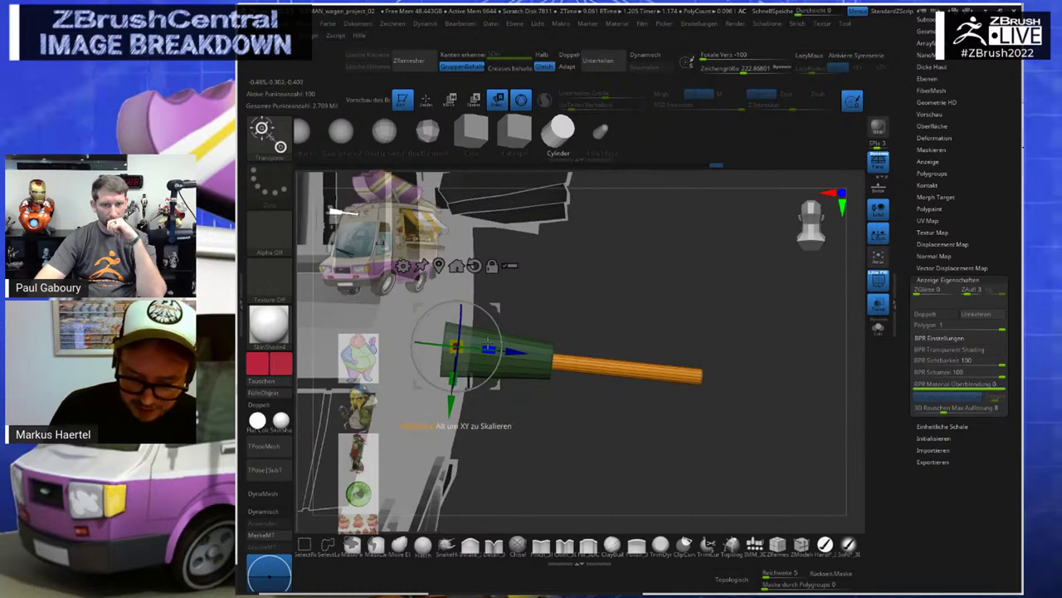
left_click_drag(490, 350, 554, 359)
Compare the rod with the awning supports on the van's side and make the karosserie subtool active
right_click_drag(580, 378, 575, 333, "ctrl")
right_click_drag(627, 299, 715, 394, "alt")
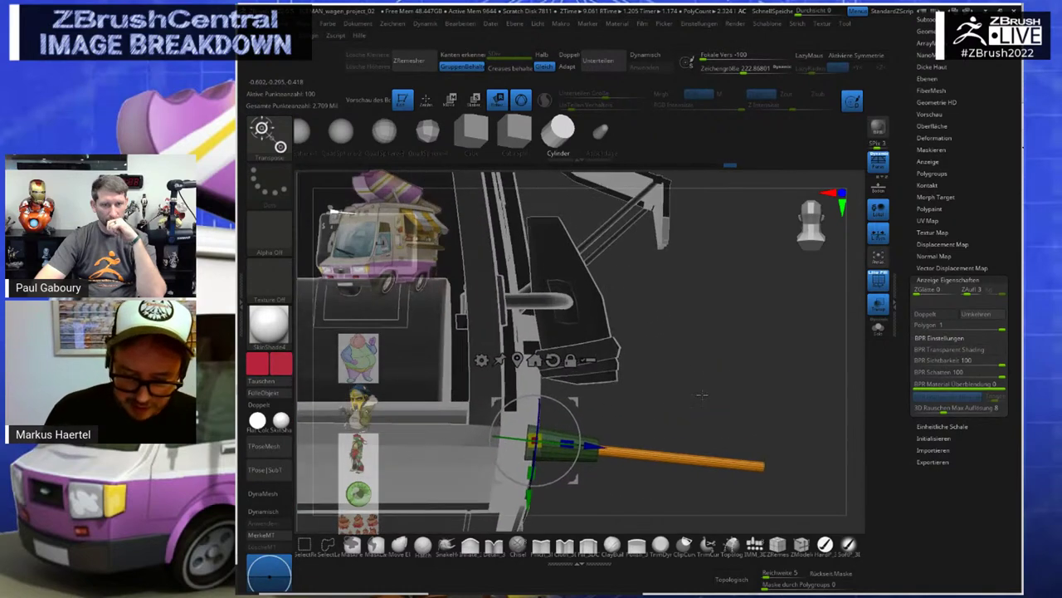
right_click_drag(745, 305, 652, 295)
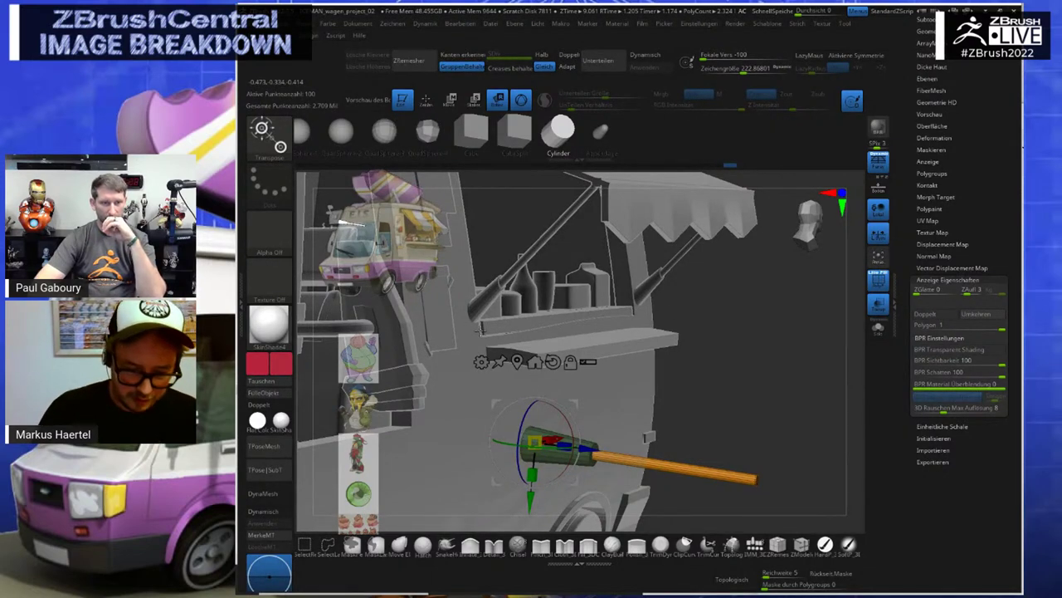
right_click_drag(535, 298, 469, 333)
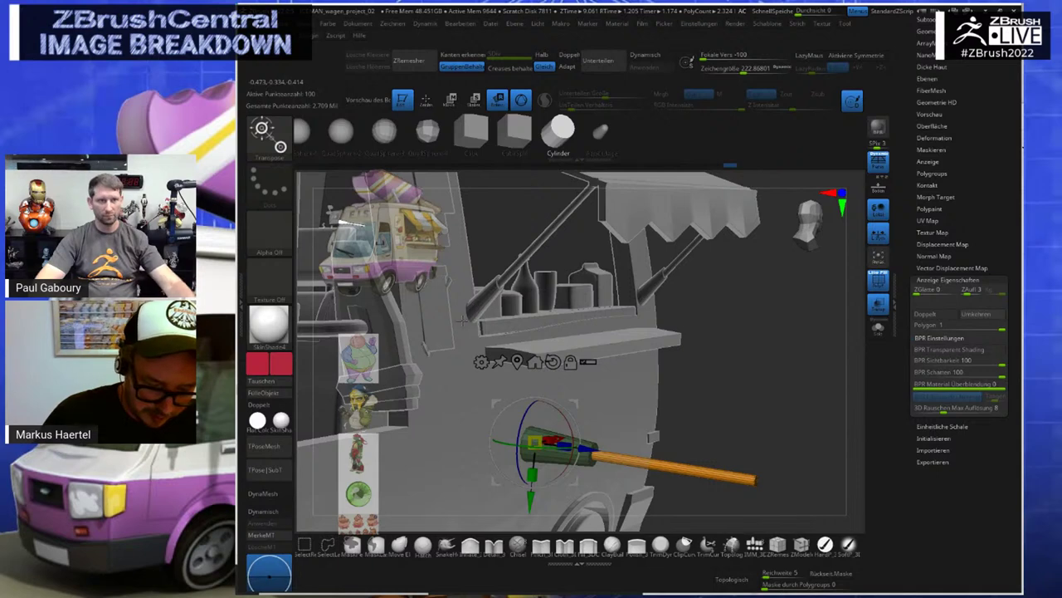
right_click_drag(745, 382, 732, 394)
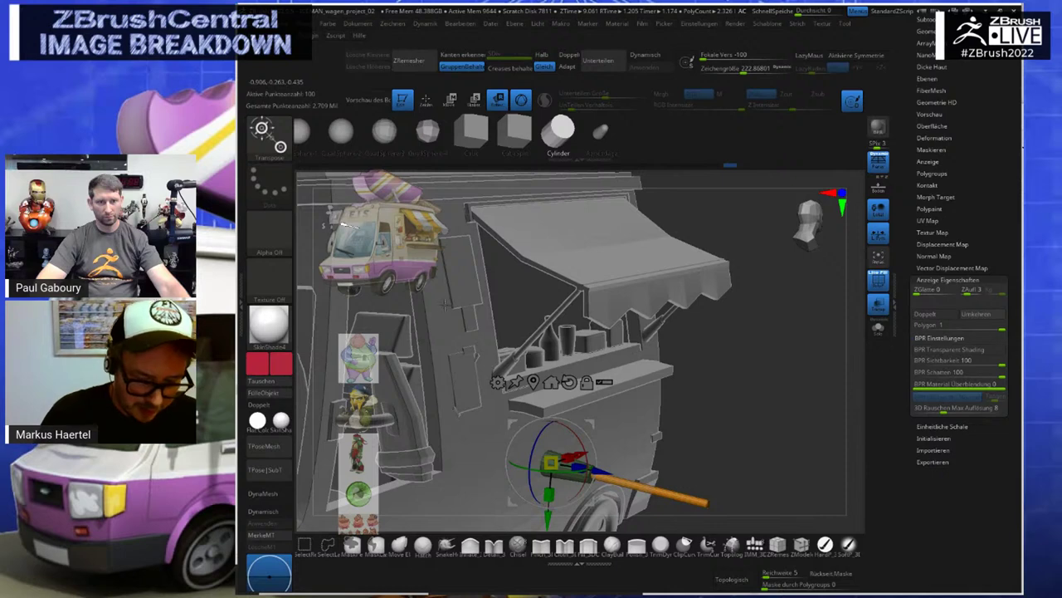
left_click(453, 318, "alt")
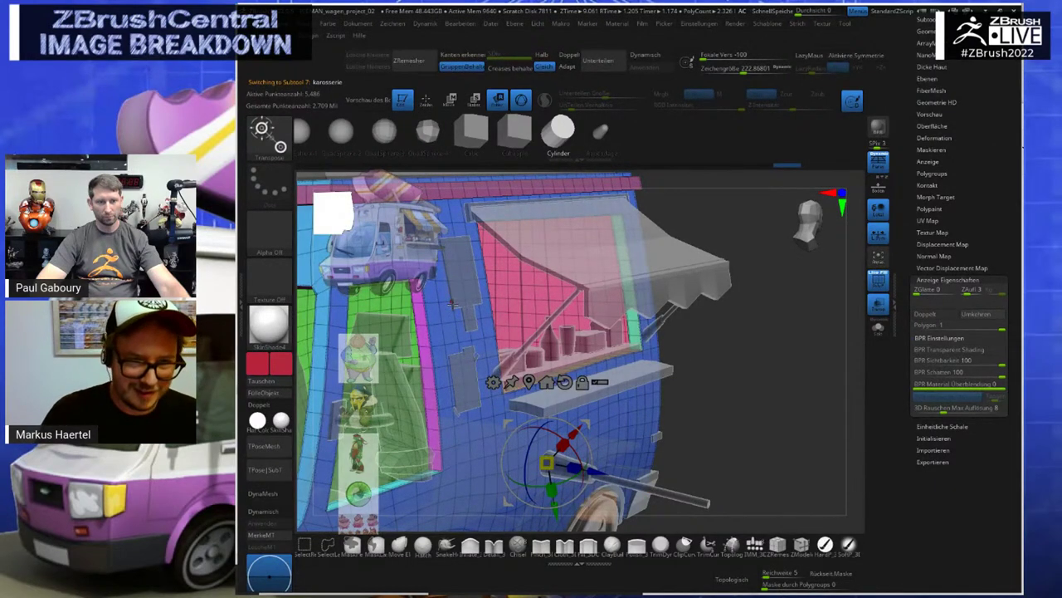
right_click_drag(628, 343, 769, 391, "ctrl")
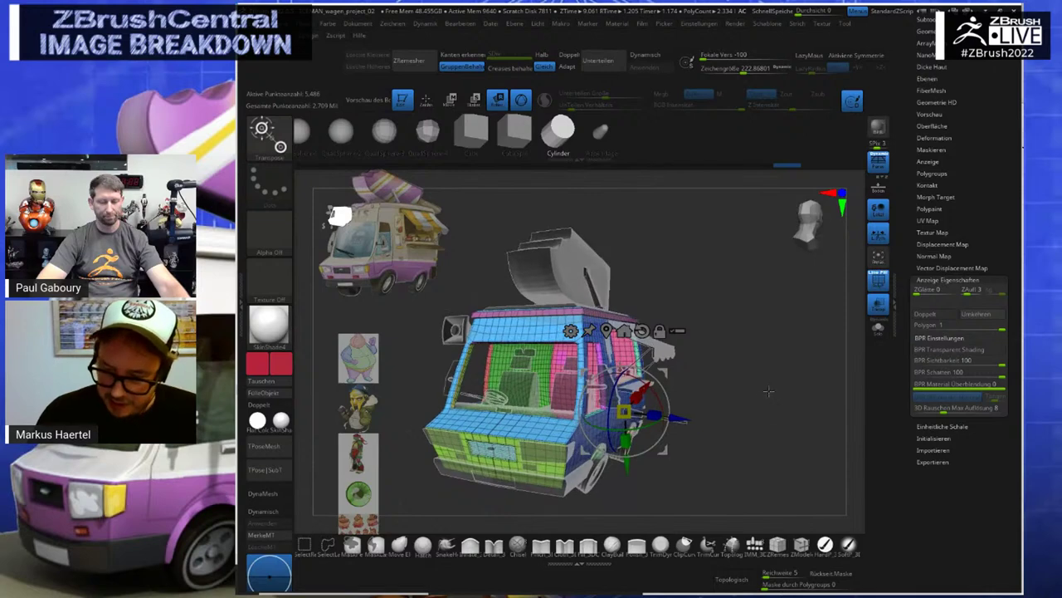
Switch the active tool to the Wagen_neu van model
left_click_drag(901, 77, 903, 313)
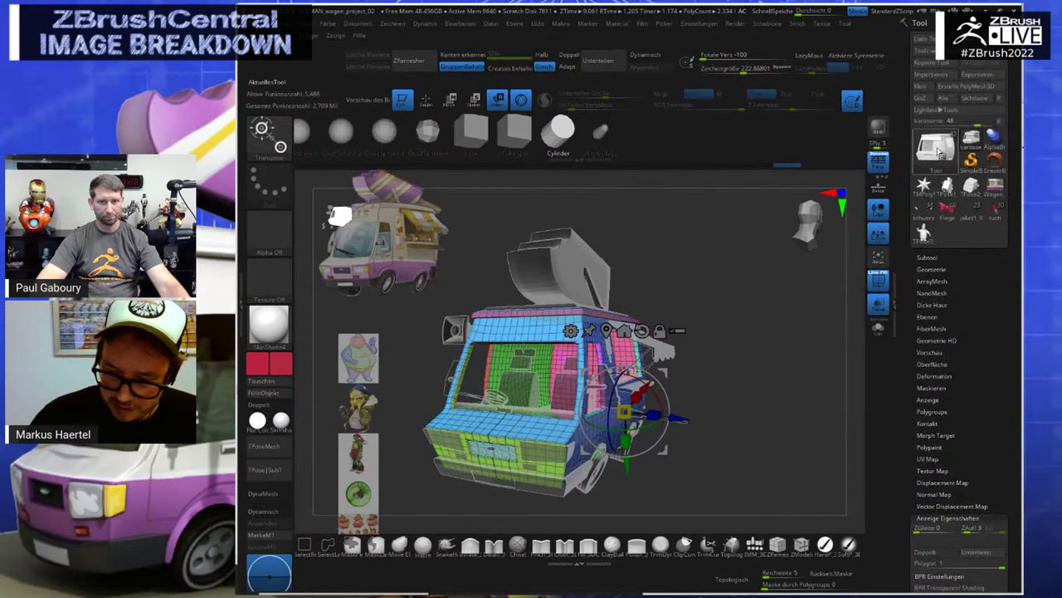
left_click(935, 161)
left_click(647, 161)
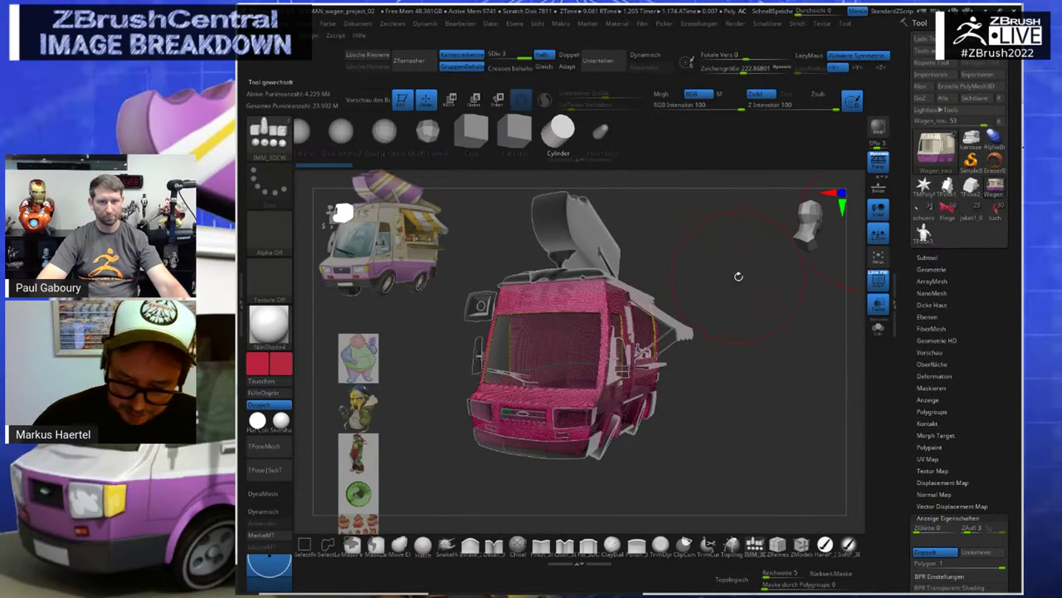
right_click_drag(738, 275, 735, 271)
Load the jaket1_6 character tool briefly and return to the Wagen_neu model
left_click(933, 158)
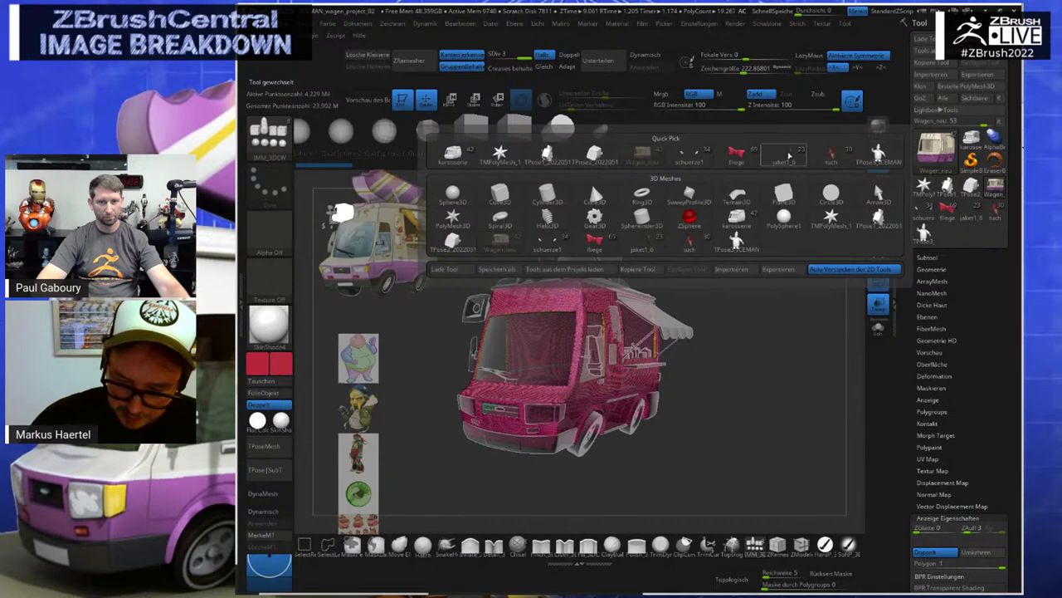
left_click(787, 156)
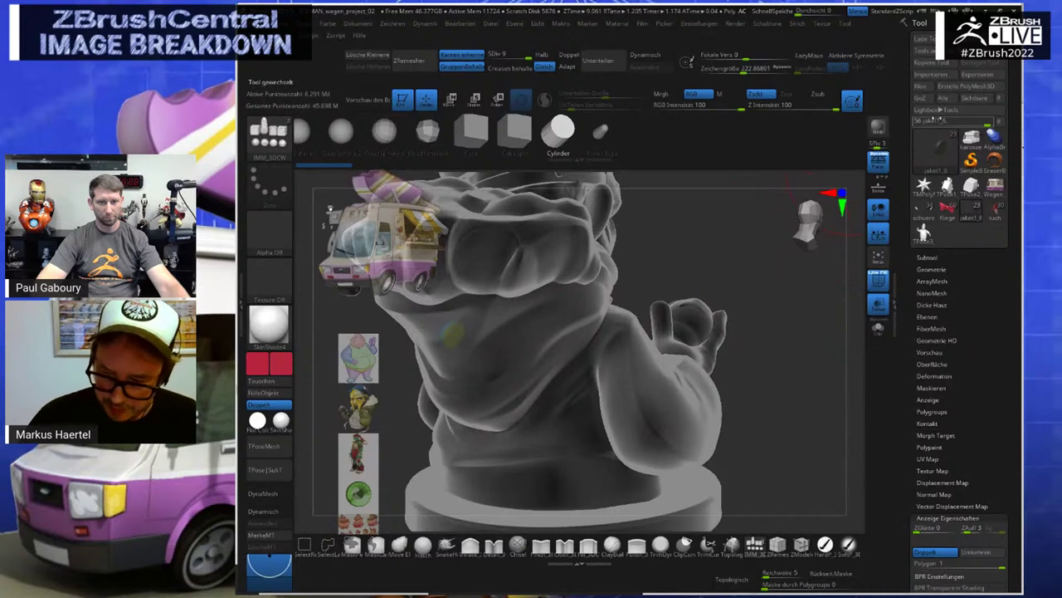
left_click(933, 155)
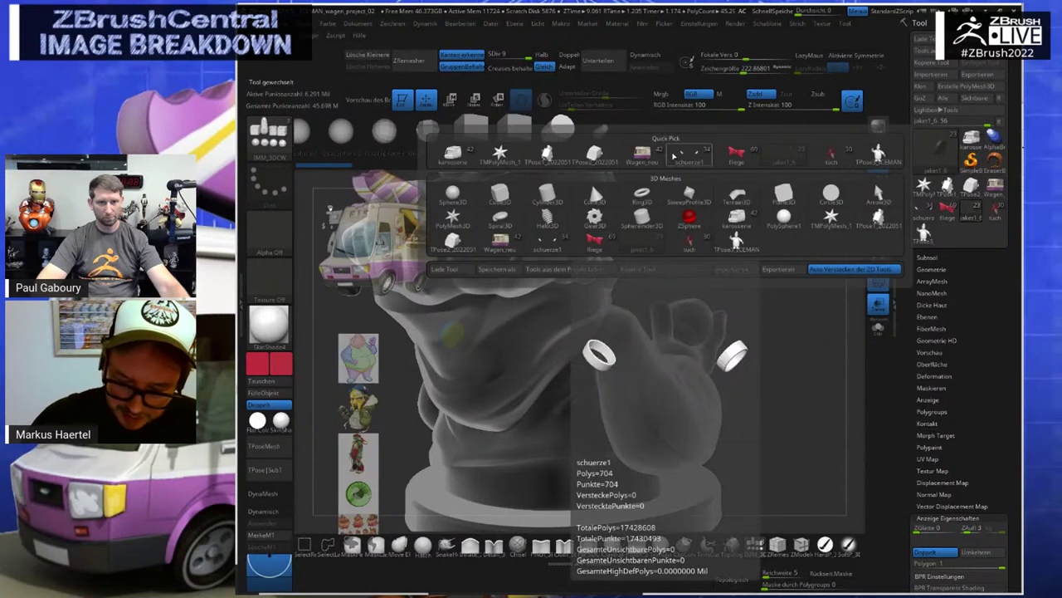
left_click(653, 155)
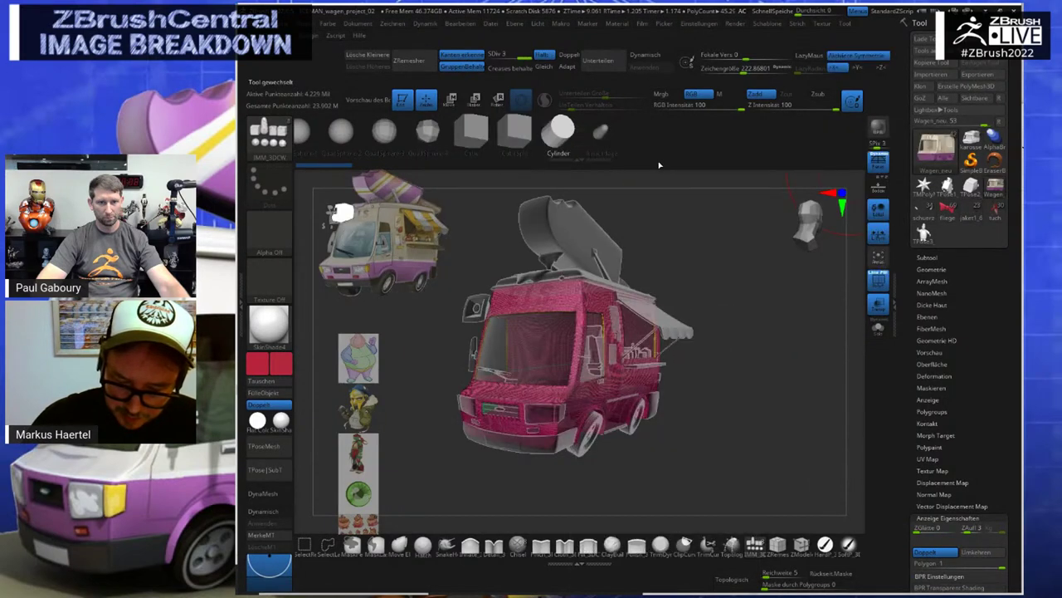
Turn off transparency and the polyframe display, and examine the painted headlight on the van's front up close
left_click(878, 303)
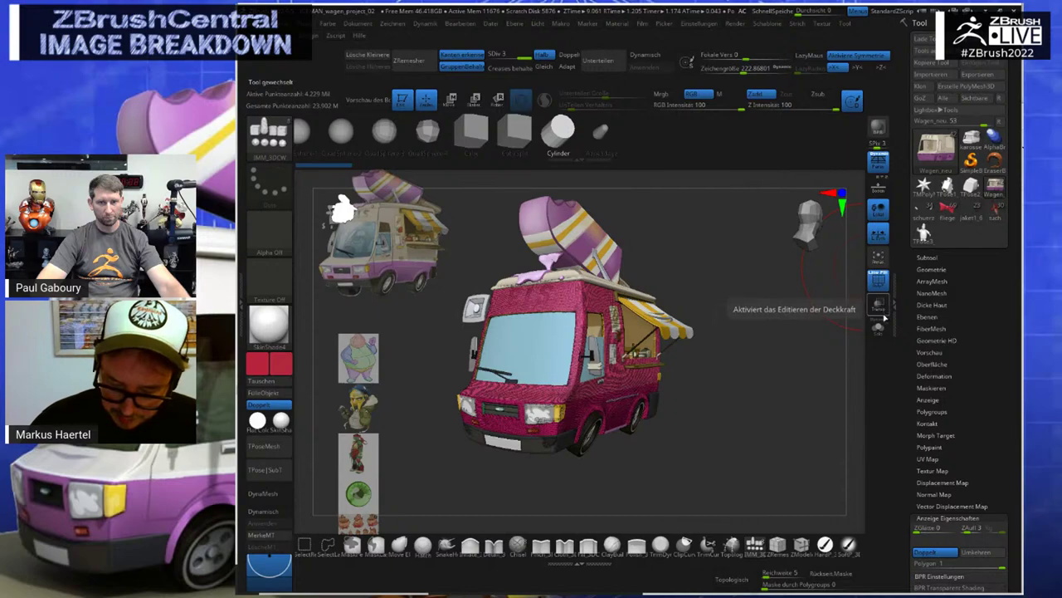
left_click(878, 281)
left_click_drag(727, 337, 754, 240, "alt")
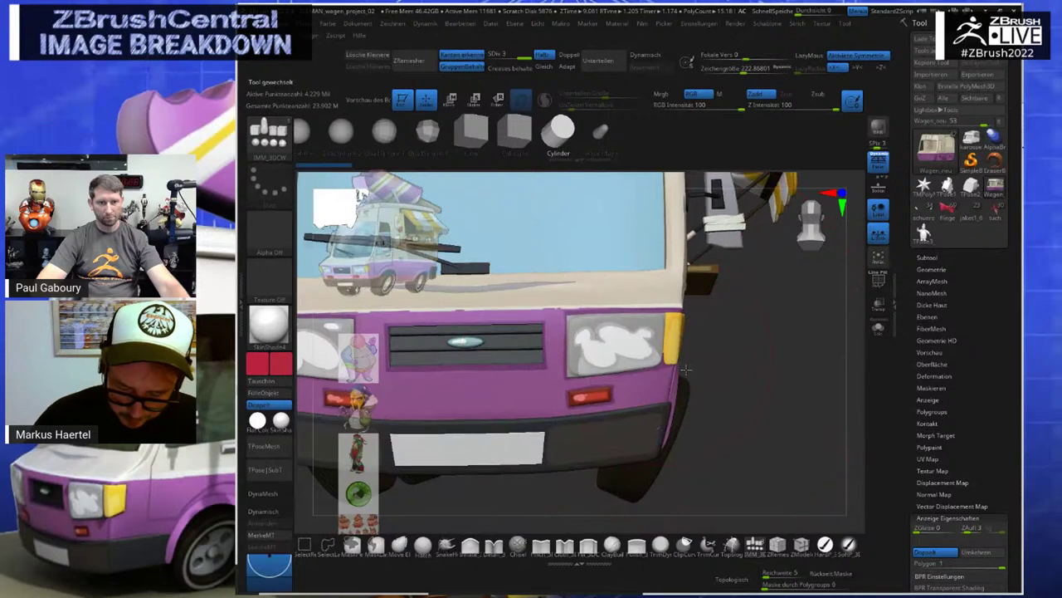
left_click_drag(686, 369, 718, 357, "alt")
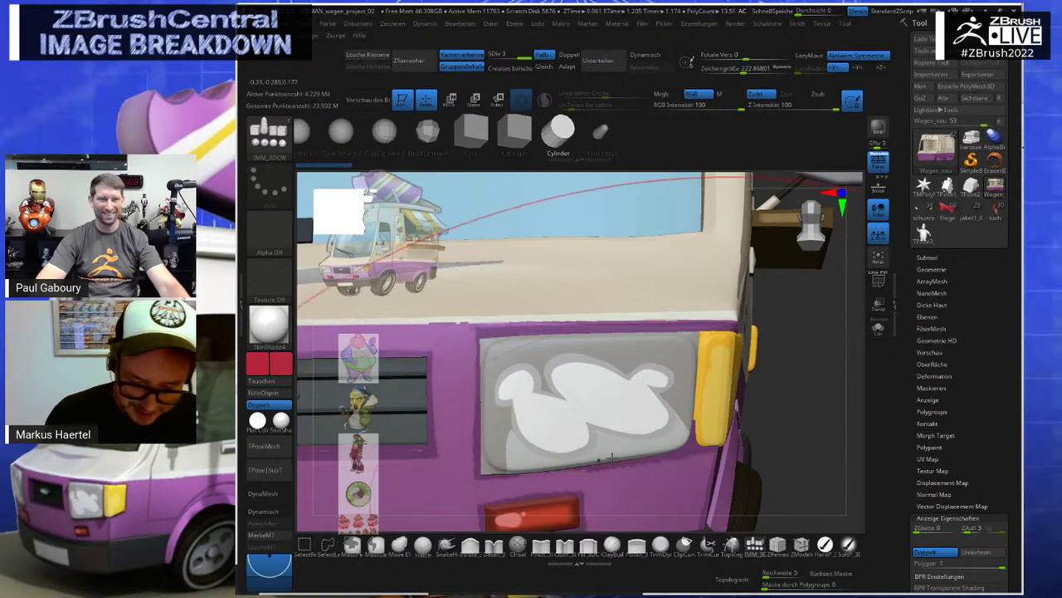
right_click_drag(635, 427, 670, 508, "ctrl")
left_click_drag(671, 507, 704, 378)
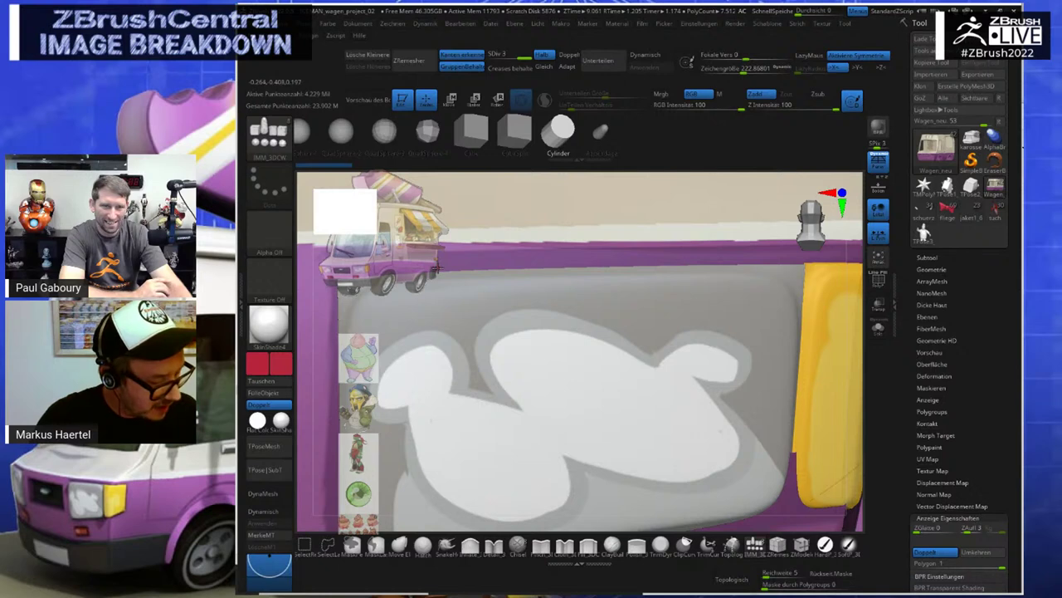
Enlarge the van reference image in Spotlight over the canvas and raise its opacity to full
key("w")
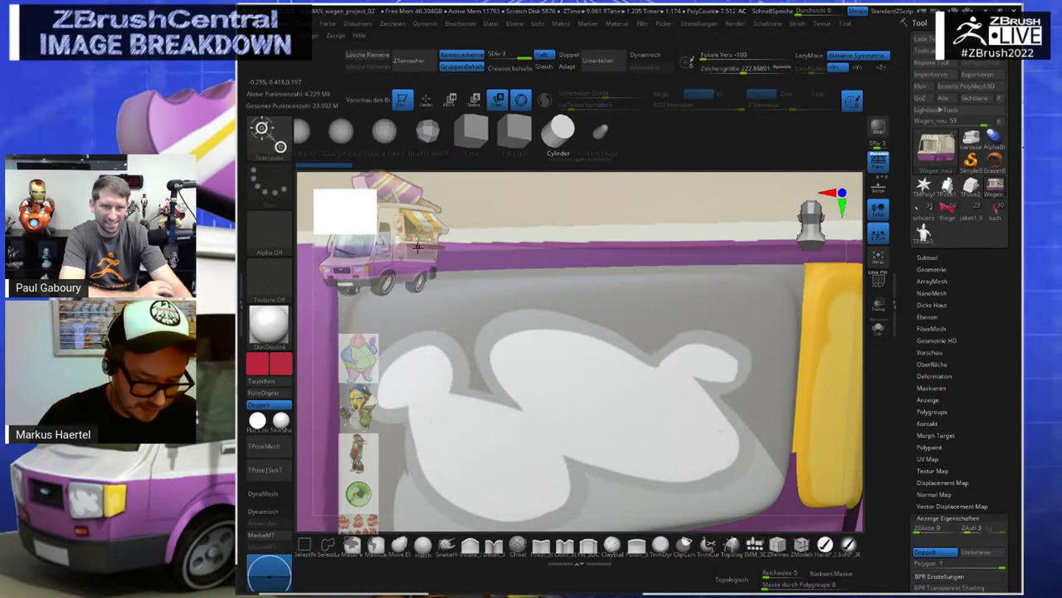
key("q")
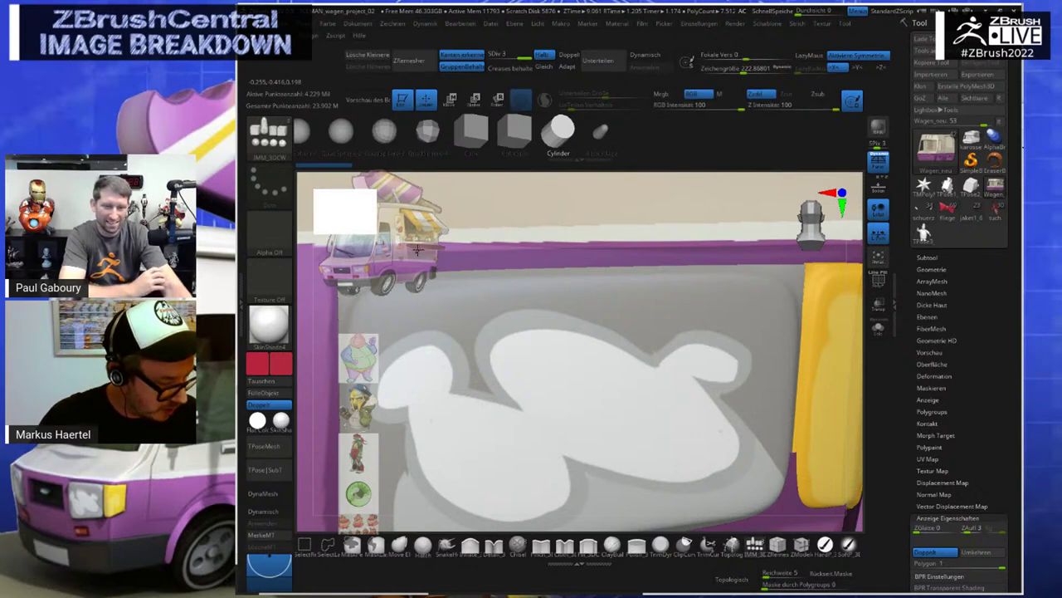
key("z")
left_click(418, 251)
left_click_drag(420, 237, 666, 316)
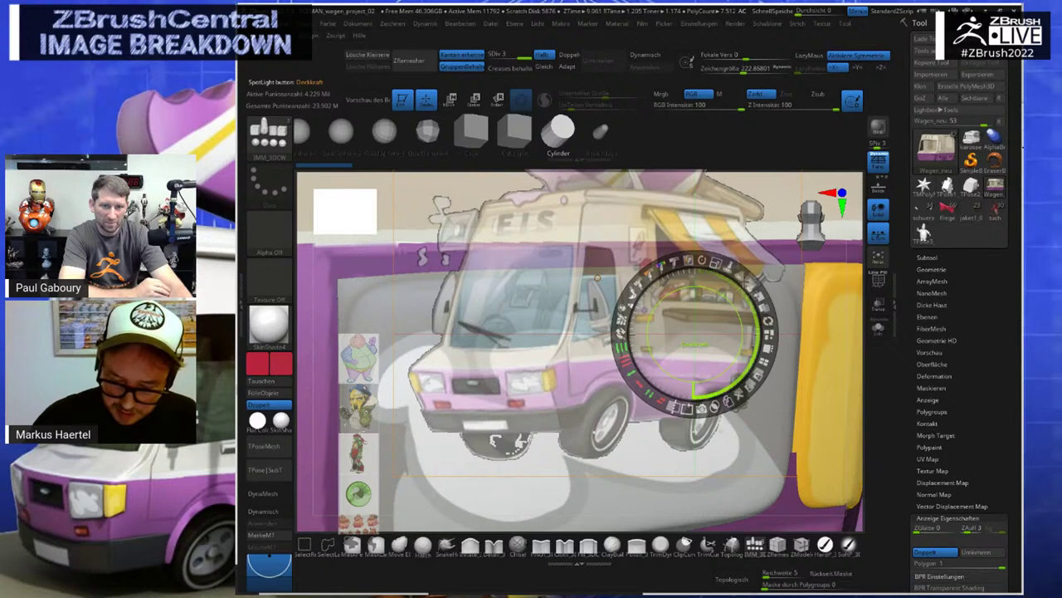
left_click_drag(747, 284, 630, 291)
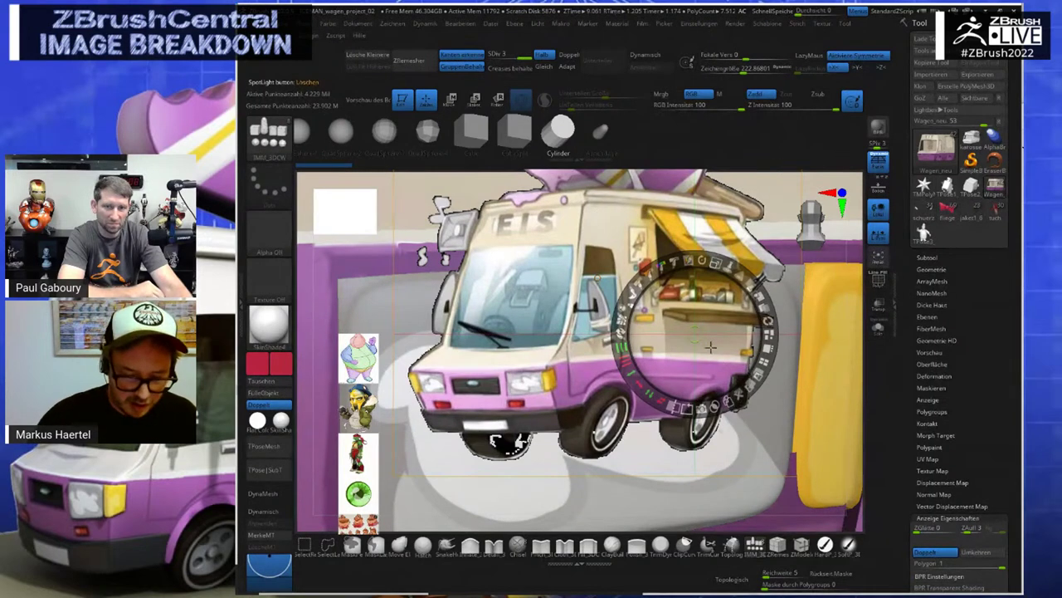
Shrink the van reference image, place it clear of the headlight's painted highlights, and leave Spotlight editing
left_click_drag(598, 277, 588, 343)
left_click_drag(693, 307, 478, 225)
left_click_drag(691, 334, 670, 339)
key("z")
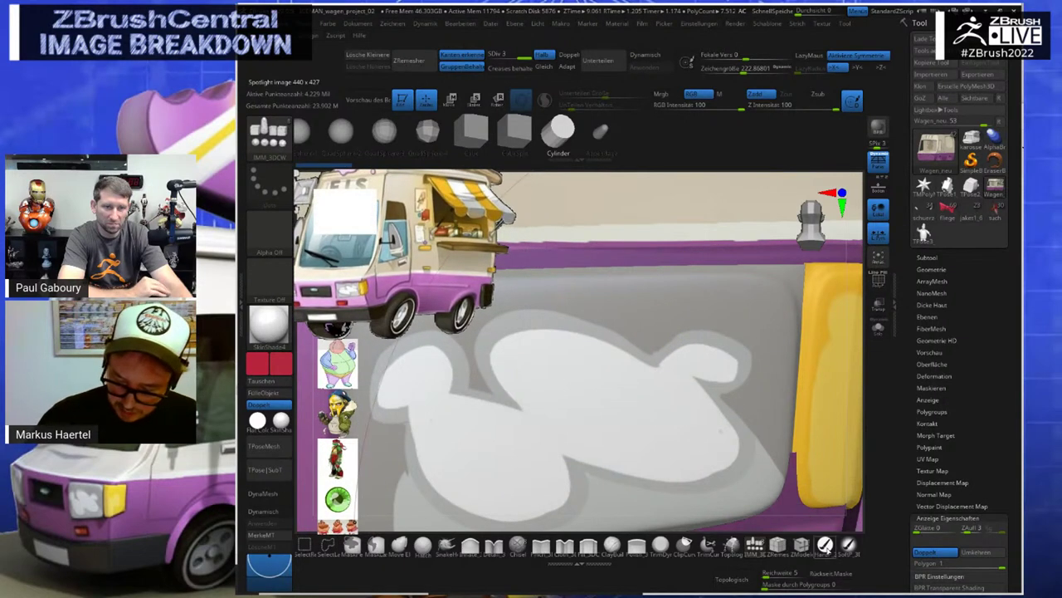
Choose the hard paint brush for the headlight and set its draw size to about 6.58
left_click(826, 547)
right_click_drag(754, 448, 823, 465, "alt")
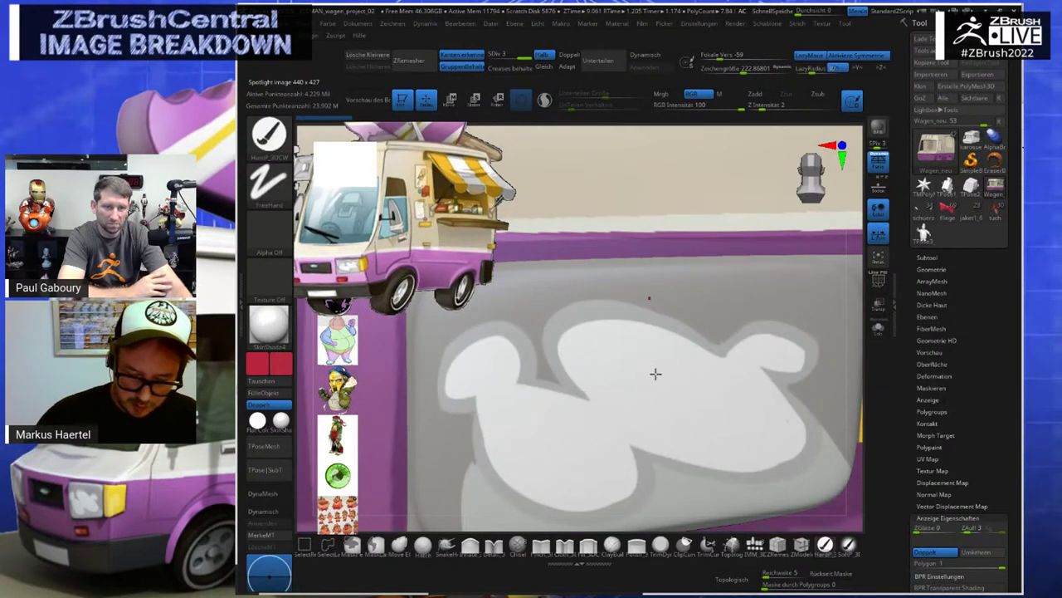
left_click(825, 546)
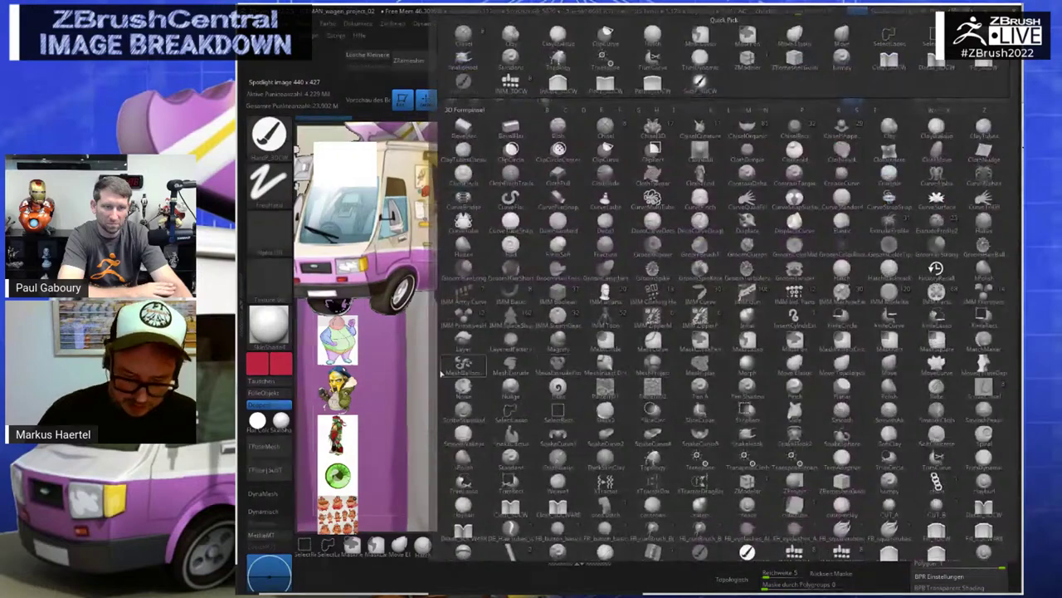
key("s")
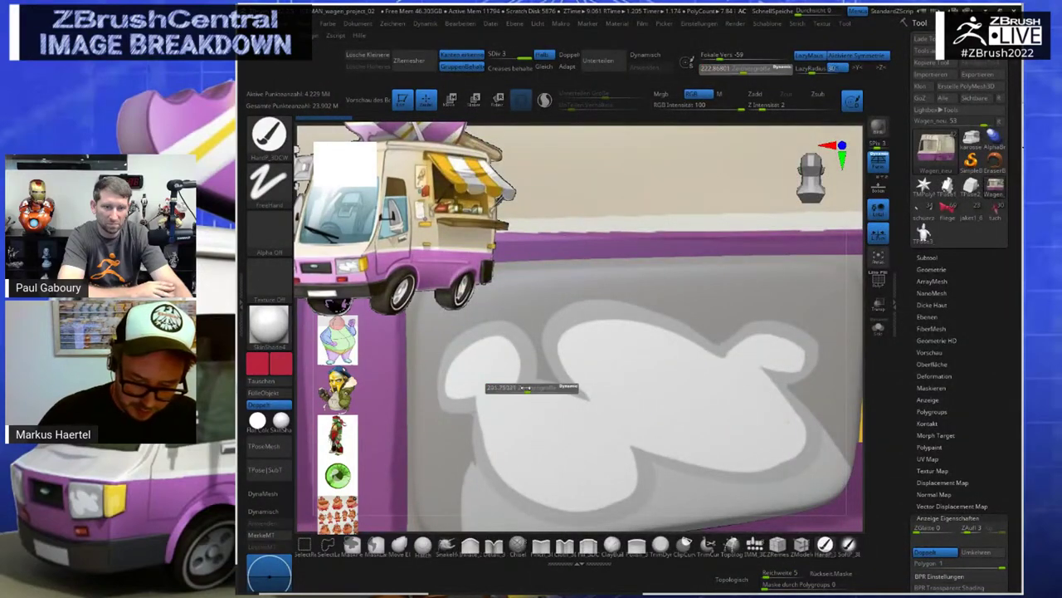
left_click_drag(528, 388, 494, 388)
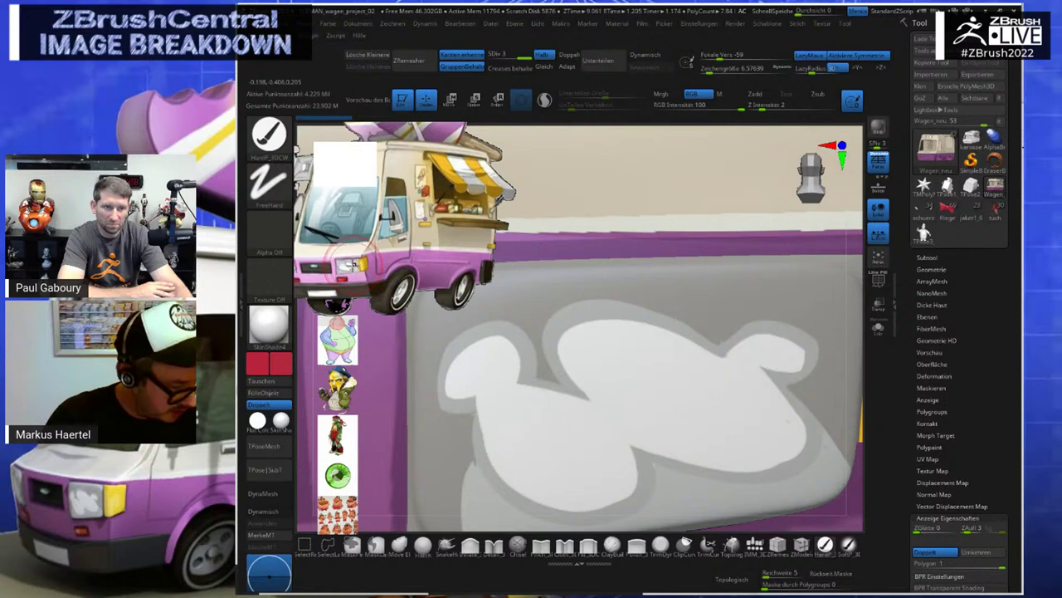
Make the headlight the active subtool and paint white over the gap between the left and middle highlights, widening the middle highlight's edges
key("shift+z")
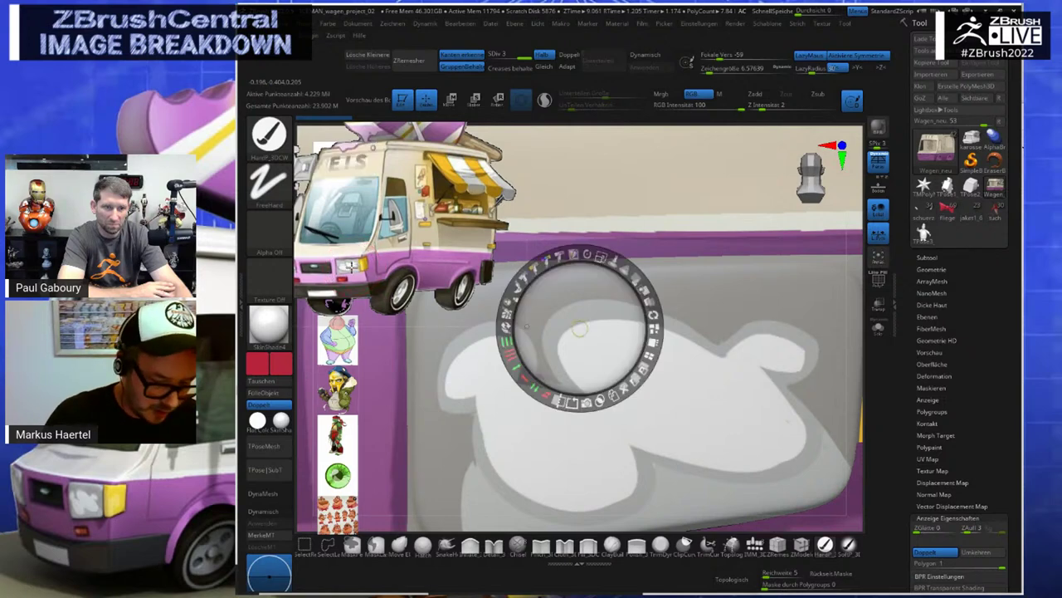
key("shift+z")
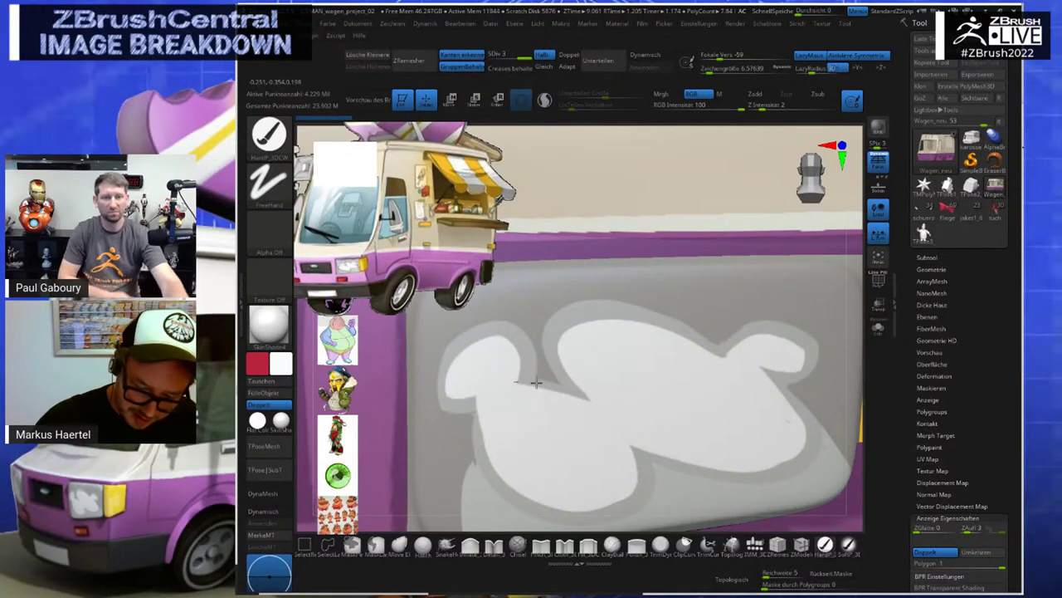
left_click(670, 394, "alt")
left_click_drag(523, 383, 593, 404)
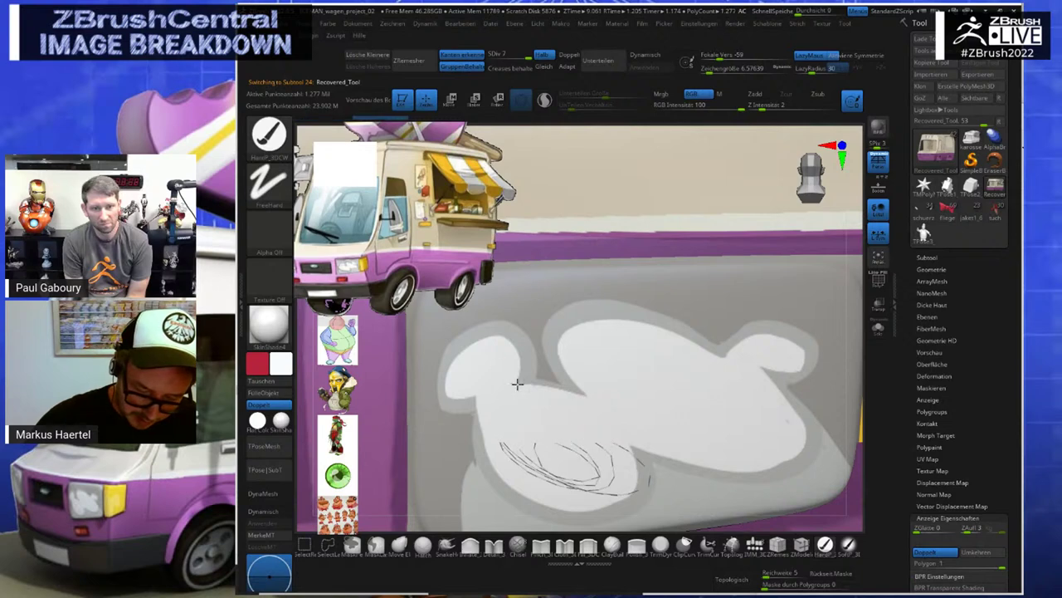
mouse_move(517, 382)
left_mouse_down()
mouse_move(600, 407)
mouse_move(562, 320)
mouse_move(666, 332)
mouse_move(728, 380)
left_mouse_up()
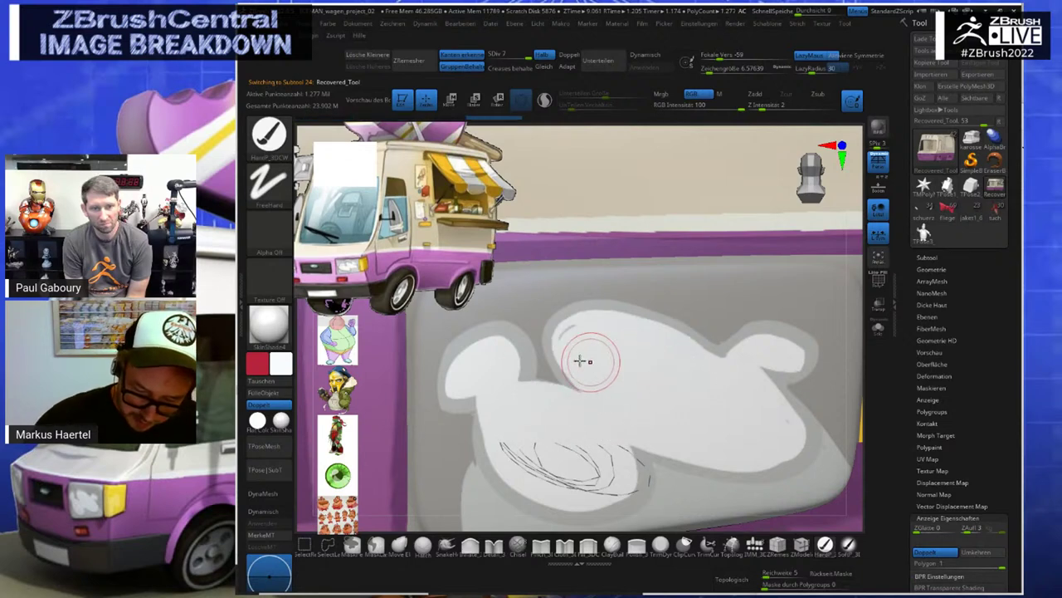
left_click_drag(562, 348, 618, 321)
left_click_drag(581, 393, 563, 373)
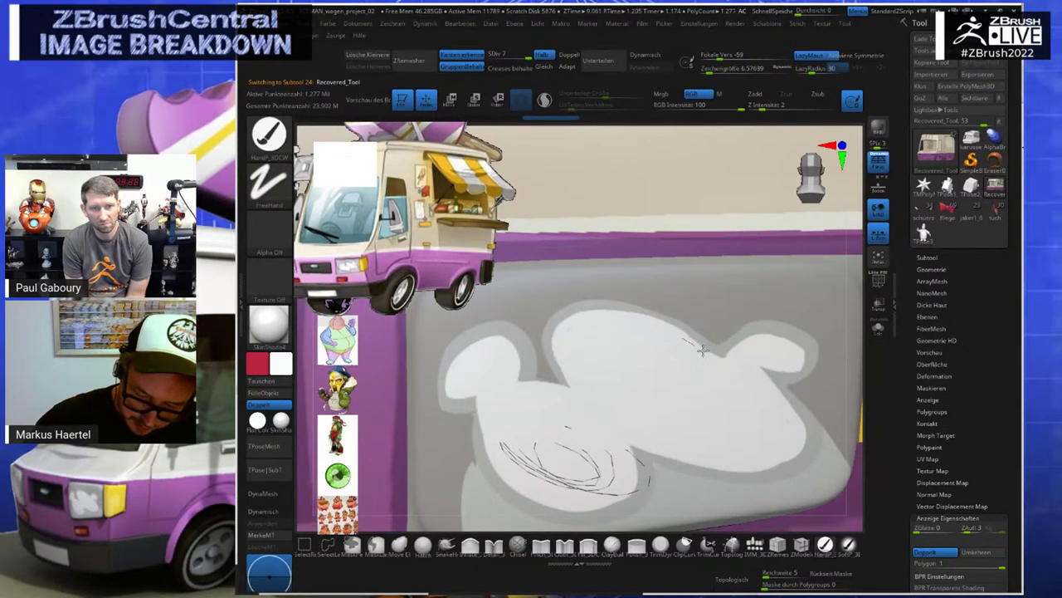
mouse_move(703, 351)
left_mouse_down()
mouse_move(737, 384)
mouse_move(736, 344)
mouse_move(751, 363)
left_mouse_up()
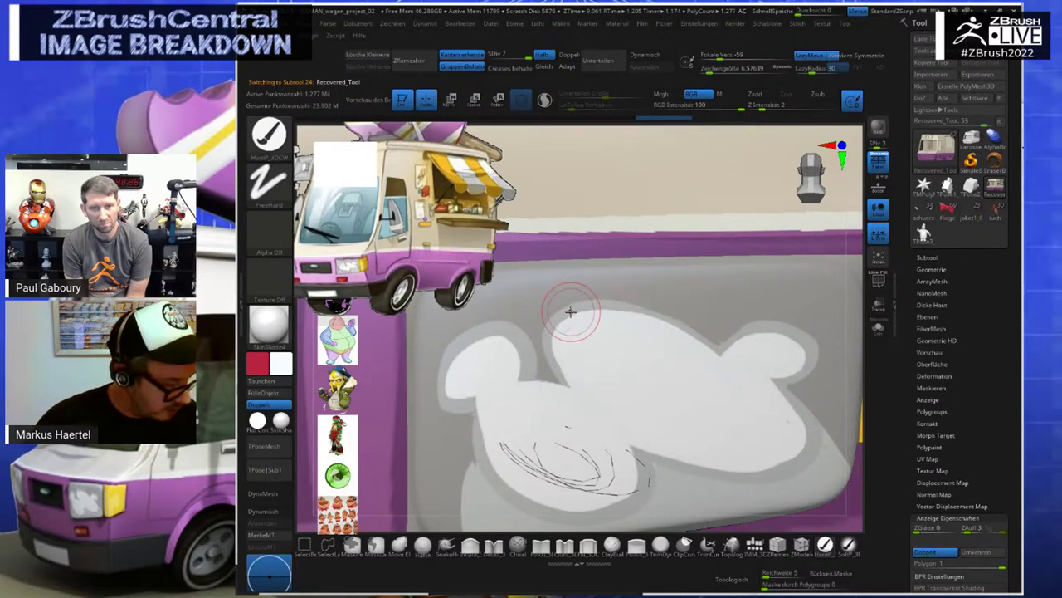
Try retouching the gap between the middle and right highlights in grey, stepping back and forth through the latest strokes
key("ctrl+z")
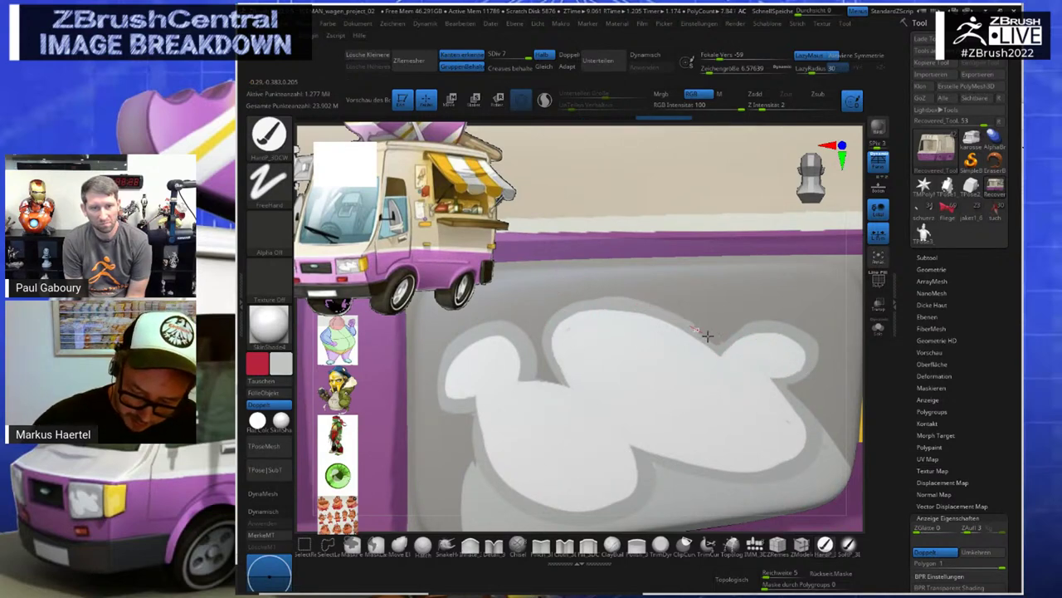
left_click_drag(708, 337, 724, 352)
left_click_drag(563, 381, 557, 310)
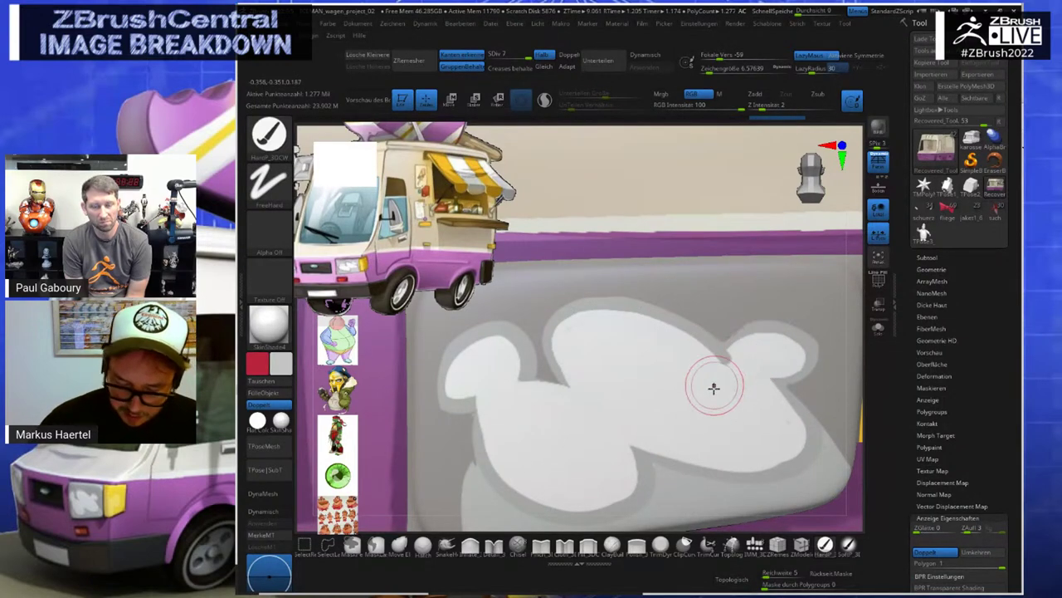
key("ctrl+shift+z")
key("ctrl+z")
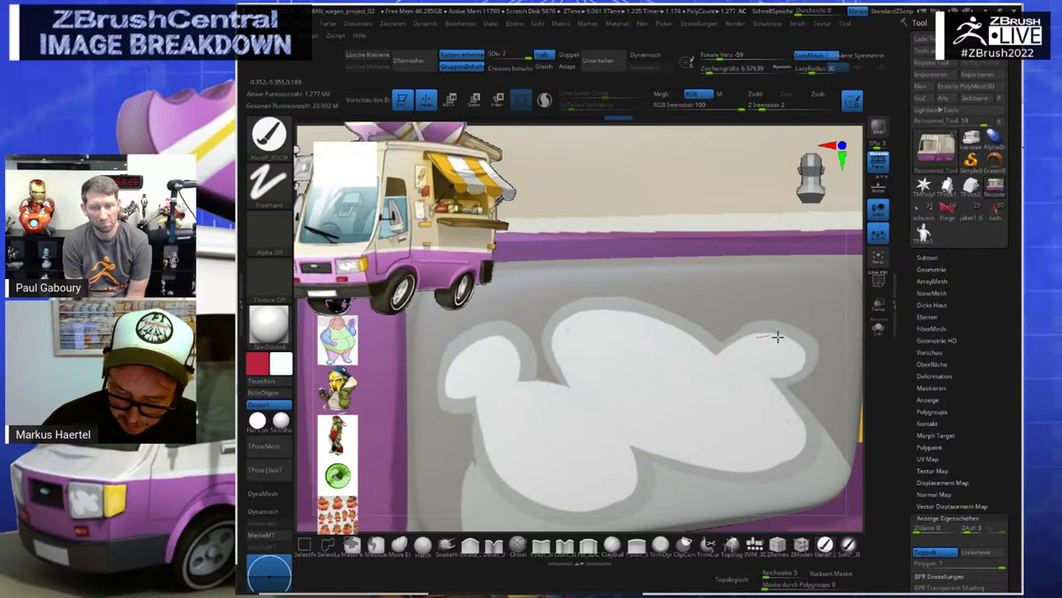
key("ctrl+shift+z")
key("ctrl+shift+z")
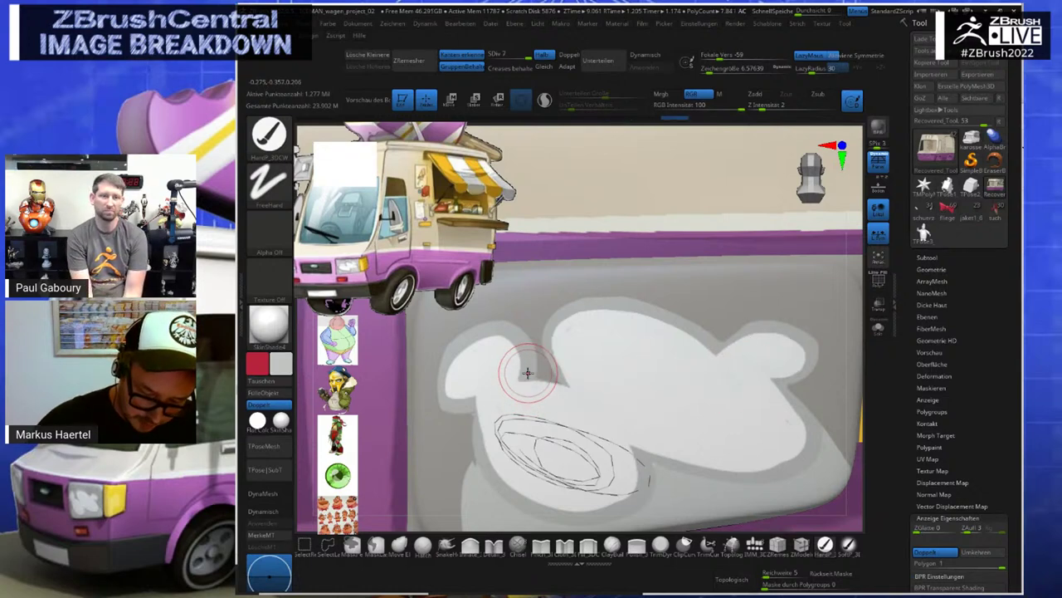
Clear the stray topology curves from the headlight using the Topology brush and return to the hard paint brush
left_click(730, 543)
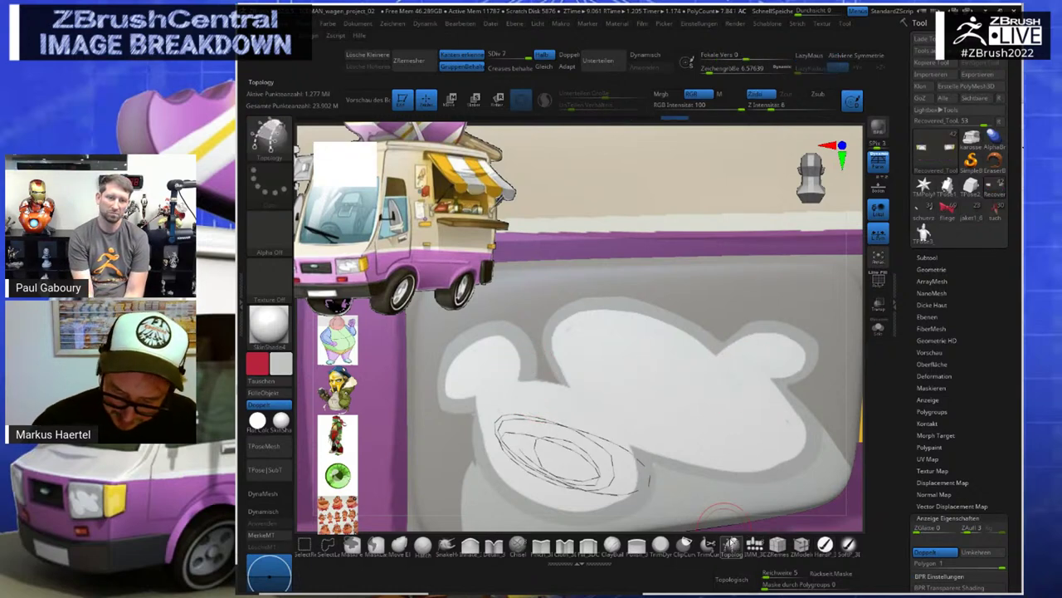
left_click(528, 448)
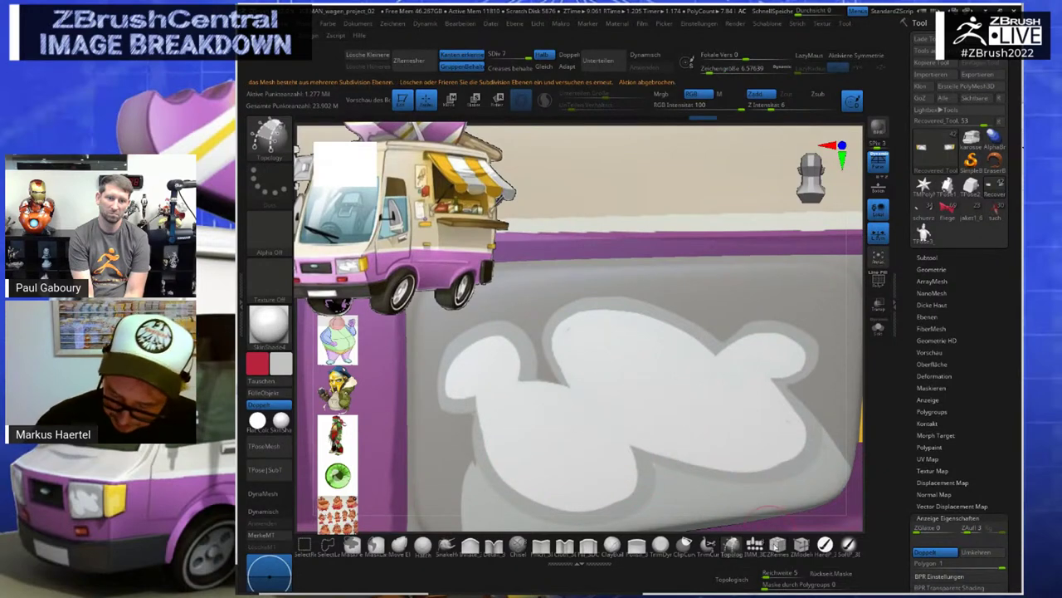
left_click(823, 546)
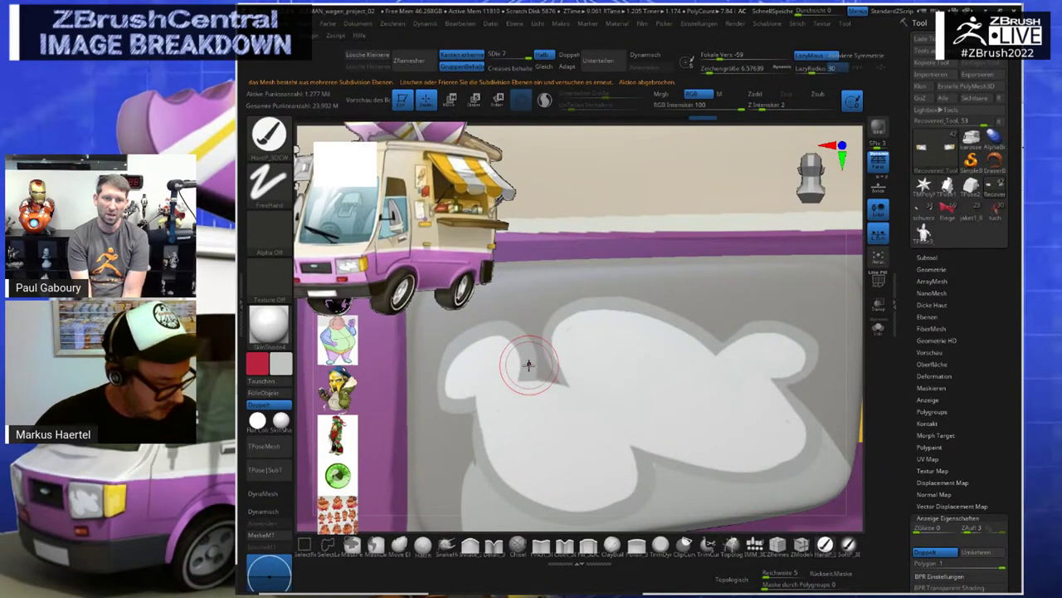
Repaint the grey gap between the left and middle highlights and clean up the adjoining highlight edges with sampled grey and white
mouse_move(521, 386)
left_mouse_down()
mouse_move(580, 392)
mouse_move(612, 425)
left_mouse_up()
key("c")
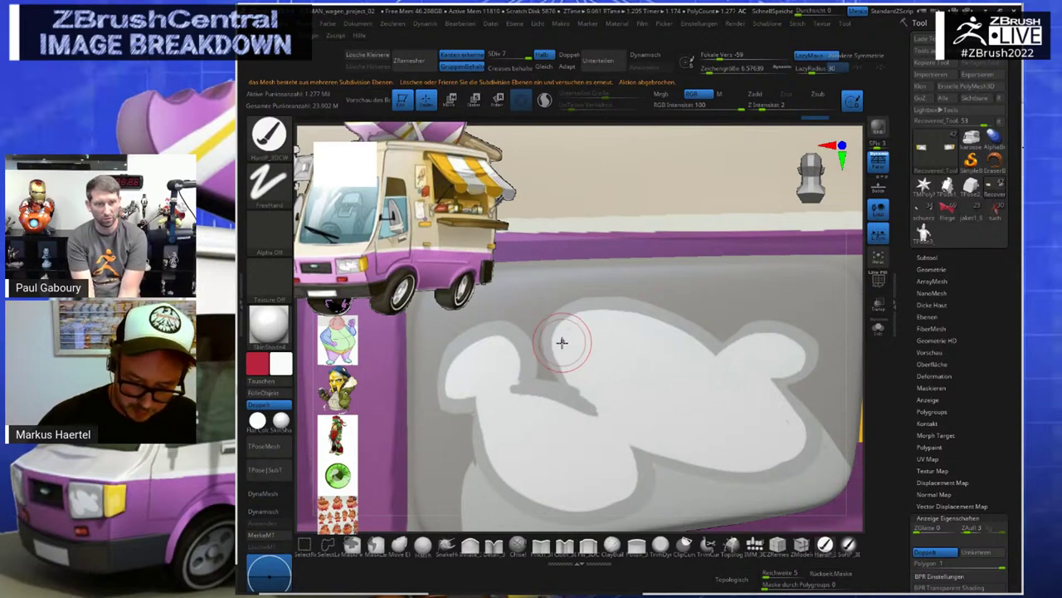
left_click_drag(576, 388, 608, 425)
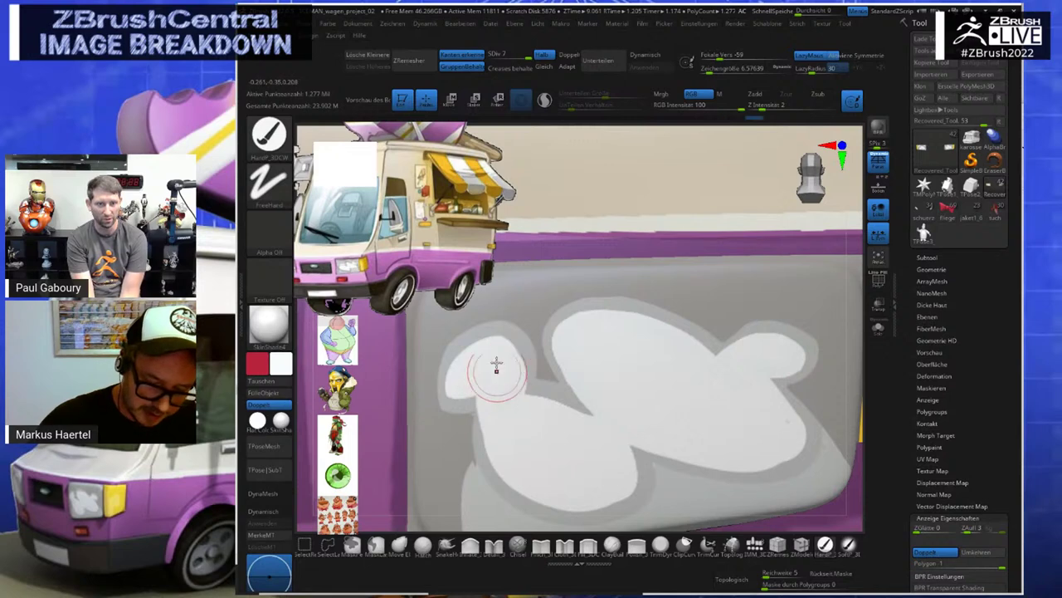
left_click_drag(497, 365, 460, 362)
left_click_drag(527, 368, 518, 404)
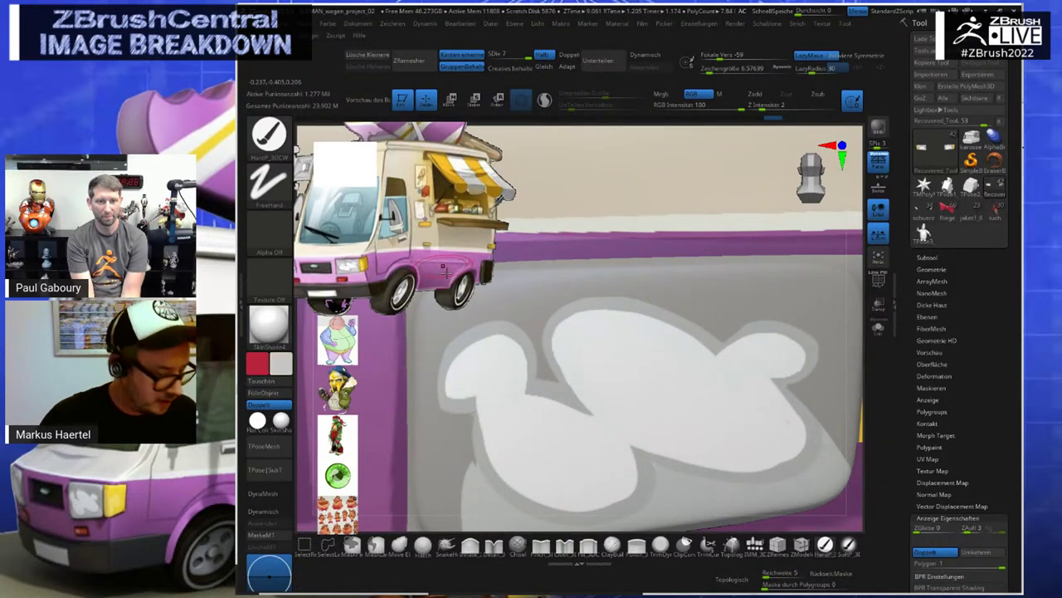
Sample a teal blue from the van reference image and paint a curved band along the middle highlight's upper-left edge
key("z")
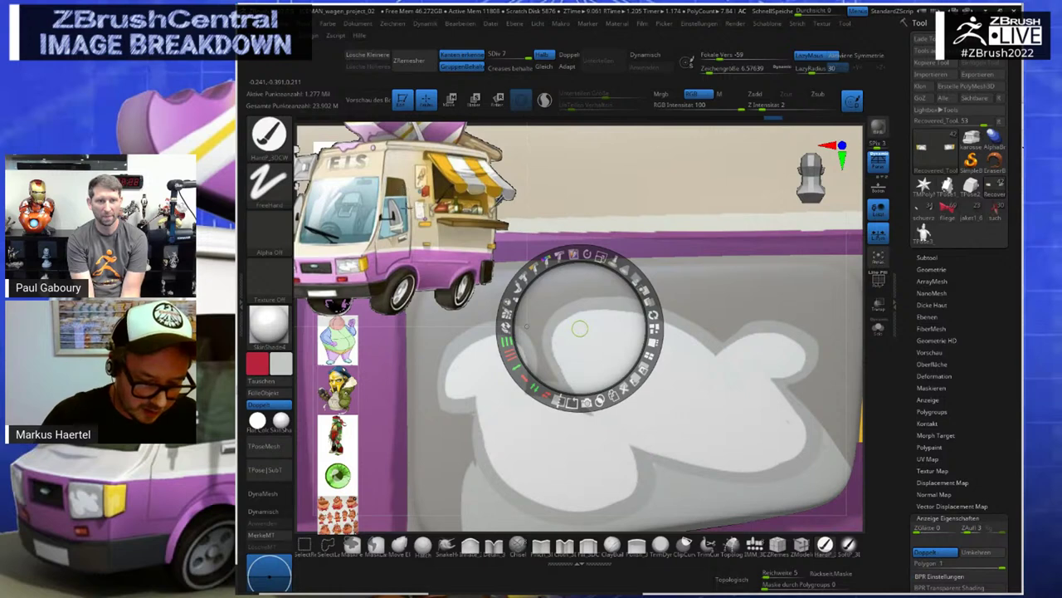
key("c")
key("z")
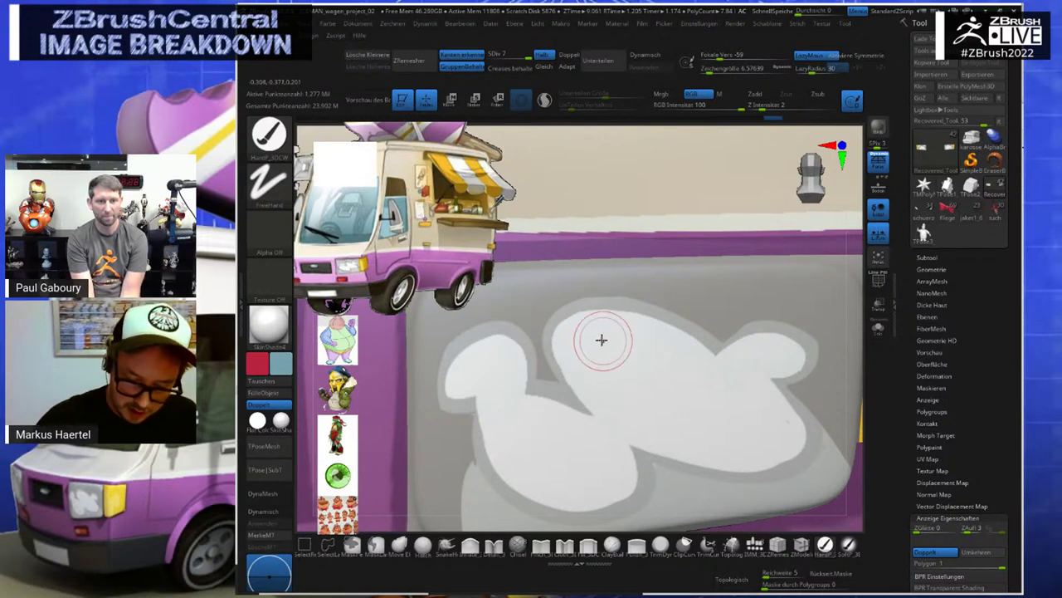
left_click_drag(593, 420, 563, 362)
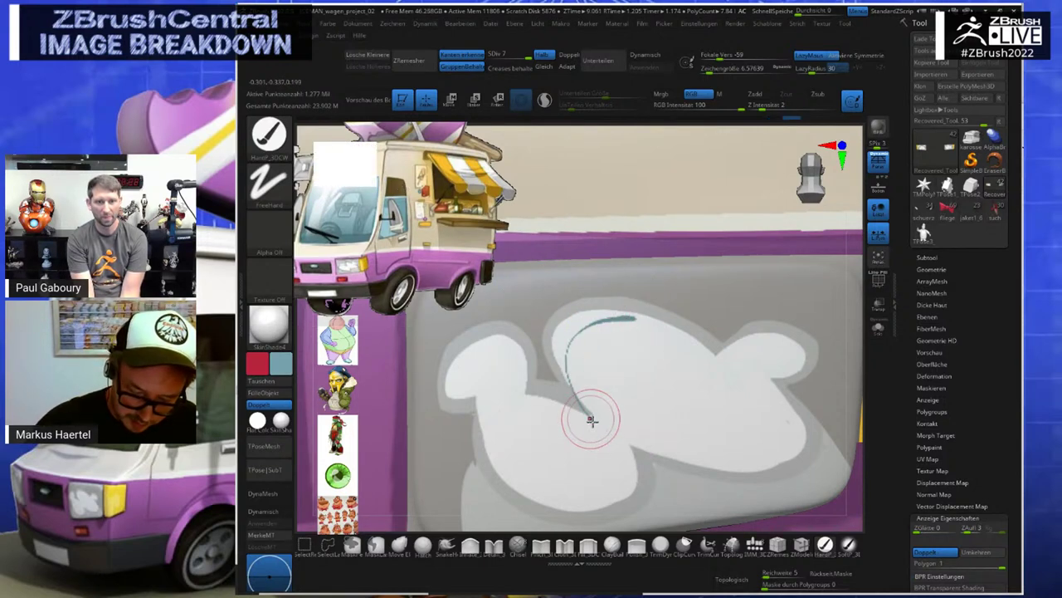
mouse_move(585, 421)
left_mouse_down()
mouse_move(563, 322)
mouse_move(652, 318)
left_mouse_up()
left_click_drag(564, 352, 570, 379)
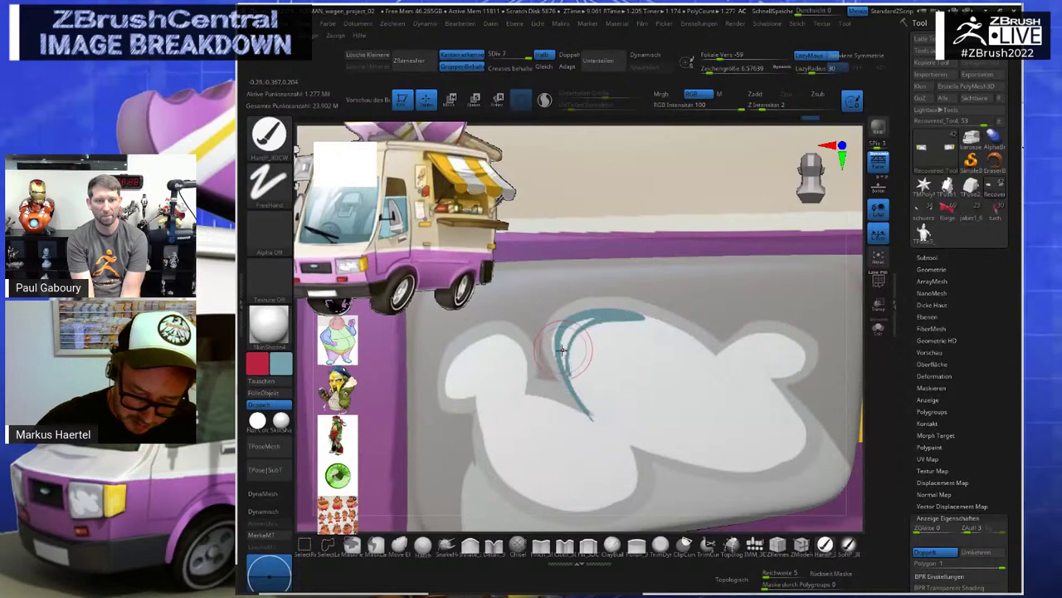
mouse_move(576, 329)
left_mouse_down()
mouse_move(572, 389)
mouse_move(597, 426)
left_mouse_up()
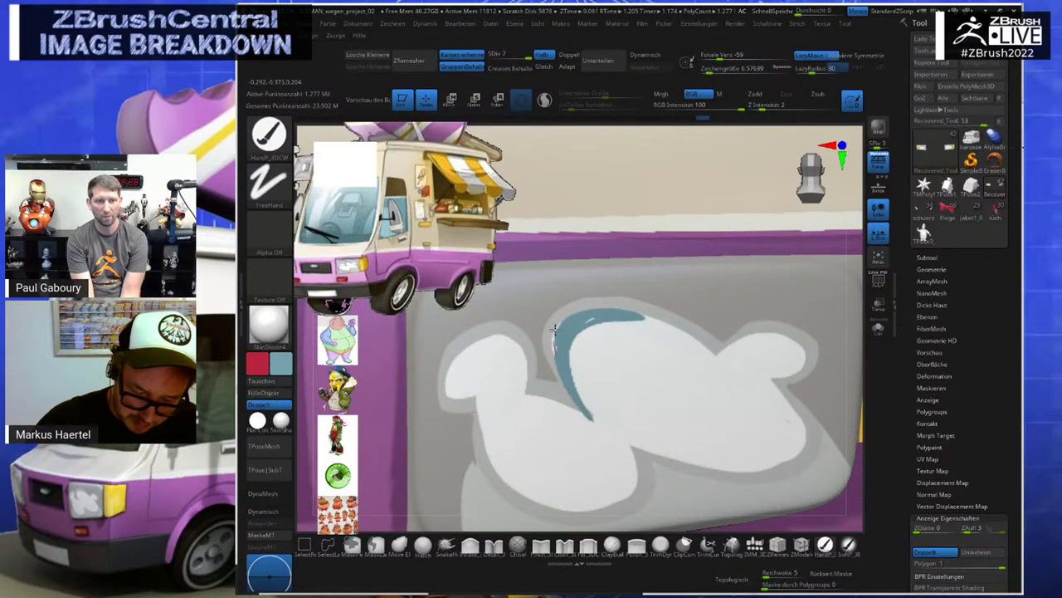
left_click_drag(652, 322, 661, 324)
left_click_drag(596, 322, 670, 325)
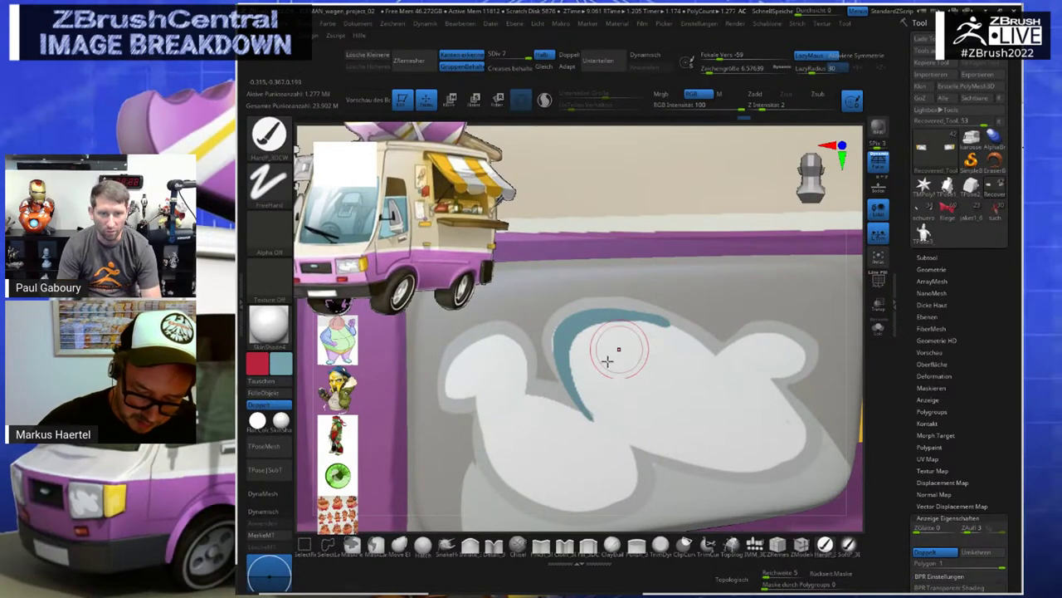
Trim the blue band's inner edge with white and extend the band along the middle highlight's upper edge toward the right highlight
key("c")
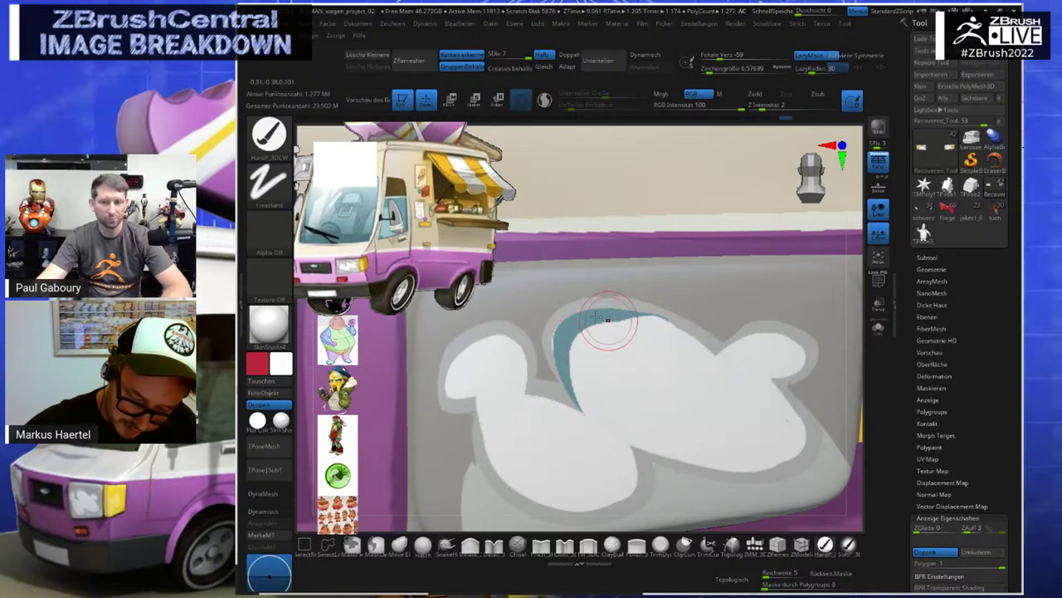
key("c")
mouse_move(640, 320)
left_mouse_down()
mouse_move(674, 322)
mouse_move(709, 346)
left_mouse_up()
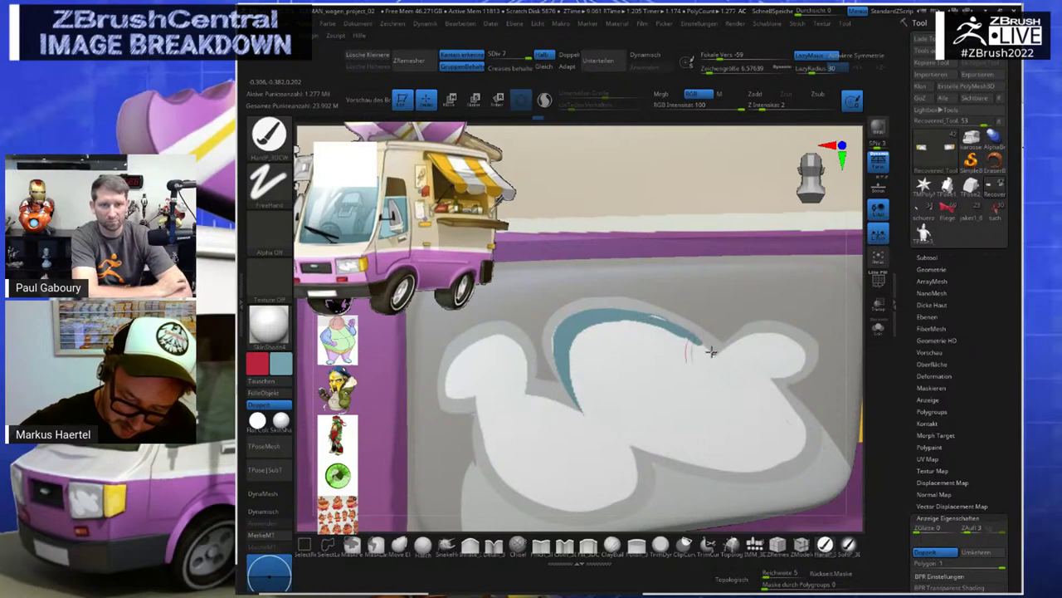
Paint and clean up the teal arc along the upper edge of the white headlight reflection, using colours sampled from the surface
key("c")
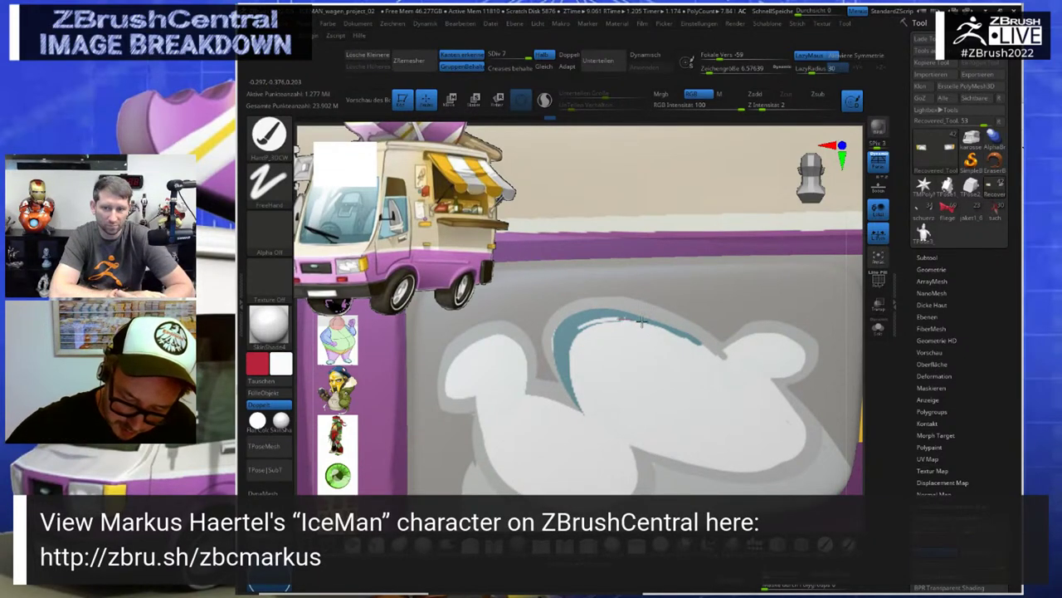
key("c")
mouse_move(570, 336)
left_mouse_down()
mouse_move(641, 320)
mouse_move(719, 359)
mouse_move(621, 327)
mouse_move(664, 328)
left_mouse_up()
left_click_drag(714, 356, 716, 362)
mouse_move(605, 314)
left_mouse_down()
mouse_move(726, 366)
mouse_move(654, 320)
mouse_move(735, 371)
mouse_move(622, 328)
mouse_move(715, 358)
mouse_move(749, 383)
left_mouse_up()
key("c")
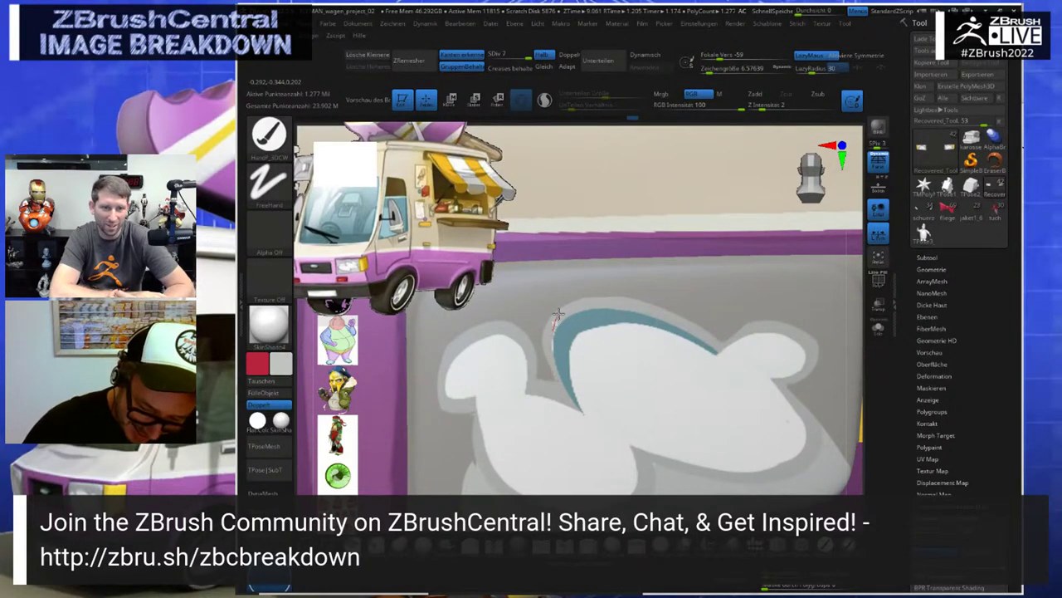
mouse_move(551, 394)
left_mouse_down()
mouse_move(580, 303)
mouse_move(643, 318)
left_mouse_up()
Make the "eis" subtool, the striped ice cream sign on the van's roof, the active subtool
mouse_move(721, 393)
right_mouse_down()
mouse_move(614, 283)
mouse_move(619, 291)
right_mouse_up()
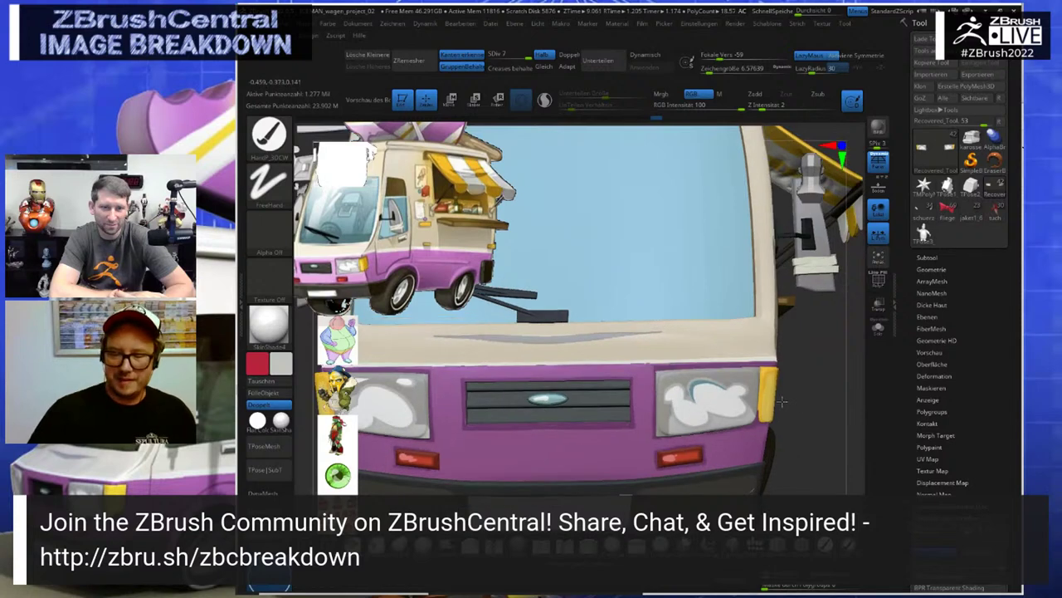
right_click_drag(822, 399, 631, 362)
left_click_drag(787, 405, 792, 408)
key("r")
left_click(736, 394, "alt")
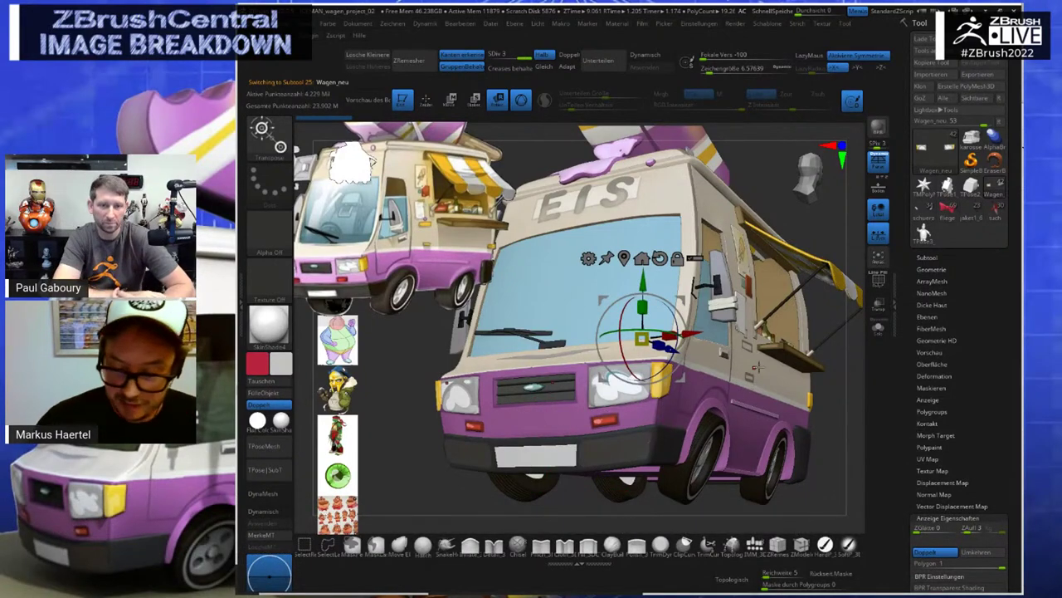
left_click_drag(826, 439, 711, 392, "alt")
left_click_drag(682, 315, 656, 475, "alt")
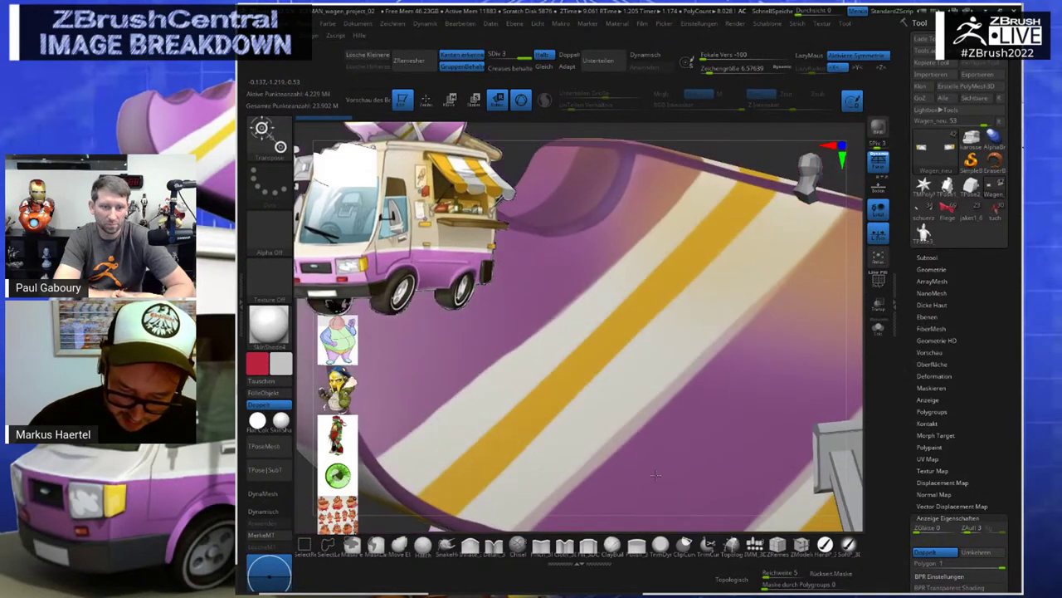
key("c")
left_click(447, 429, "alt")
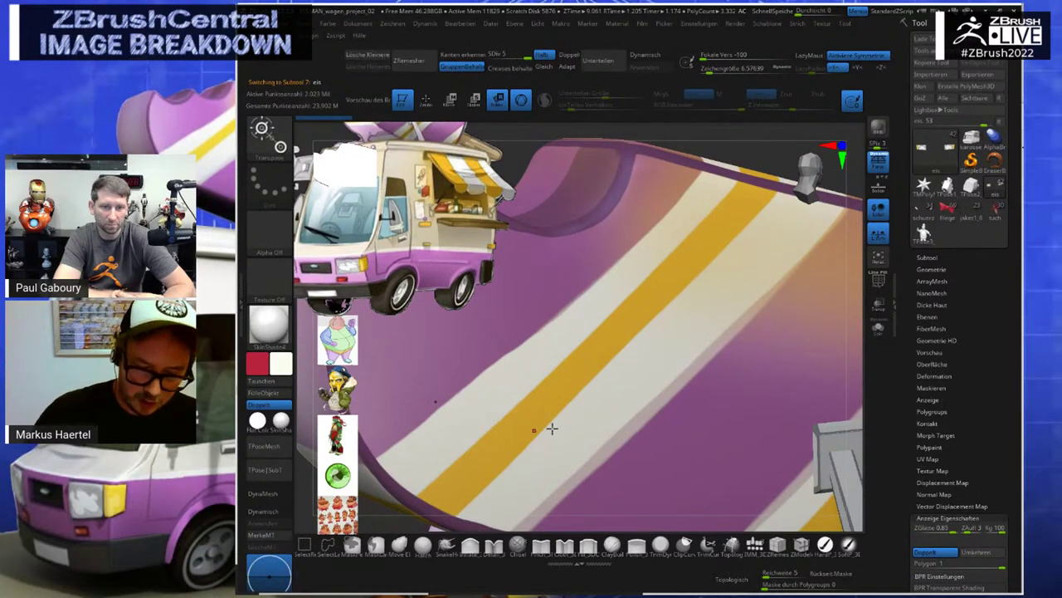
right_click_drag(551, 428, 585, 242, "ctrl")
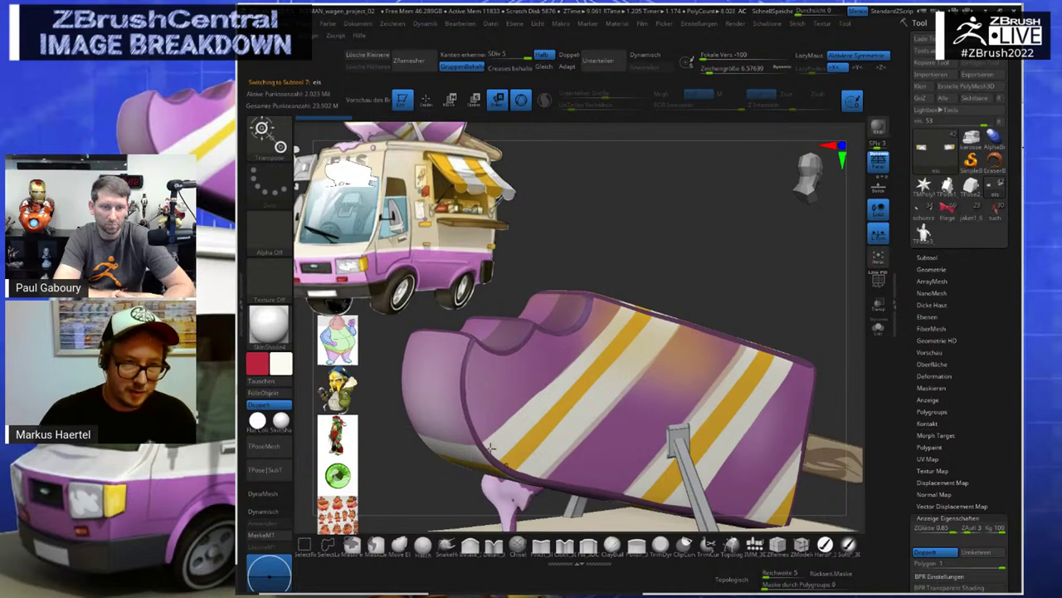
Reposition the Spotlight van reference so its rooftop ice cream sign is fully visible beside the model
key("z")
left_click_drag(447, 211, 440, 317)
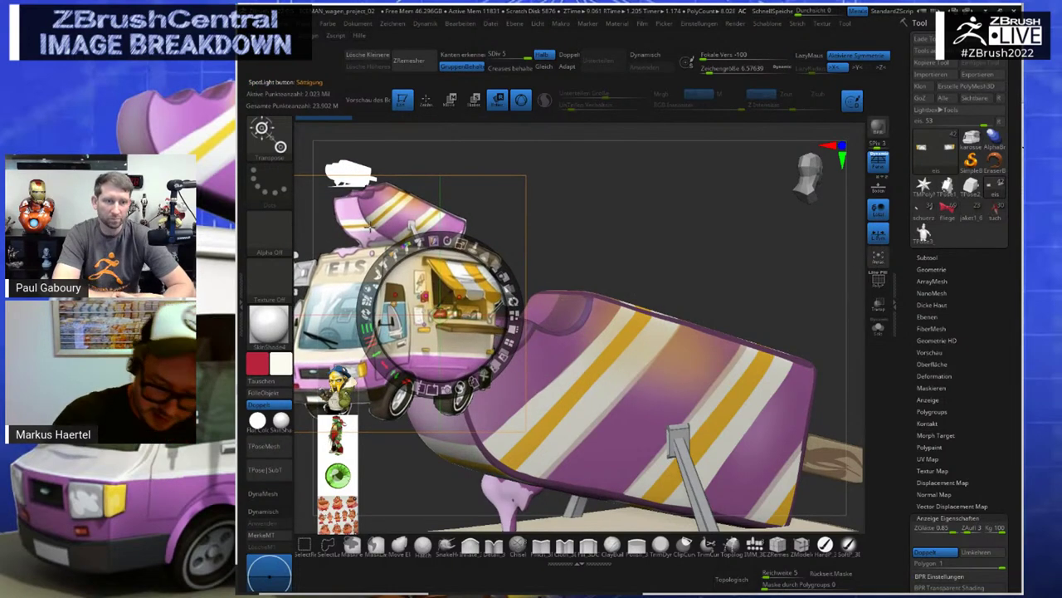
left_click_drag(694, 275, 677, 260)
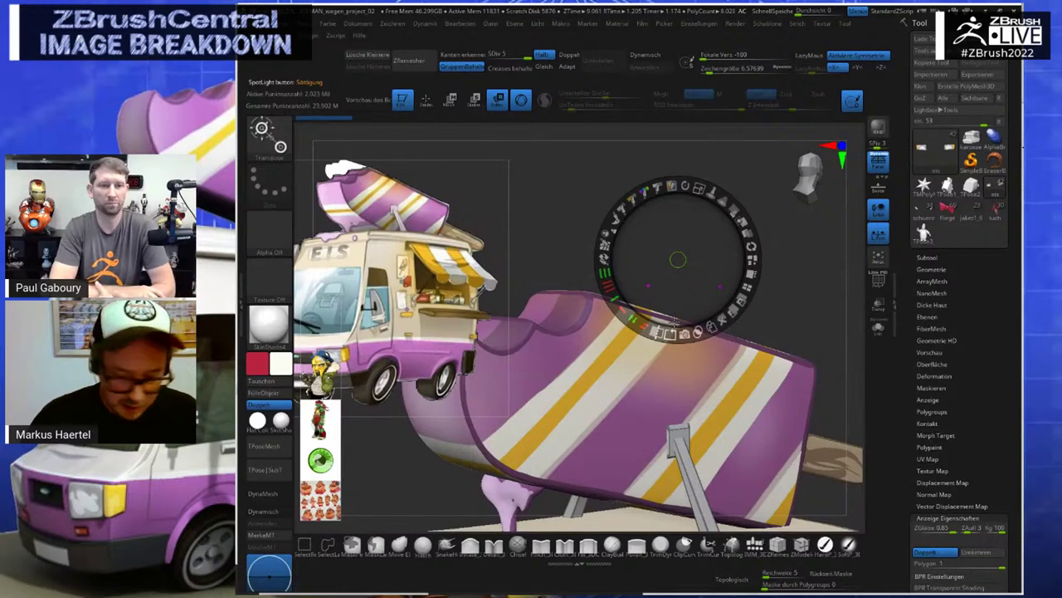
key("z")
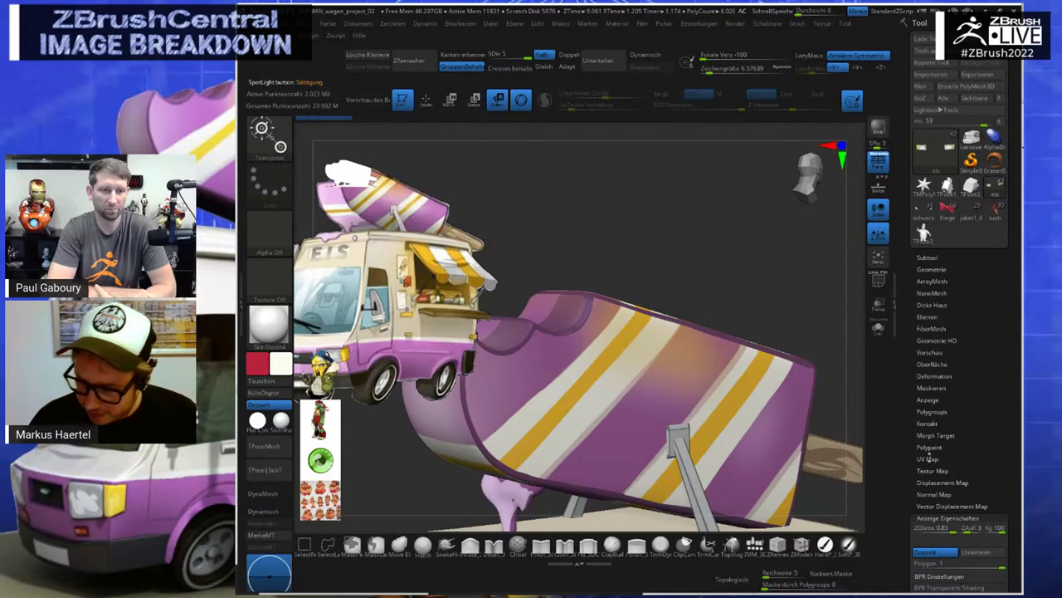
Lasso a mask over a broad diagonal band across the sign's front stripes, sharpen the mask and invert it
left_click(932, 387)
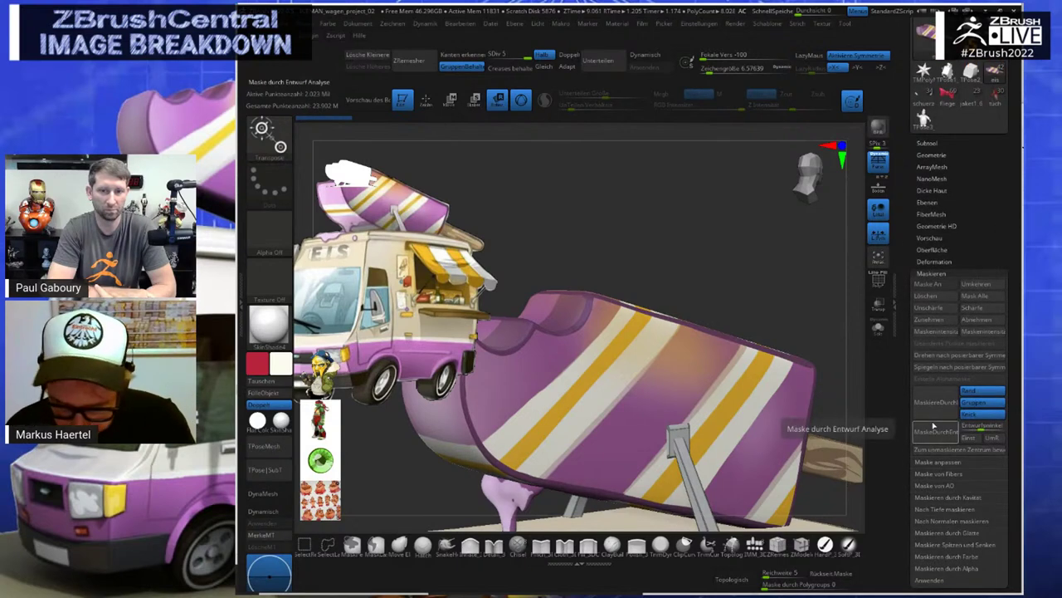
left_click(688, 363)
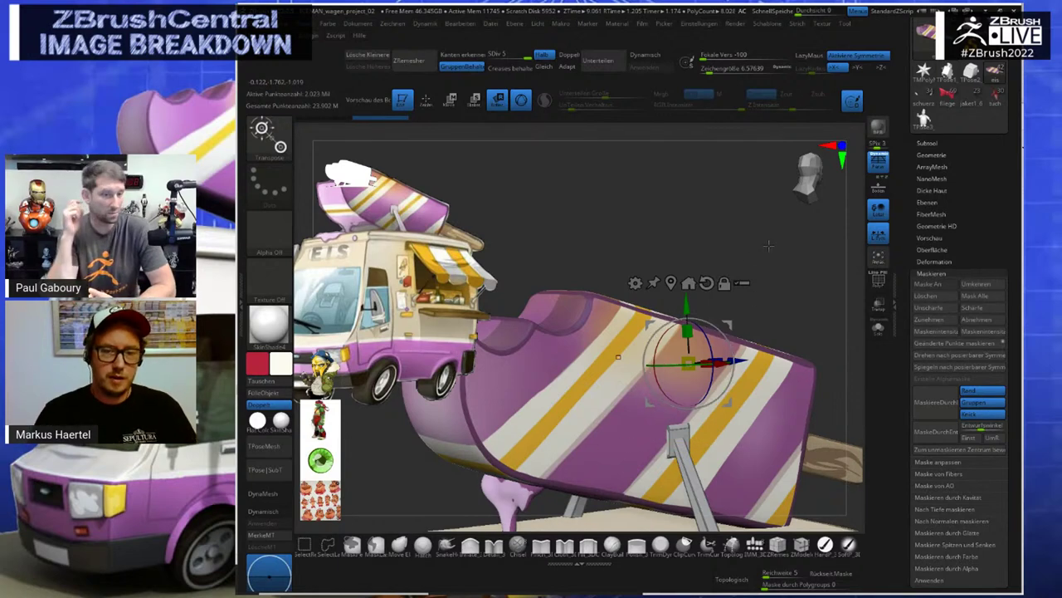
left_click_drag(787, 264, 762, 287)
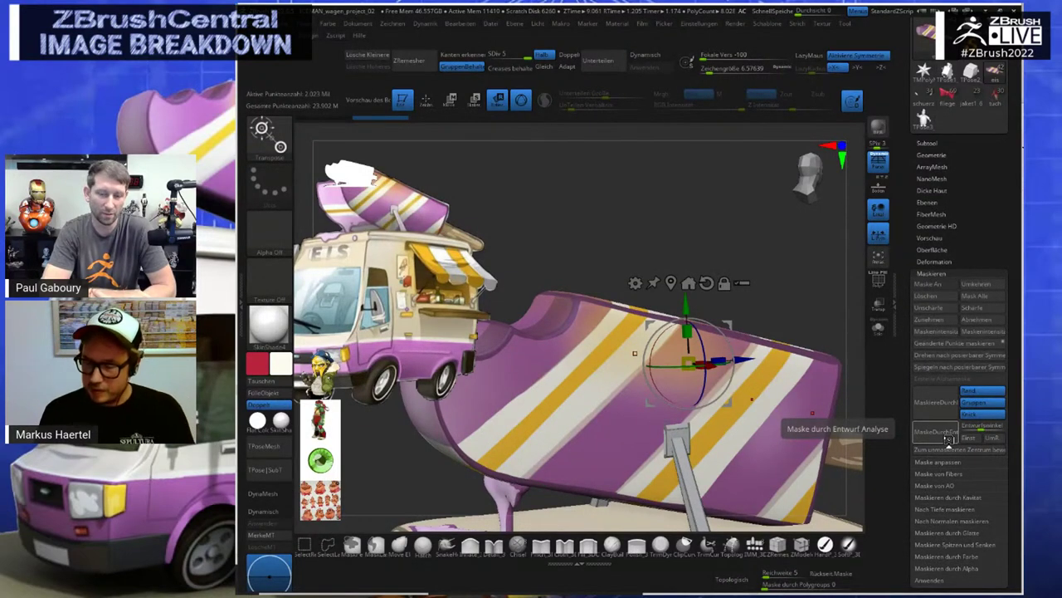
mouse_move(704, 227)
left_mouse_down()
mouse_move(719, 238)
mouse_move(686, 239)
mouse_move(735, 252)
left_mouse_up()
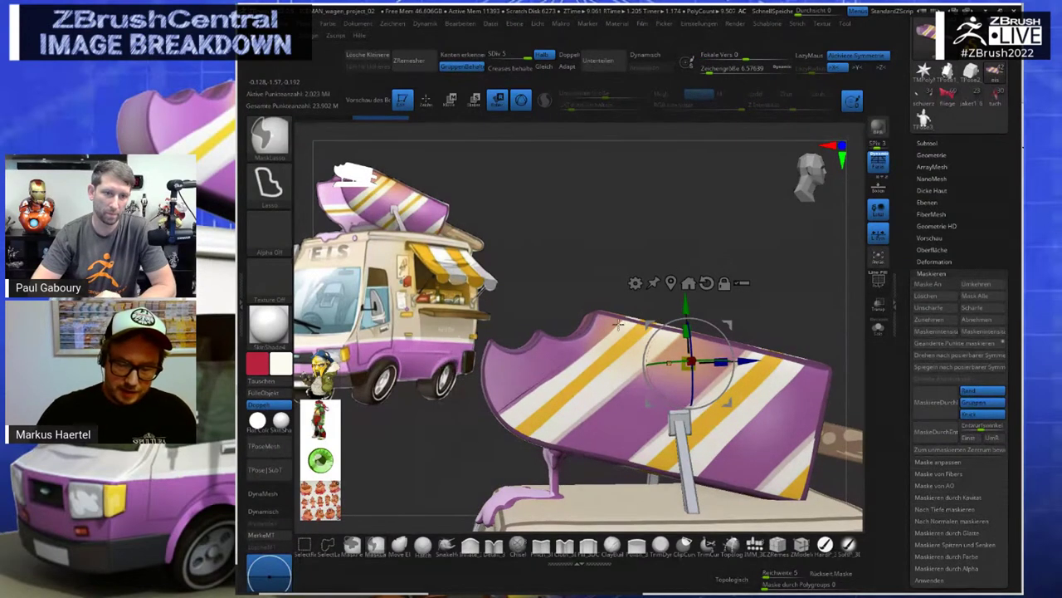
mouse_move(459, 443)
left_mouse_down("ctrl")
mouse_move(737, 277)
mouse_move(542, 460)
mouse_move(481, 468)
left_mouse_up("ctrl")
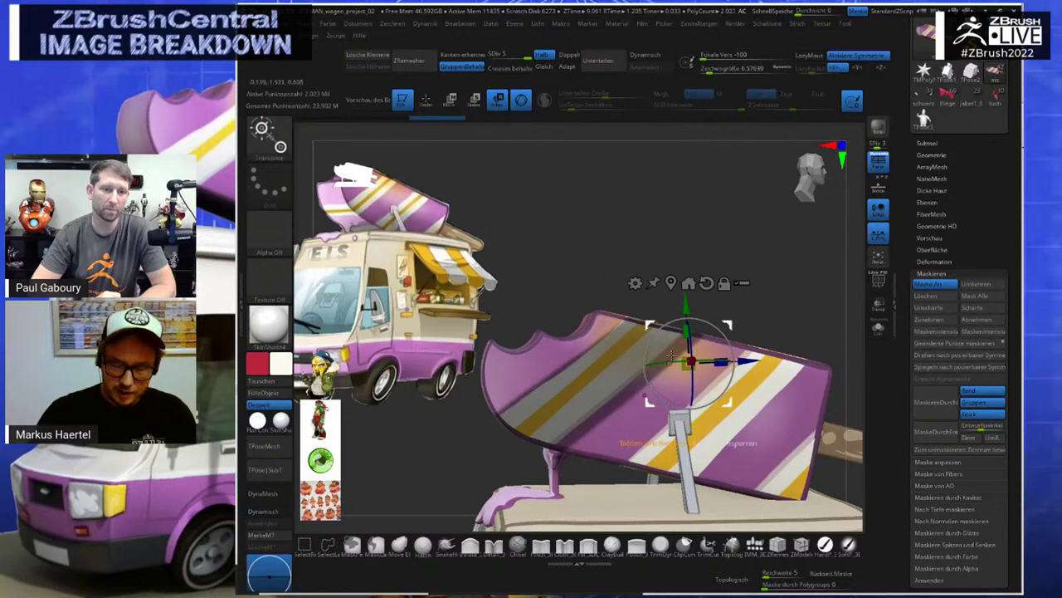
left_click(756, 243, "ctrl")
key("3")
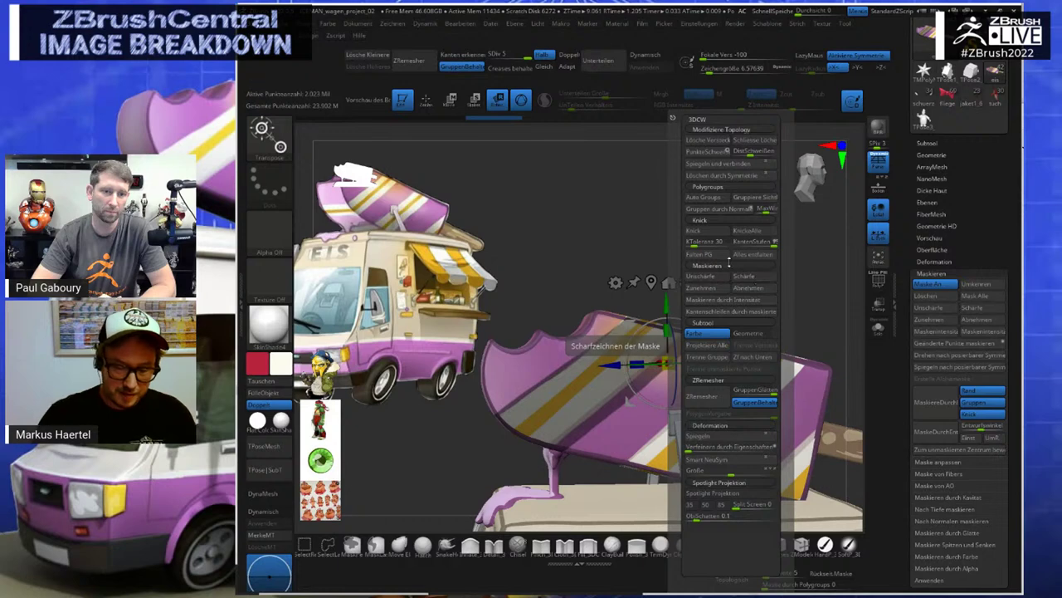
left_click(640, 211, "ctrl")
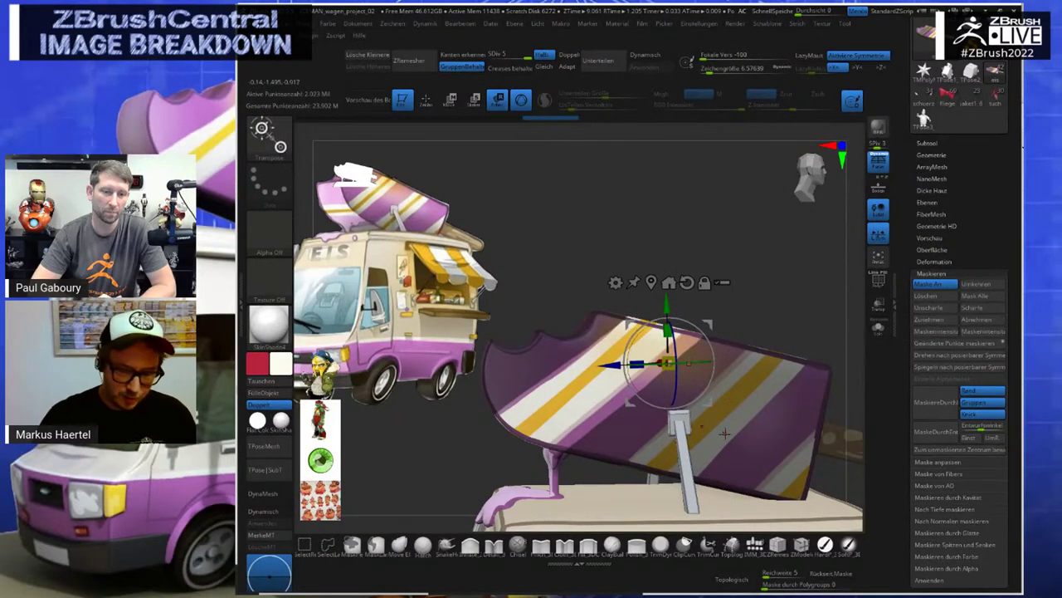
Fill the unmasked diagonal band with a pale lilac and clear the mask
key("z")
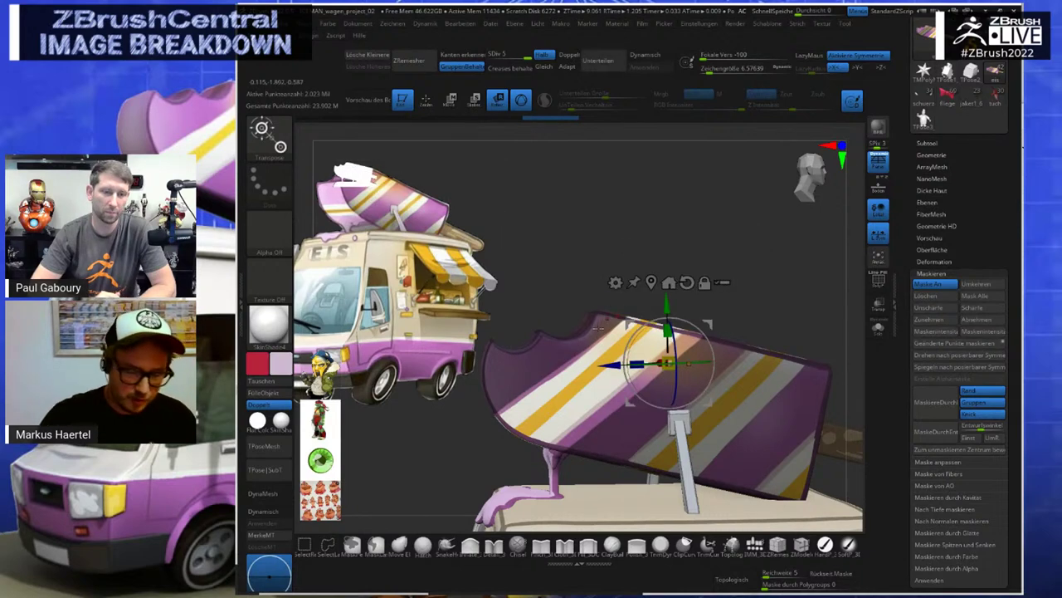
left_click(274, 396)
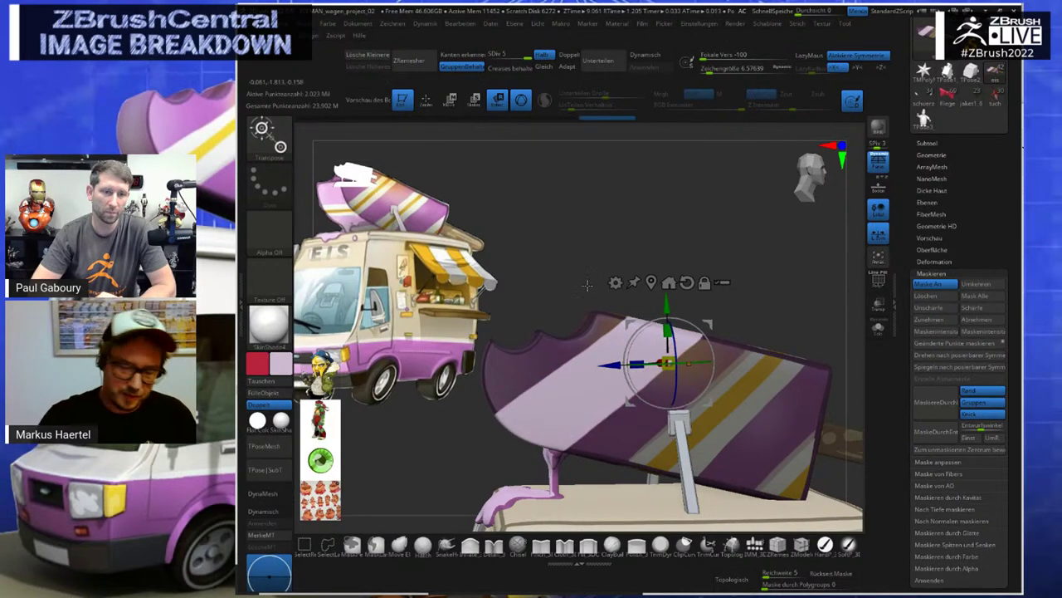
left_click_drag(693, 218, 703, 222, "ctrl")
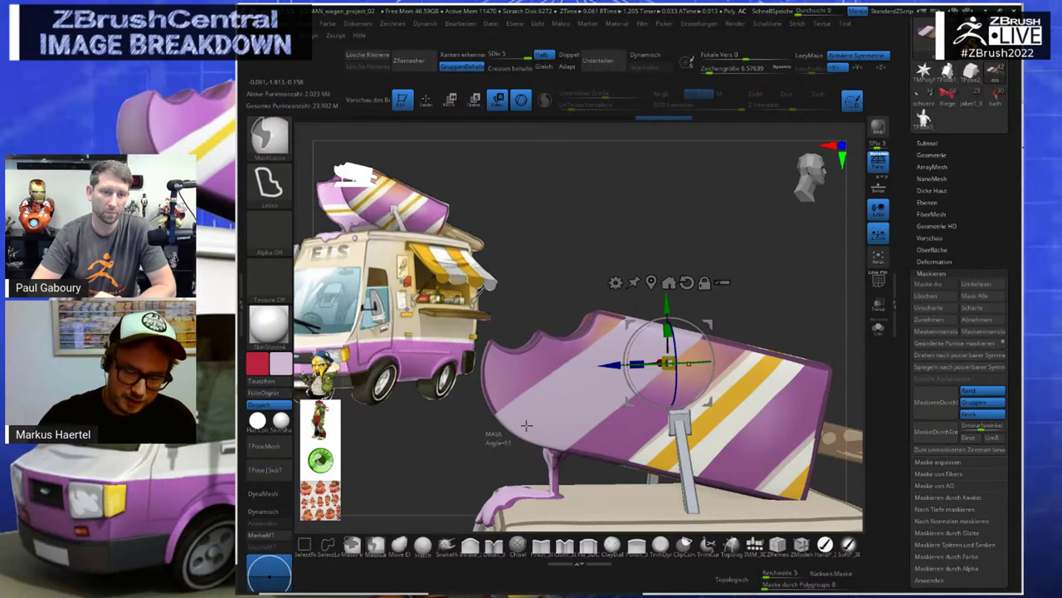
Lasso a mask over a narrower diagonal stripe inside the lilac band, sharpen it and leave only that stripe unmasked
mouse_move(513, 439)
left_mouse_down("ctrl")
mouse_move(649, 321)
mouse_move(693, 310)
left_mouse_up("ctrl")
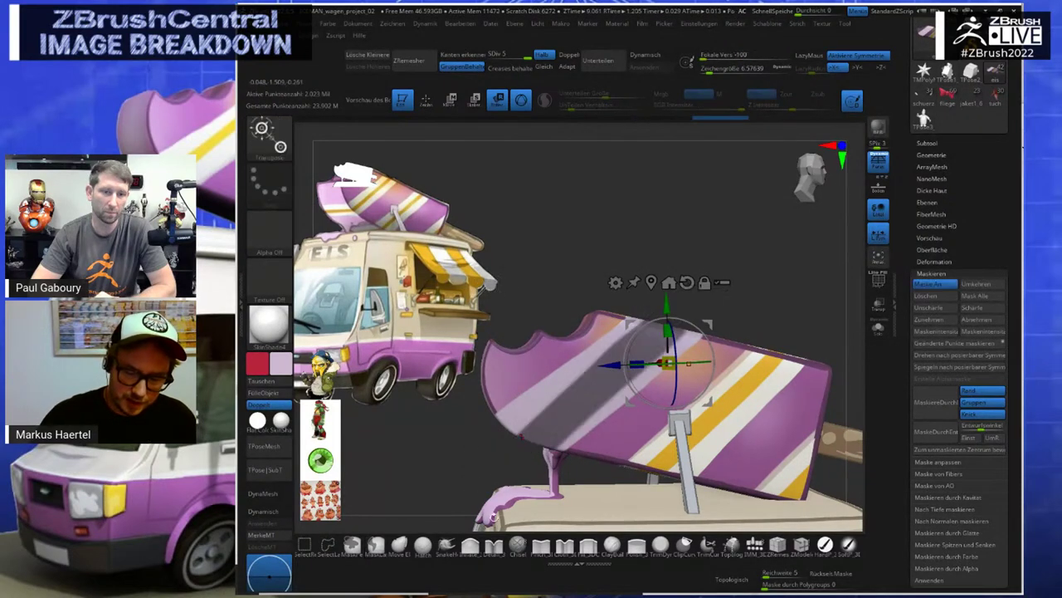
left_click(731, 267, "ctrl")
mouse_move(731, 268)
left_mouse_down("ctrl")
mouse_move(734, 275)
mouse_move(736, 261)
mouse_move(509, 465)
mouse_move(681, 314)
mouse_move(745, 282)
left_mouse_up("ctrl")
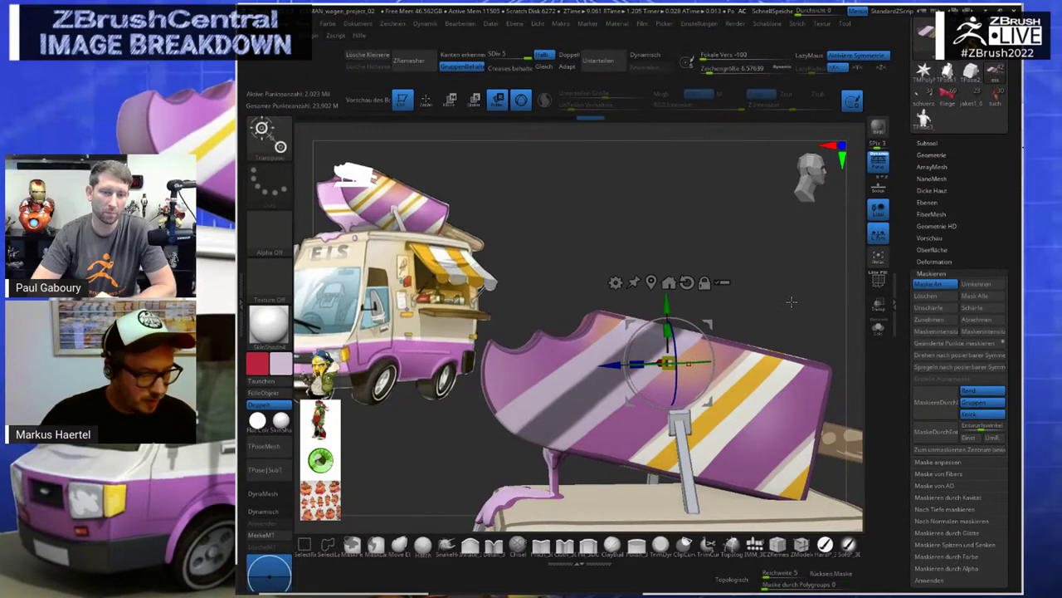
key("space")
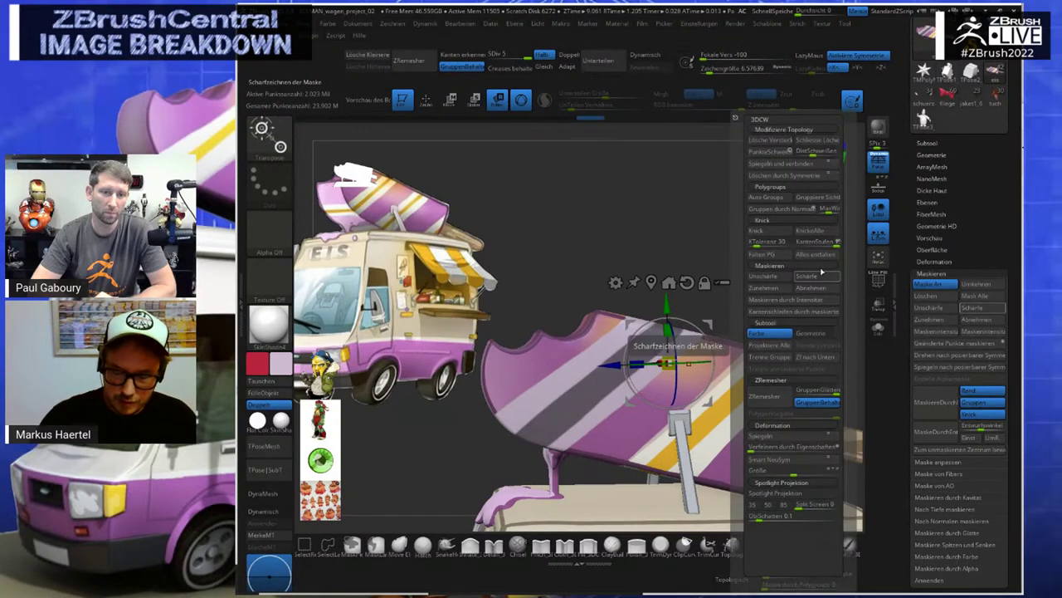
left_click(820, 274)
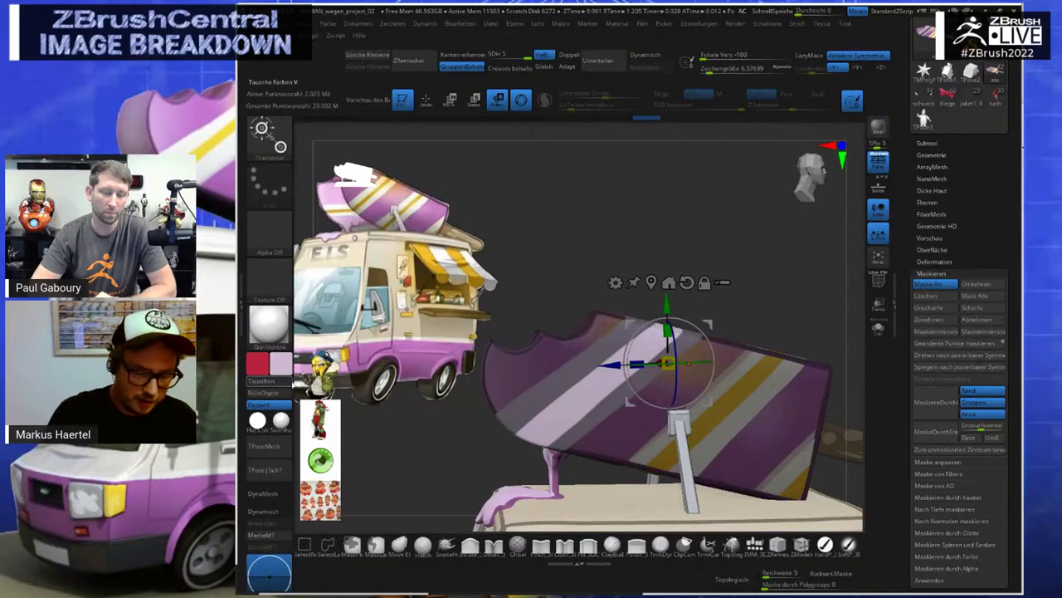
Fill the unmasked narrow stripe with a light yellow sampled from the reference image and clear the mask
key("c")
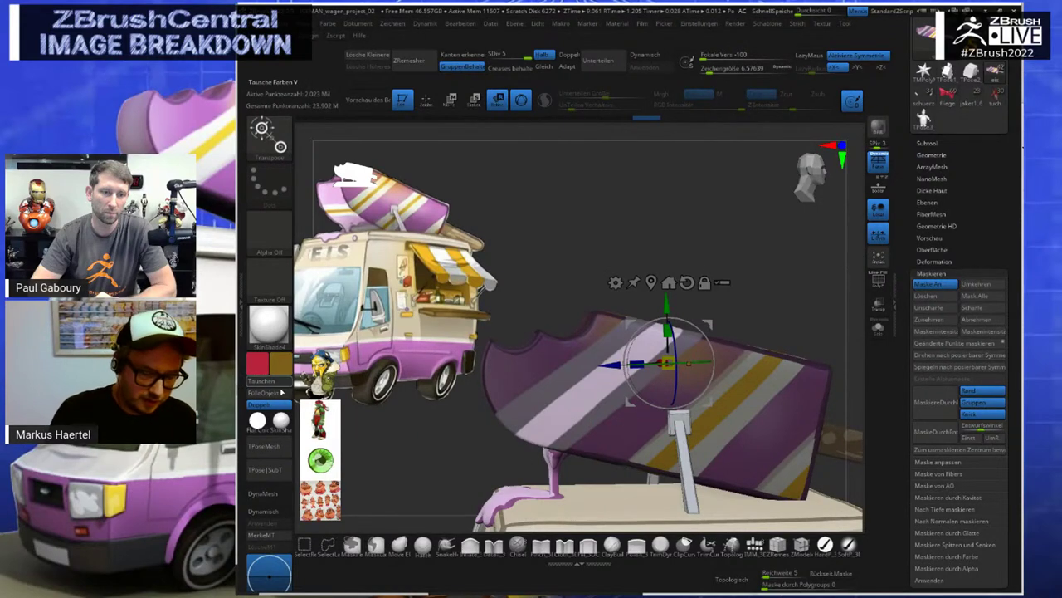
key("z")
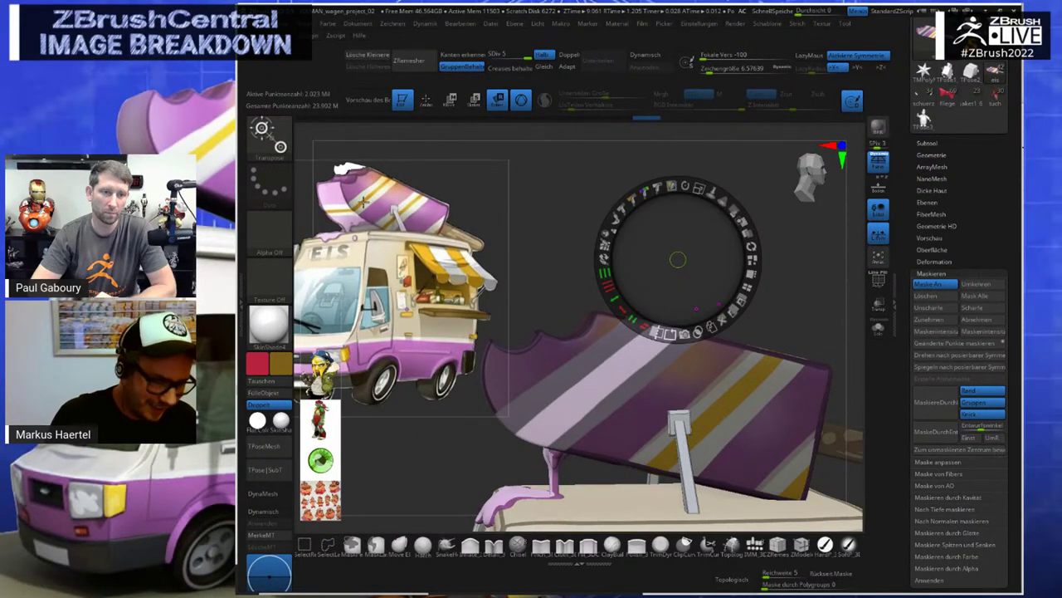
key("c")
key("z")
left_click(266, 392)
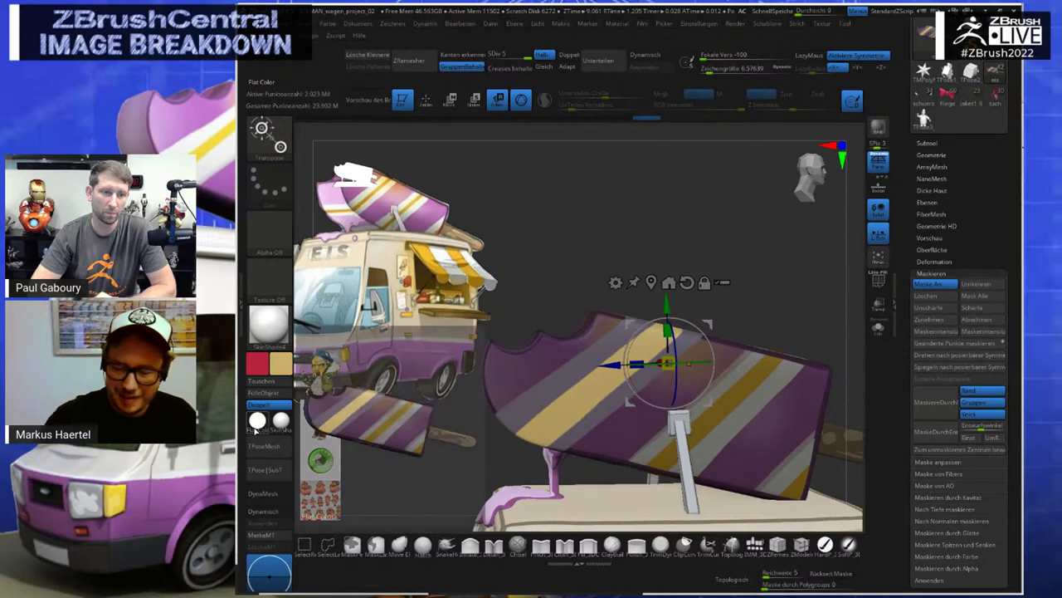
mouse_move(785, 236)
left_mouse_down("ctrl")
mouse_move(736, 282)
mouse_move(737, 298)
left_mouse_up("ctrl")
Undo the stripe fills and masks on the sign back to its original paint, and clear the remaining mask
left_click(688, 364)
key("ctrl+z")
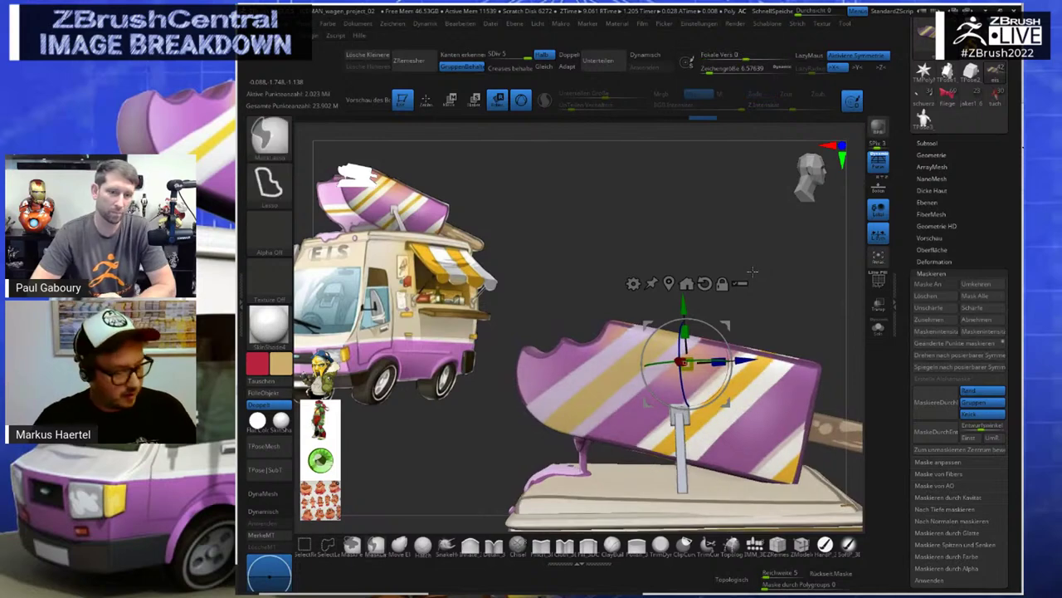
key("ctrl+z")
key("ctrl+z")
key("ctrl+z")
key("ctrl+z")
key("ctrl+z")
key("ctrl+z")
key("ctrl+z")
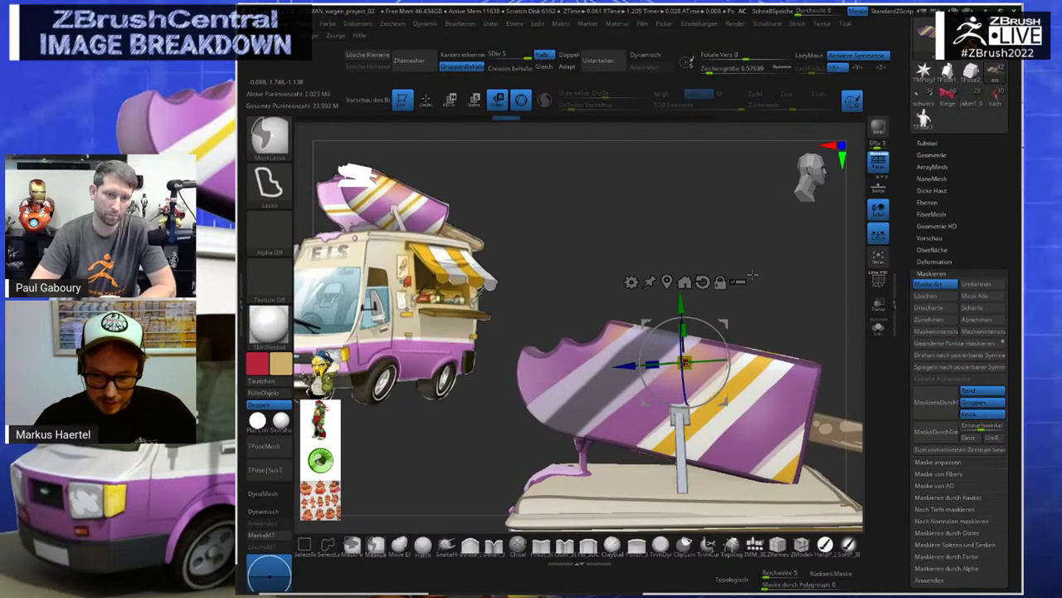
key("ctrl+z")
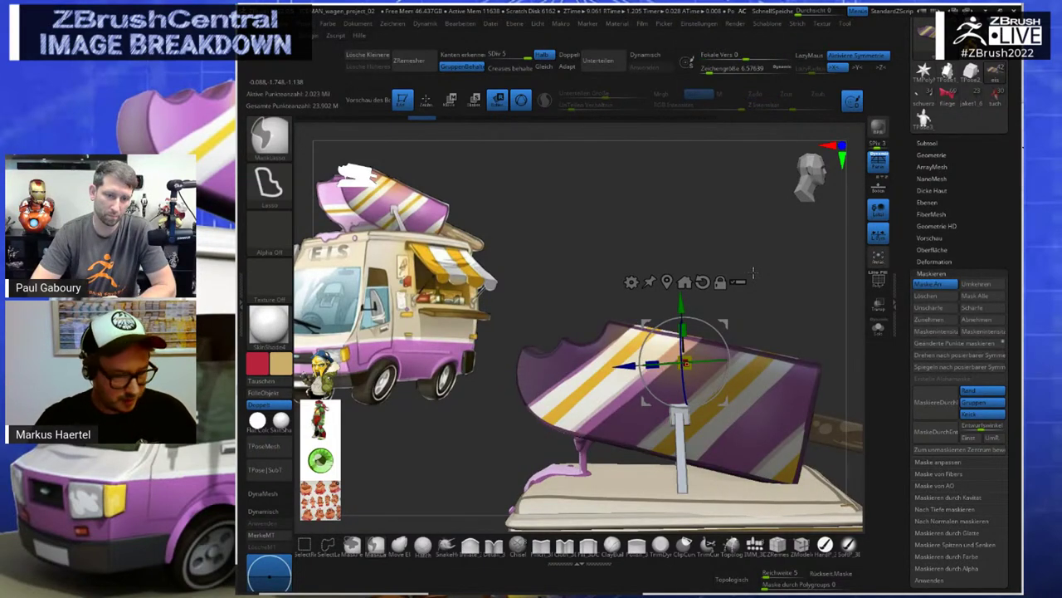
left_click_drag(754, 275, 758, 278, "ctrl")
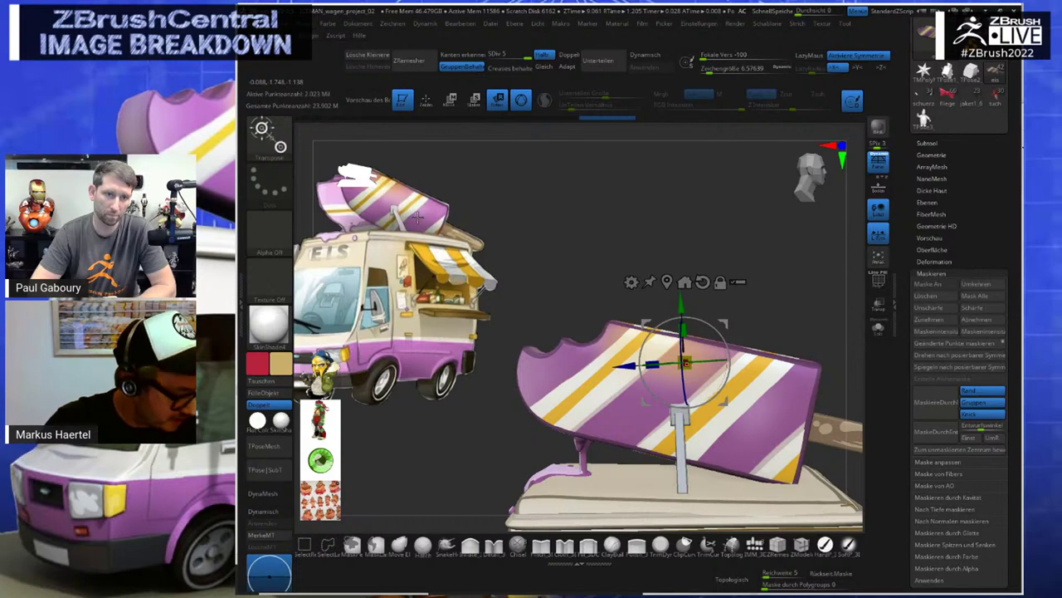
Choose the soft paint brush, hide the Spotlight controls and set the draw size to about 163
key("z")
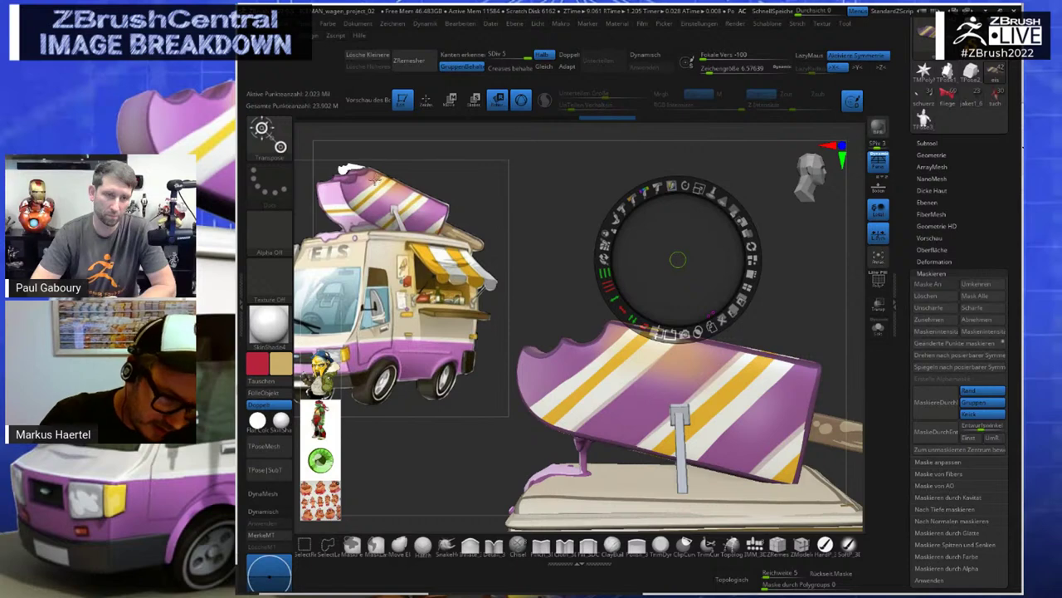
left_click(849, 547)
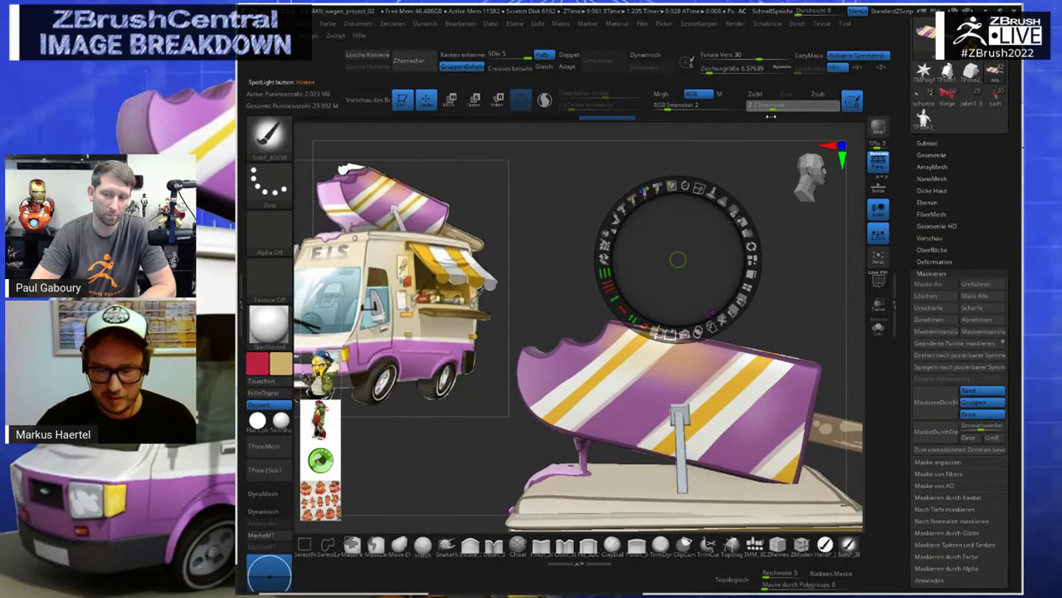
key("shift+z")
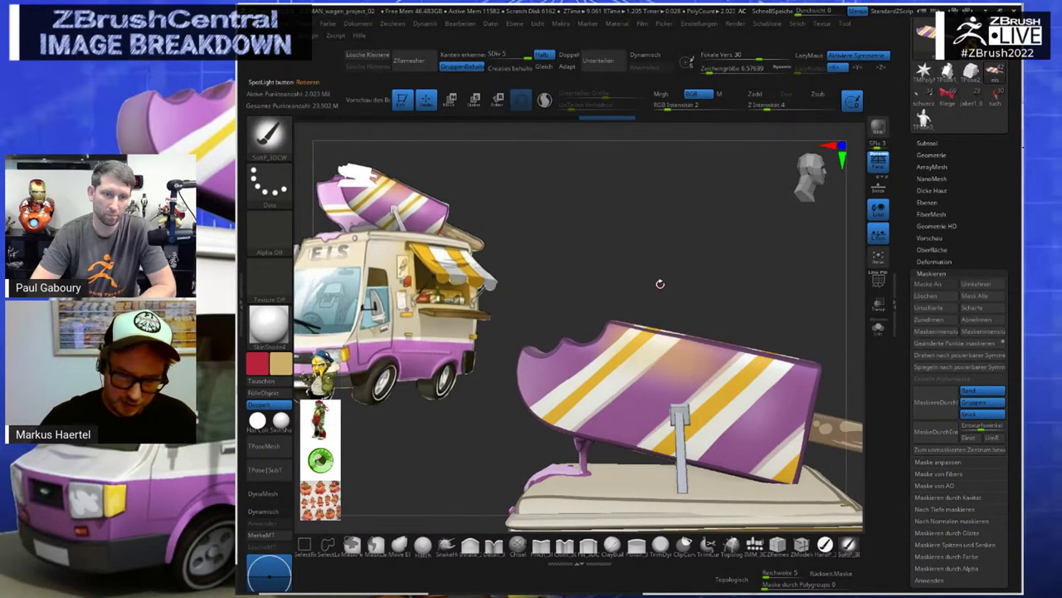
key("s")
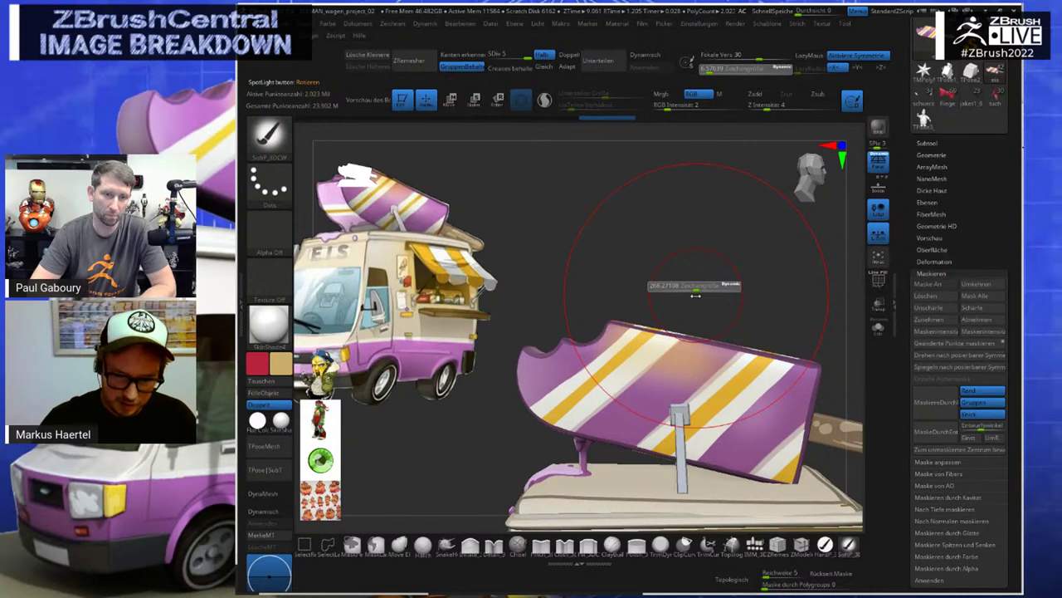
left_click_drag(687, 291, 686, 293)
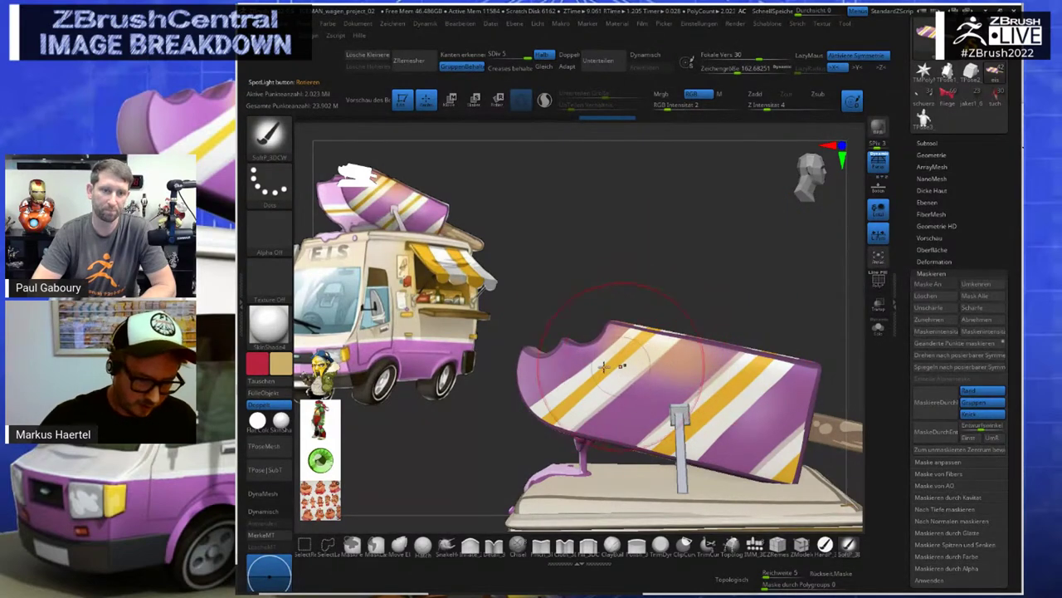
Paint a soft light-green tint over the sign's upper stripes with symmetry off and RGB intensity 12
left_click(281, 363)
left_click(420, 279)
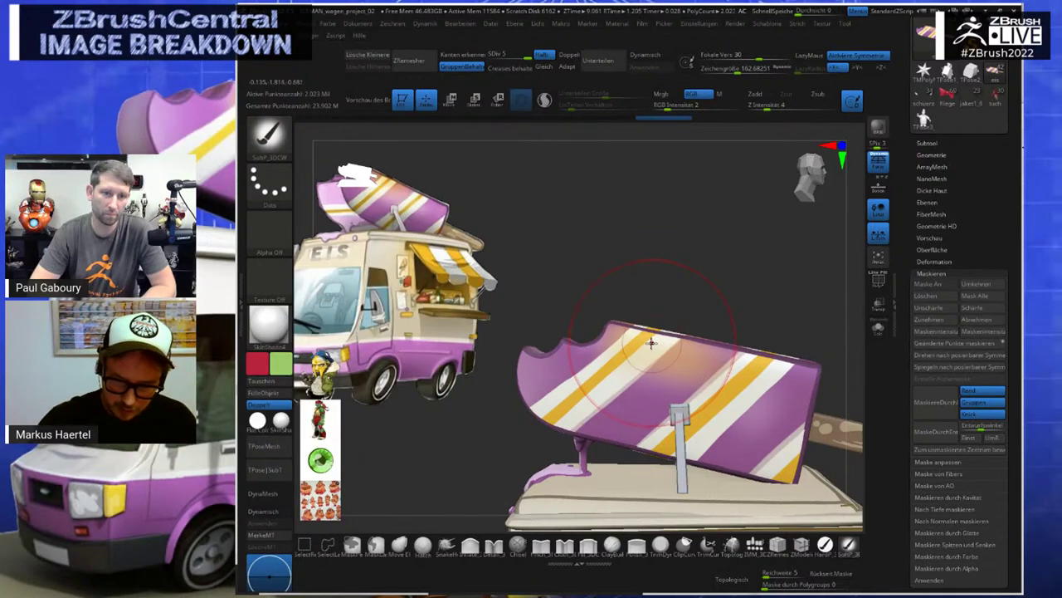
key("x")
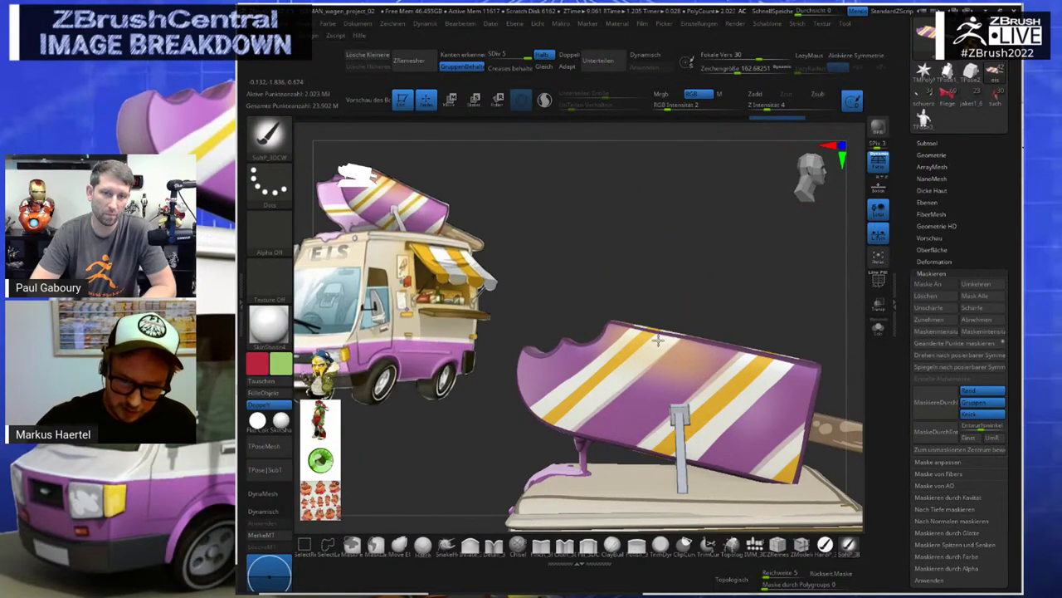
left_click(684, 108)
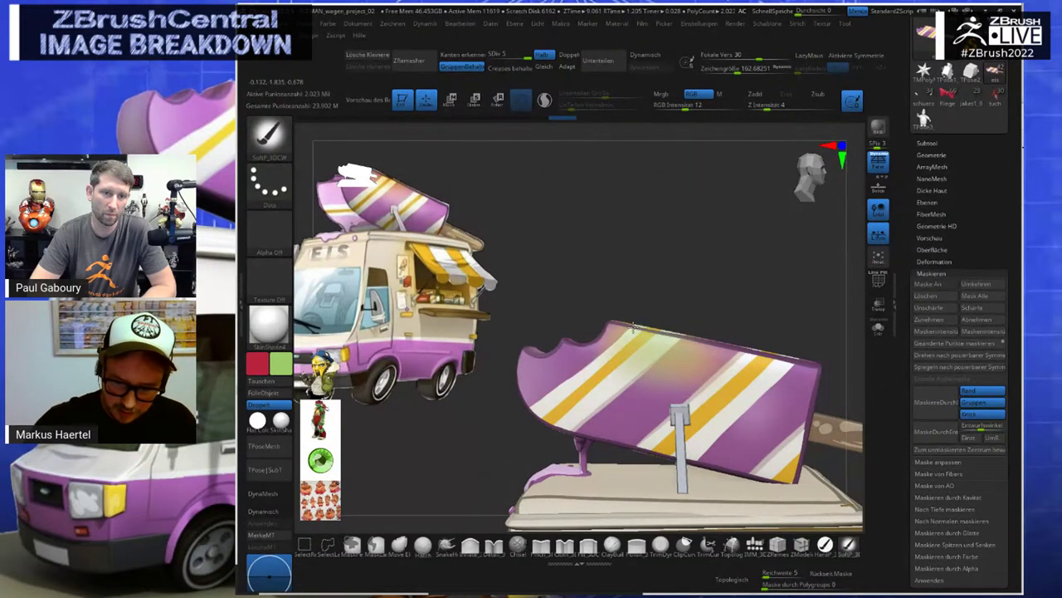
mouse_move(695, 263)
left_mouse_down()
mouse_move(683, 317)
mouse_move(741, 354)
left_mouse_up()
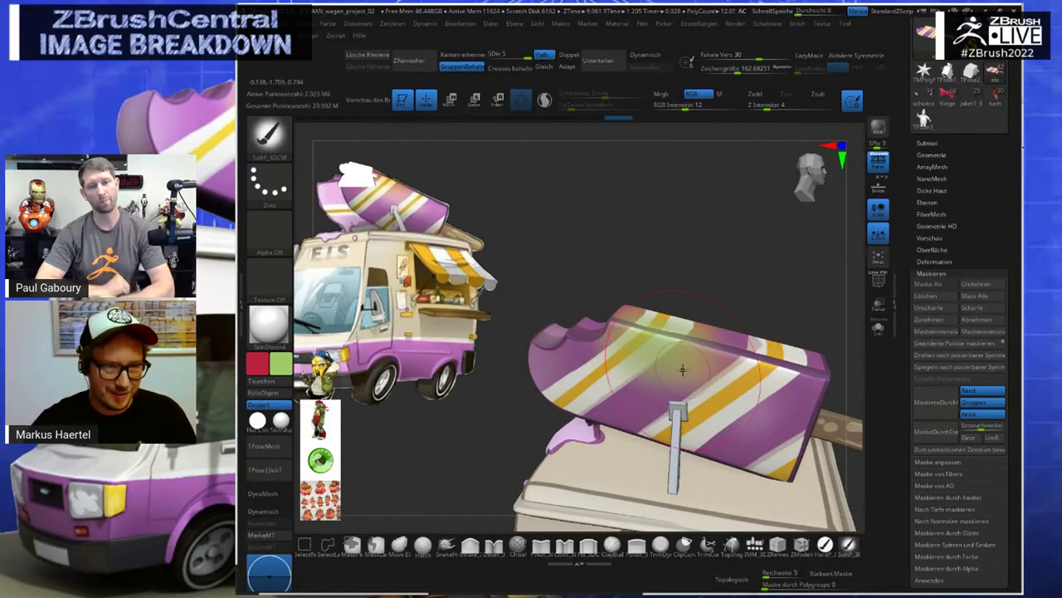
mouse_move(719, 282)
left_mouse_down()
mouse_move(720, 252)
mouse_move(737, 255)
mouse_move(715, 259)
mouse_move(718, 274)
left_mouse_up()
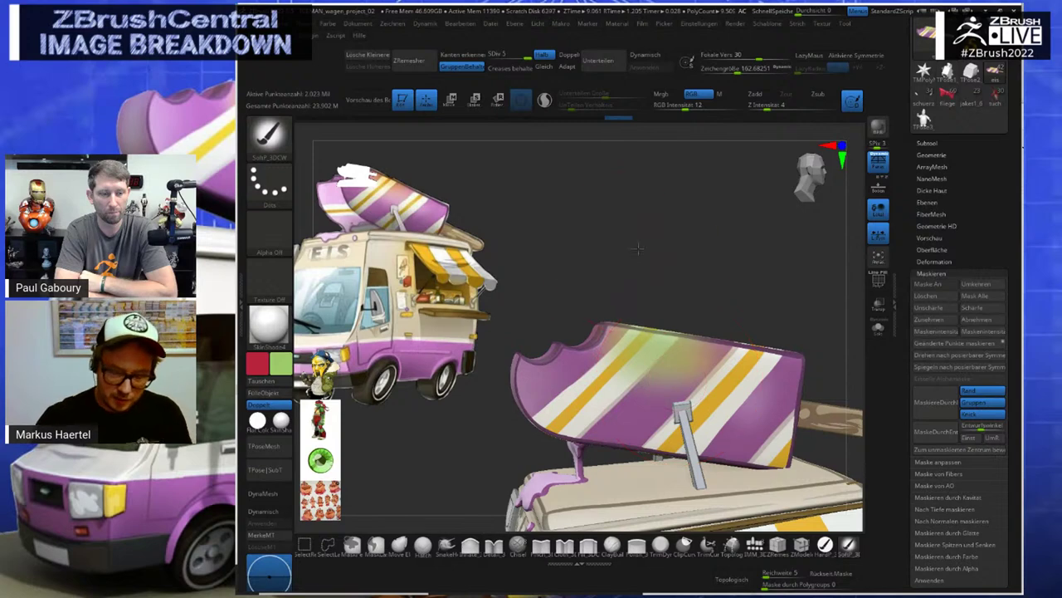
Make the melted ice-cream drip below the sign the active subtool and frame it with the transform gizmo
left_click_drag(638, 248, 633, 256)
key("r")
left_click(576, 450, "alt")
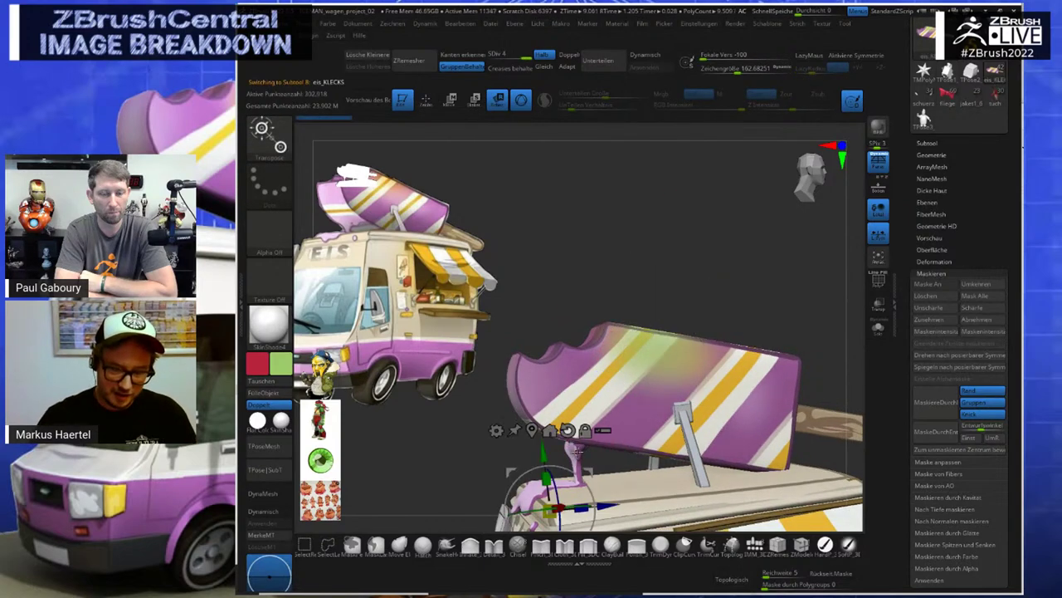
left_click(575, 451, "alt")
right_click_drag(576, 452, 581, 421, "alt")
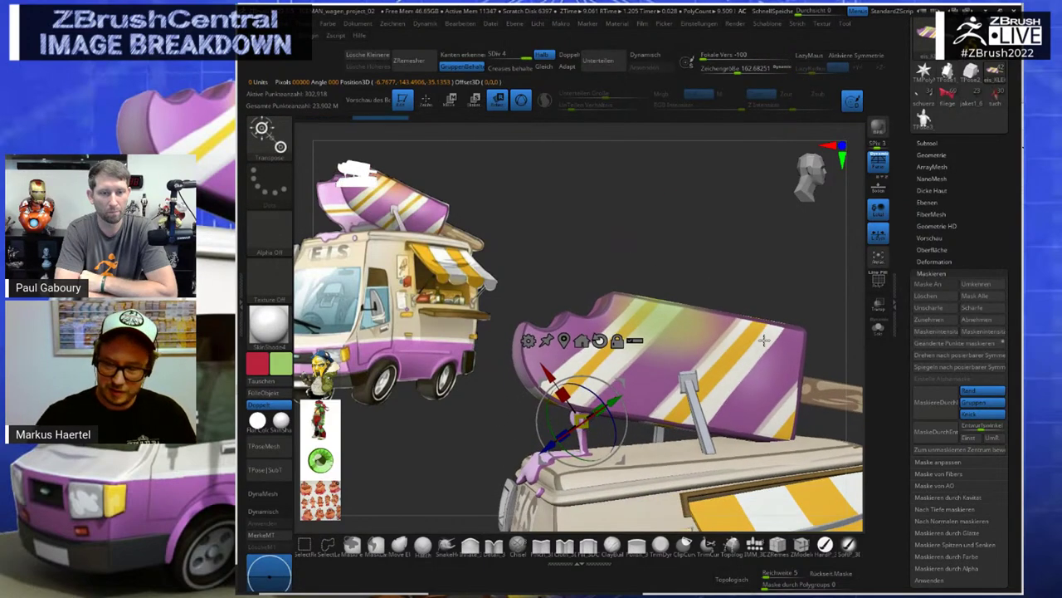
Display the drip's polyframe, examine its mesh from several angles and hide the polyframe again
left_click(880, 282)
right_click_drag(720, 339, 700, 353, "alt")
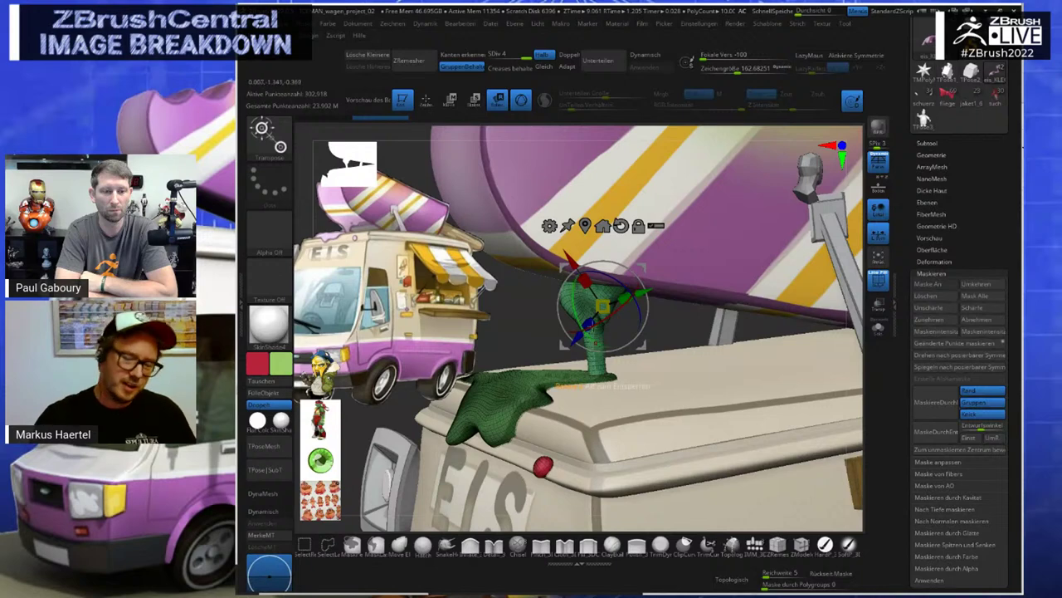
left_click_drag(678, 316, 656, 325)
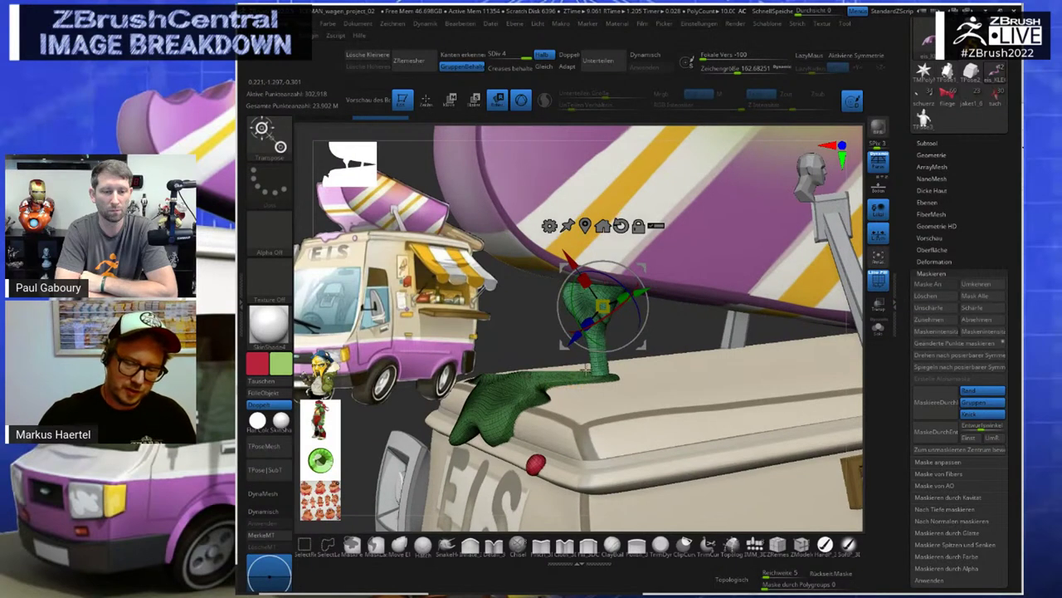
left_click_drag(540, 322, 524, 364)
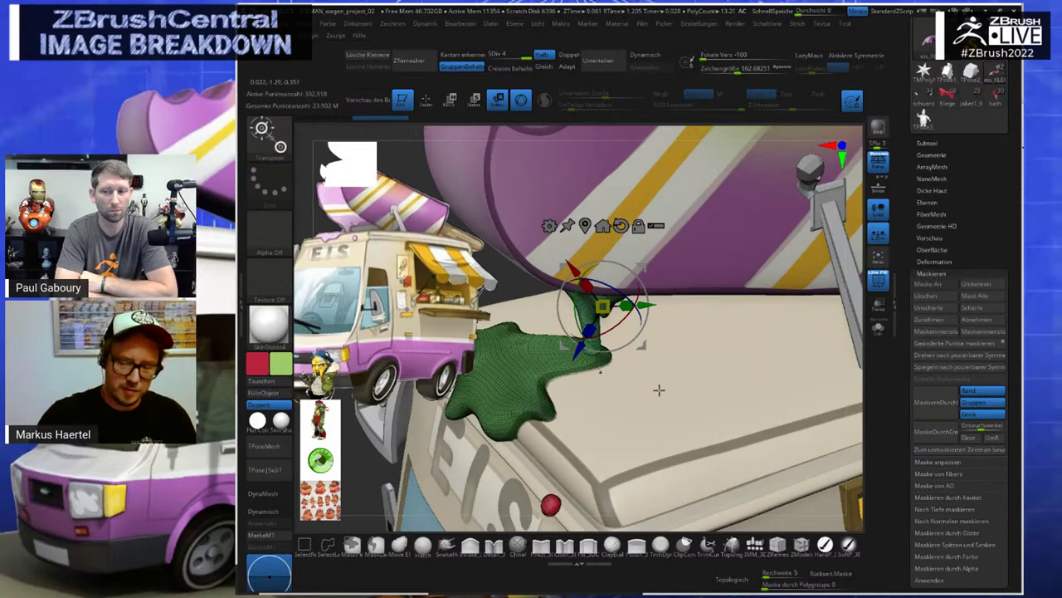
left_click_drag(796, 444, 706, 373)
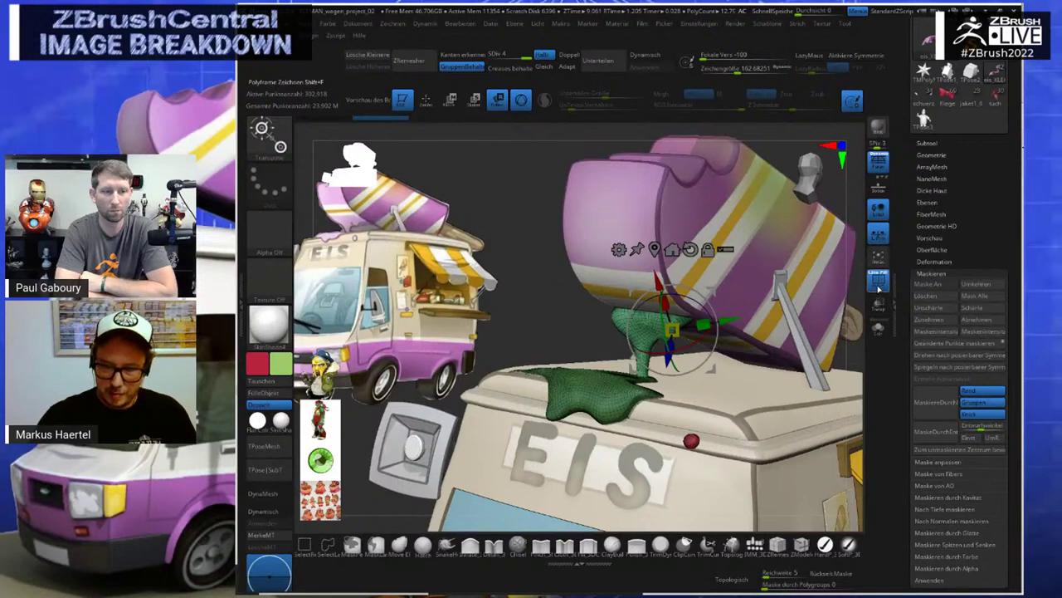
left_click(878, 286)
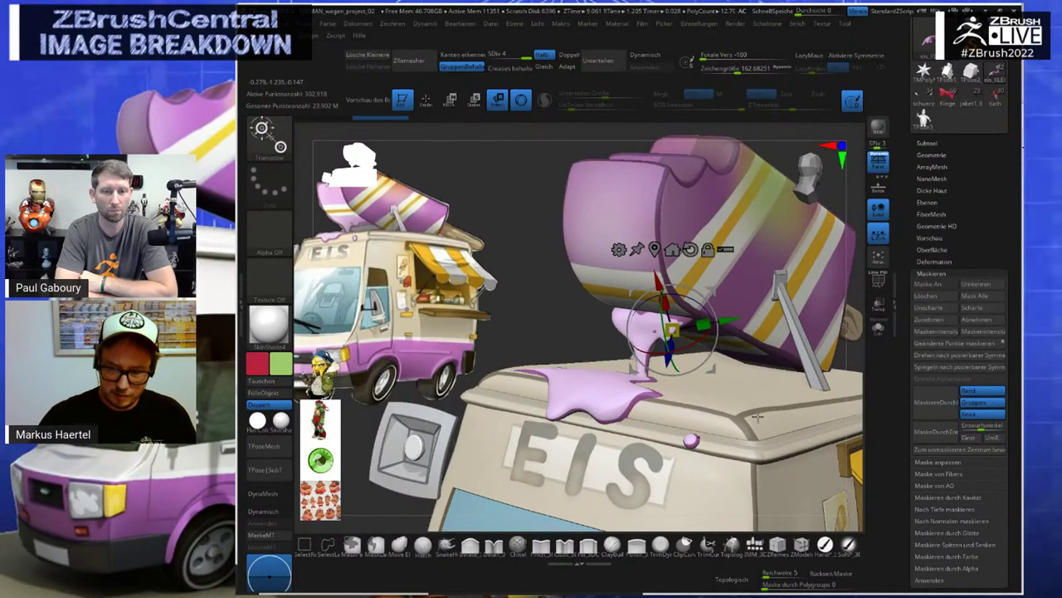
Examine the drip on its own, and the van's front, its graffiti side and the complete model
left_click(878, 328)
left_click_drag(773, 403, 751, 405)
left_click(878, 329)
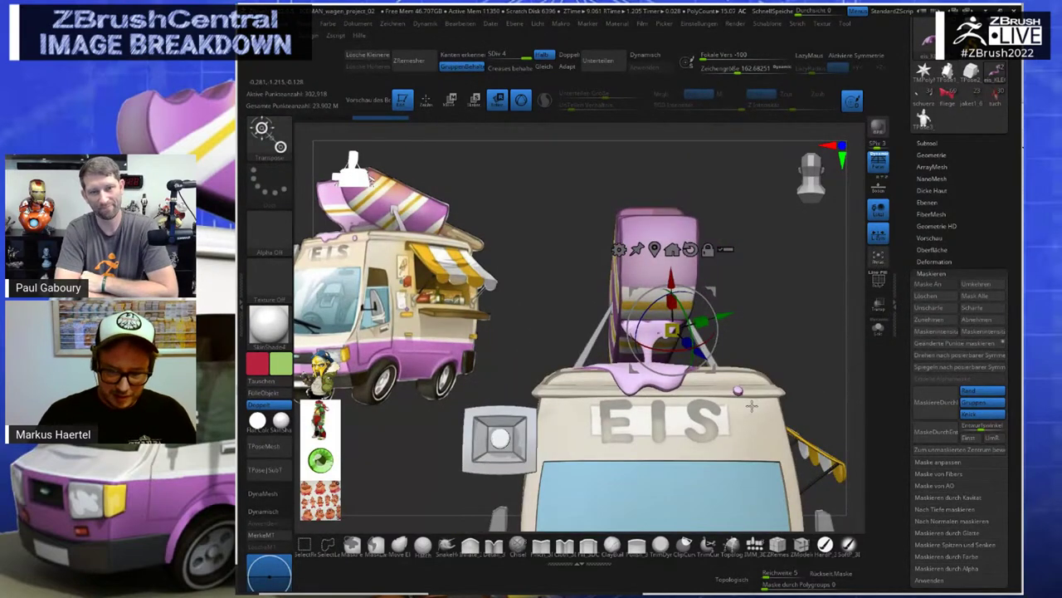
left_click_drag(516, 360, 543, 367)
left_click_drag(465, 415, 579, 379, "alt")
left_click_drag(863, 405, 838, 432)
left_click_drag(852, 330, 820, 378)
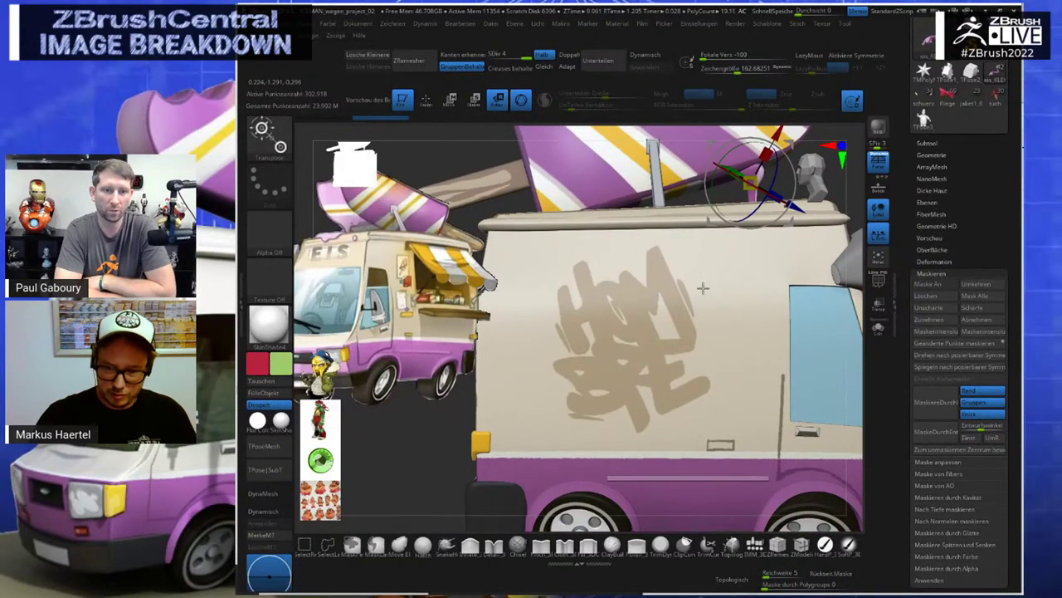
right_click_drag(717, 403, 710, 355, "alt")
mouse_move(694, 378)
left_mouse_down()
mouse_move(464, 415)
mouse_move(461, 425)
mouse_move(827, 401)
mouse_move(797, 428)
mouse_move(772, 431)
mouse_move(788, 431)
left_mouse_up()
Switch to the Sphere3D tool, frame it and fill it with a near-white sampled on screen
left_click_drag(902, 130, 905, 207)
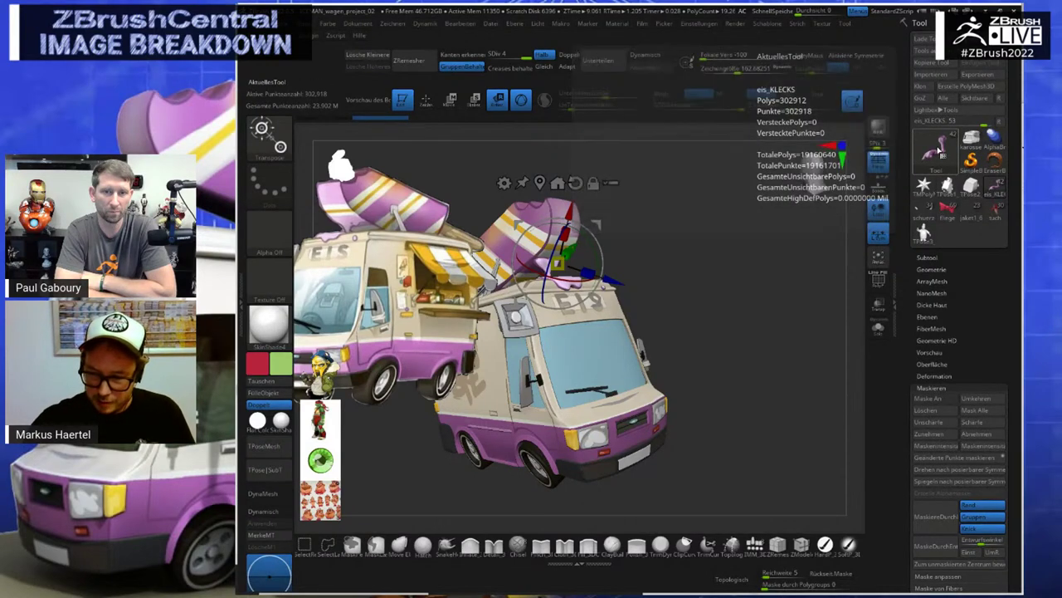
left_click(935, 150)
left_click(452, 193)
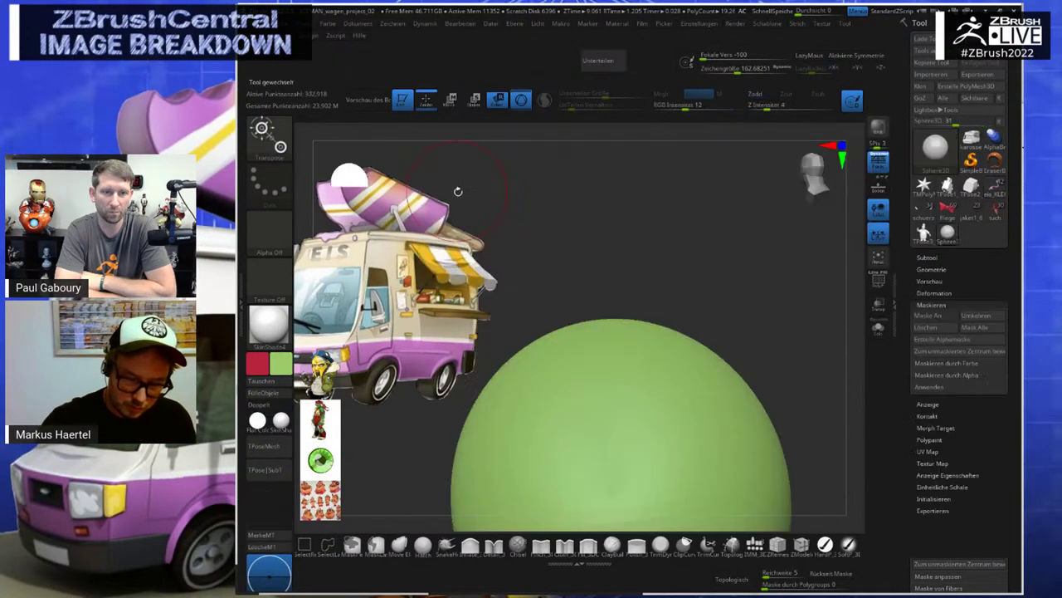
key("f")
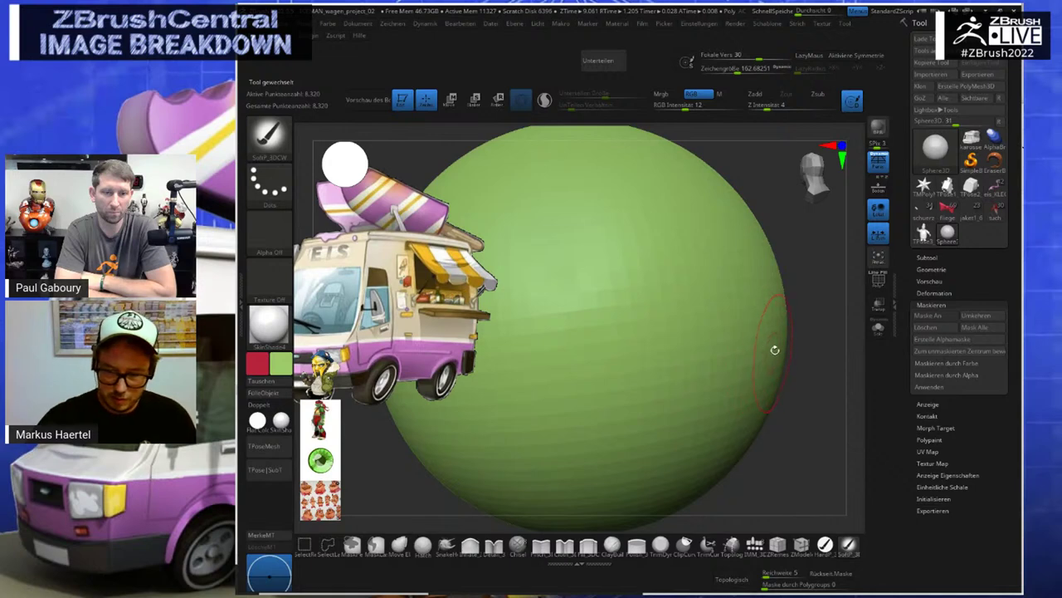
left_click_drag(281, 365, 301, 240)
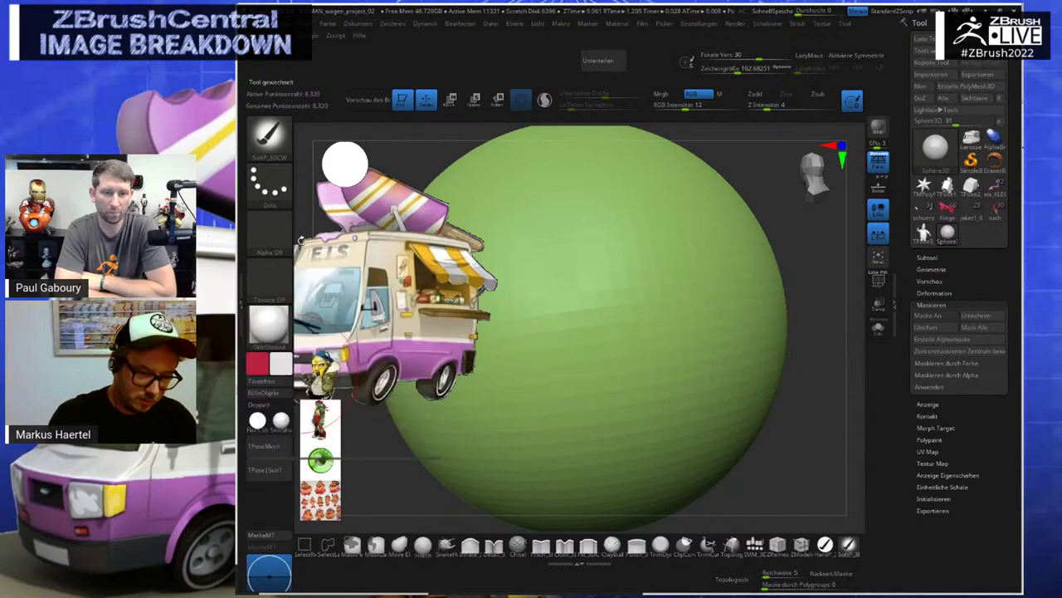
left_click(269, 393)
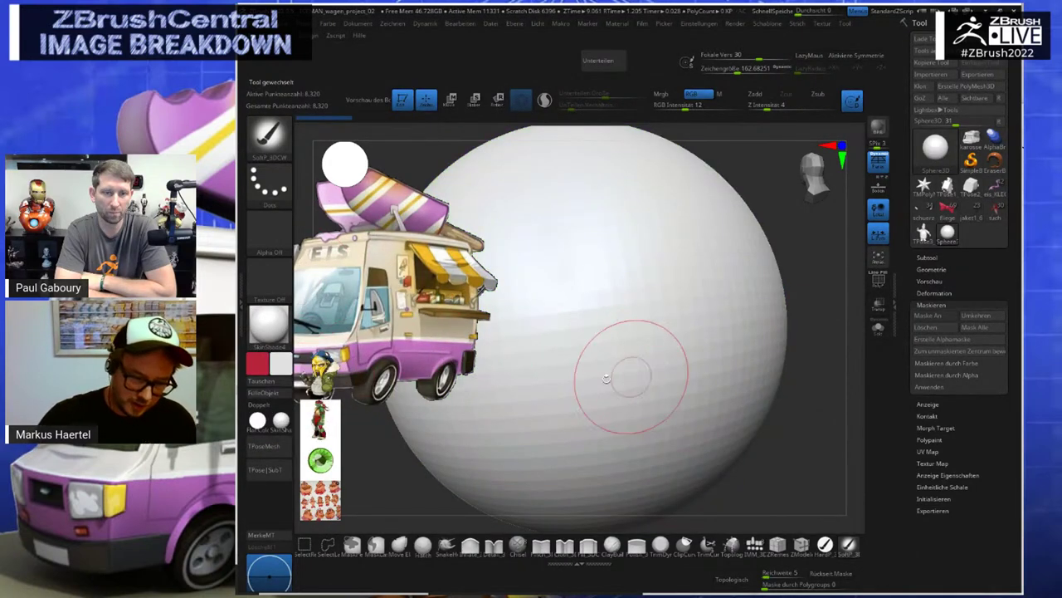
Move the green eye reference image over to the sphere's edge in Spotlight and enlarge it
key("z")
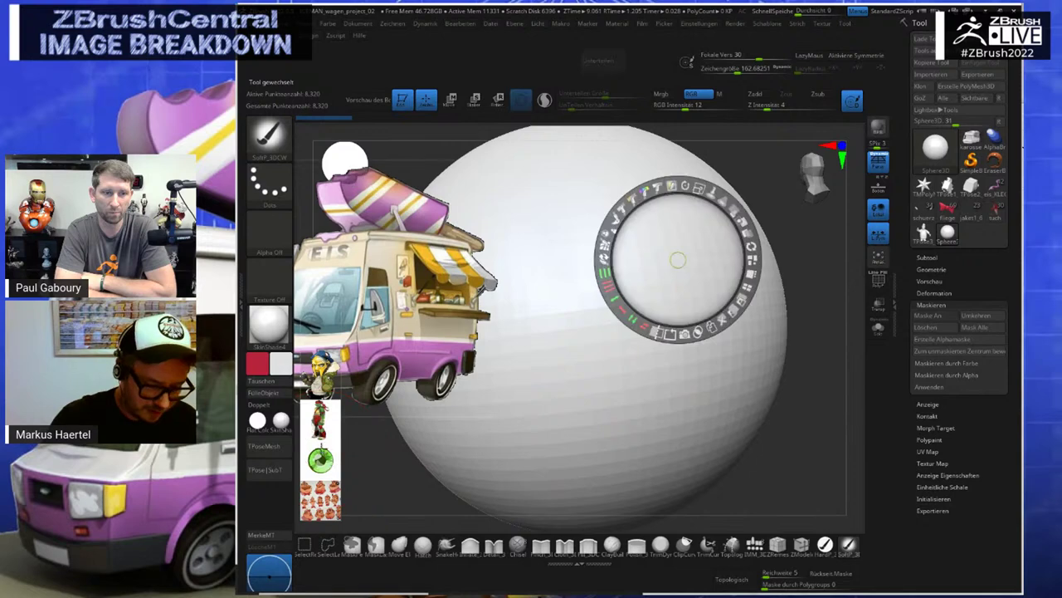
left_click(322, 450)
left_click_drag(322, 450, 765, 243)
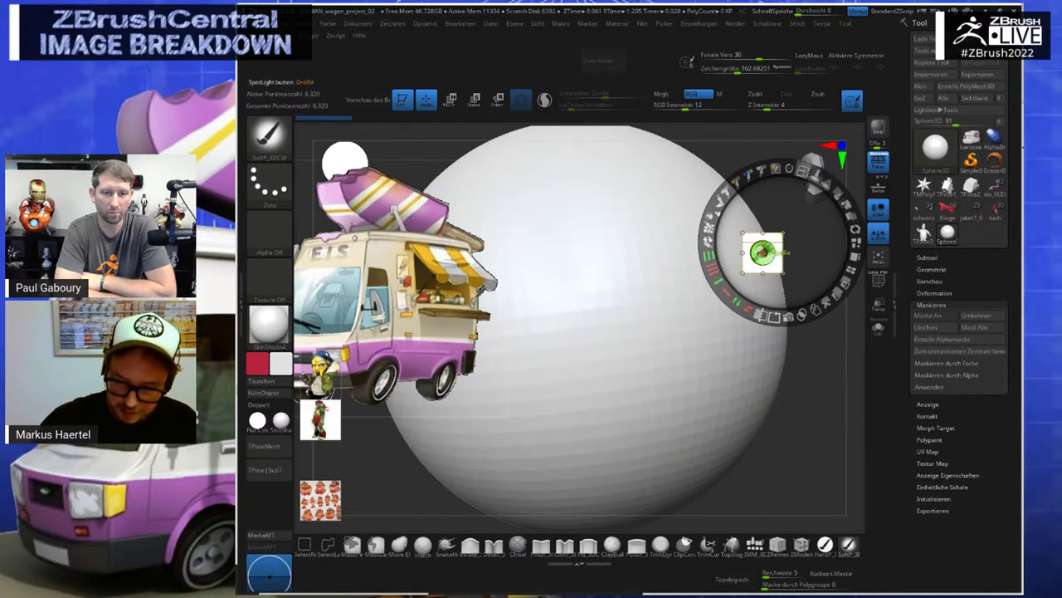
left_click_drag(802, 169, 836, 291)
left_click_drag(763, 277, 807, 272)
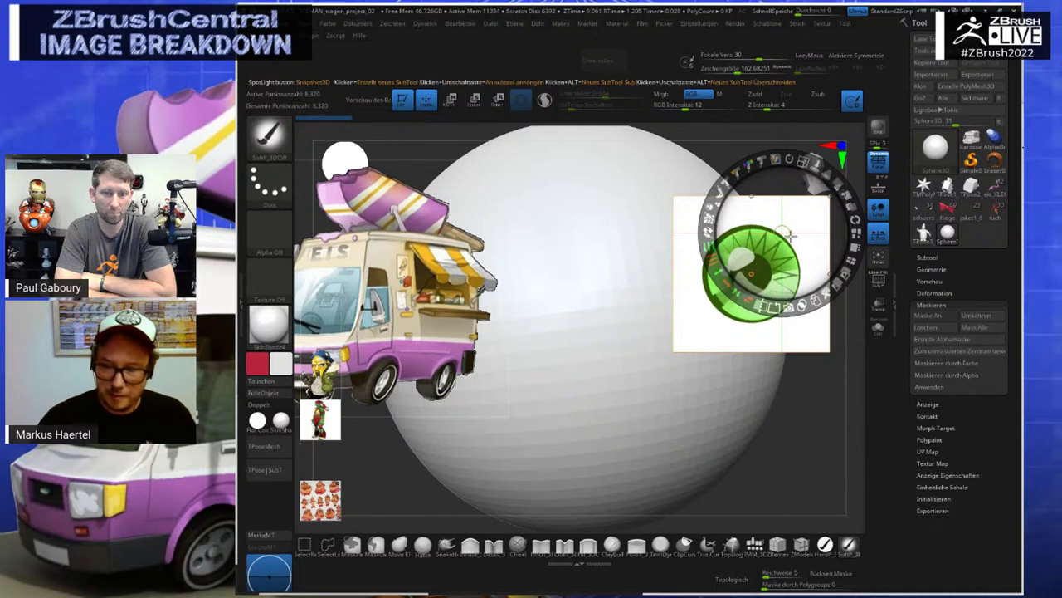
left_click_drag(803, 162, 802, 162)
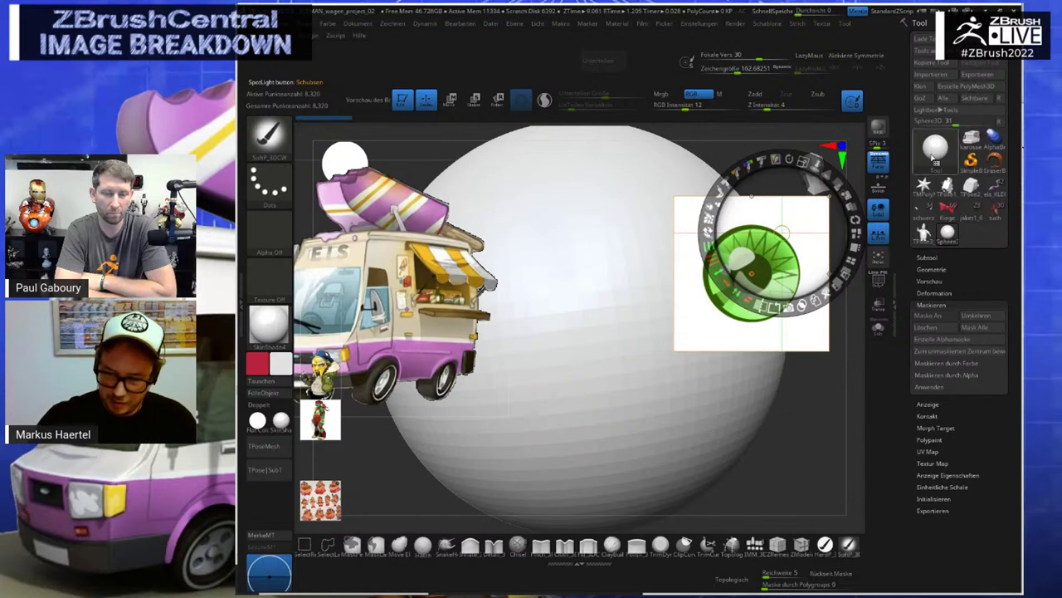
Switch to the schuerze1 tool and turn the view so the whole ice cream man is visible
left_click(935, 153)
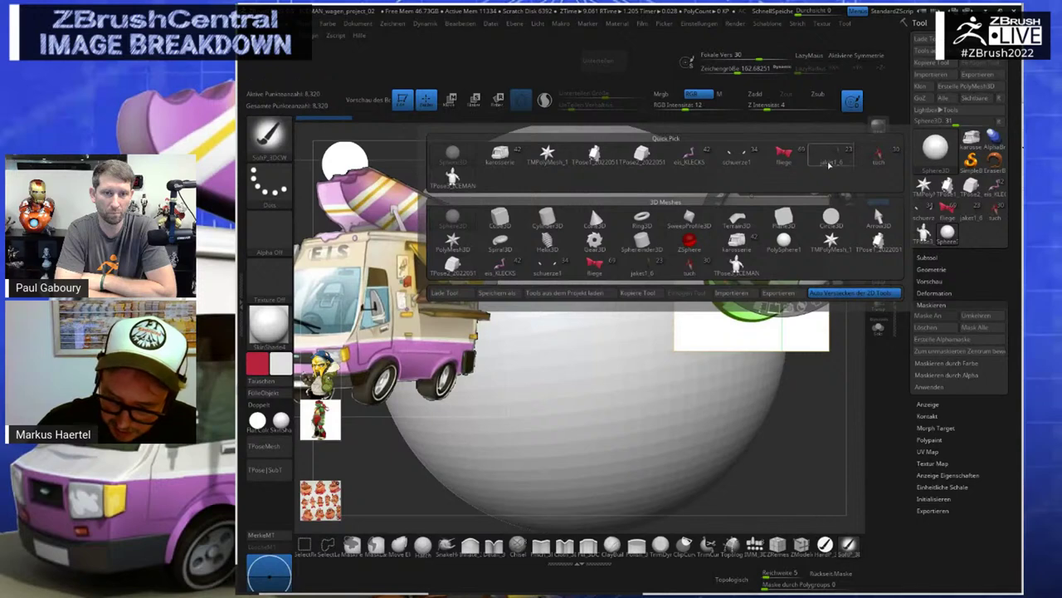
mouse_move(770, 159)
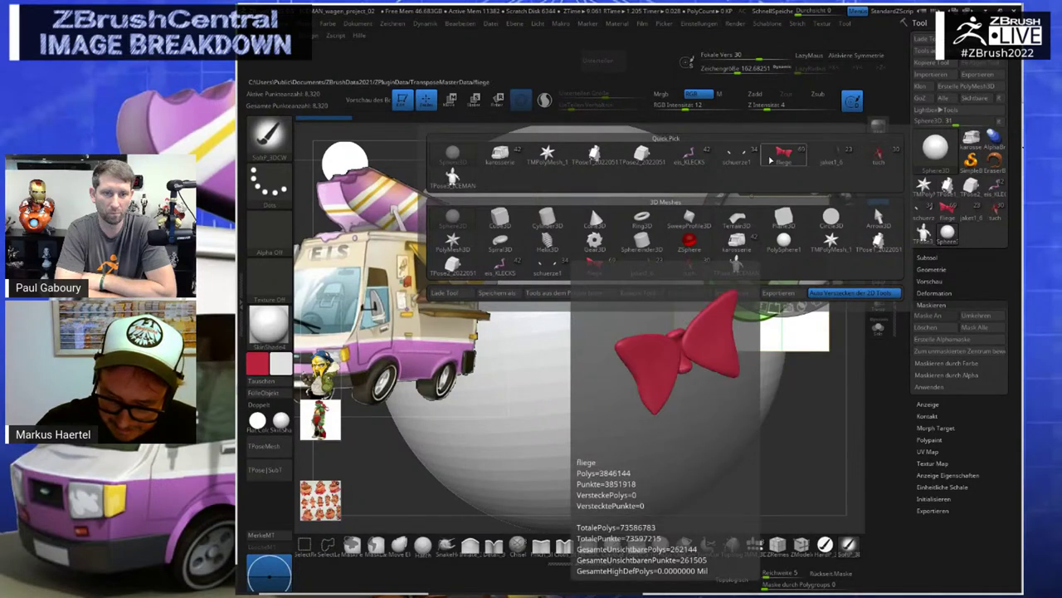
left_click(736, 158)
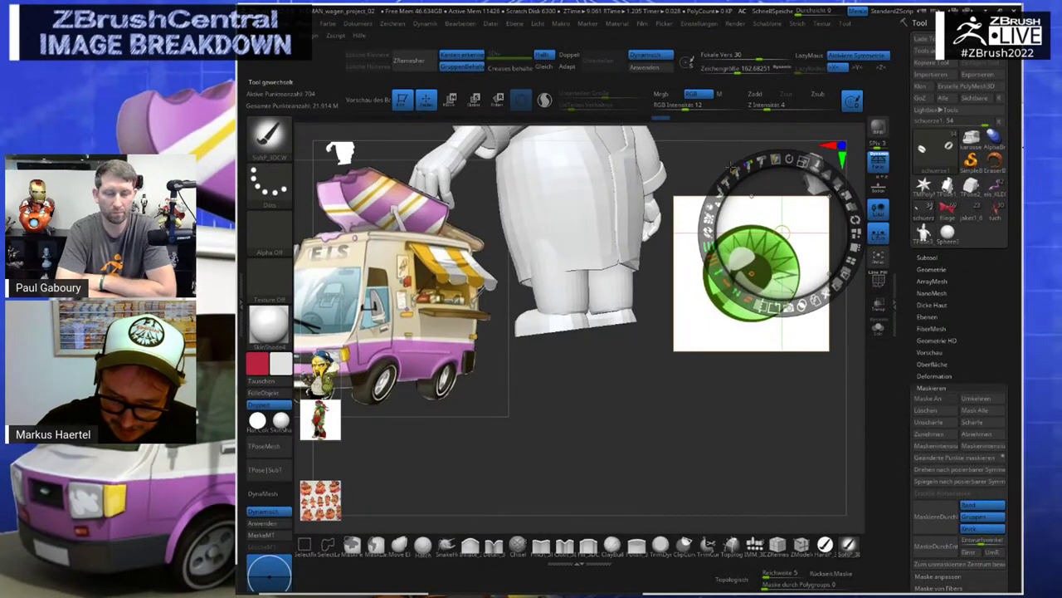
left_click_drag(613, 332, 617, 340)
key("z")
left_click_drag(639, 299, 688, 451)
Shrink the van reference image in Spotlight and place it above the column of small reference images
key("z")
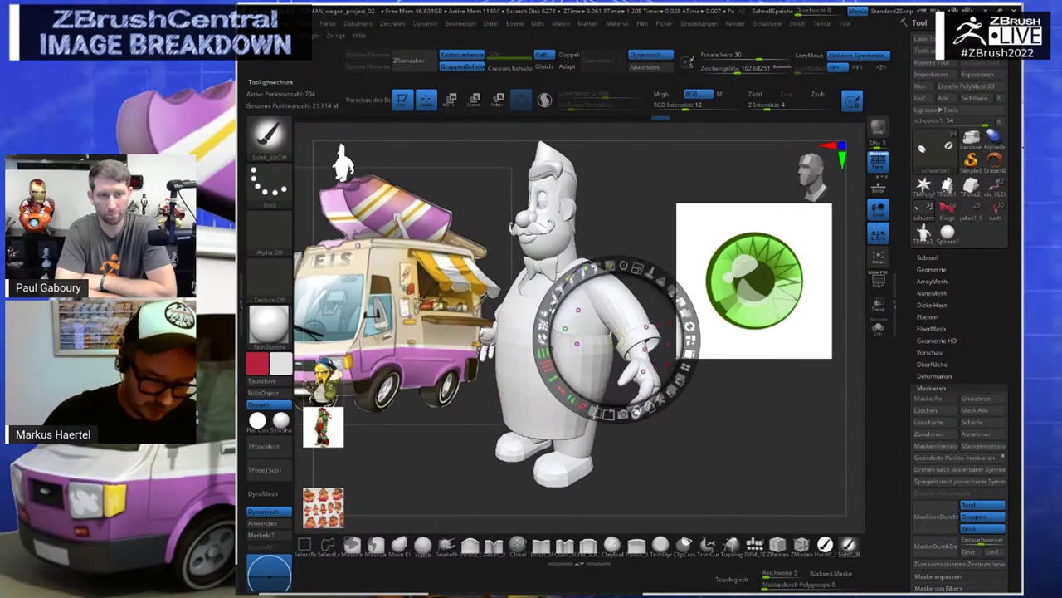
left_click(418, 297)
left_click_drag(438, 225, 347, 322)
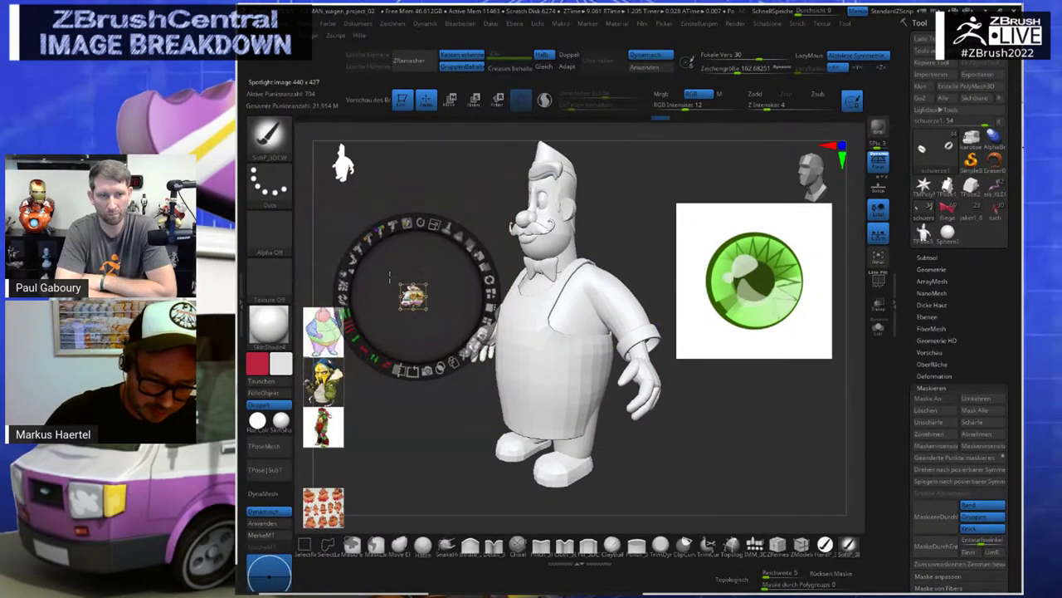
left_click_drag(415, 296, 330, 224)
Zoom in on the character's face, hide the Spotlight controls and make the pupils the active subtool
left_click_drag(603, 236, 531, 367)
key("z")
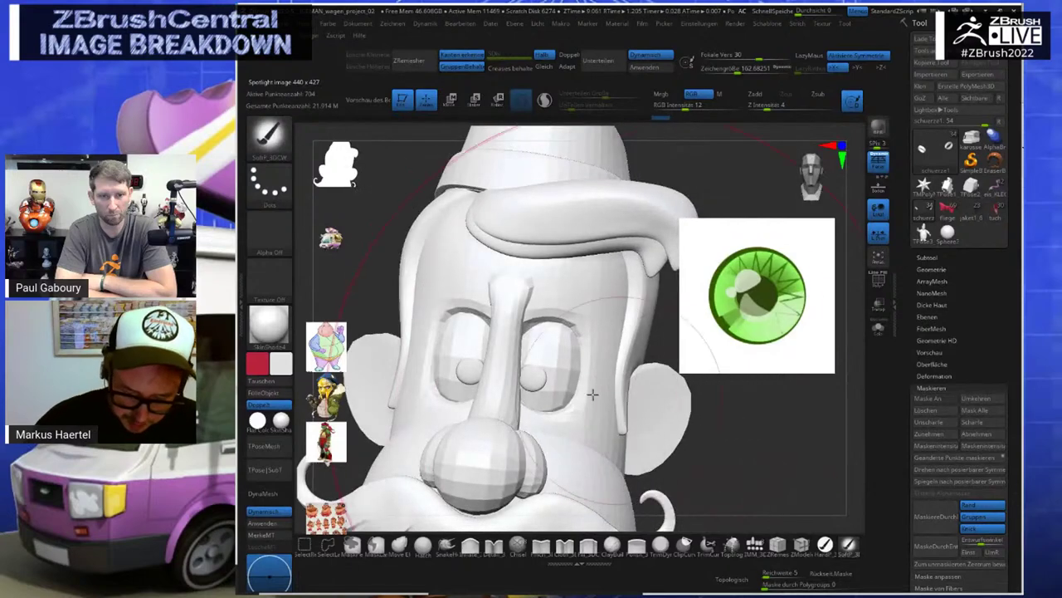
key("w")
left_click(531, 384, "alt")
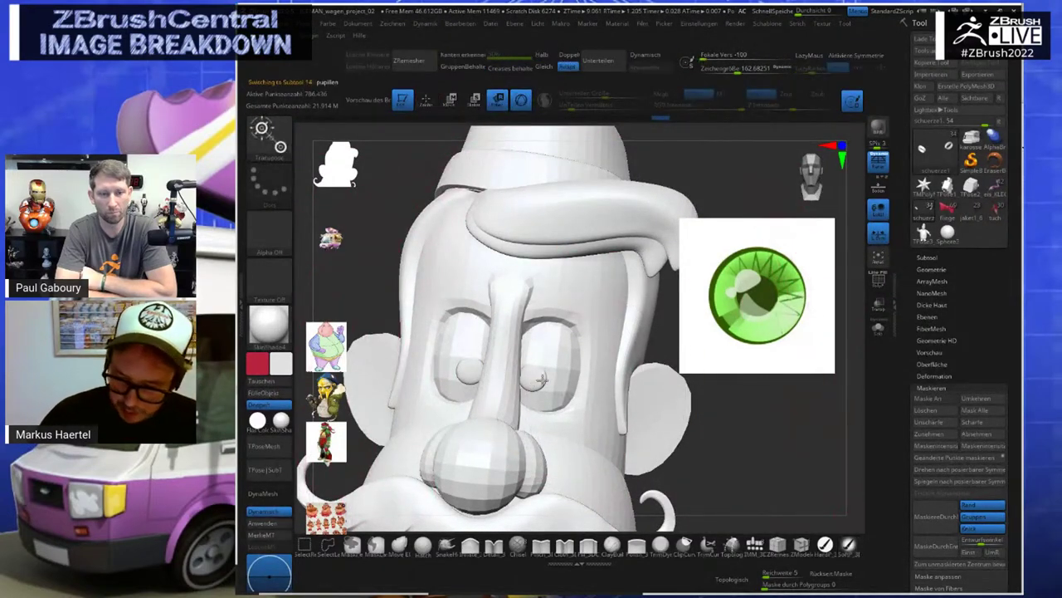
Fill the pupils with a near-black colour, zoom in on both eyes and return to the paint brush
right_click_drag(624, 353, 612, 385, "ctrl")
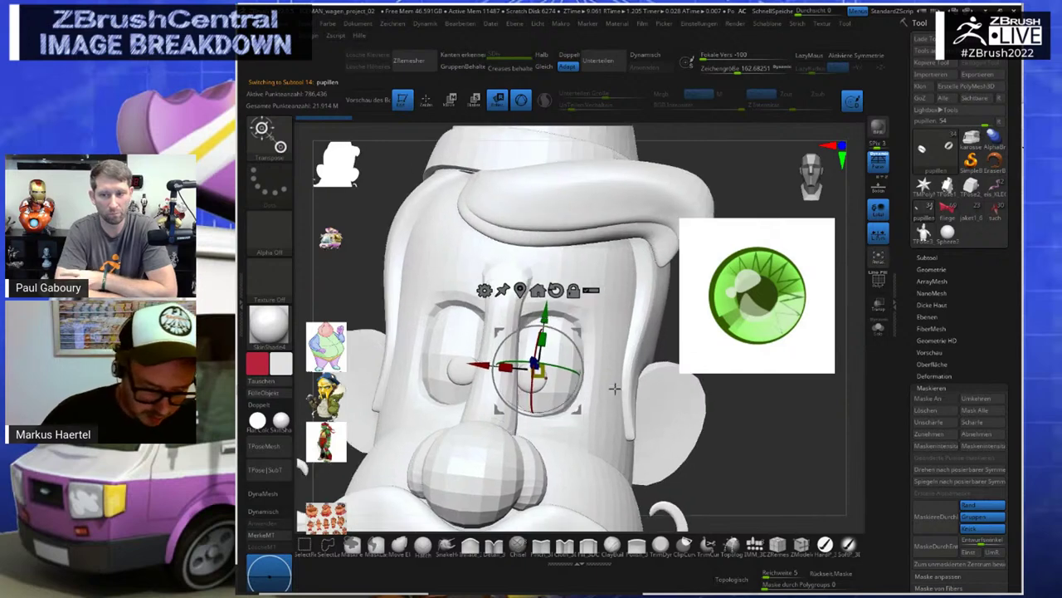
left_click(282, 370)
left_click(268, 432)
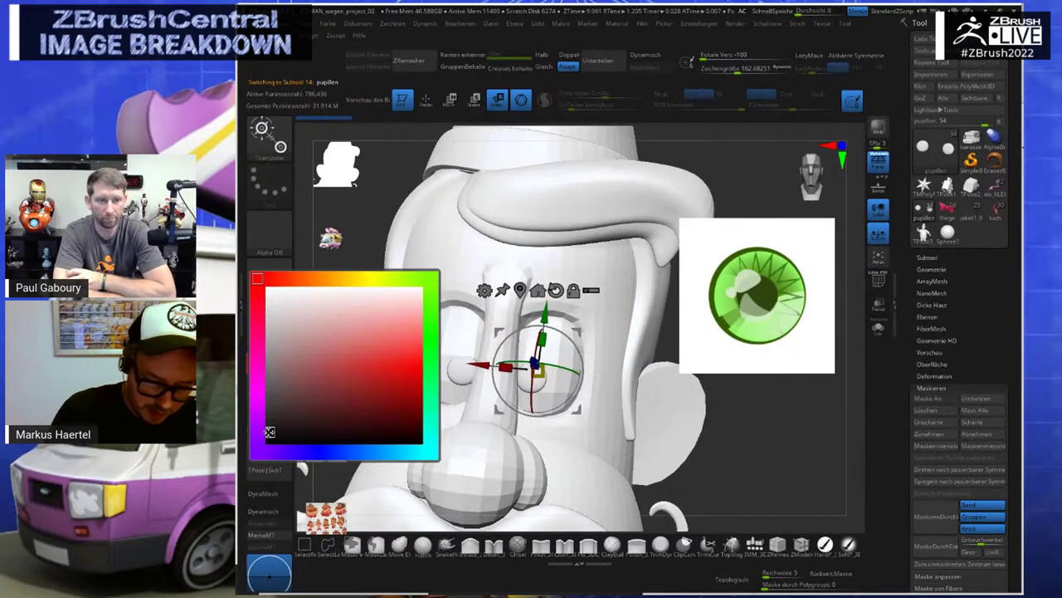
left_click(266, 394)
right_click_drag(532, 326, 562, 364, "ctrl")
right_click_drag(661, 401, 666, 453, "ctrl")
right_click_drag(667, 453, 675, 441, "alt")
key("q")
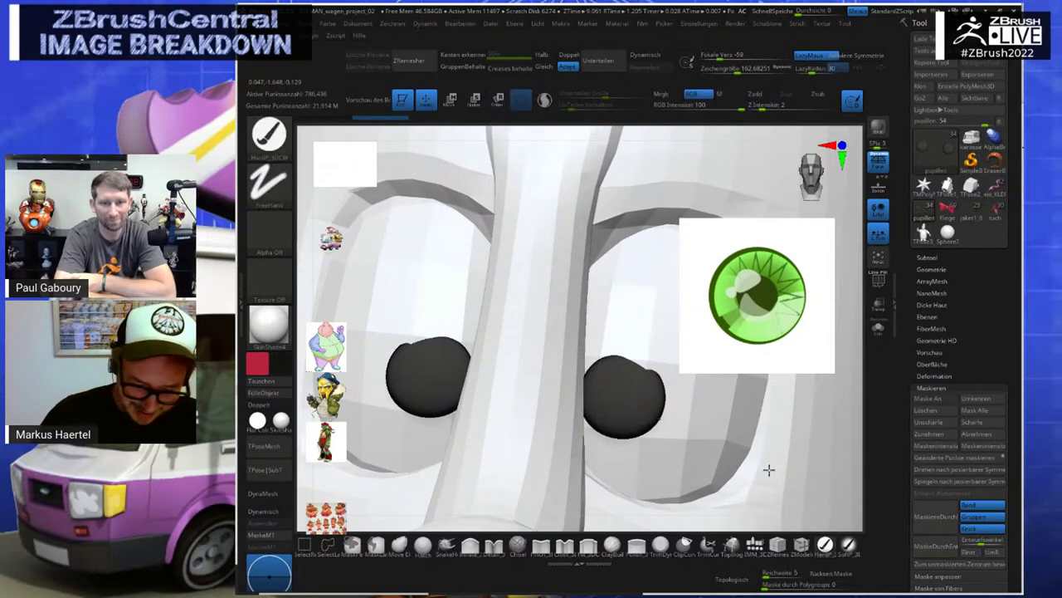
Pick a near-white paint colour, reduce the brush size to about 3.1 and paint a small test stroke on one pupil
left_click(282, 356)
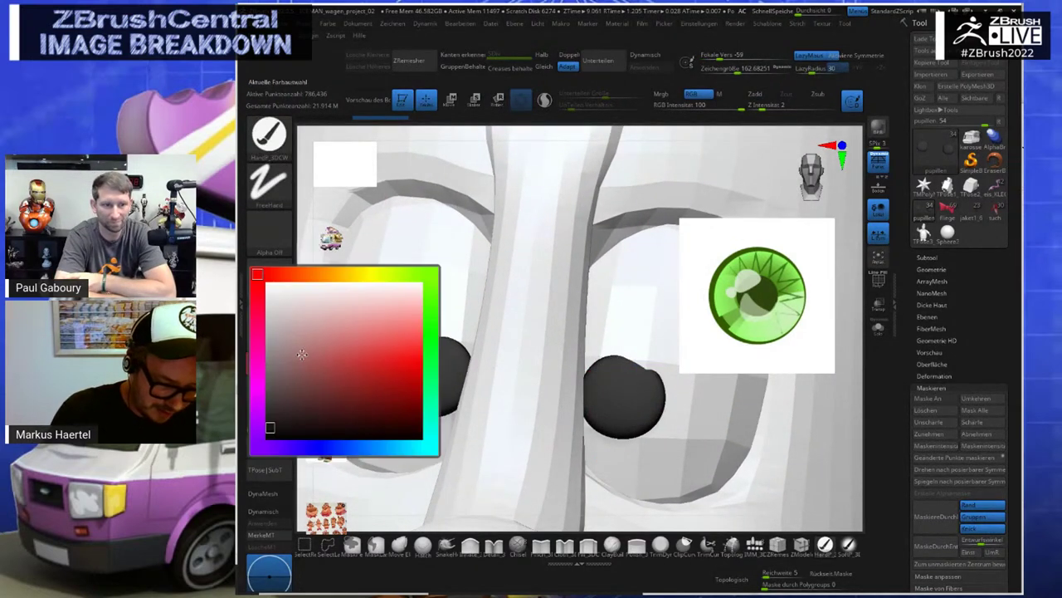
key("s")
left_click_drag(653, 398, 617, 403)
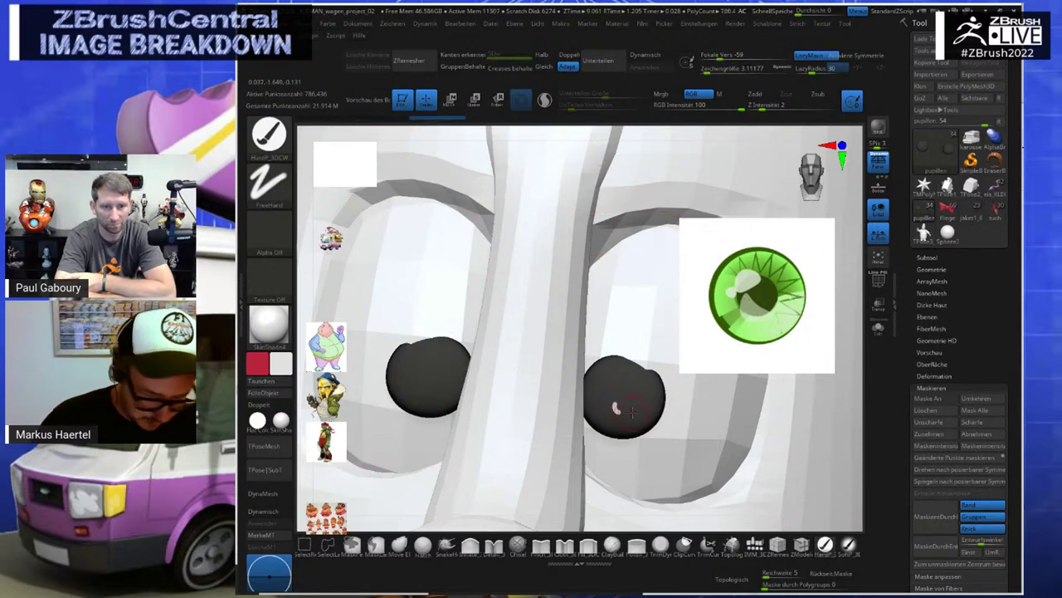
Try painting mirrored light highlights on both pupils with X symmetry and undo the strokes
key("x")
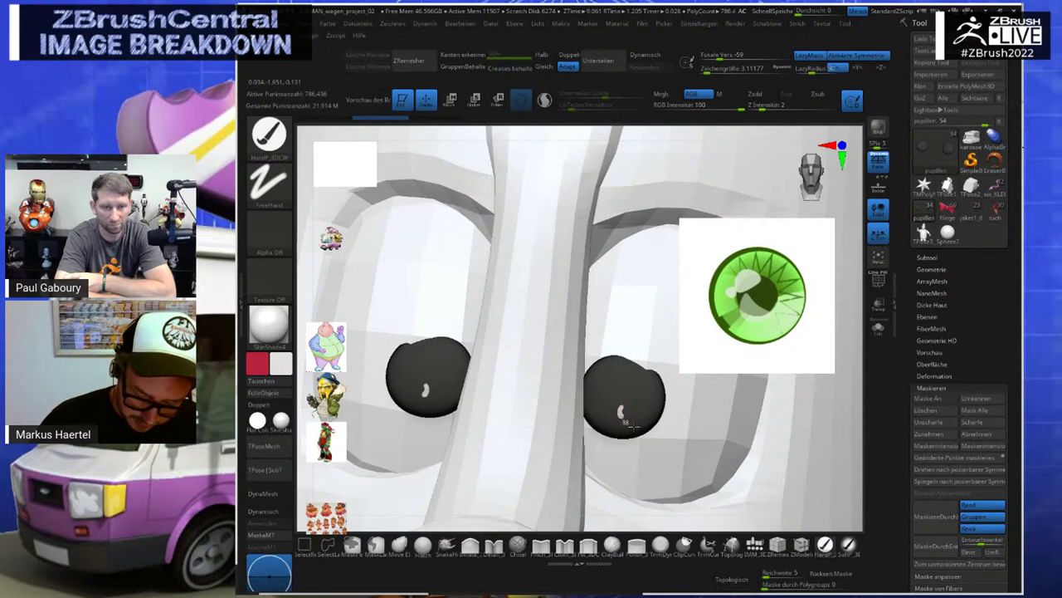
mouse_move(628, 390)
left_mouse_down()
mouse_move(615, 425)
mouse_move(638, 411)
left_mouse_up()
key("ctrl+z")
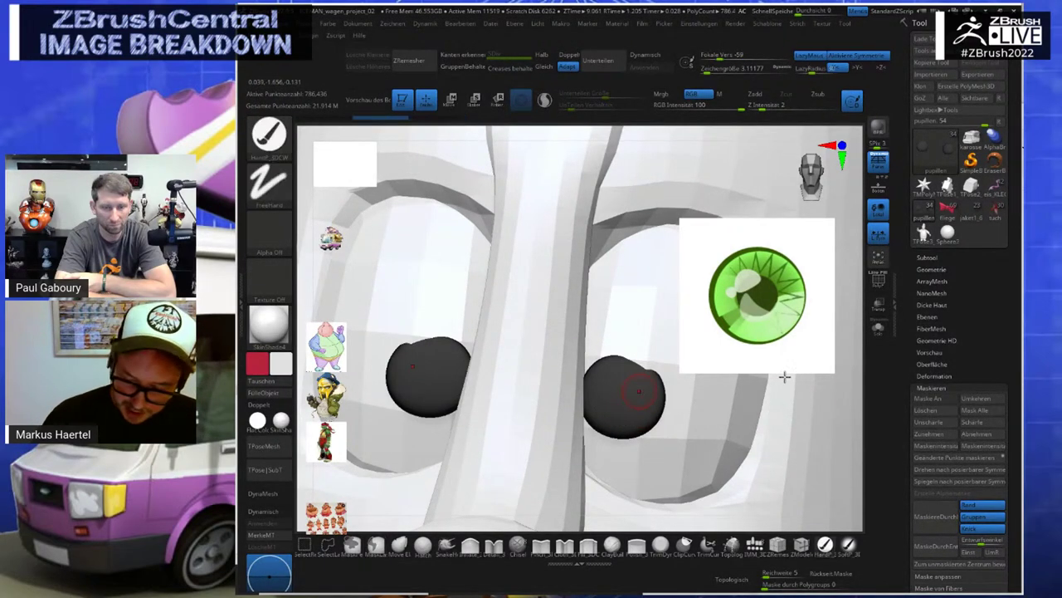
left_click_drag(857, 397, 867, 390)
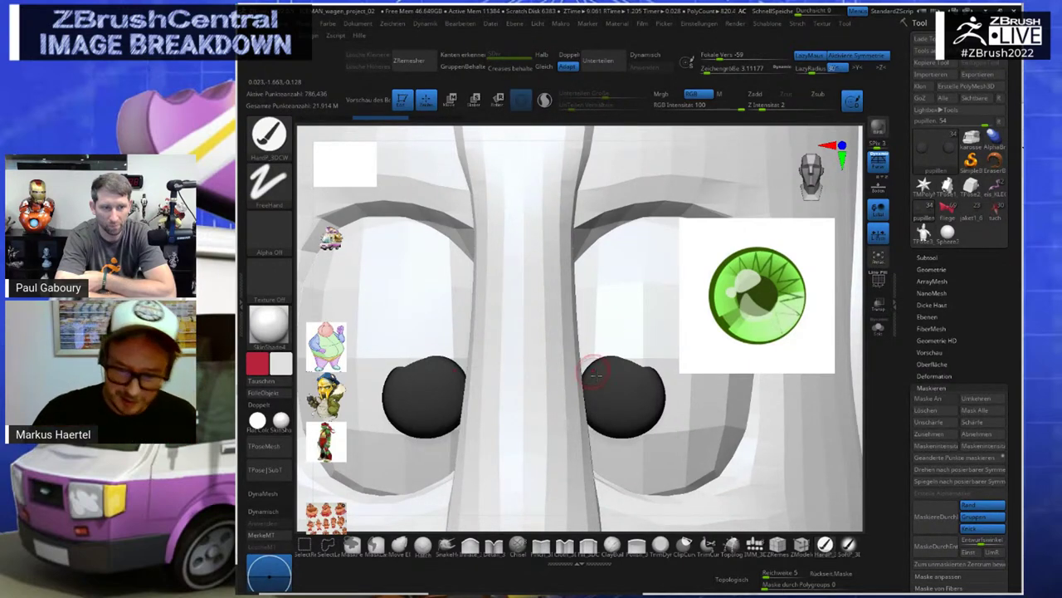
left_click_drag(591, 384, 611, 386)
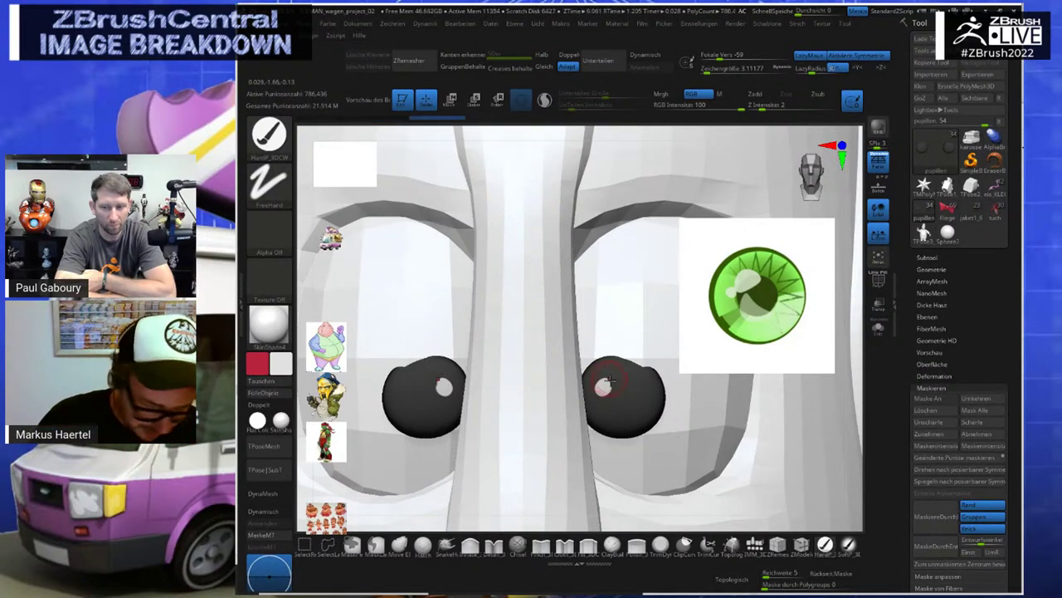
key("ctrl+z")
Turn off symmetry and paint a small dot joined to a larger oval as a light reflection on each pupil
key("x")
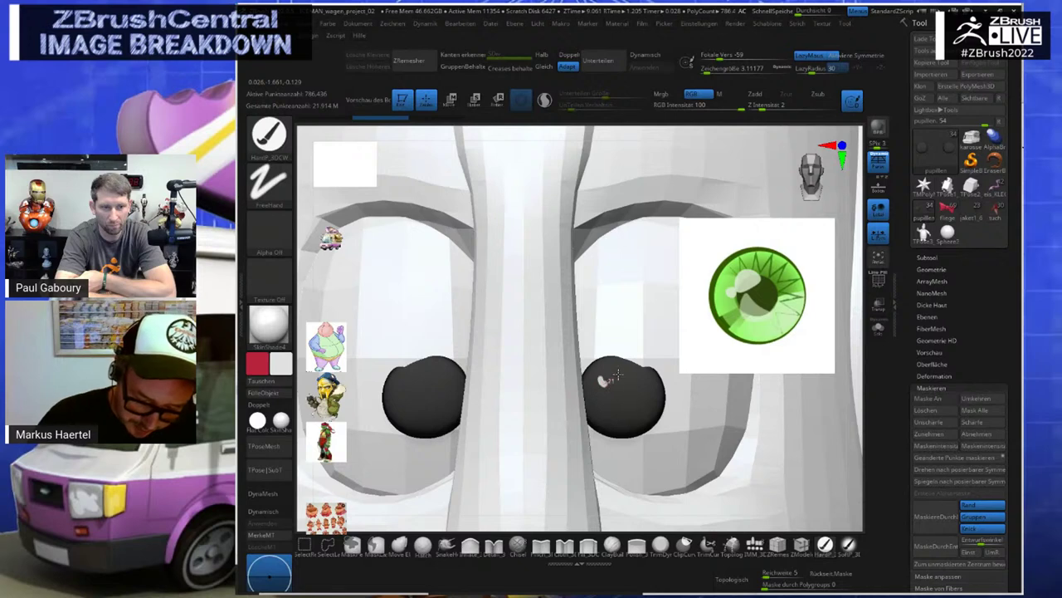
mouse_move(599, 388)
left_mouse_down()
mouse_move(635, 415)
mouse_move(622, 388)
mouse_move(635, 411)
left_mouse_up()
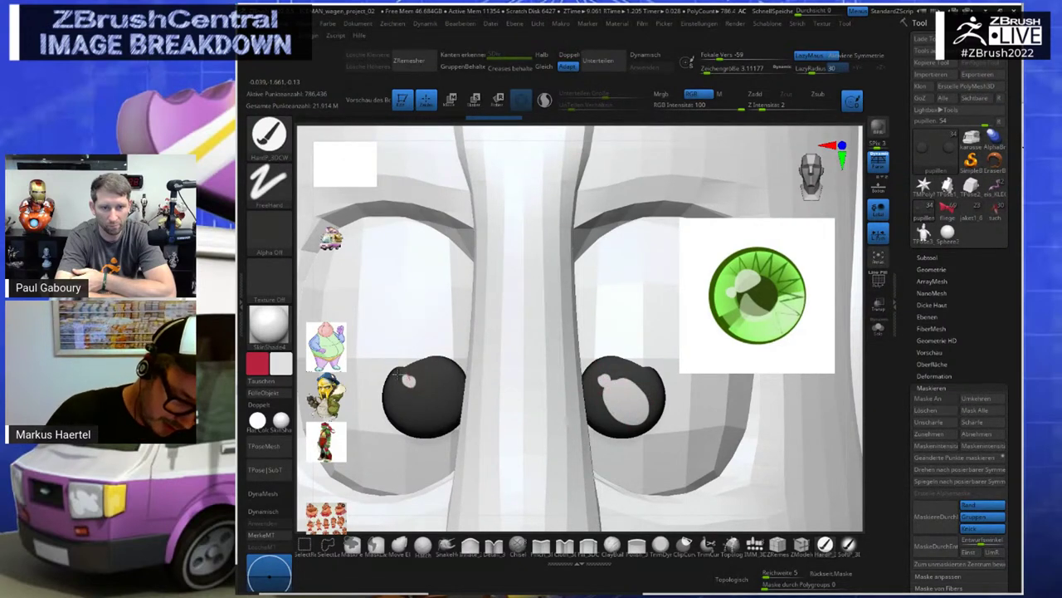
mouse_move(413, 389)
left_mouse_down()
mouse_move(440, 408)
mouse_move(435, 395)
left_mouse_up()
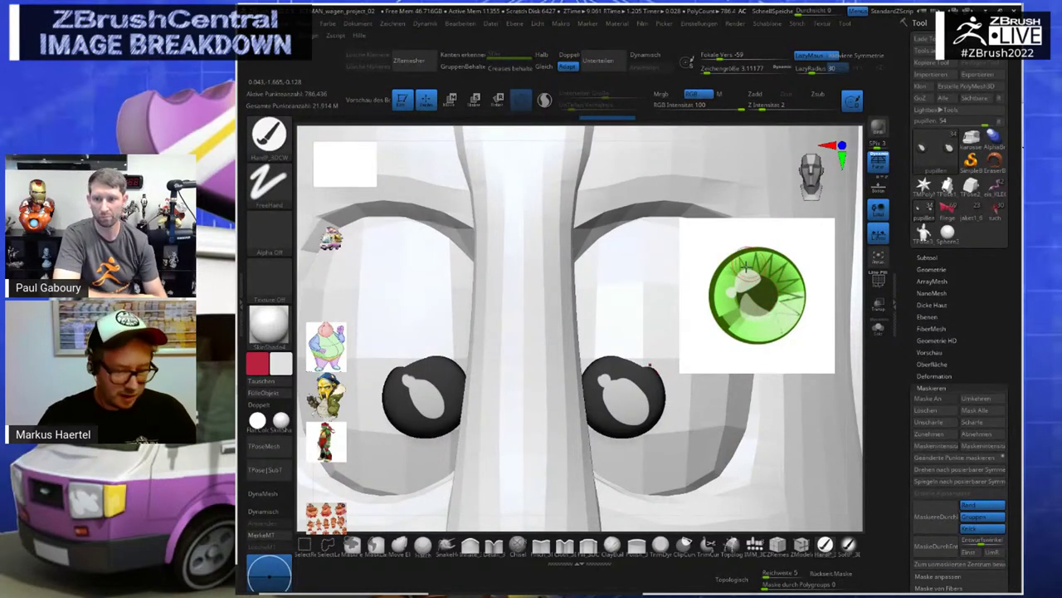
Switch to the Sphere3D tool, convert it to a PolyMesh3D and subdivide it to level 5
left_click(934, 151)
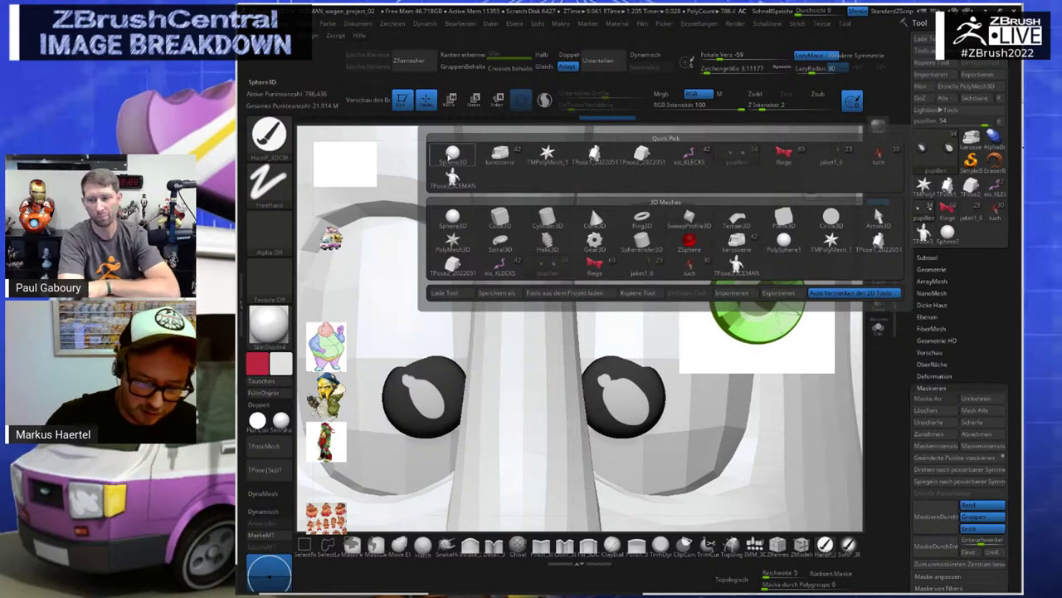
left_click(452, 153)
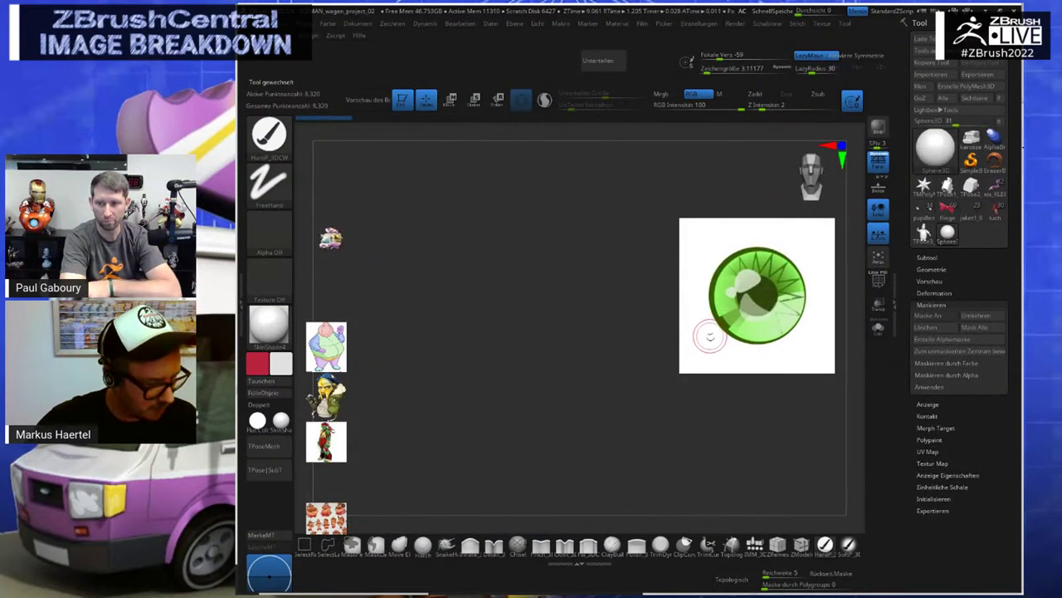
key("f")
left_click(274, 405)
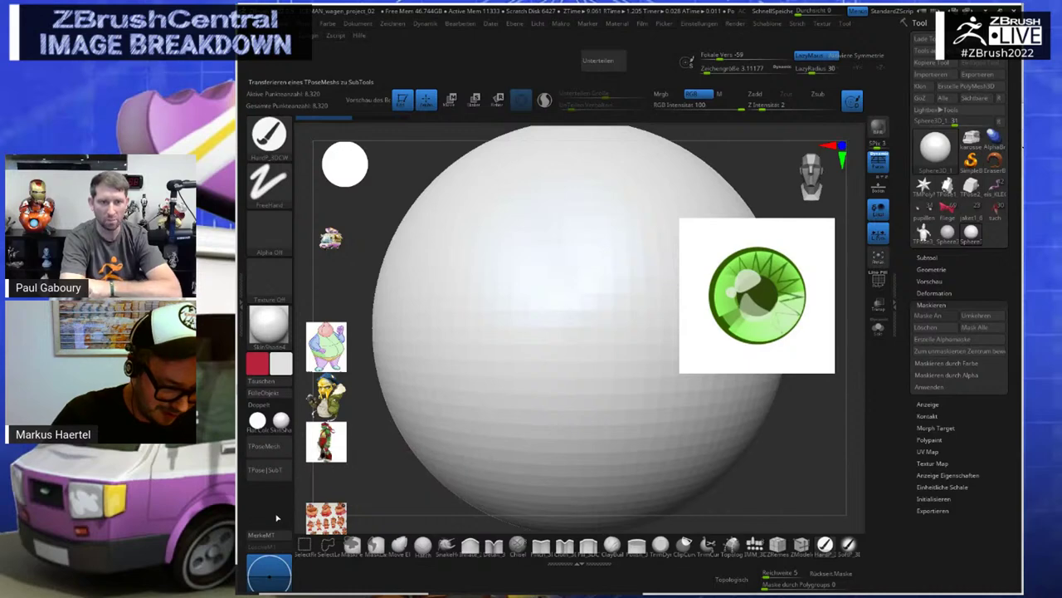
left_click(963, 85)
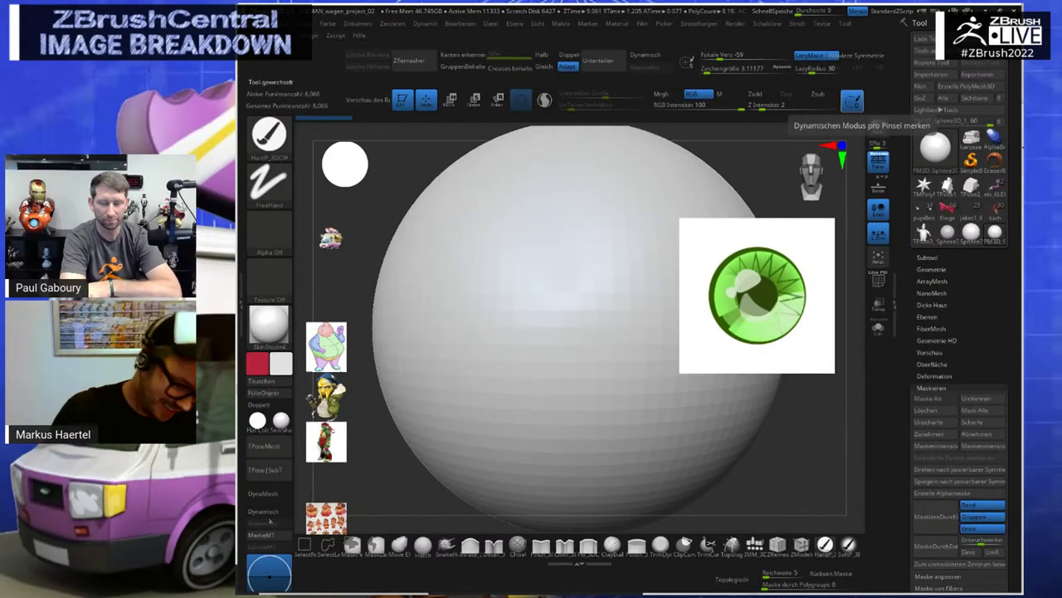
left_click(272, 513)
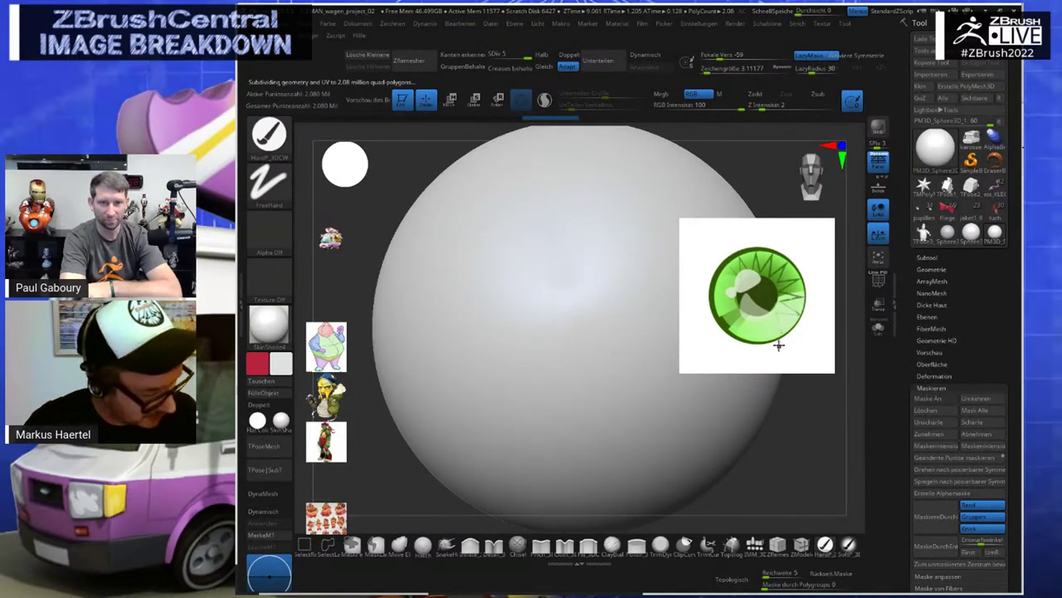
Move the green eye image onto the sphere in Spotlight, enlarge it over the middle and hide the Spotlight controls
key("z")
left_click(781, 304)
left_click_drag(781, 306, 638, 347)
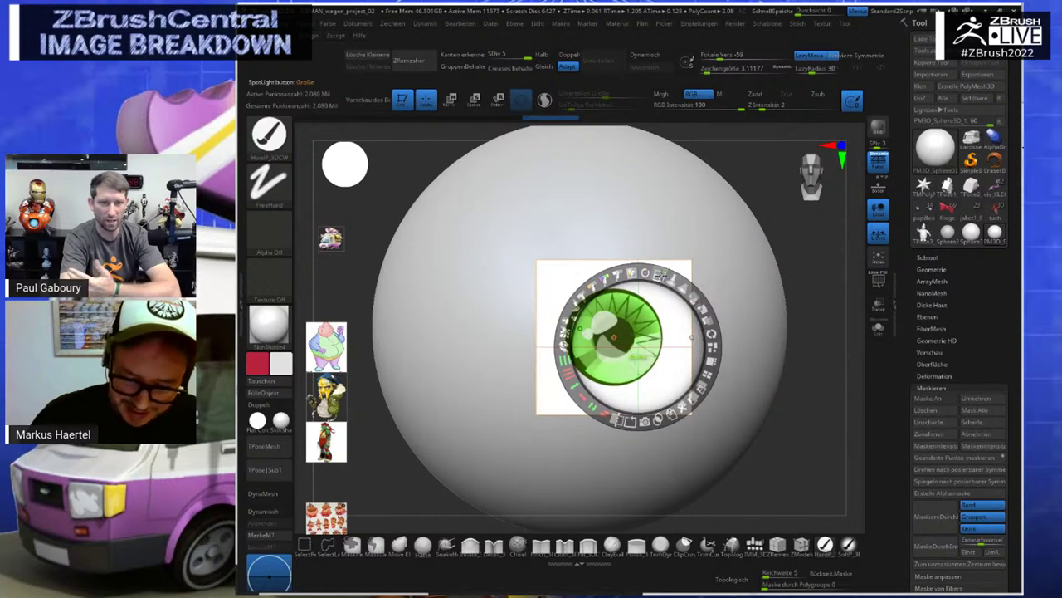
left_click_drag(662, 275, 704, 318)
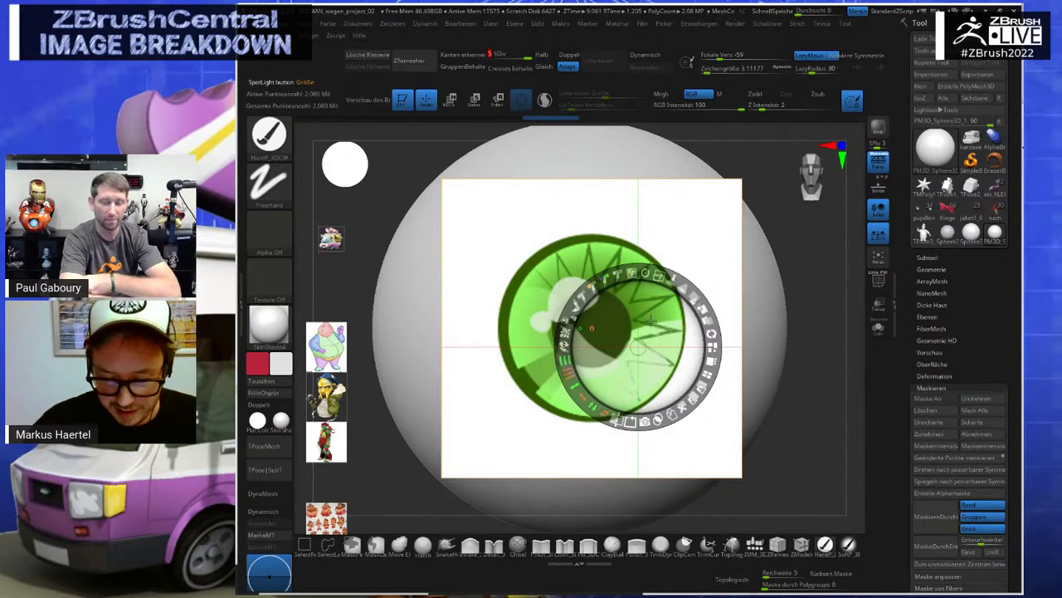
left_click_drag(658, 276, 674, 283)
left_click_drag(655, 306, 665, 318)
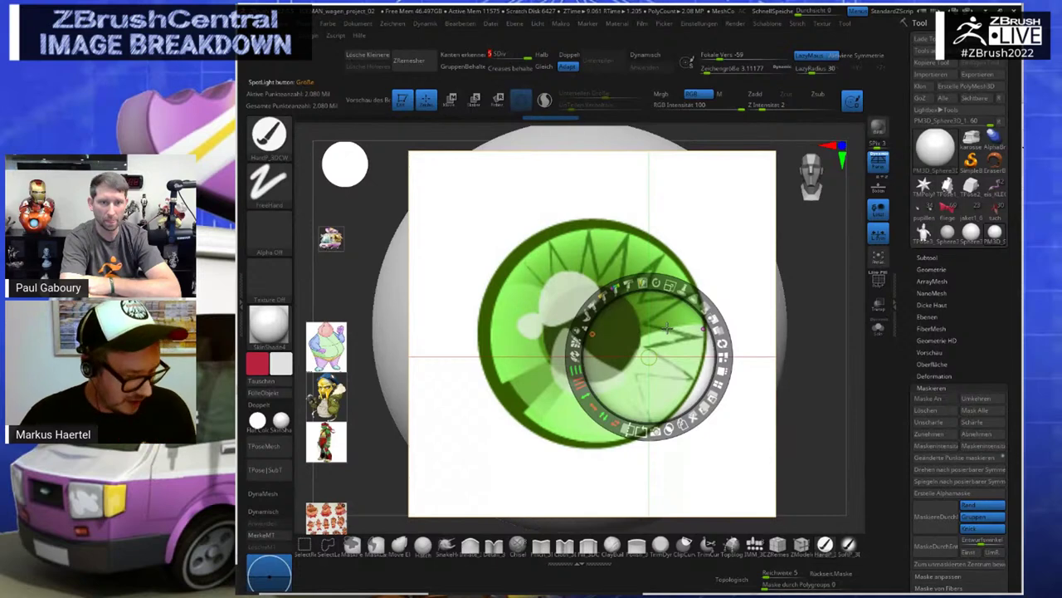
key("z")
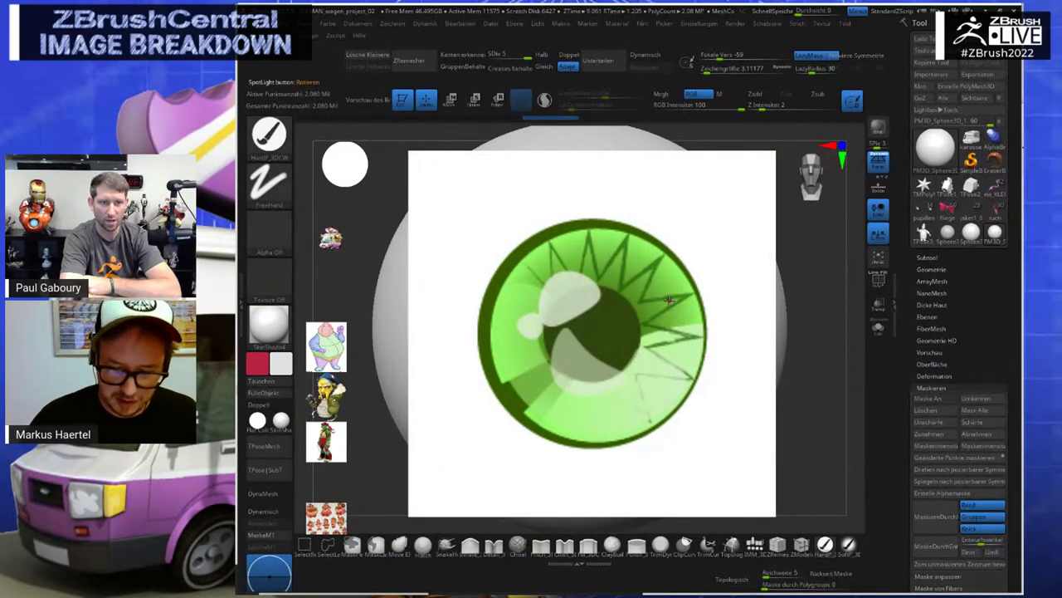
Turn off the Spotlight images and activate X symmetry for the sphere, shown small in the view
left_click_drag(783, 316, 766, 320, "alt")
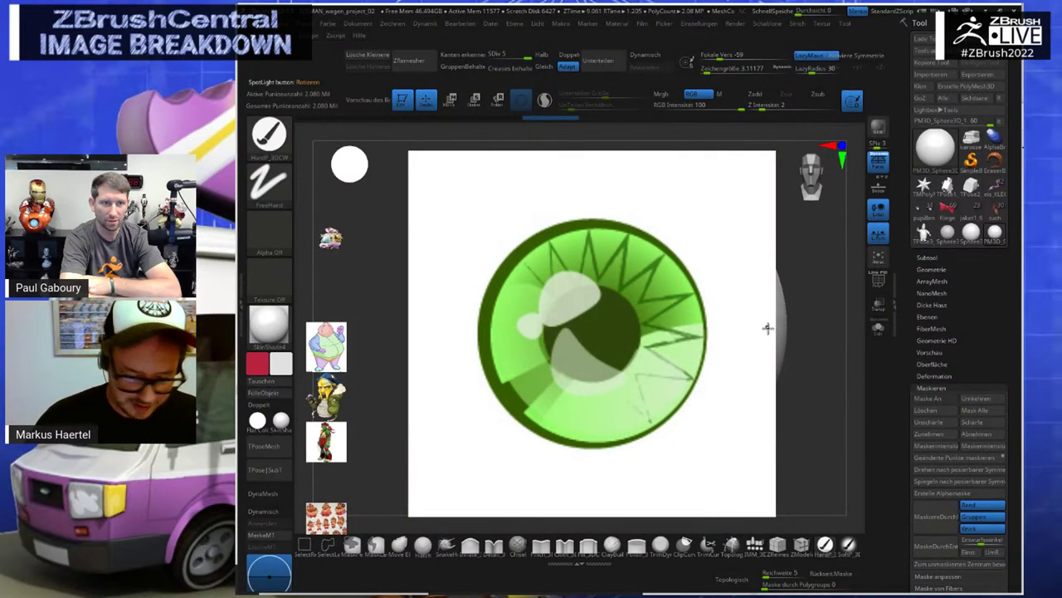
key("shift+z")
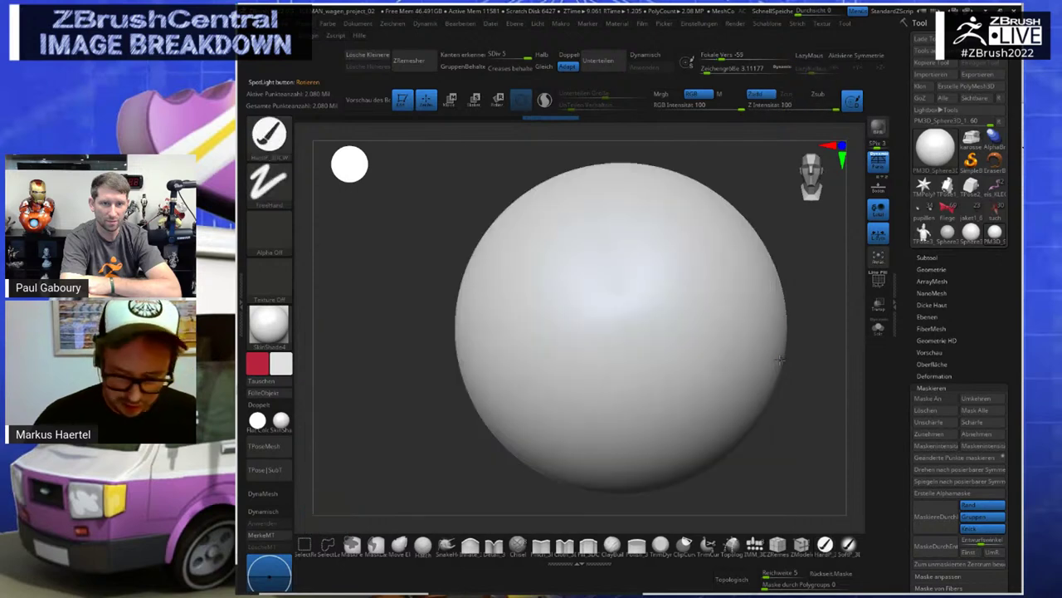
left_click_drag(786, 402, 751, 359, "alt")
key("f")
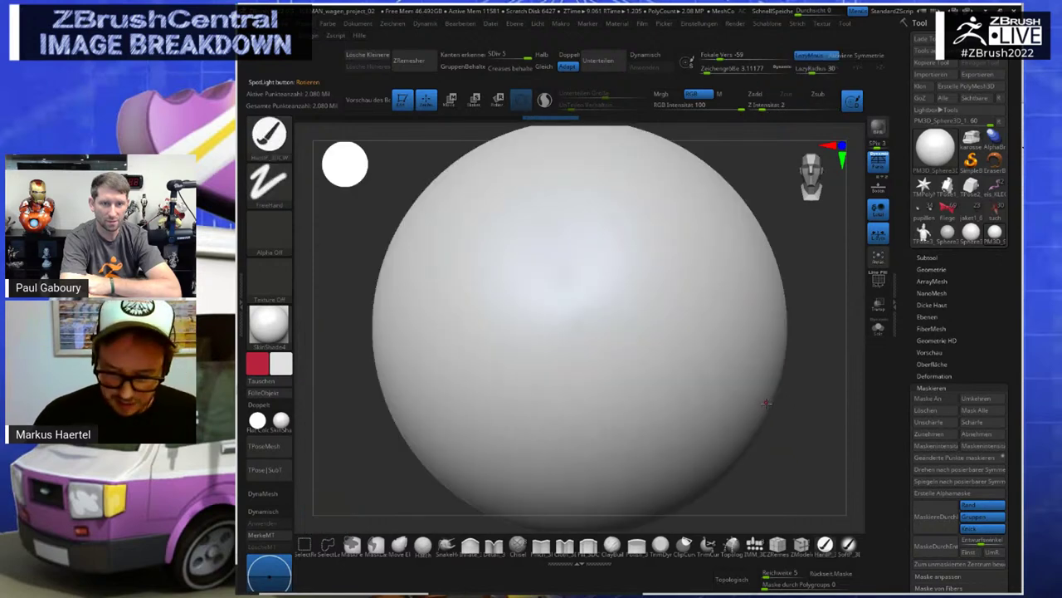
left_click_drag(775, 411, 650, 309, "alt")
left_click(855, 57)
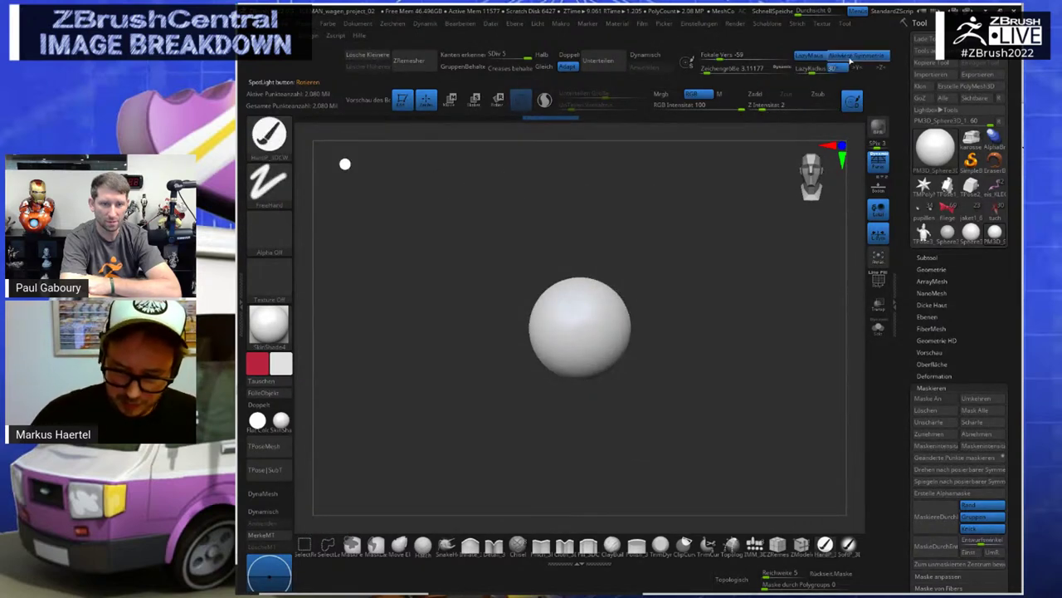
left_click_drag(715, 326, 706, 326, "alt")
Move the sphere sideways along the X axis and delete its lower subdivision levels to prepare for mirroring
key("r")
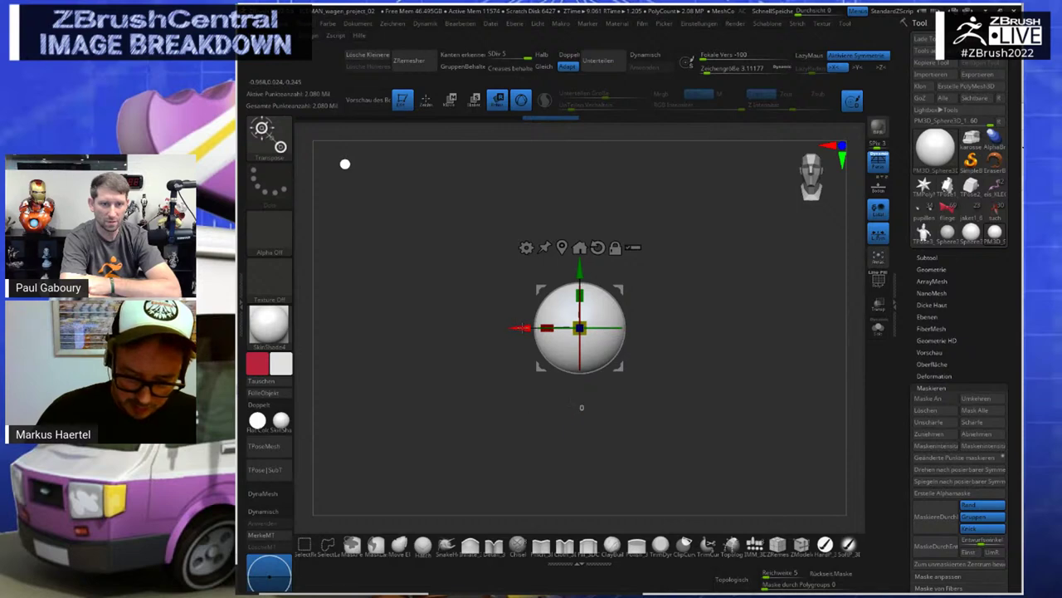
left_click_drag(523, 328, 620, 328)
key("space")
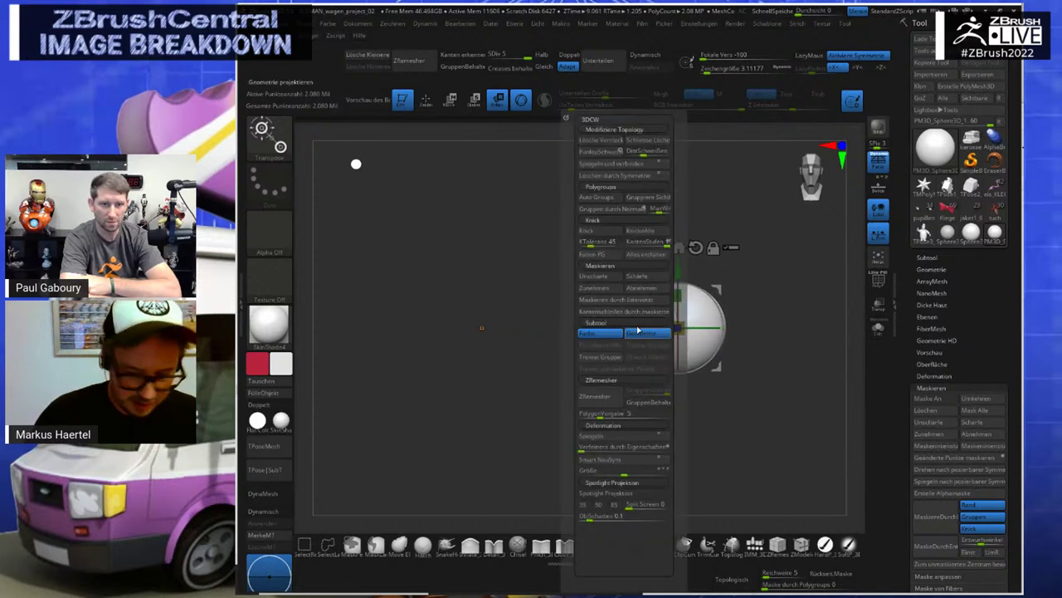
left_click(631, 163)
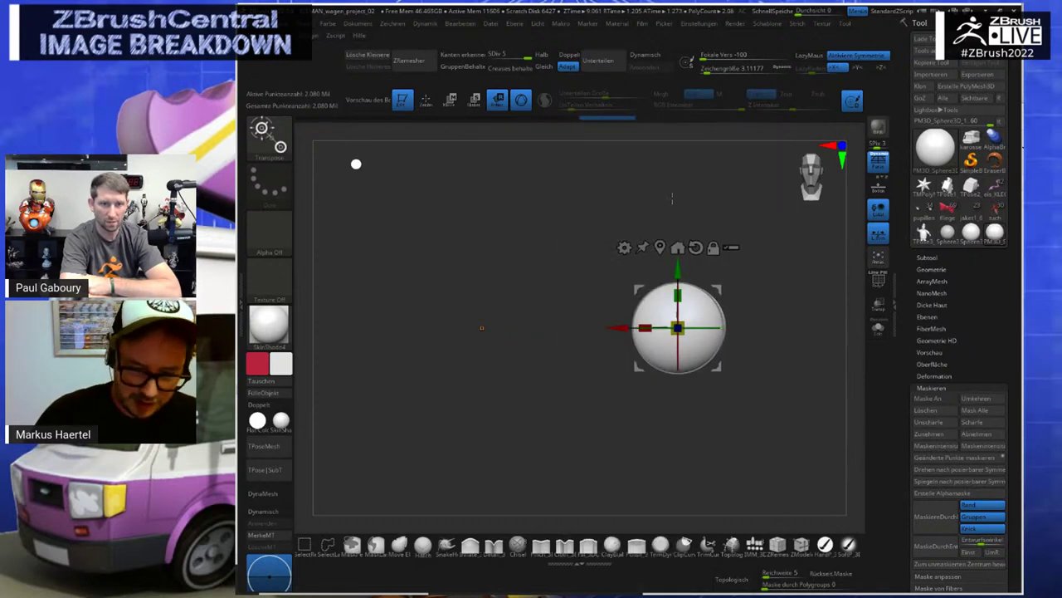
left_click(368, 54)
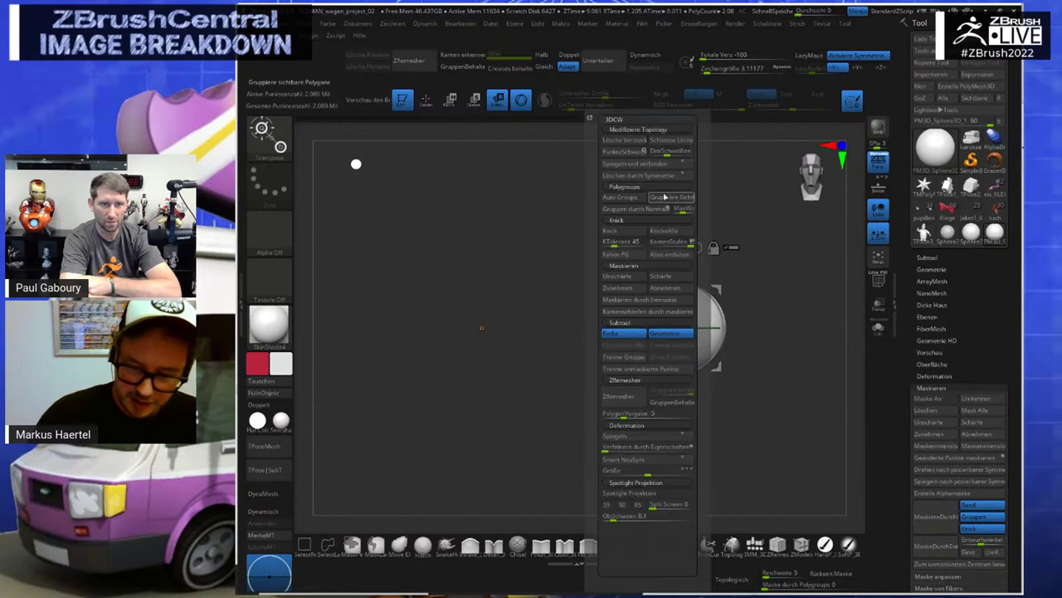
Mirror the sphere to the opposite side of the X axis, turn off local symmetry and centre the gizmo on the sphere
left_click(624, 247)
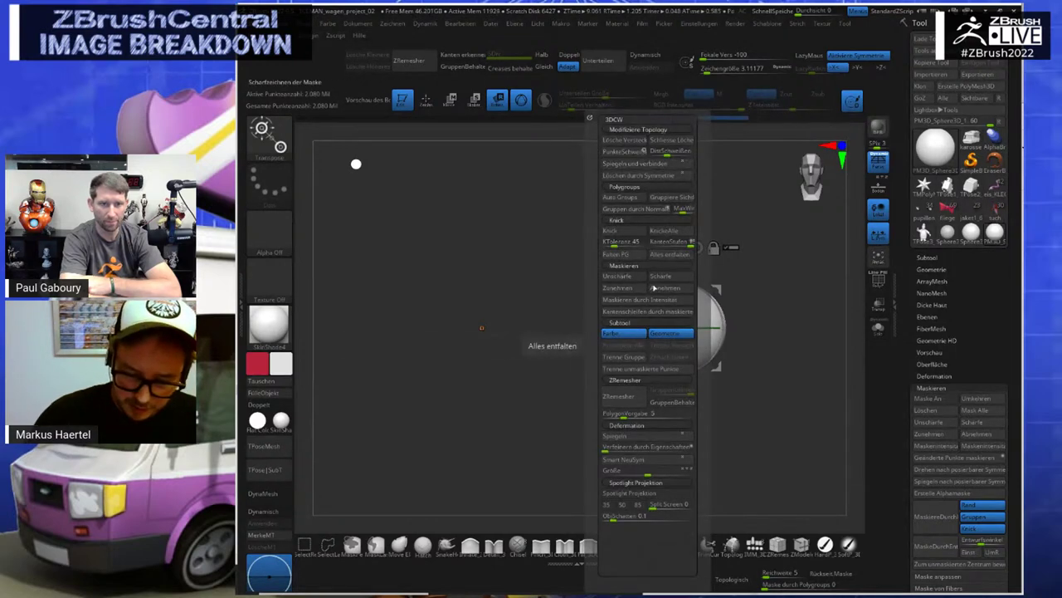
left_click(661, 438)
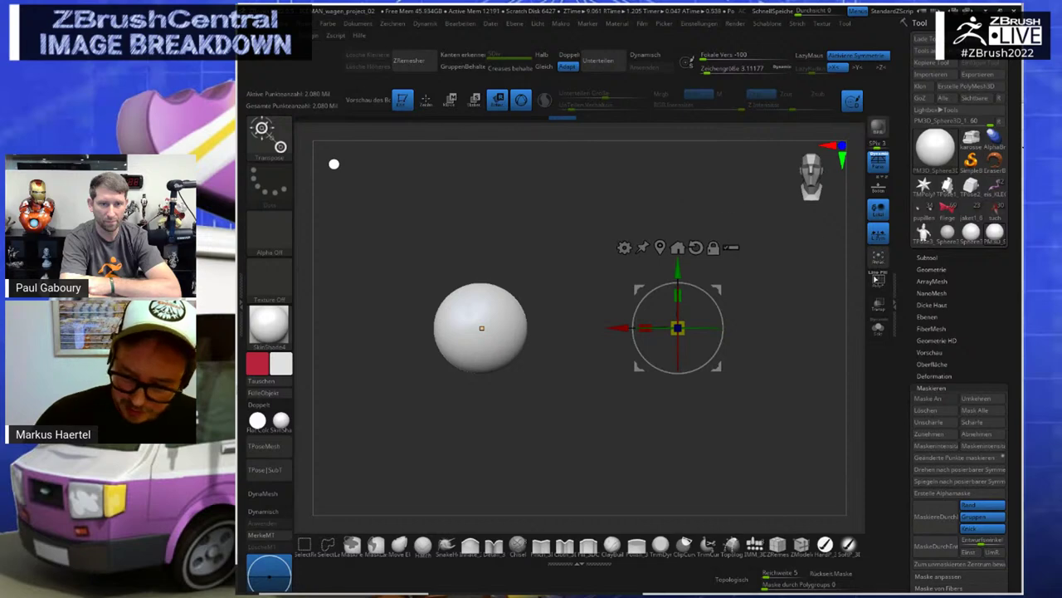
left_click(660, 246)
left_click(876, 234)
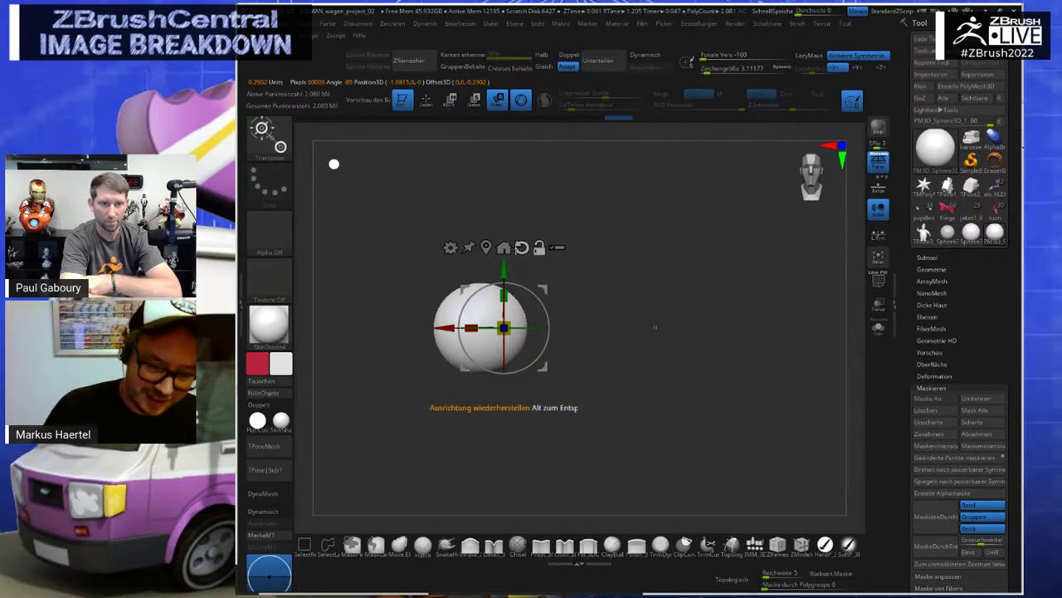
left_click(487, 247)
Undo the gizmo repositioning and the mirroring of the sphere
key("ctrl")
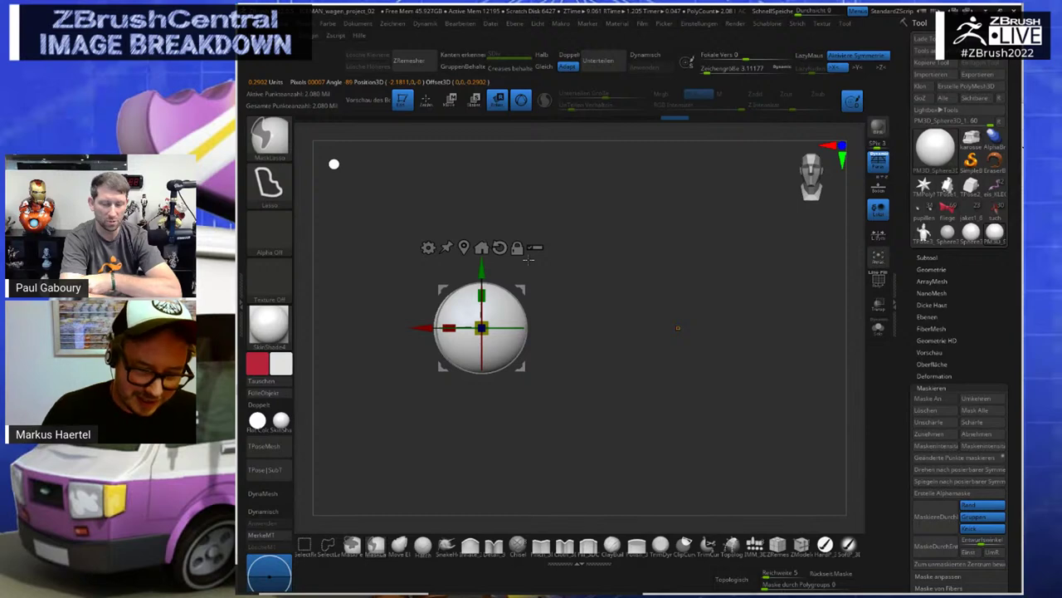
left_click_drag(642, 445, 644, 461, "ctrl")
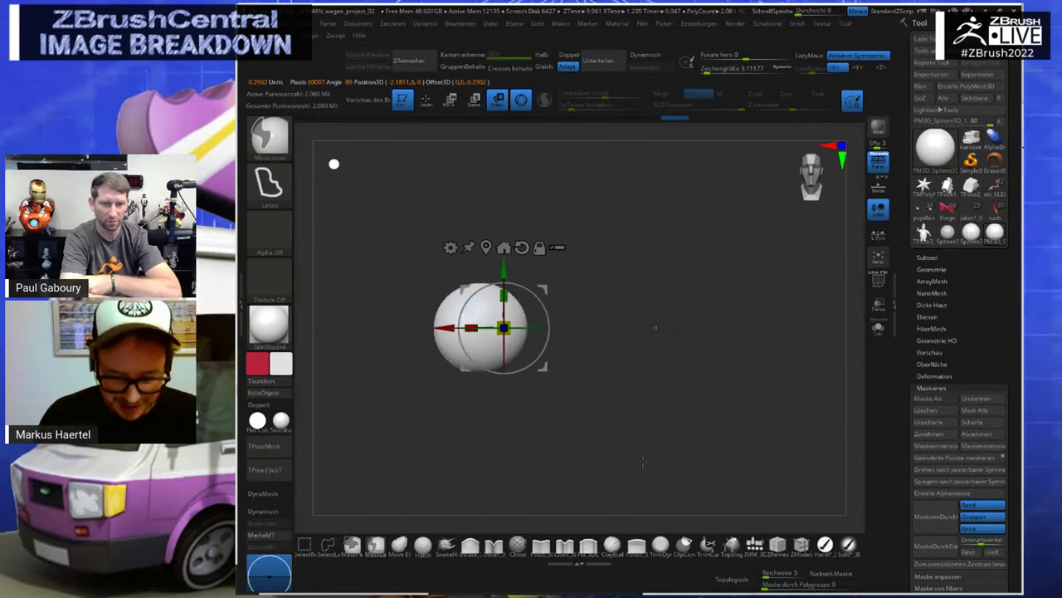
left_click(643, 459, "ctrl")
key("ctrl+z")
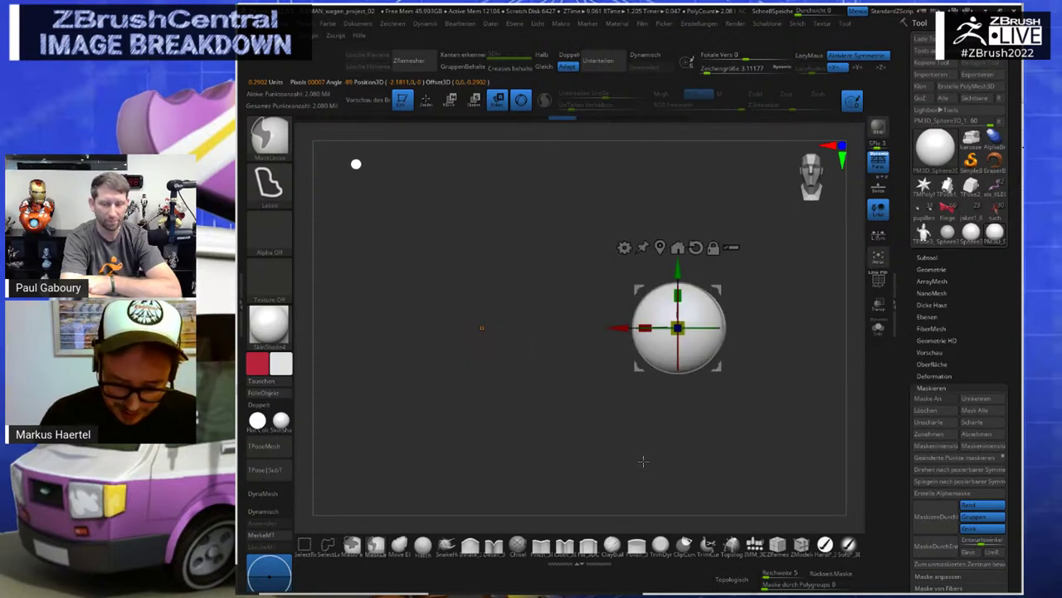
Mirror the sphere across the X axis and apply Mirror and Weld to create a matching sphere on the opposite side
key("ctrl")
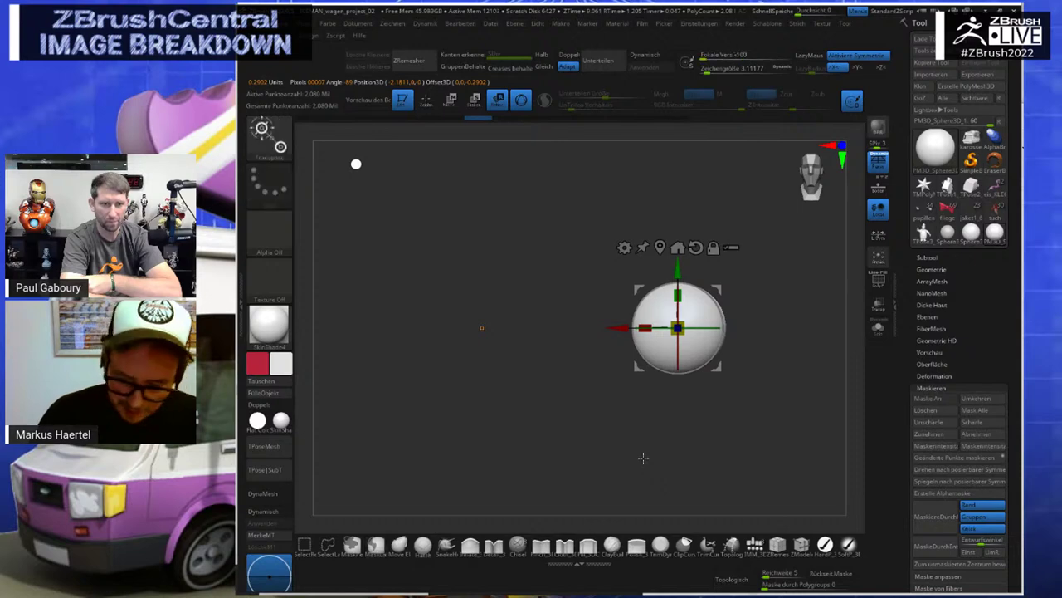
key("space")
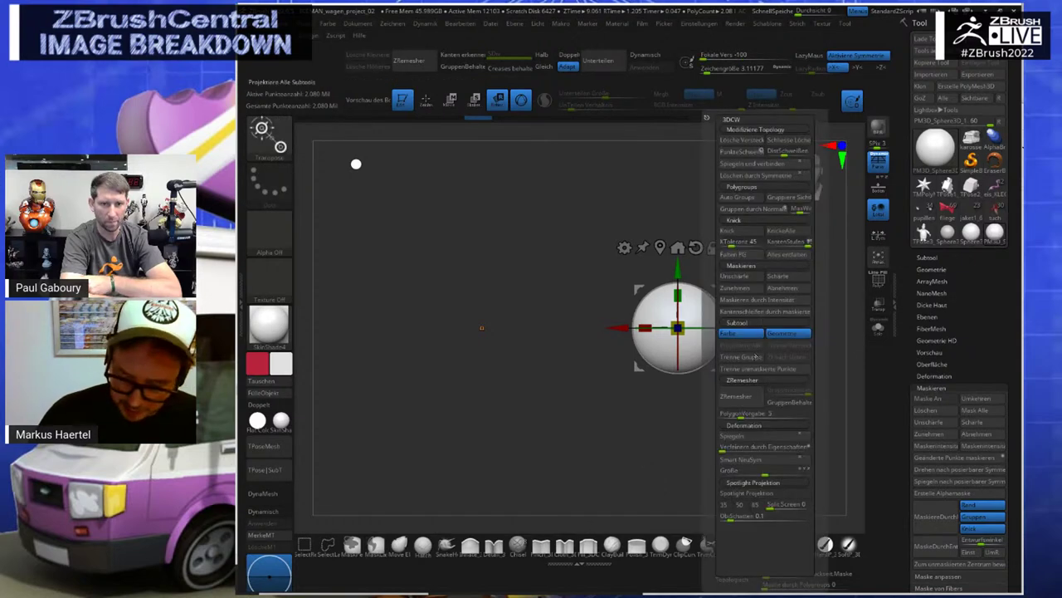
left_click(759, 438)
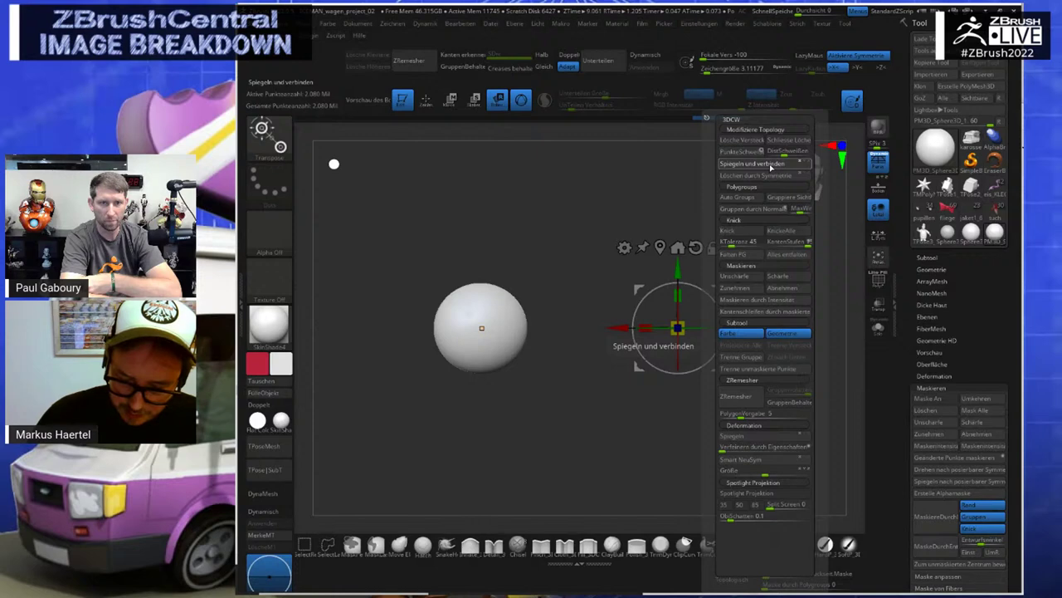
left_click(772, 166)
left_click_drag(736, 271, 727, 306, "alt")
Turn on the Spotlight images, frame one sphere and scale the green eye reference down over it
key("shift+z")
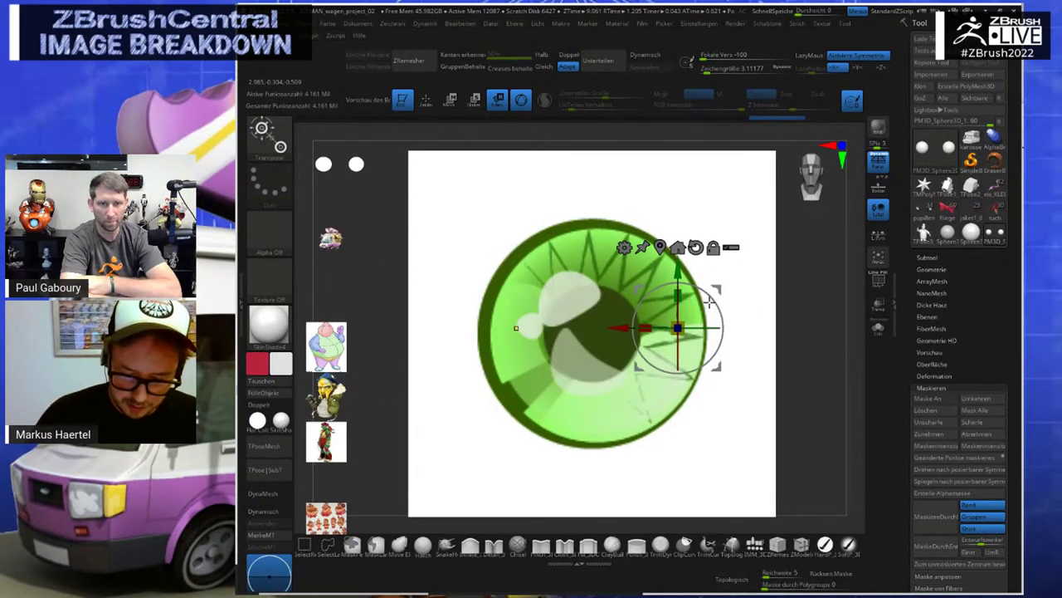
key("z")
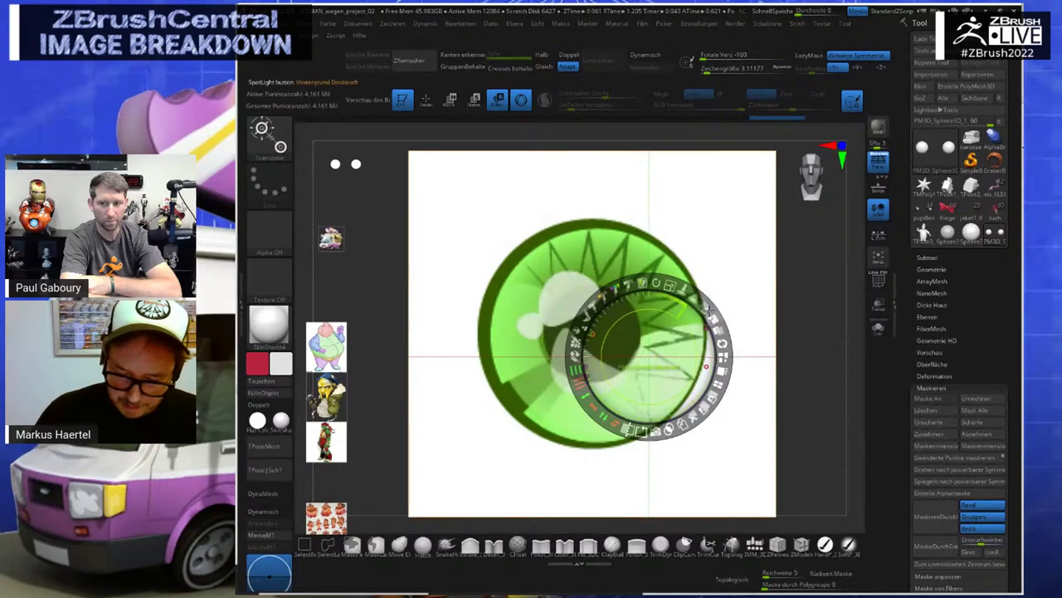
left_click_drag(711, 312, 764, 375)
key("z")
key("f")
key("z")
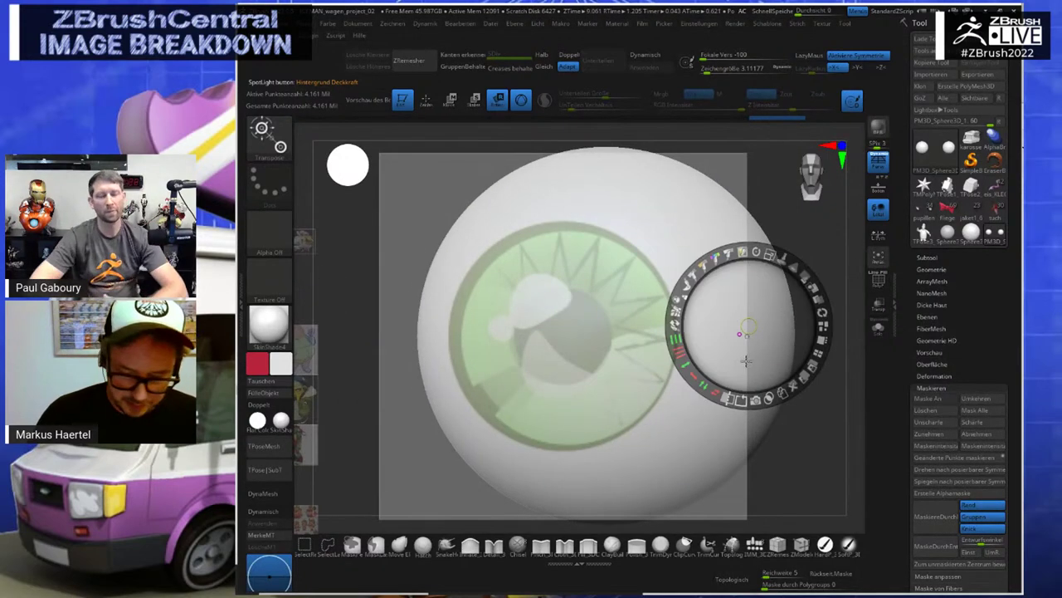
left_click_drag(749, 252, 678, 332)
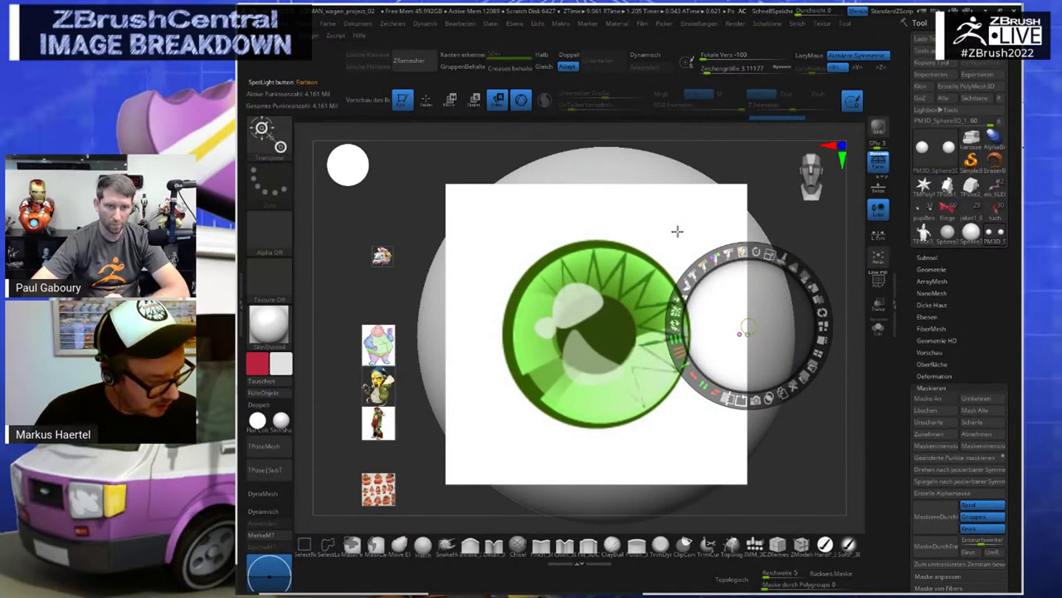
left_click(445, 333)
key("z")
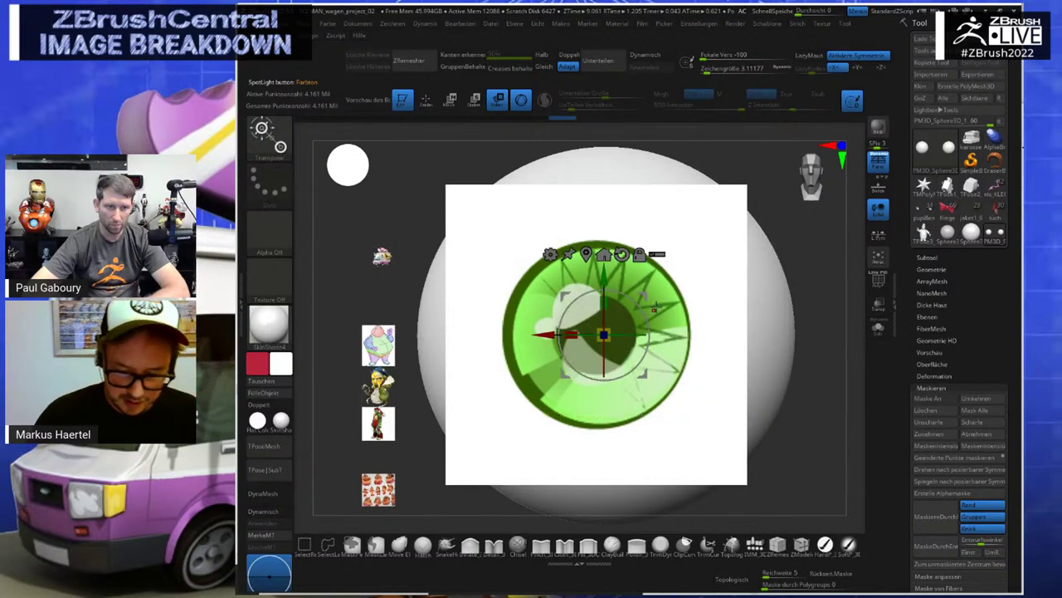
Fit the sphere behind the green eye reference and shift the Spotlight images to centre the iris on it
key("space")
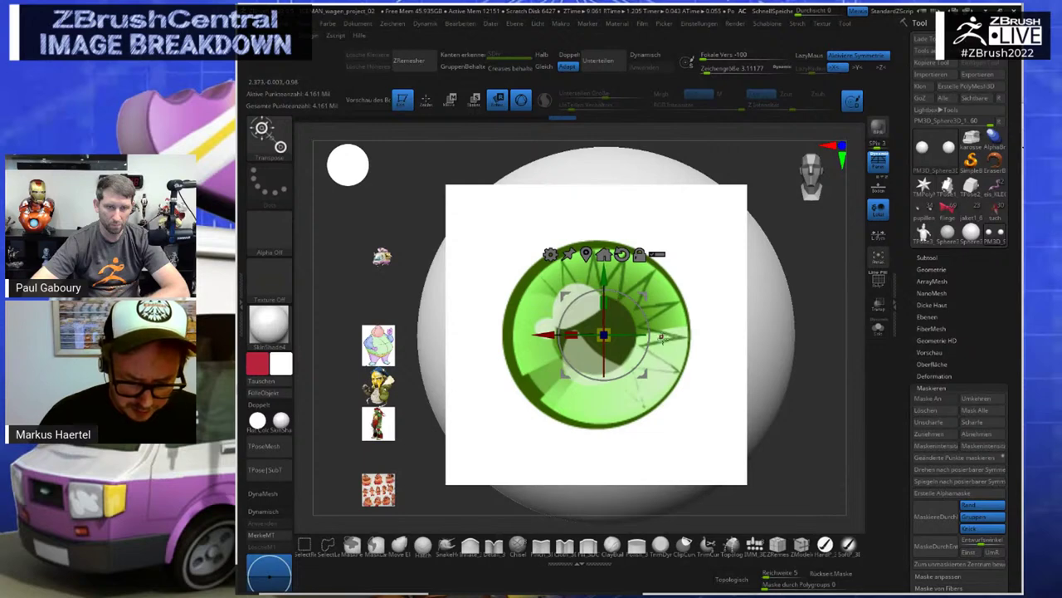
key("space")
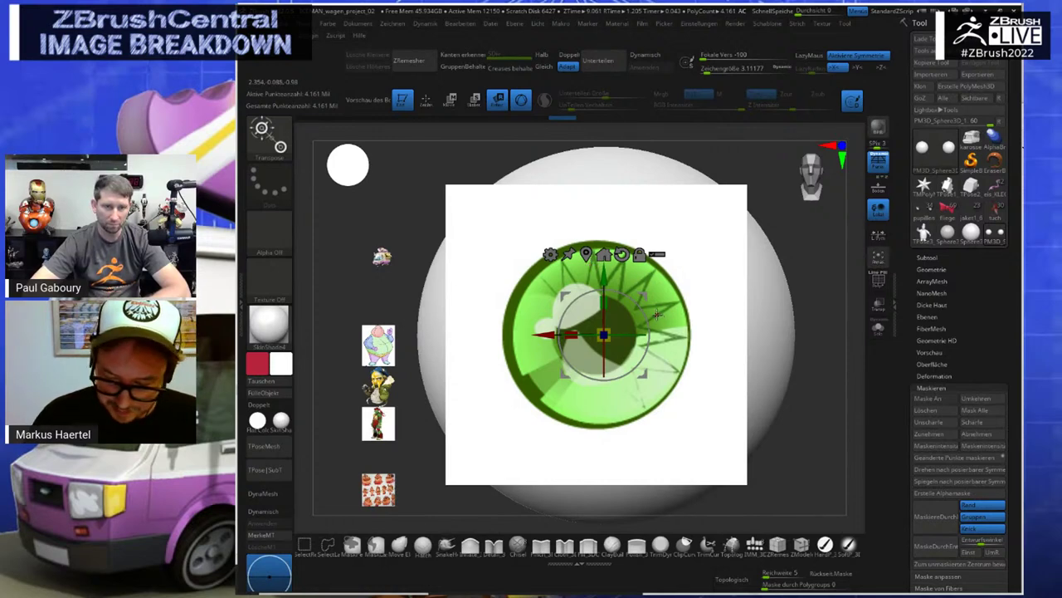
mouse_move(726, 308)
left_mouse_down()
mouse_move(759, 318)
mouse_move(729, 318)
left_mouse_up()
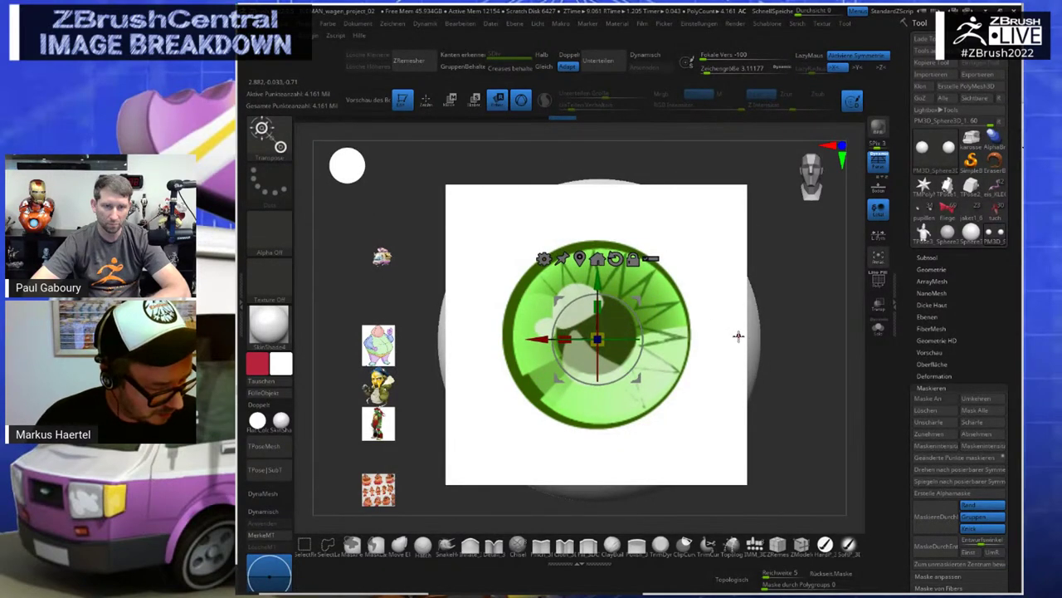
key("space")
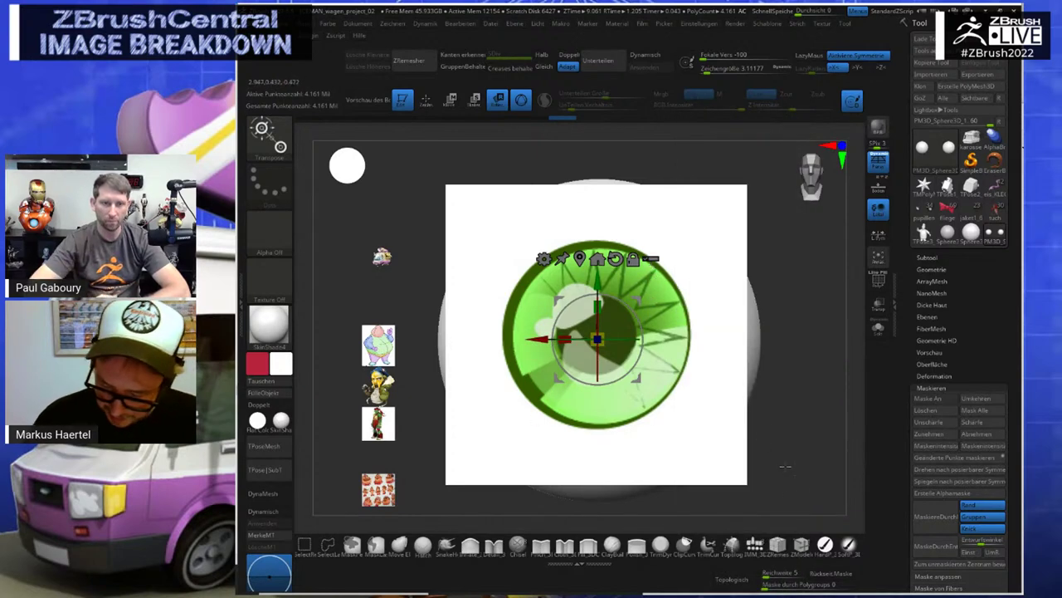
key("q")
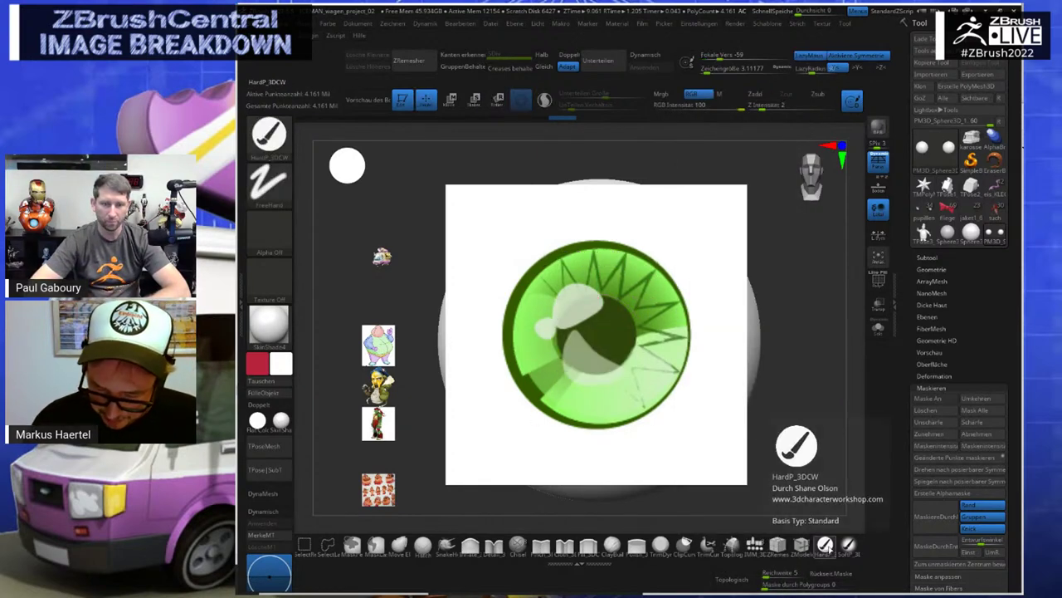
key("space")
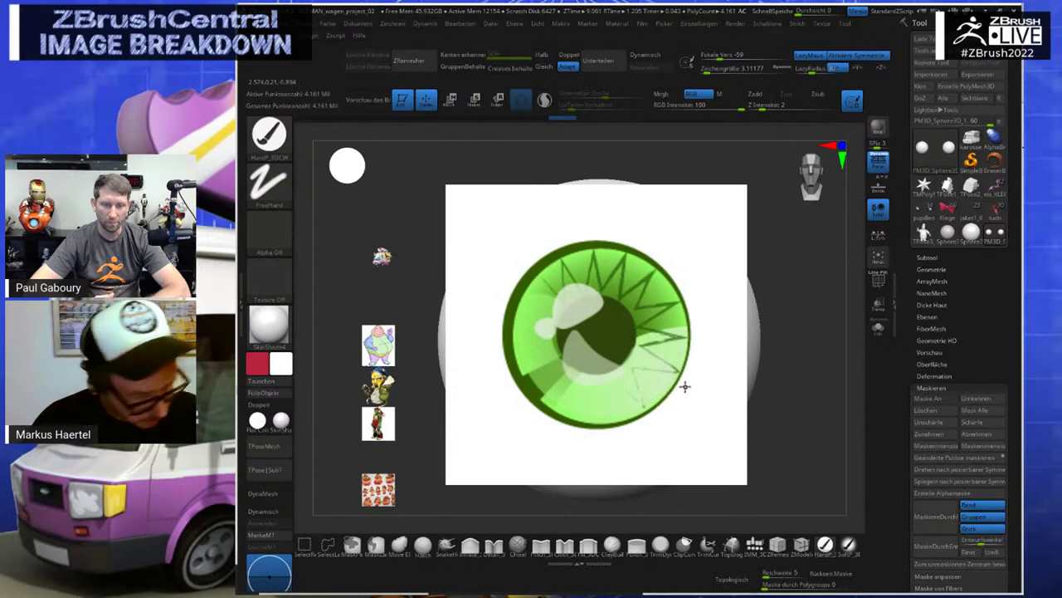
key("w")
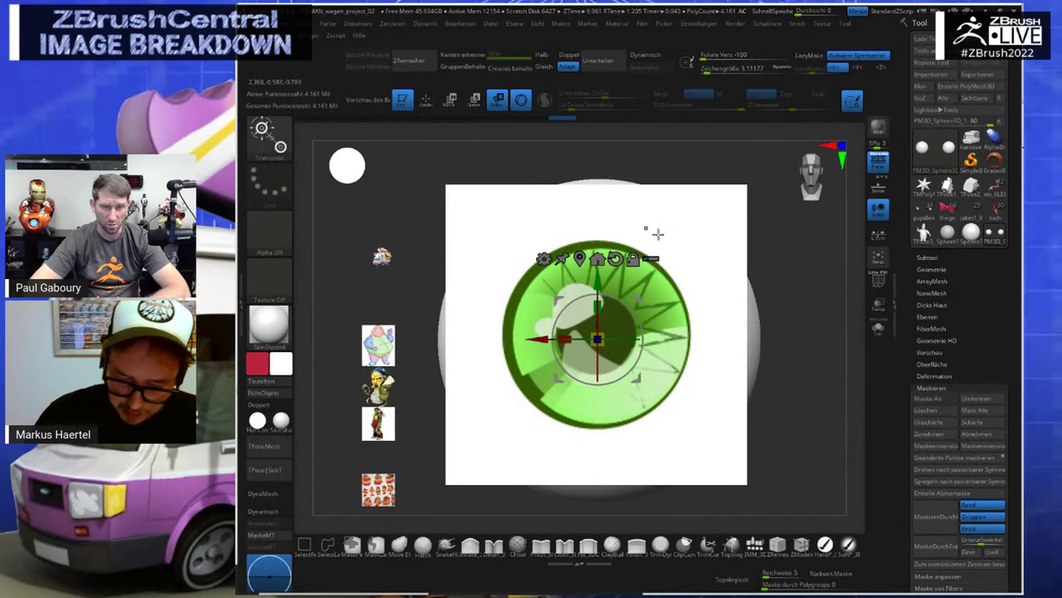
left_click(645, 260)
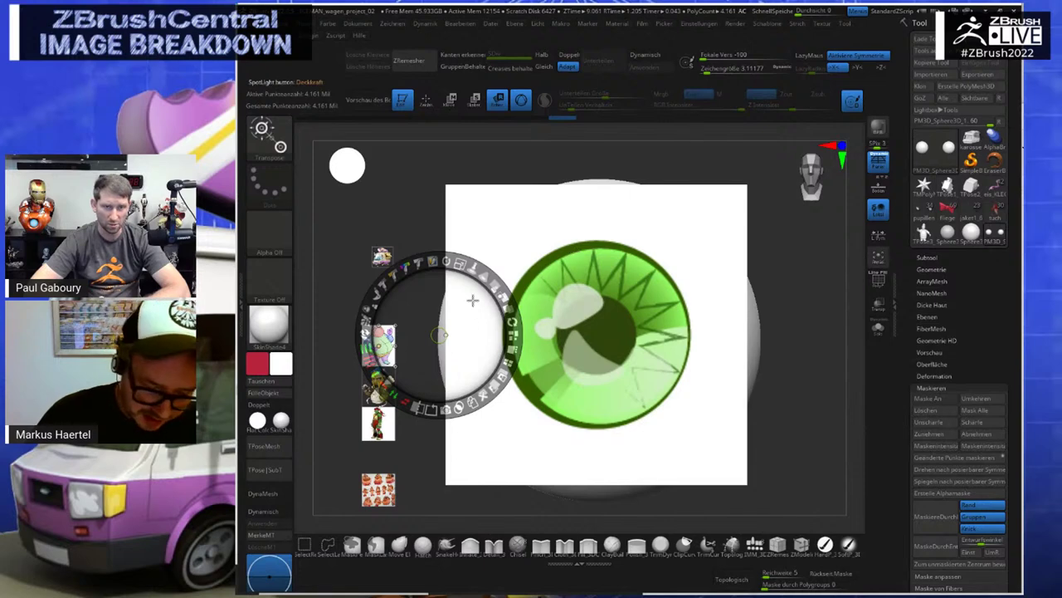
left_click_drag(471, 300, 690, 256)
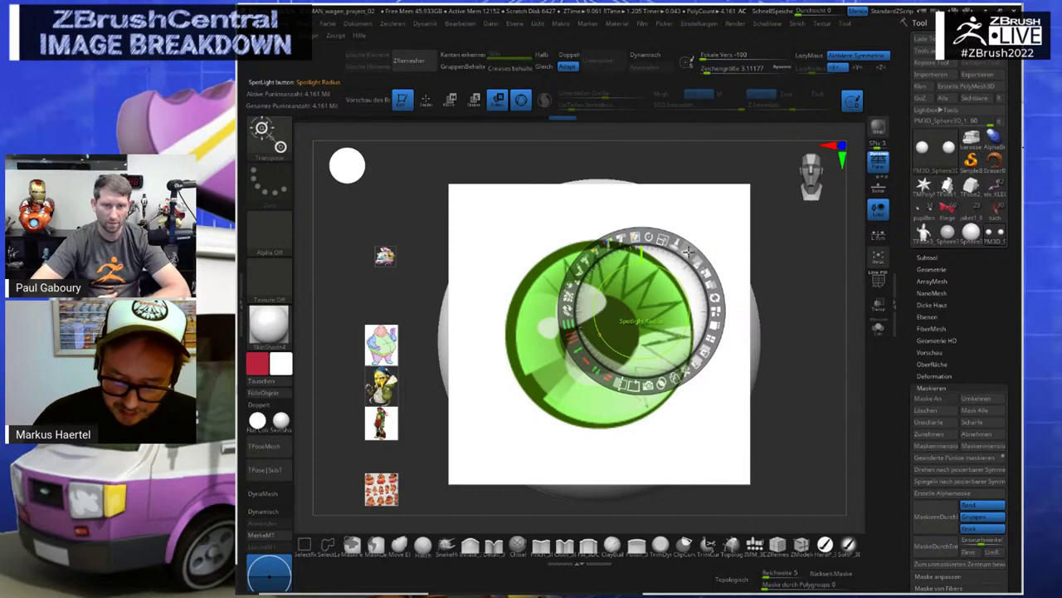
left_click_drag(683, 257, 690, 345)
Check how the eye reference projects onto the sphere by switching between Spotlight editing and projection
key("shift+z")
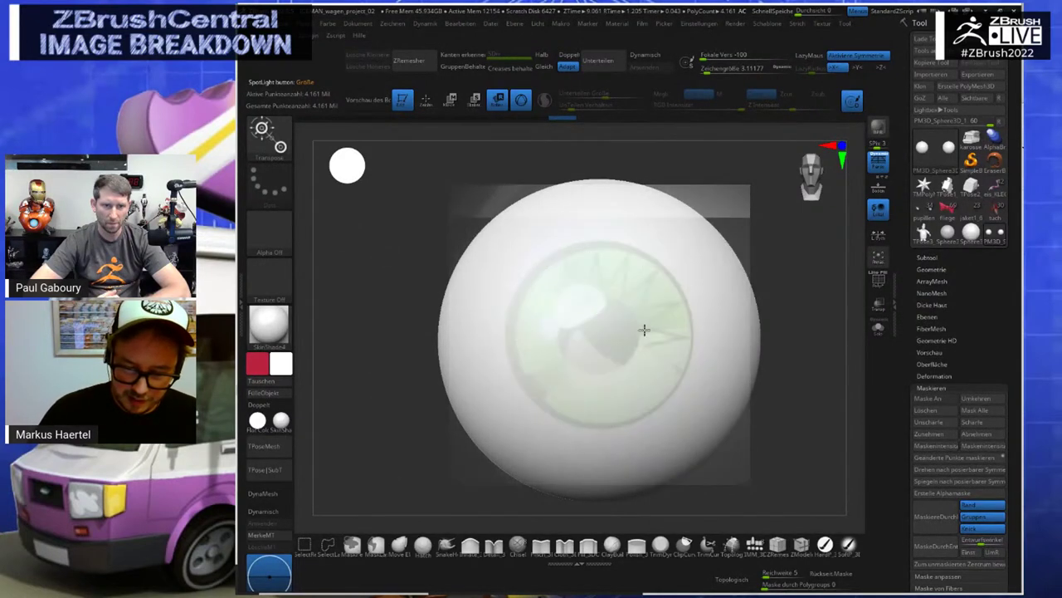
mouse_move(636, 339)
left_mouse_down()
mouse_move(703, 295)
mouse_move(565, 375)
mouse_move(735, 280)
mouse_move(627, 342)
mouse_move(658, 312)
mouse_move(641, 335)
mouse_move(645, 328)
left_mouse_up()
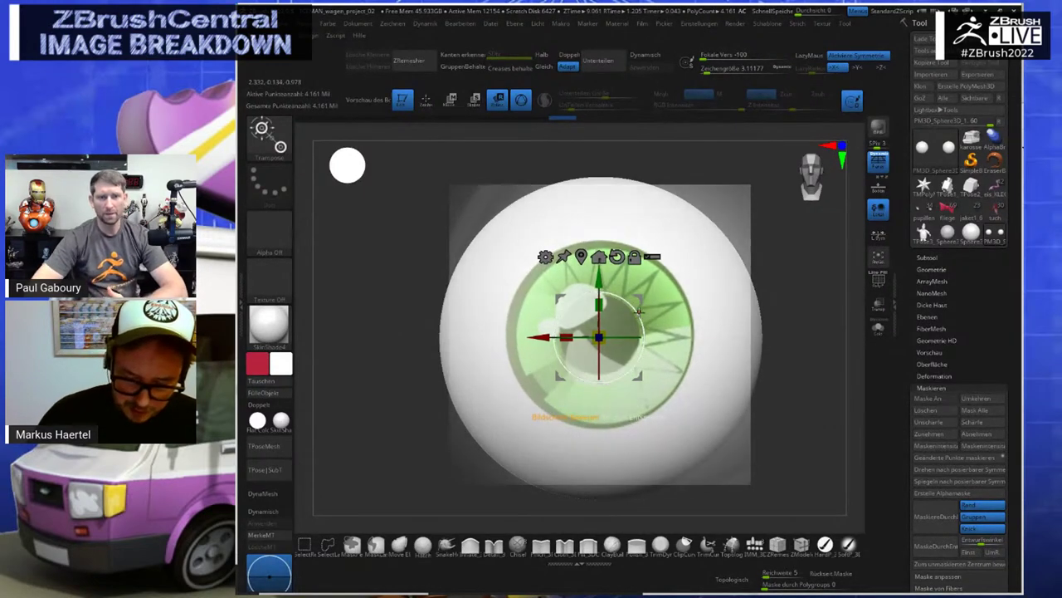
key("shift+z")
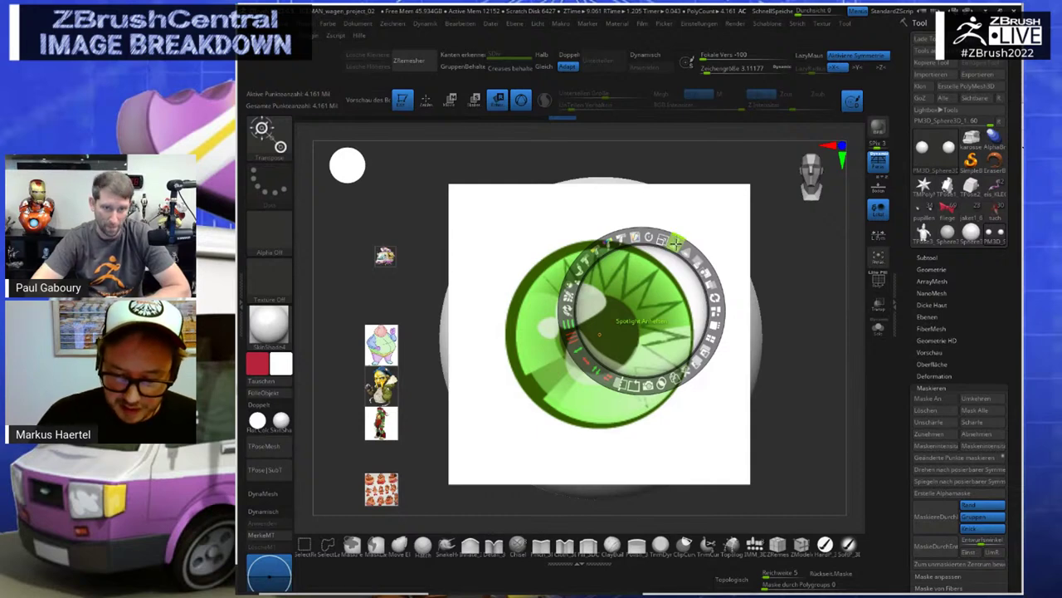
key("z")
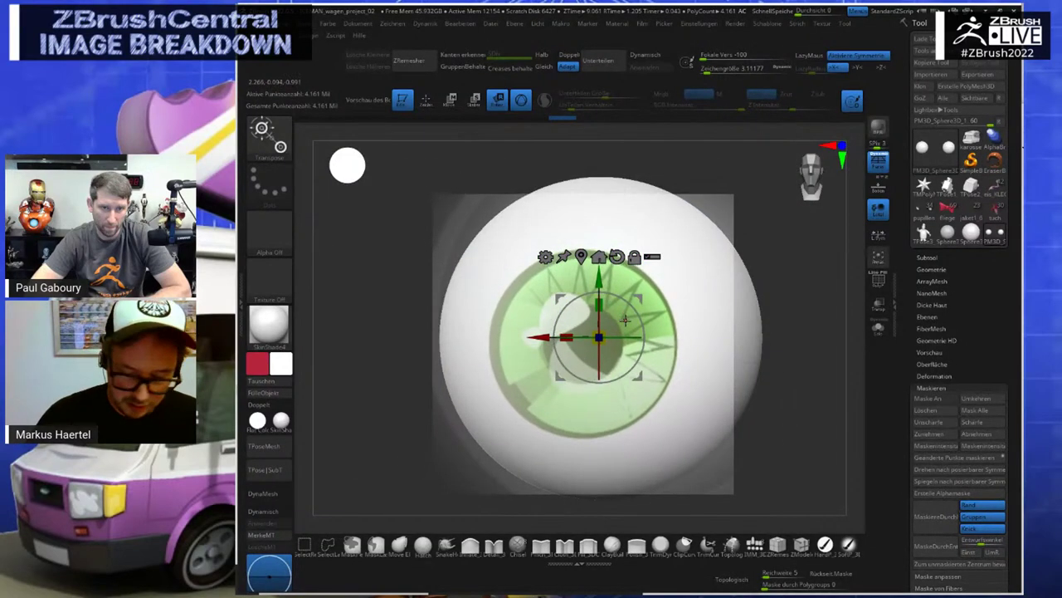
key("z")
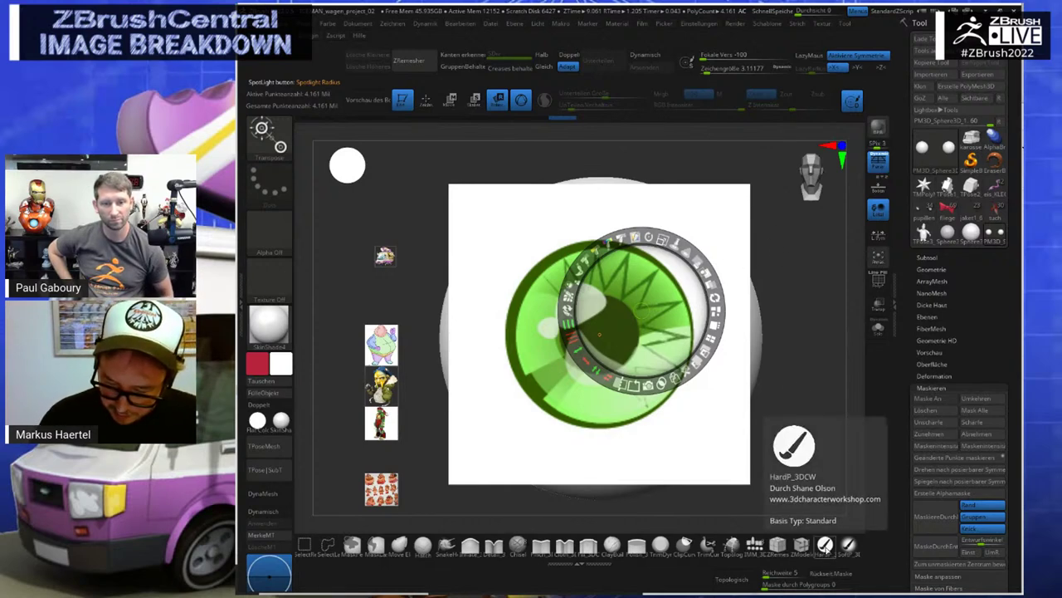
Select the HardP_3DCW brush, turn off LazyMouse and enlarge the draw size to about 400 for projection painting
key("z")
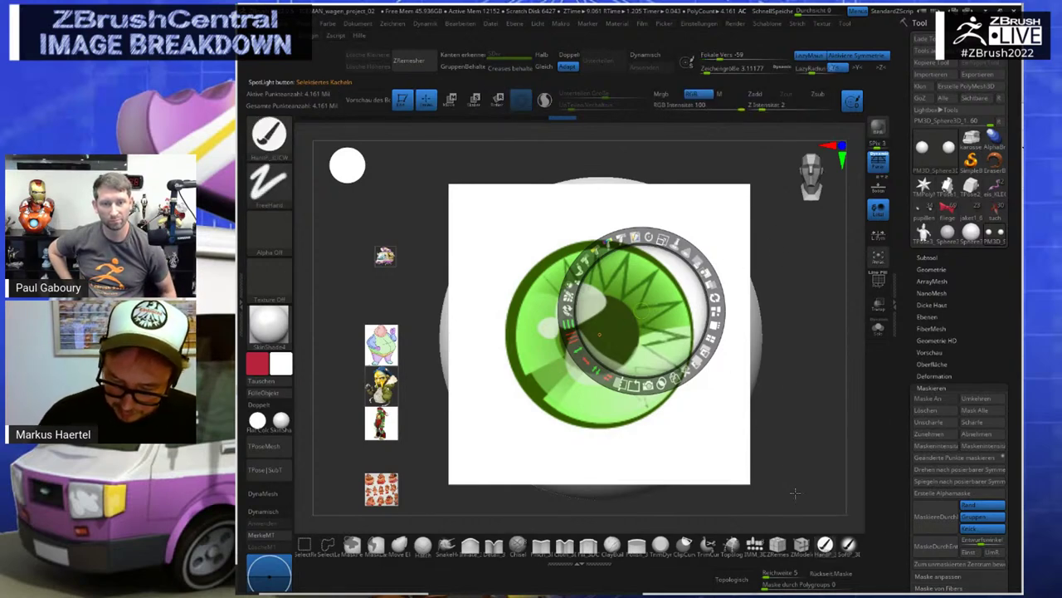
key("shift+z")
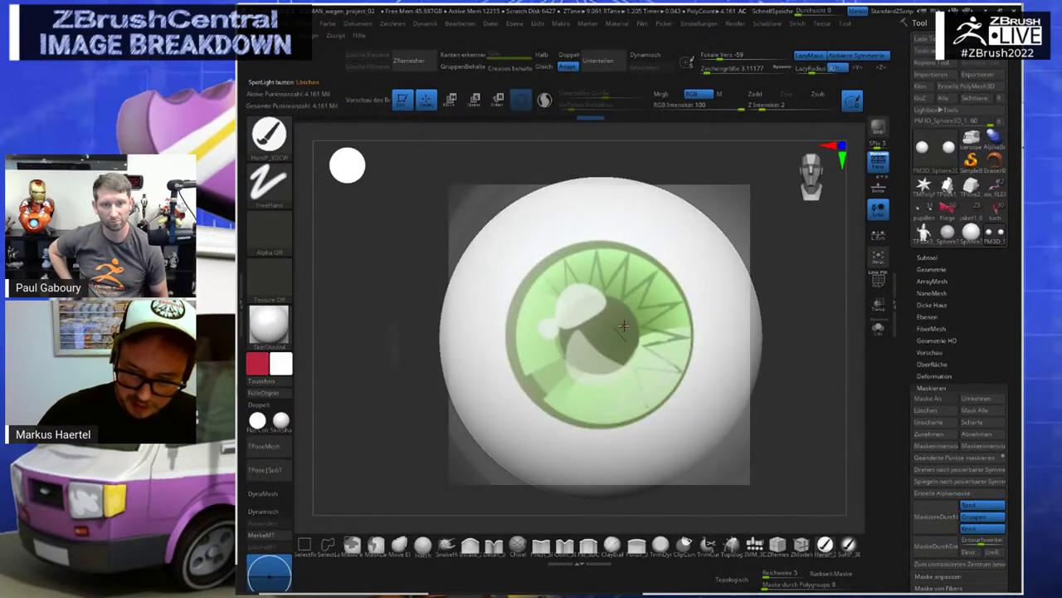
left_click(810, 55)
left_click_drag(605, 325, 660, 329)
key("s")
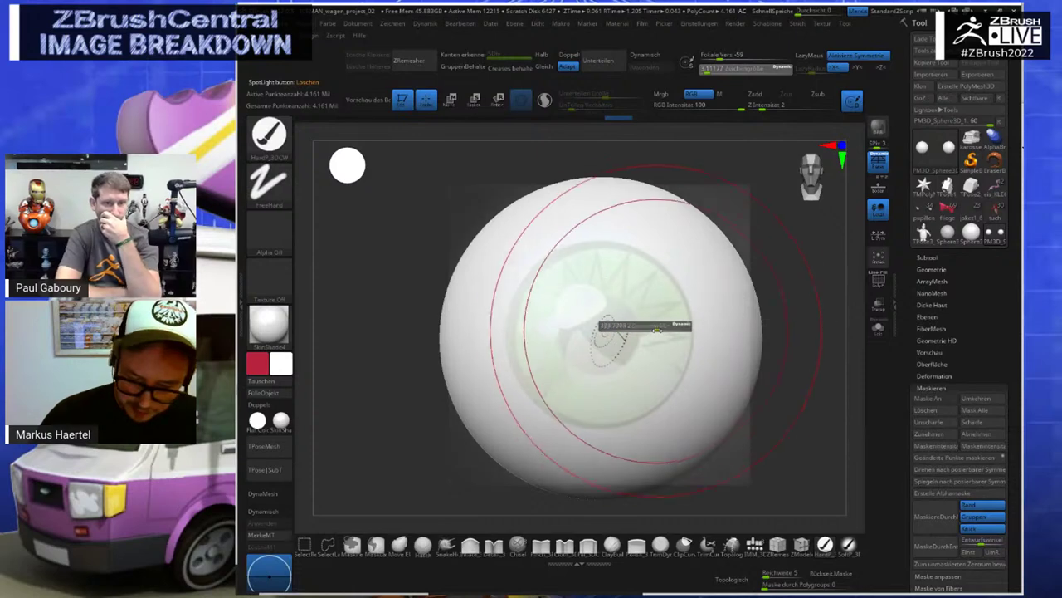
Try to paint the eye reference onto the sphere, undo the paint and turn off Spotlight
mouse_move(601, 305)
left_mouse_down()
mouse_move(689, 374)
mouse_move(617, 407)
mouse_move(566, 383)
mouse_move(581, 374)
left_mouse_up()
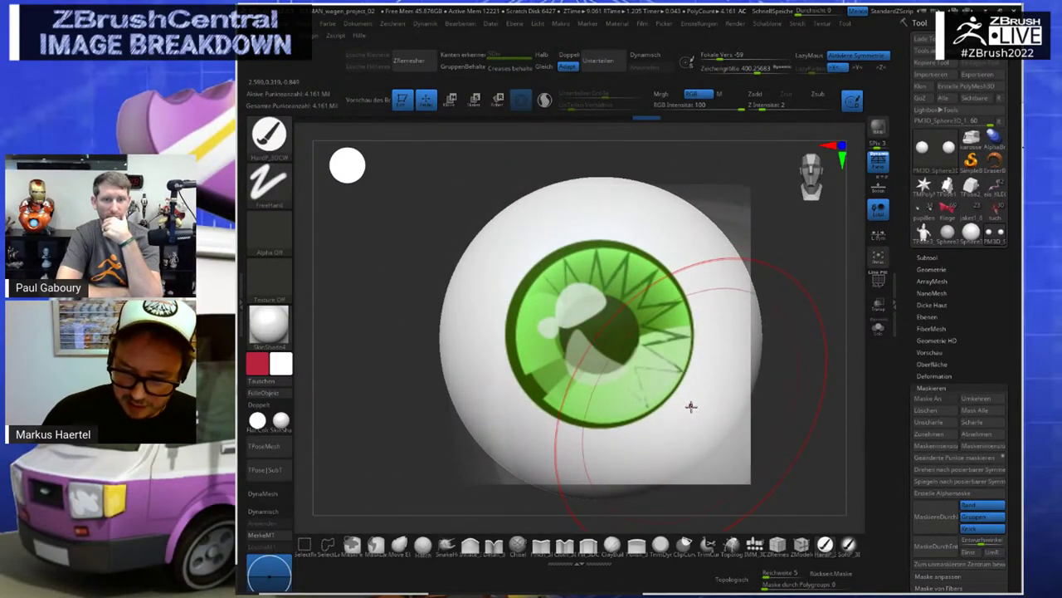
right_click_drag(690, 403, 594, 329, "ctrl")
left_click_drag(756, 352, 766, 361)
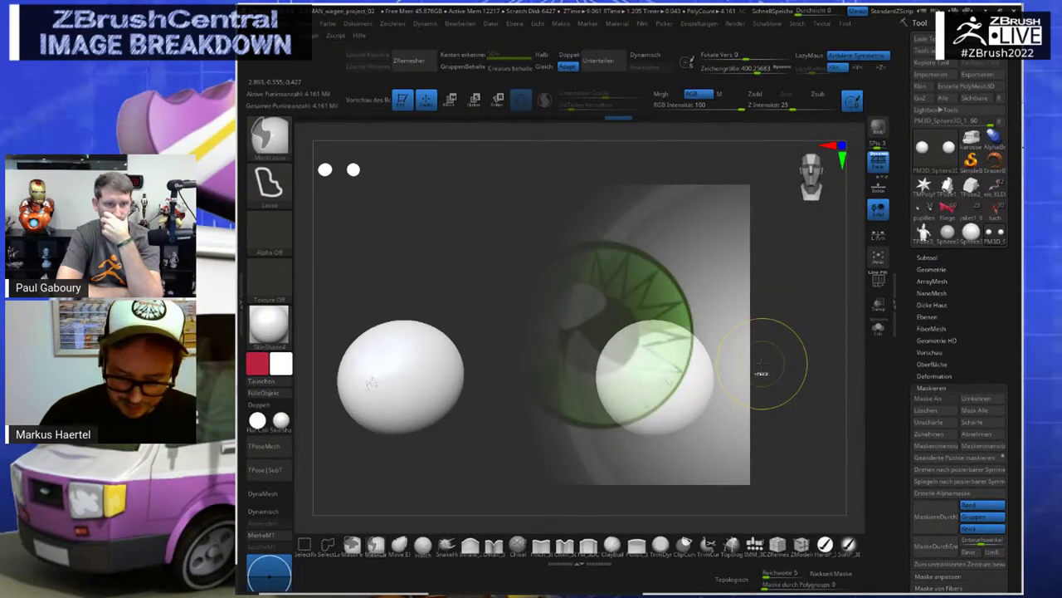
key("z")
left_click(766, 357)
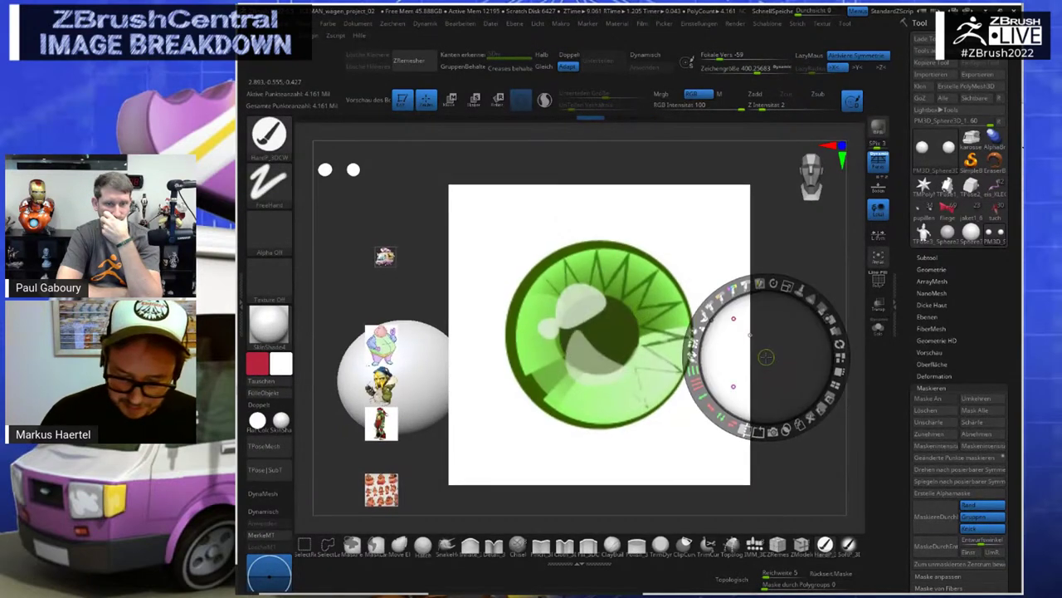
mouse_move(763, 345)
left_mouse_down()
mouse_move(771, 371)
mouse_move(772, 357)
mouse_move(732, 351)
mouse_move(736, 342)
mouse_move(778, 402)
mouse_move(775, 394)
left_mouse_up()
key("shift+z")
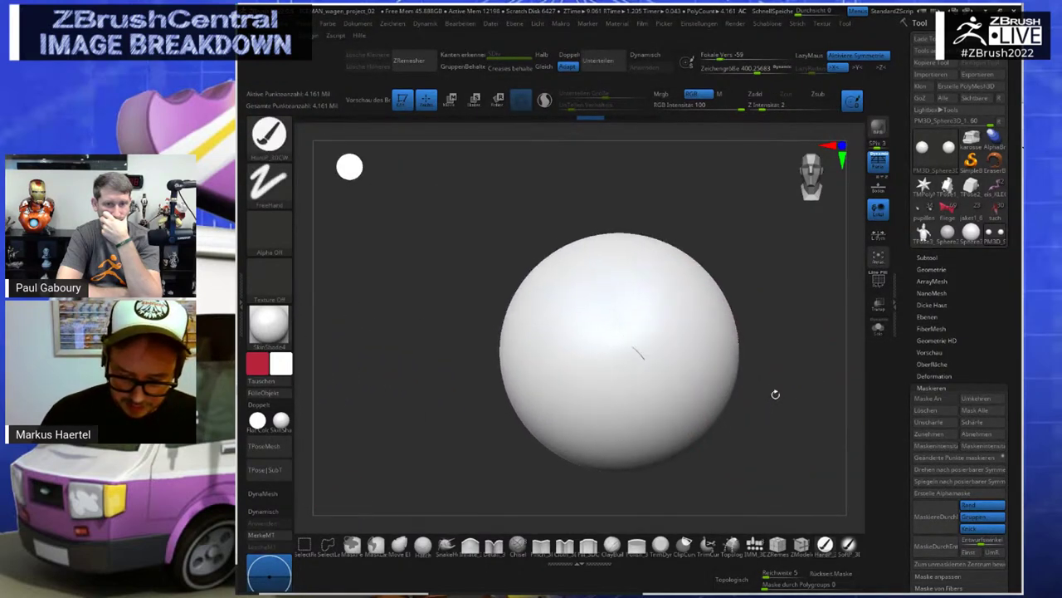
Turn off perspective, scale the Spotlight eye reference down slightly over the sphere and paint it onto both spheres
left_click(878, 162)
mouse_move(783, 320)
left_mouse_down("alt")
mouse_move(752, 302)
mouse_move(776, 339)
mouse_move(747, 342)
left_mouse_up("alt")
key("shift+z")
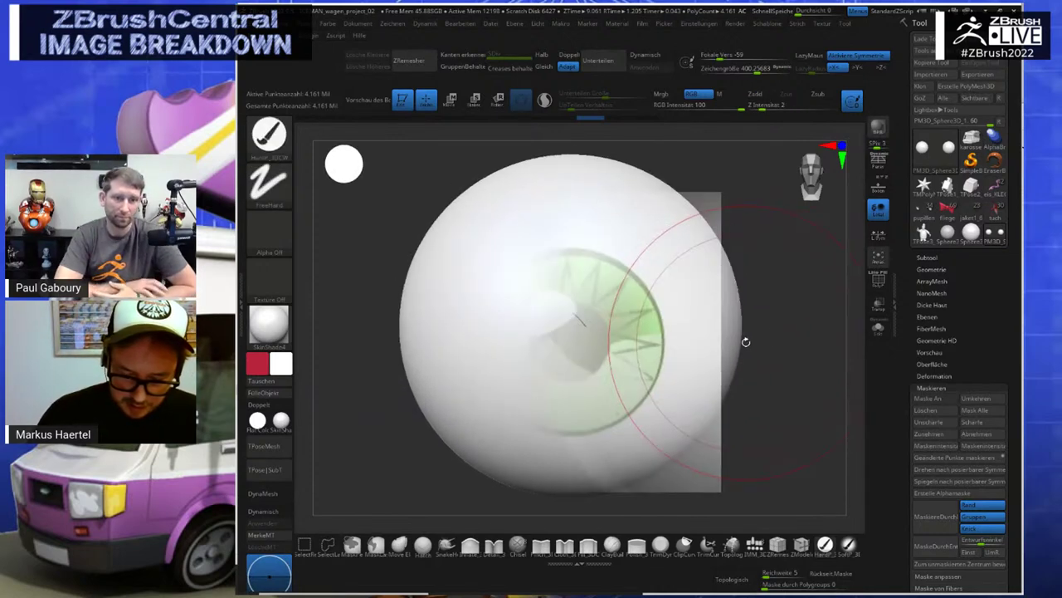
key("z")
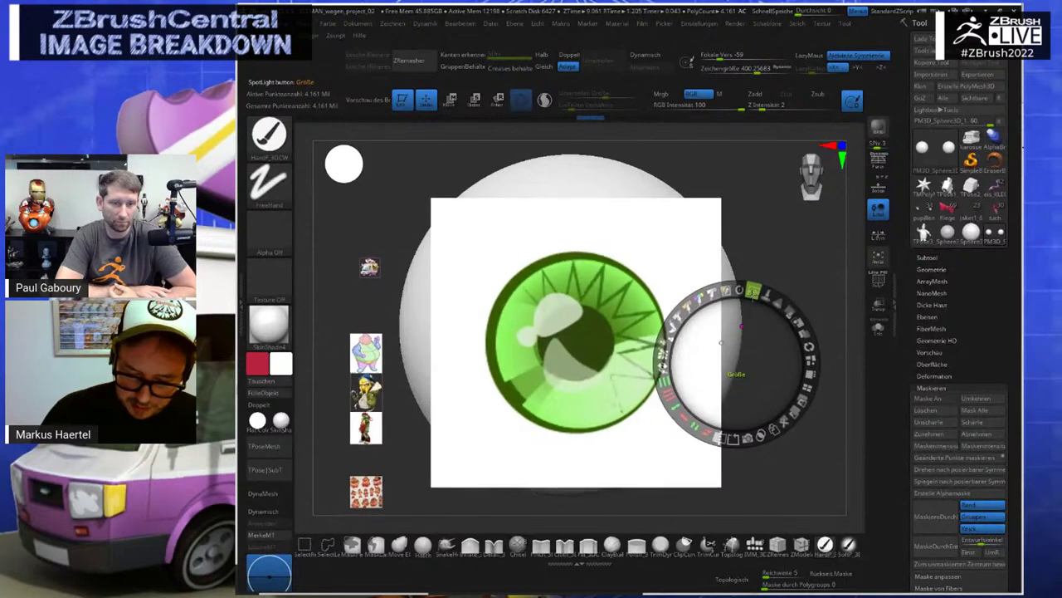
key("z")
left_click_drag(617, 383, 556, 357)
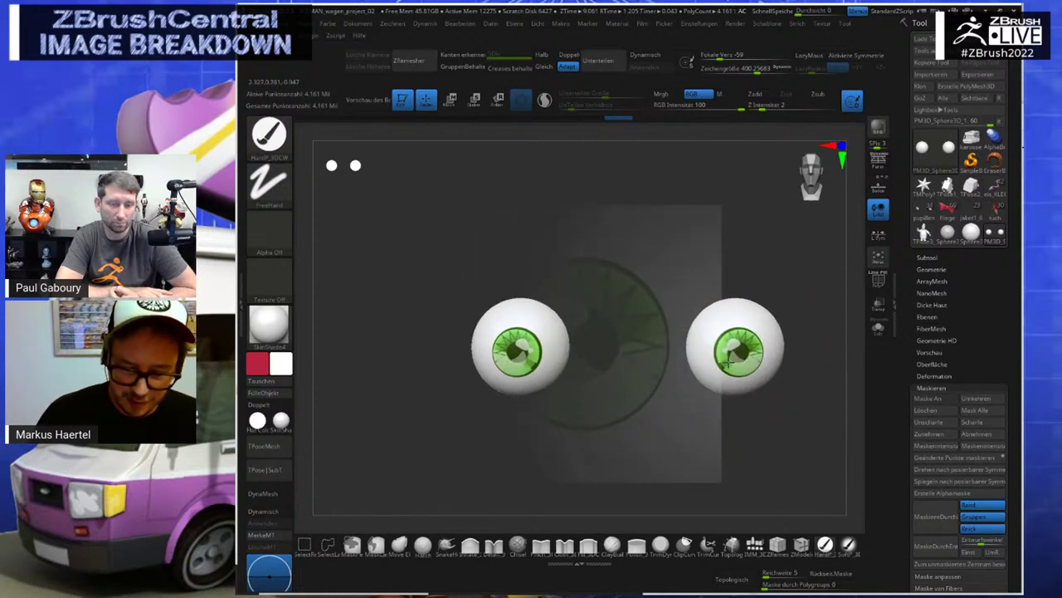
Line one of the two eye spheres up with the Spotlight eye reference and paint the projection over its iris
left_click_drag(728, 362, 776, 363, "alt")
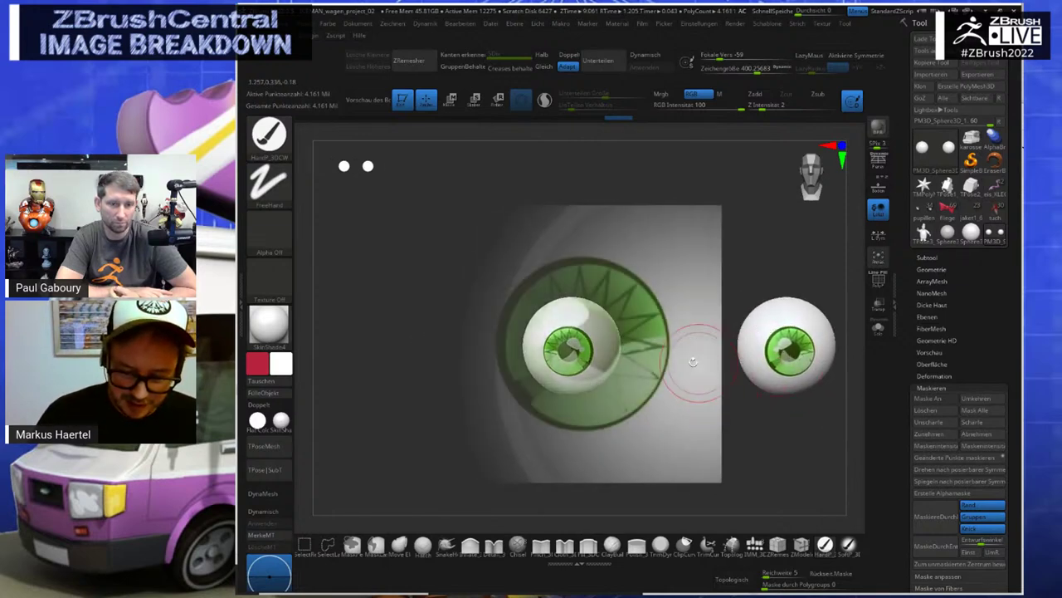
left_click_drag(697, 361, 722, 381, "alt")
left_click_drag(615, 374, 822, 374, "alt")
scroll(682, 358, "up", 5)
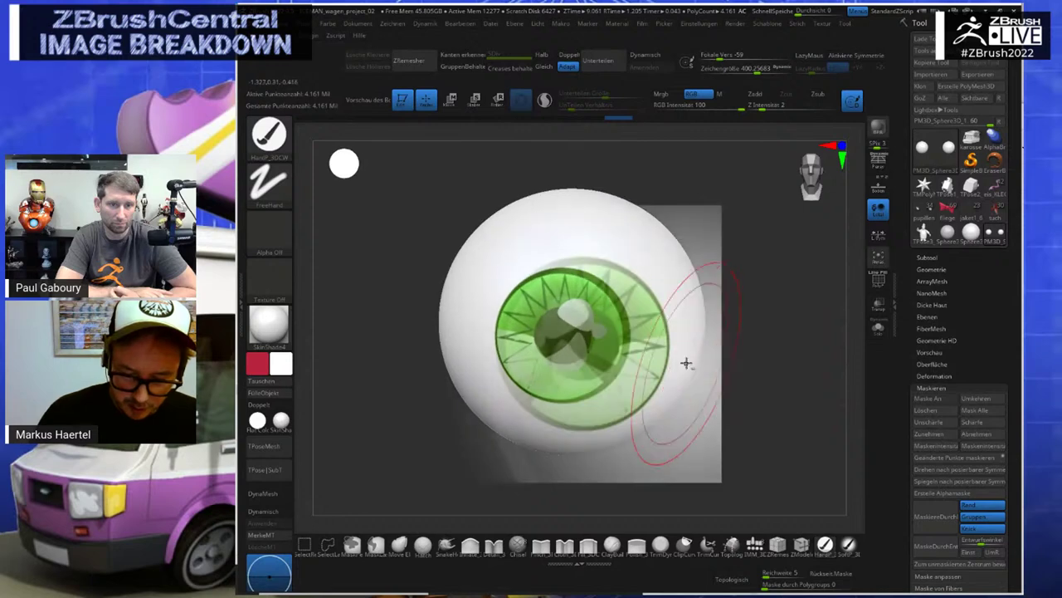
left_click_drag(722, 381, 756, 388, "alt")
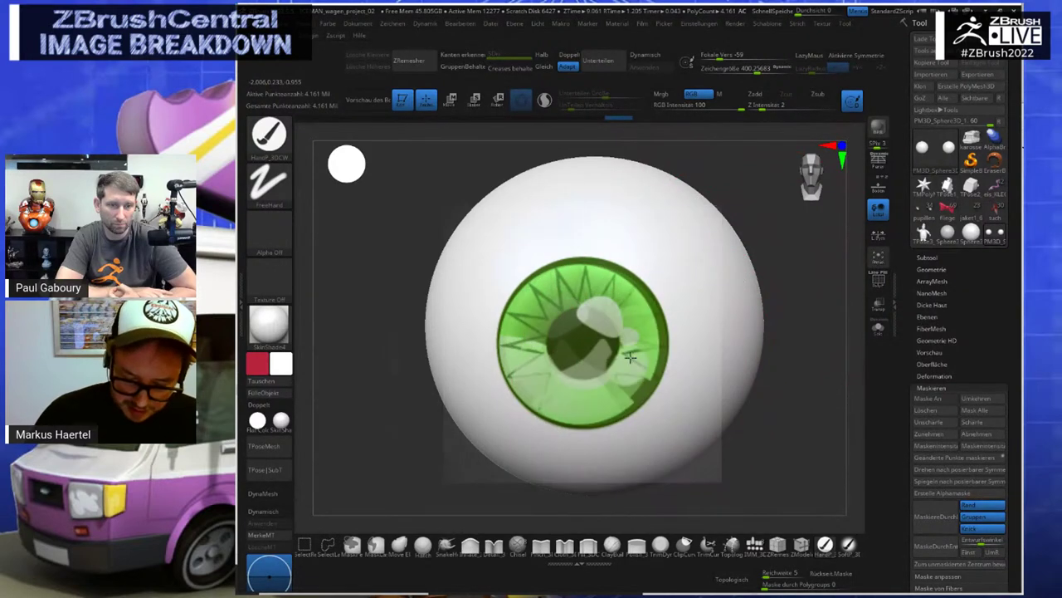
mouse_move(599, 380)
left_mouse_down()
mouse_move(612, 378)
mouse_move(544, 336)
mouse_move(561, 341)
left_mouse_up()
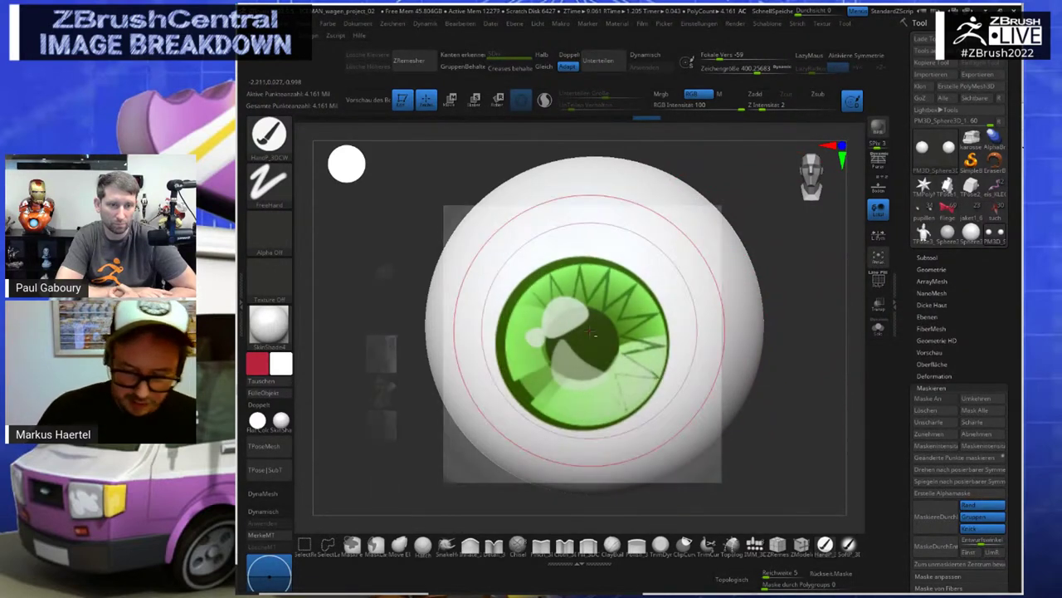
right_click_drag(561, 341, 458, 270, "ctrl")
Reduce the draw size to about 37 for painting fine details on the other eye's iris
left_click_drag(754, 469, 548, 470, "alt")
right_click_drag(710, 407, 762, 417, "alt")
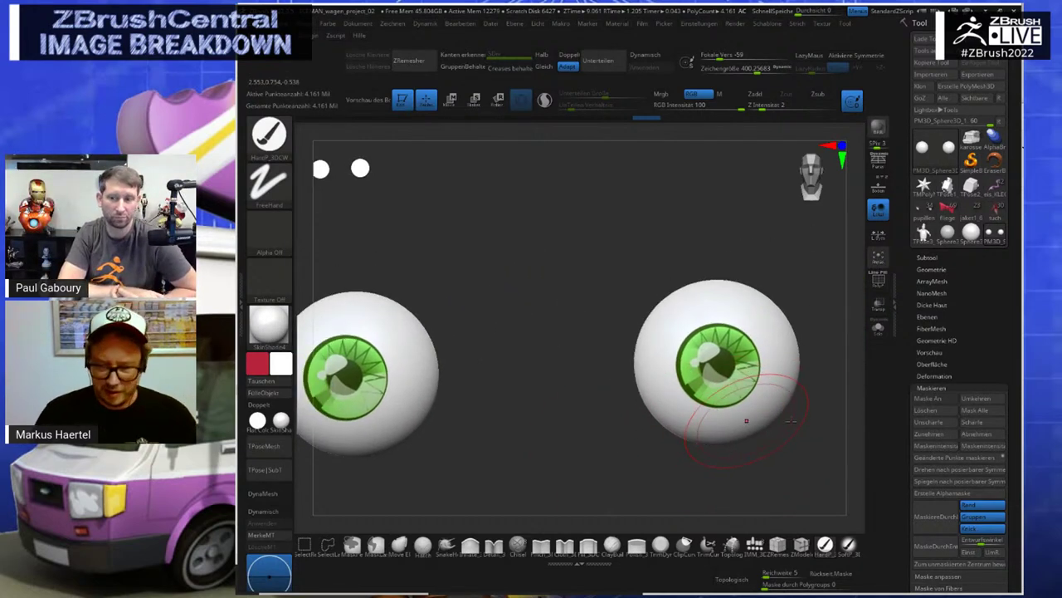
scroll(752, 384, "up", 5)
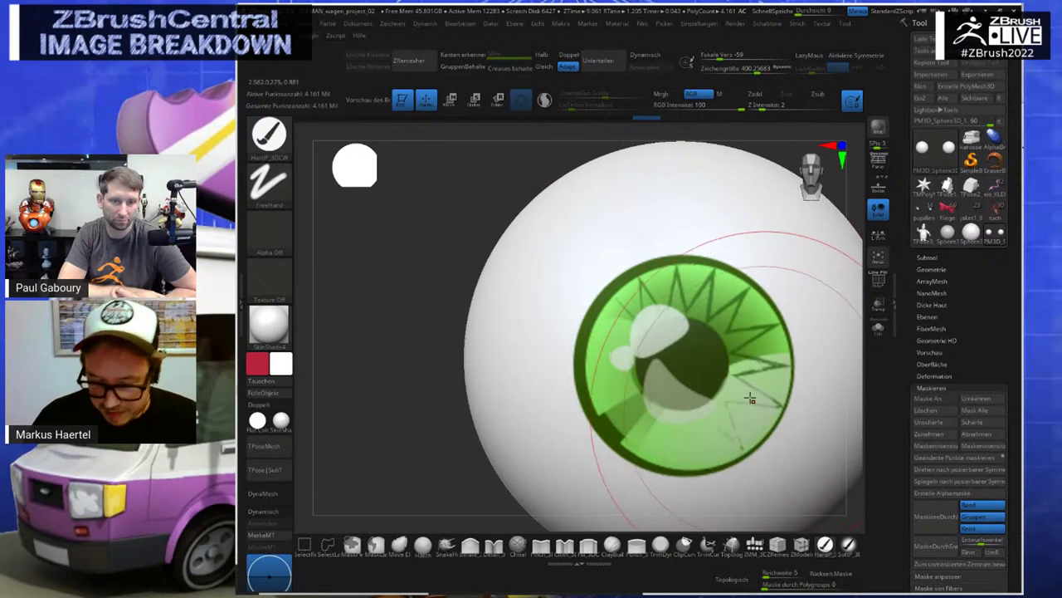
key("s")
left_click_drag(742, 392, 707, 396)
key("b")
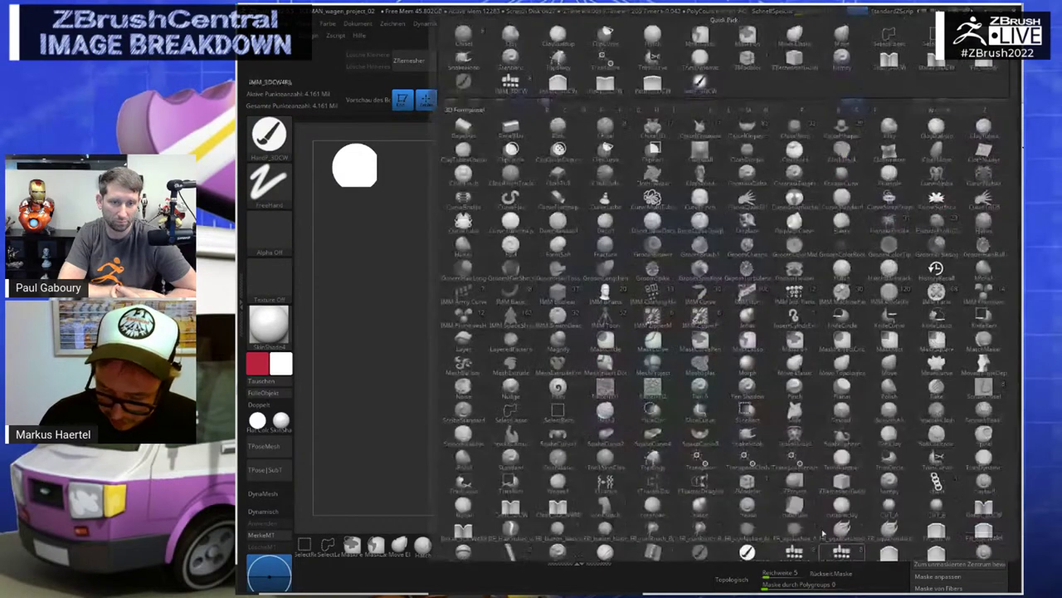
left_click(449, 375)
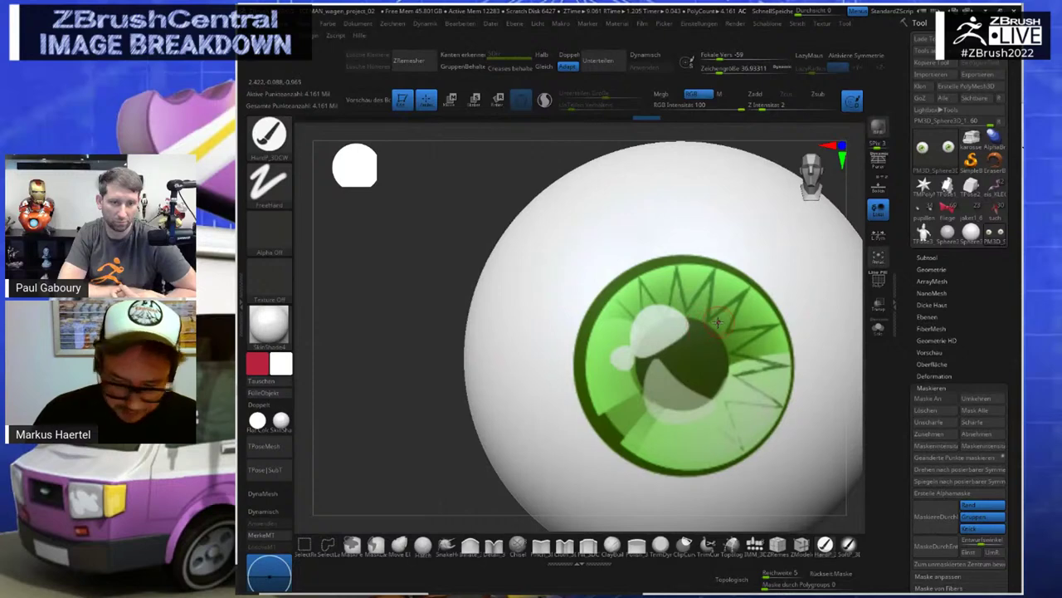
right_click_drag(718, 322, 718, 330, "ctrl")
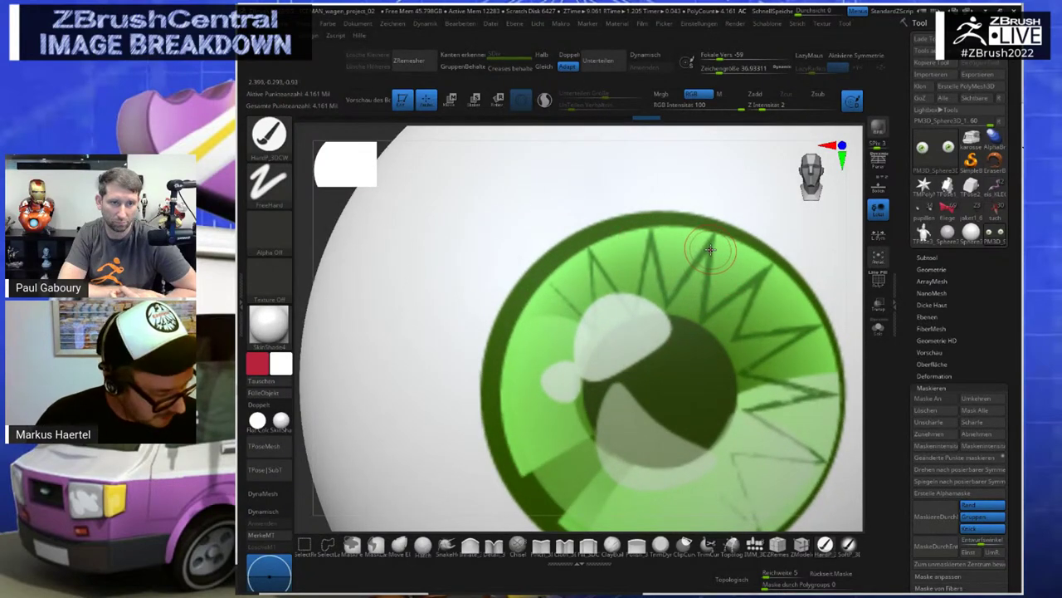
Sample the dark green of the iris spikes, undo the test strokes and turn on LazyMouse
key("c")
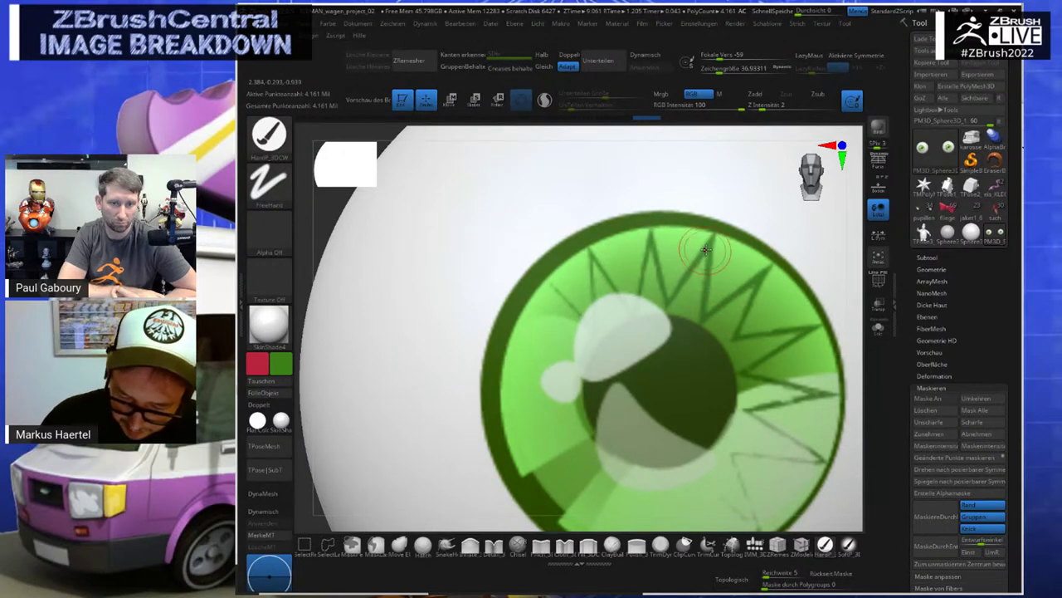
key("ctrl+z")
key("ctrl+z")
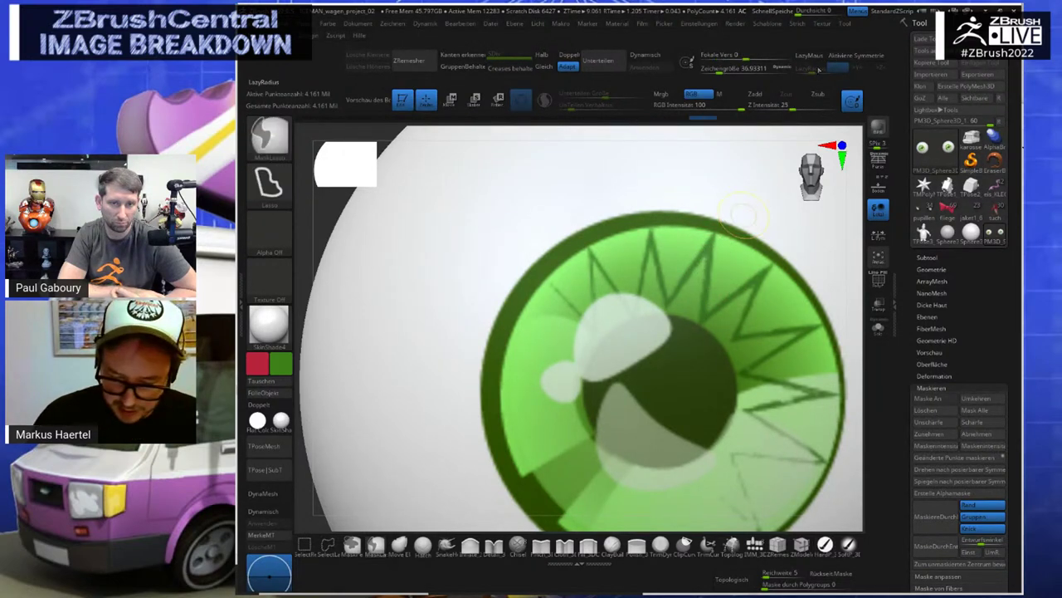
left_click(815, 56)
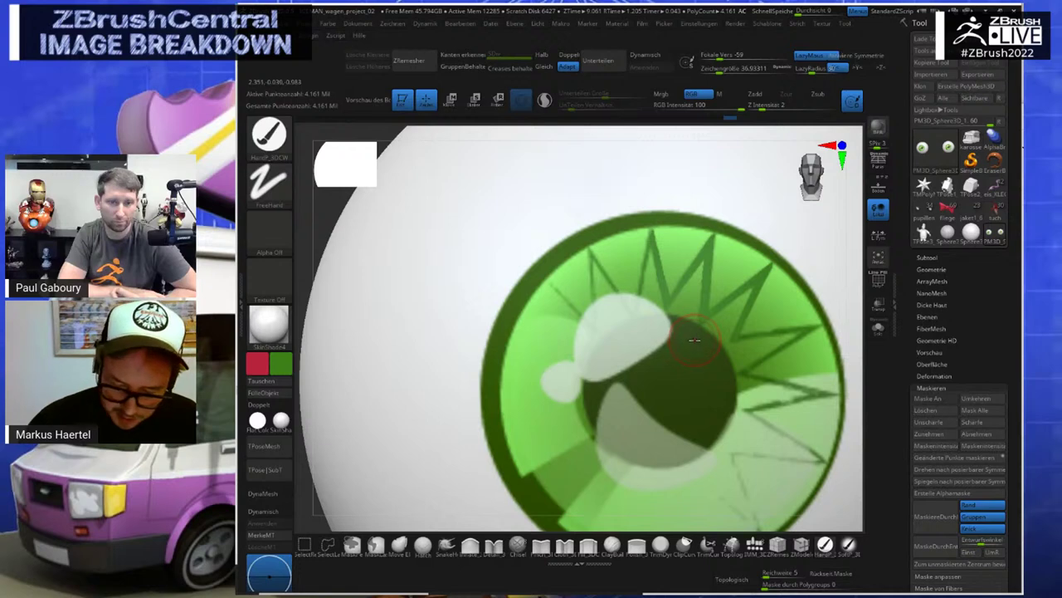
Sample colours from the pupil and highlights and repaint the pupil's edge and the outlines of the pale reflections
key("c")
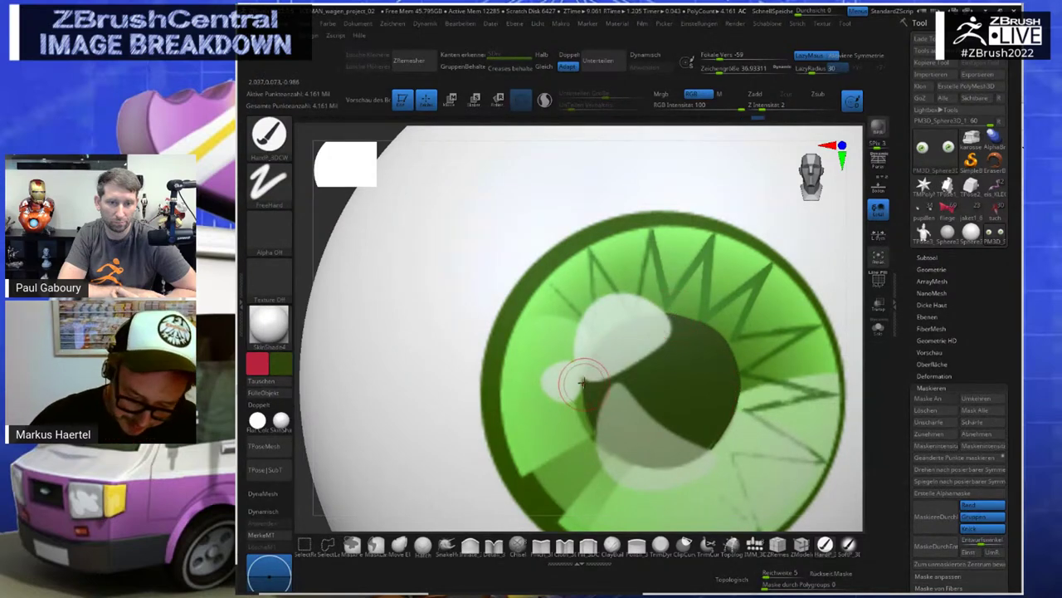
key("c")
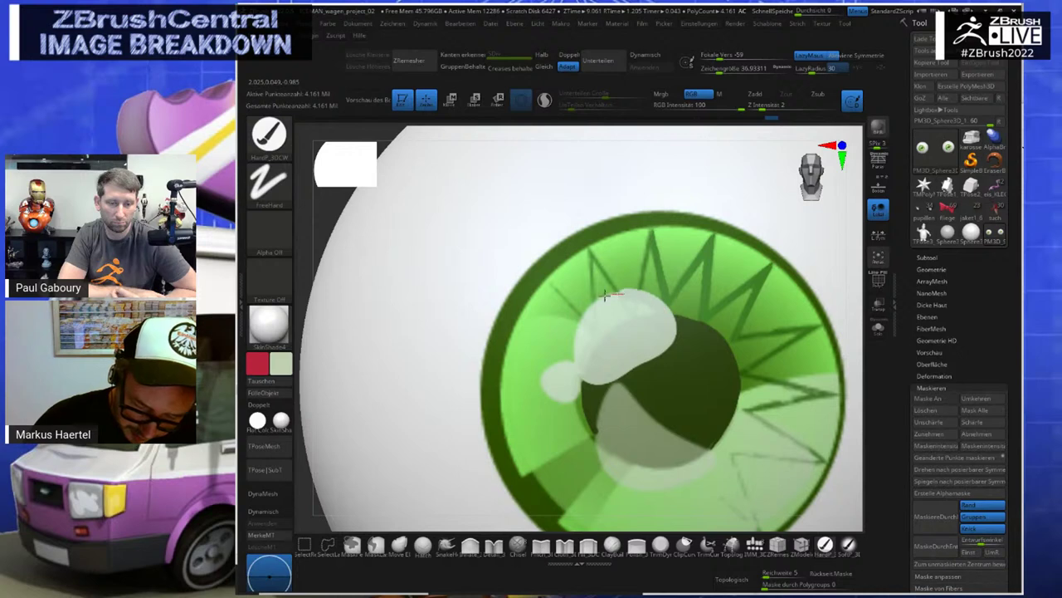
left_click_drag(578, 371, 540, 383)
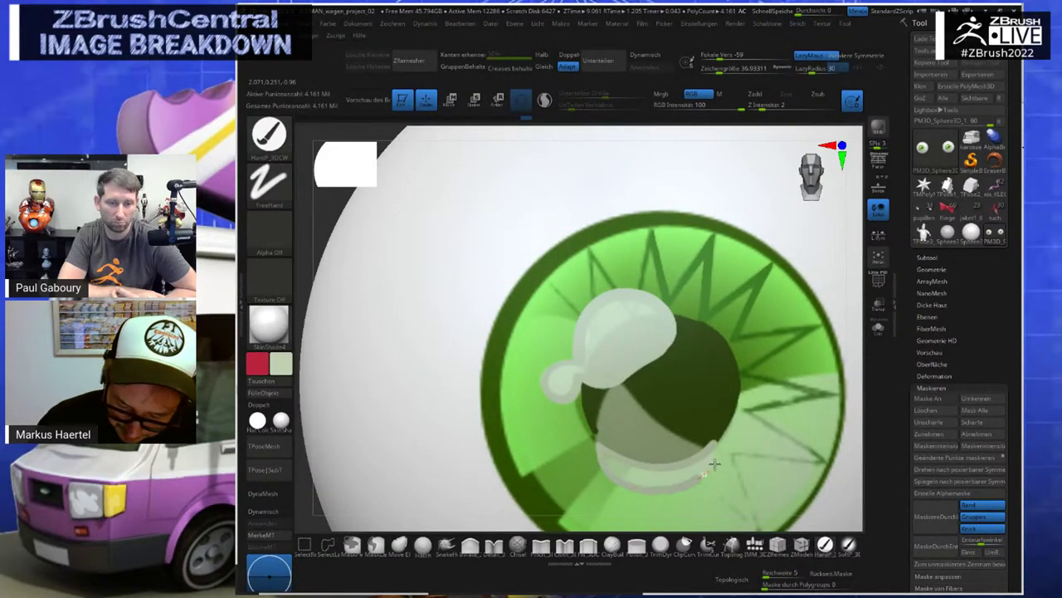
key("c")
mouse_move(598, 440)
left_mouse_down()
mouse_move(599, 408)
mouse_move(626, 388)
mouse_move(673, 432)
left_mouse_up()
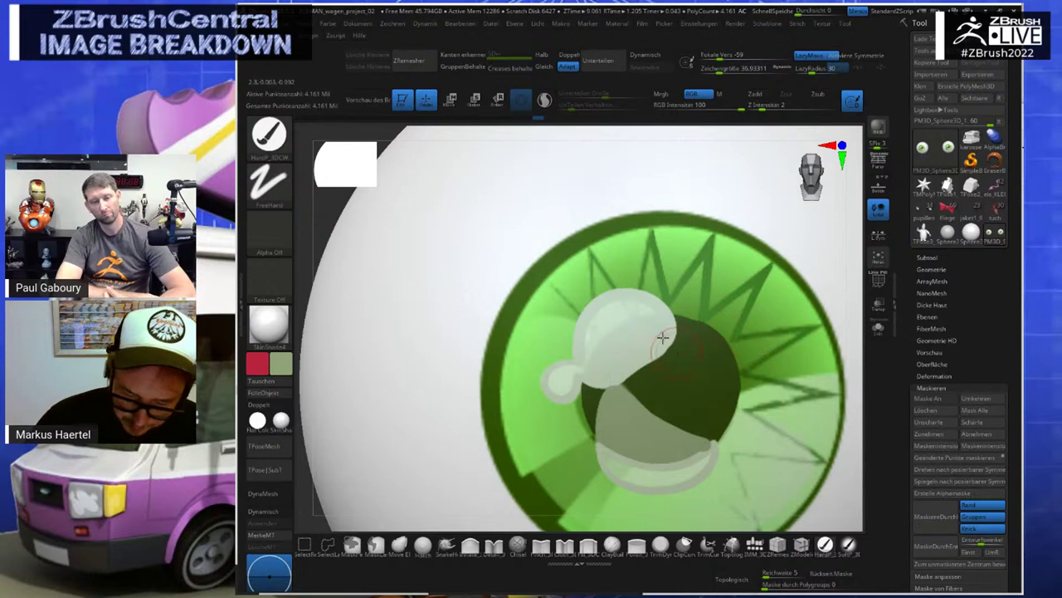
Repaint the upper iris spikes in the sampled dark green and clean up the upper highlight's edge in its pale green
key("c")
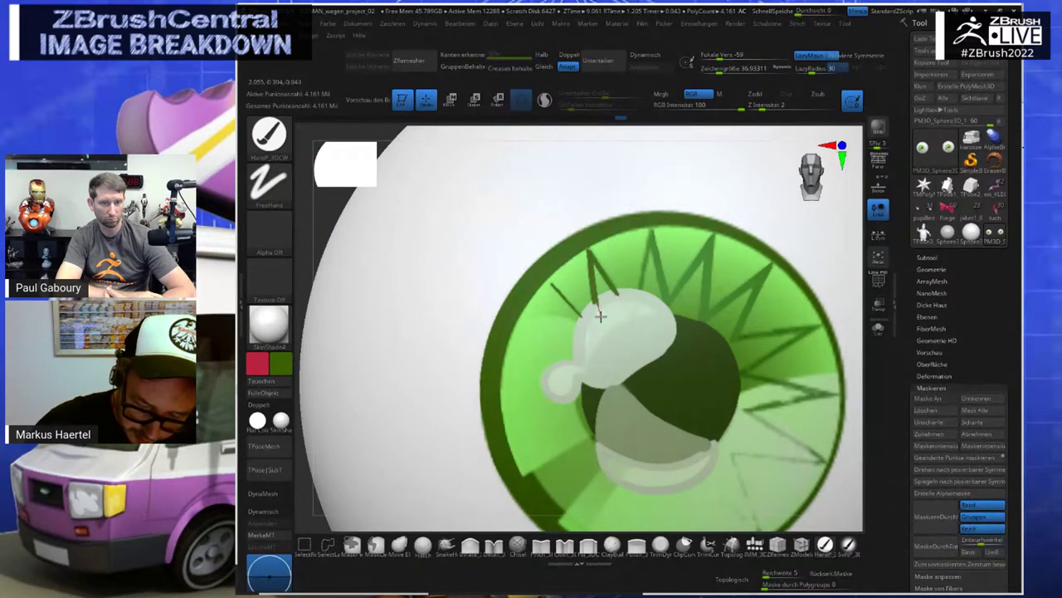
key("c")
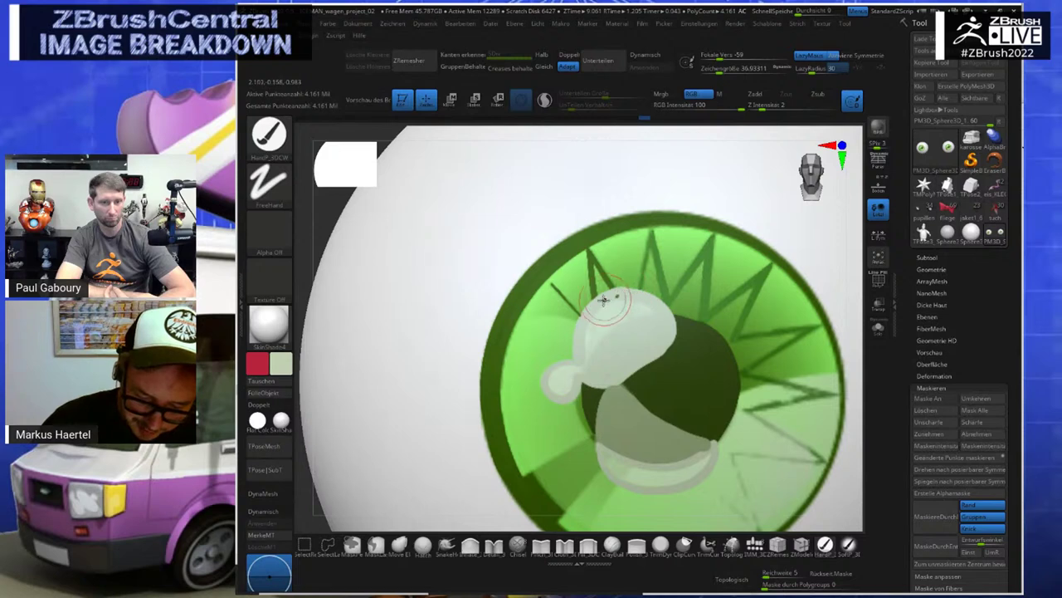
left_click_drag(574, 336, 602, 294)
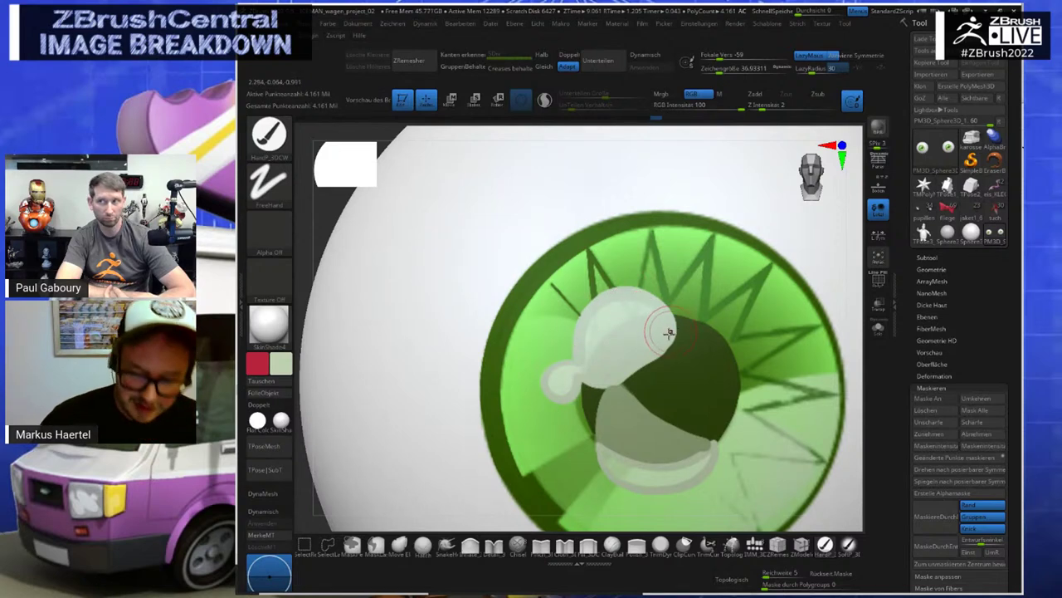
right_click_drag(717, 361, 715, 307, "ctrl")
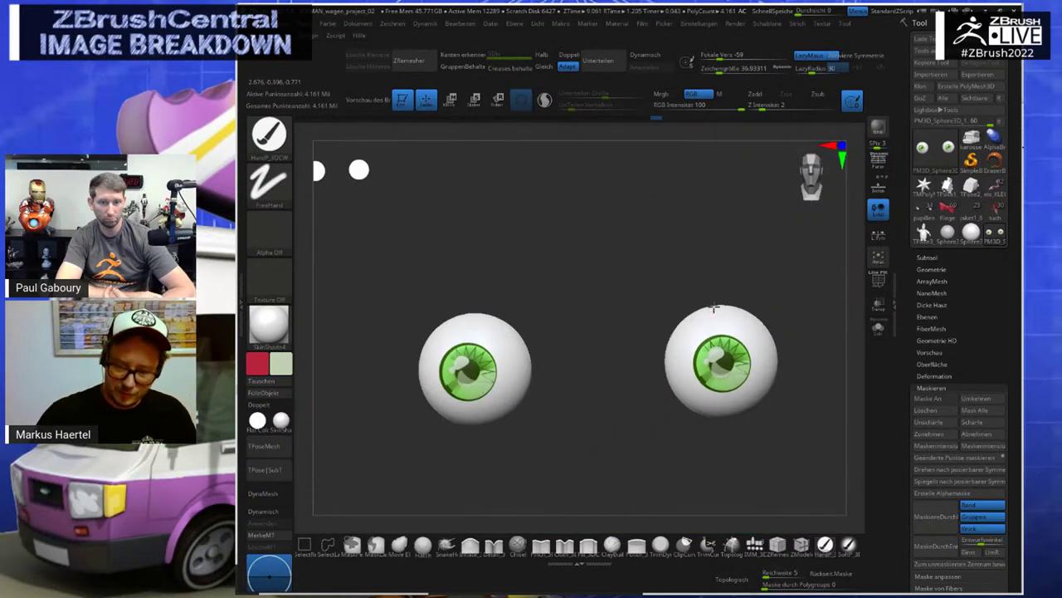
left_click_drag(714, 308, 774, 277)
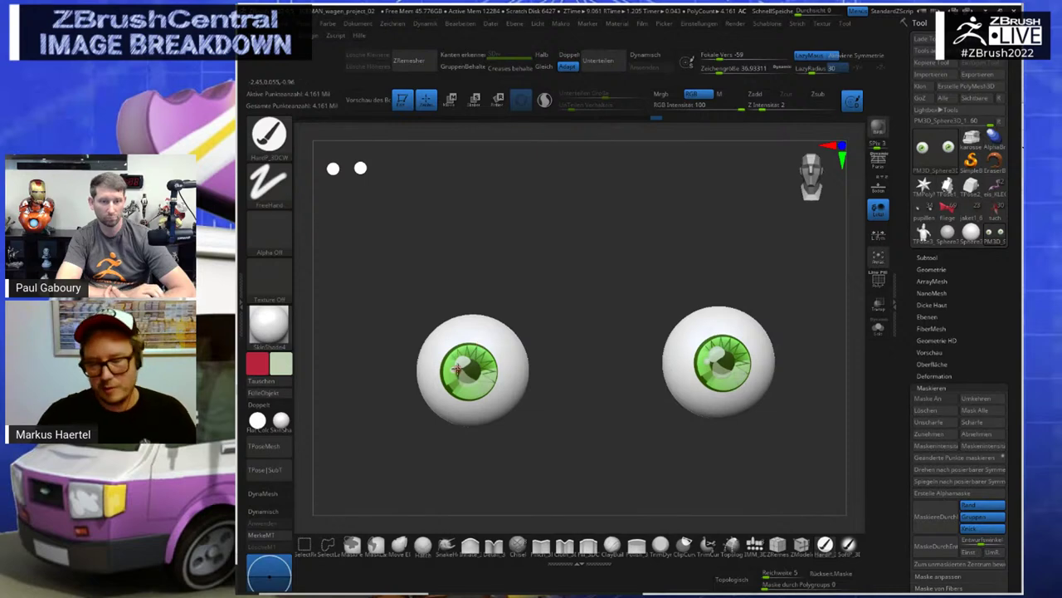
left_click_drag(774, 458, 779, 426)
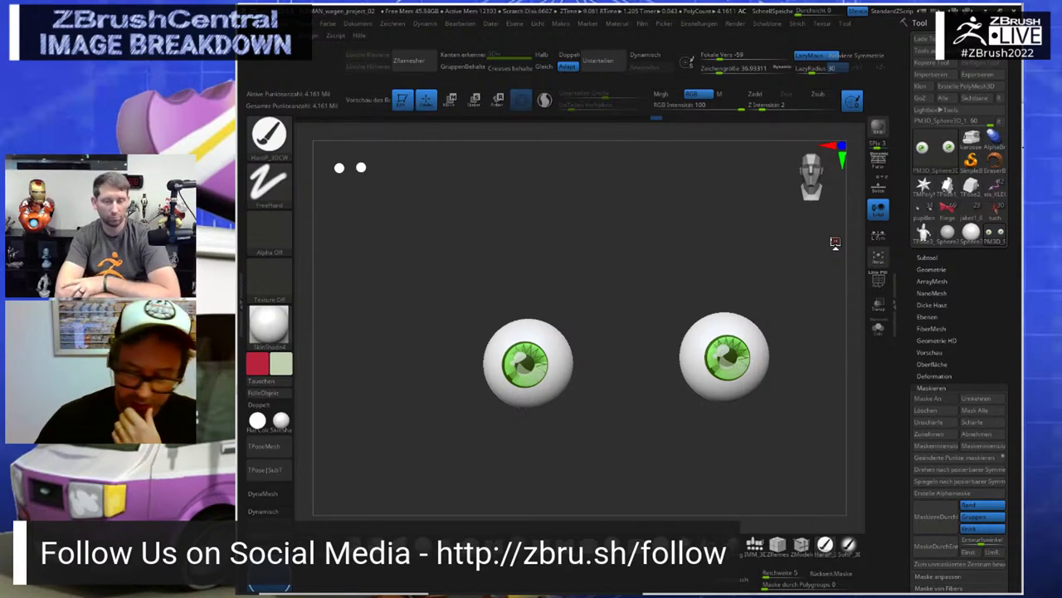
Switch to the painted turtle character tool and frame the whole figure from the front
left_click(942, 152)
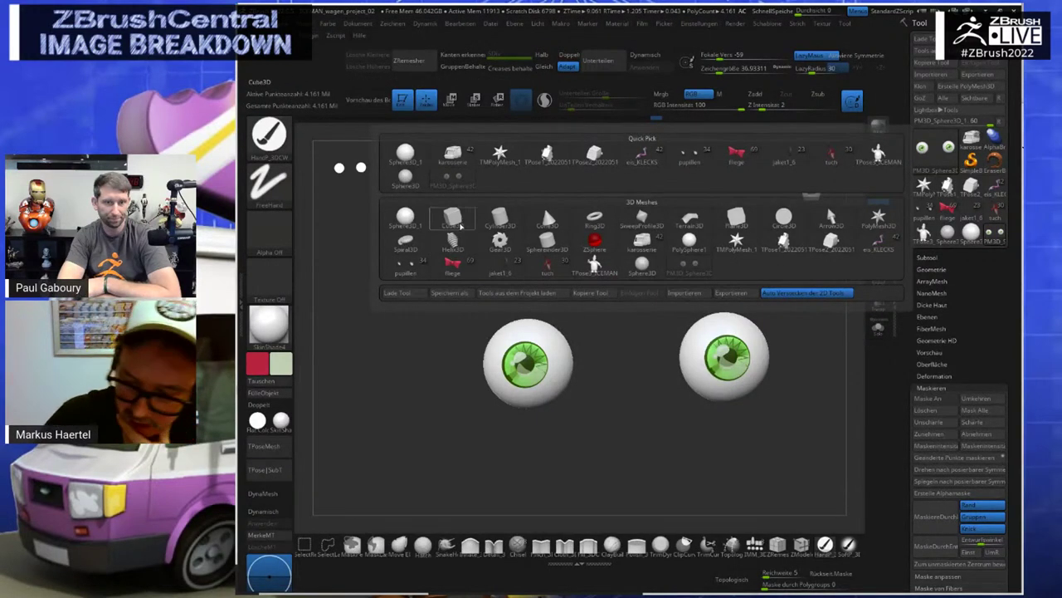
left_click(834, 156)
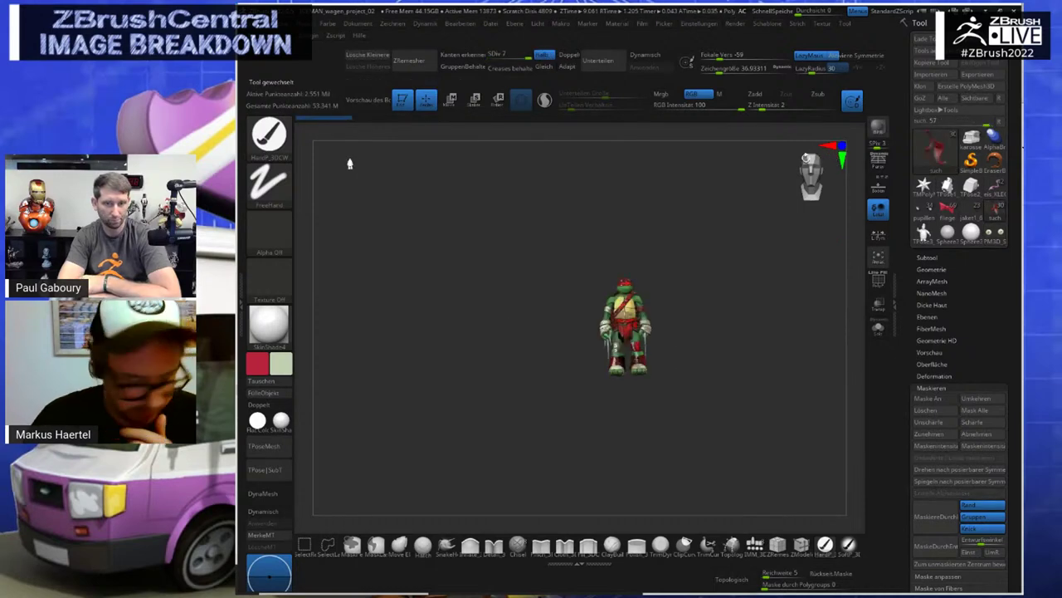
key("f")
left_click_drag(755, 271, 751, 295)
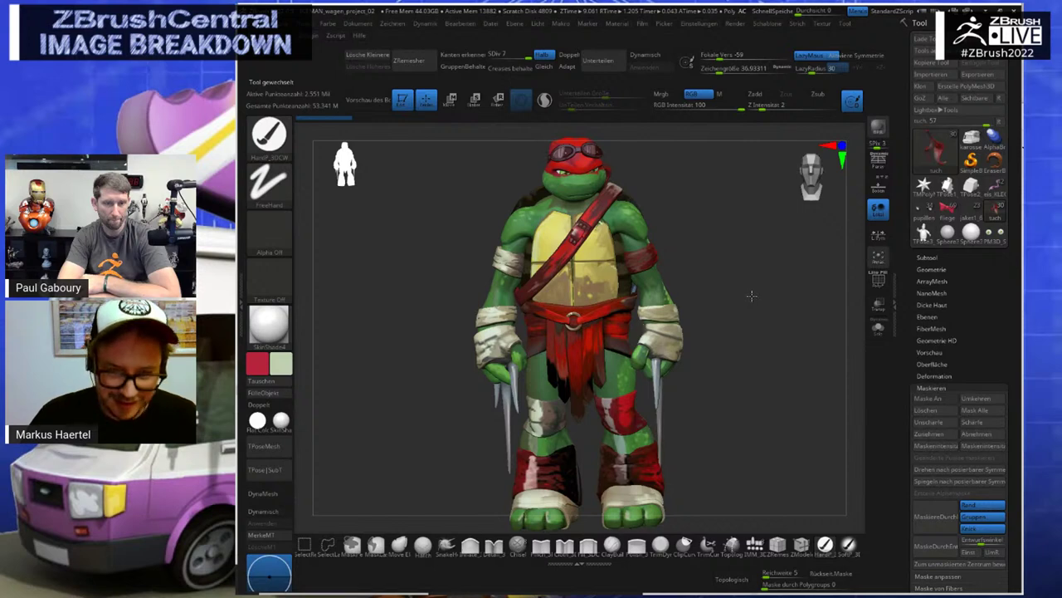
mouse_move(751, 295)
left_mouse_down()
mouse_move(764, 309)
mouse_move(796, 310)
mouse_move(766, 311)
mouse_move(760, 299)
left_mouse_up()
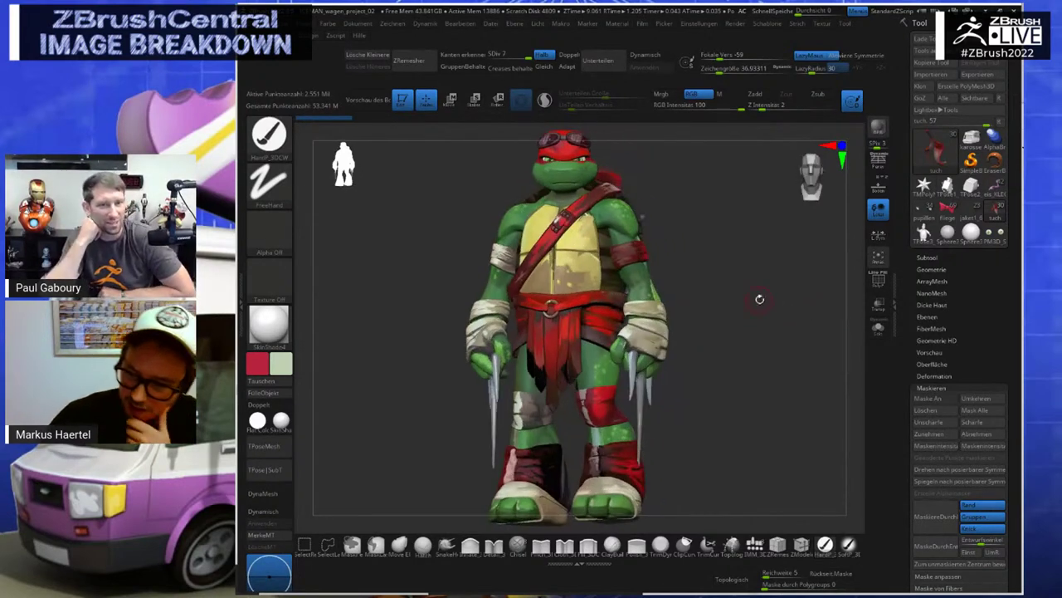
Select the Recovered_Tool1_1 body subtool and isolate it with Solo mode
left_click(927, 258)
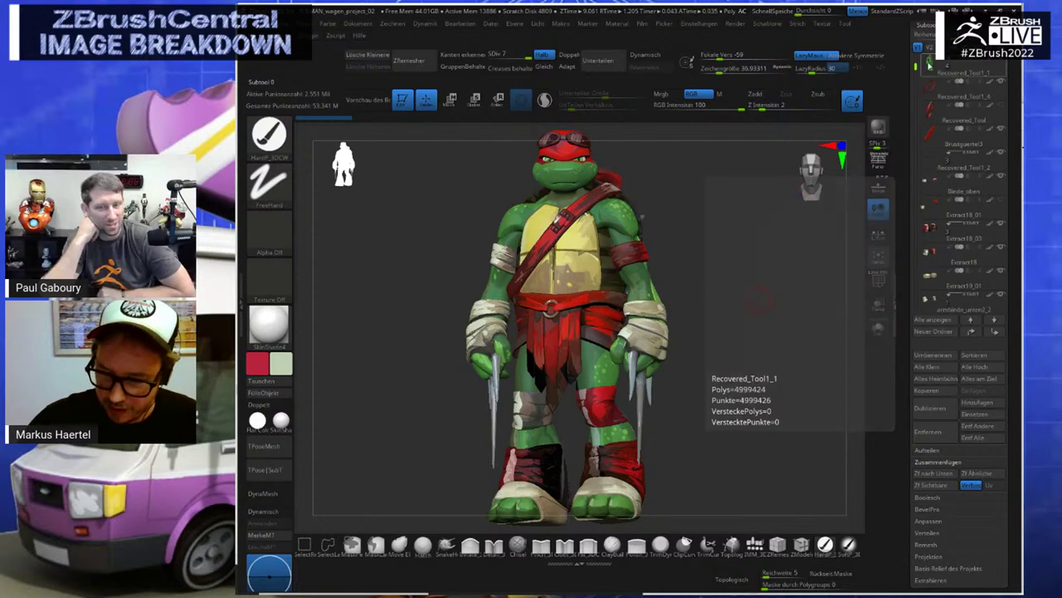
left_click(937, 89)
left_click(878, 327)
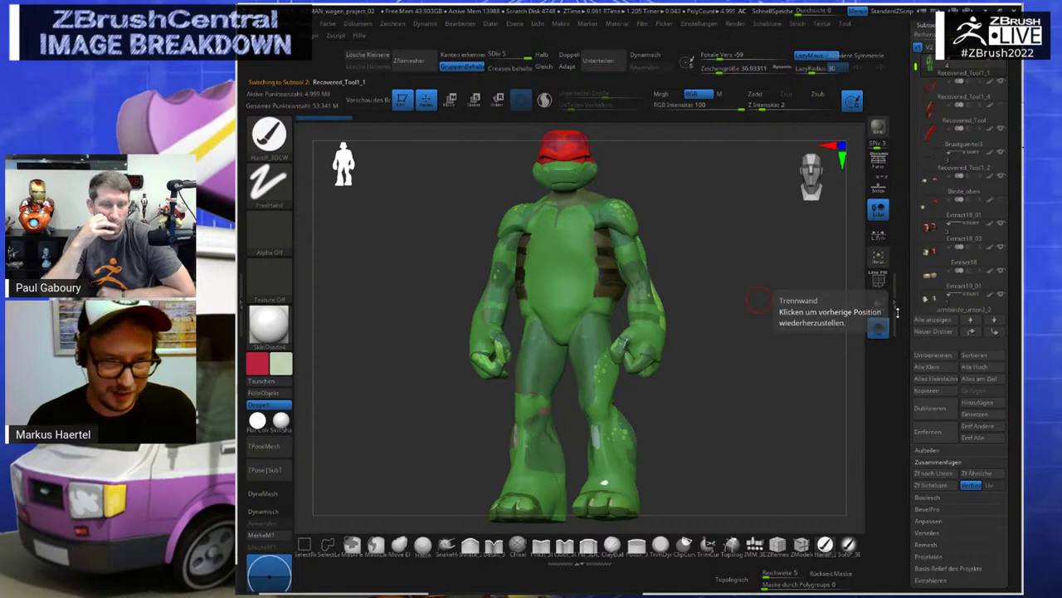
Inspect the straps and other subtools one by one as far as Binde_oben, and replace Solo mode with transparency
key("Down")
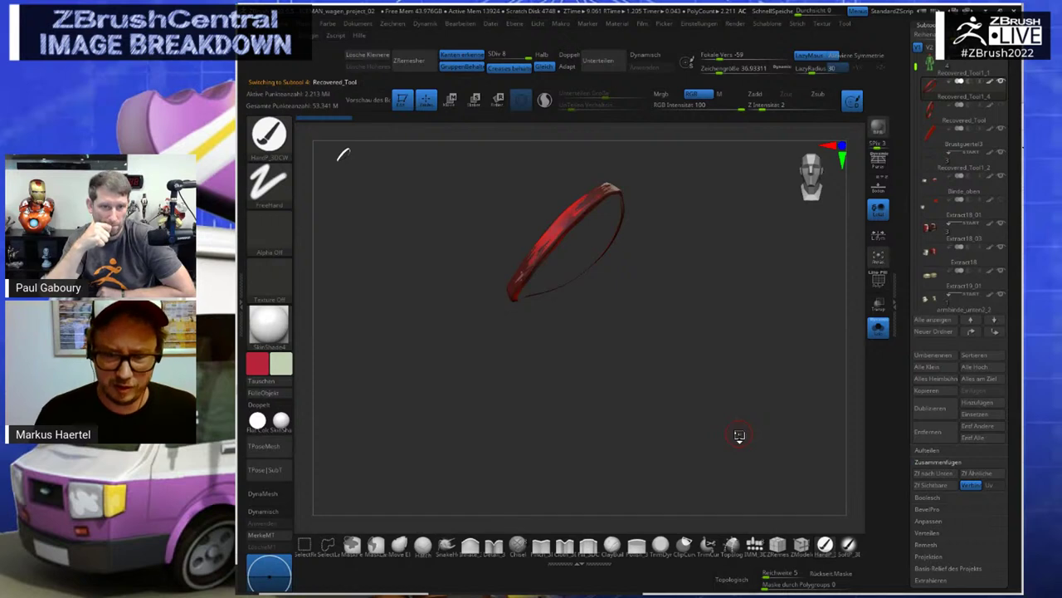
key("Up")
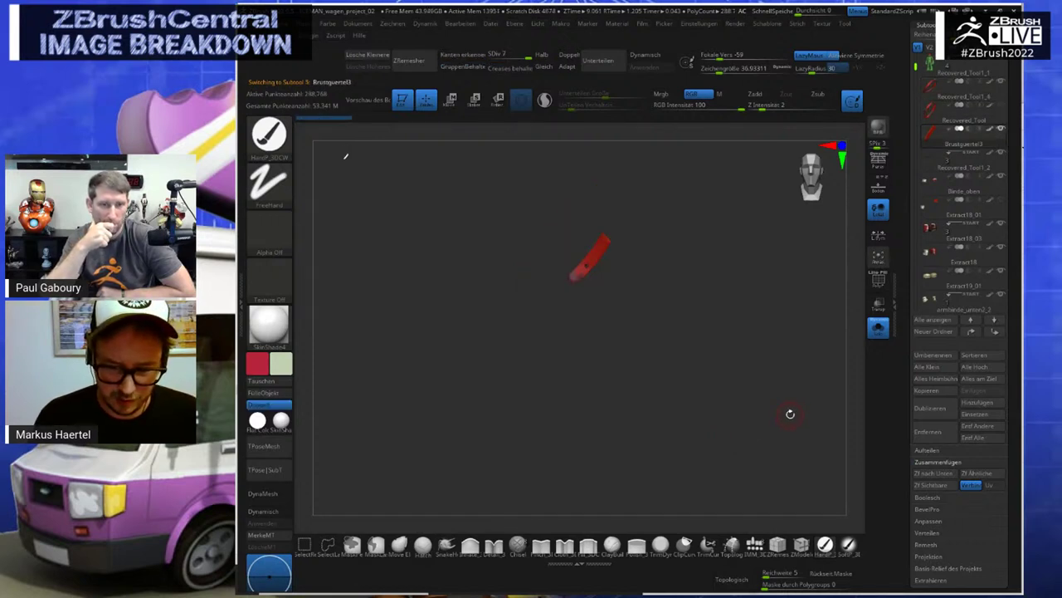
left_click_drag(784, 385, 703, 394)
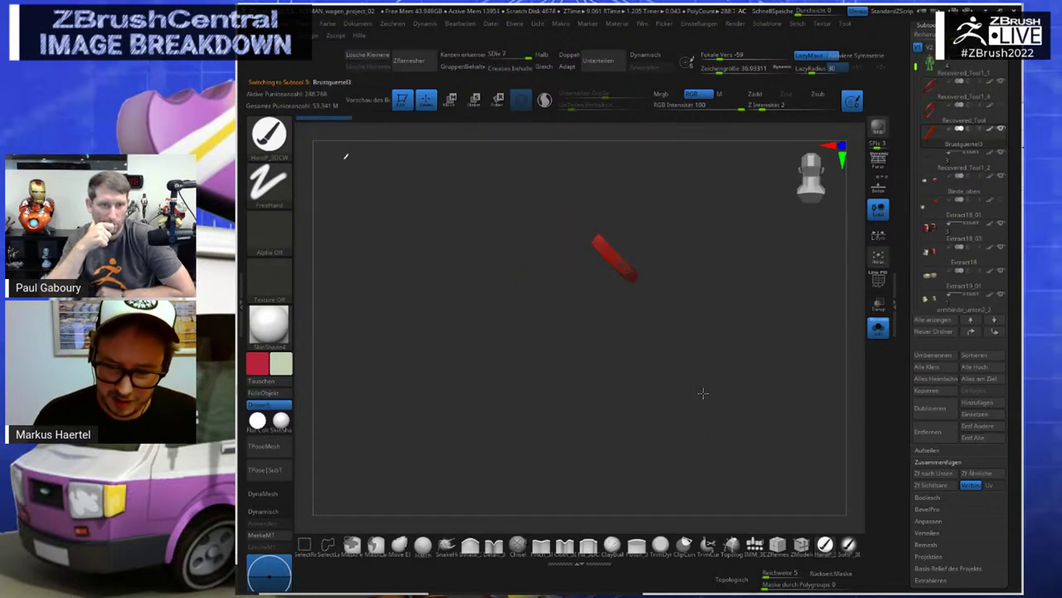
key("Down")
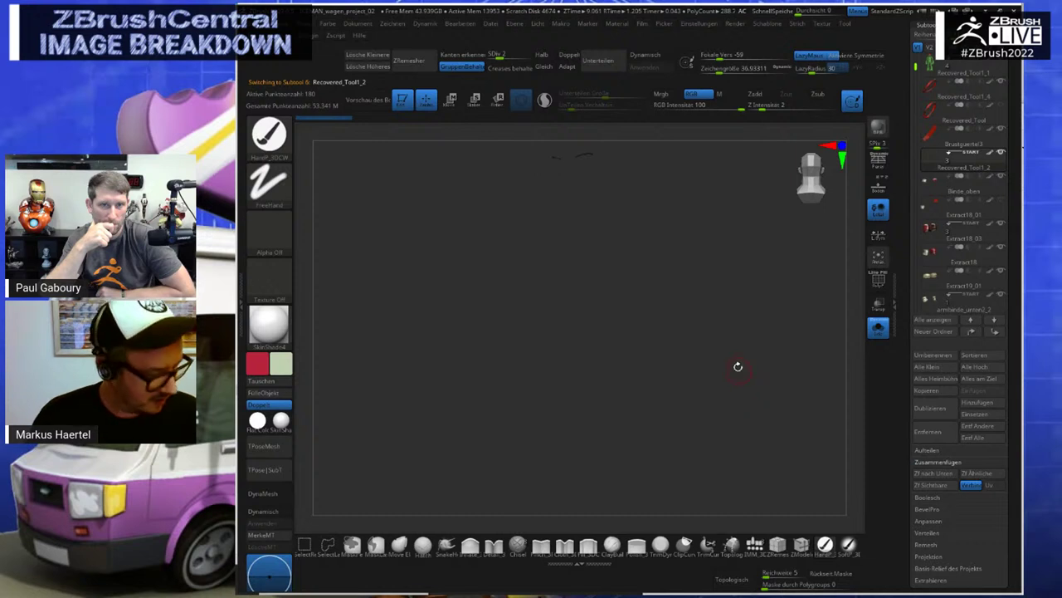
left_click_drag(752, 446, 736, 355)
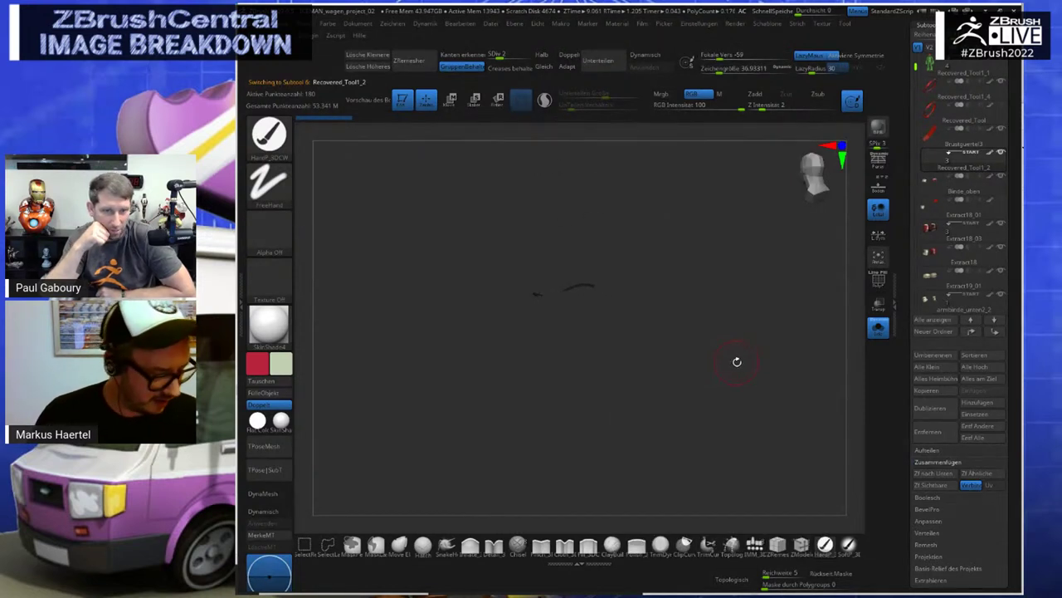
key("Up")
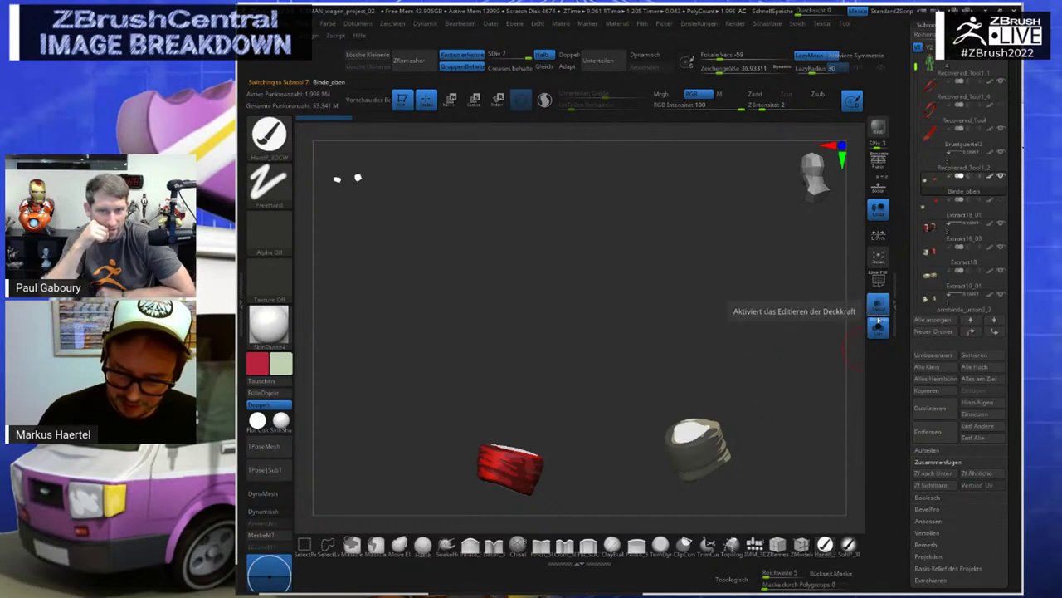
left_click(879, 308)
left_click(878, 329)
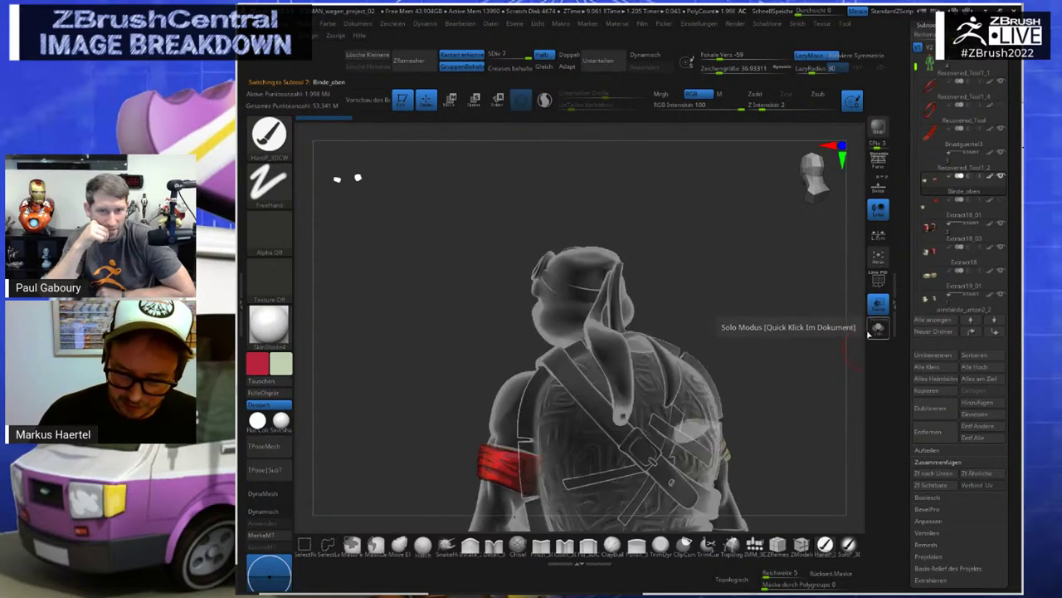
Inspect the subtools after Binde_oben one by one as far as Augen, and view the turtle's eyes up close
left_click_drag(798, 364, 768, 319, "alt")
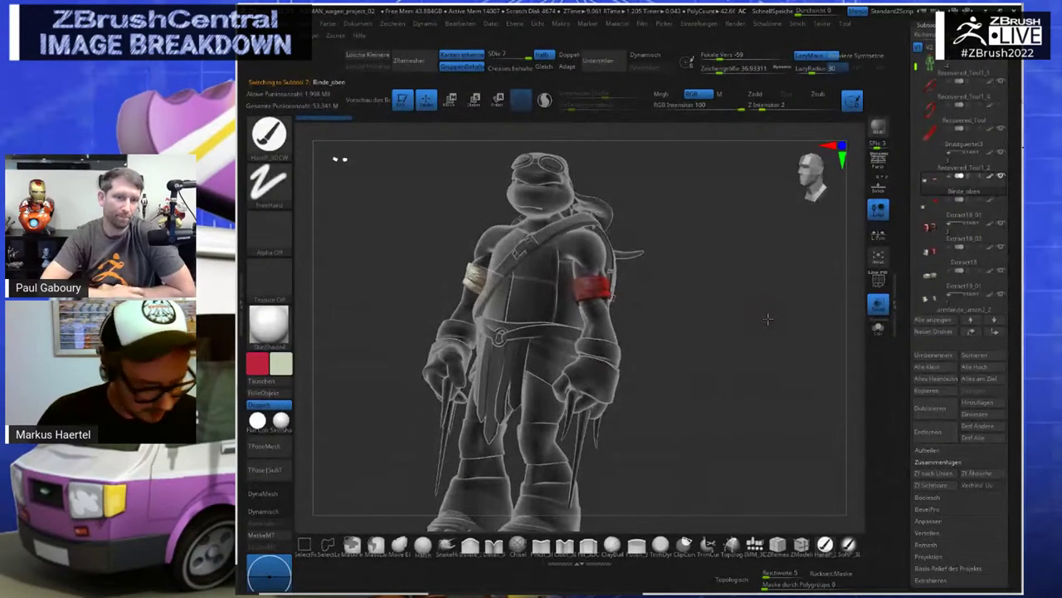
key("Down")
key("Down")
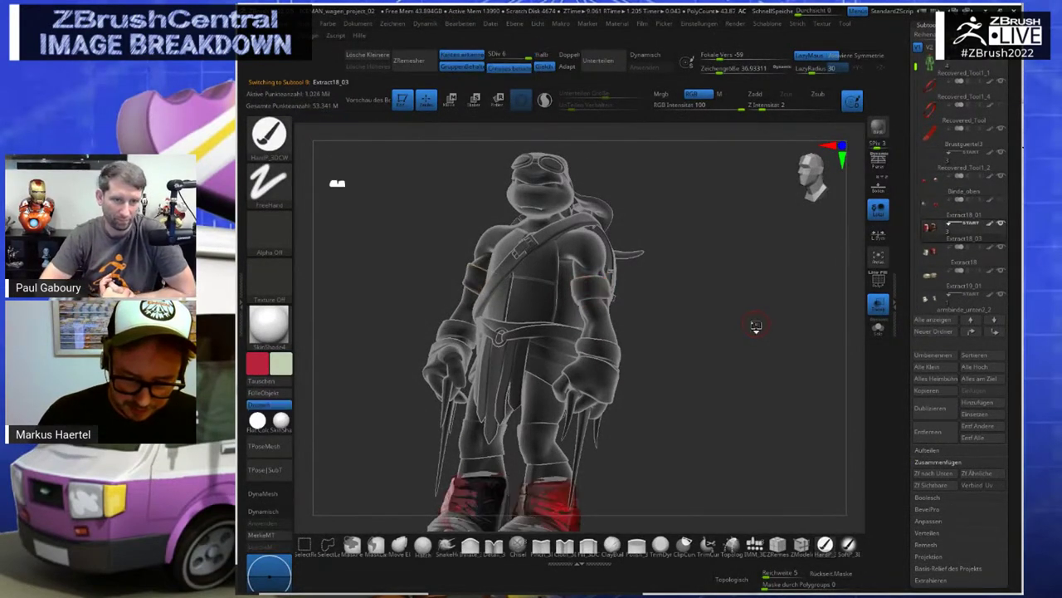
key("Down")
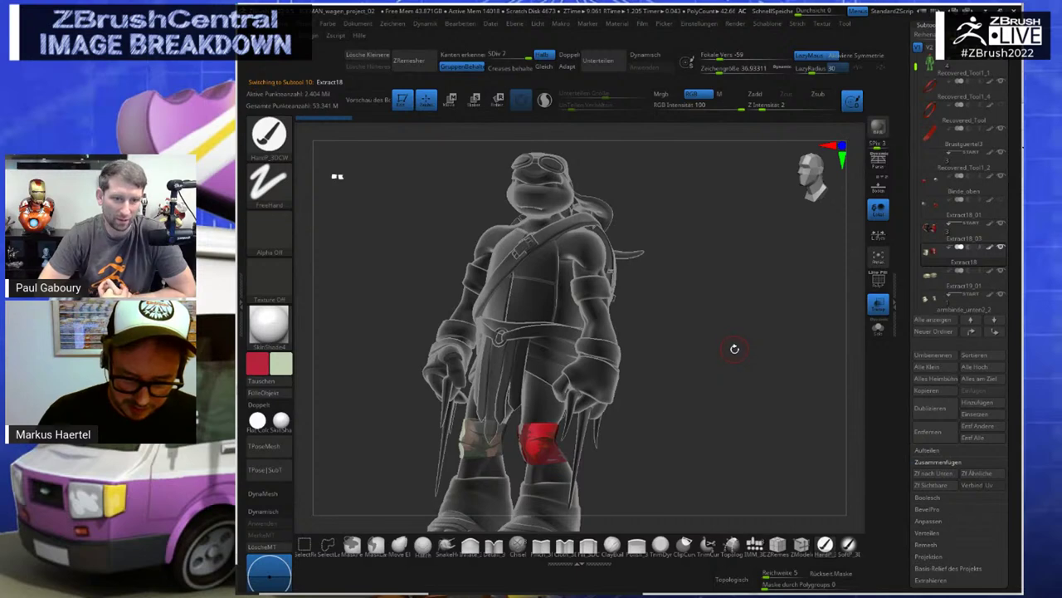
key("Down")
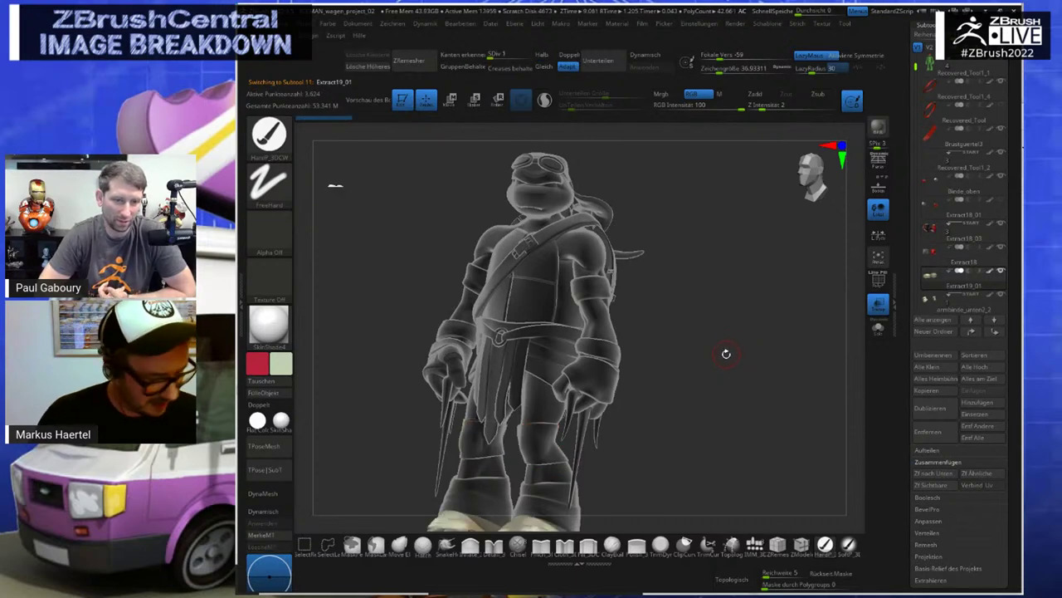
left_click_drag(723, 351, 749, 301)
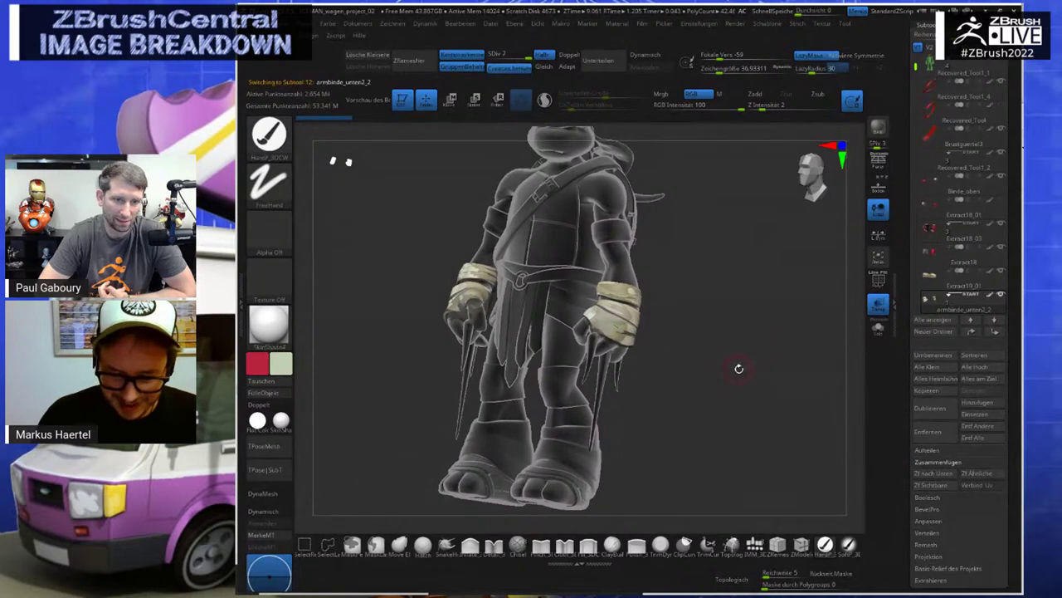
left_click_drag(733, 370, 756, 367)
key("Down")
left_click_drag(586, 164, 636, 389, "alt")
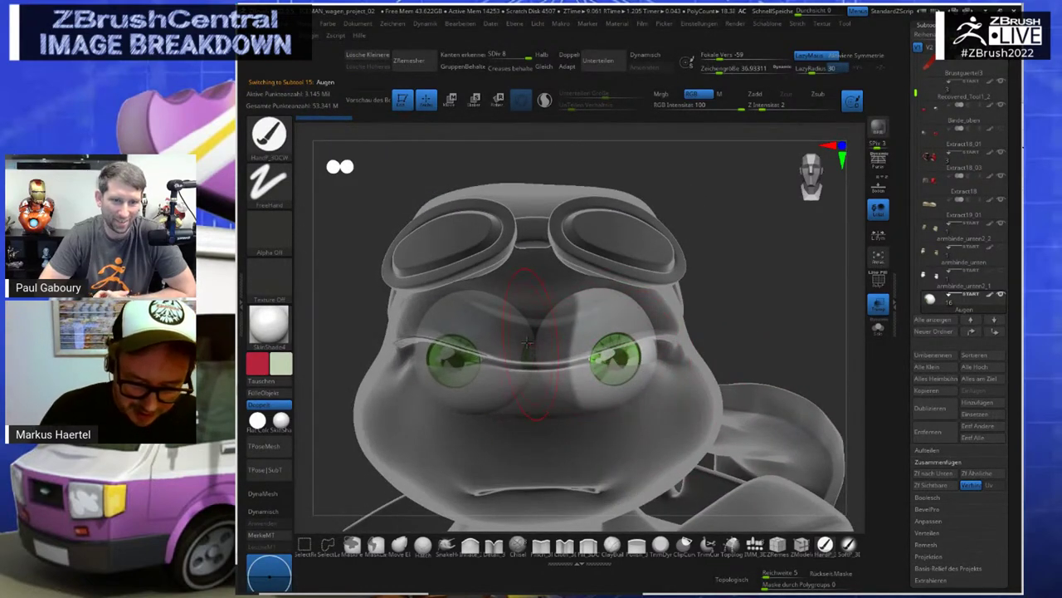
Frame the whole turtle from the front and inspect the subtools after Augen one by one as far as Brille
left_click_drag(727, 427, 701, 290, "alt")
key("Down")
key("Down")
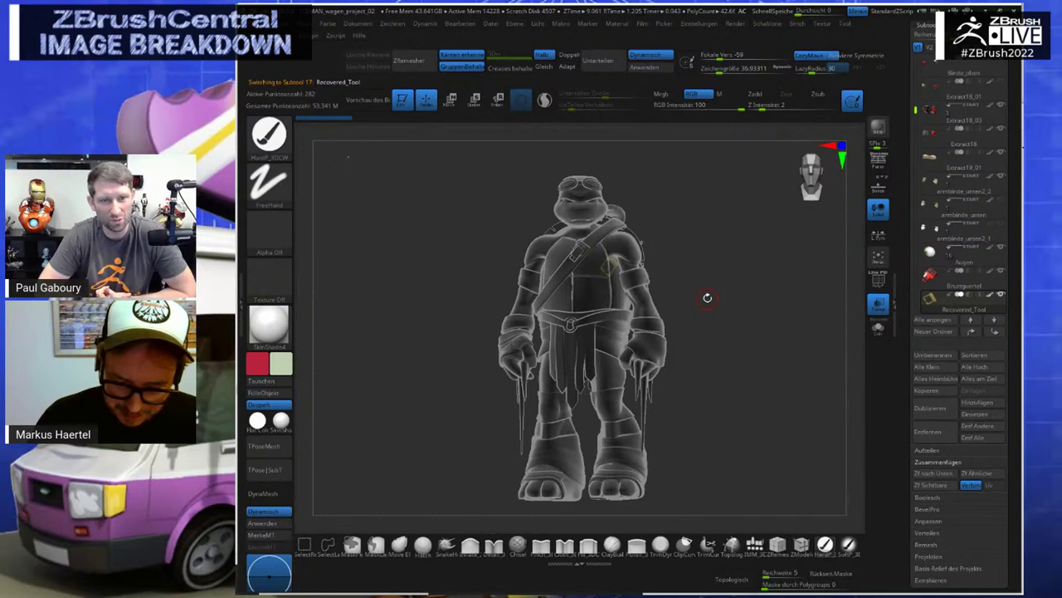
key("Down")
key("Down")
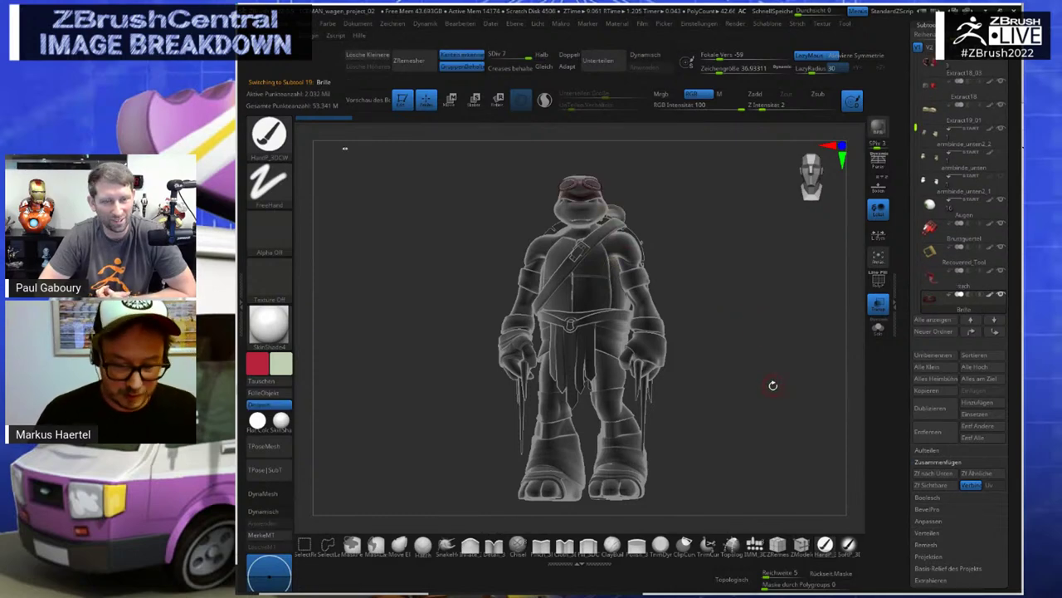
Switch to File Explorer and open the raphael folder inside ZBRUSH_IMAGEBREAKDOWN's weitere modelle folder
key("alt+Tab")
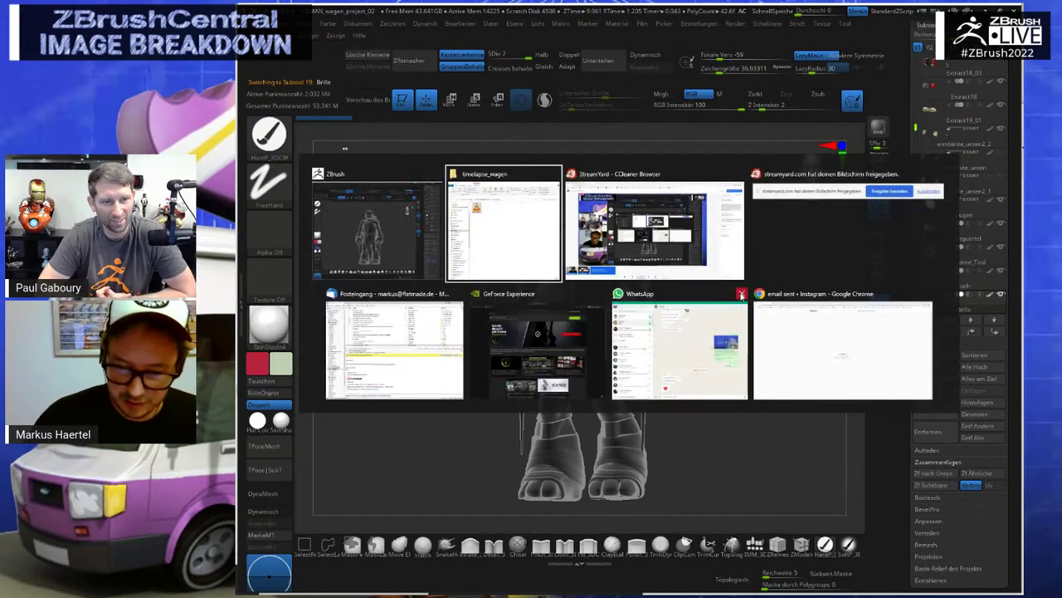
left_click(540, 255)
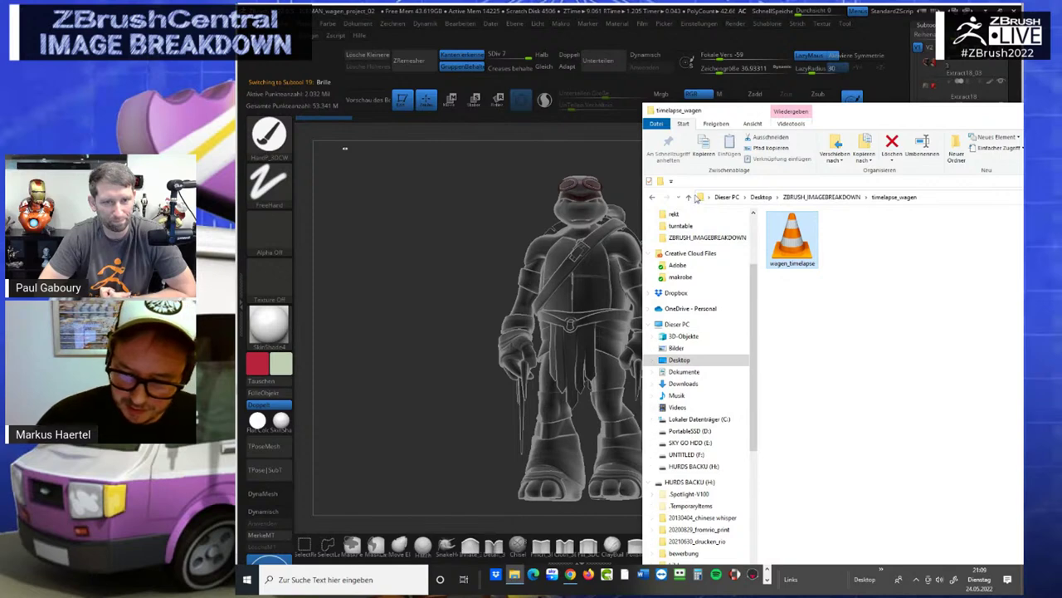
left_click(688, 198)
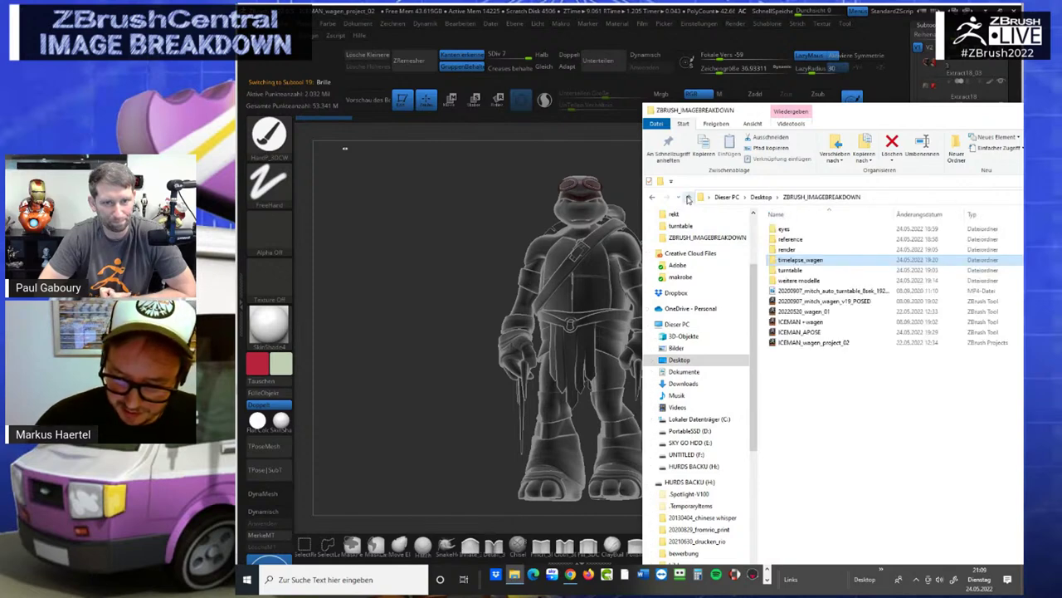
left_click(822, 282)
double_click(822, 282)
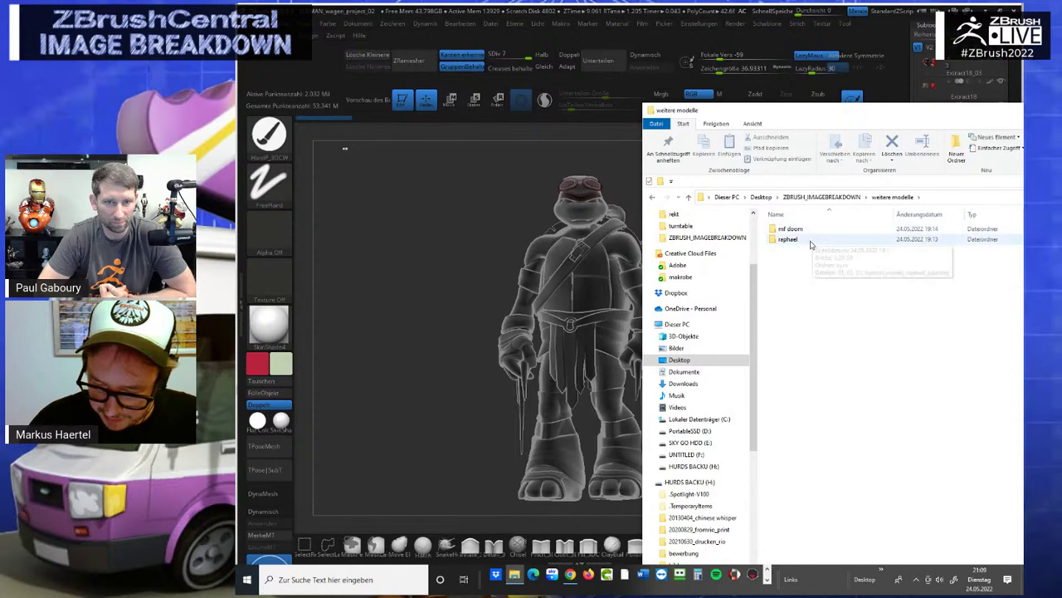
double_click(810, 239)
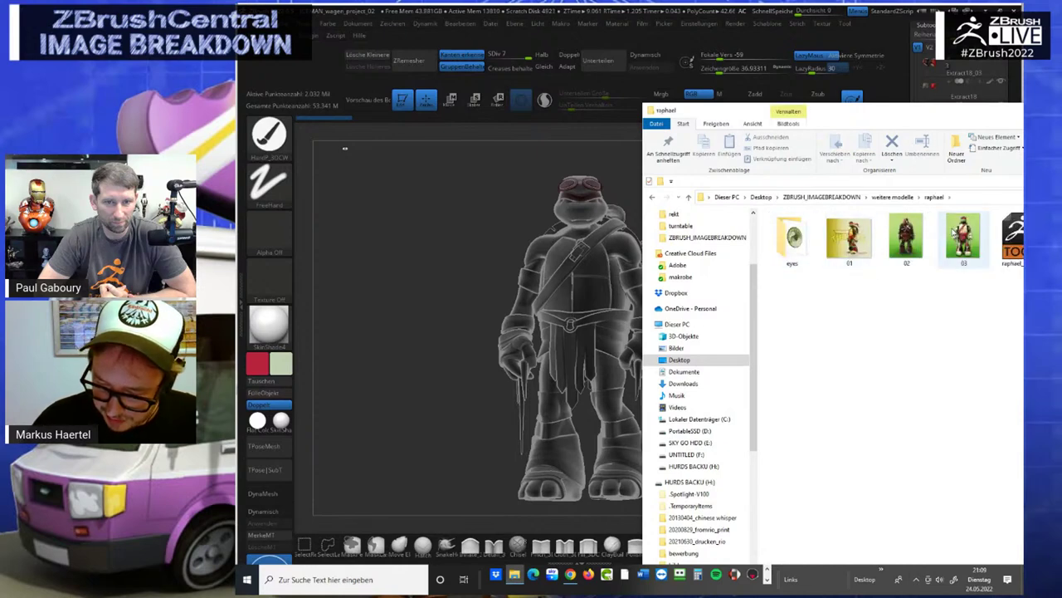
Play the raphael_painting video from the raphael folder in VLC media player, and close the player after watching
left_click_drag(876, 113, 706, 123)
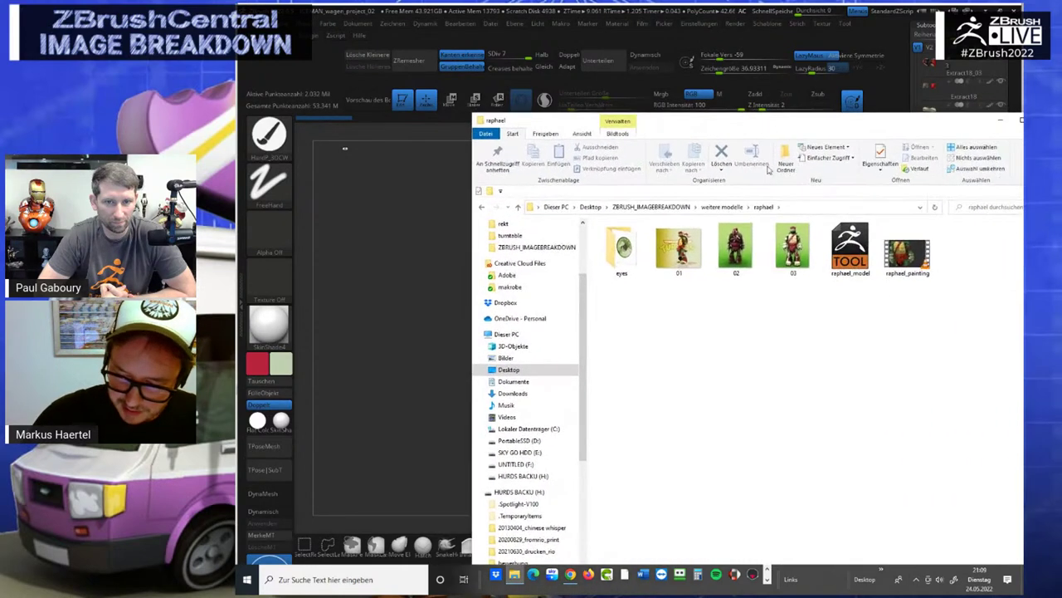
double_click(916, 258)
double_click(913, 253)
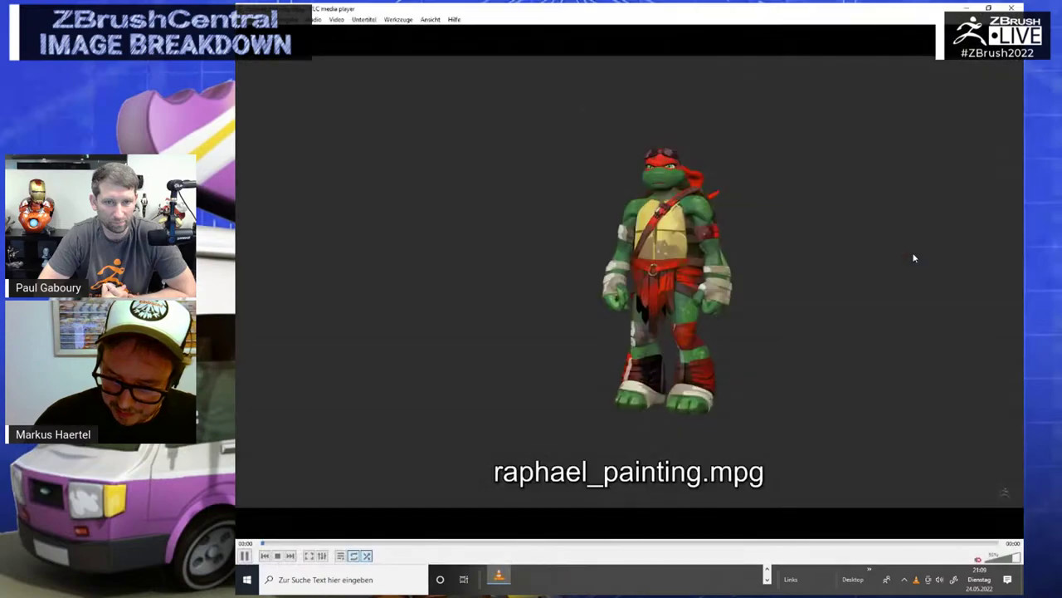
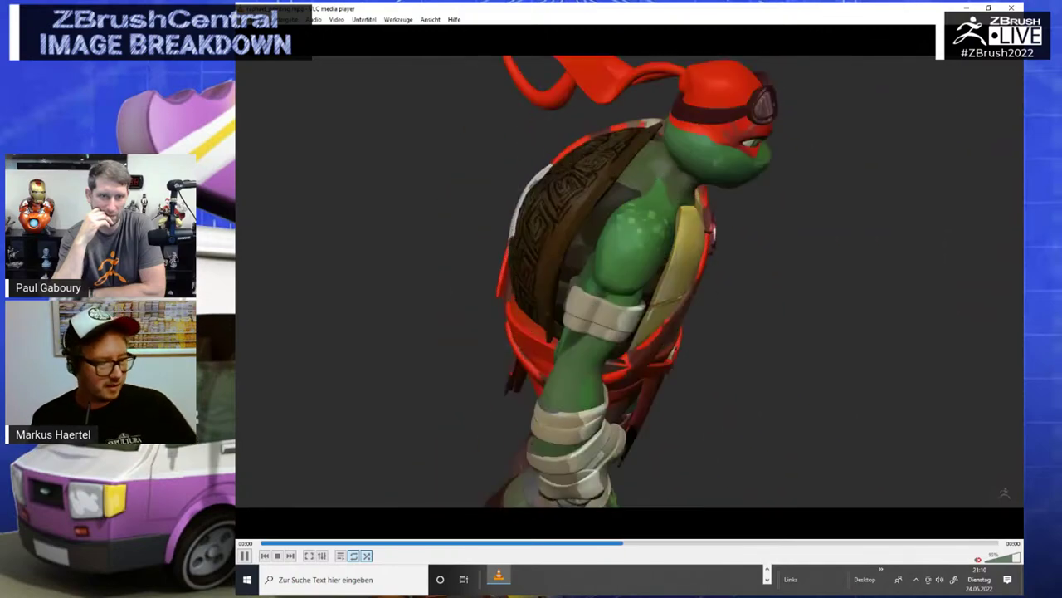
key("alt+Tab")
key("alt+Tab")
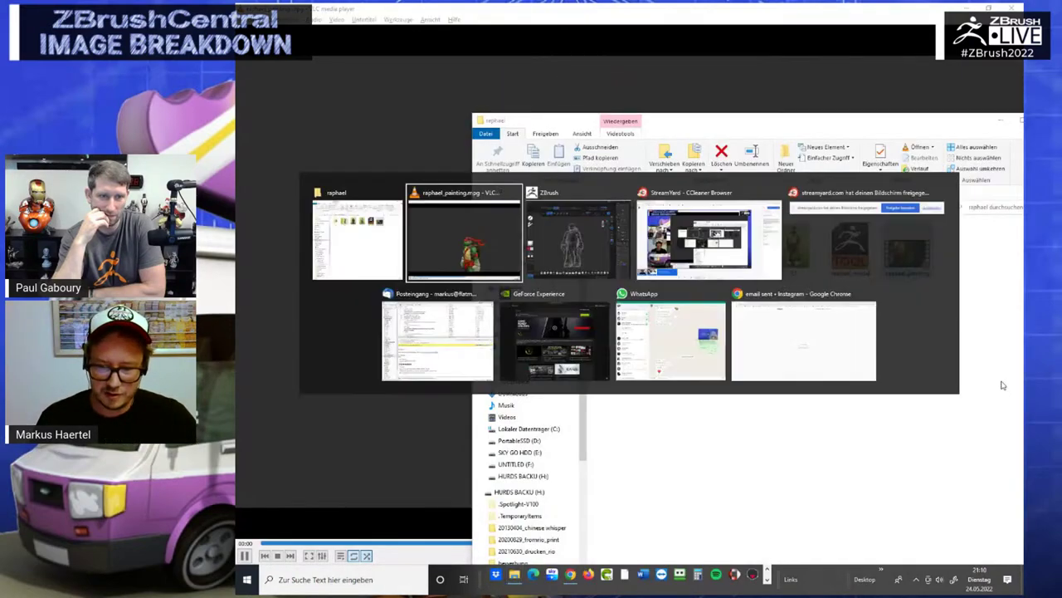
key("alt+Tab")
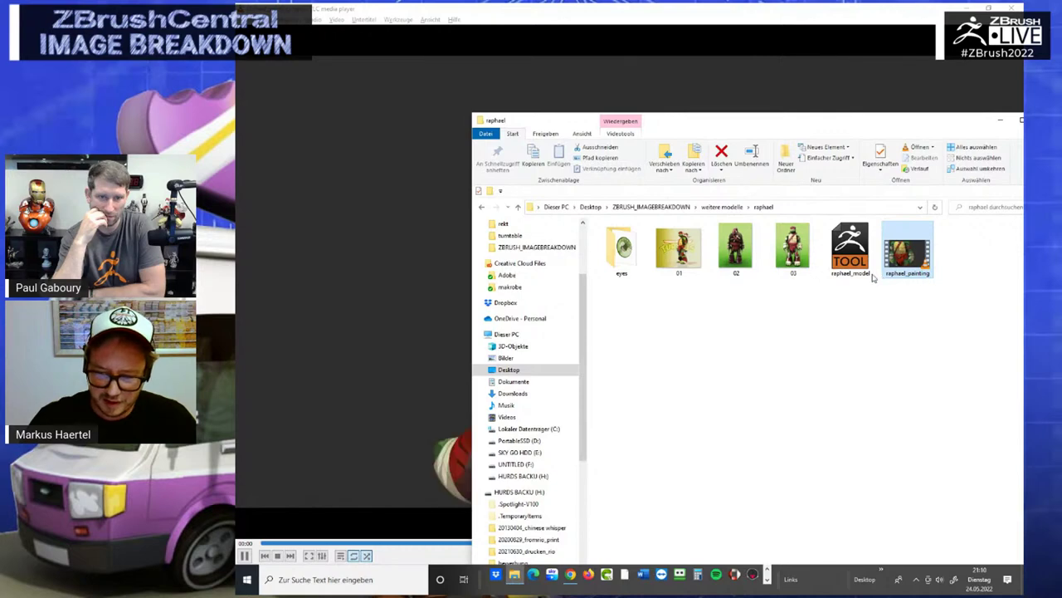
key("alt+Tab")
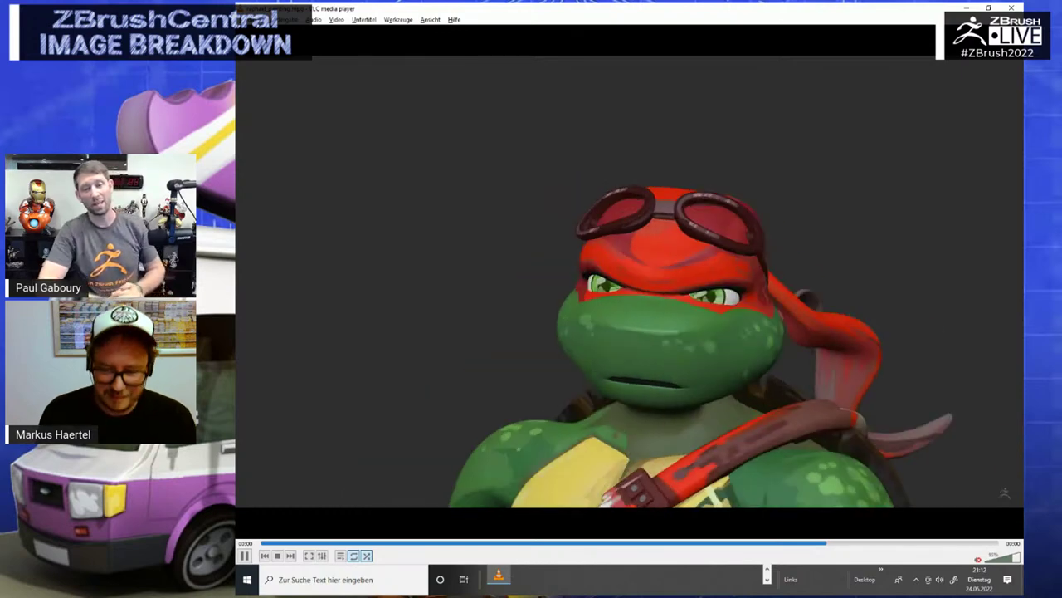
left_click(1011, 8)
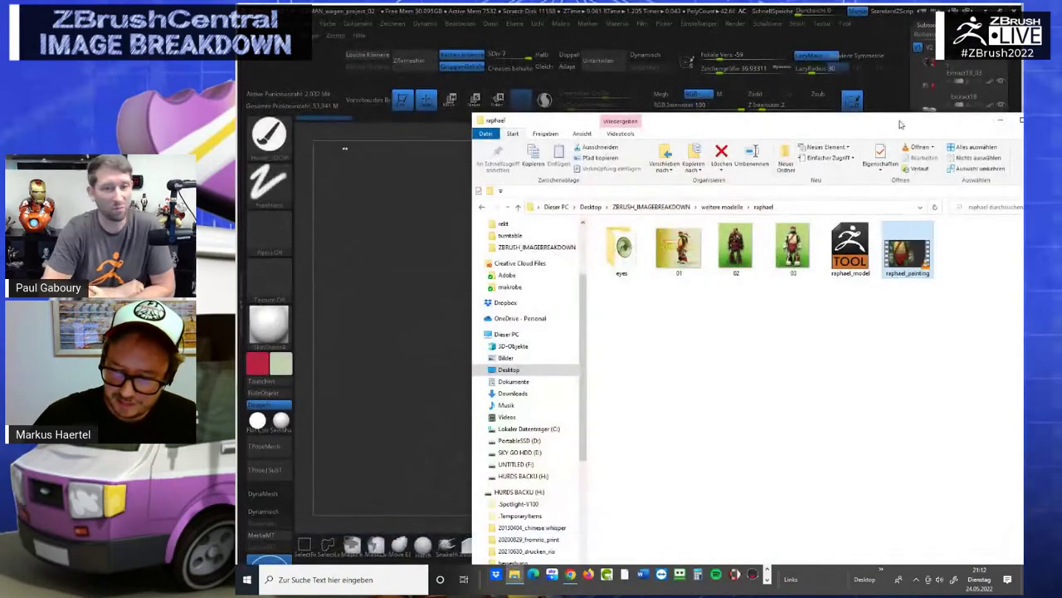
Open image 01 from the raphael folder, look through the turtle's other rendered views, and close the viewer
double_click(694, 250)
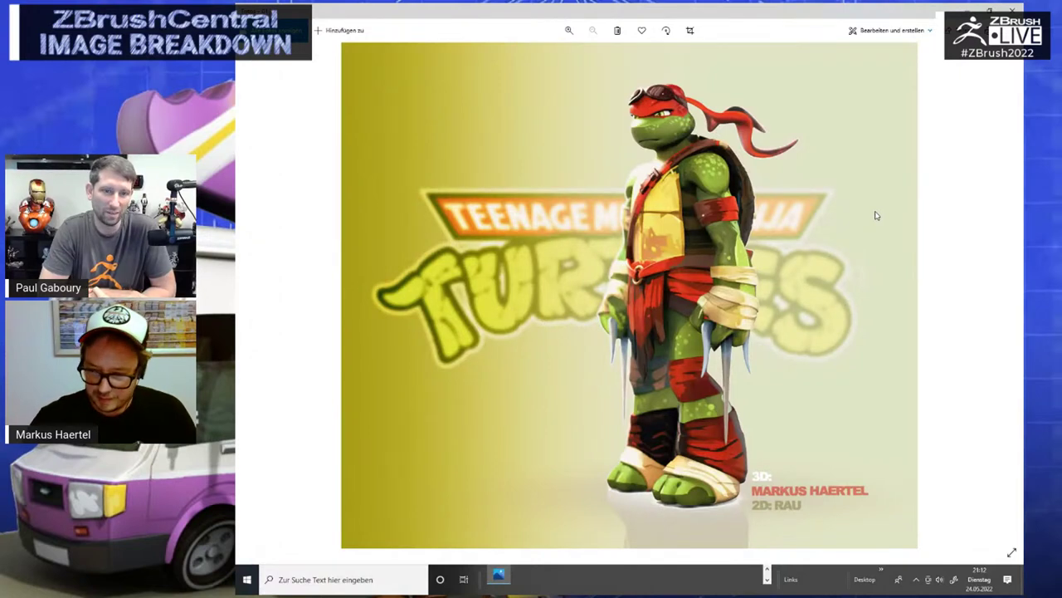
key("Right")
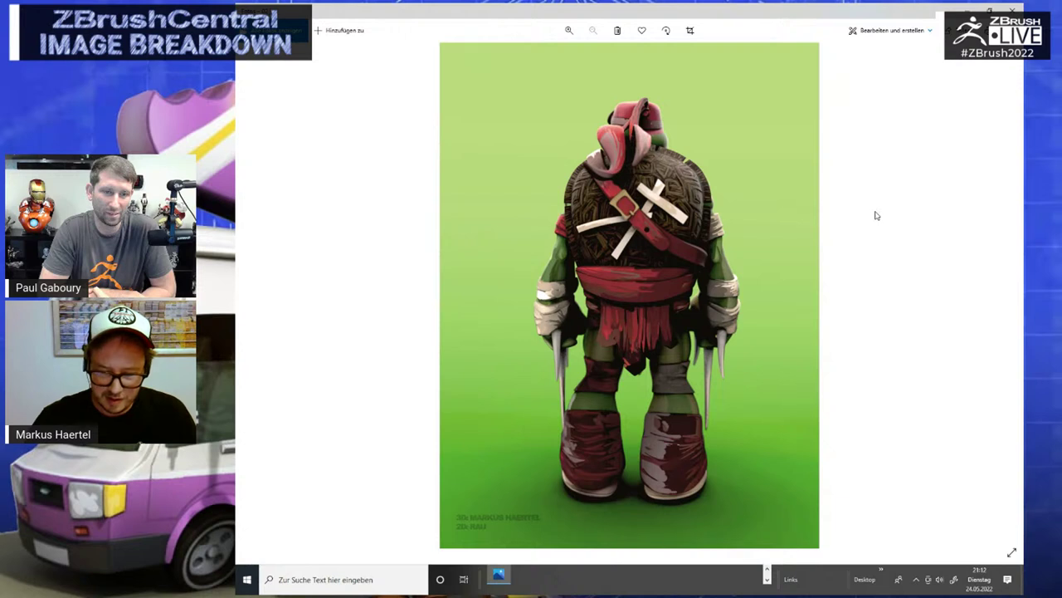
key("Left")
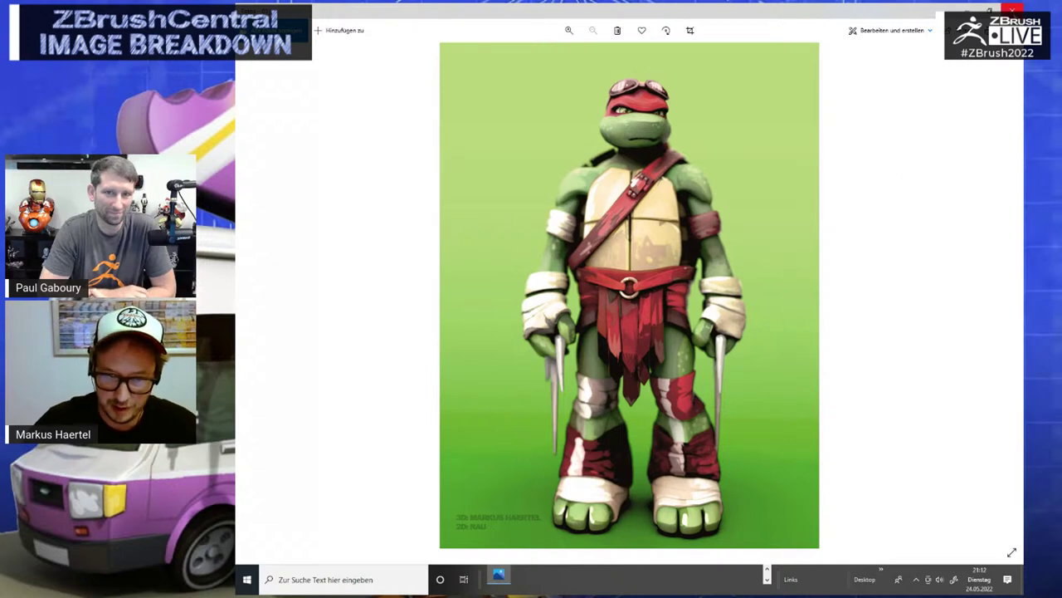
left_click(1012, 10)
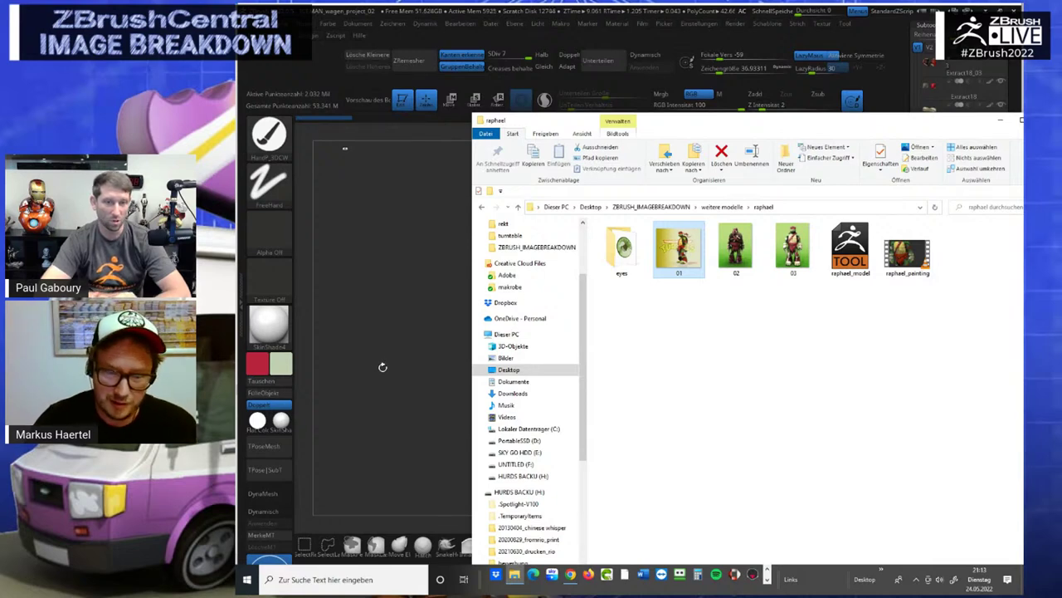
Return to ZBrush and switch from the turtle to the jaket1_6 tool of the masked bust character
left_click(382, 369)
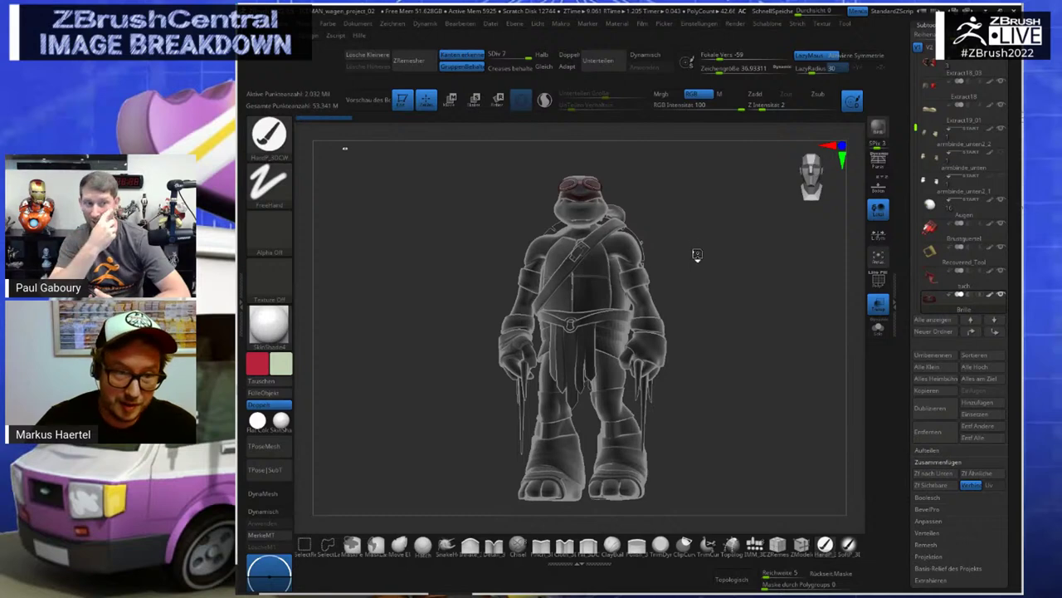
left_click_drag(696, 255, 697, 266)
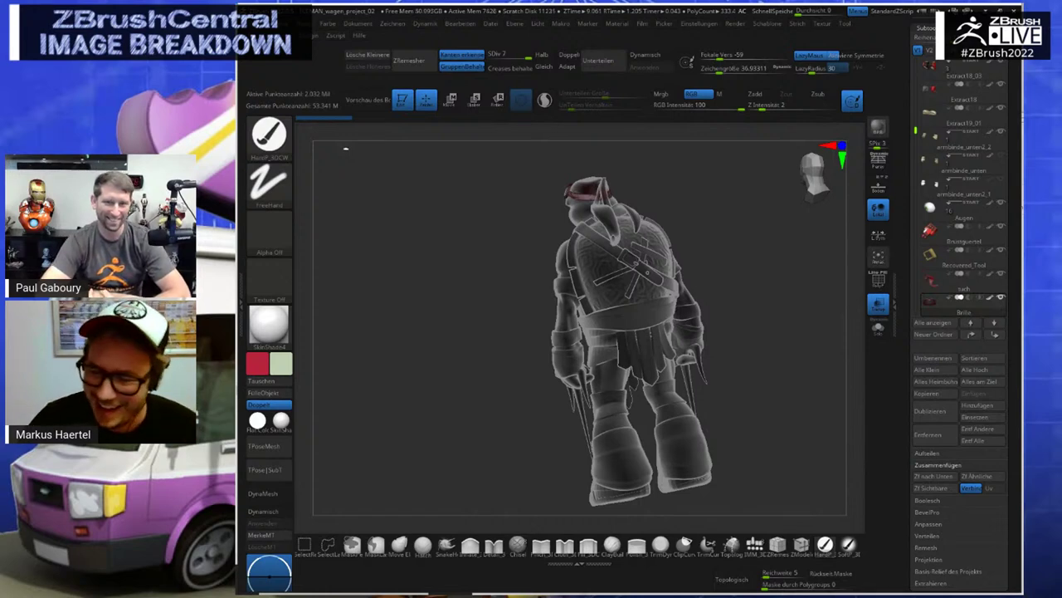
left_click_drag(902, 164, 907, 268)
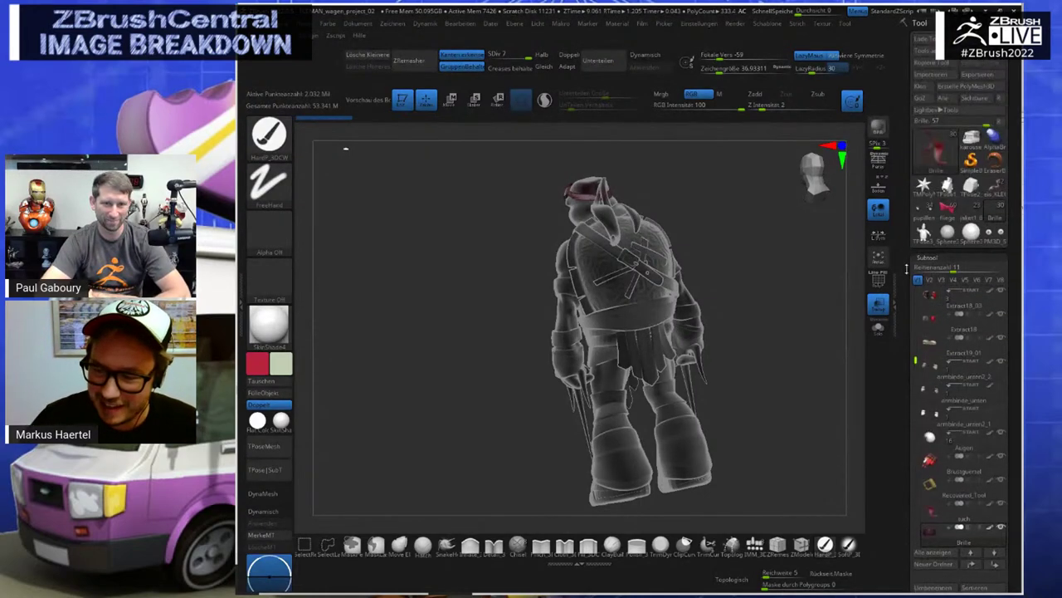
left_click(933, 156)
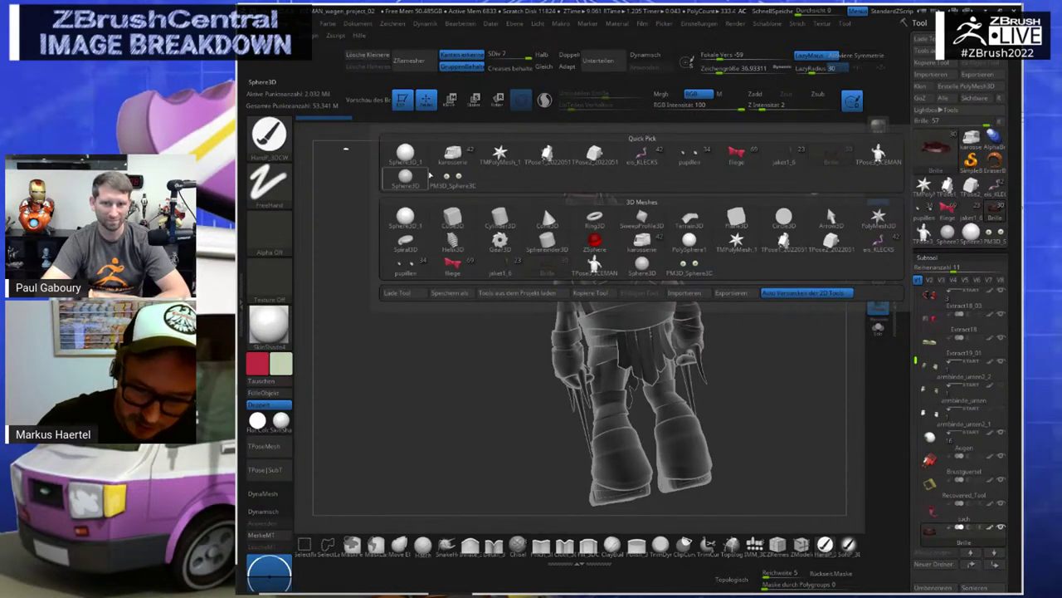
left_click_drag(359, 184, 804, 147)
left_click_drag(543, 204, 742, 196)
left_click(937, 151)
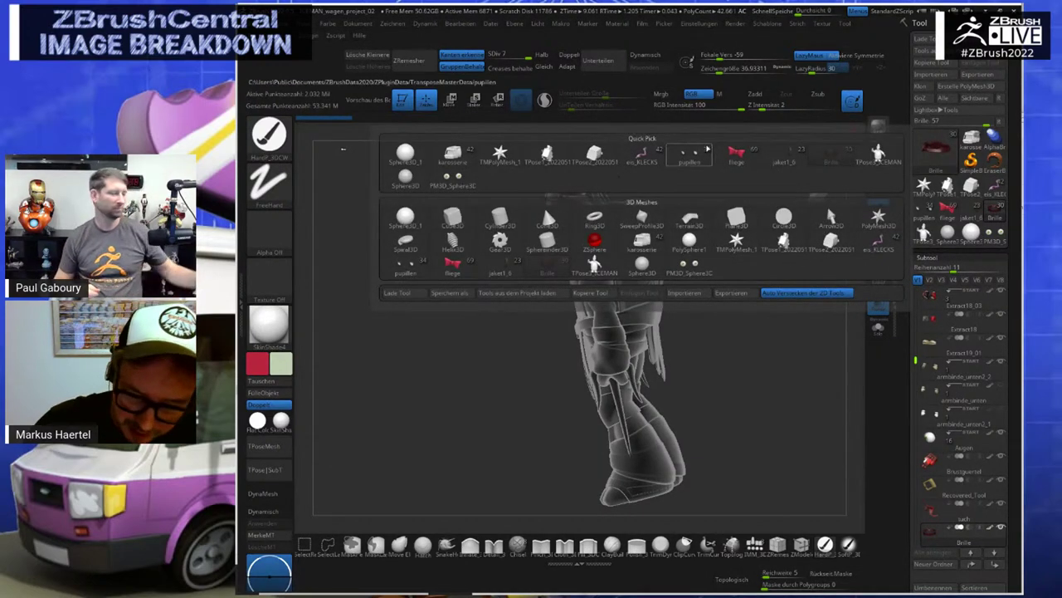
left_click(782, 152)
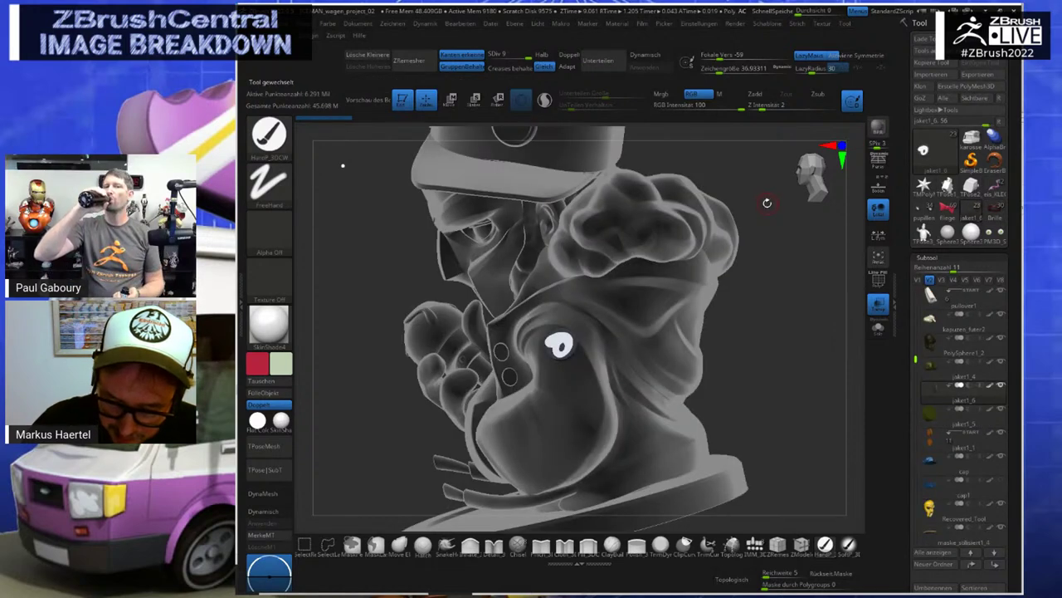
Turn off transparency and frame the whole painted bust in a three-quarter view
mouse_move(736, 343)
left_mouse_down()
mouse_move(723, 346)
mouse_move(720, 319)
mouse_move(723, 362)
mouse_move(751, 359)
mouse_move(755, 341)
mouse_move(810, 330)
mouse_move(783, 372)
mouse_move(798, 366)
mouse_move(791, 373)
mouse_move(819, 380)
mouse_move(796, 392)
left_mouse_up()
left_click(880, 307)
key("shift+z")
key("shift+z")
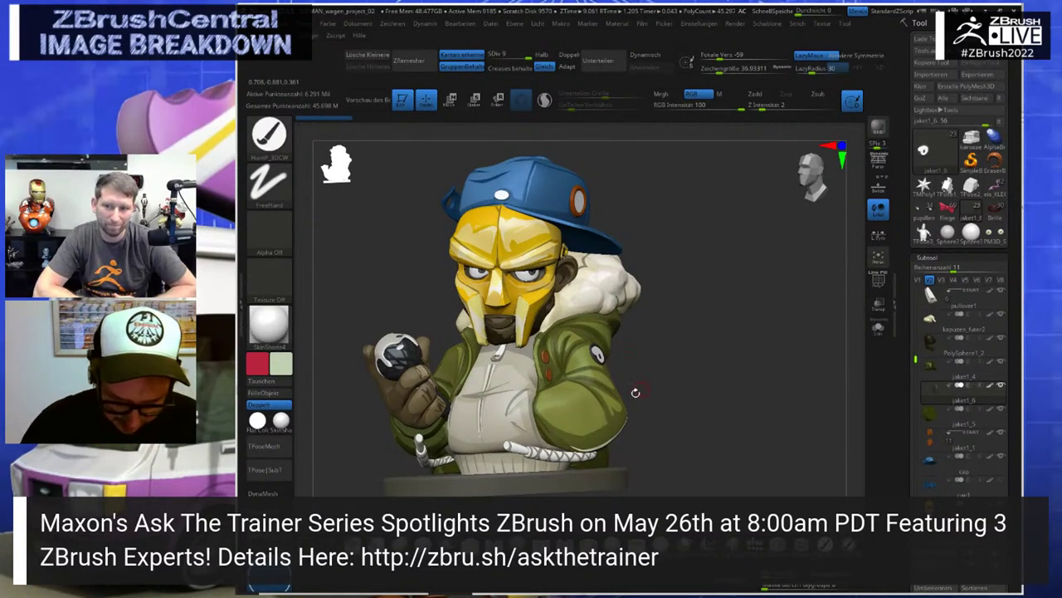
left_click_drag(812, 288, 823, 319)
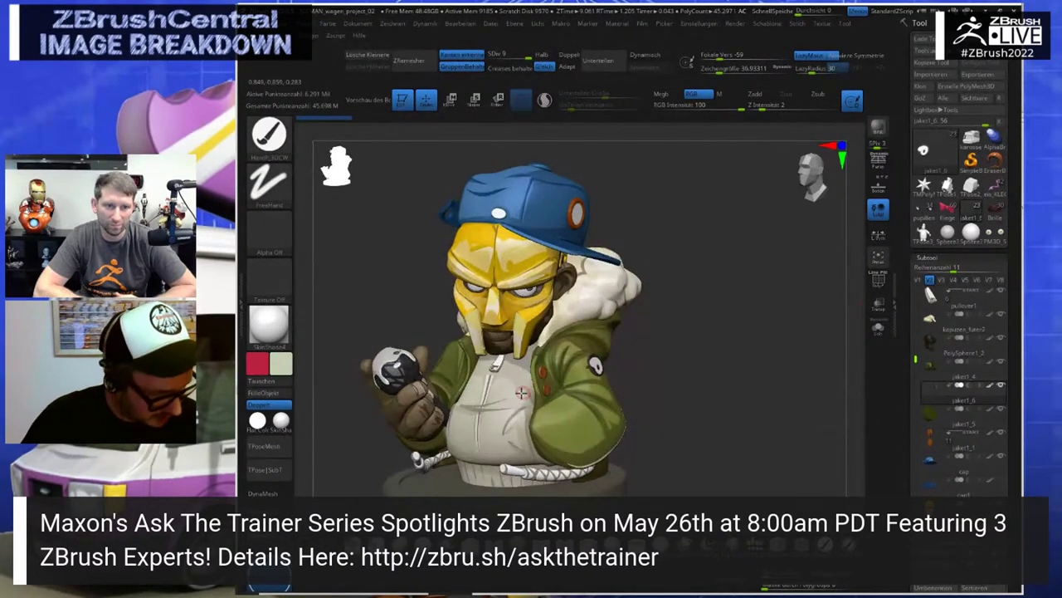
Select the pullover subtool and examine its polygroups and wireframe with the polyframe display, turning the display off again
key("r")
left_click(503, 393, "alt")
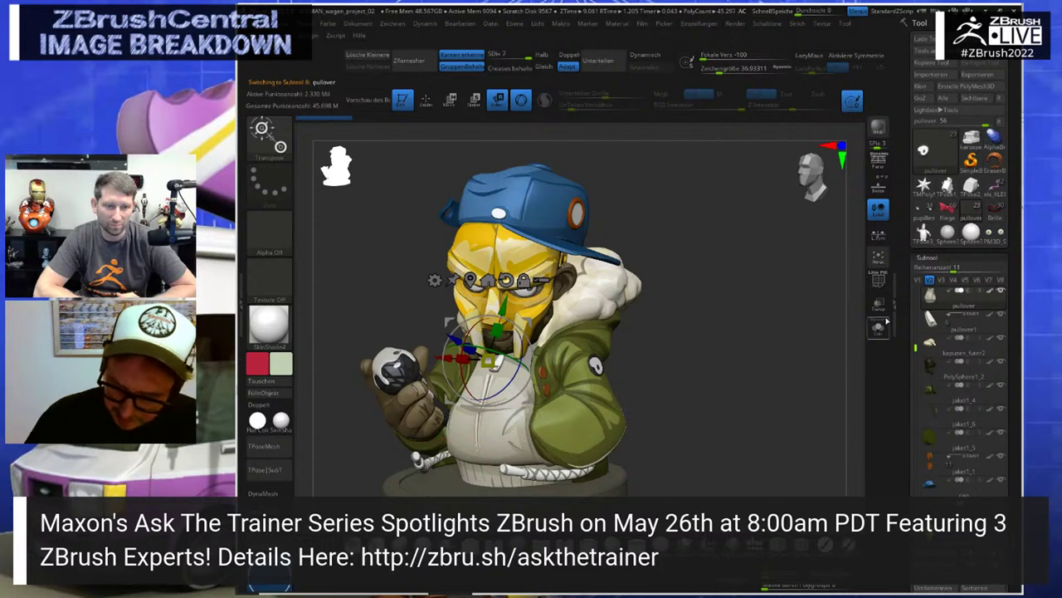
left_click(878, 280)
mouse_move(821, 356)
left_mouse_down()
mouse_move(727, 413)
mouse_move(734, 387)
left_mouse_up()
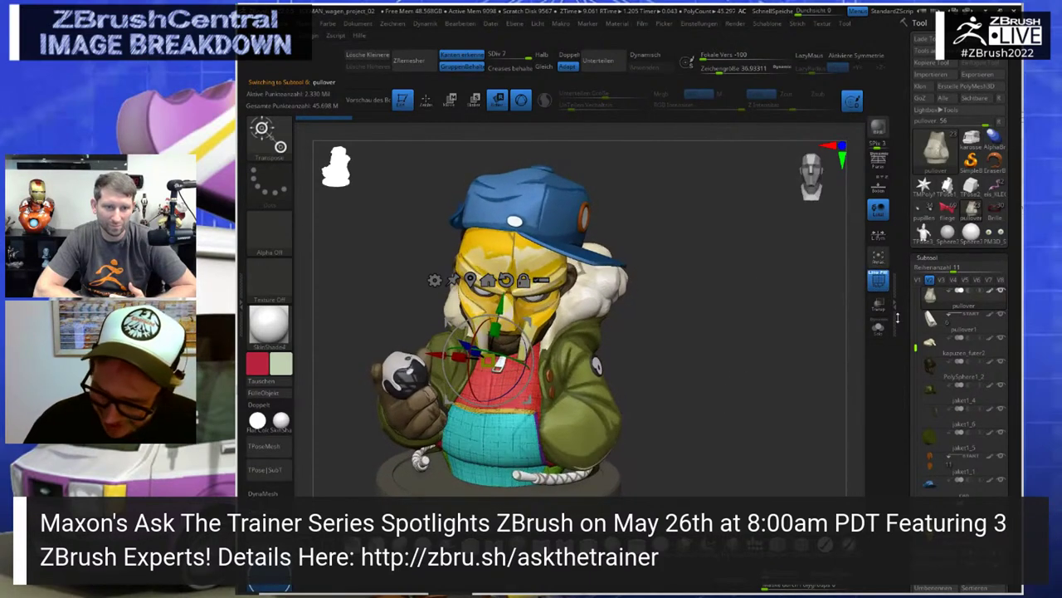
left_click(878, 281)
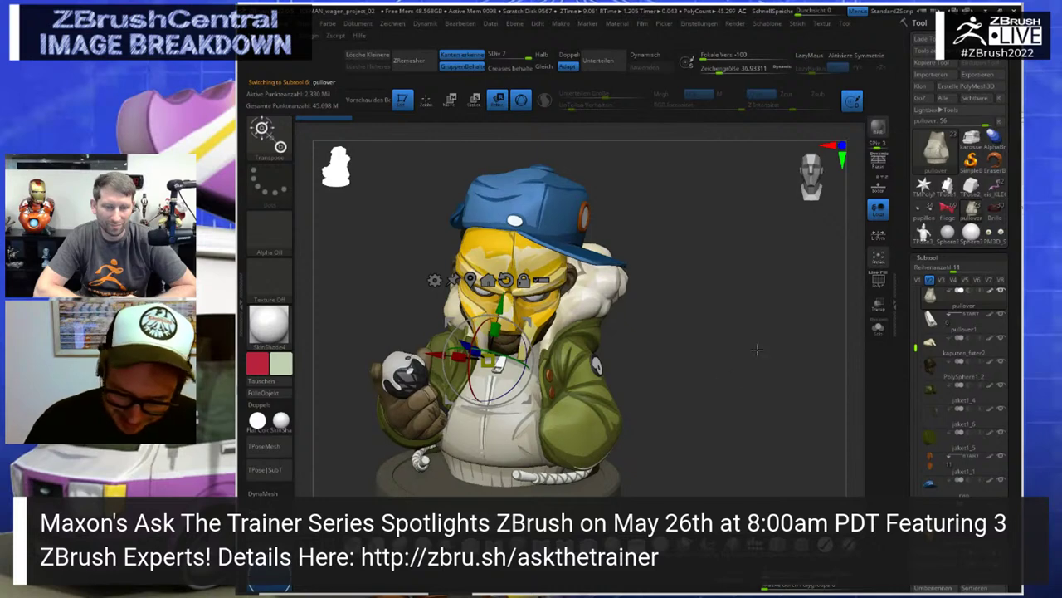
Select the green jacket subtool and examine its wireframe, turning the polyframe display off again and reframing the painted bust
left_click(583, 370, "alt")
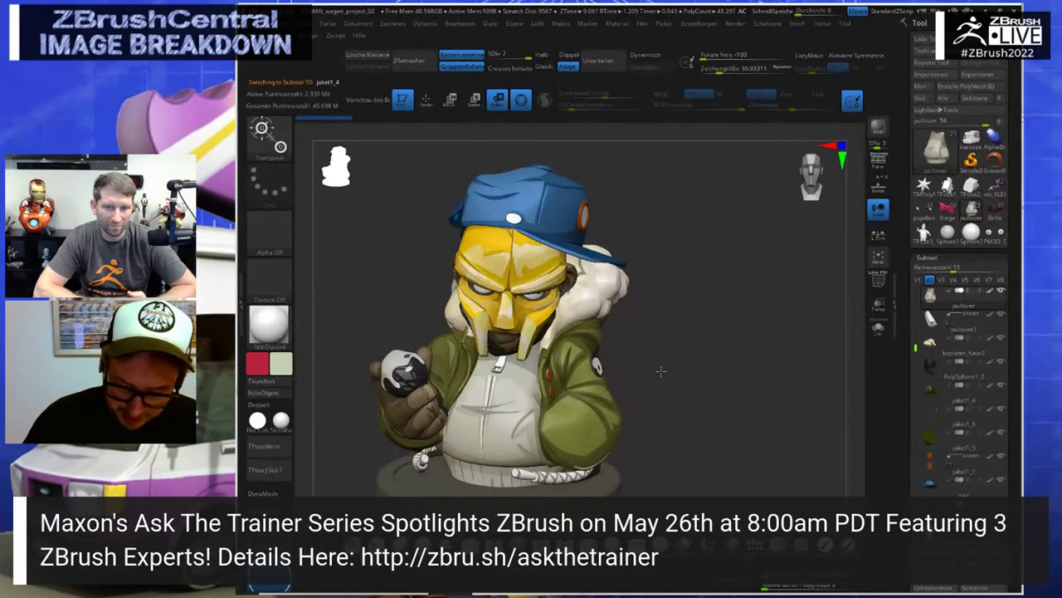
left_click(880, 283)
mouse_move(717, 350)
left_mouse_down("alt")
mouse_move(736, 406)
mouse_move(728, 321)
mouse_move(733, 364)
mouse_move(701, 341)
mouse_move(744, 339)
mouse_move(771, 355)
mouse_move(729, 324)
mouse_move(742, 352)
left_mouse_up("alt")
left_click(878, 285)
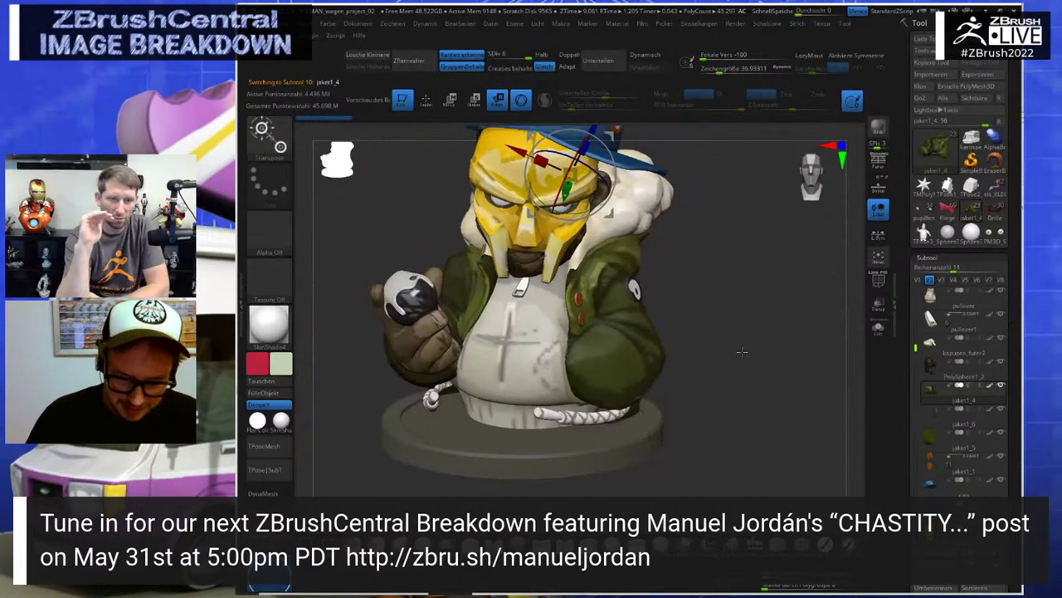
right_click_drag(741, 352, 648, 473)
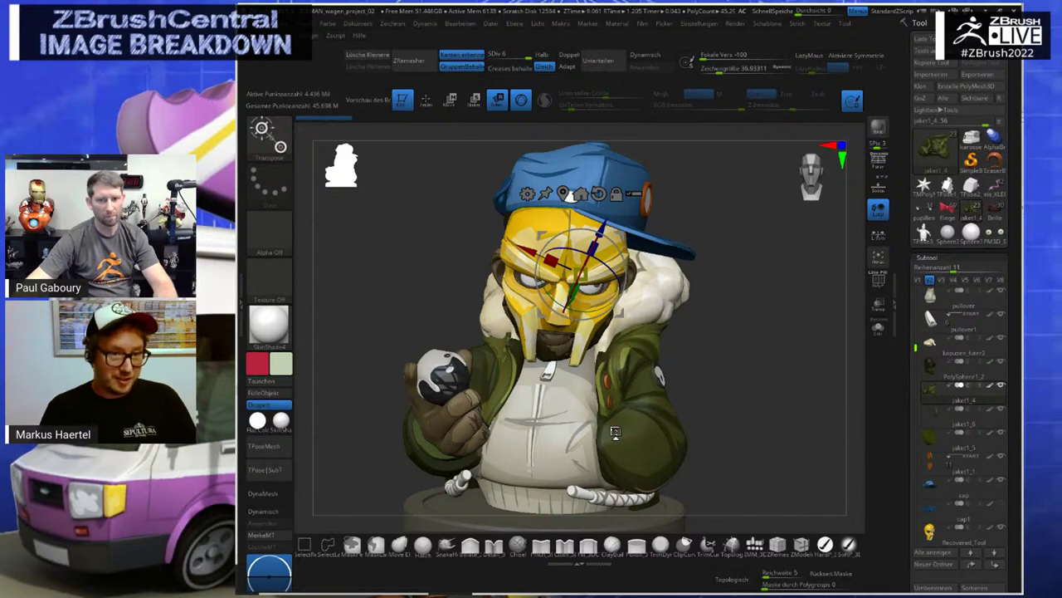
Switch to the file explorer, browse to the mf doom folder in weitere modelle, and open image 01
key("alt+Tab")
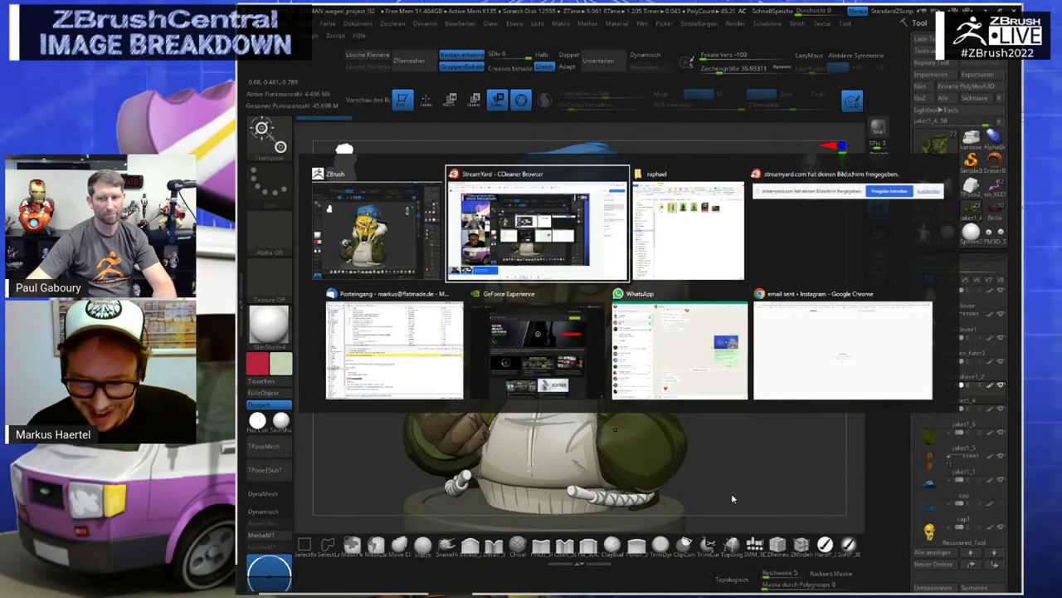
key("alt+Tab")
key("alt+Tab")
key("alt+Tab")
key("alt+Tab")
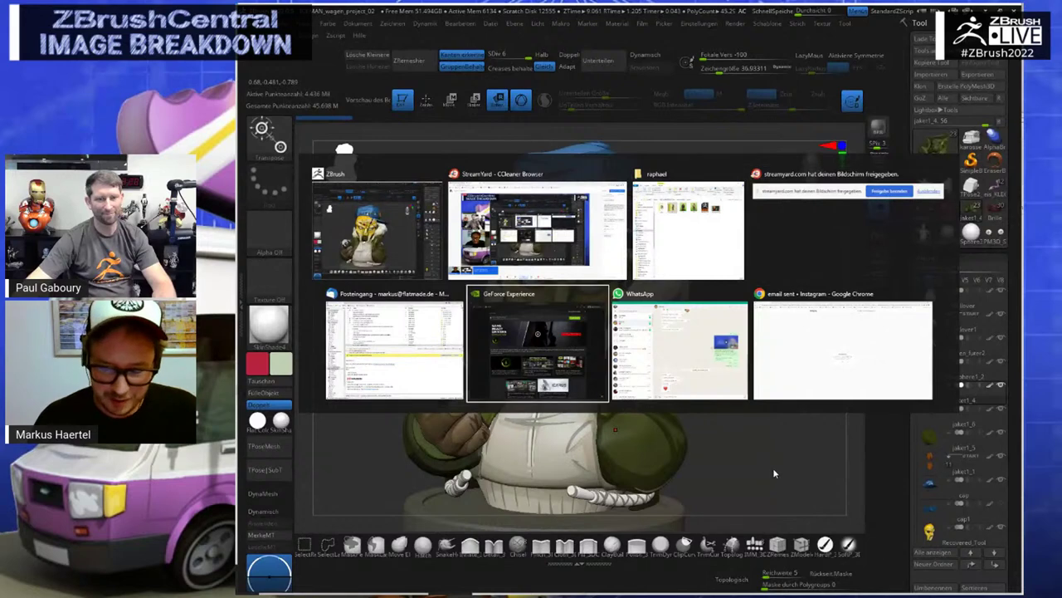
key("alt+Tab")
key("alt+Tab")
key("alt+Tab")
key("alt+Tab")
key("alt+Tab")
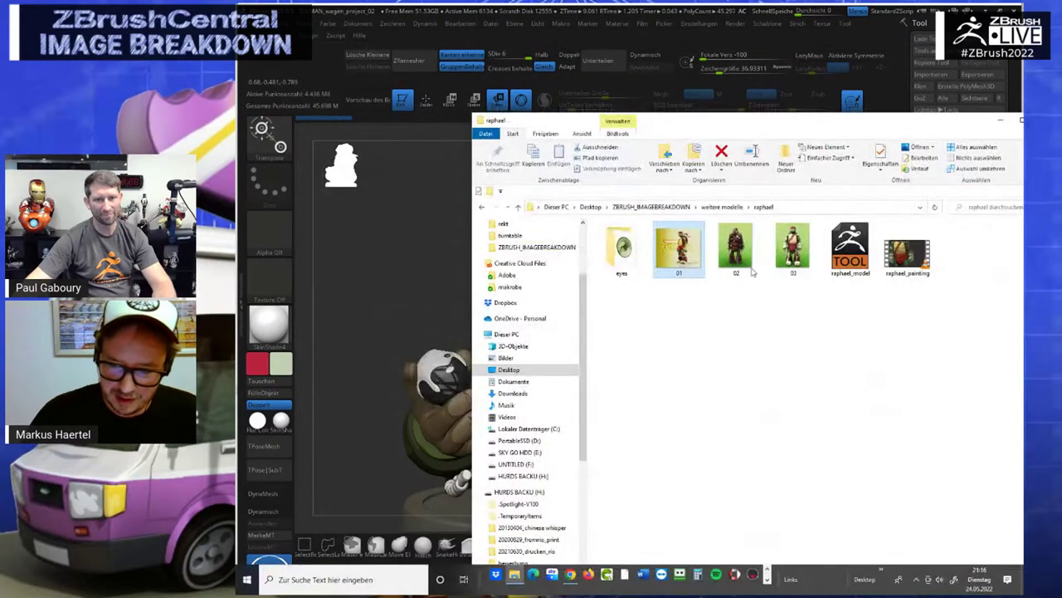
left_click(518, 207)
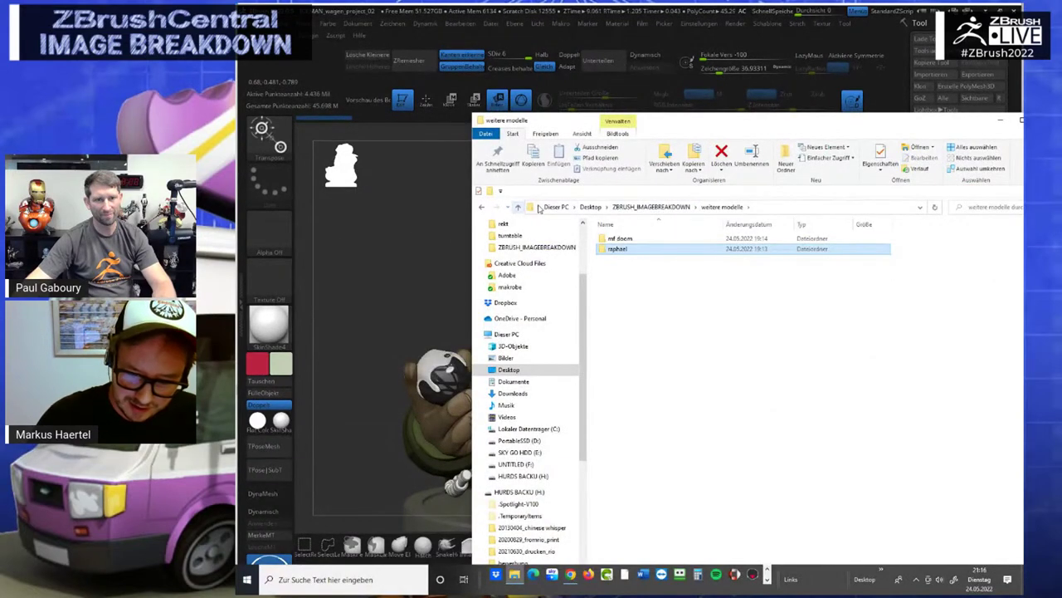
double_click(655, 238)
double_click(628, 247)
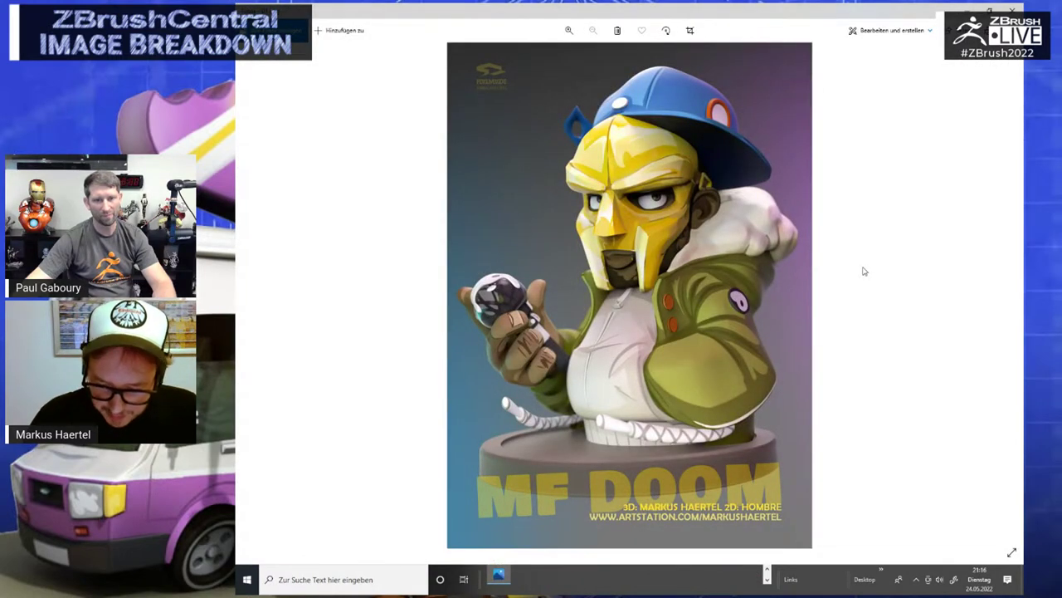
Return to the mf doom folder, play the mf_doom turntable video, and close the player
key("alt+Tab")
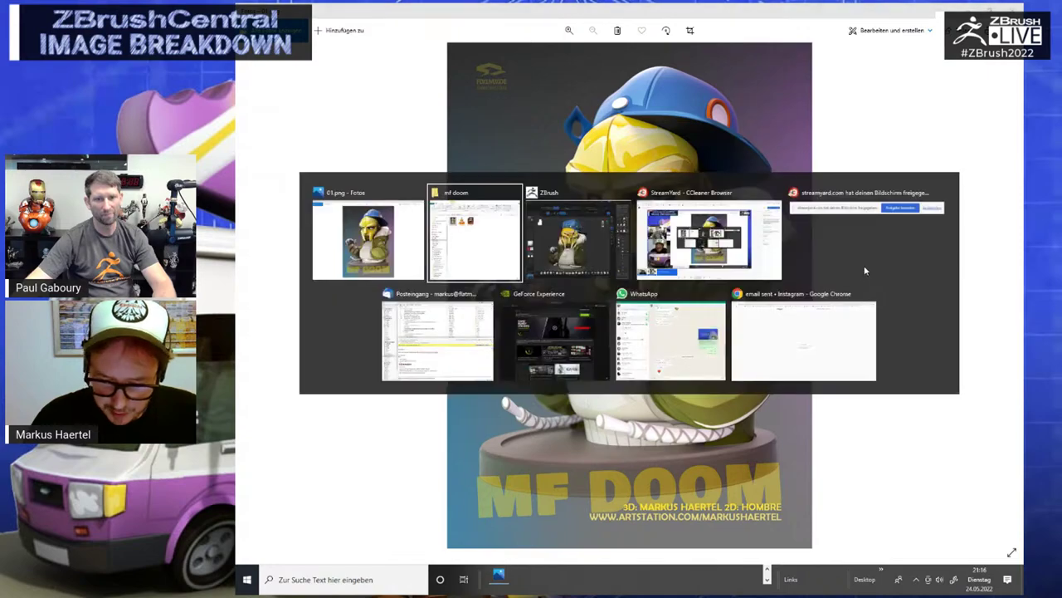
left_click(679, 249)
double_click(681, 250)
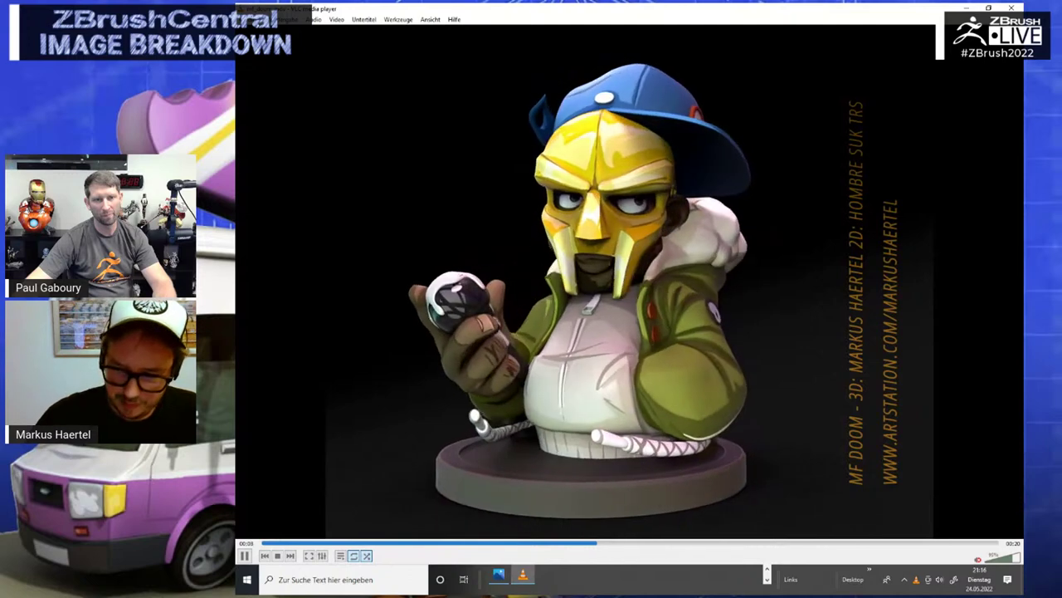
left_click(1012, 7)
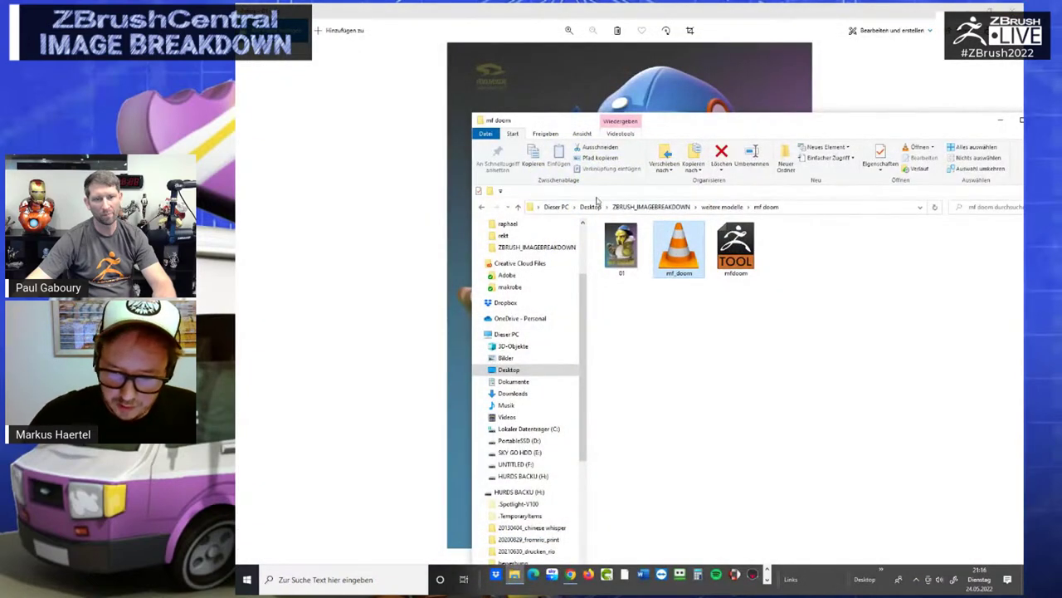
Return to ZBrush and switch to the pupillen tool containing the moustached cook character
left_click(519, 208)
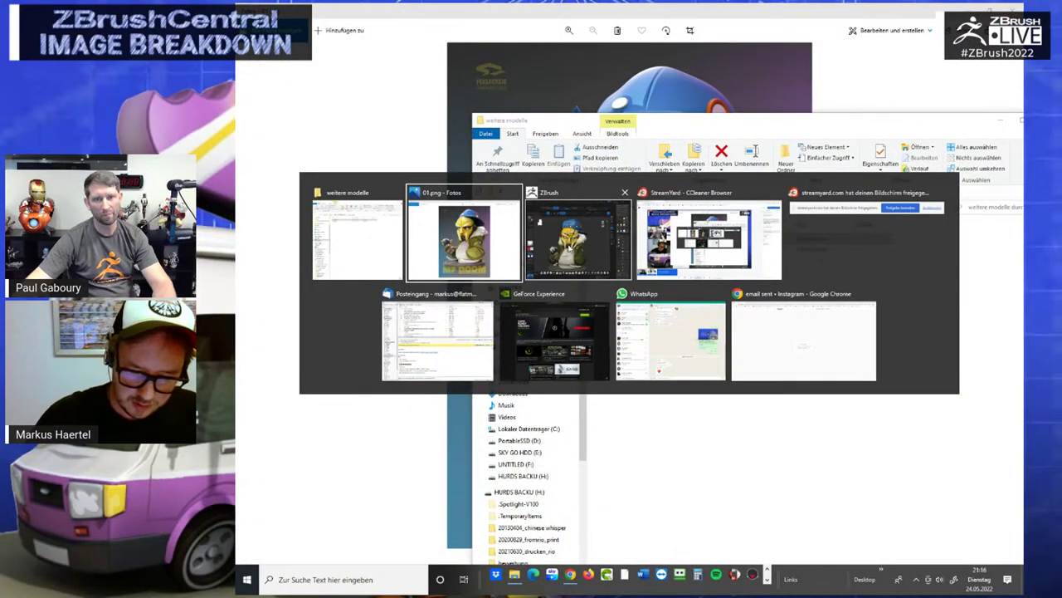
left_click(569, 193)
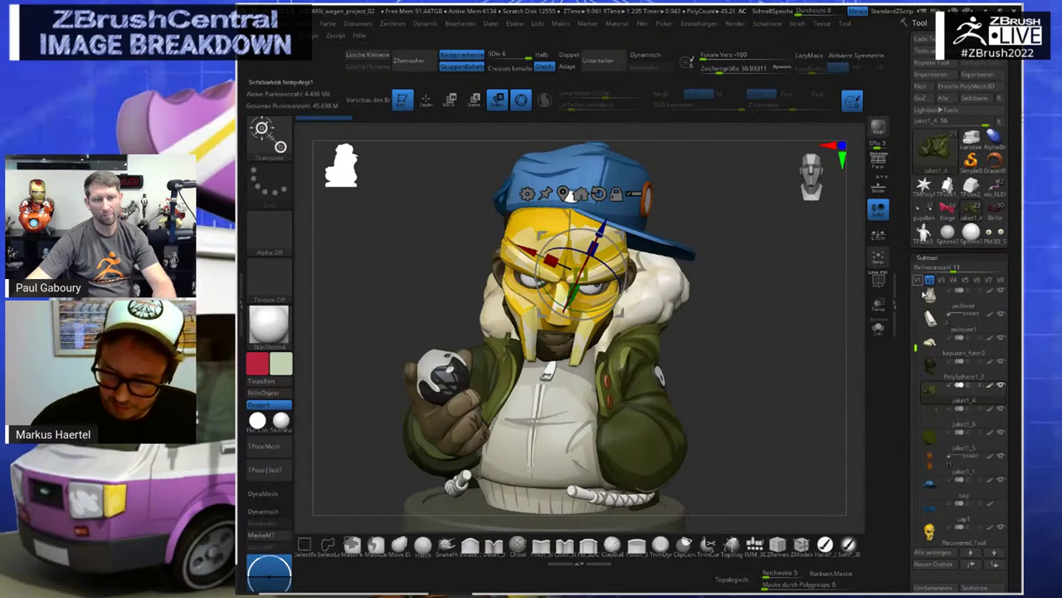
left_click(935, 151)
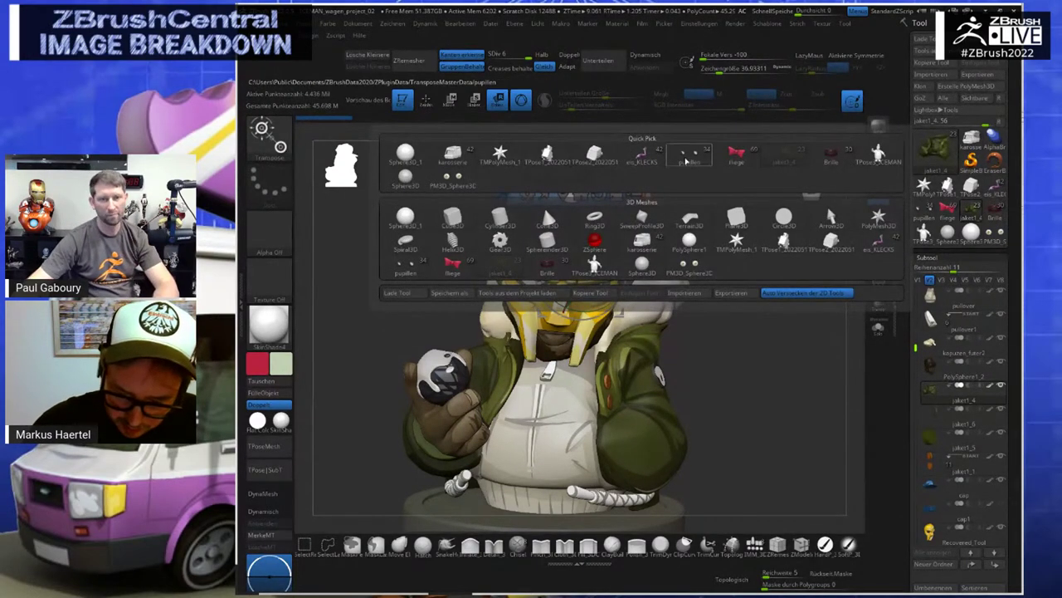
mouse_move(701, 162)
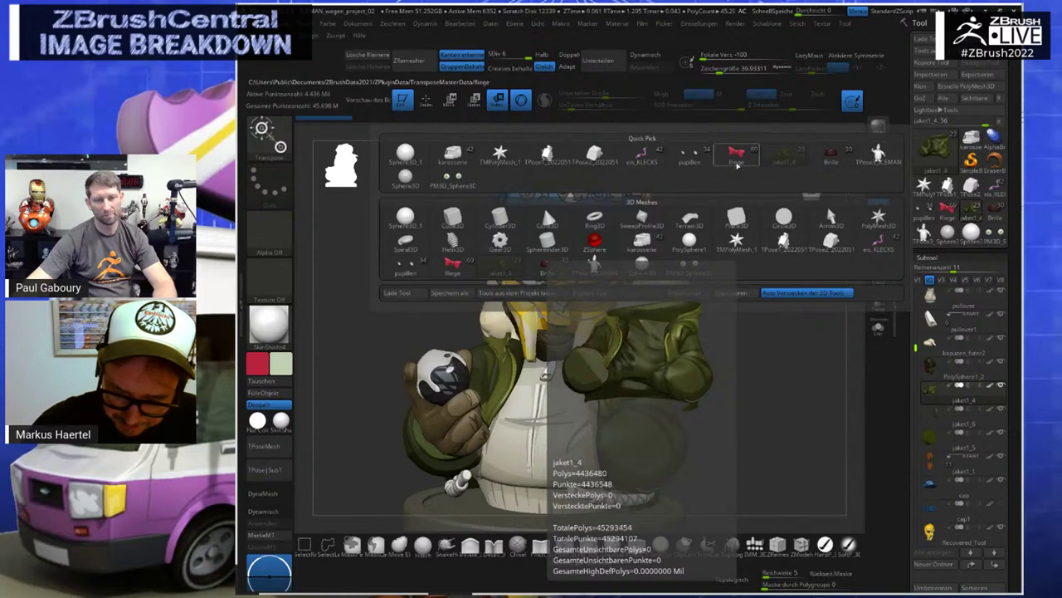
left_click(701, 163)
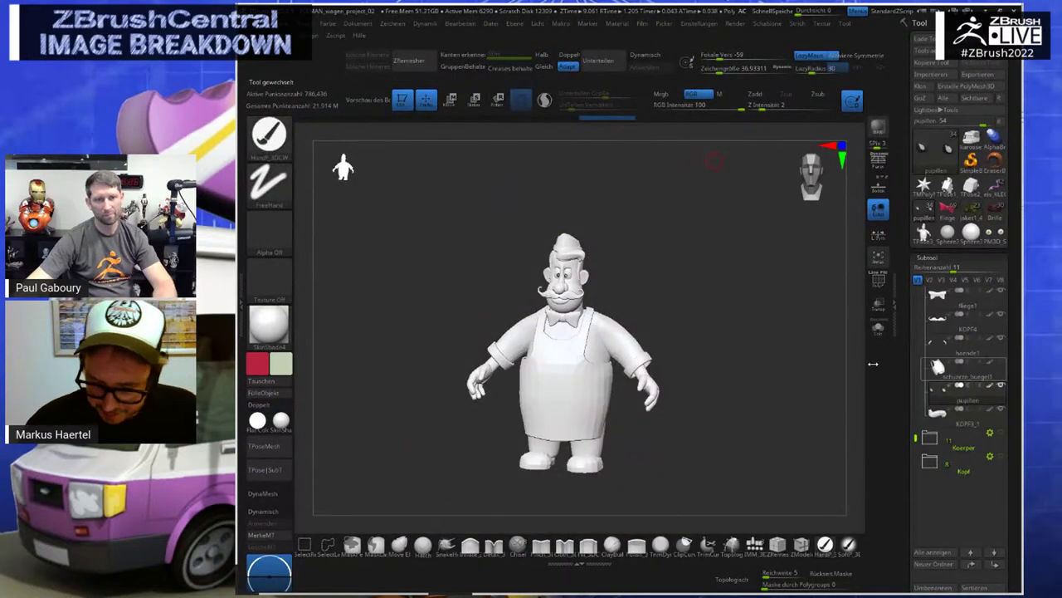
Select the cook's apron subtool, show its wireframe with polyframe, and activate the Topology brush
key("w")
left_click(570, 384, "alt")
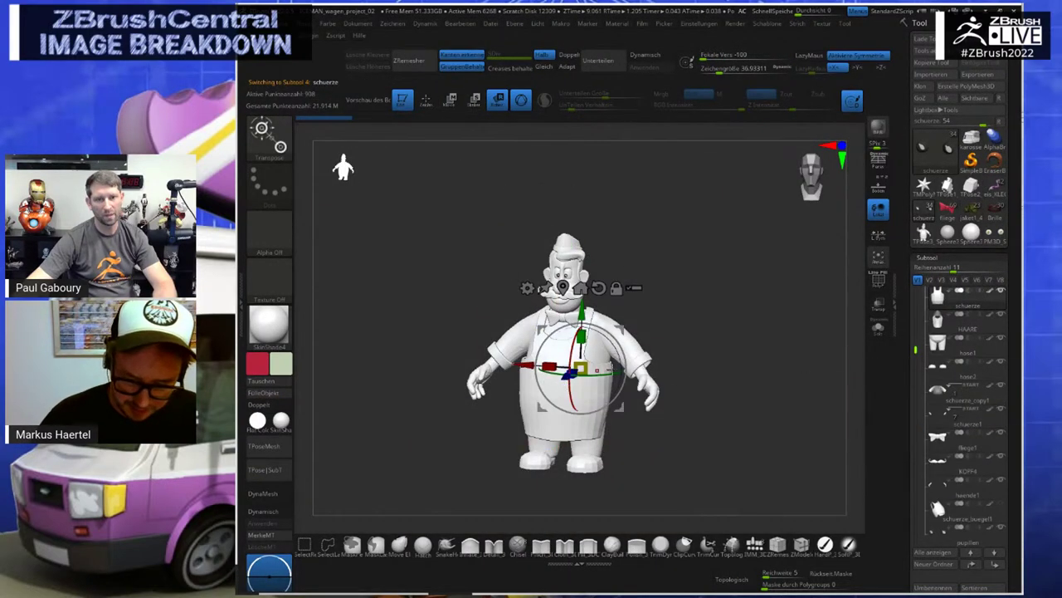
key("shift+f")
left_click_drag(735, 345, 754, 393, "alt")
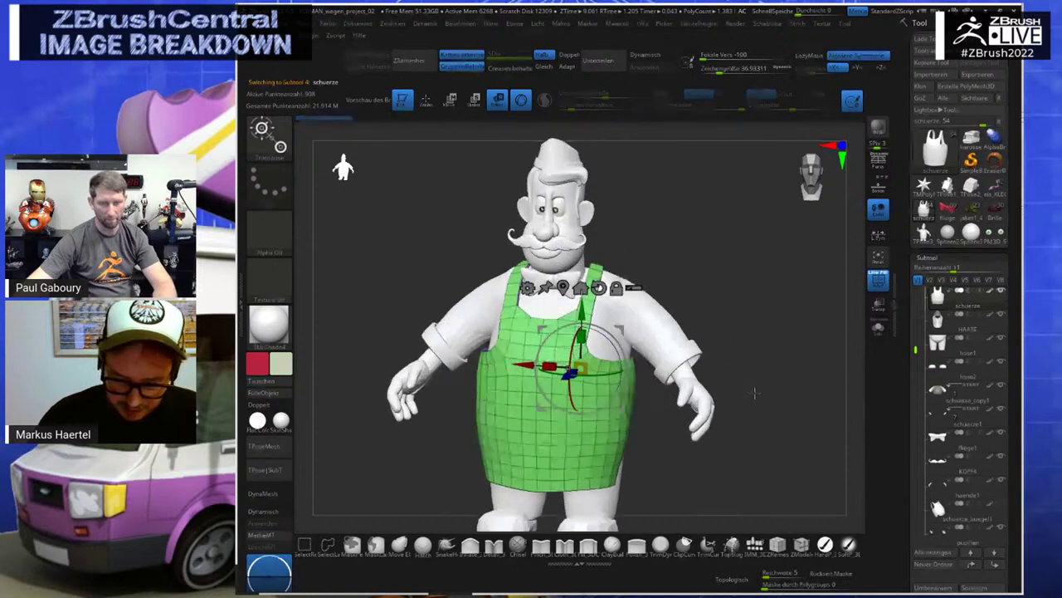
right_click_drag(755, 392, 768, 380, "ctrl")
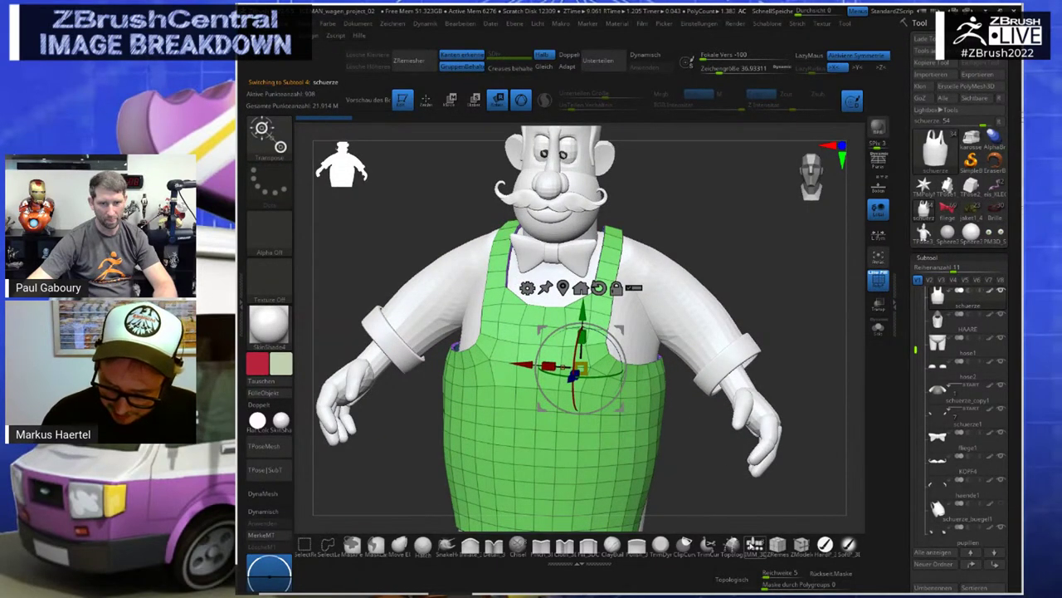
left_click(732, 544)
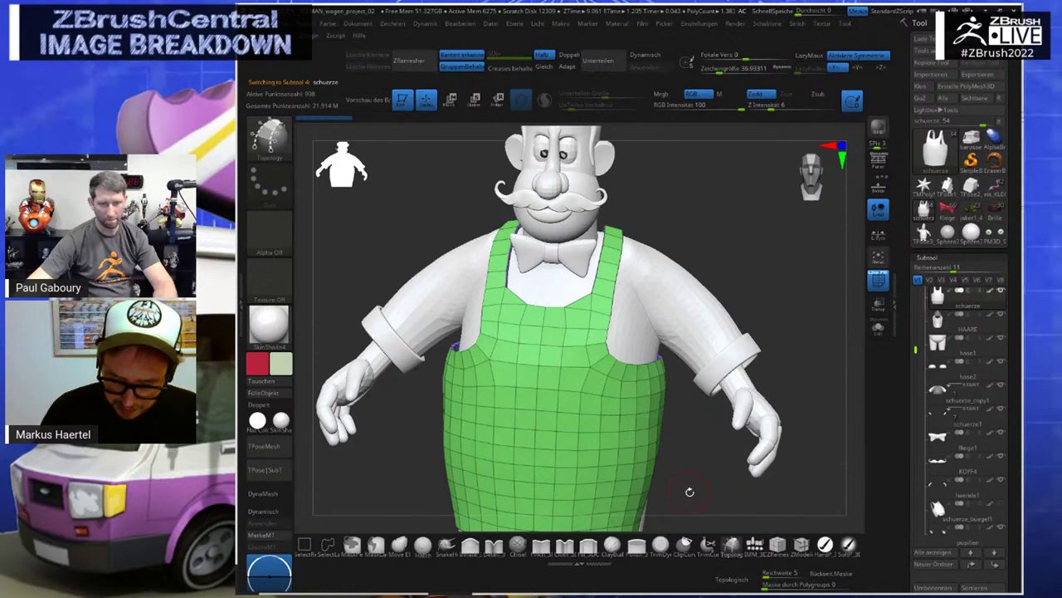
left_click_drag(759, 297, 767, 293)
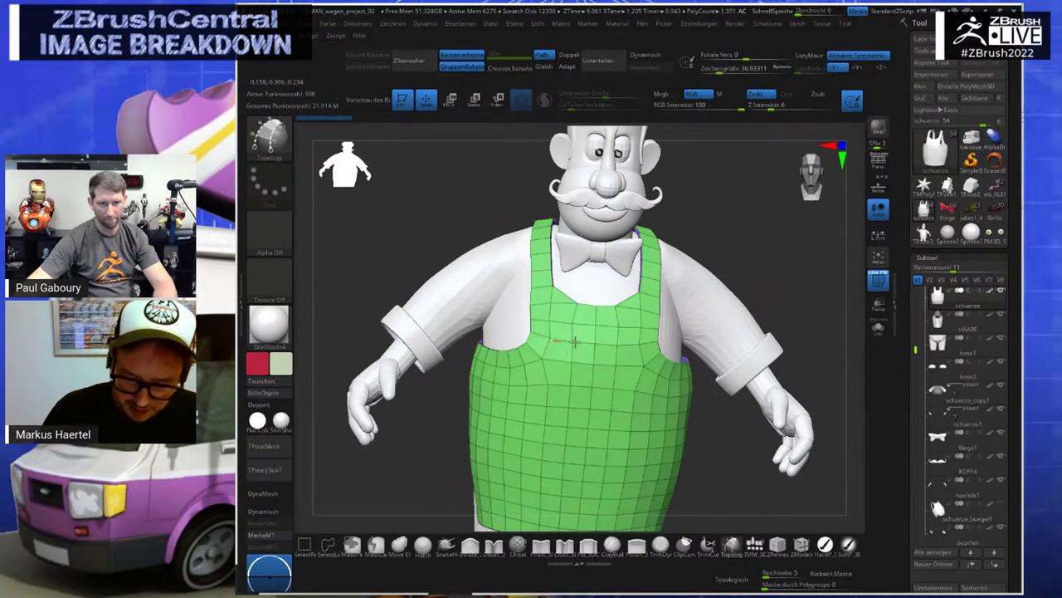
left_click_drag(647, 349, 642, 349)
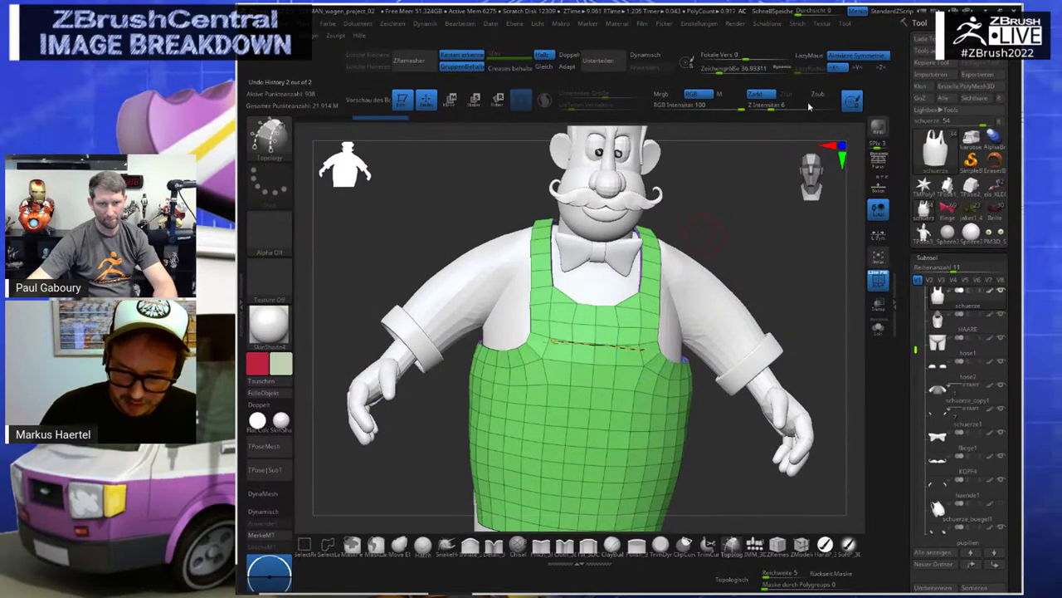
key("ctrl")
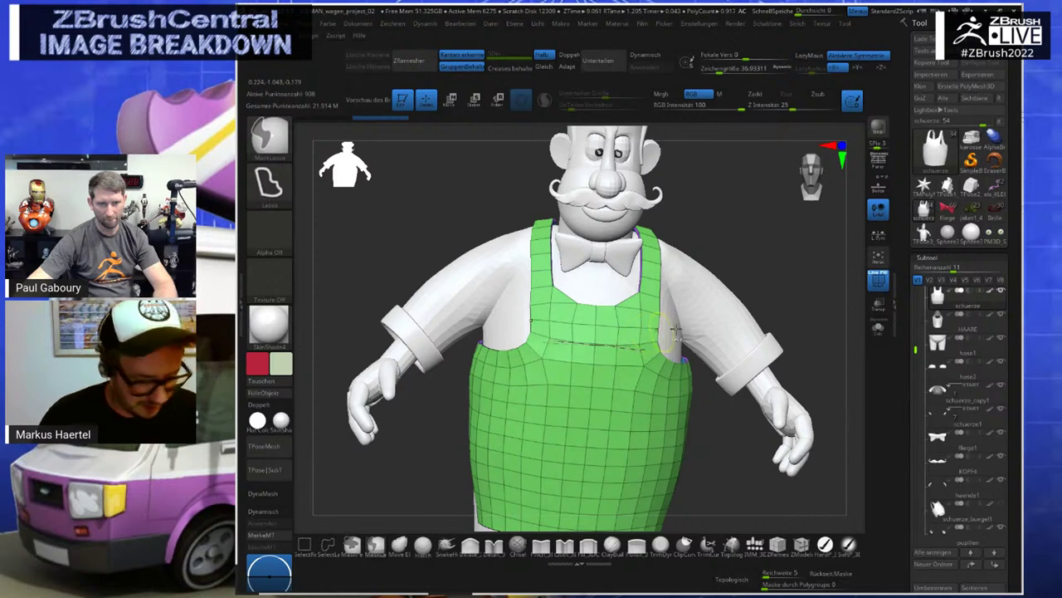
key("ctrl+z")
Draw symmetrical crossing topology curves on the front of the apron's bib to outline a tapered pocket patch
left_click_drag(781, 268, 758, 272, "shift")
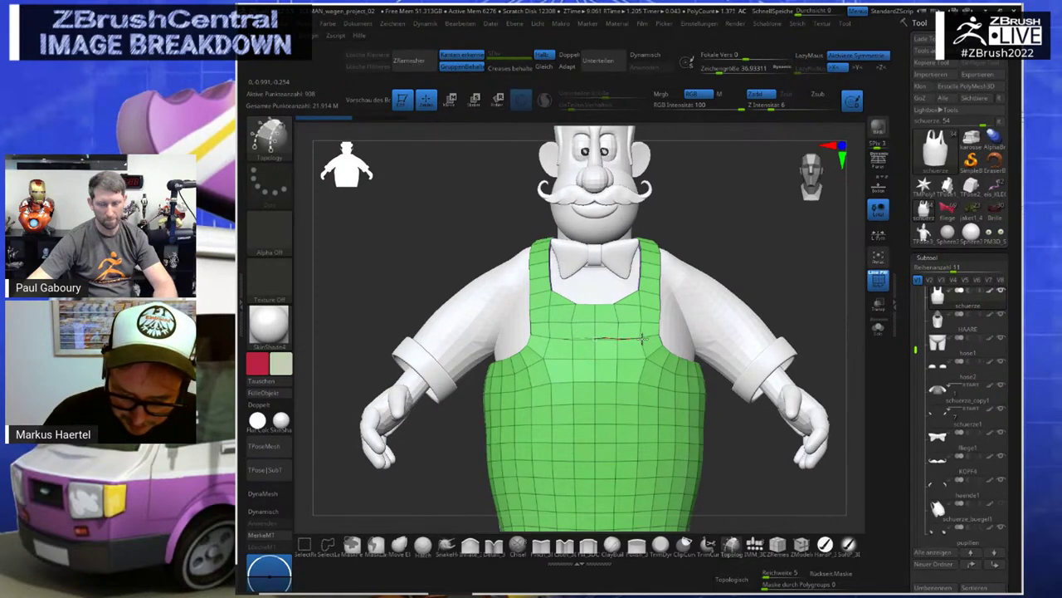
left_click_drag(643, 339, 647, 337)
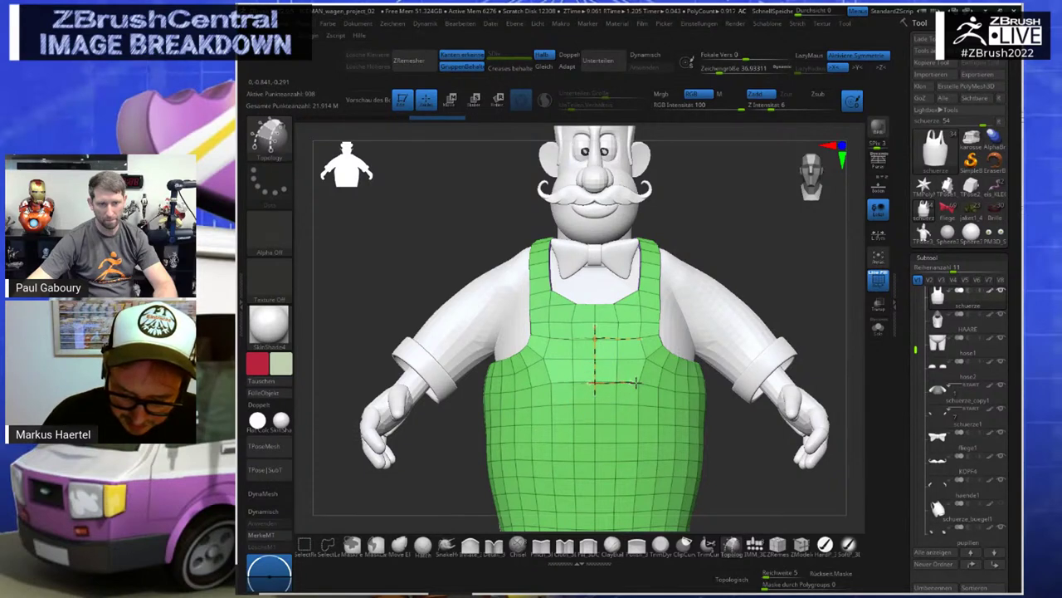
left_click_drag(636, 383, 638, 383)
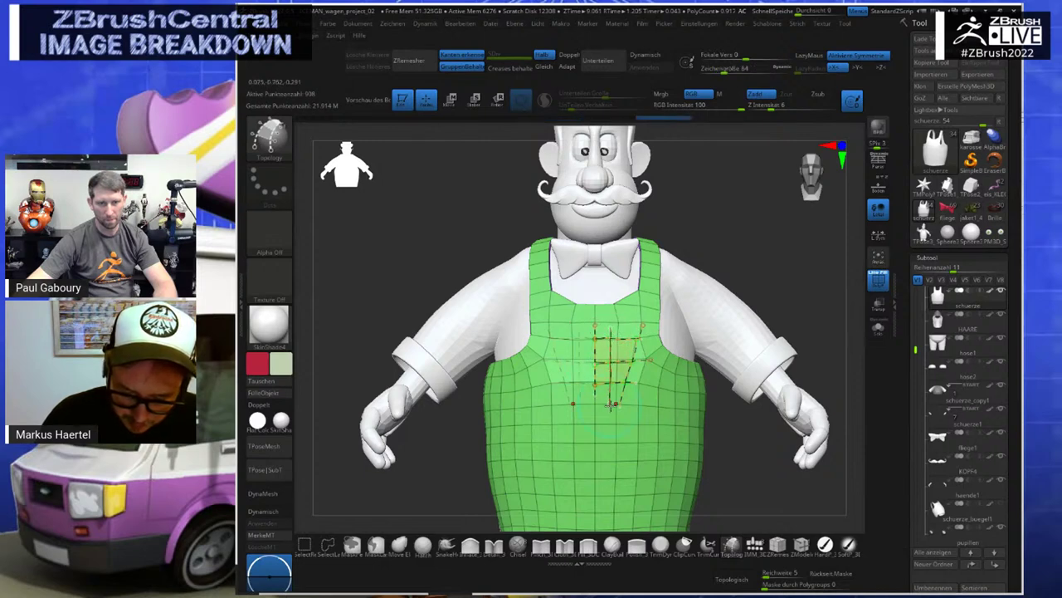
left_click_drag(611, 405, 611, 407)
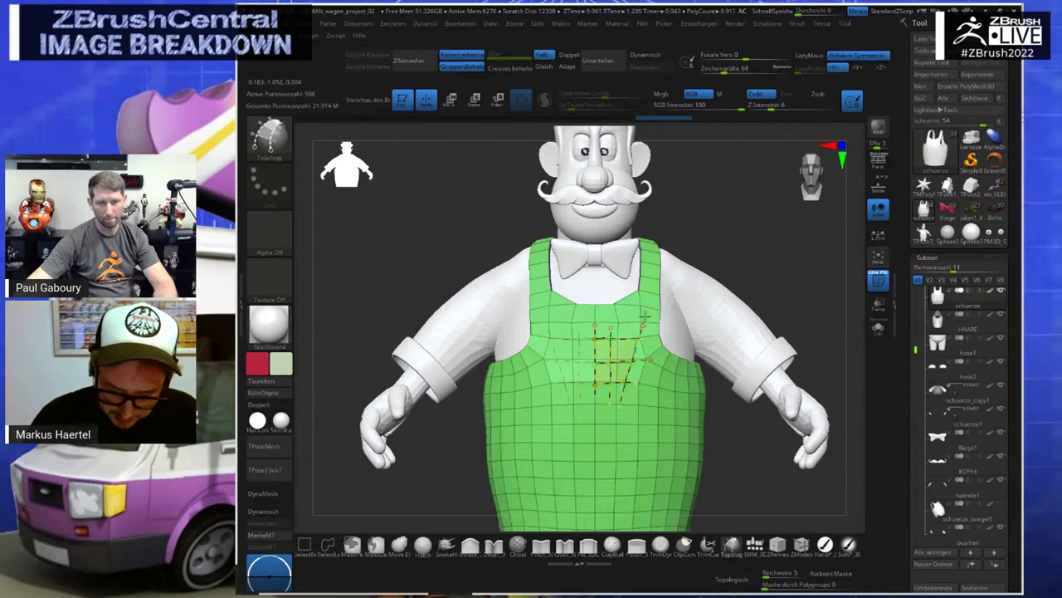
left_click_drag(644, 317, 646, 313)
left_click_drag(700, 246, 688, 260)
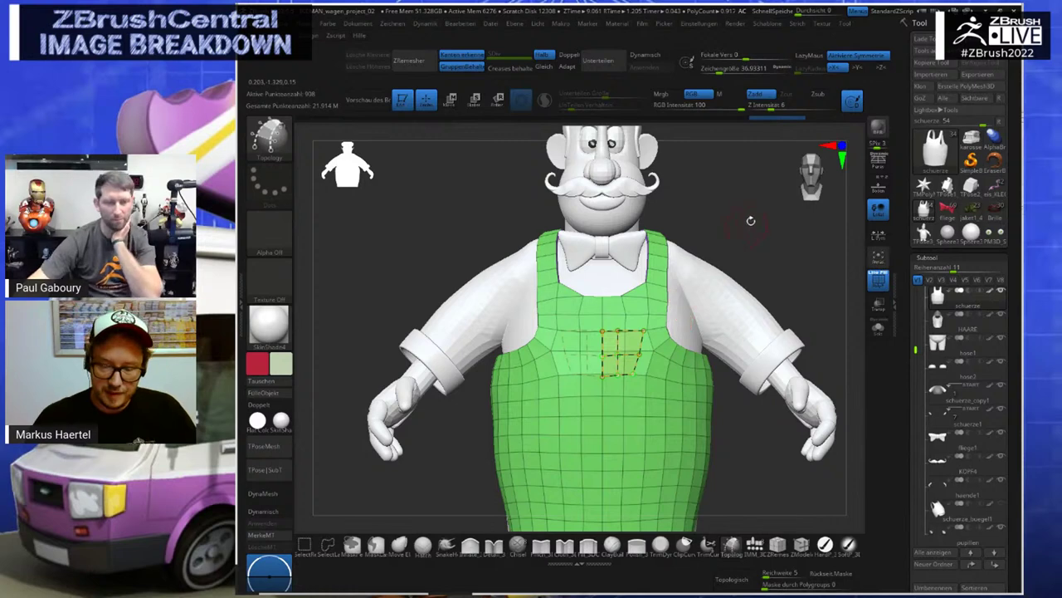
Generate a thick pocket mesh from the topology curves on the apron's bib
left_click_drag(750, 221, 706, 242)
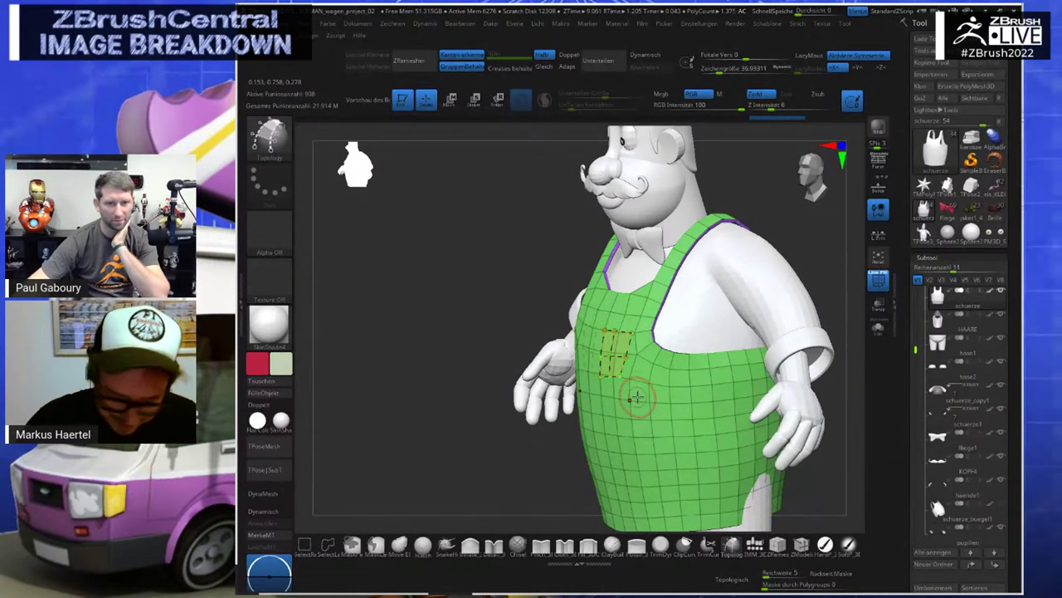
key("ctrl")
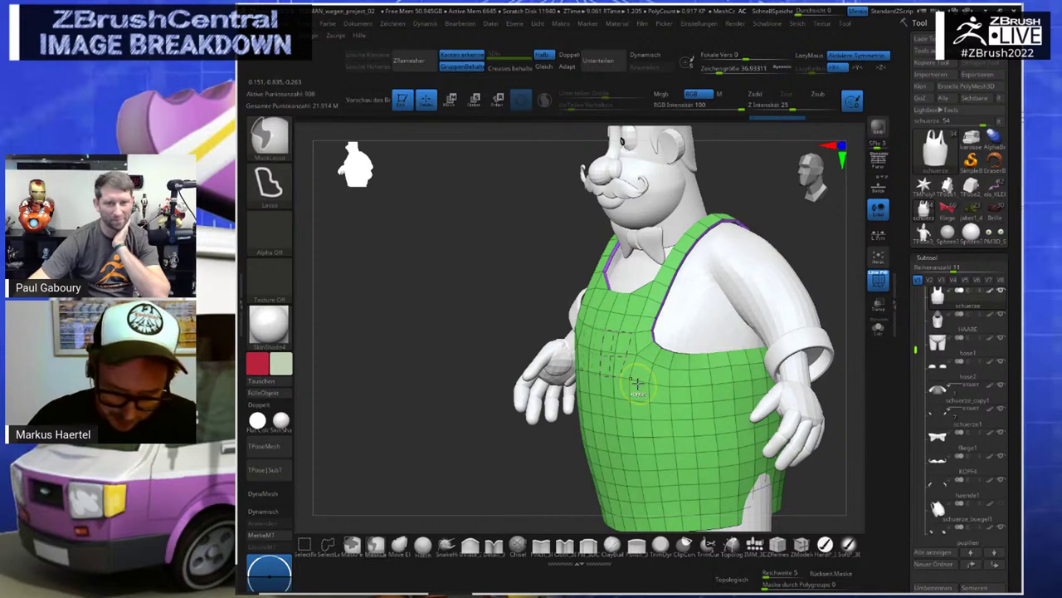
left_click_drag(635, 384, 641, 391)
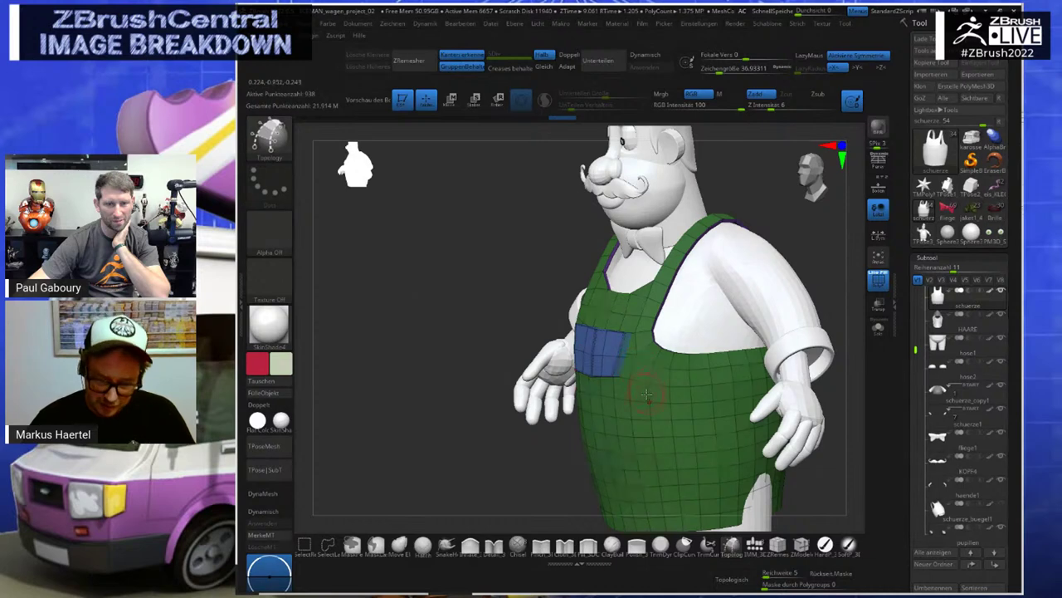
Set the draw size to about 39, place the transform gizmo on the bib pocket, and mask the rest of the apron
mouse_move(769, 242)
left_mouse_down()
mouse_move(721, 246)
mouse_move(701, 283)
mouse_move(782, 274)
mouse_move(782, 230)
mouse_move(752, 246)
left_mouse_up()
key("s")
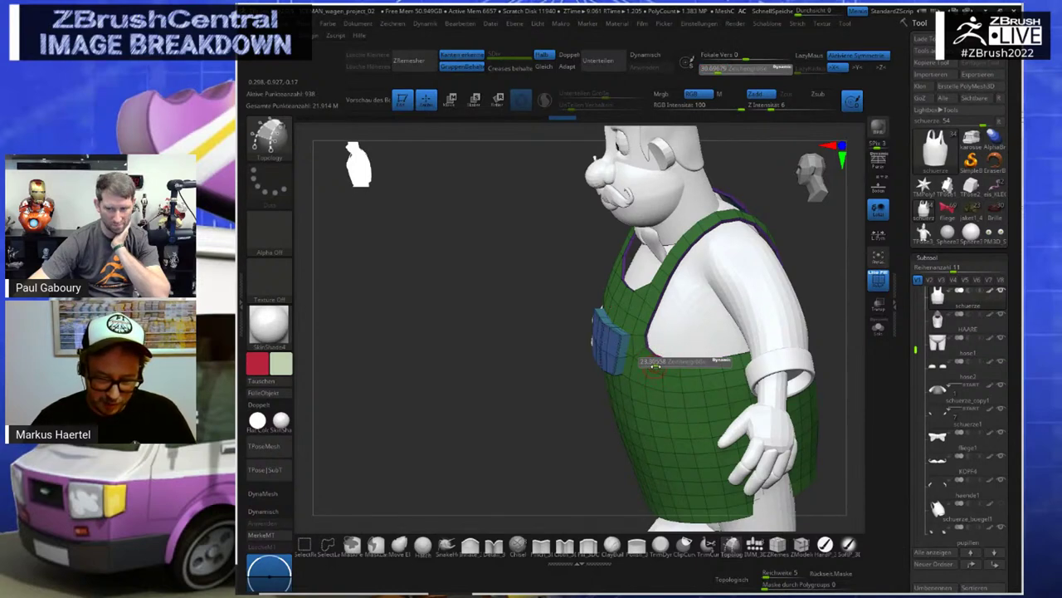
left_click_drag(655, 366, 660, 366)
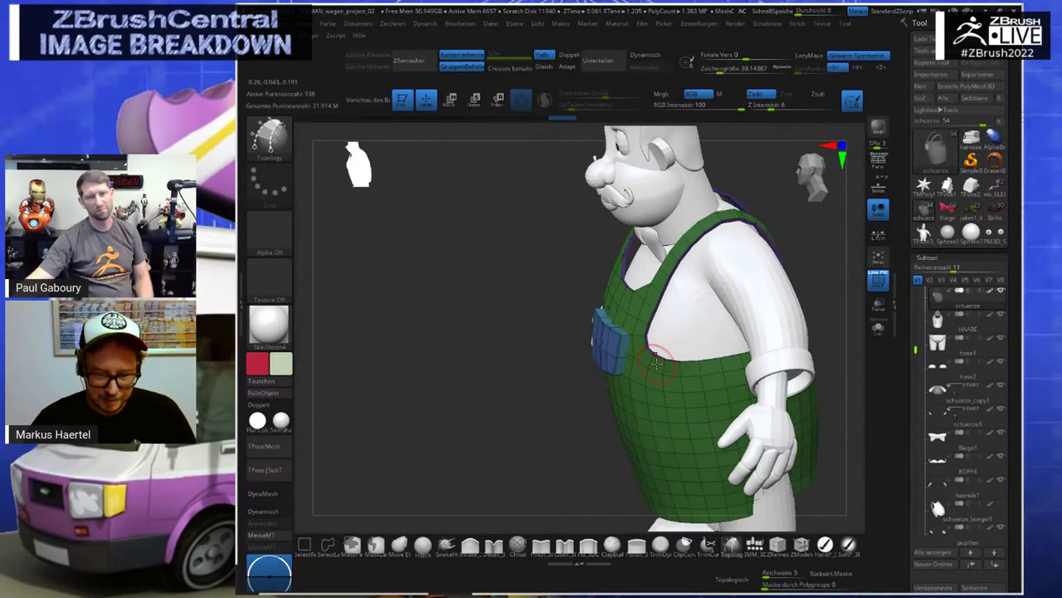
key("w")
left_click(609, 333)
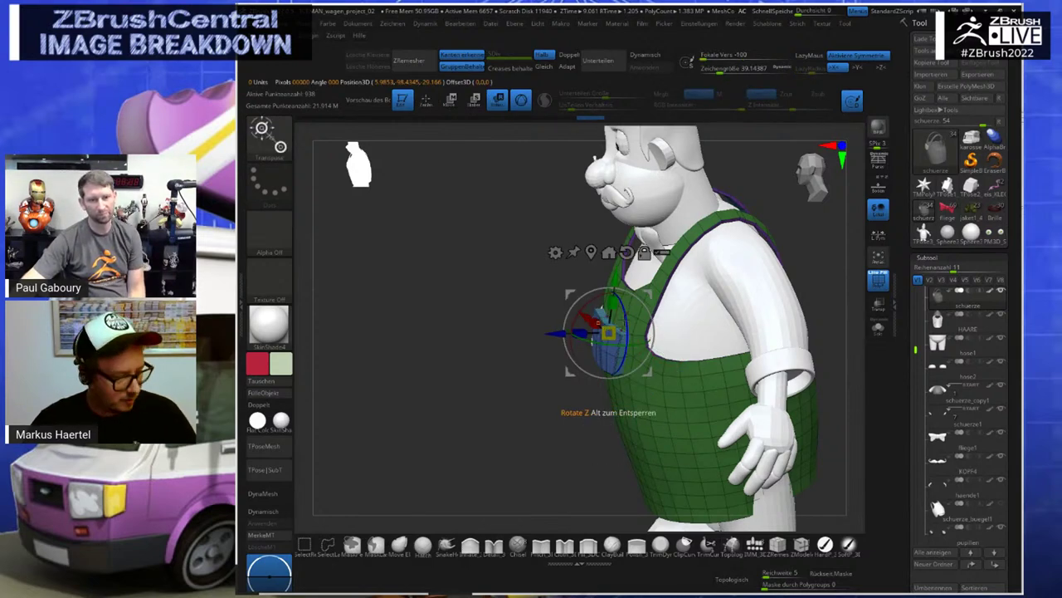
key("space")
left_click(601, 197)
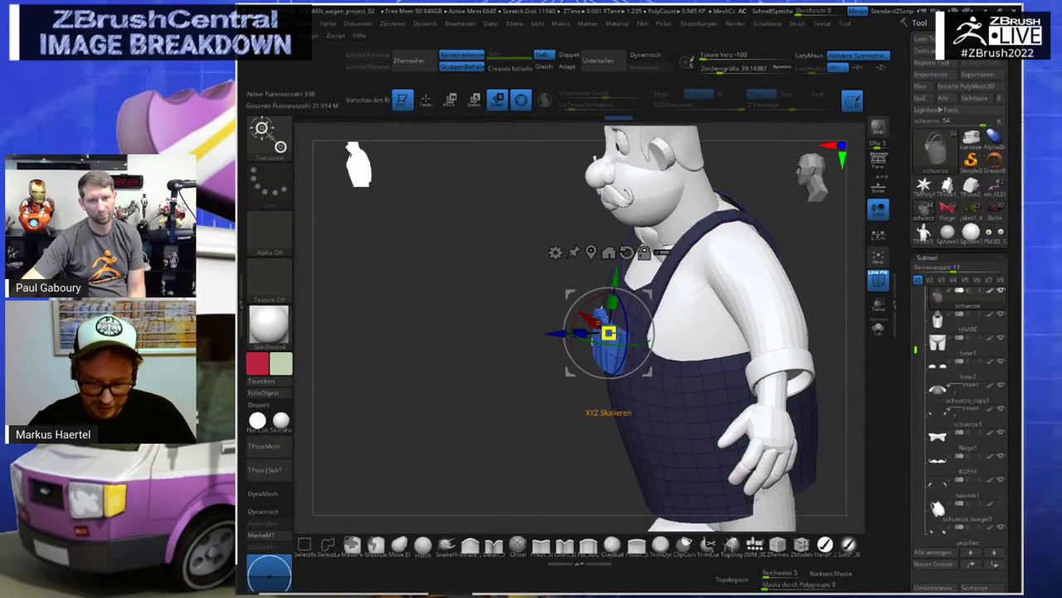
Try to move the unmasked pocket forward off the apron, undo the move, and invert the mask back and forth
right_click_drag(608, 332, 535, 436)
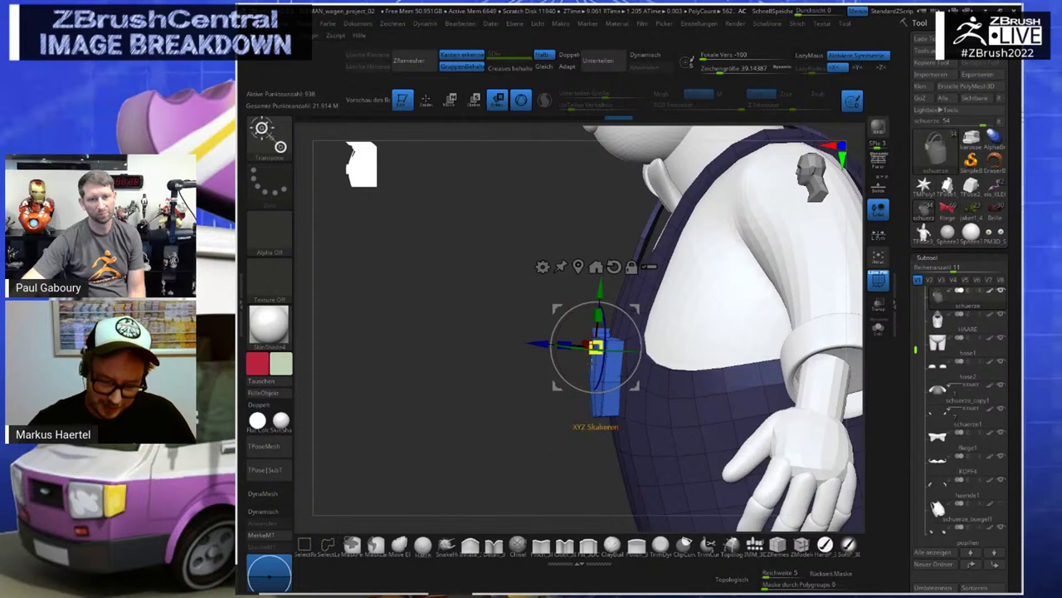
mouse_move(545, 343)
left_mouse_down()
mouse_move(562, 344)
mouse_move(509, 345)
left_mouse_up()
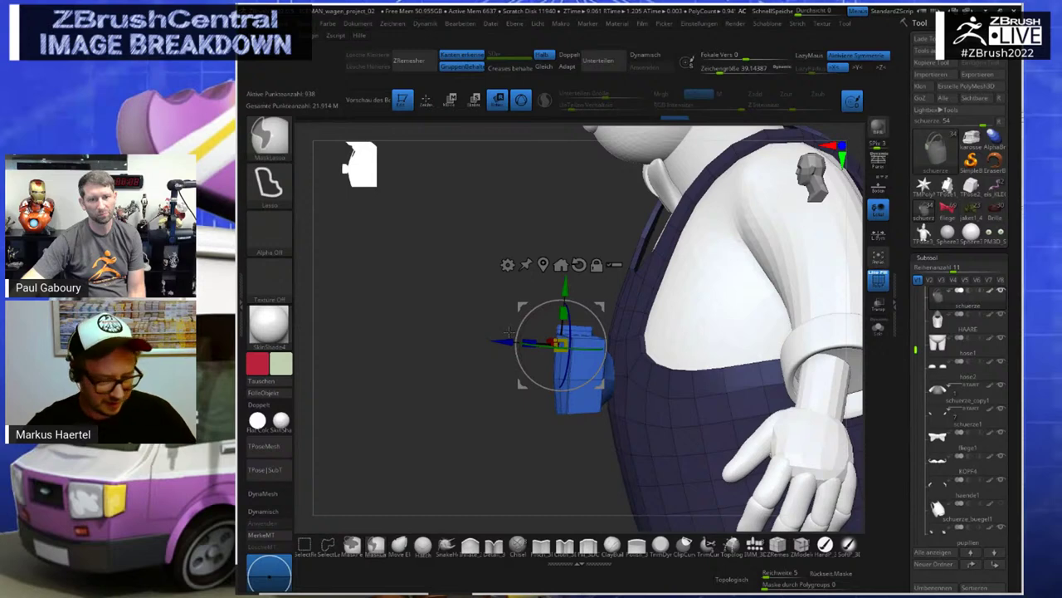
key("ctrl+z")
left_click(566, 243, "ctrl")
left_click(590, 268)
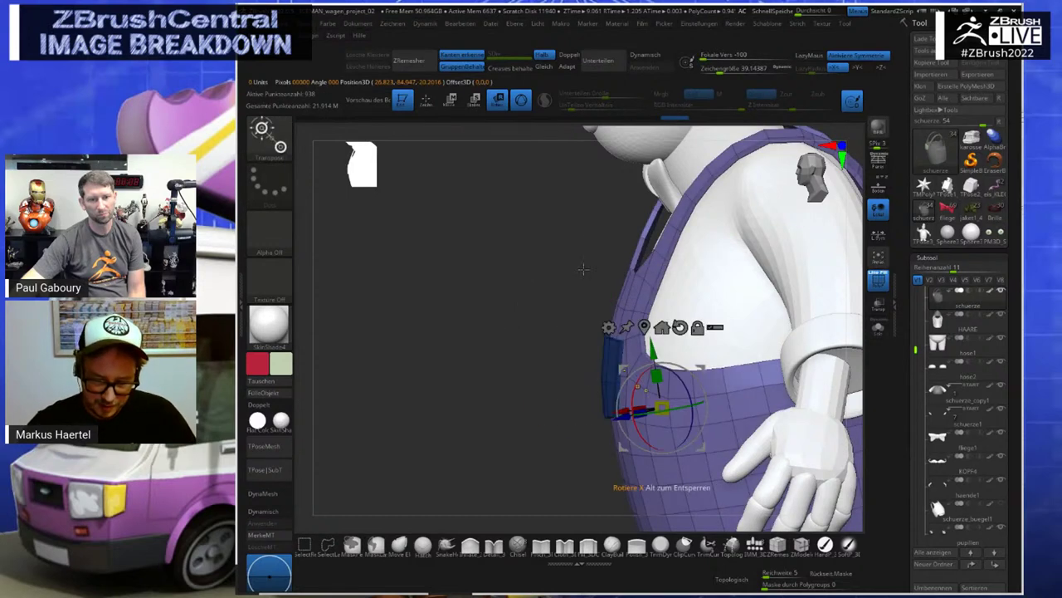
left_click(583, 256, "ctrl")
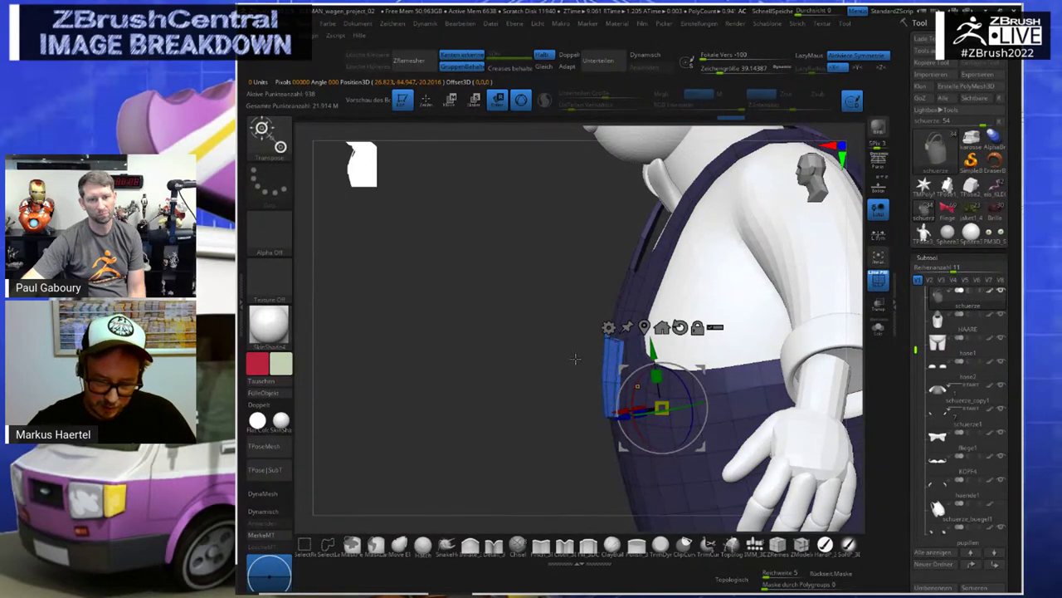
Centre the gizmo on the pocket and try pulling it off the bib again, undoing the moves
left_click_drag(575, 359, 618, 365)
left_click(548, 383, "alt")
left_click_drag(852, 211, 755, 212)
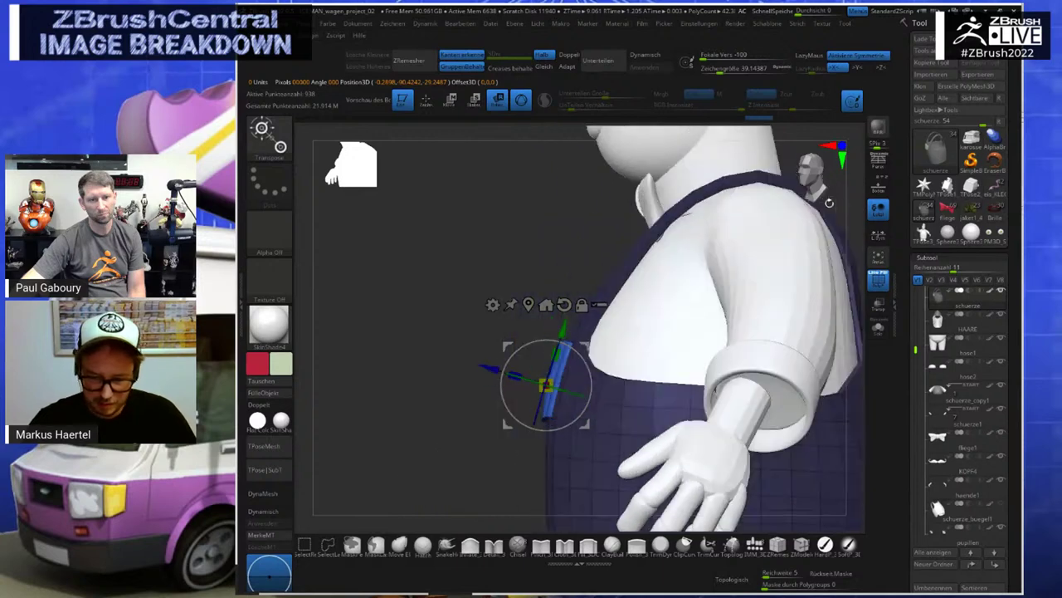
left_click_drag(491, 367, 440, 352)
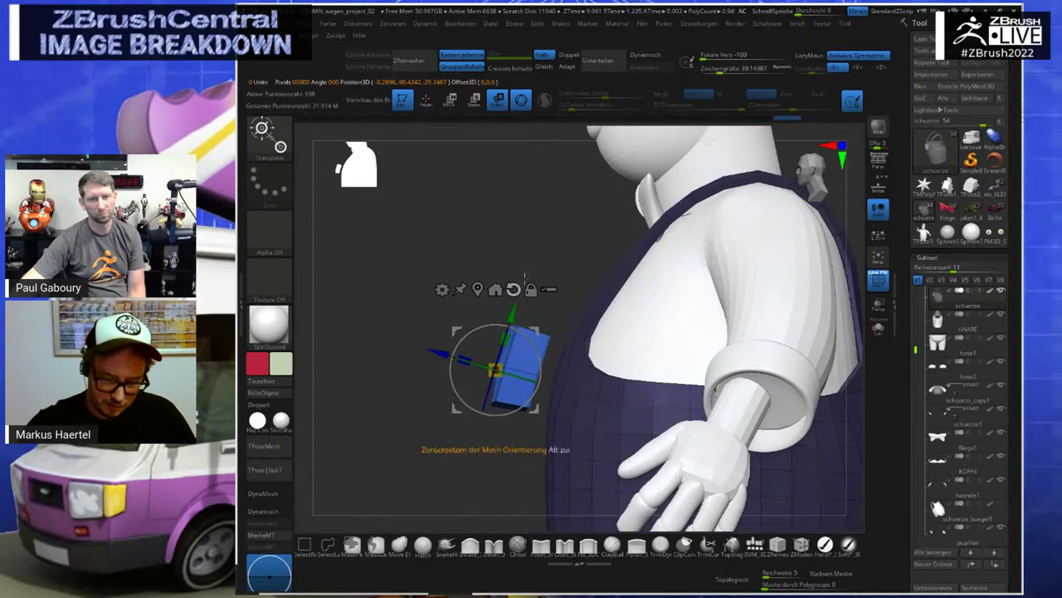
mouse_move(568, 272)
left_mouse_down()
mouse_move(491, 269)
mouse_move(557, 279)
left_mouse_up()
left_click_drag(465, 360, 494, 371)
mouse_move(483, 284)
left_mouse_down()
mouse_move(545, 281)
mouse_move(509, 285)
left_mouse_up()
key("ctrl+z")
key("ctrl+z")
Assign the apron and pocket new polygroups by normals, clear the mask, and return to draw mode
left_click_drag(508, 352, 546, 369)
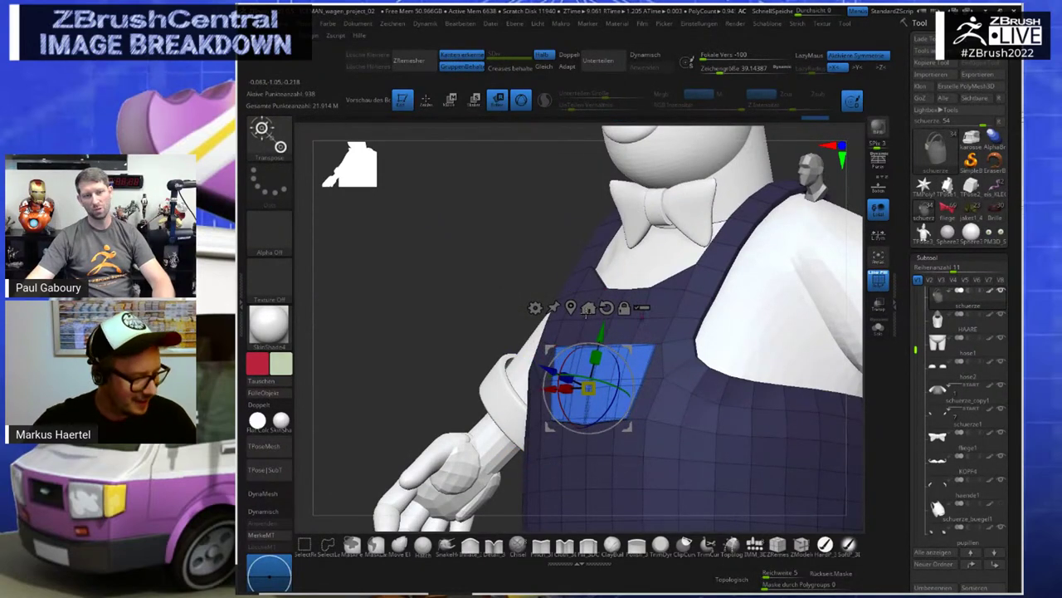
key("space")
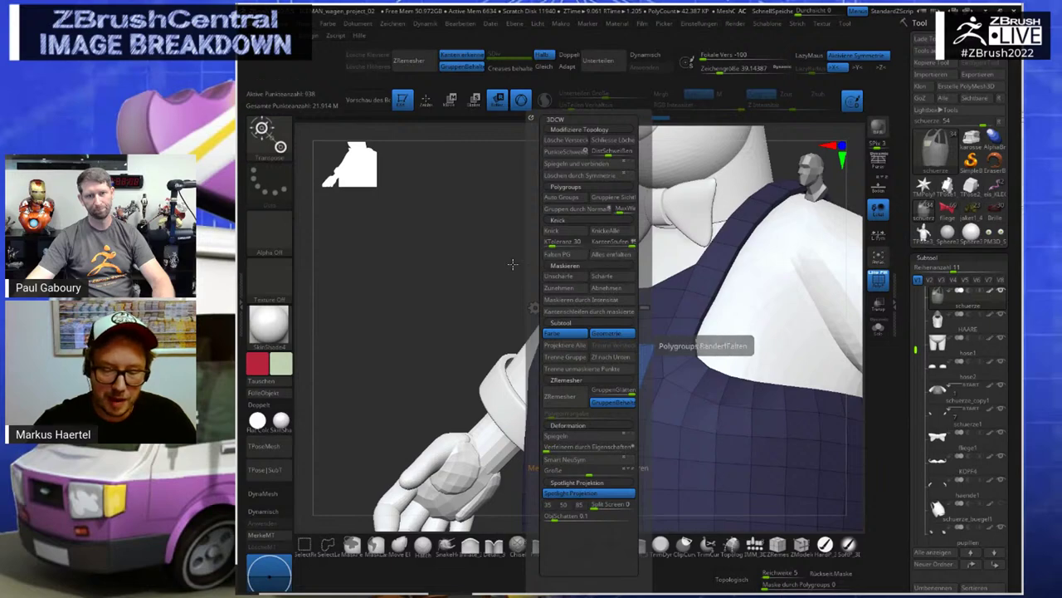
left_click_drag(491, 254, 561, 230)
key("space")
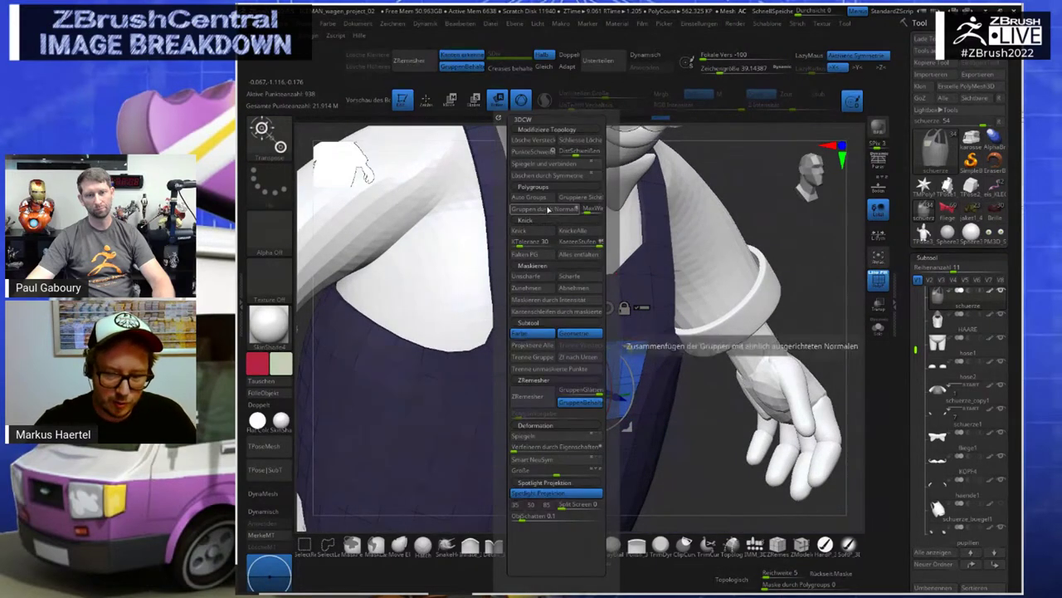
left_click(551, 210)
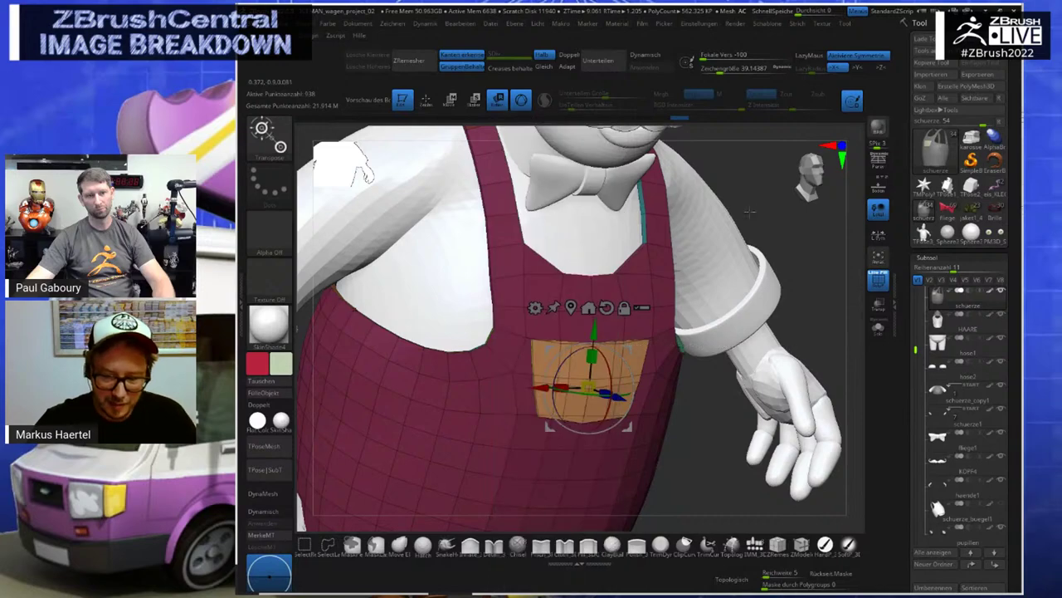
left_click(665, 308, "ctrl")
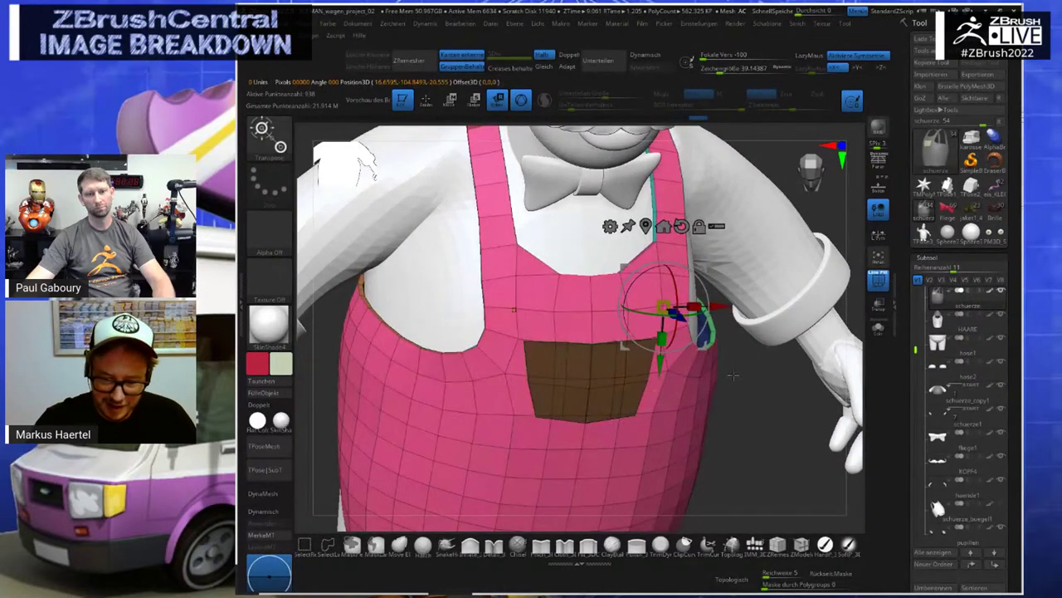
mouse_move(737, 378)
left_mouse_down()
mouse_move(729, 286)
mouse_move(749, 294)
mouse_move(777, 353)
mouse_move(760, 333)
mouse_move(754, 286)
mouse_move(784, 367)
left_mouse_up()
key("q")
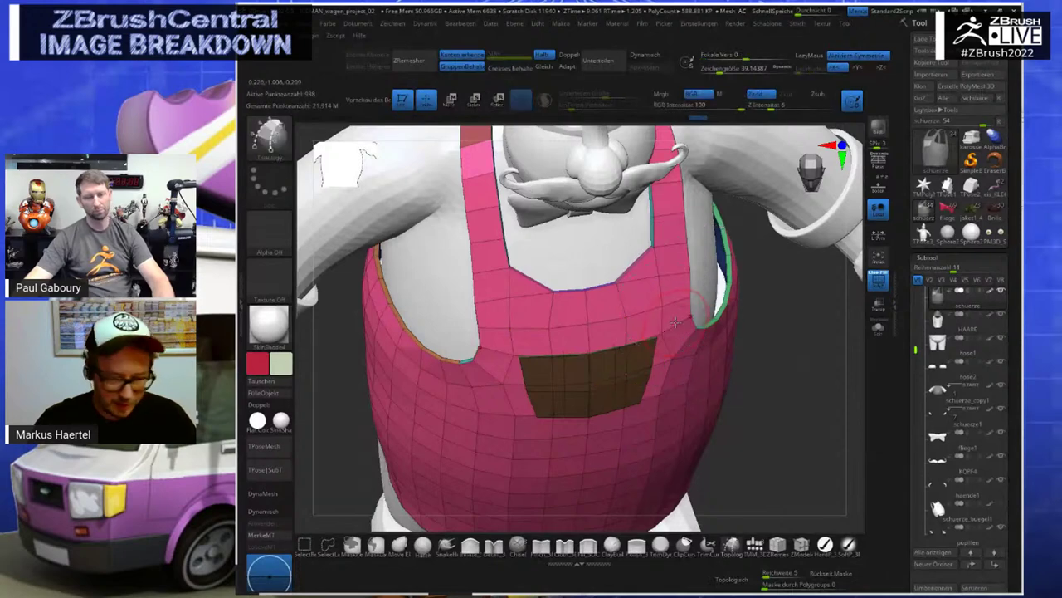
Hide the apron's main polygroup to inspect the pocket's side faces, crease the polygroup borders, and show the whole apron again
left_click(662, 307, "ctrl+shift")
left_click_drag(764, 327, 720, 370, "ctrl+shift")
left_click_drag(550, 451, 608, 479, "ctrl")
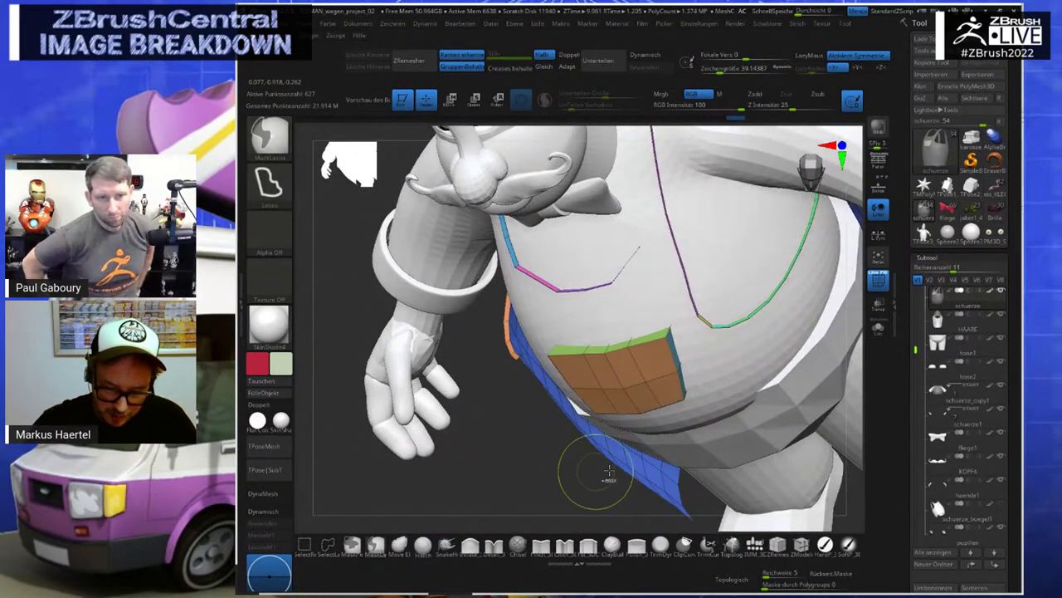
key("space")
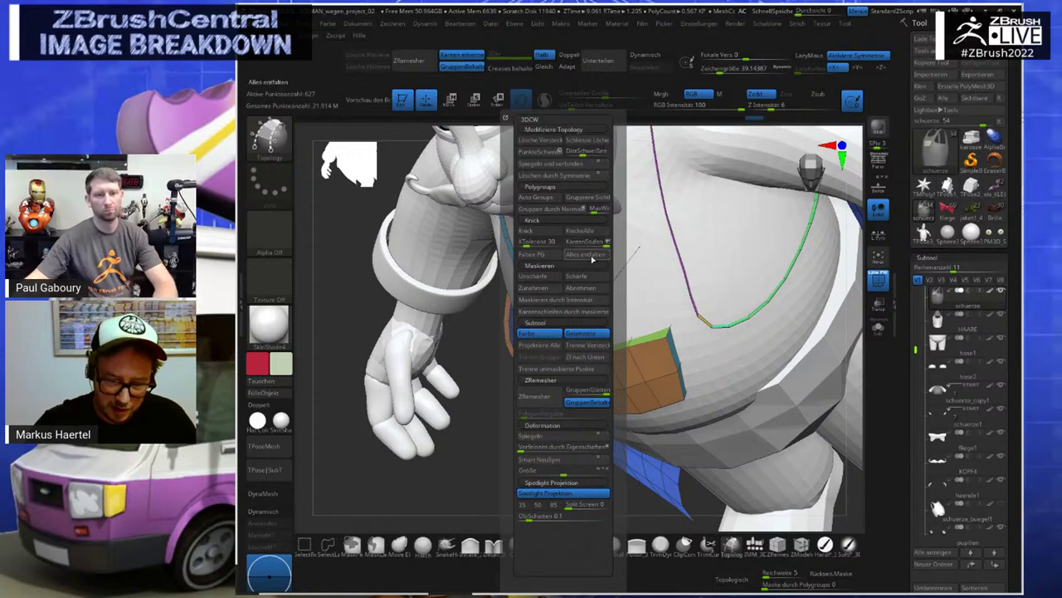
left_click(548, 255)
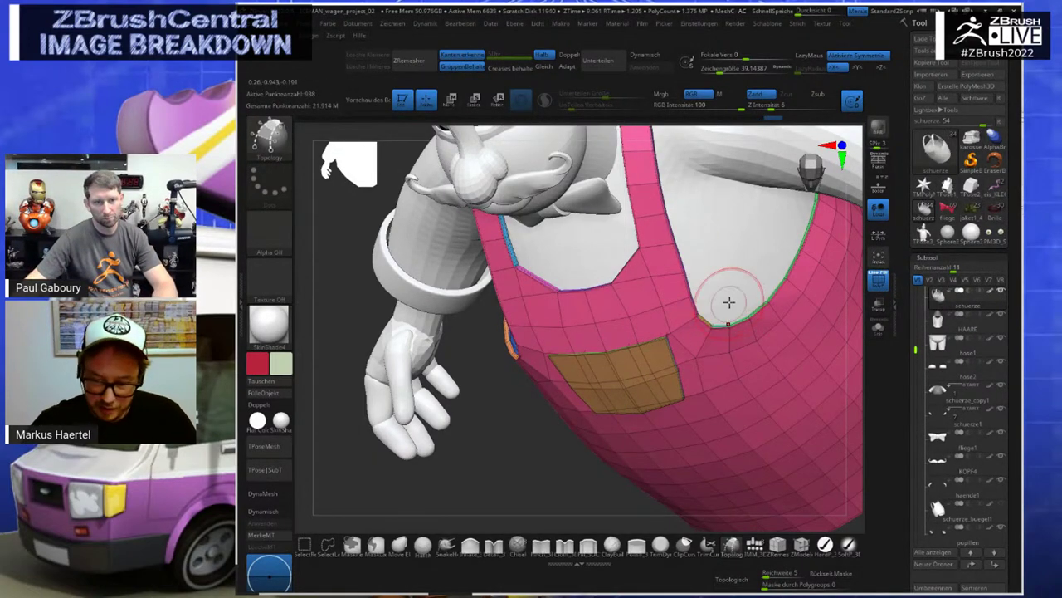
left_click_drag(728, 301, 682, 298, "alt")
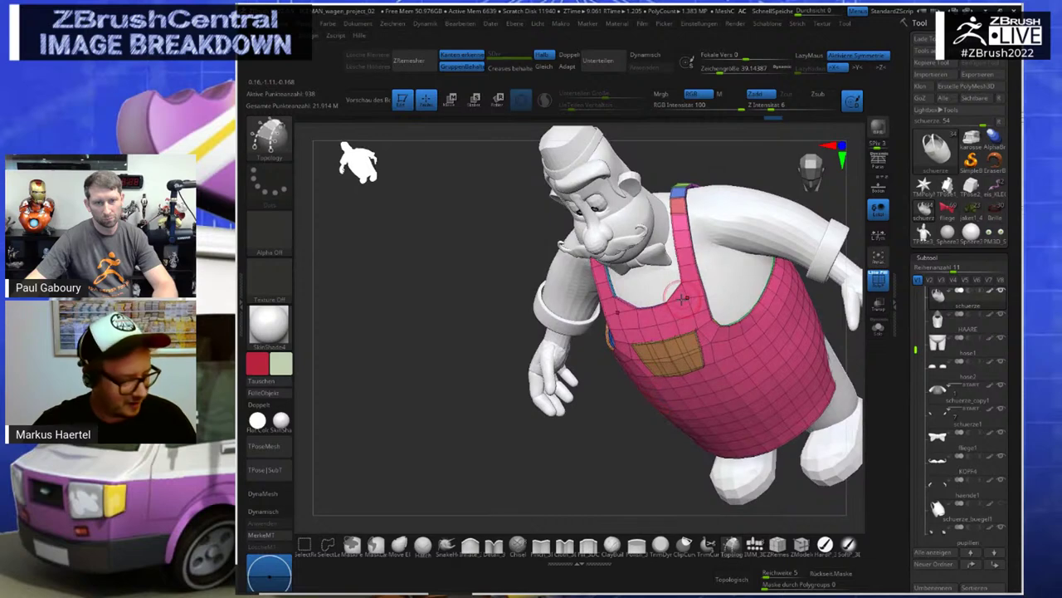
Turn on Dynamic Subdivision for the apron and its pocket
key("space")
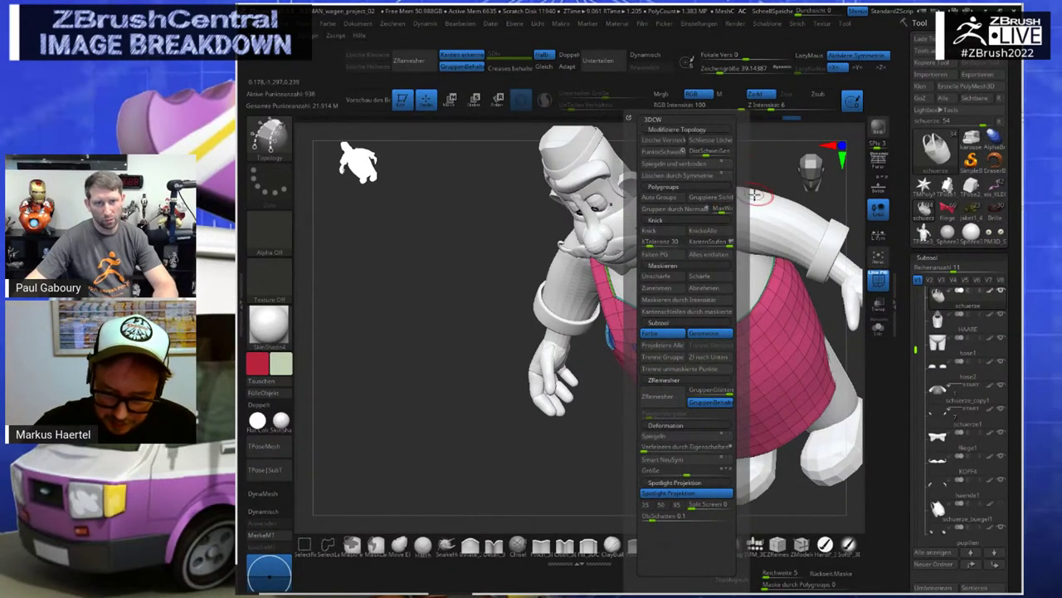
left_click(787, 157)
left_click_drag(787, 158, 711, 194)
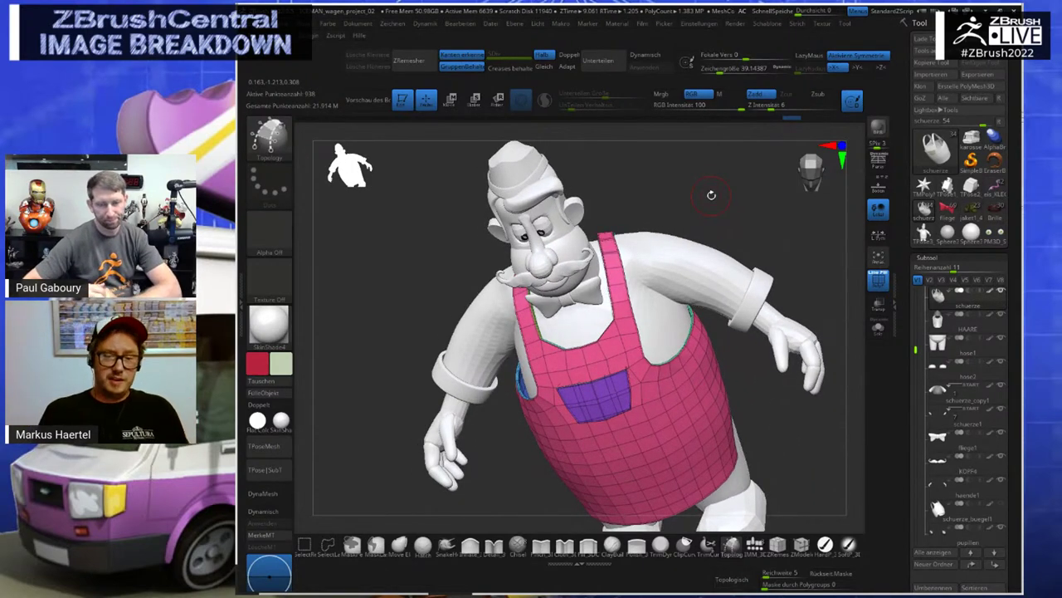
left_click(281, 512)
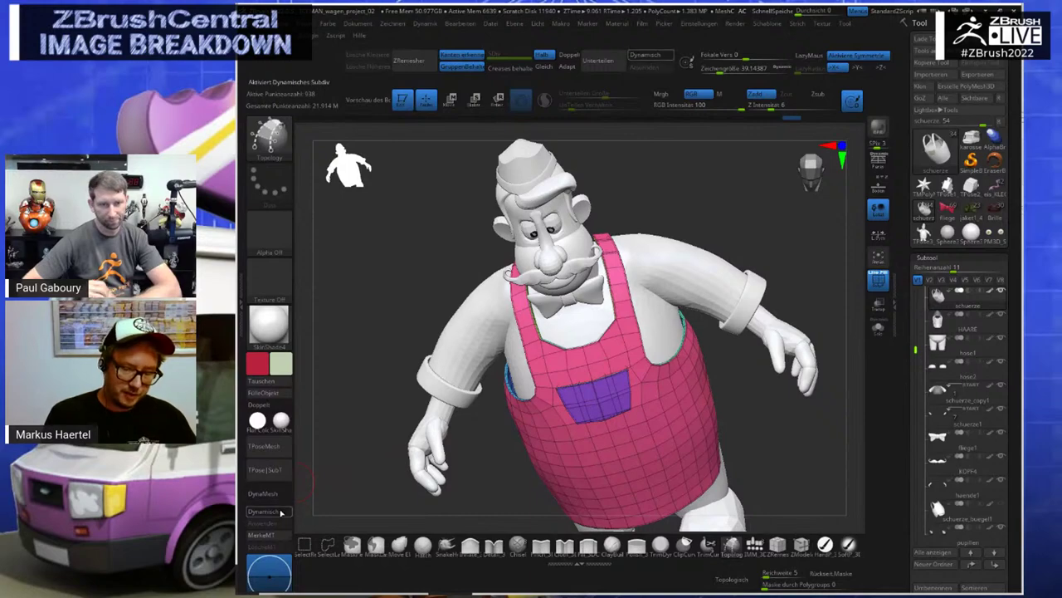
left_click_drag(754, 437, 761, 407, "shift")
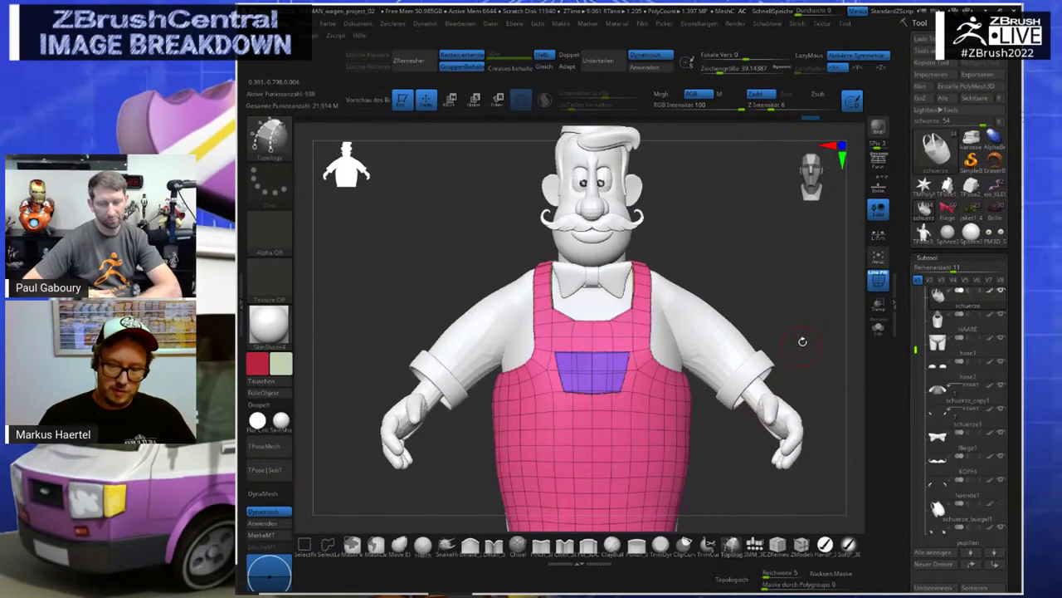
mouse_move(802, 341)
left_mouse_down()
mouse_move(759, 344)
mouse_move(804, 341)
mouse_move(804, 361)
mouse_move(812, 354)
mouse_move(793, 329)
left_mouse_up()
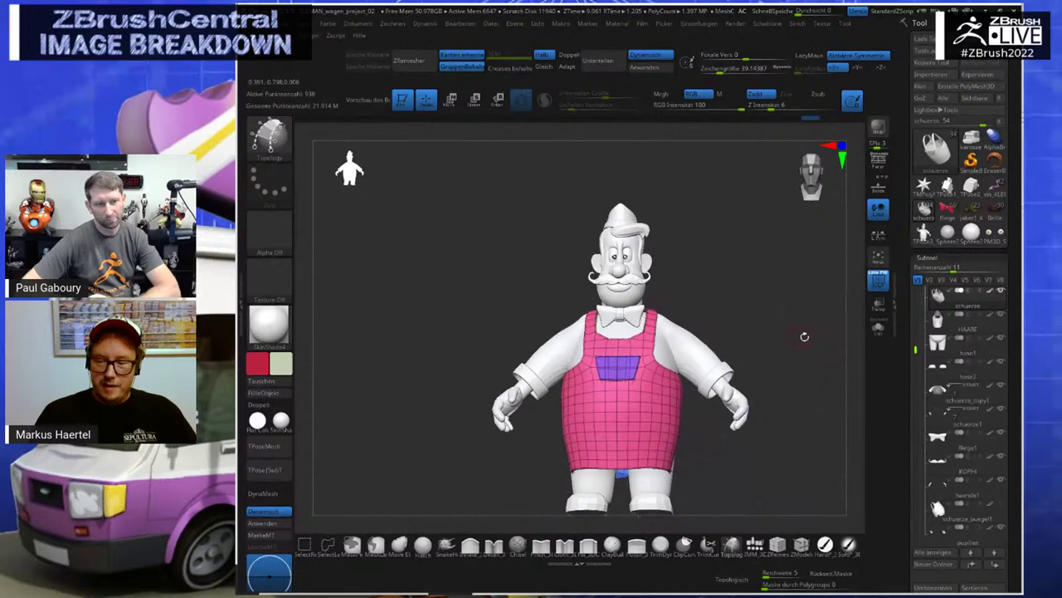
Bring up the eis_KLECKS ice cream van tool, and switch to the fliege tool containing the painted ice cream man
left_click(936, 150)
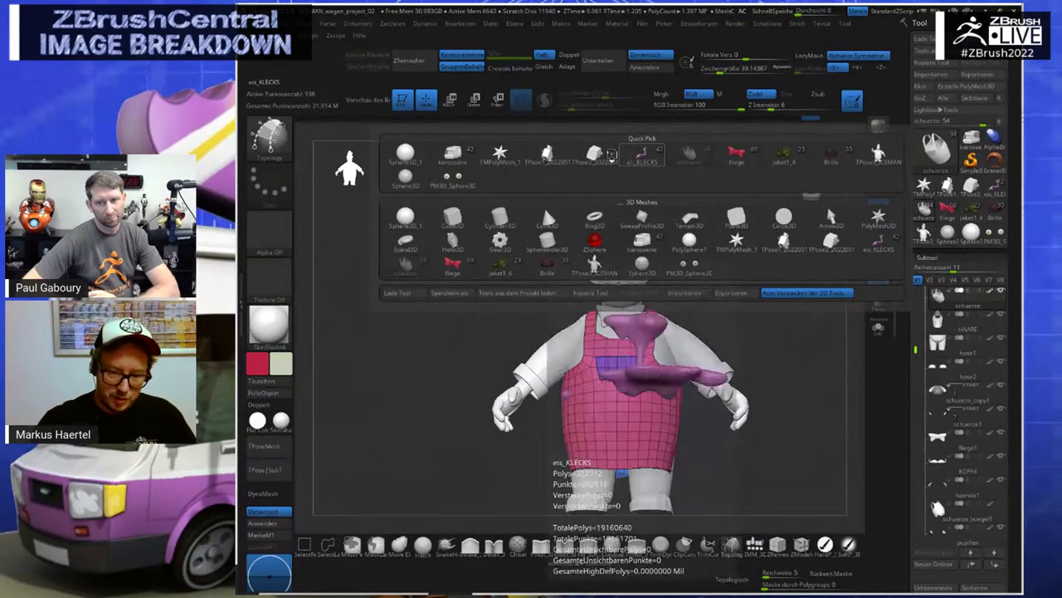
left_click(638, 157)
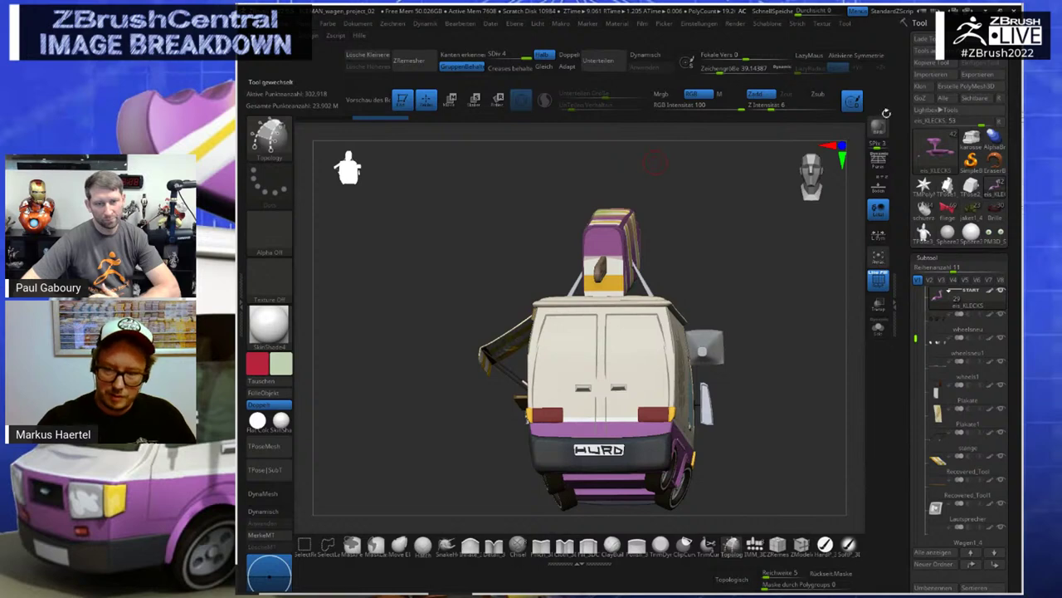
left_click(935, 150)
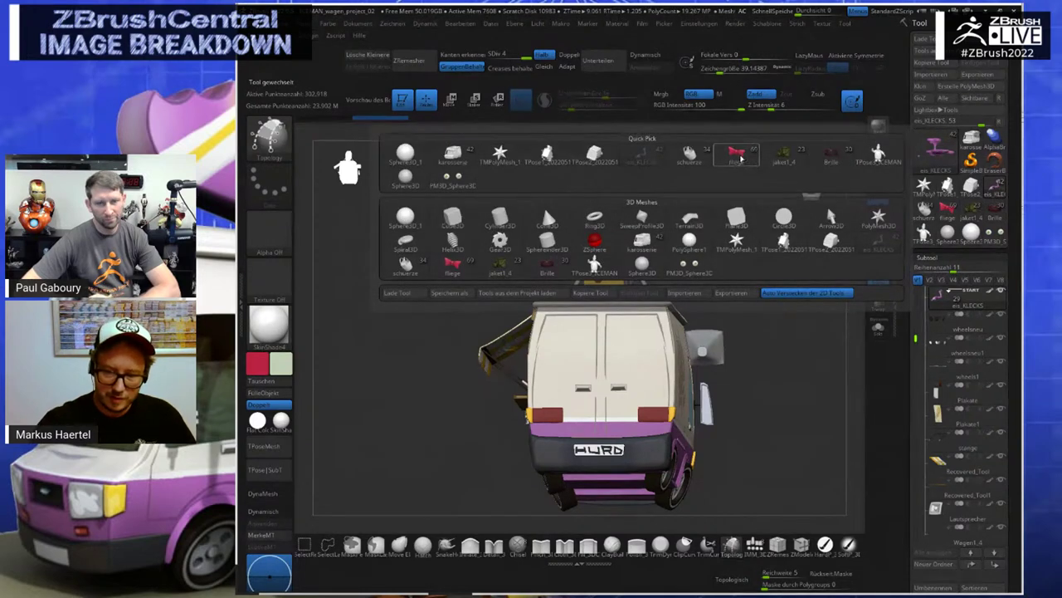
left_click(736, 156)
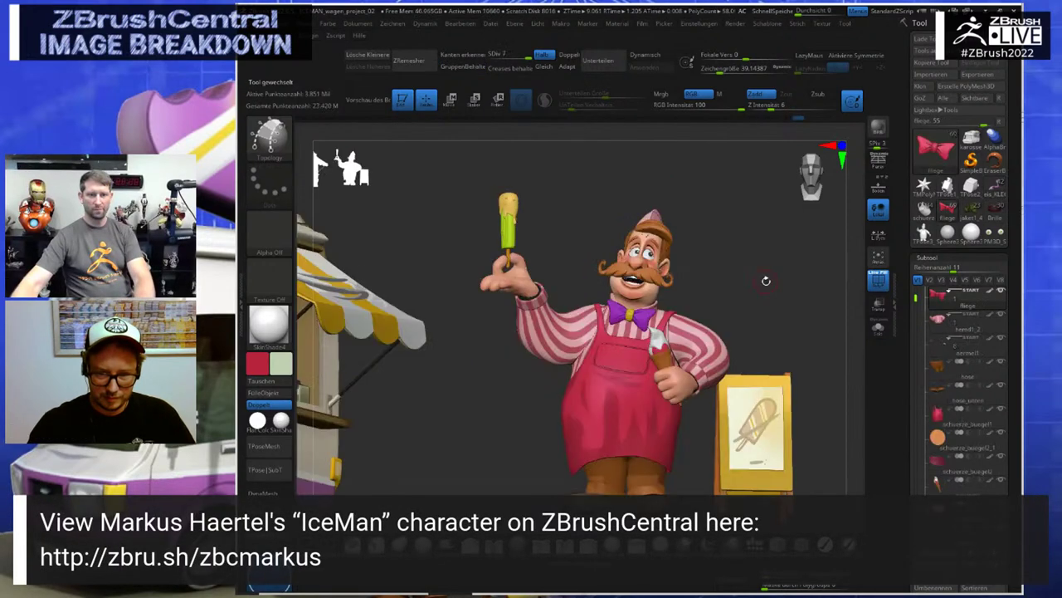
Turn off the polyframe display on the bow tie and frame the complete painted scene of the van and ice cream man
left_click_drag(767, 280, 744, 304)
left_click_drag(688, 285, 459, 249, "alt")
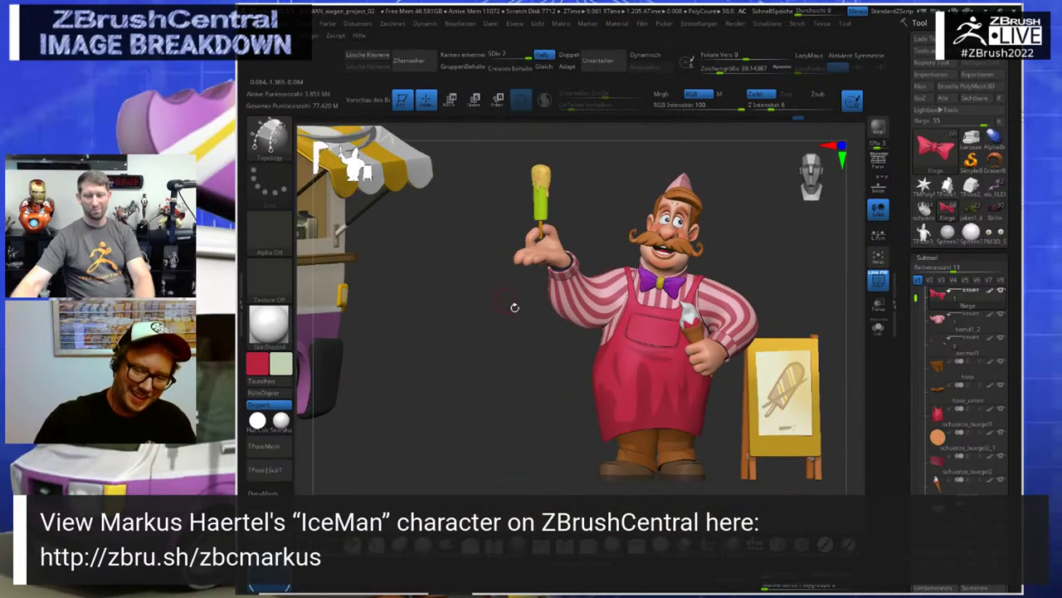
left_click_drag(531, 328, 595, 376, "alt")
mouse_move(615, 395)
left_mouse_down("alt")
mouse_move(625, 405)
mouse_move(755, 313)
mouse_move(516, 296)
mouse_move(555, 289)
mouse_move(573, 303)
mouse_move(619, 392)
left_mouse_up("alt")
left_click_drag(637, 346, 722, 259, "alt")
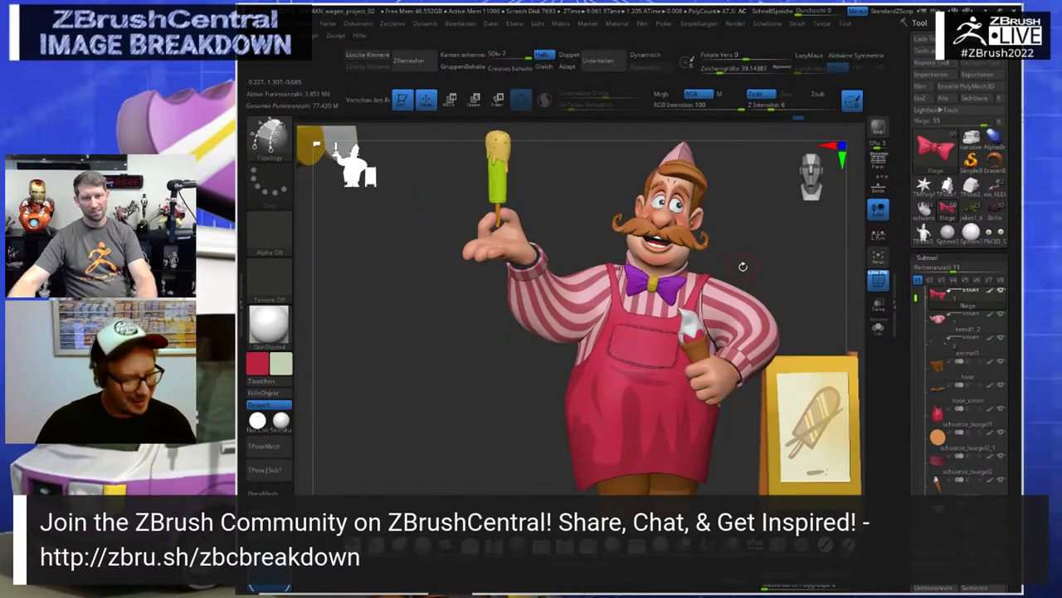
key("f")
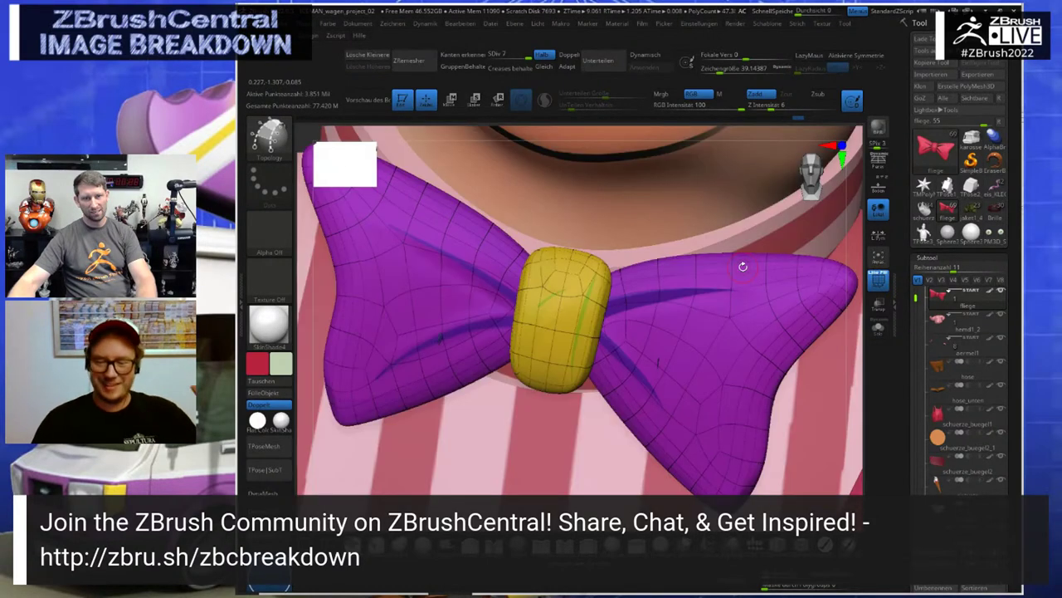
left_click(878, 280)
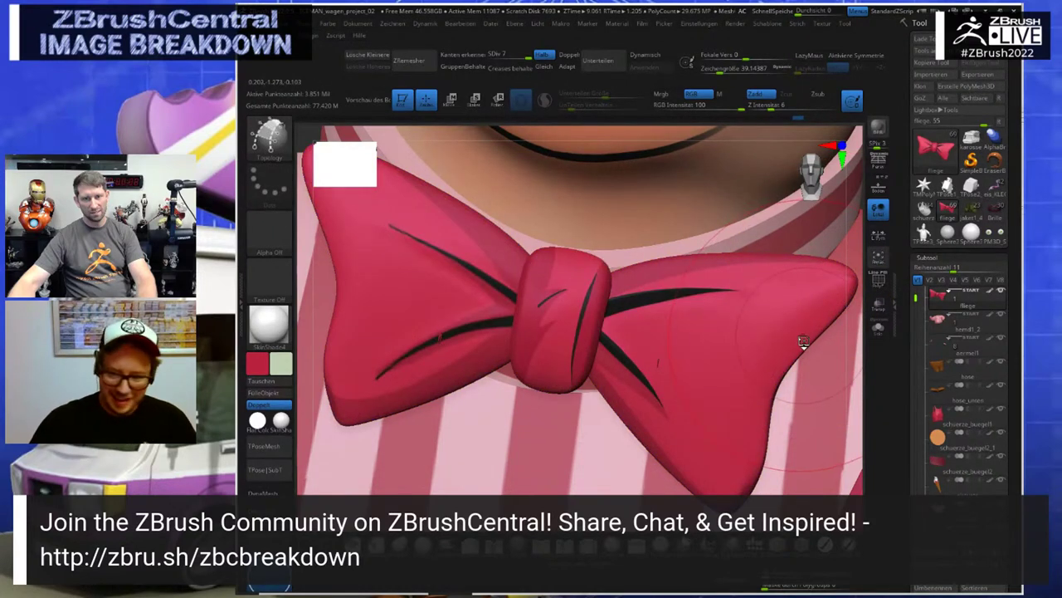
key("f")
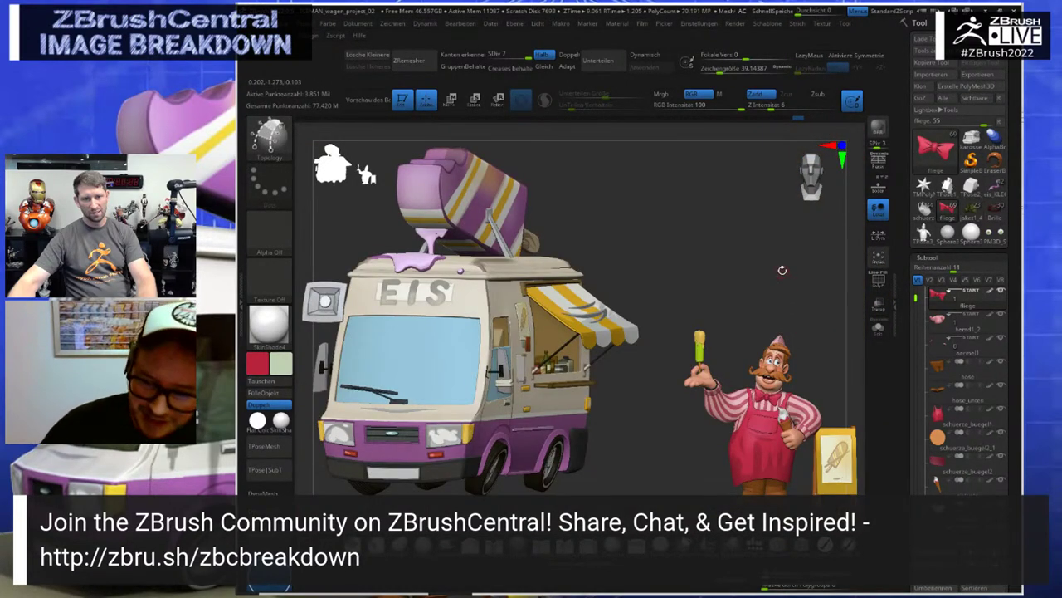
left_click_drag(789, 284, 745, 267)
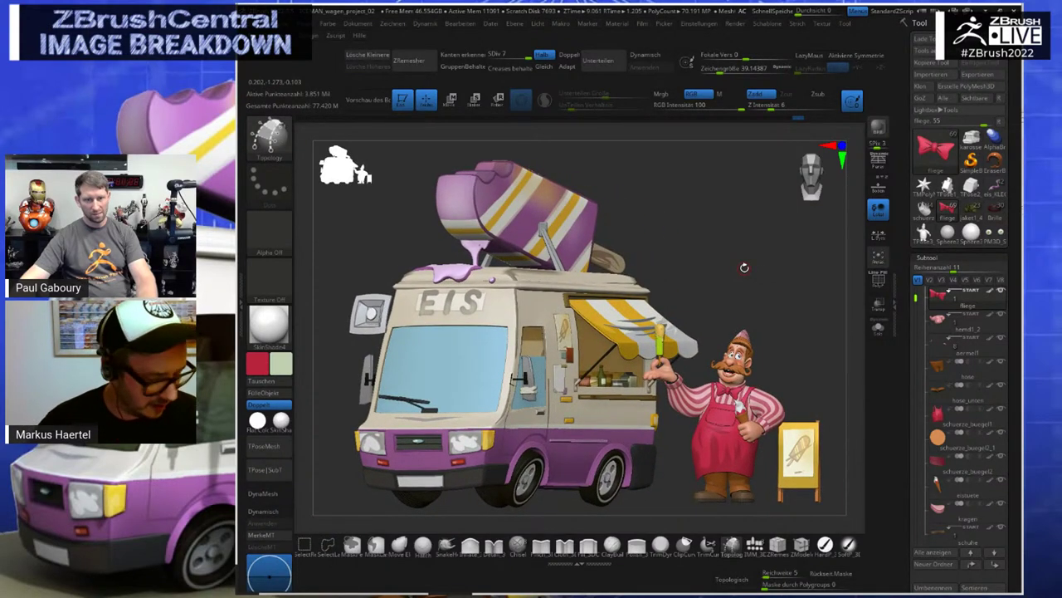
Switch to File Explorer and open the final van and ice cream man image from the render folder of ZBRUSH_IMAGEBREAKDOWN
key("alt+Tab")
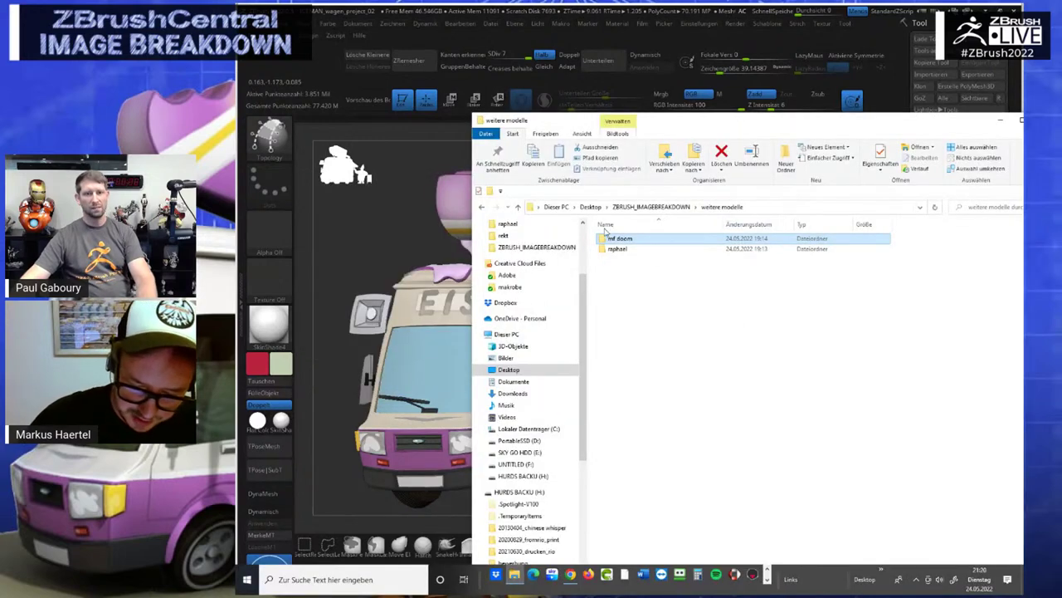
left_click(518, 206)
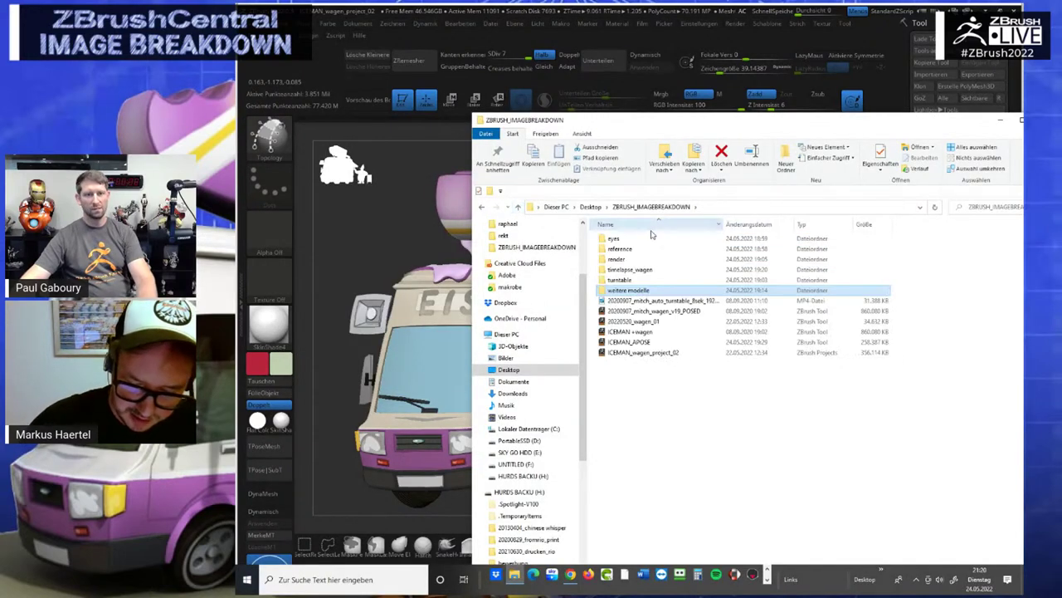
double_click(639, 260)
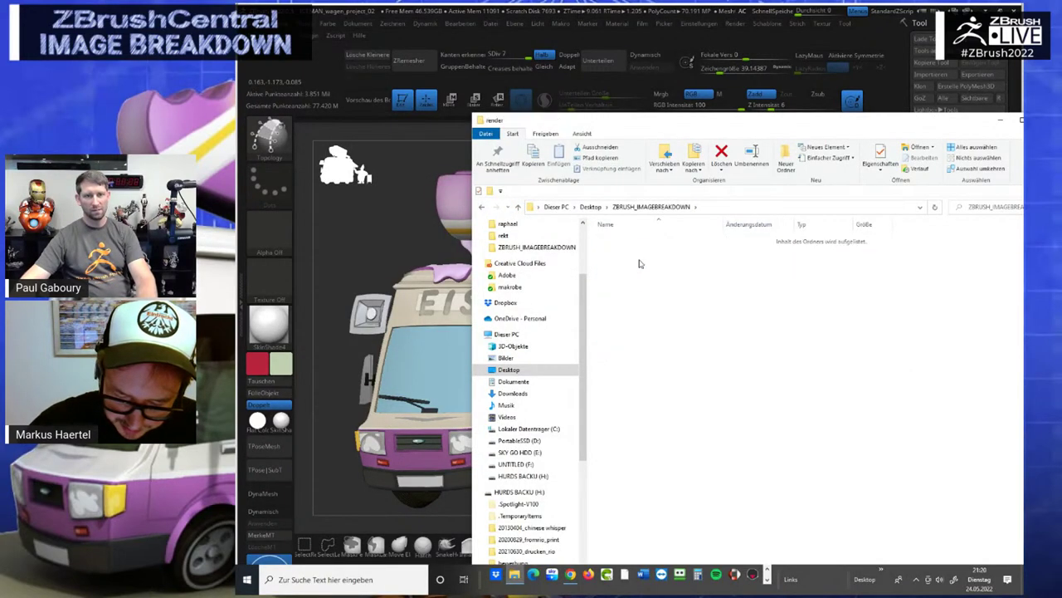
double_click(631, 263)
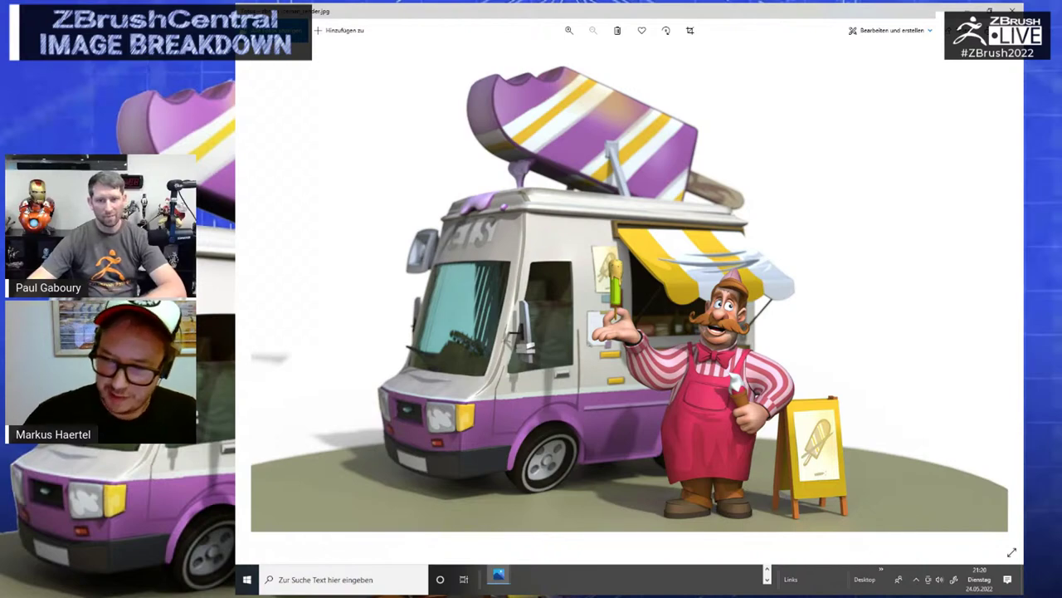
Close the render image and play the zbrush_iceman_turntable video from the turntable folder
left_click(1012, 11)
left_click(650, 206)
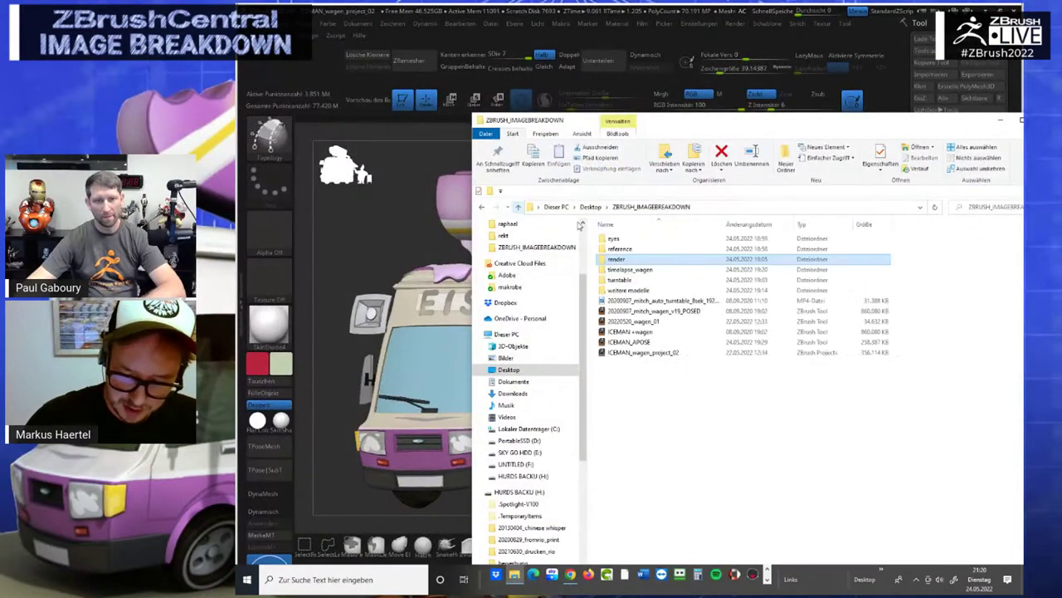
left_click(640, 280)
double_click(639, 281)
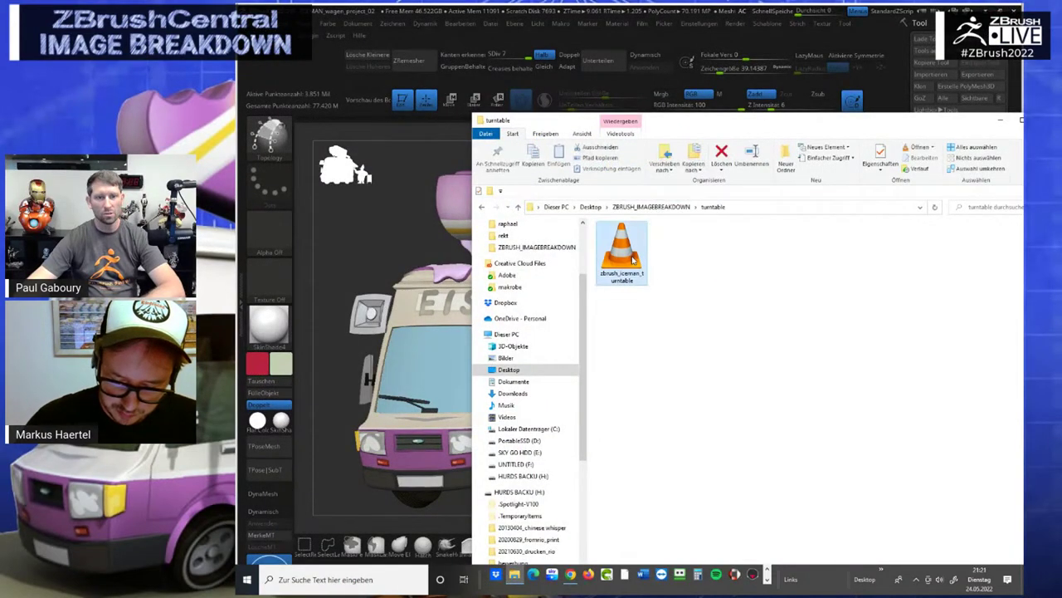
double_click(623, 249)
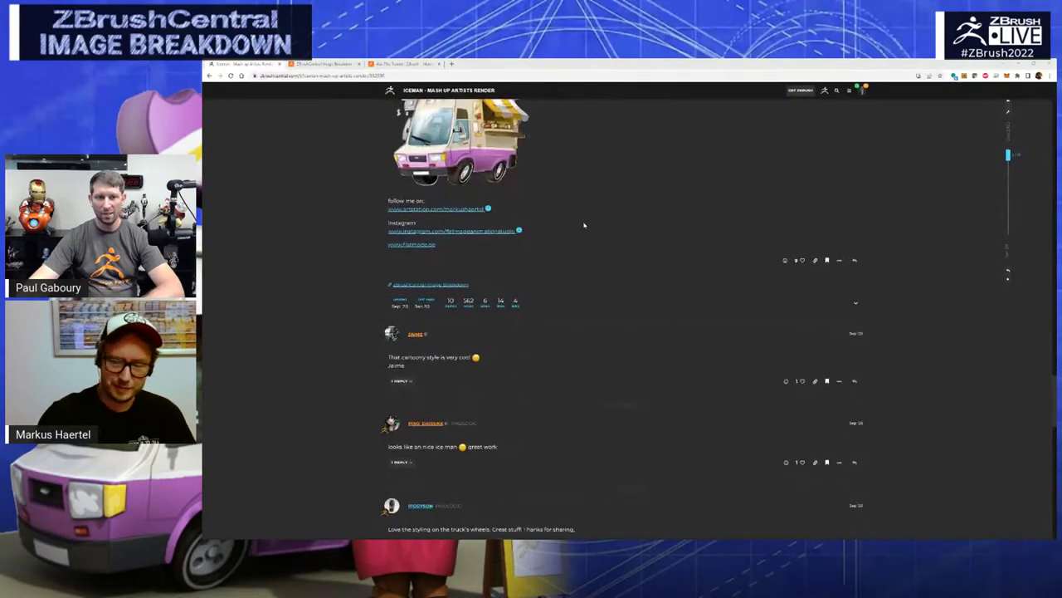
Look through the Iceman post on ZBrushCentral, from its description and renders down to the van sketch and artist links
scroll(585, 225, "up", 1)
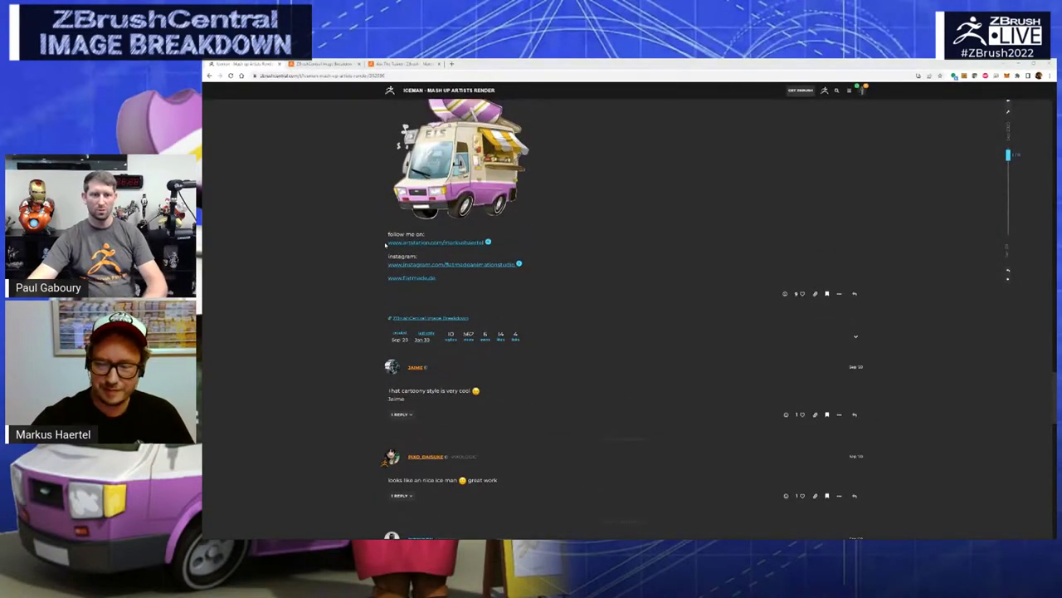
scroll(690, 275, "up", 15)
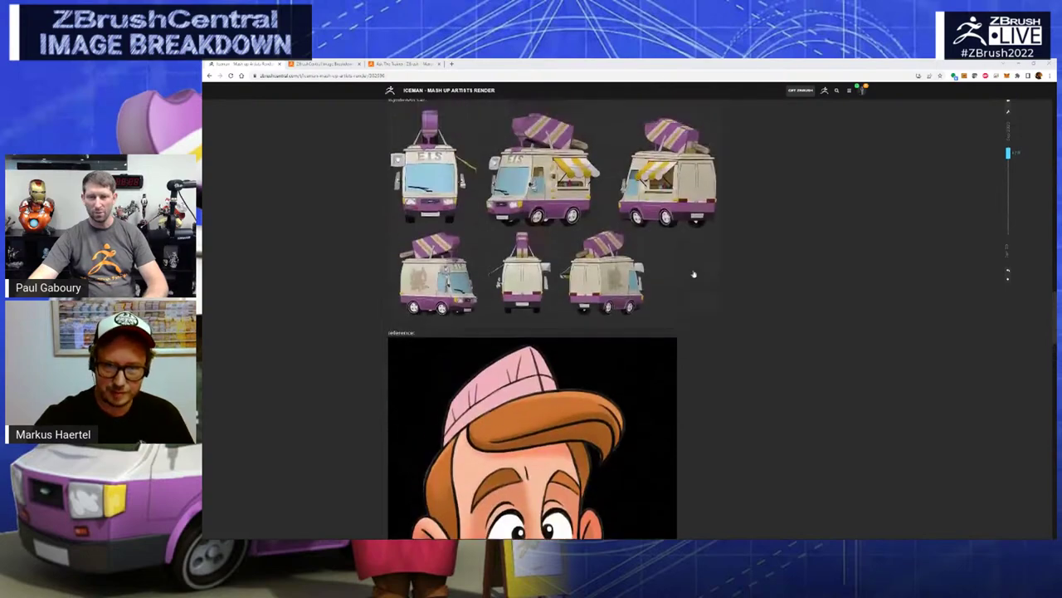
scroll(700, 271, "up", 15)
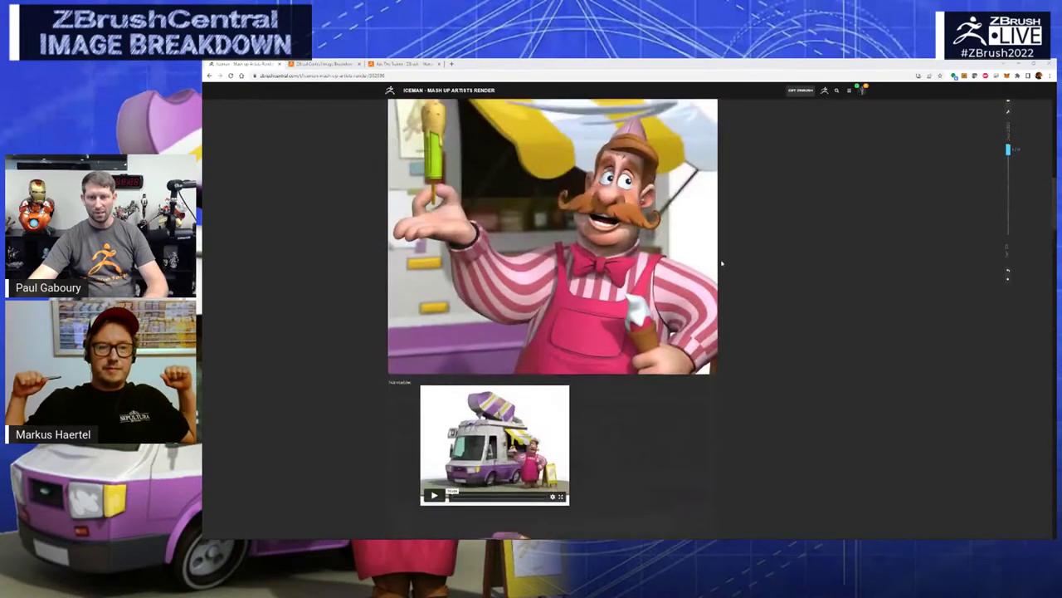
scroll(731, 258, "up", 5)
scroll(735, 258, "down", 8)
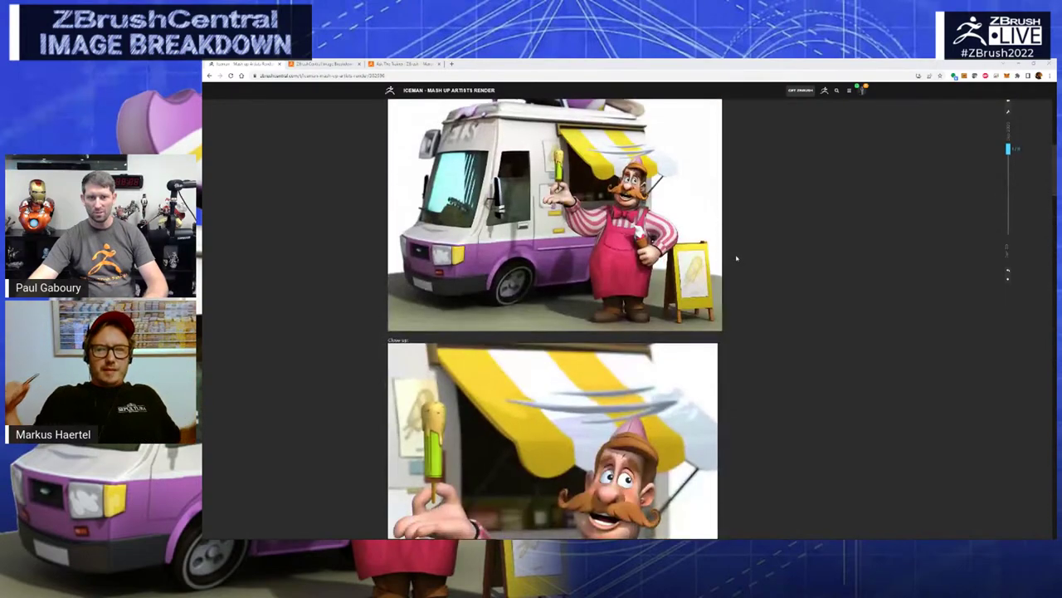
scroll(747, 256, "up", 10)
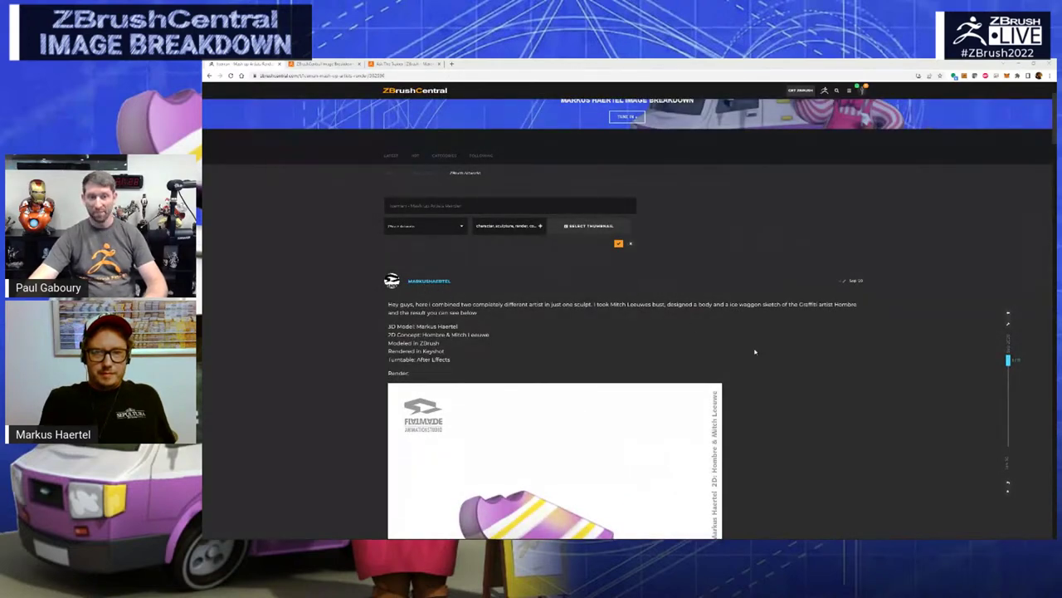
scroll(838, 384, "down", 10)
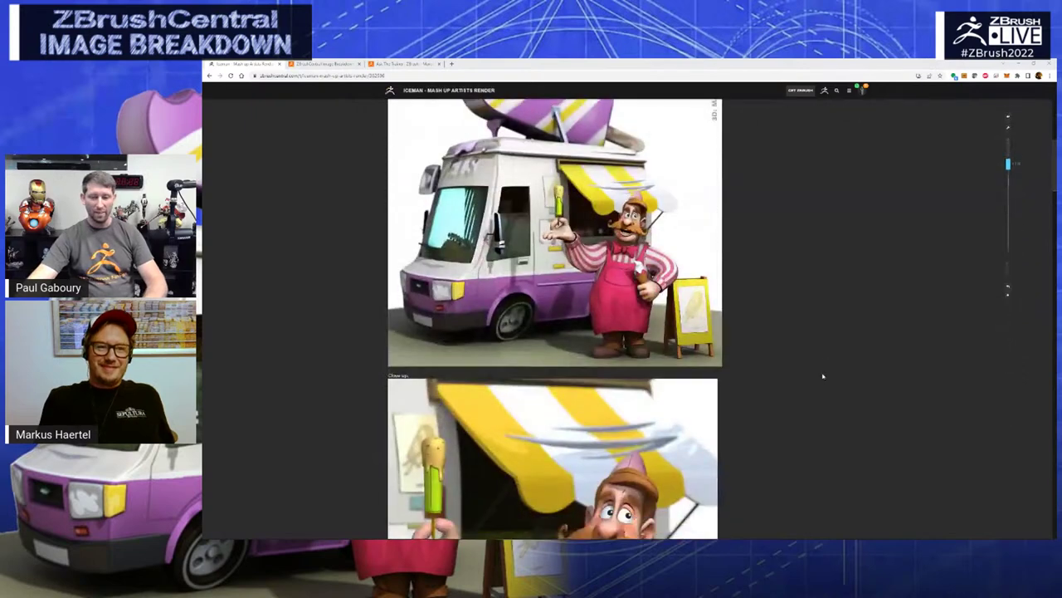
scroll(802, 384, "down", 20)
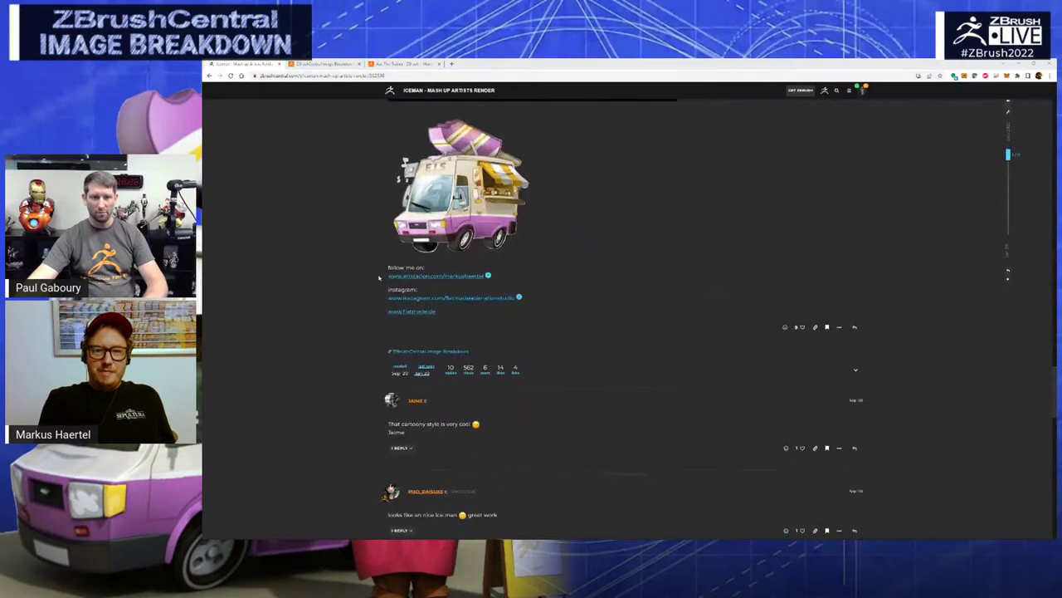
Select the artist's ArtStation, Instagram and website links in the post one at a time, switching to another window after each
left_click_drag(380, 277, 489, 275)
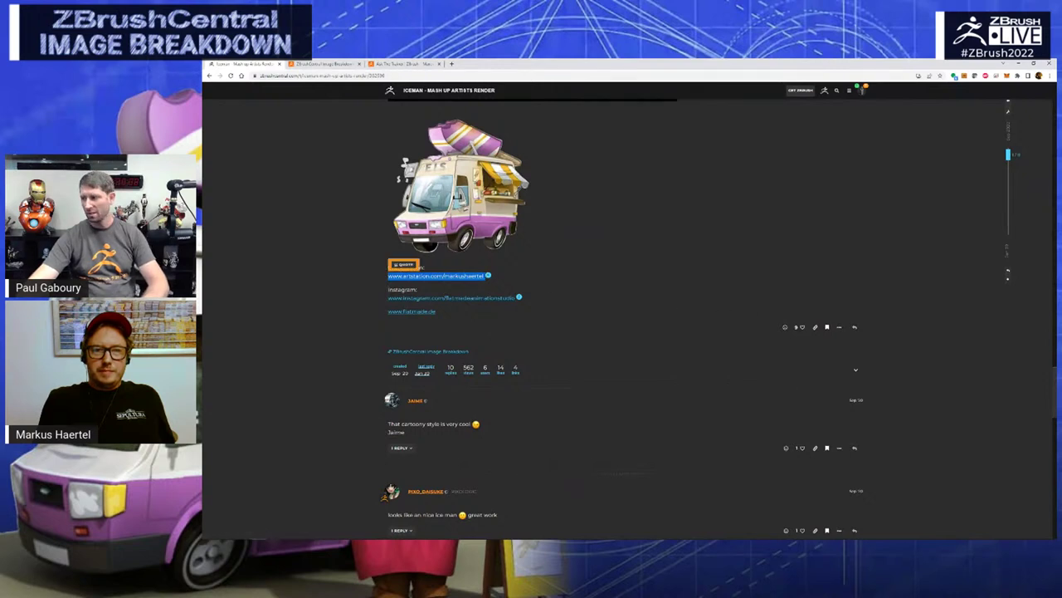
key("alt+Tab")
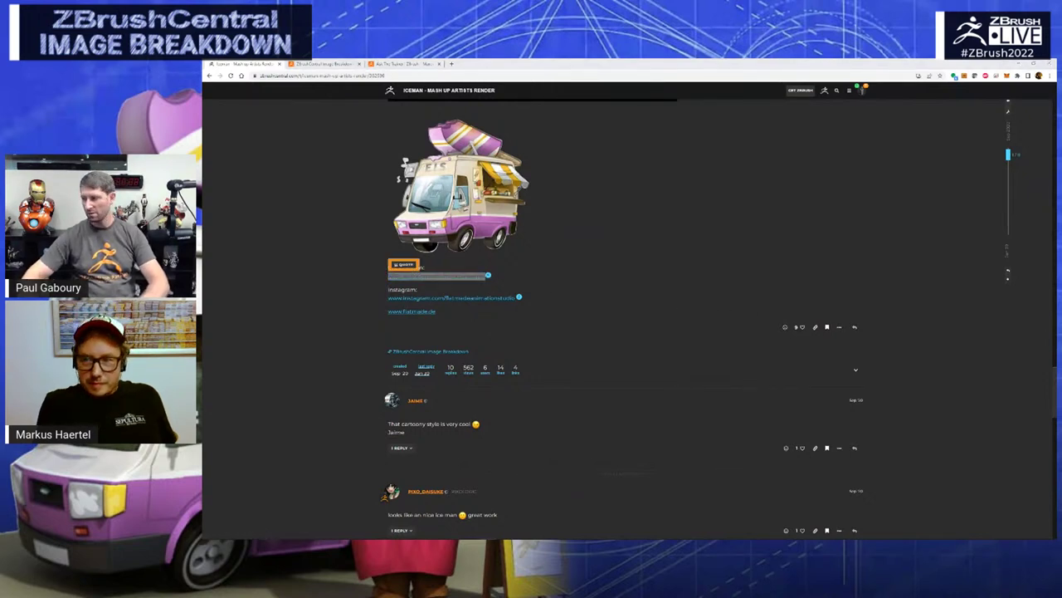
left_click(395, 323)
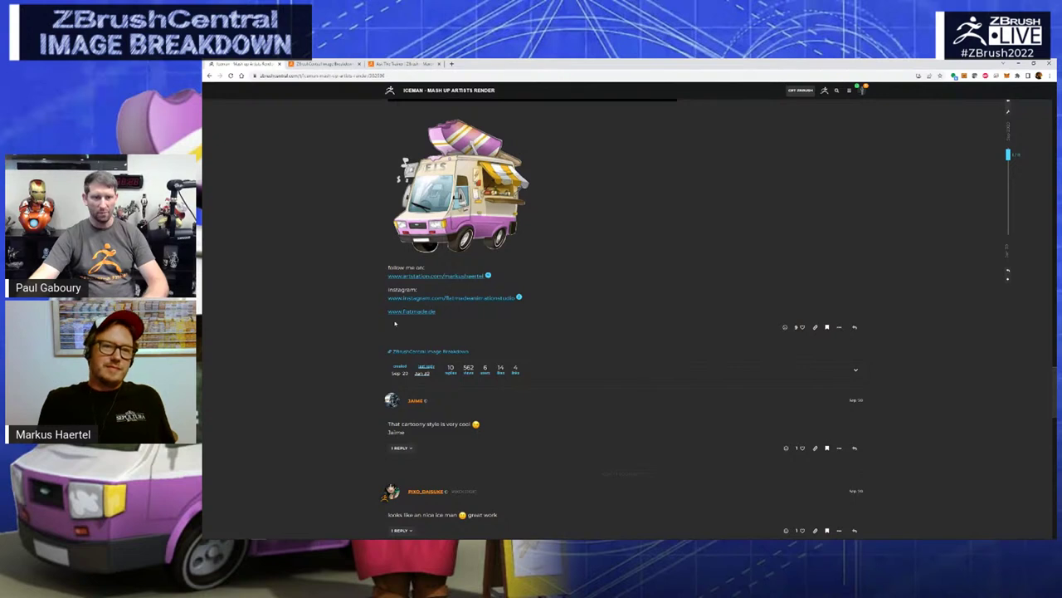
left_click_drag(385, 299, 519, 300)
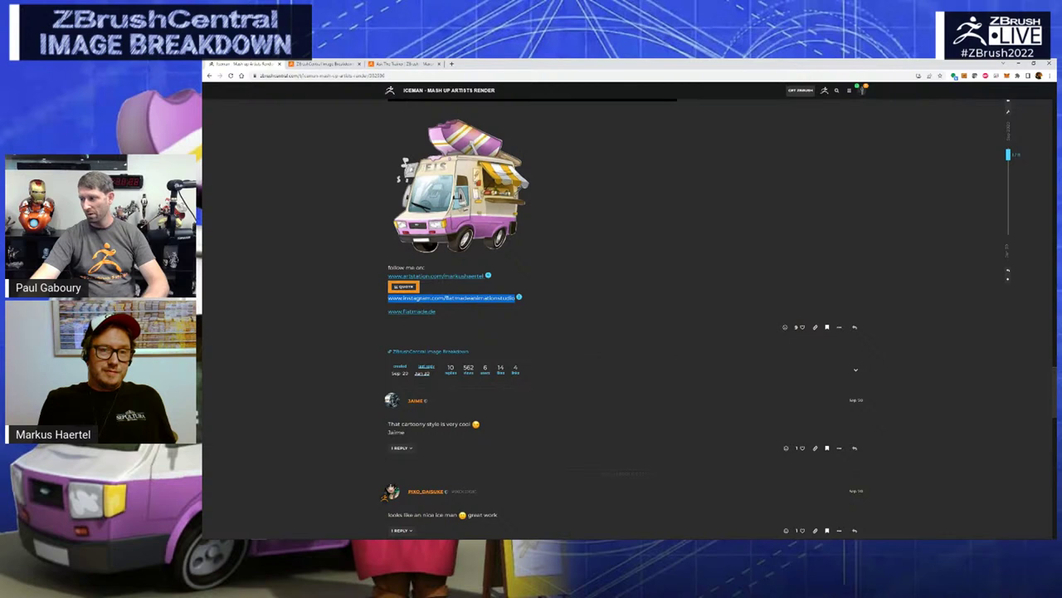
key("alt+Tab")
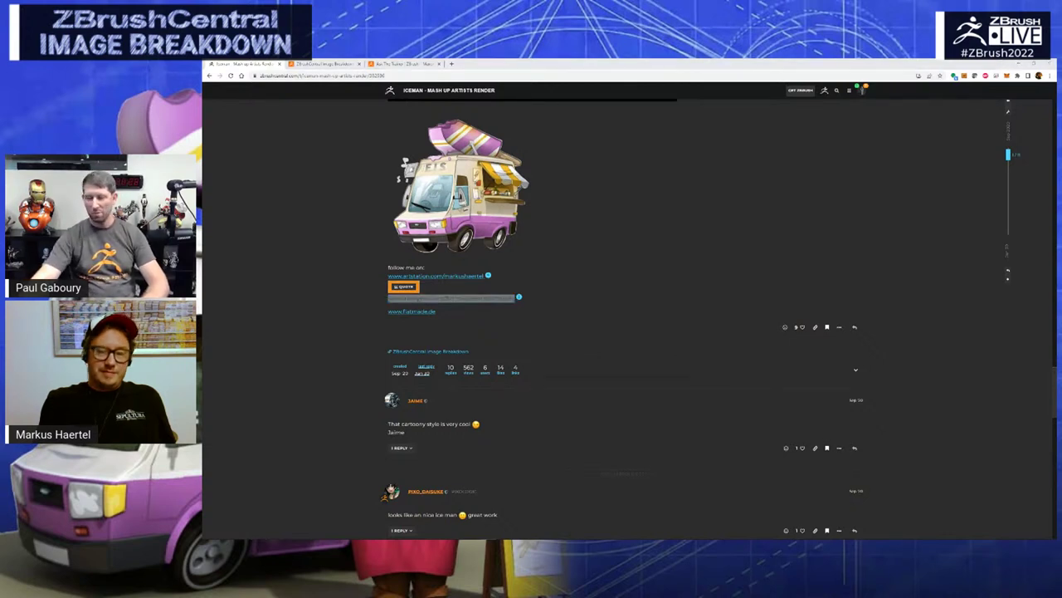
left_click(447, 332)
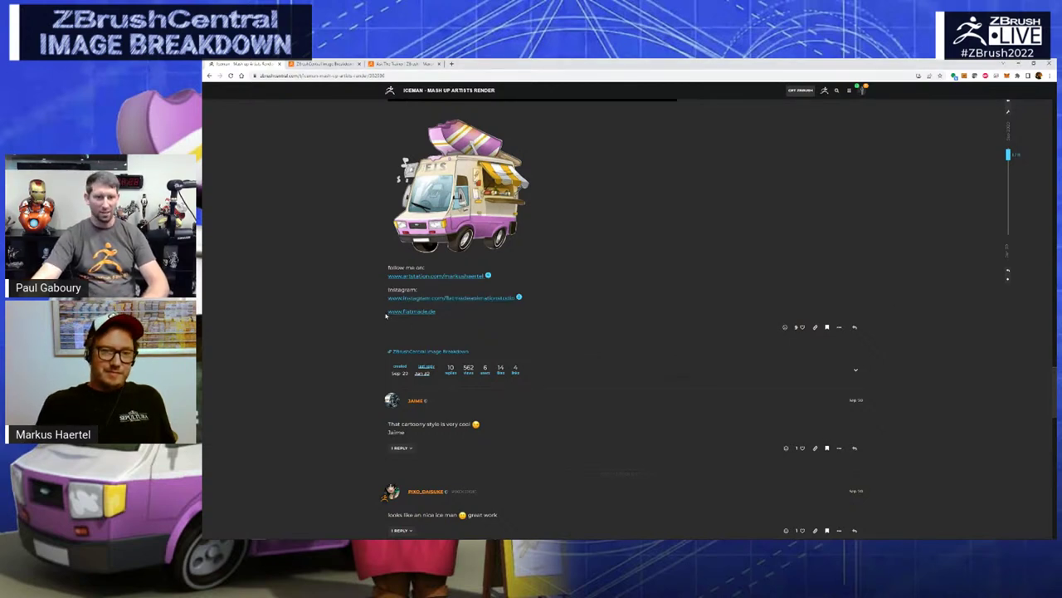
left_click_drag(386, 315, 443, 317)
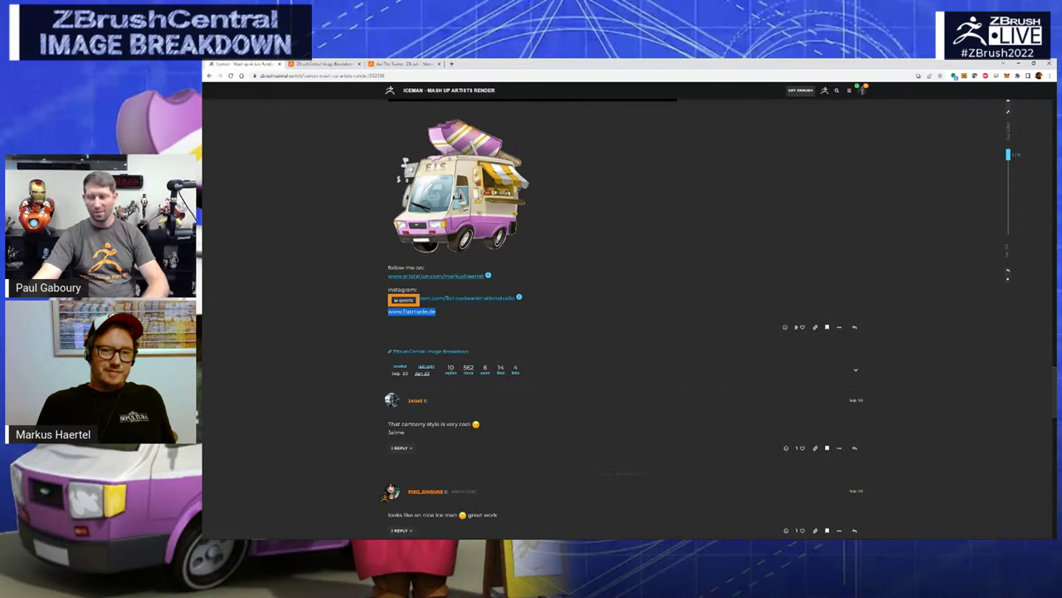
key("alt+Tab")
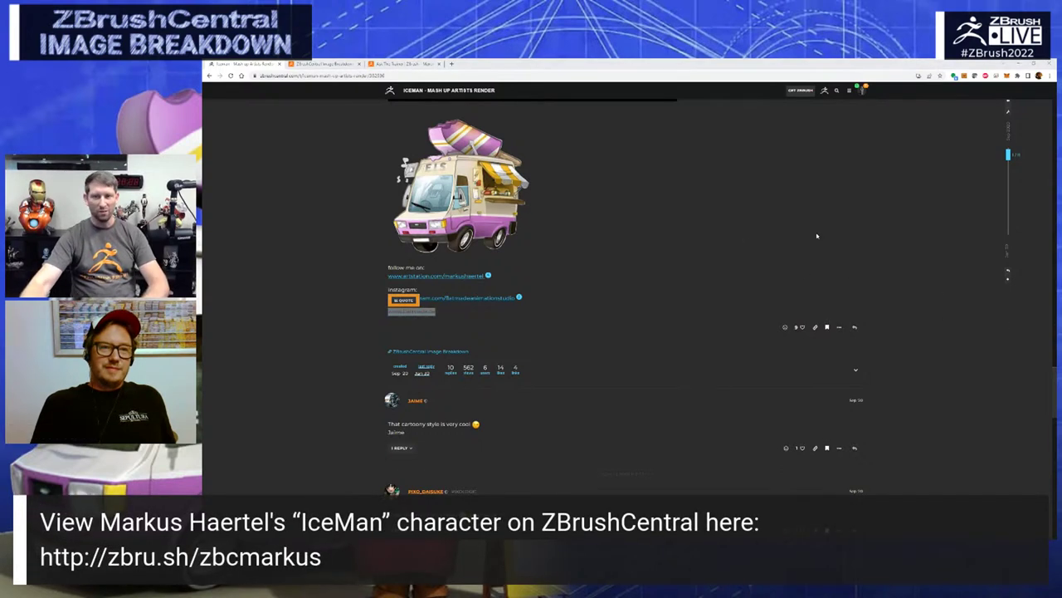
Clear the link selection, return to the start of the Iceman post and examine the main render
left_click(898, 232)
left_click(1009, 135)
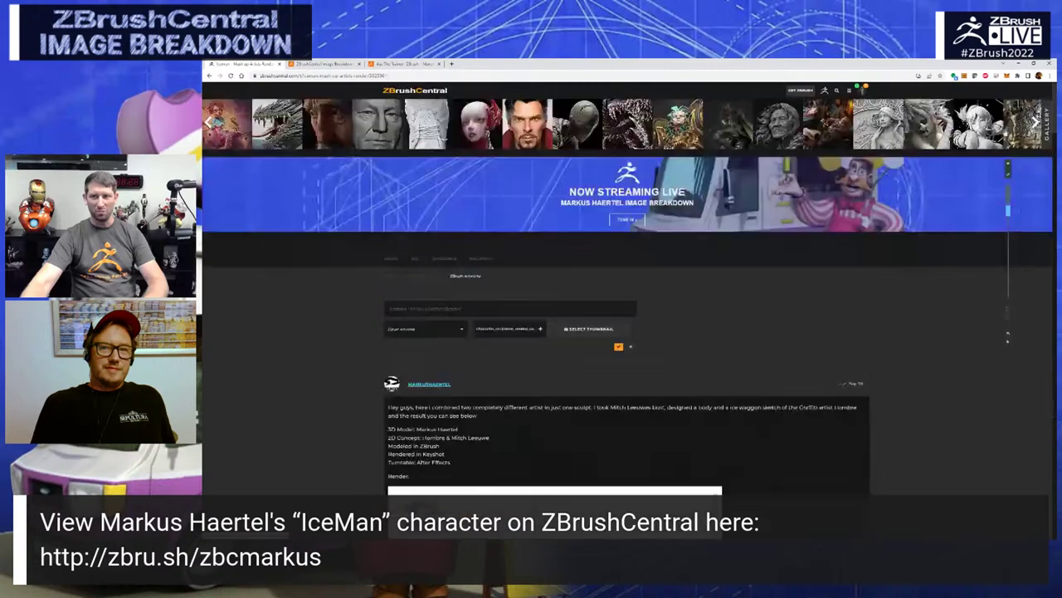
scroll(960, 302, "down", 5)
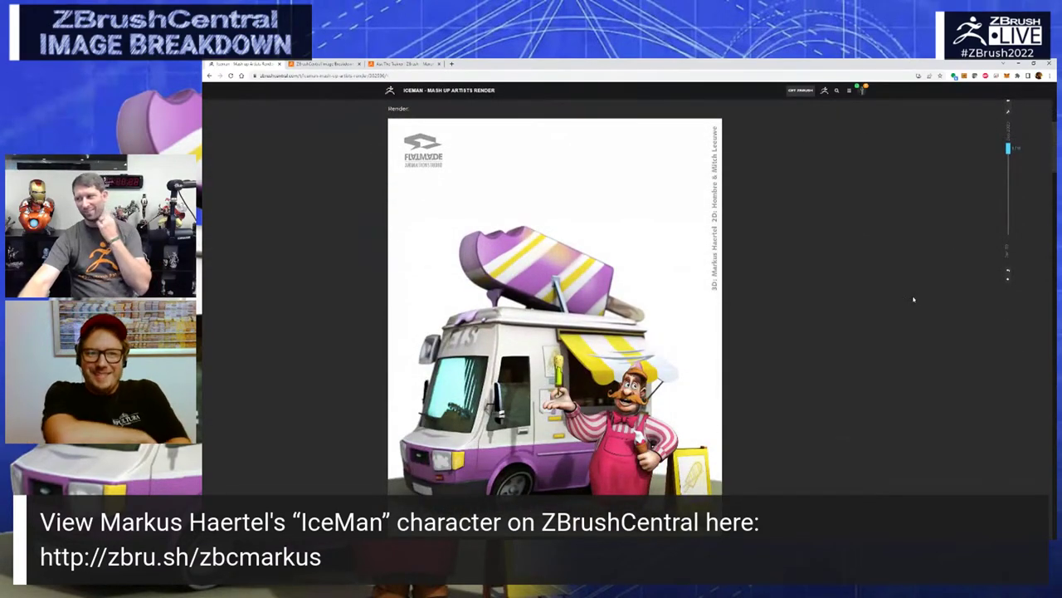
scroll(905, 300, "down", 1)
scroll(905, 300, "up", 6)
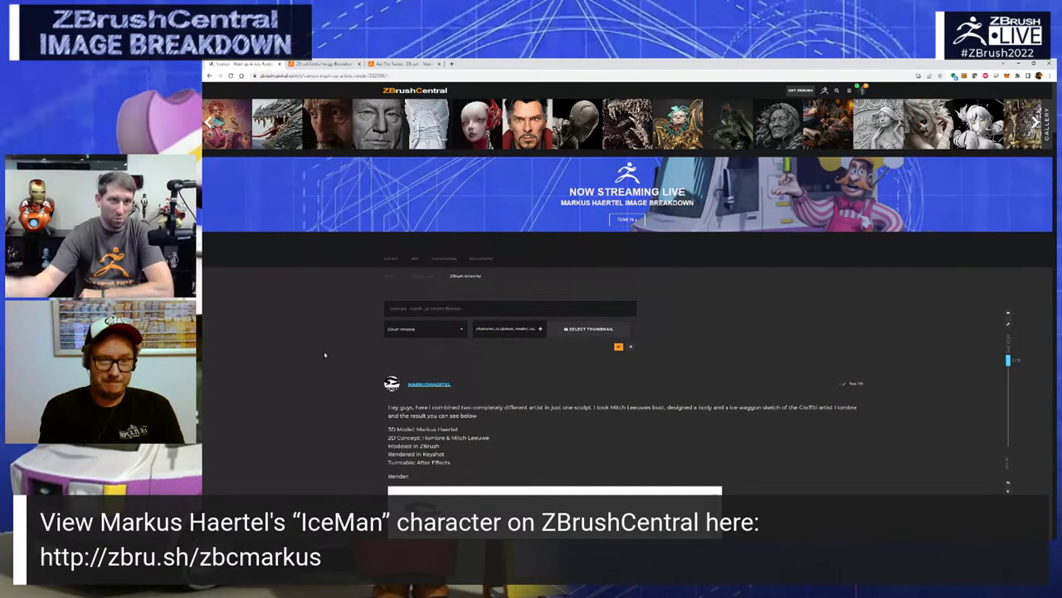
Show the upcoming ZBrushCentral Image Breakdown event page and select its web address, then switch to another window
left_click(322, 64)
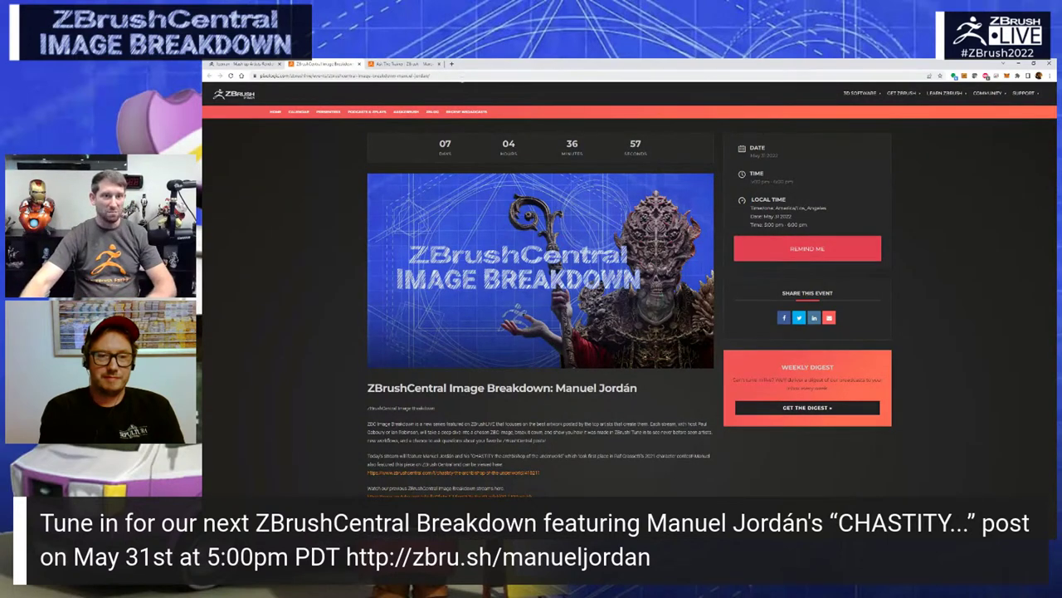
left_click(463, 77)
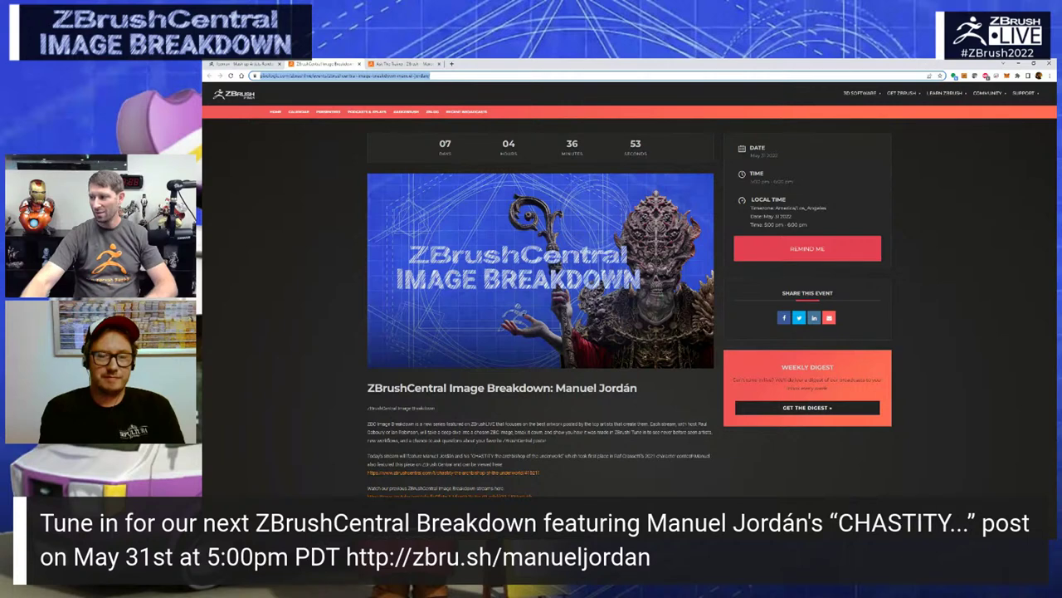
key("alt+Tab")
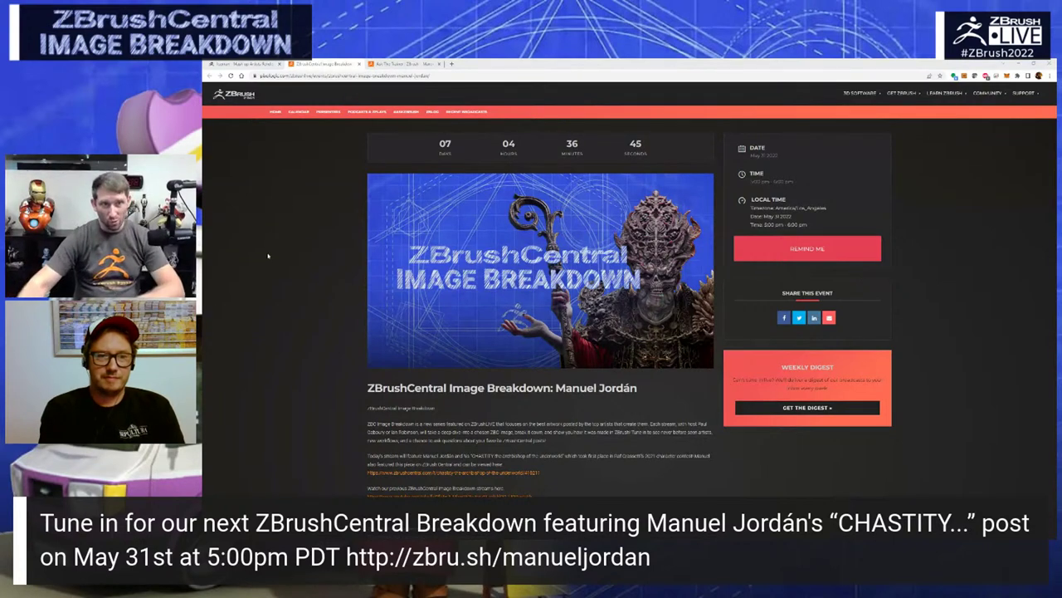
Show the Ask The Trainer | ZBrush event page and select its web address before switching to another window
left_click(402, 64)
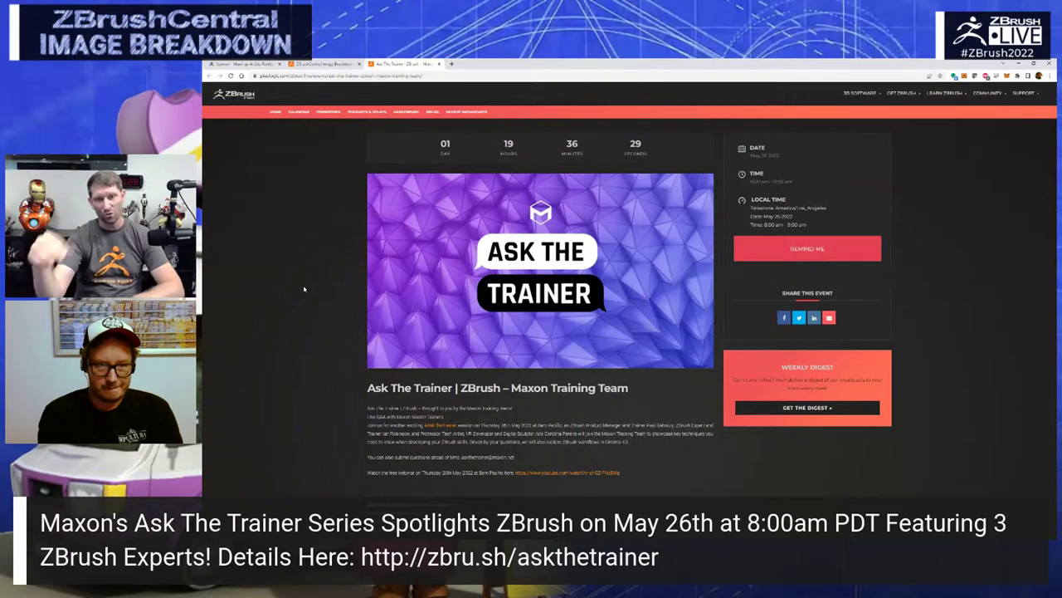
left_click(446, 76)
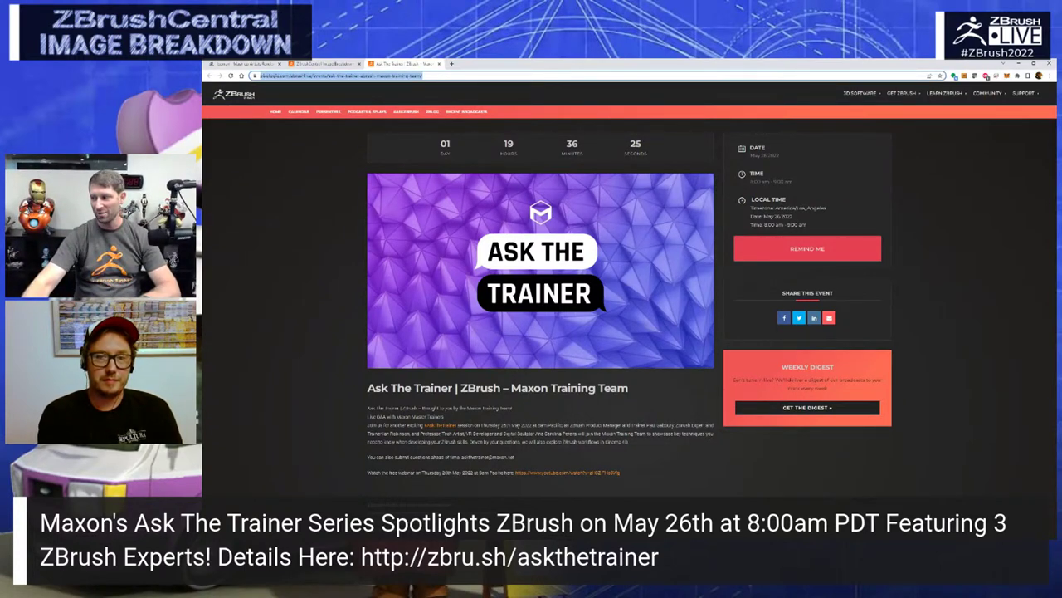
key("alt+Tab")
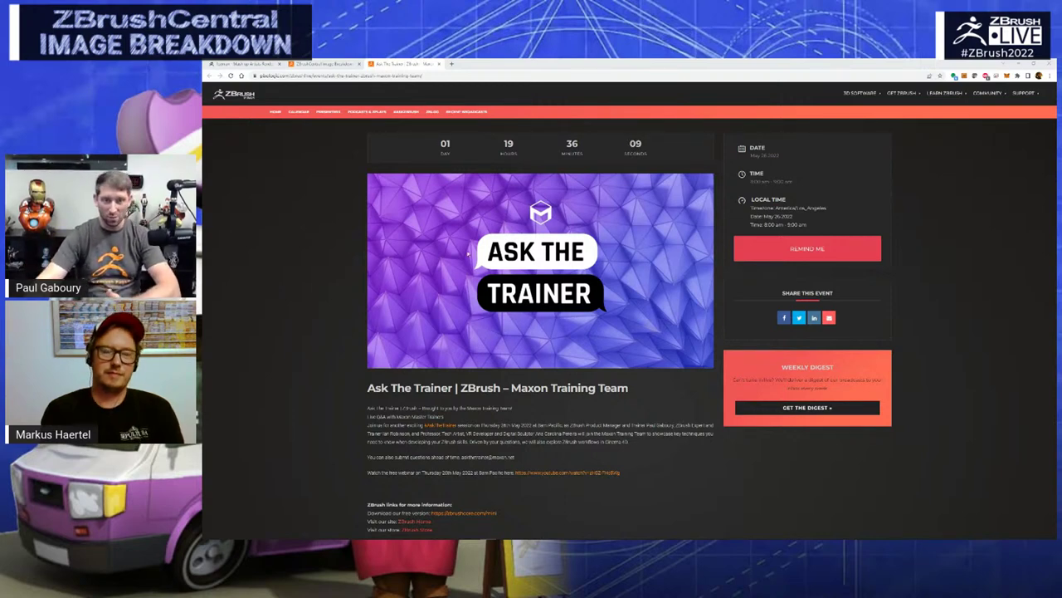
Revisit the Image Breakdown event page and return to the Iceman post to show its description and render
left_click(325, 64)
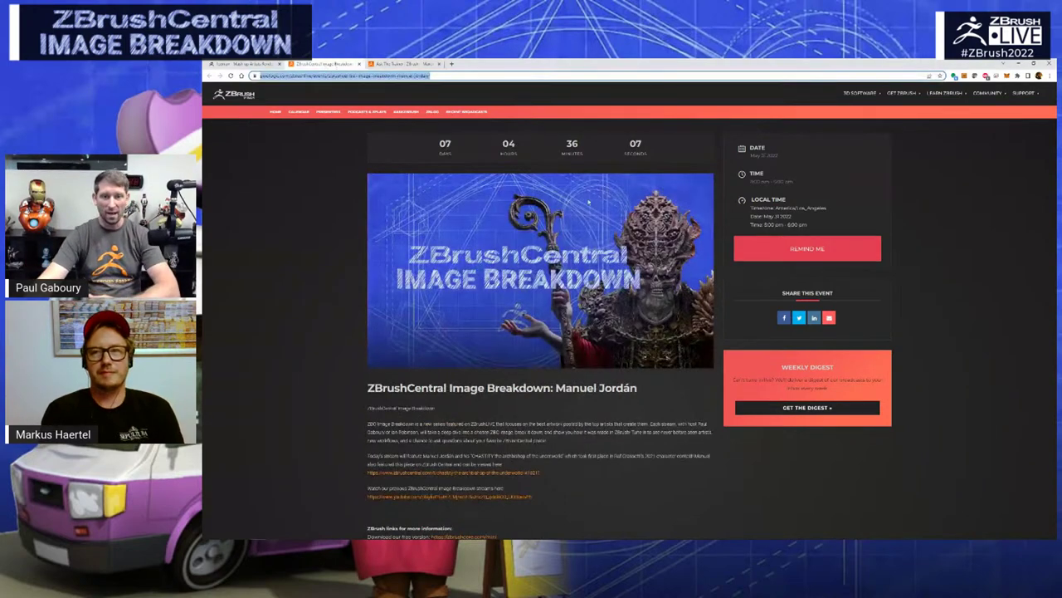
left_click(240, 64)
scroll(863, 319, "down", 2)
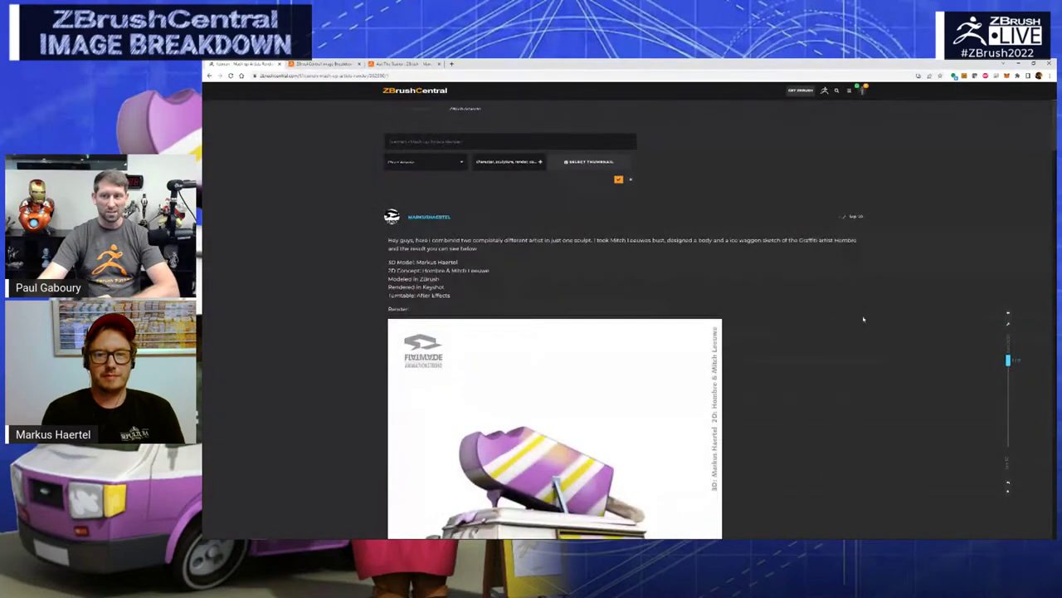